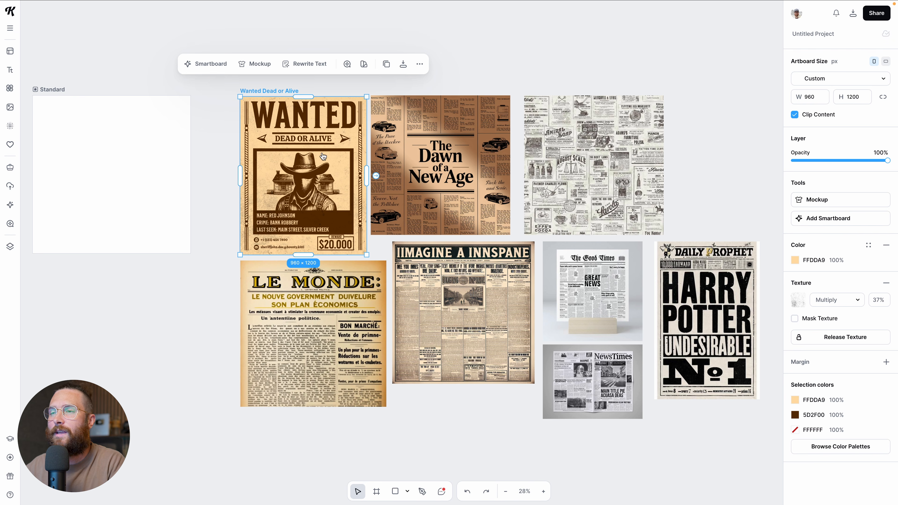
Examine the vintage poster and newspaper reference images gathered beside the blank artboard.
{"action": "scroll", "coordinate": [322, 238], "scroll_direction": "right", "scroll_amount": 1}
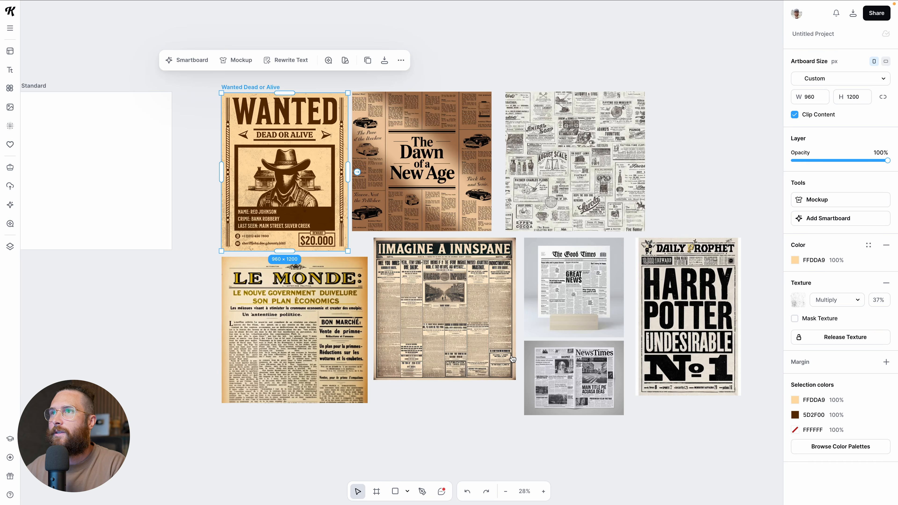
{"action": "scroll", "coordinate": [513, 359], "scroll_direction": "up", "scroll_amount": 2}
{"action": "scroll", "coordinate": [512, 359], "scroll_direction": "right", "scroll_amount": 1}
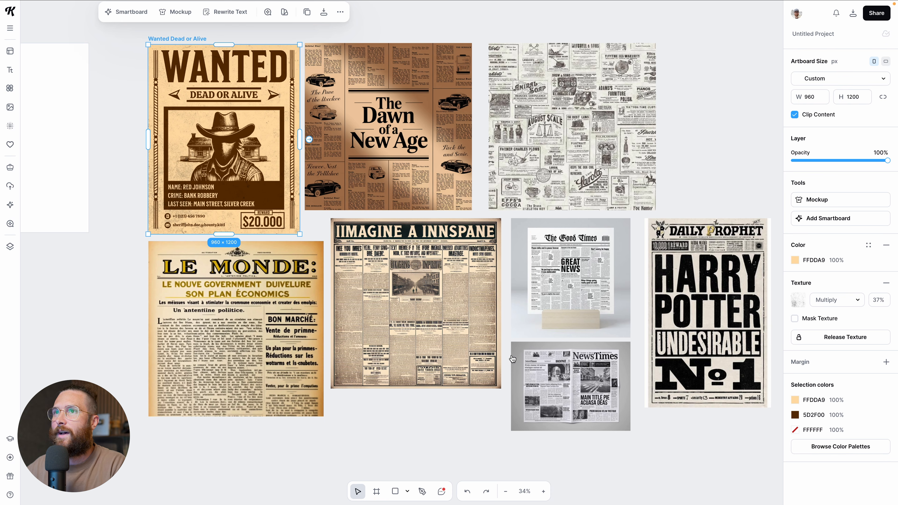
{"action": "scroll", "coordinate": [512, 359], "scroll_direction": "right", "scroll_amount": 1}
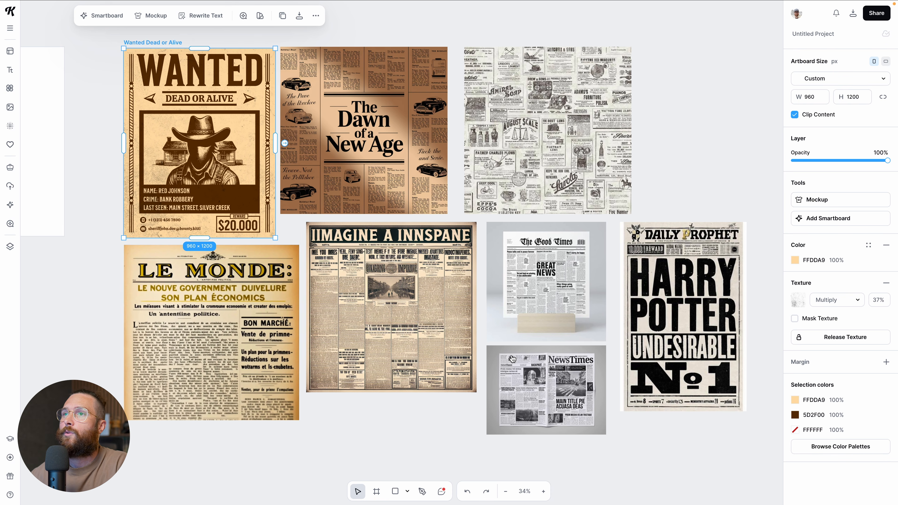
{"action": "scroll", "coordinate": [512, 359], "scroll_direction": "up", "scroll_amount": 2}
{"action": "left_click", "coordinate": [667, 292]}
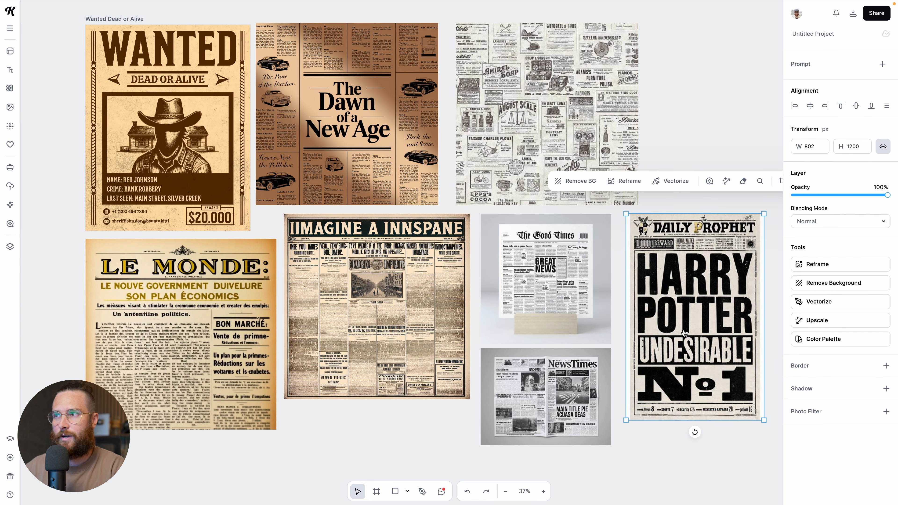
{"action": "scroll", "coordinate": [561, 276], "scroll_direction": "up", "scroll_amount": 1}
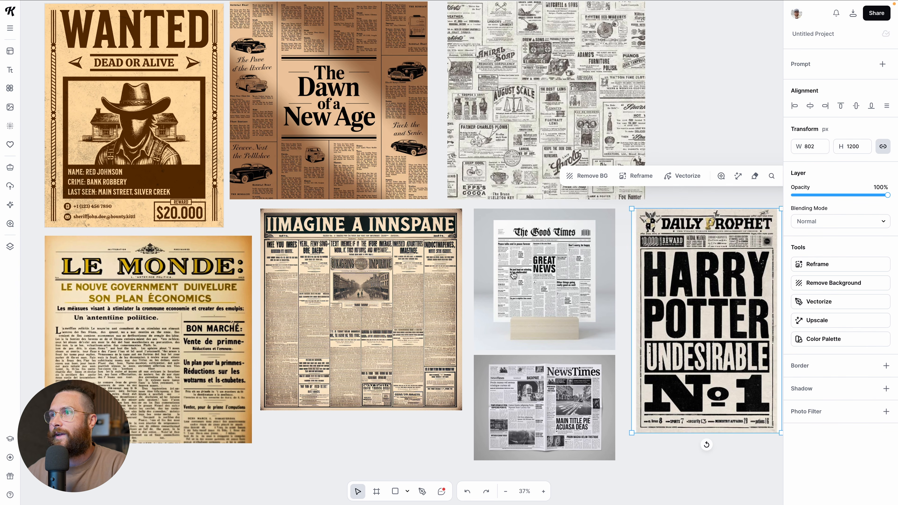
{"action": "scroll", "coordinate": [563, 291], "scroll_direction": "down", "scroll_amount": 1}
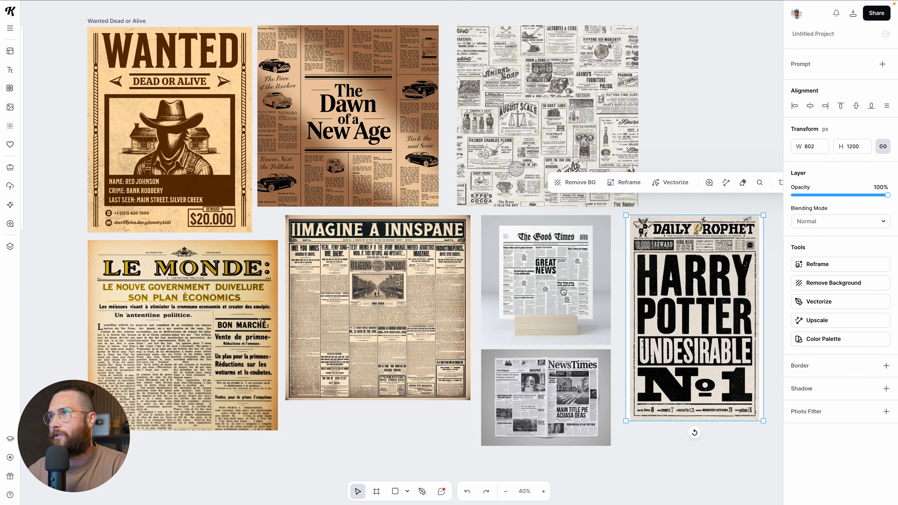
{"action": "scroll", "coordinate": [557, 166], "scroll_direction": "up", "scroll_amount": 3}
{"action": "scroll", "coordinate": [538, 142], "scroll_direction": "up", "scroll_amount": 2}
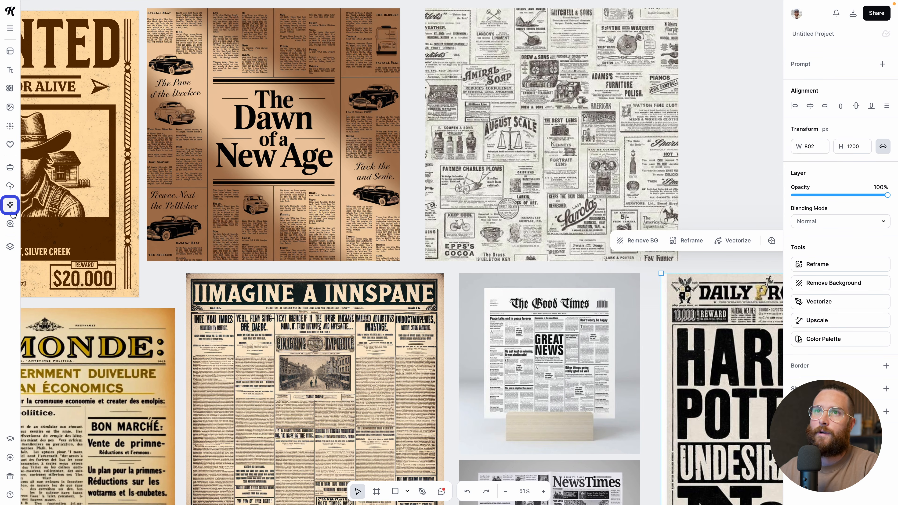
Review the image-generation models offered in Kittl AI and look closely at the vintage newspaper advertisements image.
{"action": "left_click", "coordinate": [11, 209]}
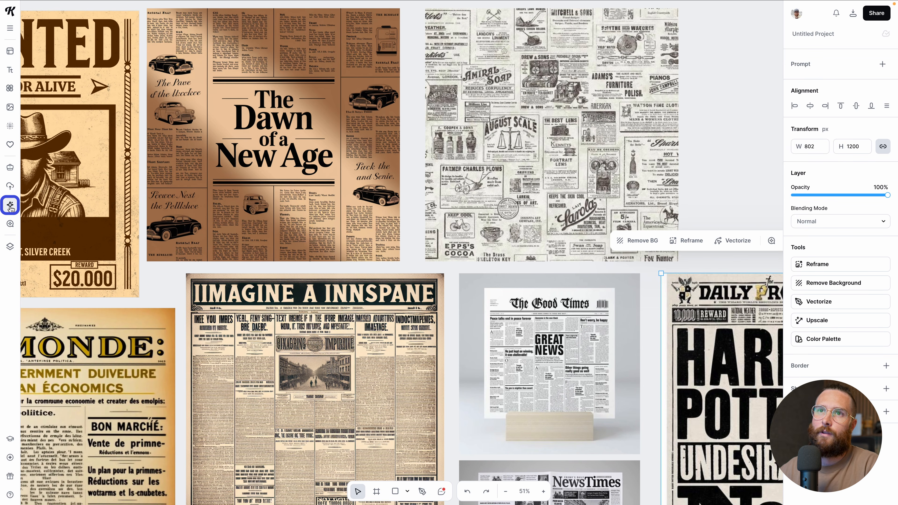
{"action": "left_click", "coordinate": [101, 65]}
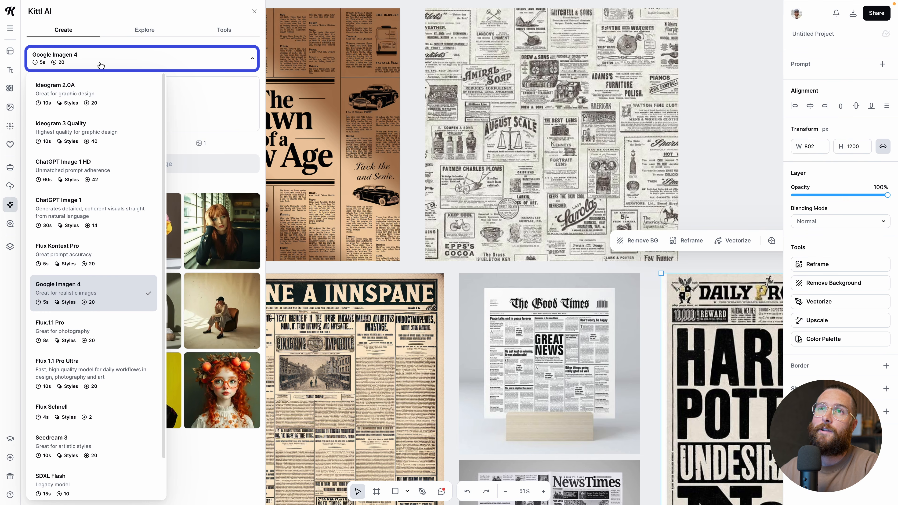
{"action": "scroll", "coordinate": [108, 276], "scroll_direction": "down", "scroll_amount": 1}
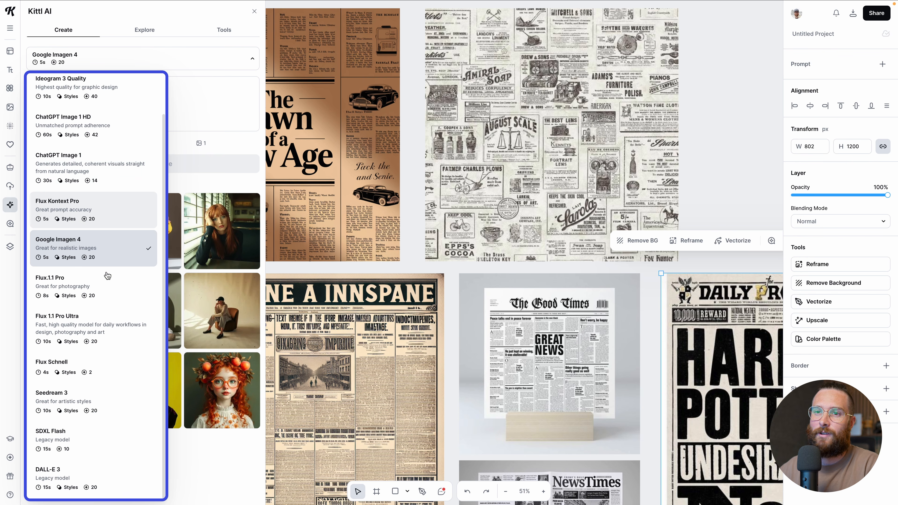
{"action": "scroll", "coordinate": [108, 275], "scroll_direction": "up", "scroll_amount": 1}
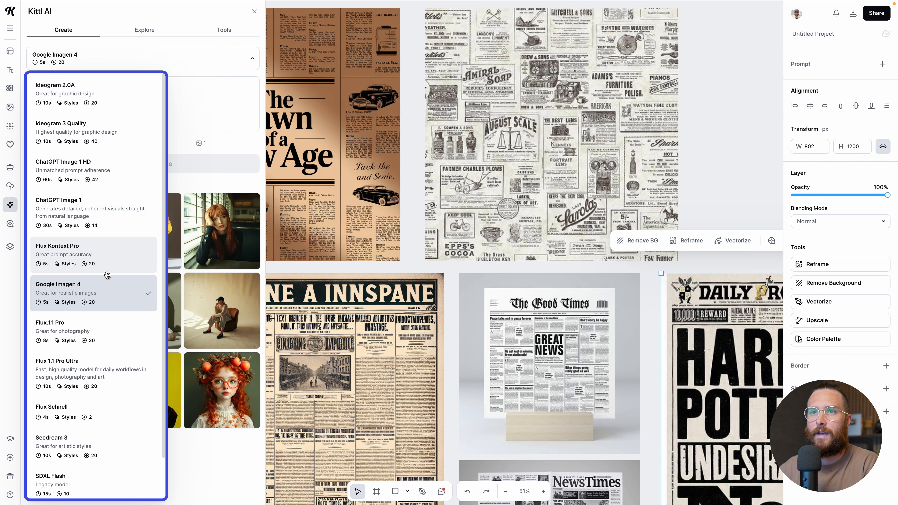
{"action": "scroll", "coordinate": [75, 301], "scroll_direction": "down", "scroll_amount": 1}
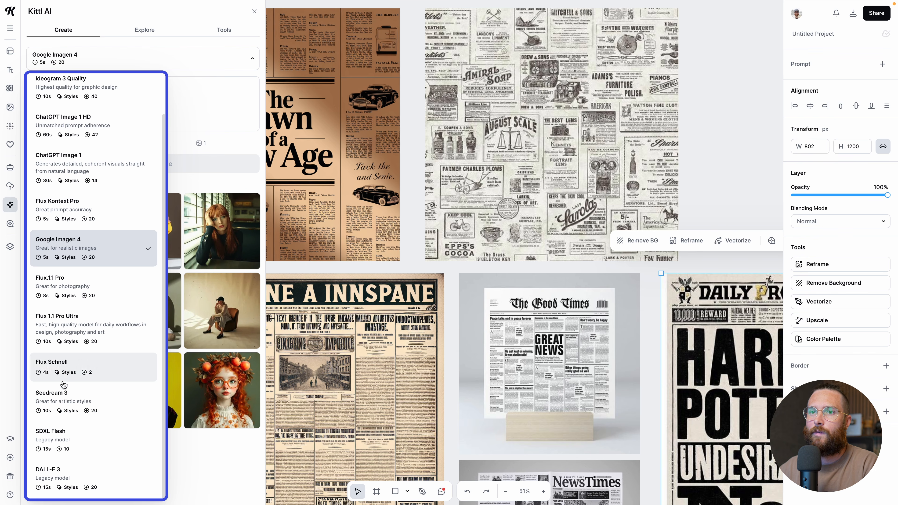
{"action": "scroll", "coordinate": [99, 418], "scroll_direction": "up", "scroll_amount": 1}
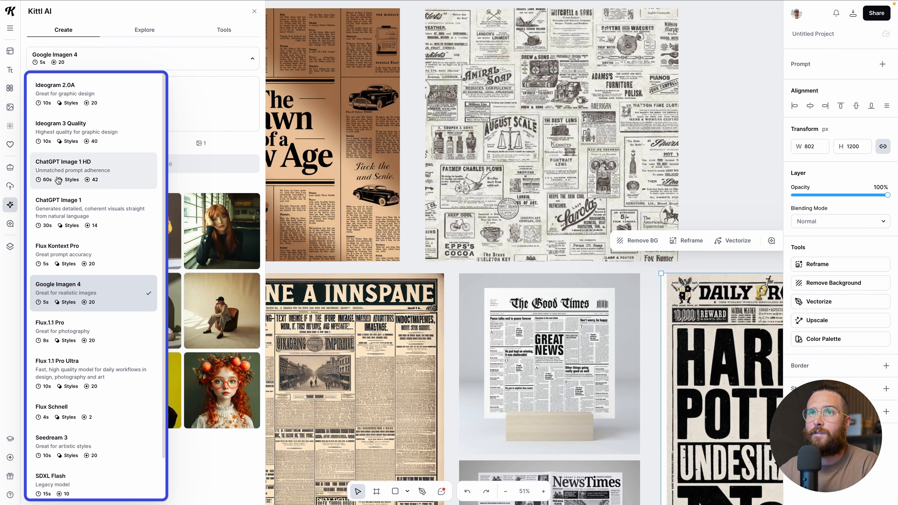
{"action": "left_click", "coordinate": [92, 58]}
{"action": "left_click", "coordinate": [534, 157]}
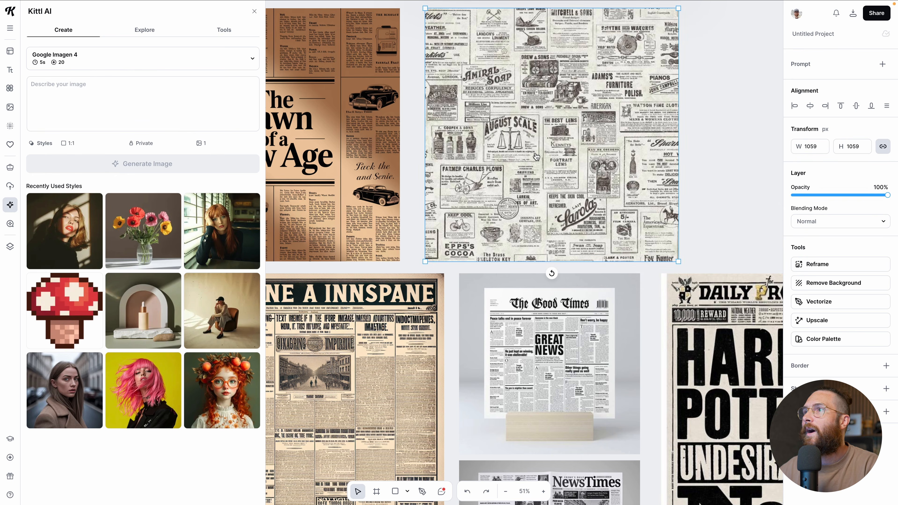
{"action": "scroll", "coordinate": [533, 163], "scroll_direction": "up", "scroll_amount": 1}
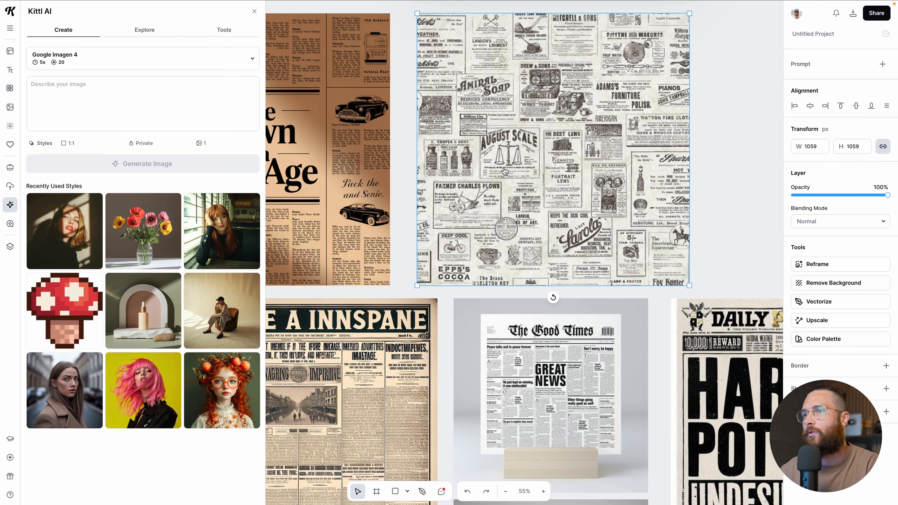
{"action": "left_click", "coordinate": [260, 12]}
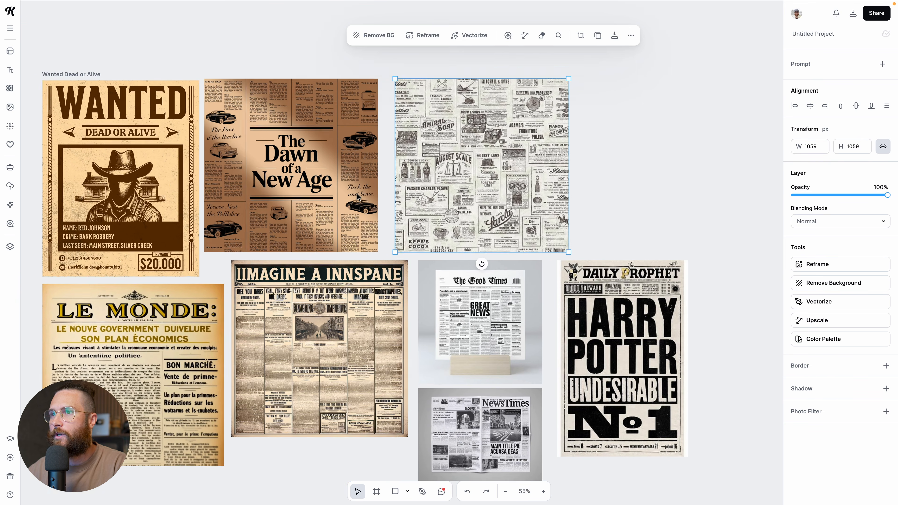
Compare the layouts of the newspaper references, including The Good Times page and the Daily Prophet poster.
{"action": "scroll", "coordinate": [358, 197], "scroll_direction": "down", "scroll_amount": 6}
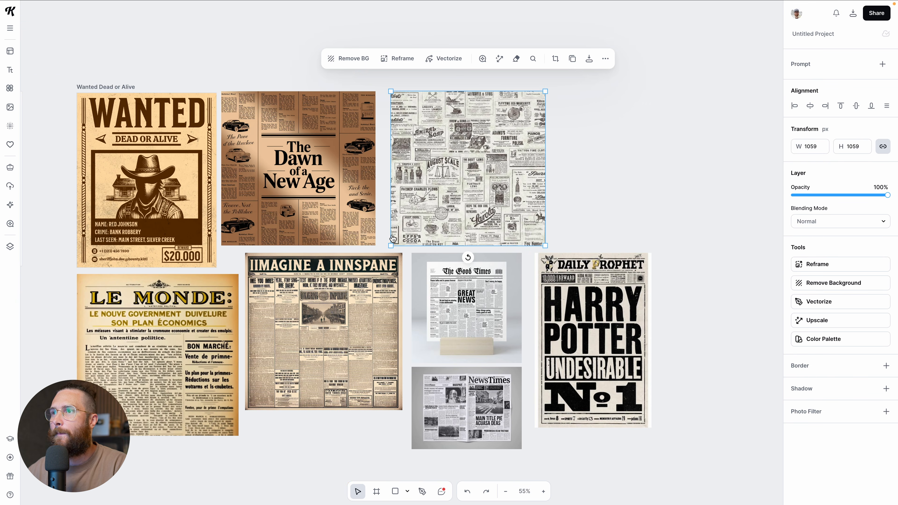
{"action": "scroll", "coordinate": [393, 239], "scroll_direction": "left", "scroll_amount": 3}
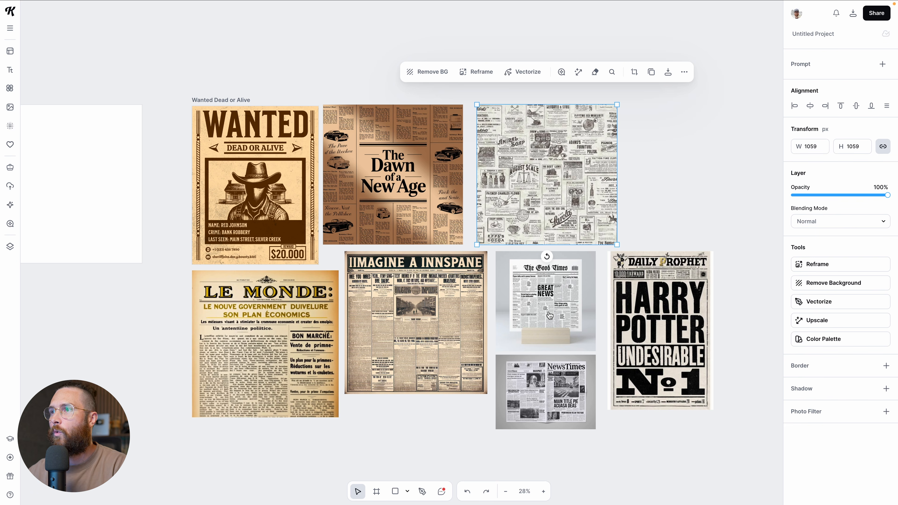
{"action": "scroll", "coordinate": [555, 285], "scroll_direction": "up", "scroll_amount": 2}
{"action": "scroll", "coordinate": [556, 285], "scroll_direction": "up", "scroll_amount": 2}
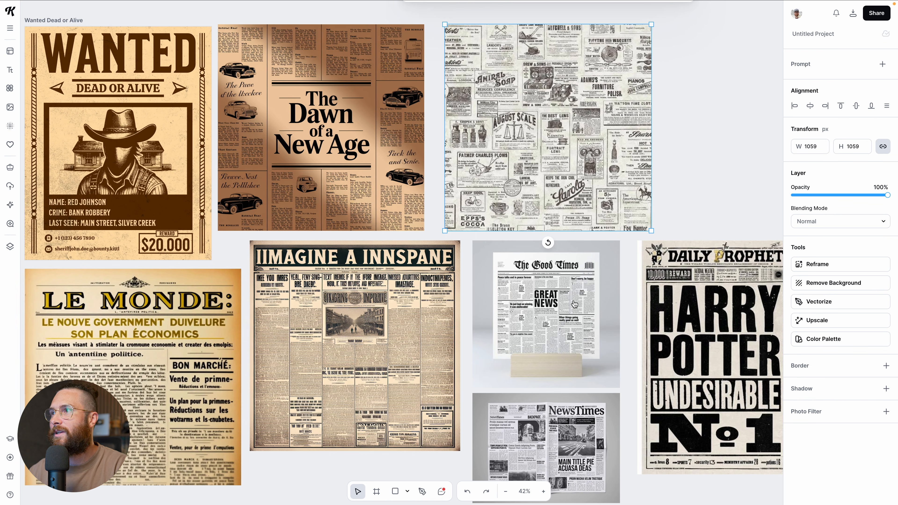
{"action": "scroll", "coordinate": [554, 285], "scroll_direction": "up", "scroll_amount": 2}
{"action": "scroll", "coordinate": [428, 264], "scroll_direction": "up", "scroll_amount": 1}
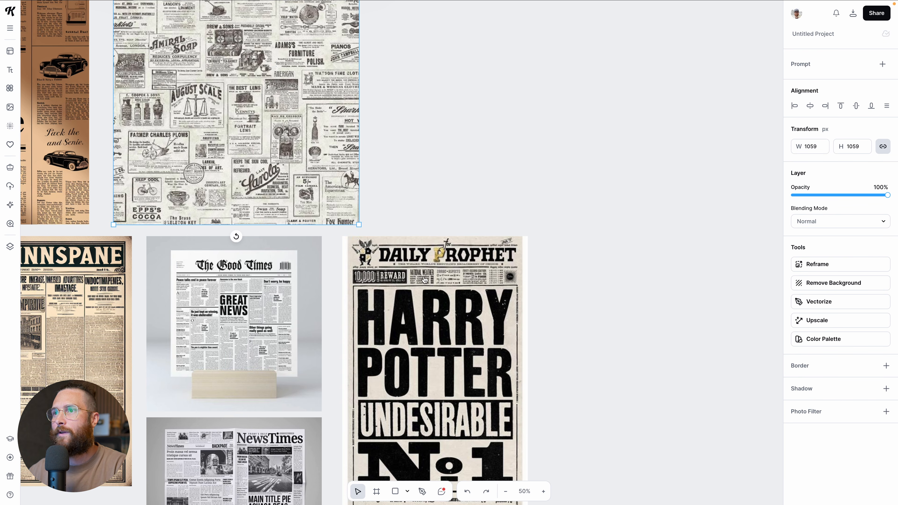
{"action": "scroll", "coordinate": [424, 281], "scroll_direction": "down", "scroll_amount": 2}
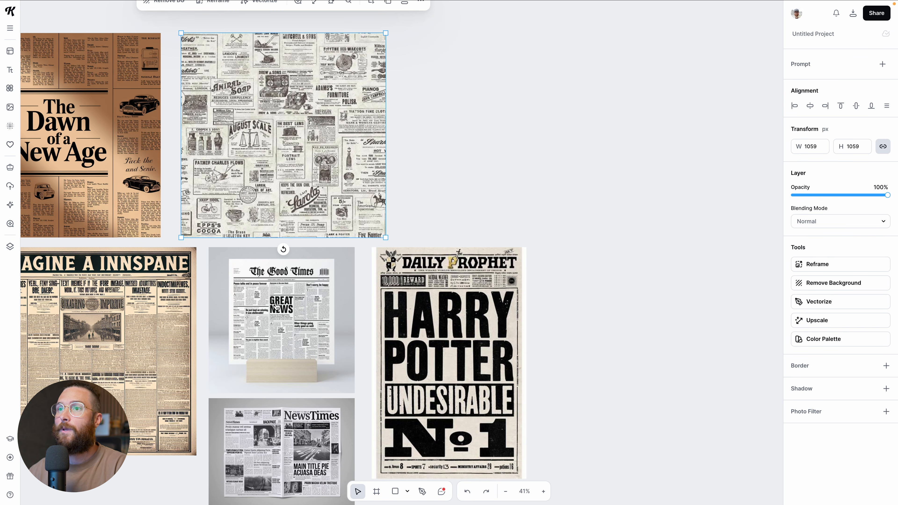
{"action": "scroll", "coordinate": [282, 308], "scroll_direction": "up", "scroll_amount": 2}
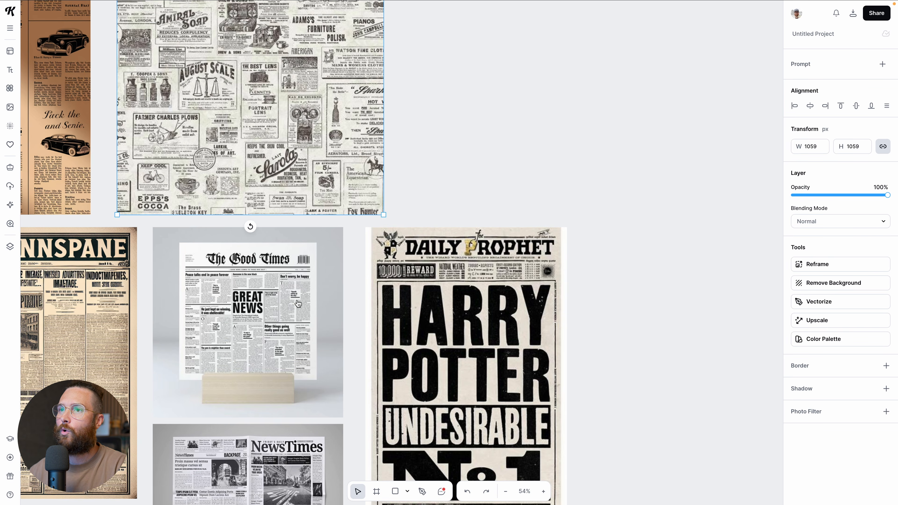
{"action": "scroll", "coordinate": [344, 334], "scroll_direction": "down", "scroll_amount": 2}
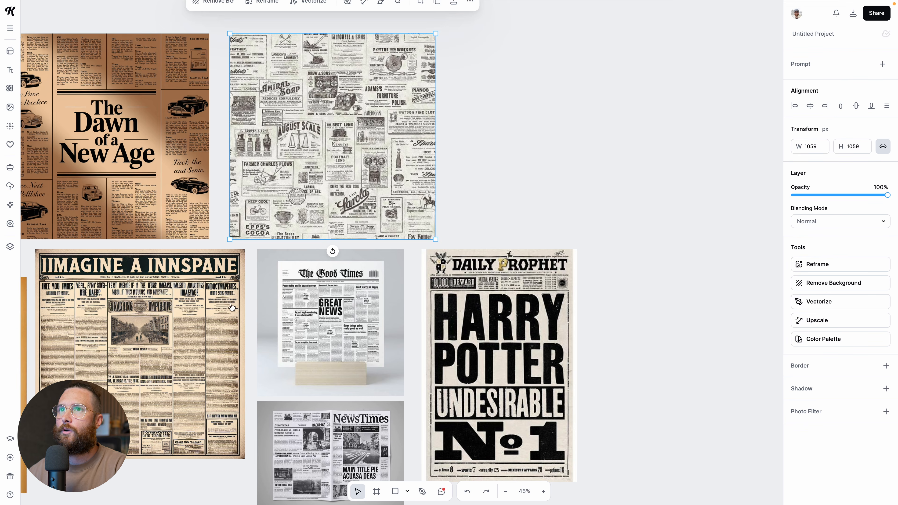
{"action": "scroll", "coordinate": [341, 332], "scroll_direction": "down", "scroll_amount": 2}
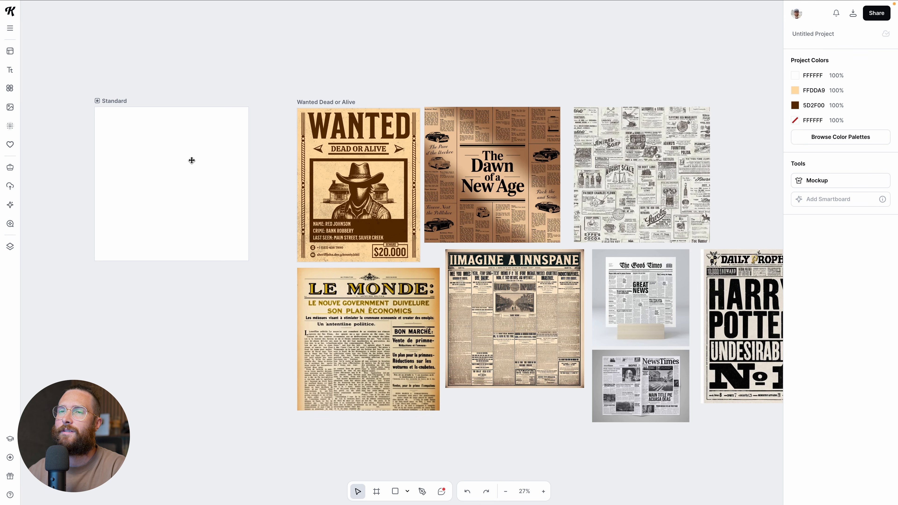
Change the blank Standard artboard to the Poster size and enlarge it proportionally to about 19.3 × 24.12 in.
{"action": "scroll", "coordinate": [191, 161], "scroll_direction": "up", "scroll_amount": 2}
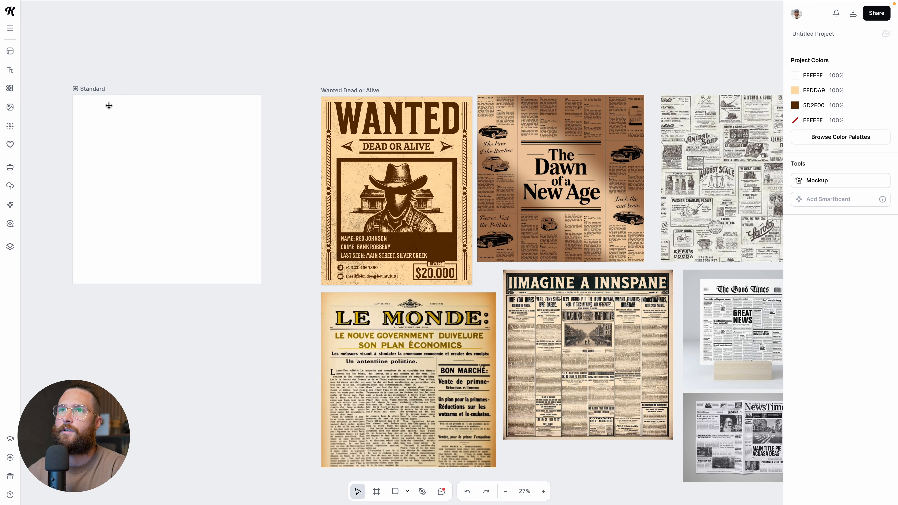
{"action": "left_click", "coordinate": [87, 89]}
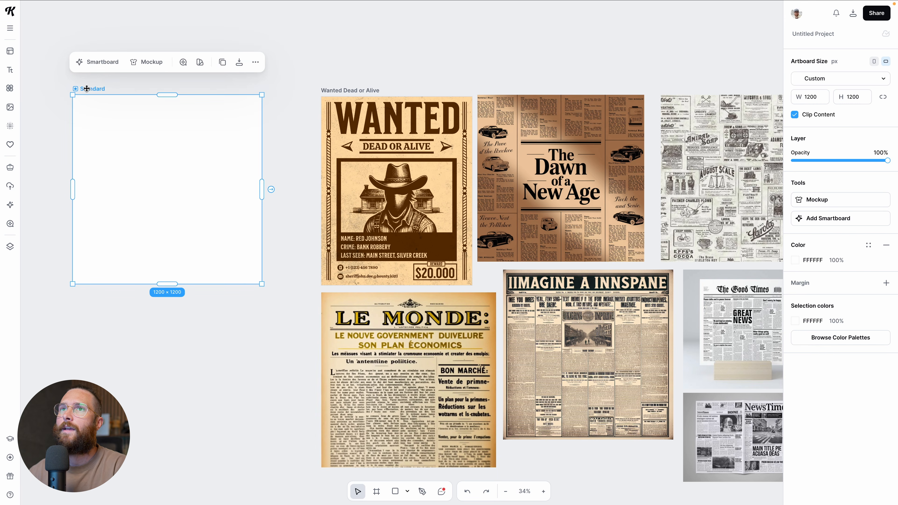
{"action": "left_click", "coordinate": [809, 77]}
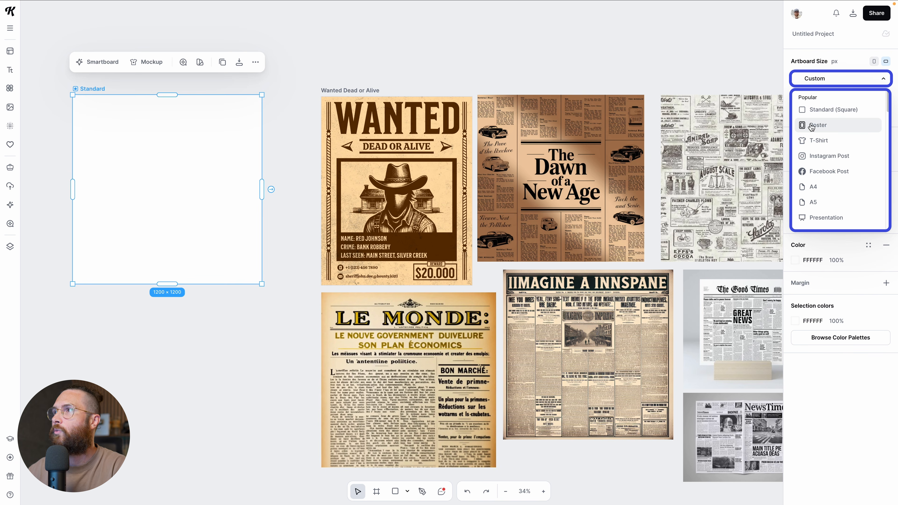
{"action": "scroll", "coordinate": [828, 166], "scroll_direction": "down", "scroll_amount": 3}
{"action": "scroll", "coordinate": [827, 167], "scroll_direction": "up", "scroll_amount": 3}
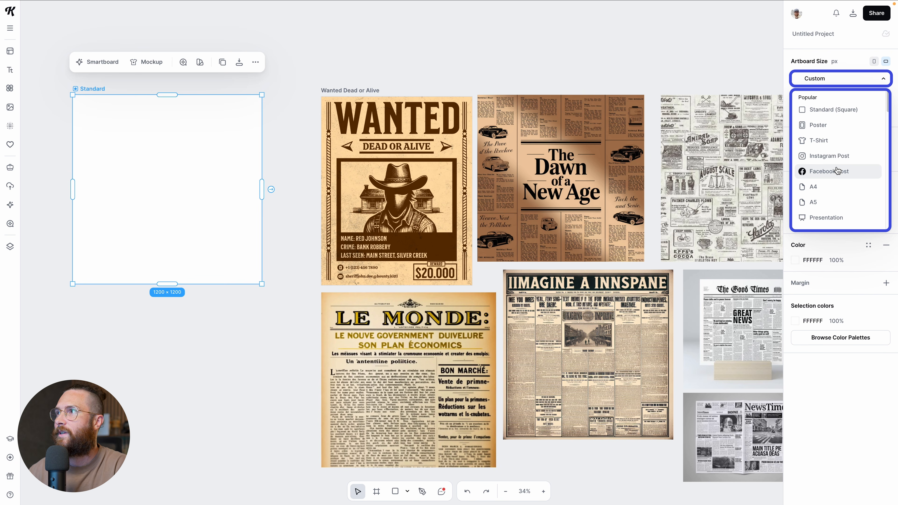
{"action": "left_click", "coordinate": [817, 126]}
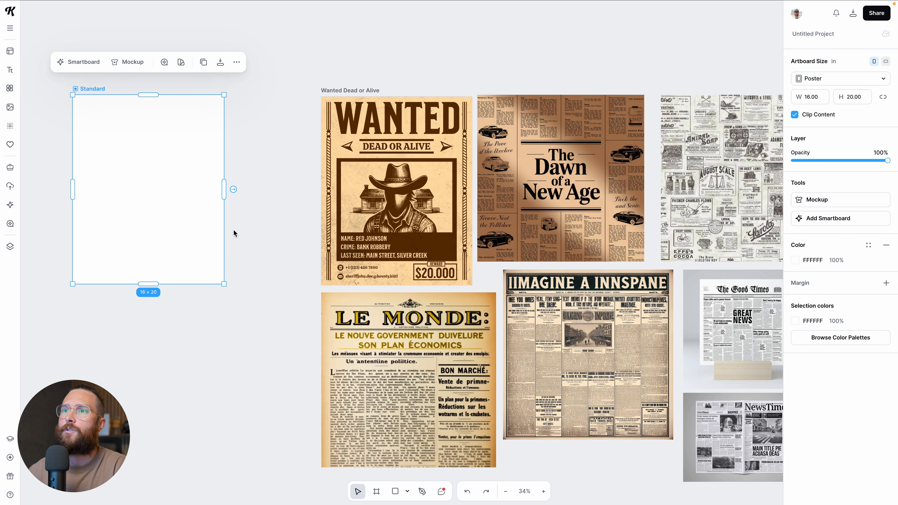
{"action": "left_click_drag", "start_coordinate": [224, 283], "coordinate": [255, 323]}
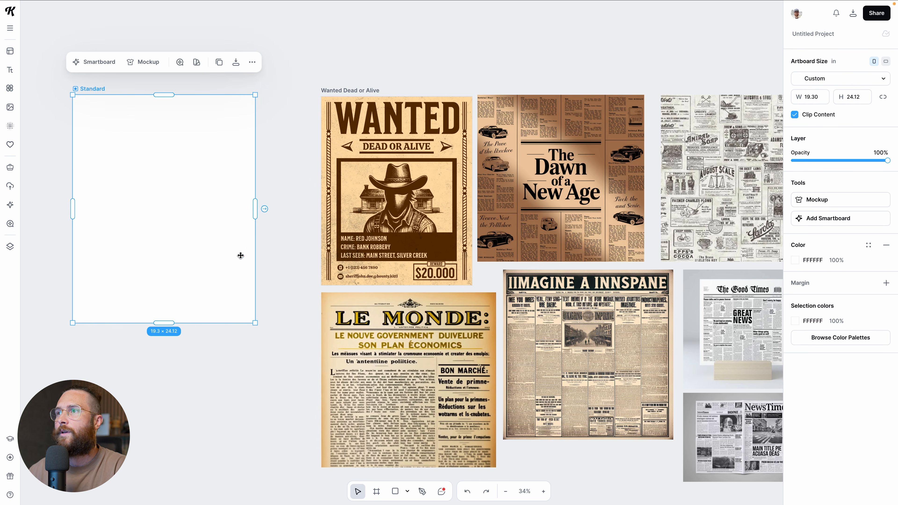
Add a margin to the Standard artboard and set it to 0.50 in on all four sides.
{"action": "scroll", "coordinate": [433, 230], "scroll_direction": "left", "scroll_amount": 2}
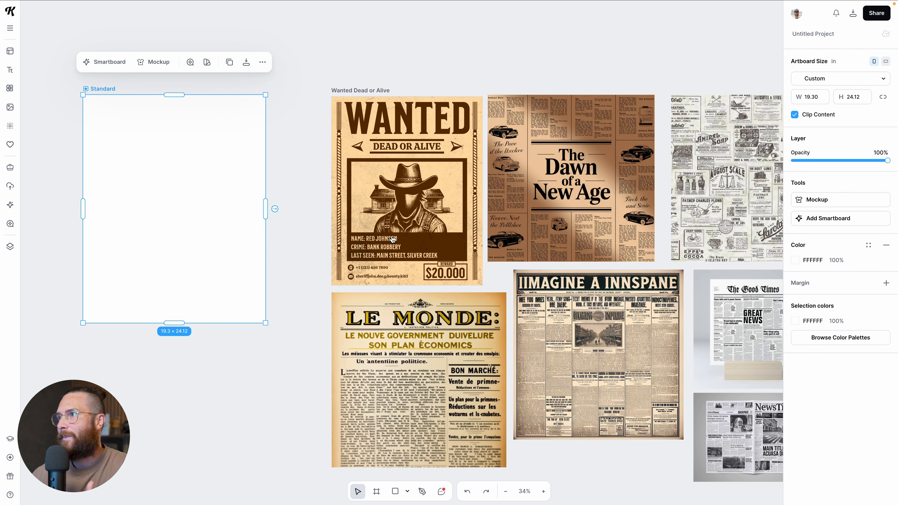
{"action": "left_click", "coordinate": [886, 283]}
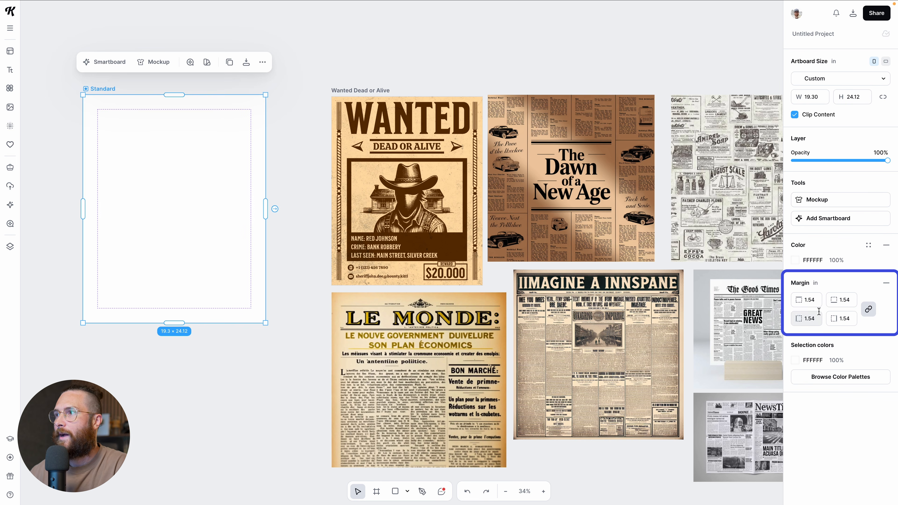
{"action": "left_click", "coordinate": [818, 303]}
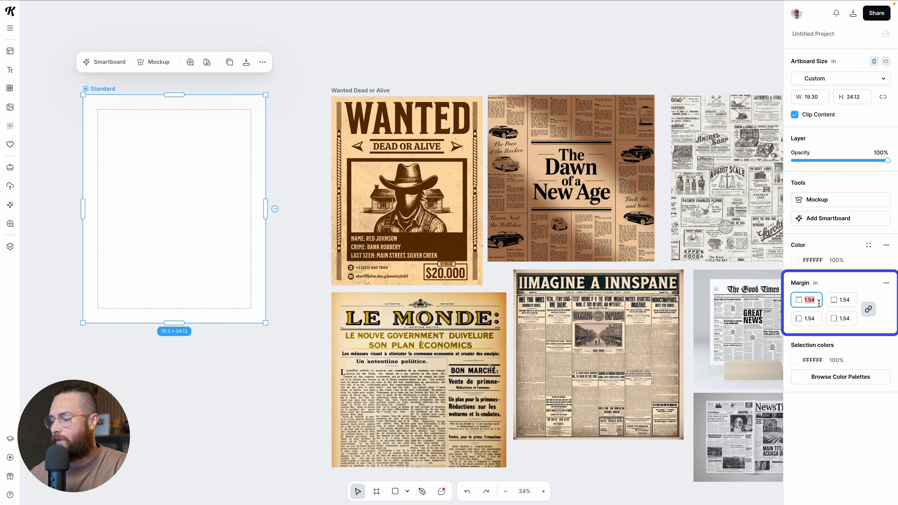
{"action": "type", "text": "0.25"}
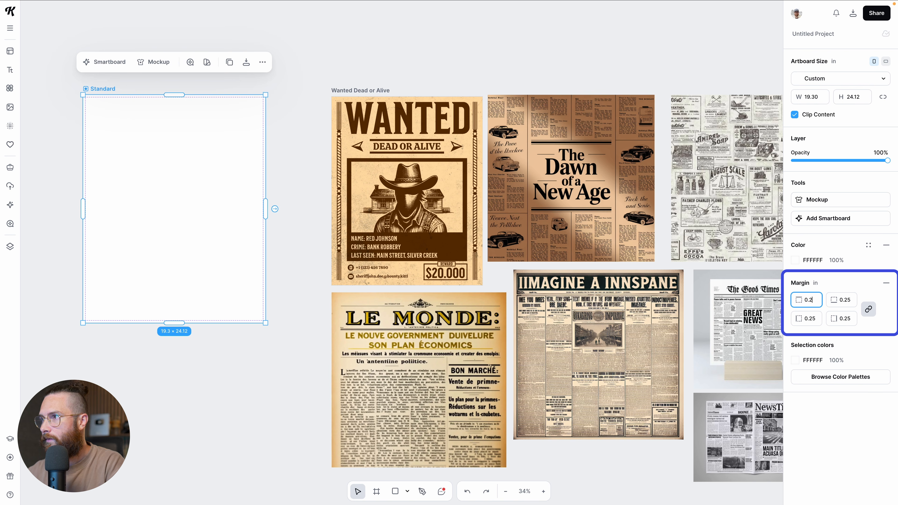
{"action": "key", "text": "Return"}
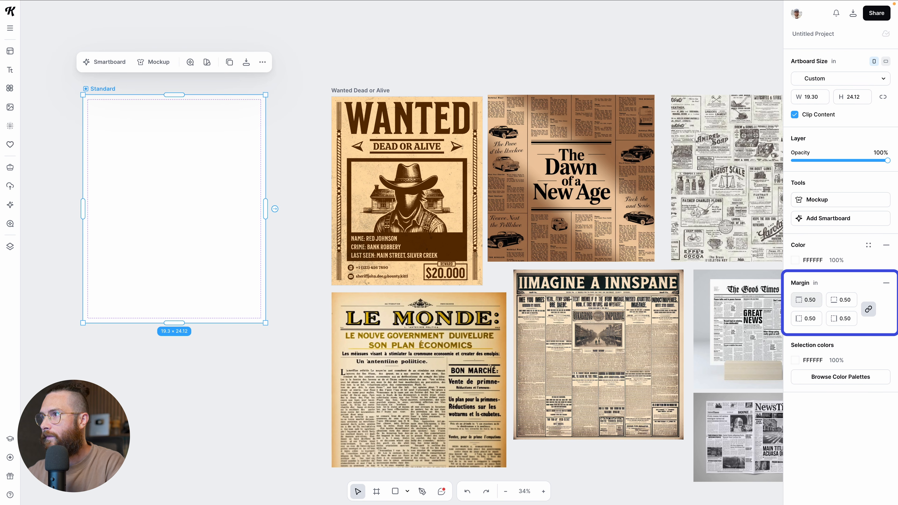
Increase the Standard artboard's margins to 0.59 in on all four sides.
{"action": "left_click", "coordinate": [300, 316]}
{"action": "scroll", "coordinate": [246, 173], "scroll_direction": "up", "scroll_amount": 3}
{"action": "scroll", "coordinate": [272, 232], "scroll_direction": "left", "scroll_amount": 3}
{"action": "scroll", "coordinate": [273, 233], "scroll_direction": "up", "scroll_amount": 1}
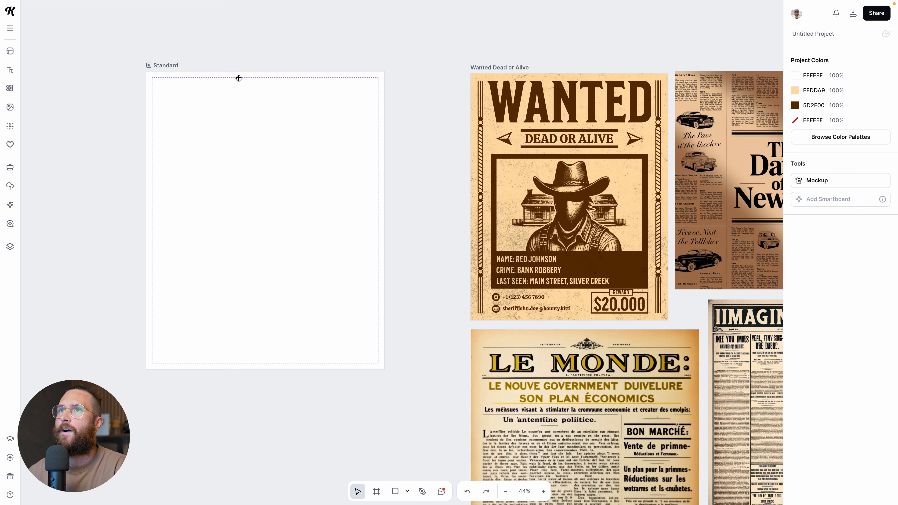
{"action": "left_click", "coordinate": [165, 68]}
{"action": "left_click", "coordinate": [816, 301]}
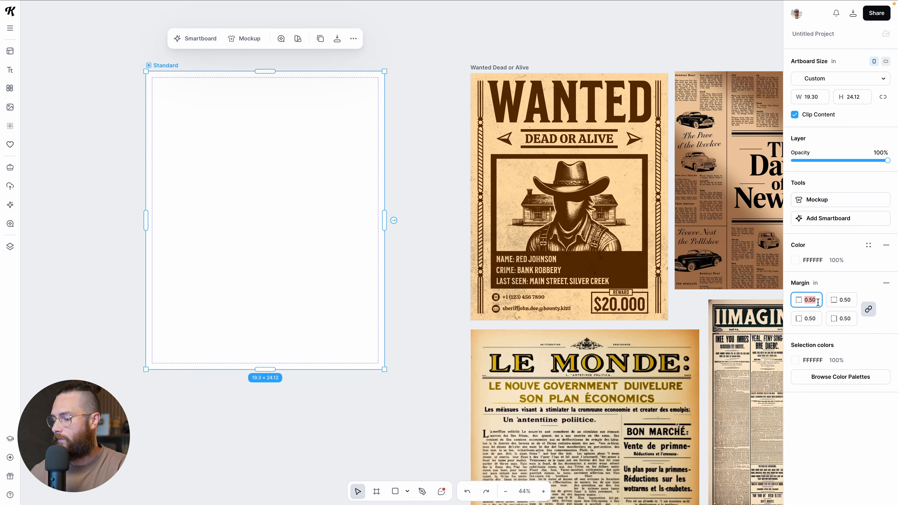
{"action": "type", "text": "0.52"}
{"action": "key", "text": "Up"}
{"action": "key", "text": "Up"}
{"action": "key", "text": "Up"}
{"action": "key", "text": "Up"}
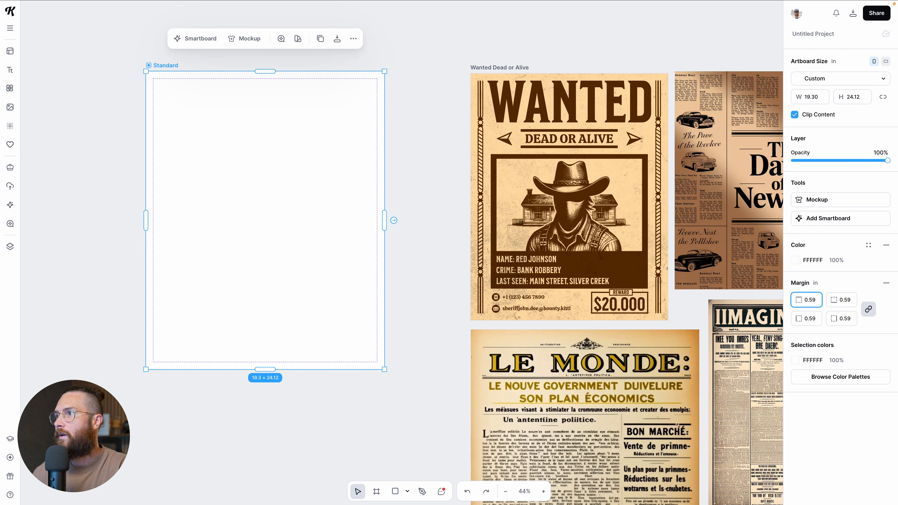
{"action": "left_click", "coordinate": [371, 149]}
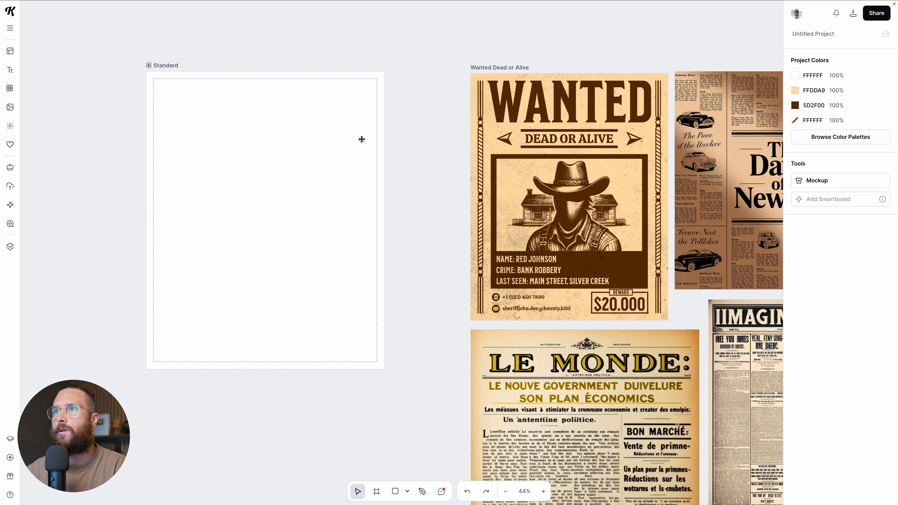
Examine the artboard's margins and compare them with the spacing and layouts of the newspaper reference images.
{"action": "scroll", "coordinate": [206, 117], "scroll_direction": "up", "scroll_amount": 2}
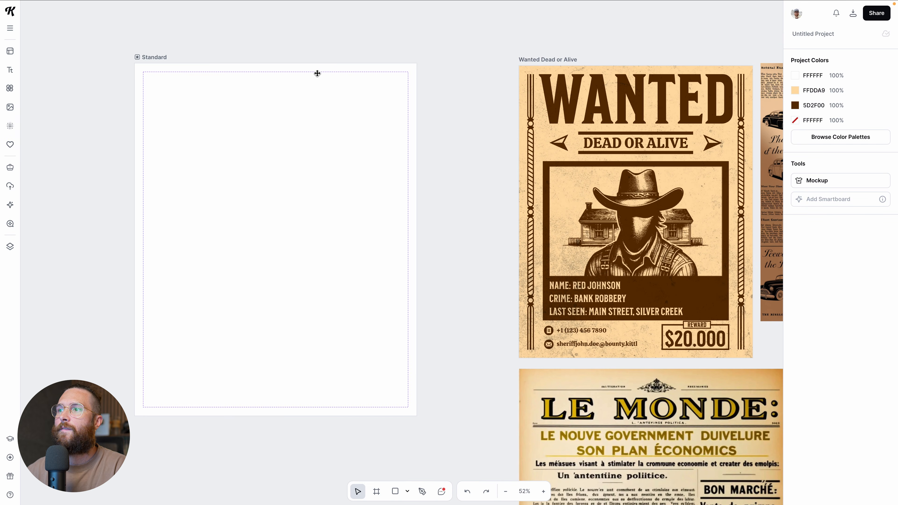
{"action": "scroll", "coordinate": [422, 237], "scroll_direction": "down", "scroll_amount": 3}
{"action": "scroll", "coordinate": [424, 222], "scroll_direction": "right", "scroll_amount": 3}
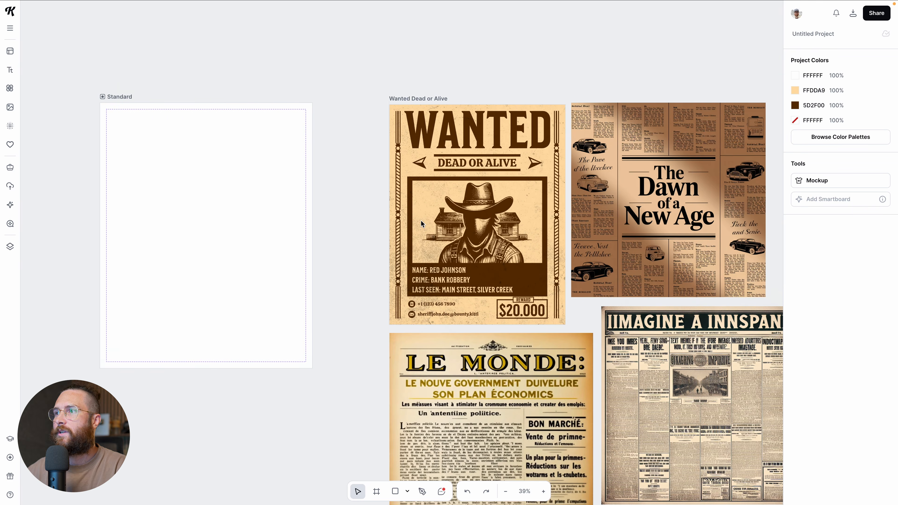
{"action": "scroll", "coordinate": [421, 220], "scroll_direction": "down", "scroll_amount": 1}
{"action": "scroll", "coordinate": [567, 272], "scroll_direction": "down", "scroll_amount": 1}
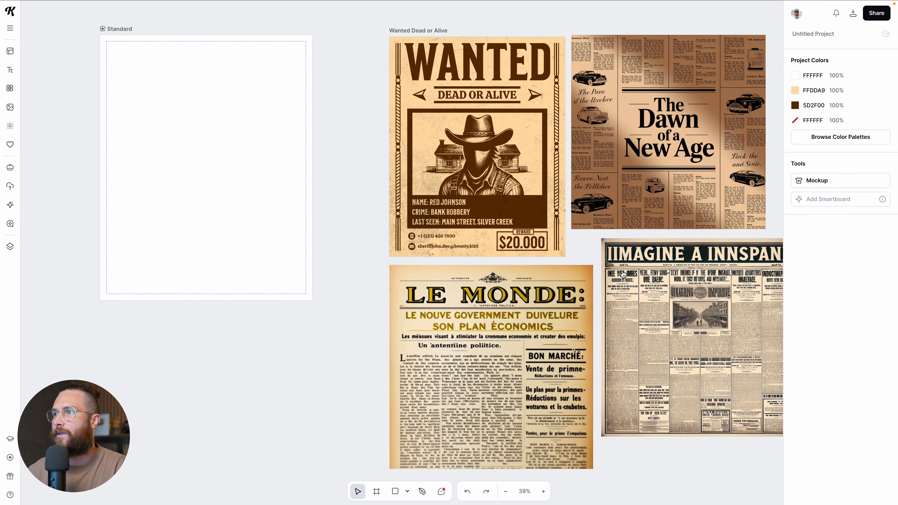
{"action": "scroll", "coordinate": [573, 271], "scroll_direction": "right", "scroll_amount": 10}
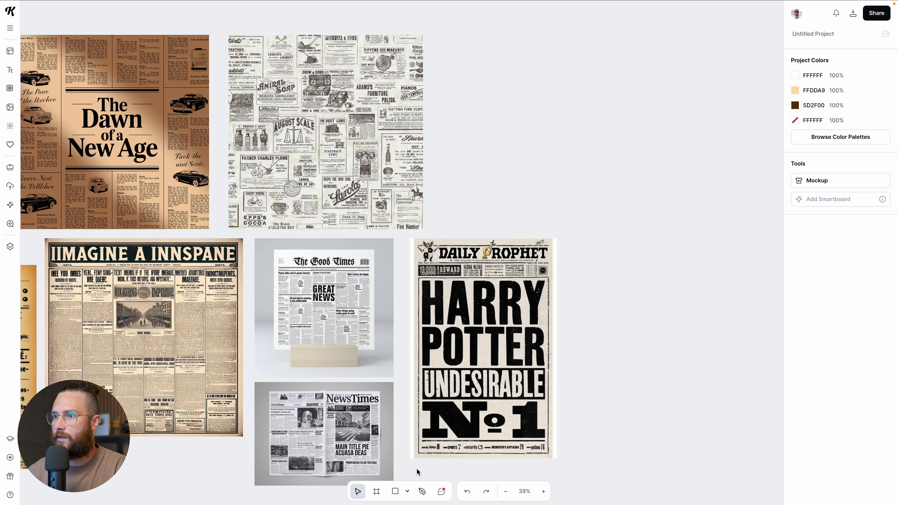
{"action": "scroll", "coordinate": [502, 408], "scroll_direction": "down", "scroll_amount": 3}
{"action": "scroll", "coordinate": [159, 218], "scroll_direction": "left", "scroll_amount": 6}
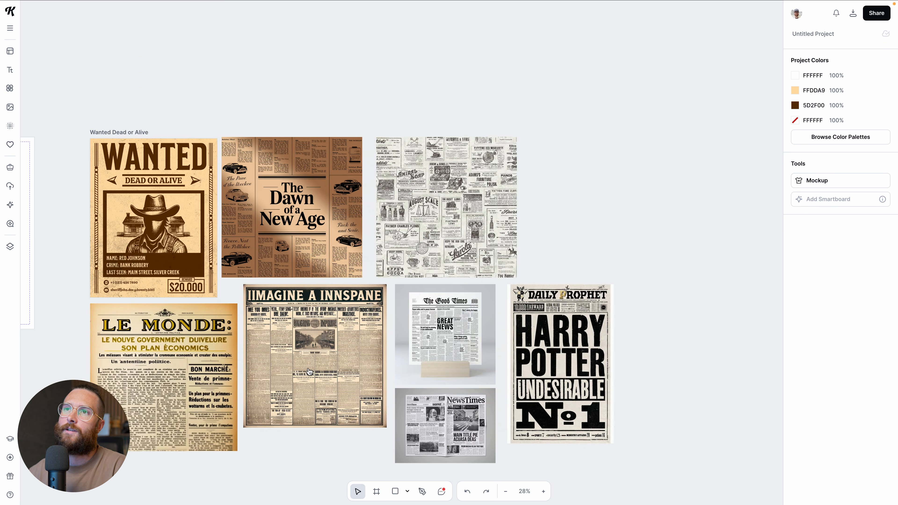
{"action": "scroll", "coordinate": [159, 218], "scroll_direction": "left", "scroll_amount": 2}
{"action": "scroll", "coordinate": [289, 339], "scroll_direction": "up", "scroll_amount": 2}
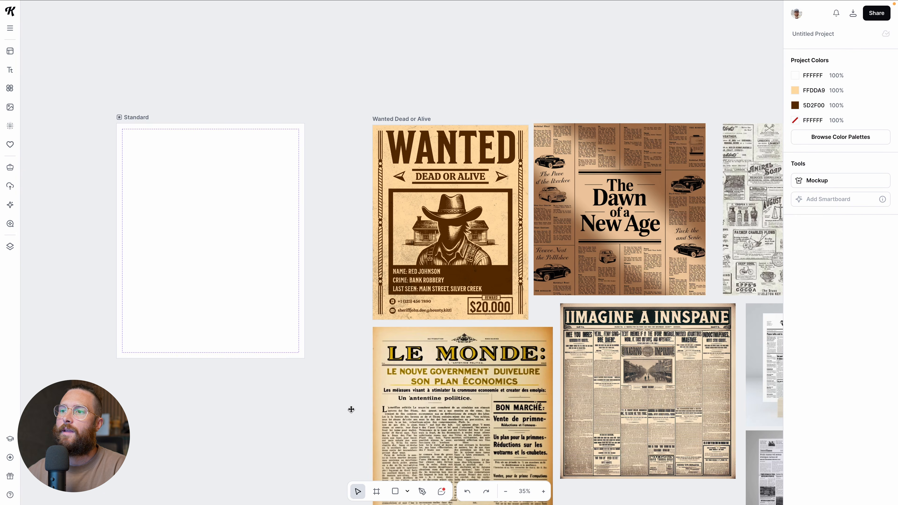
Try a black rectangle of about 2.54 × 2.30 in against the artboard's left margin, and delete it.
{"action": "left_click", "coordinate": [395, 492]}
{"action": "mouse_move", "coordinate": [203, 225]}
{"action": "left_mouse_down"}
{"action": "mouse_move", "coordinate": [232, 252]}
{"action": "mouse_move", "coordinate": [85, 243]}
{"action": "mouse_move", "coordinate": [183, 230]}
{"action": "left_mouse_up"}
{"action": "left_click", "coordinate": [248, 204]}
{"action": "scroll", "coordinate": [222, 228], "scroll_direction": "up", "scroll_amount": 3}
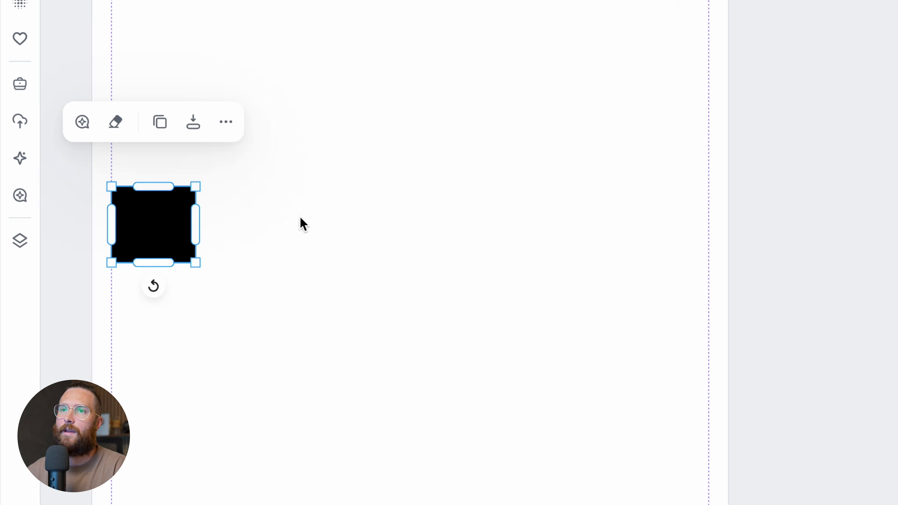
{"action": "left_click", "coordinate": [301, 218]}
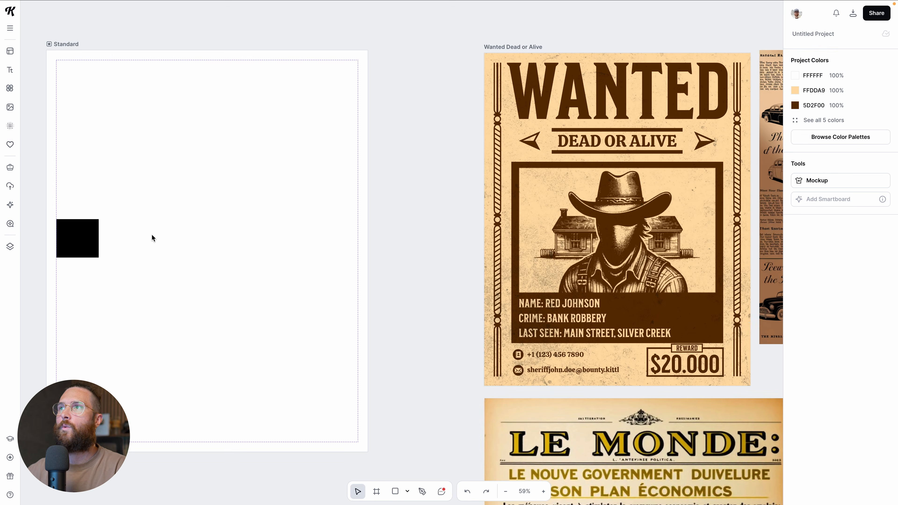
{"action": "scroll", "coordinate": [301, 218], "scroll_direction": "left", "scroll_amount": 8}
{"action": "scroll", "coordinate": [274, 237], "scroll_direction": "right", "scroll_amount": 3}
{"action": "left_click", "coordinate": [247, 241]}
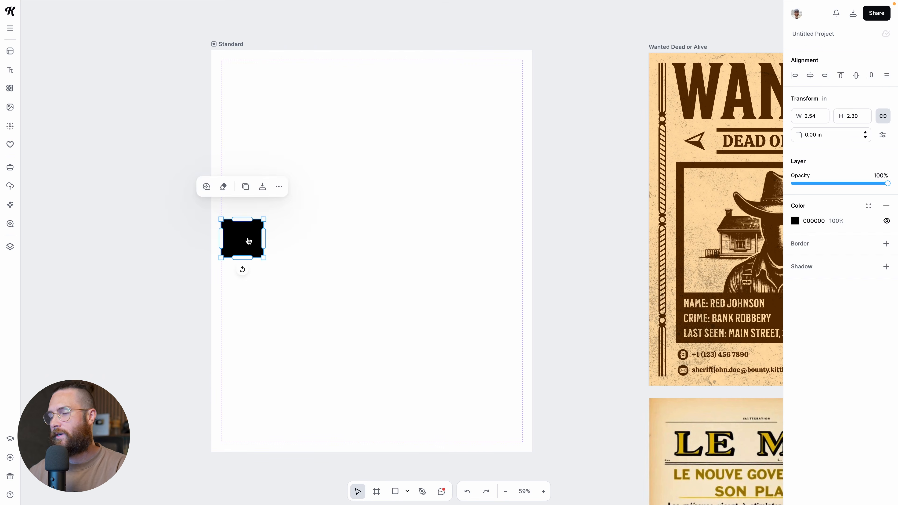
{"action": "key", "text": "Delete"}
{"action": "scroll", "coordinate": [247, 238], "scroll_direction": "right", "scroll_amount": 3}
{"action": "scroll", "coordinate": [247, 238], "scroll_direction": "up", "scroll_amount": 1}
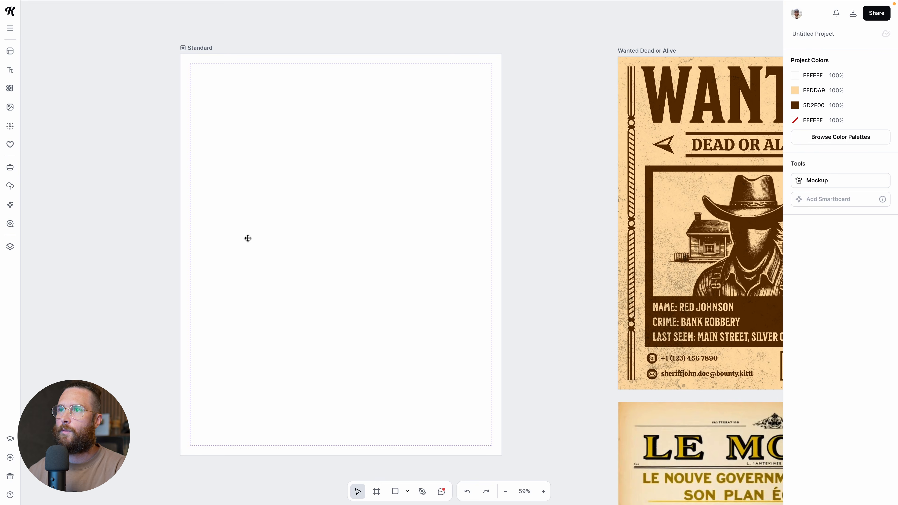
Add a text to the Standard artboard reading "daily kittl news".
{"action": "key", "text": "t"}
{"action": "left_click", "coordinate": [272, 266]}
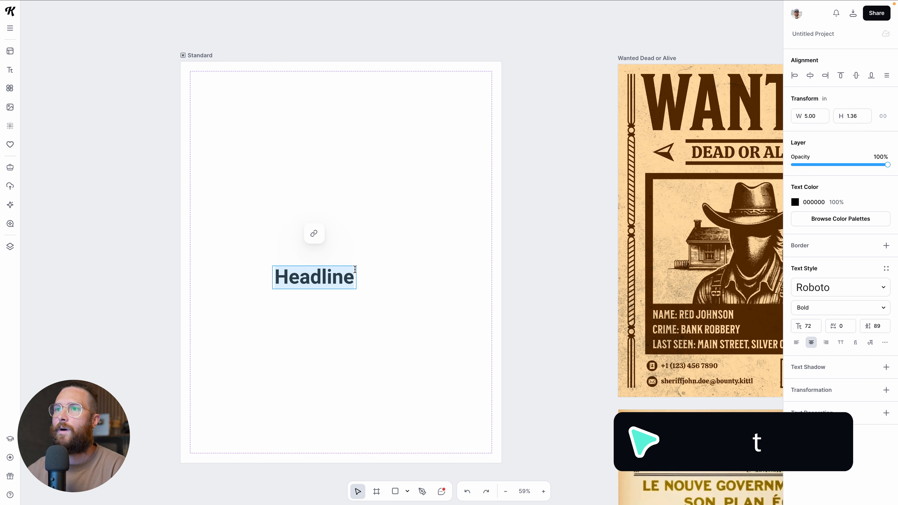
{"action": "scroll", "coordinate": [361, 305], "scroll_direction": "down", "scroll_amount": 1}
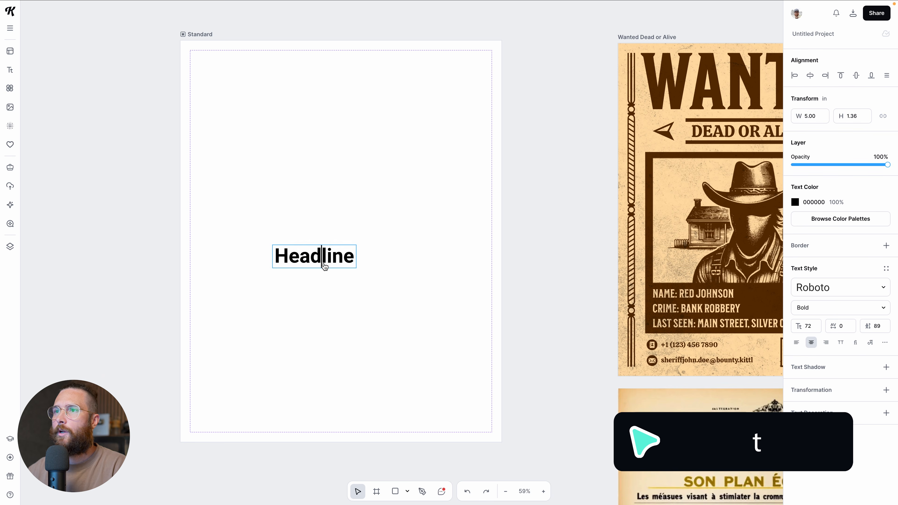
{"action": "double_click", "coordinate": [324, 259]}
{"action": "type", "text": "daily "}
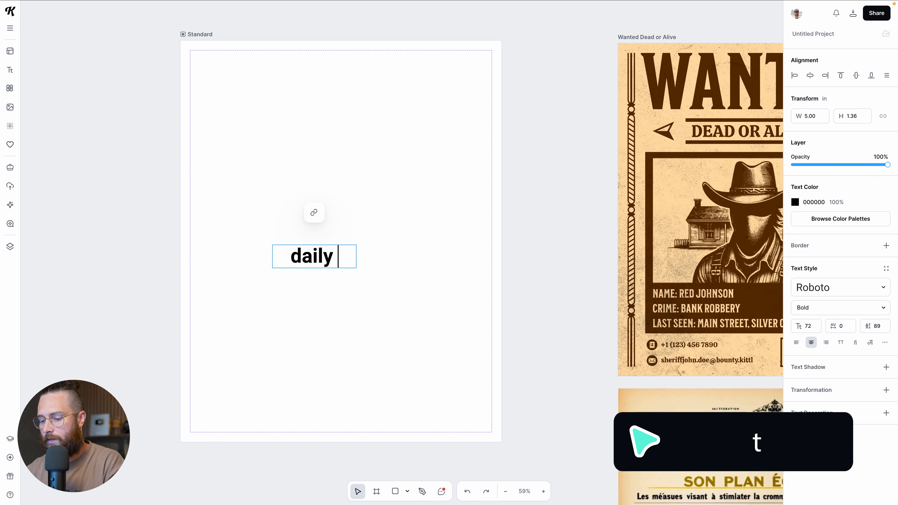
{"action": "type", "text": "kittl news"}
{"action": "left_click", "coordinate": [367, 257]}
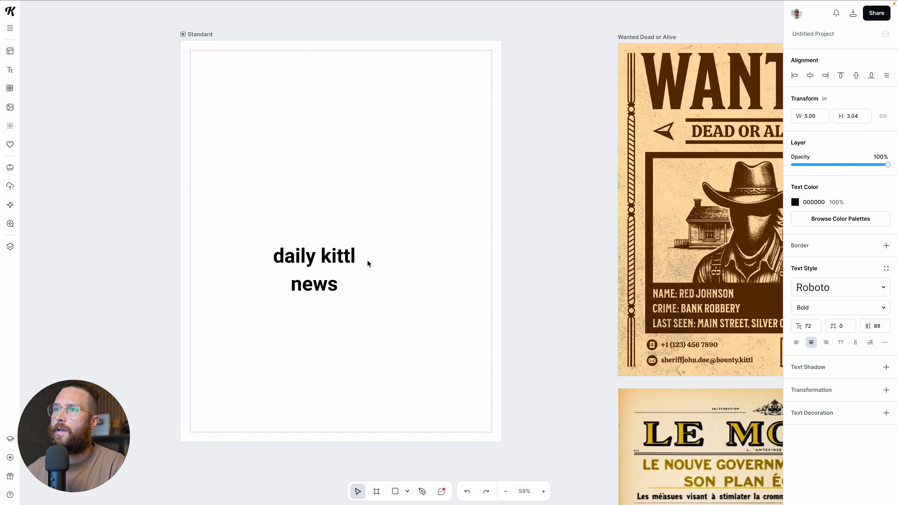
Widen the title's text box to about 9.54 in for a single line and place it near the artboard's top.
{"action": "left_click", "coordinate": [354, 265]}
{"action": "left_click_drag", "start_coordinate": [365, 272], "coordinate": [388, 105]}
{"action": "scroll", "coordinate": [435, 201], "scroll_direction": "up", "scroll_amount": 1}
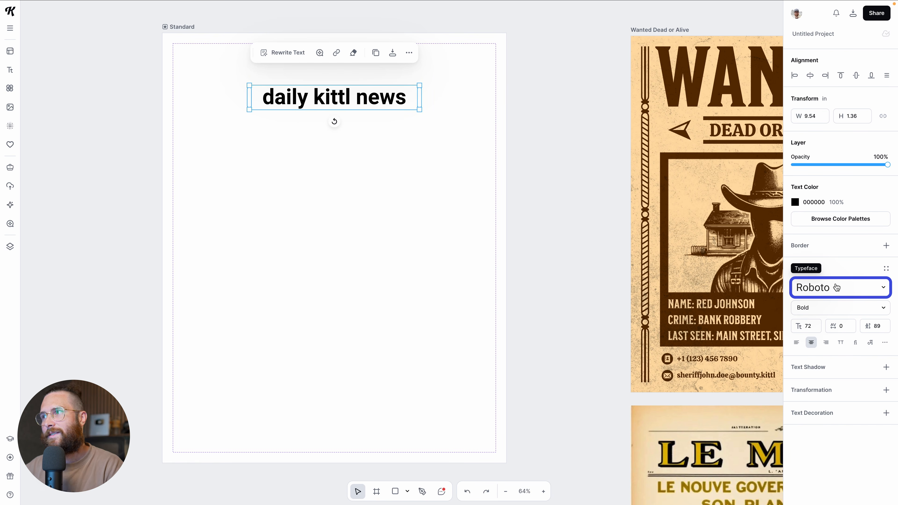
Search the typefaces for "news" and apply London News to the title.
{"action": "left_click", "coordinate": [837, 287]}
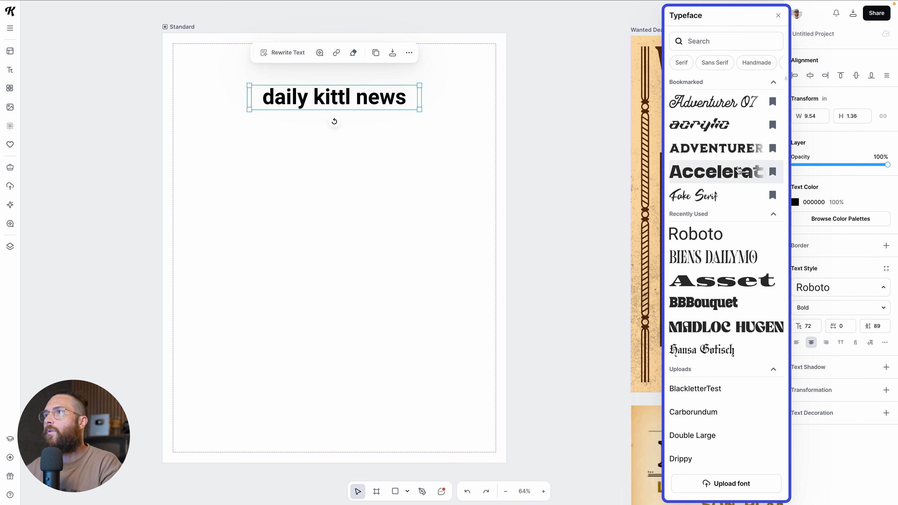
{"action": "left_click", "coordinate": [706, 43]}
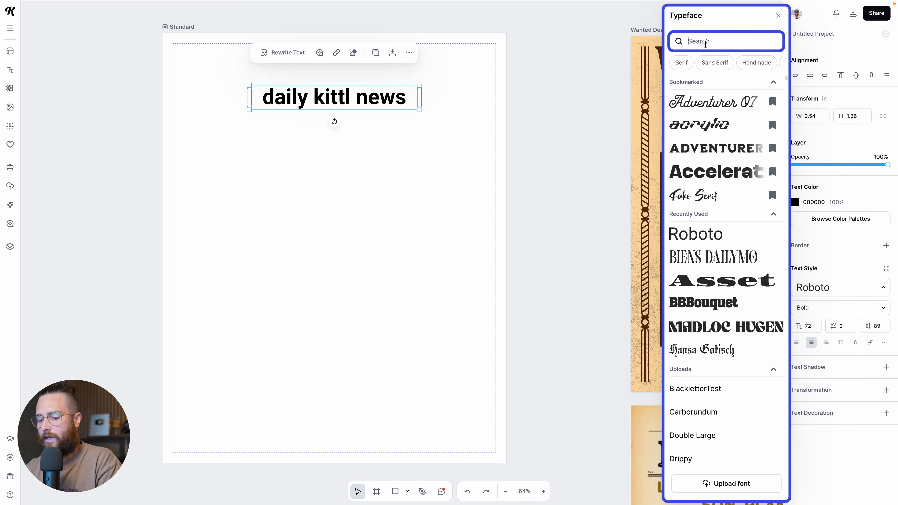
{"action": "type", "text": "news"}
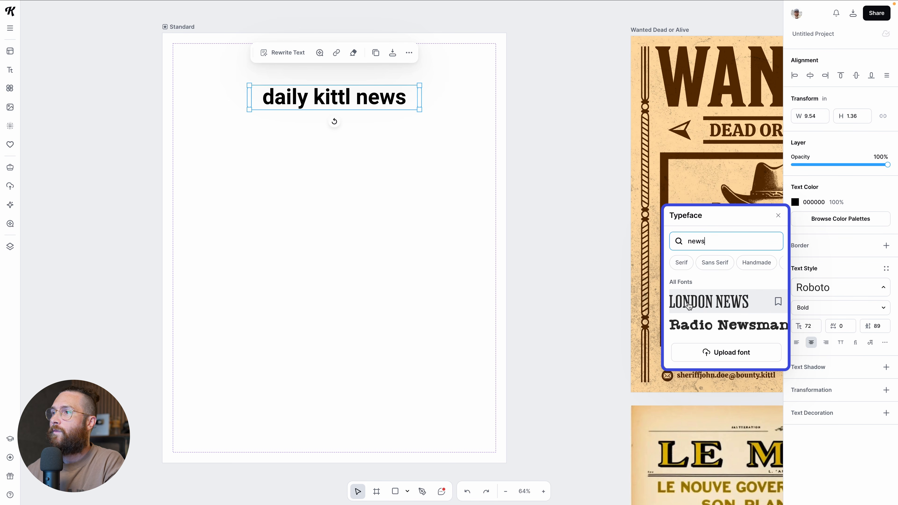
{"action": "left_click", "coordinate": [725, 307]}
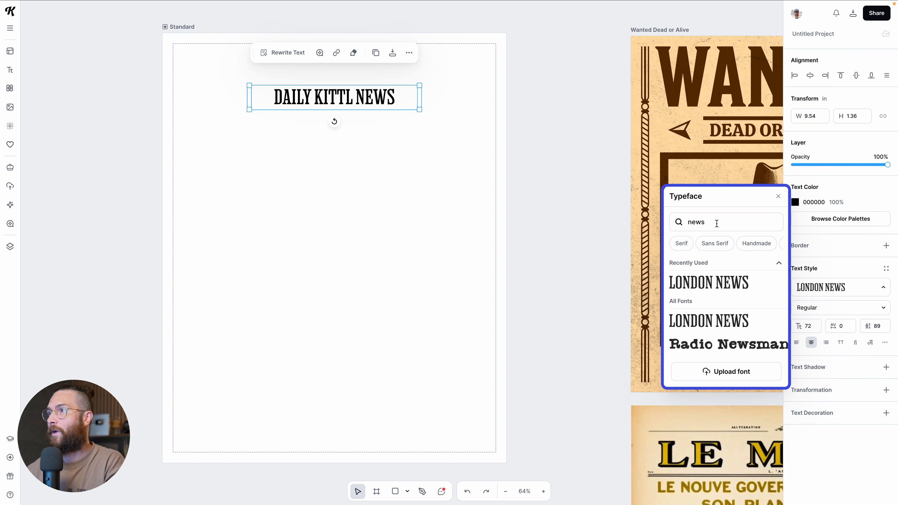
{"action": "key", "text": "Escape"}
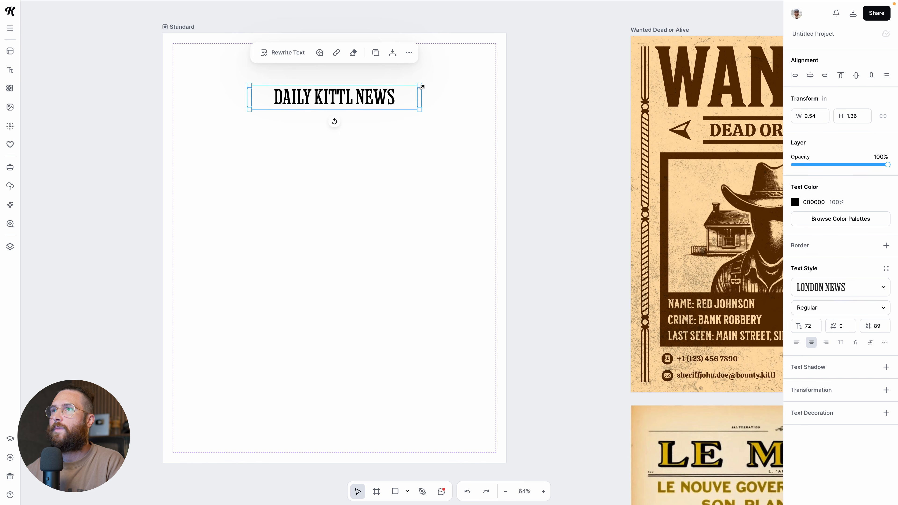
Enlarge the title to about size 116 with letter spacing 70, in a text box about 15.53 in wide.
{"action": "left_click_drag", "start_coordinate": [421, 85], "coordinate": [438, 78]}
{"action": "left_click", "coordinate": [847, 328]}
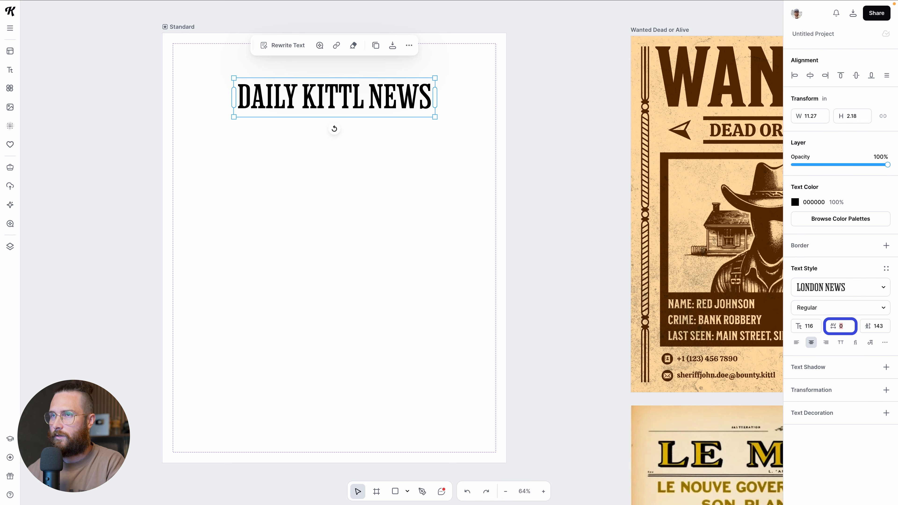
{"action": "type", "text": "30"}
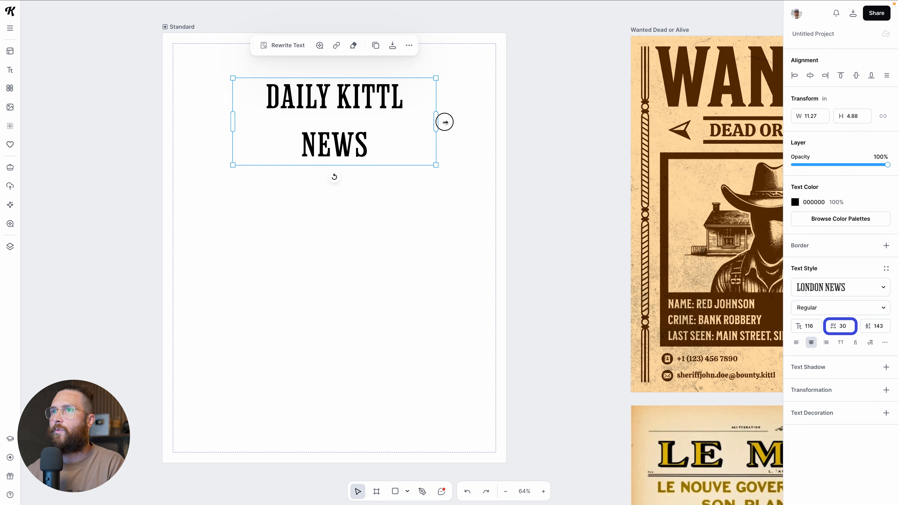
{"action": "left_click_drag", "start_coordinate": [435, 122], "coordinate": [473, 122]}
{"action": "left_click", "coordinate": [843, 326]}
{"action": "type", "text": "60"}
{"action": "key", "text": "BackSpace"}
{"action": "key", "text": "BackSpace"}
{"action": "type", "text": "70"}
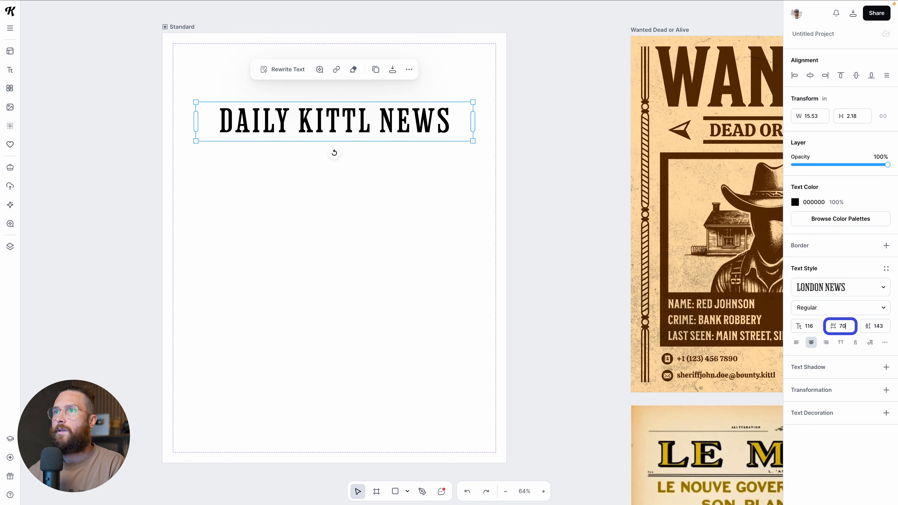
Scale the title to the full width between the side margins, about 18.10 in, and move it up.
{"action": "left_click_drag", "start_coordinate": [474, 102], "coordinate": [497, 94]}
{"action": "left_click_drag", "start_coordinate": [406, 133], "coordinate": [406, 103]}
{"action": "scroll", "coordinate": [490, 111], "scroll_direction": "up", "scroll_amount": 6}
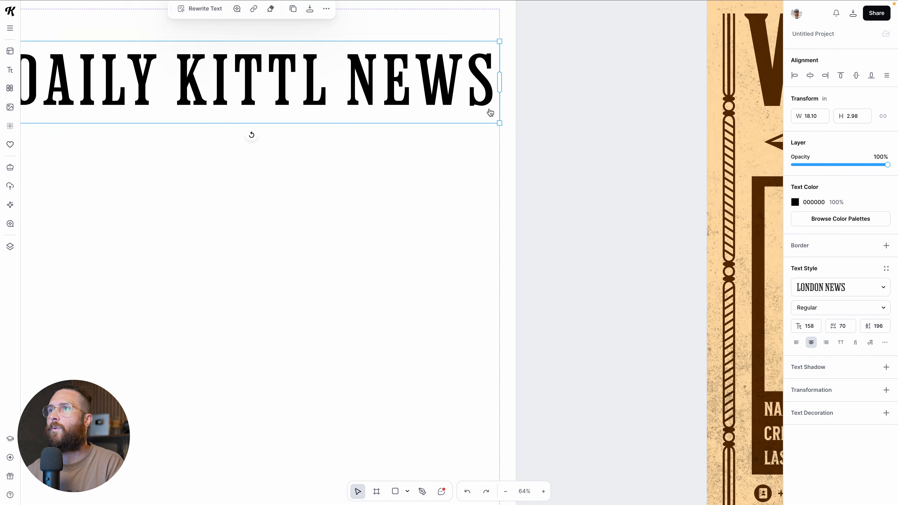
Tighten the title's text box around its letters and scale it back out to the side margins, at about size 162.
{"action": "scroll", "coordinate": [511, 106], "scroll_direction": "up", "scroll_amount": 4}
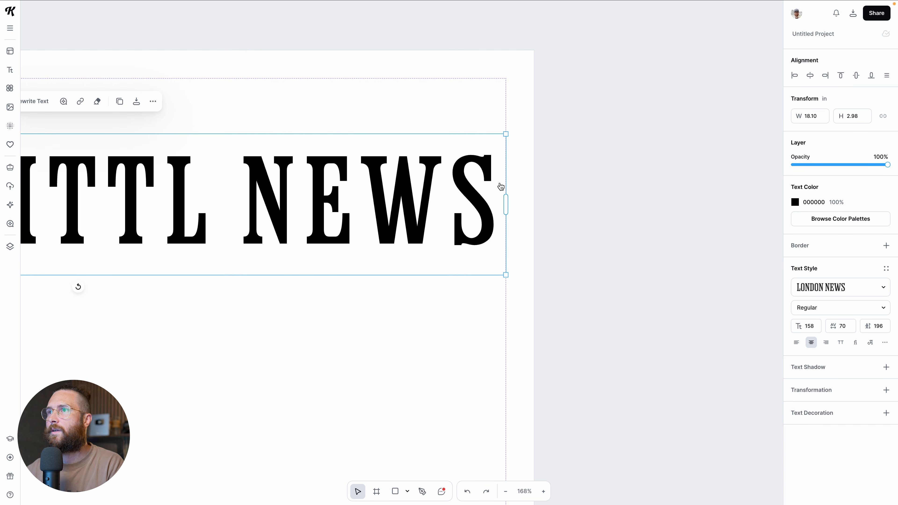
{"action": "left_click_drag", "start_coordinate": [502, 135], "coordinate": [500, 135]}
{"action": "left_click_drag", "start_coordinate": [501, 198], "coordinate": [492, 197]}
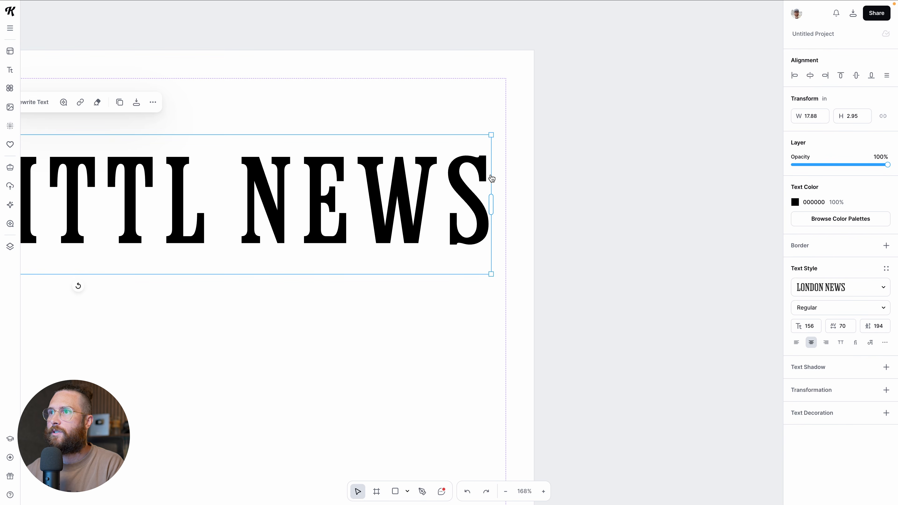
{"action": "left_click_drag", "start_coordinate": [492, 135], "coordinate": [507, 135]}
{"action": "scroll", "coordinate": [545, 202], "scroll_direction": "down", "scroll_amount": 1}
{"action": "scroll", "coordinate": [520, 236], "scroll_direction": "down", "scroll_amount": 1}
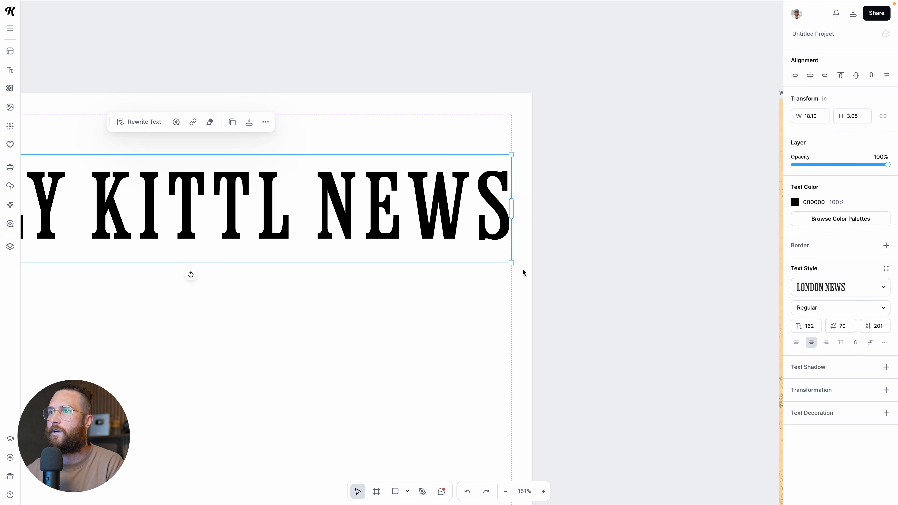
{"action": "scroll", "coordinate": [469, 293], "scroll_direction": "down", "scroll_amount": 1}
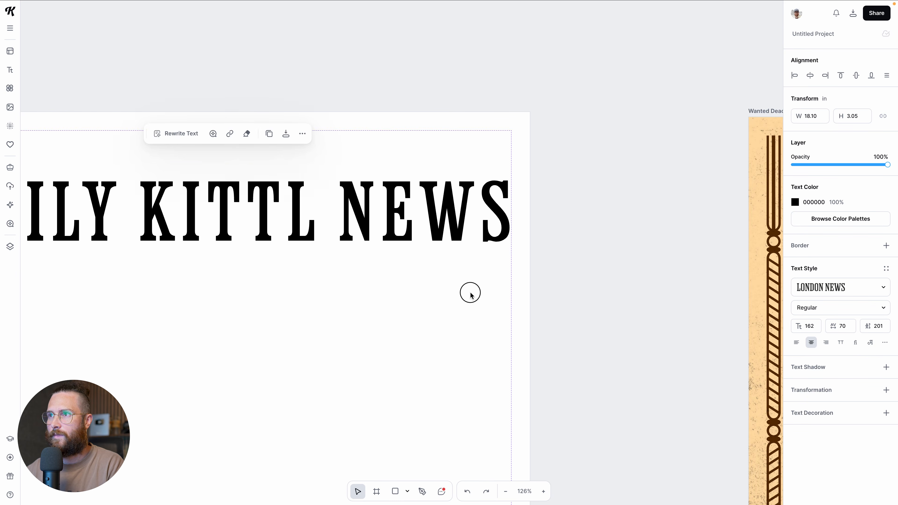
Move the DAILY KITTL NEWS title slightly up towards the top margin.
{"action": "left_click", "coordinate": [470, 296]}
{"action": "scroll", "coordinate": [470, 296], "scroll_direction": "down", "scroll_amount": 2}
{"action": "scroll", "coordinate": [470, 295], "scroll_direction": "left", "scroll_amount": 3}
{"action": "scroll", "coordinate": [441, 292], "scroll_direction": "up", "scroll_amount": 1}
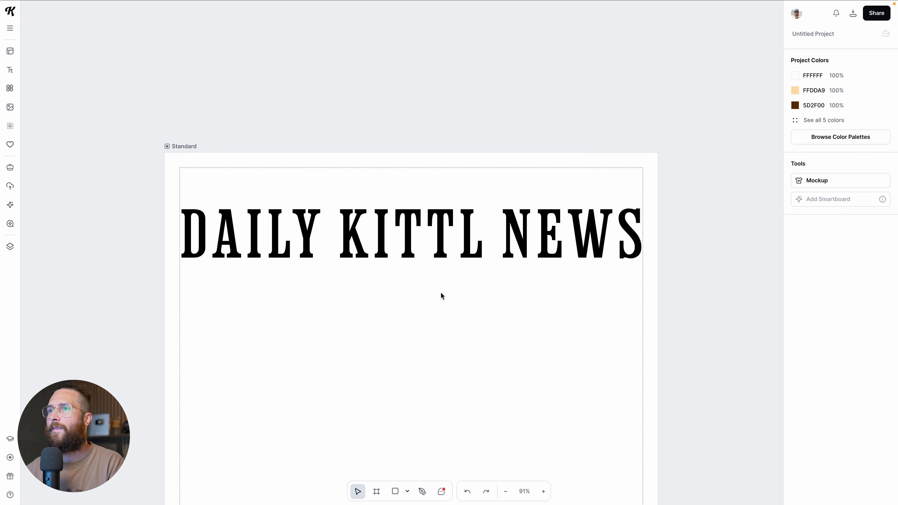
{"action": "left_click_drag", "start_coordinate": [444, 247], "coordinate": [443, 241]}
{"action": "left_click", "coordinate": [449, 295]}
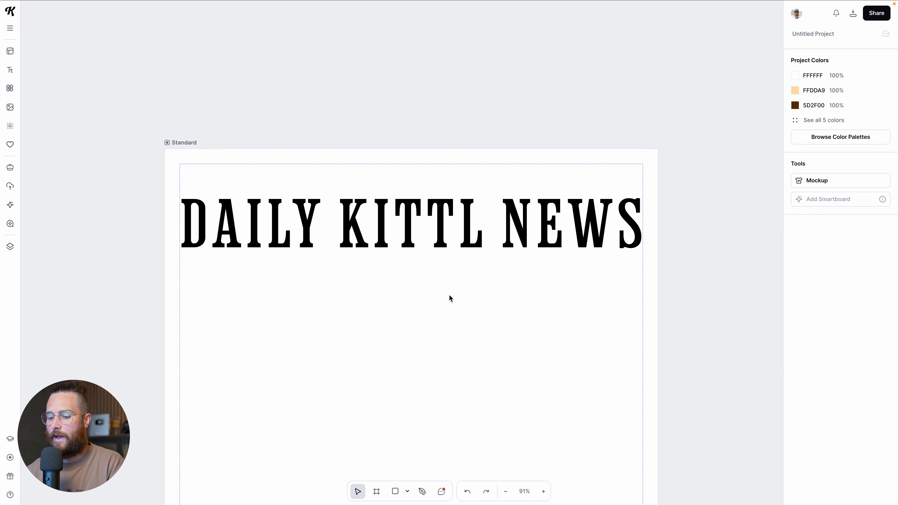
Add a separate text reading "The" and place it centred just below the DAILY KITTL NEWS title.
{"action": "type", "text": "t"}
{"action": "type", "text": "The"}
{"action": "left_click", "coordinate": [495, 372]}
{"action": "left_click_drag", "start_coordinate": [521, 311], "coordinate": [418, 283]}
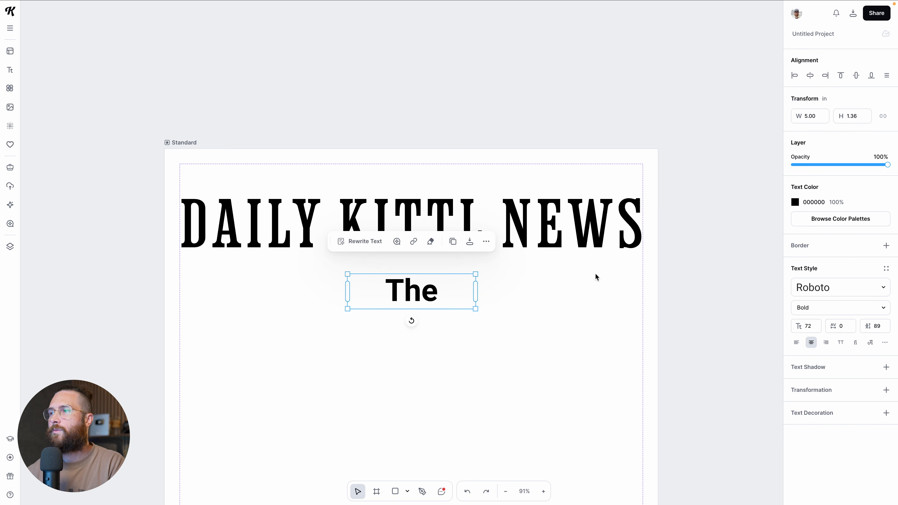
Examine the masthead of the Daily Prophet reference poster, especially how its script "The" sits above the title.
{"action": "left_click", "coordinate": [818, 298]}
{"action": "left_click", "coordinate": [561, 319]}
{"action": "scroll", "coordinate": [560, 319], "scroll_direction": "down", "scroll_amount": 3, "text": "ctrl"}
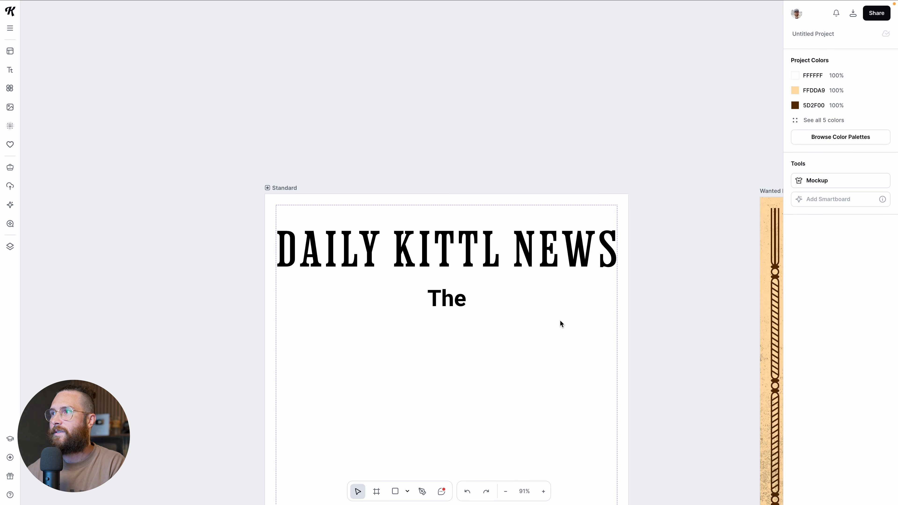
{"action": "scroll", "coordinate": [560, 319], "scroll_direction": "right", "scroll_amount": 5}
{"action": "scroll", "coordinate": [560, 320], "scroll_direction": "down", "scroll_amount": 2, "text": "ctrl"}
{"action": "scroll", "coordinate": [560, 319], "scroll_direction": "right", "scroll_amount": 15}
{"action": "scroll", "coordinate": [560, 319], "scroll_direction": "down", "scroll_amount": 5}
{"action": "scroll", "coordinate": [560, 324], "scroll_direction": "up", "scroll_amount": 5, "text": "ctrl"}
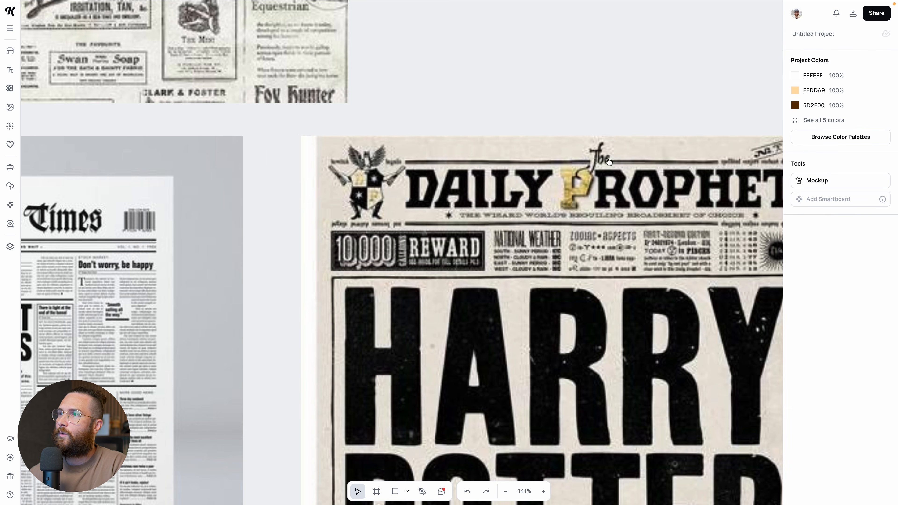
{"action": "scroll", "coordinate": [608, 162], "scroll_direction": "down", "scroll_amount": 3, "text": "ctrl"}
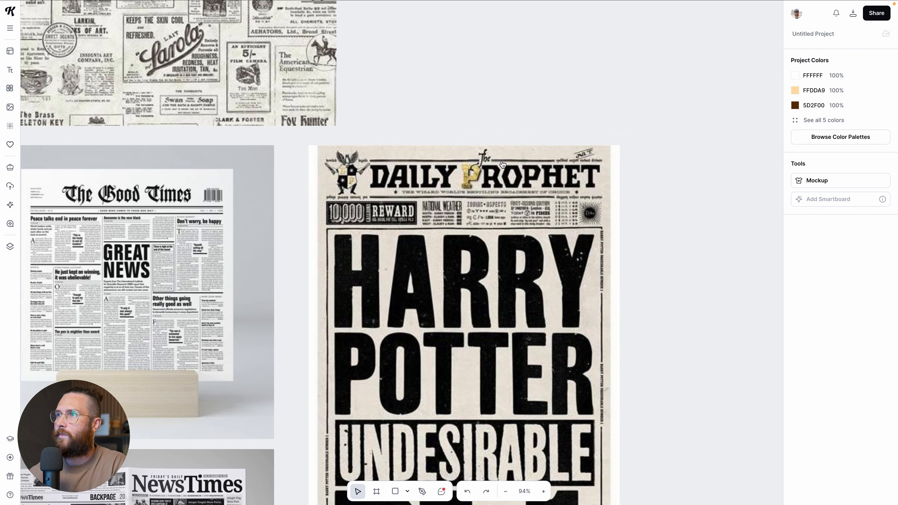
{"action": "scroll", "coordinate": [481, 163], "scroll_direction": "up", "scroll_amount": 2, "text": "ctrl"}
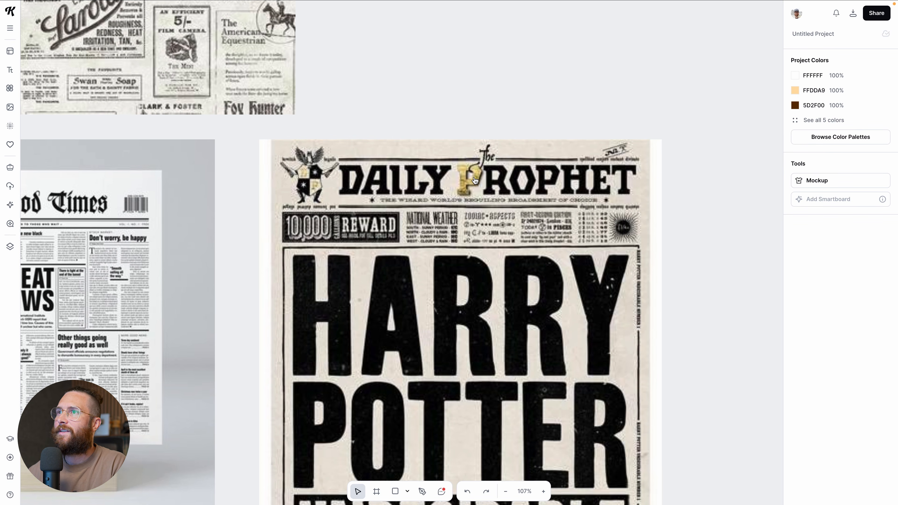
{"action": "scroll", "coordinate": [483, 167], "scroll_direction": "down", "scroll_amount": 2, "text": "ctrl"}
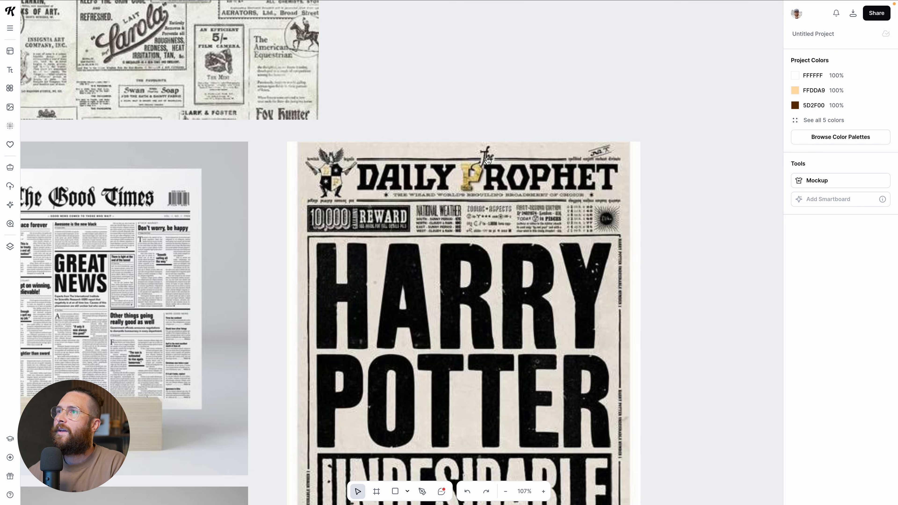
{"action": "scroll", "coordinate": [521, 211], "scroll_direction": "down", "scroll_amount": 3, "text": "ctrl"}
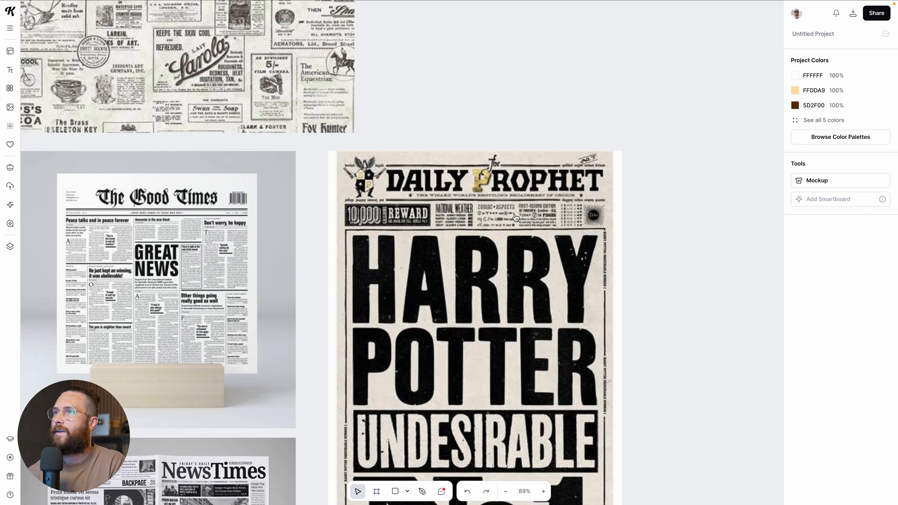
{"action": "scroll", "coordinate": [442, 211], "scroll_direction": "left", "scroll_amount": 10}
{"action": "scroll", "coordinate": [378, 210], "scroll_direction": "up", "scroll_amount": 10}
{"action": "scroll", "coordinate": [378, 210], "scroll_direction": "left", "scroll_amount": 10}
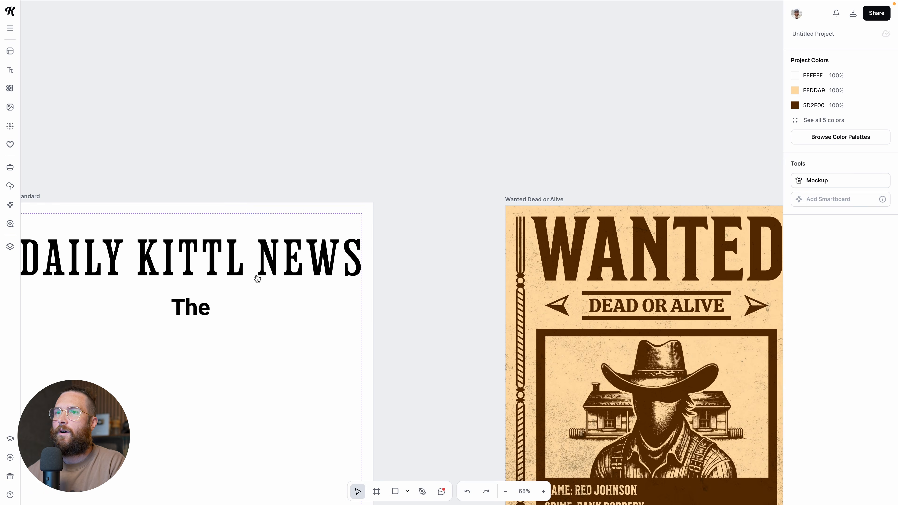
{"action": "scroll", "coordinate": [222, 250], "scroll_direction": "left", "scroll_amount": 3}
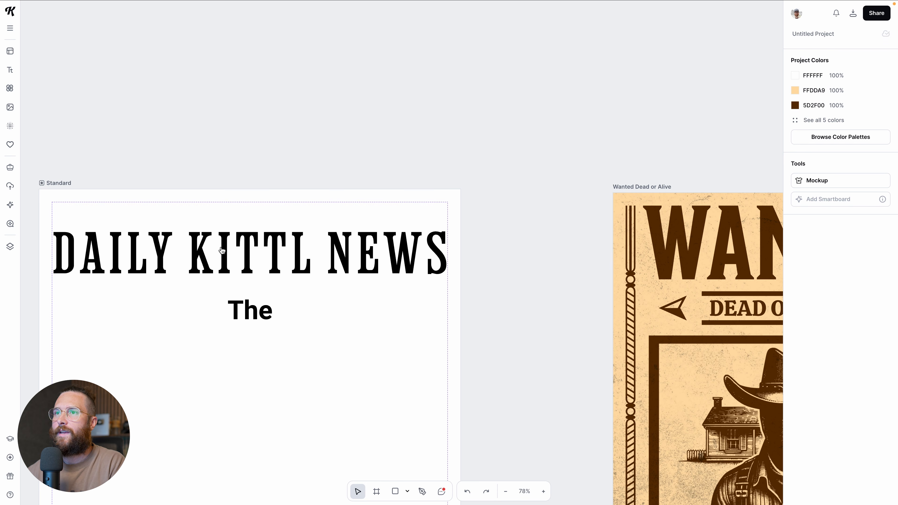
Browse the script typefaces for the "The" text.
{"action": "left_click", "coordinate": [253, 308]}
{"action": "left_click", "coordinate": [840, 287]}
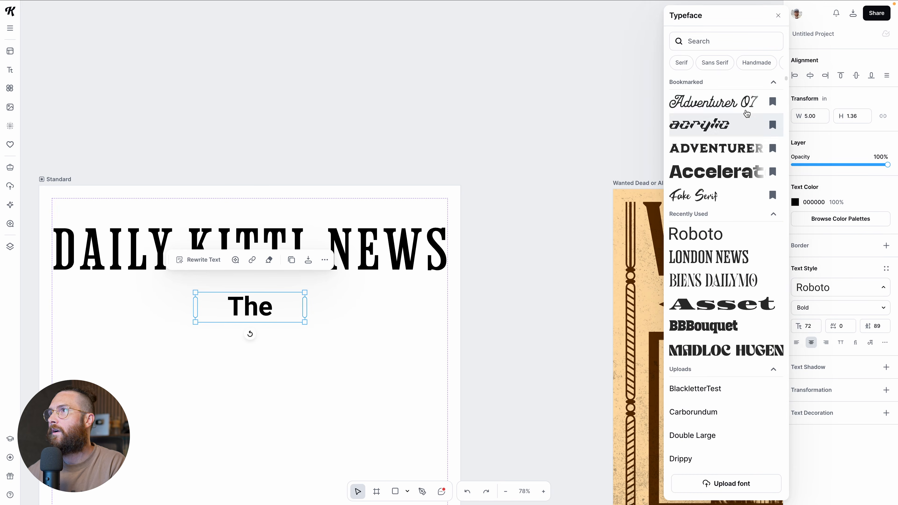
{"action": "scroll", "coordinate": [716, 65], "scroll_direction": "right", "scroll_amount": 5}
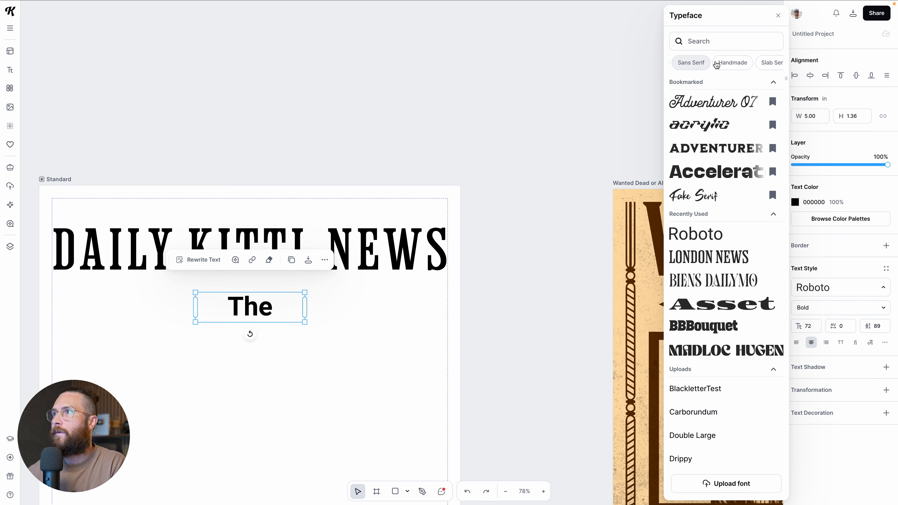
{"action": "left_click", "coordinate": [735, 64]}
{"action": "scroll", "coordinate": [741, 229], "scroll_direction": "down", "scroll_amount": 2}
{"action": "scroll", "coordinate": [741, 229], "scroll_direction": "up", "scroll_amount": 2}
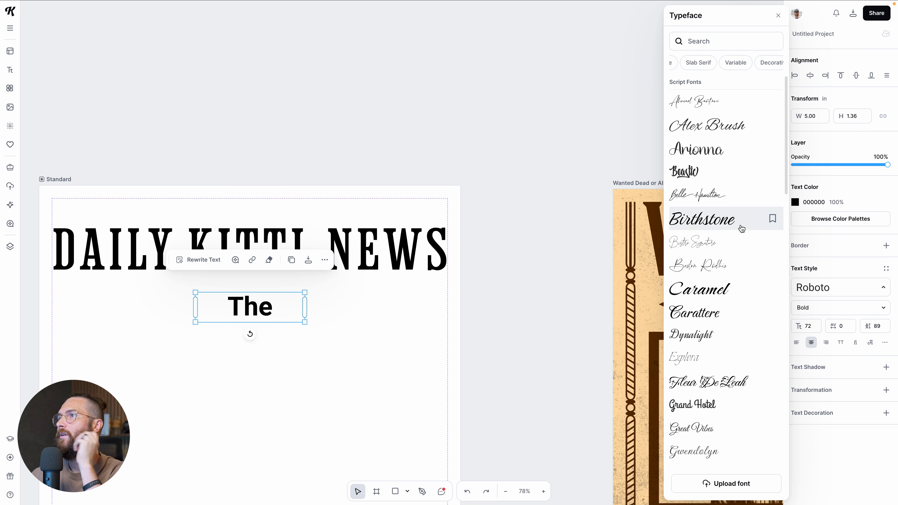
{"action": "scroll", "coordinate": [742, 229], "scroll_direction": "down", "scroll_amount": 20}
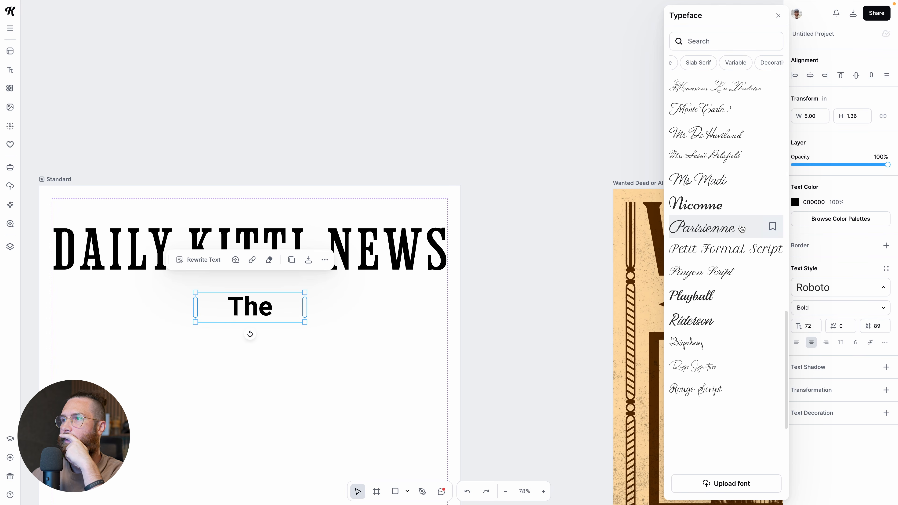
{"action": "scroll", "coordinate": [741, 213], "scroll_direction": "up", "scroll_amount": 20}
Search the typefaces for "ball" and set the "The" text in Ballet.
{"action": "left_click", "coordinate": [698, 41]}
{"action": "scroll", "coordinate": [713, 64], "scroll_direction": "right", "scroll_amount": 2}
{"action": "scroll", "coordinate": [713, 65], "scroll_direction": "left", "scroll_amount": 3}
{"action": "left_click", "coordinate": [682, 68]}
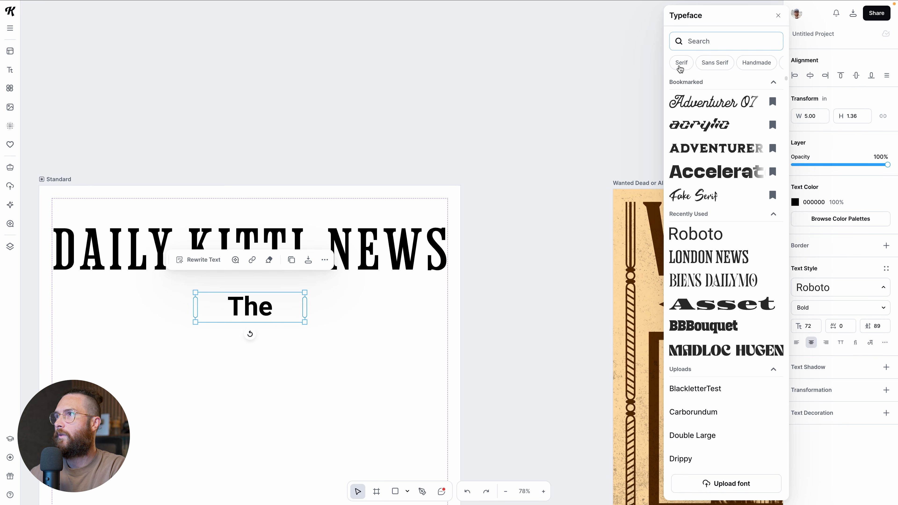
{"action": "left_click", "coordinate": [703, 46]}
{"action": "type", "text": "ball"}
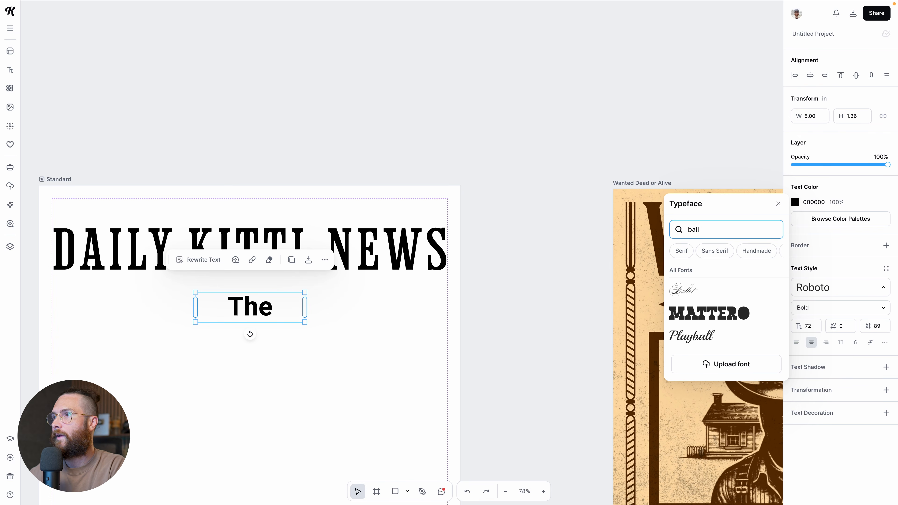
{"action": "left_click", "coordinate": [692, 289]}
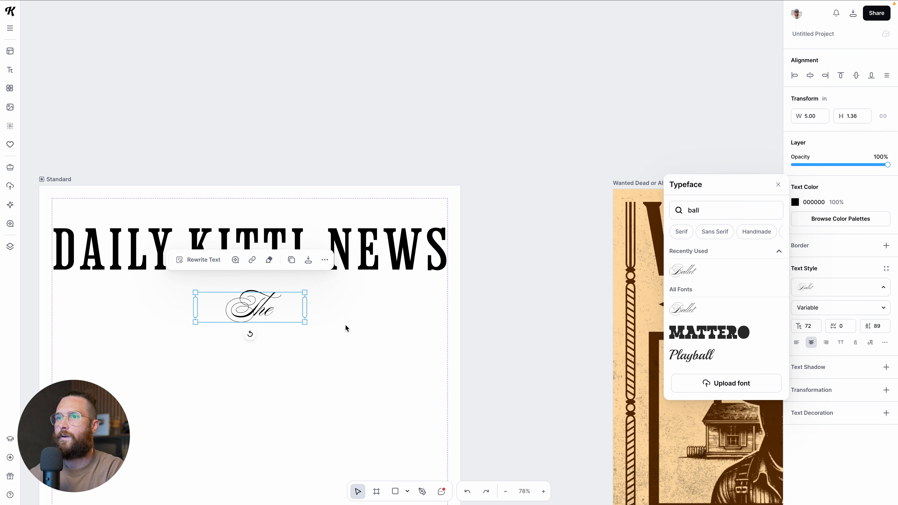
Scale the "The" text down to size 38 and centre it just above the DAILY KITTL NEWS title.
{"action": "left_click", "coordinate": [328, 320]}
{"action": "left_click", "coordinate": [291, 300]}
{"action": "left_click_drag", "start_coordinate": [302, 297], "coordinate": [256, 219]}
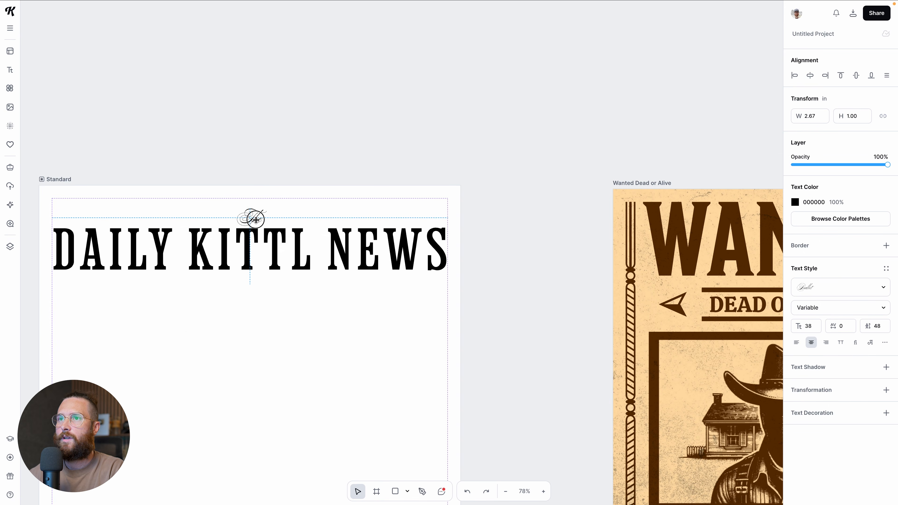
Move "The" and the DAILY KITTL NEWS title together up to the page's top margin.
{"action": "scroll", "coordinate": [266, 287], "scroll_direction": "up", "scroll_amount": 2}
{"action": "scroll", "coordinate": [266, 287], "scroll_direction": "left", "scroll_amount": 4}
{"action": "scroll", "coordinate": [266, 287], "scroll_direction": "down", "scroll_amount": 1}
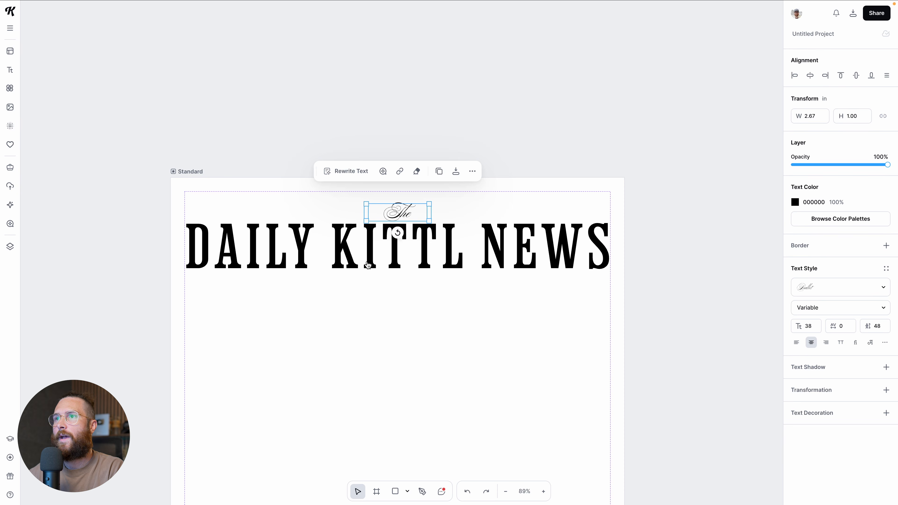
{"action": "scroll", "coordinate": [368, 265], "scroll_direction": "right", "scroll_amount": 1}
{"action": "left_click", "coordinate": [375, 261], "text": "shift"}
{"action": "left_click_drag", "start_coordinate": [375, 261], "coordinate": [373, 245]}
{"action": "key", "text": "Escape"}
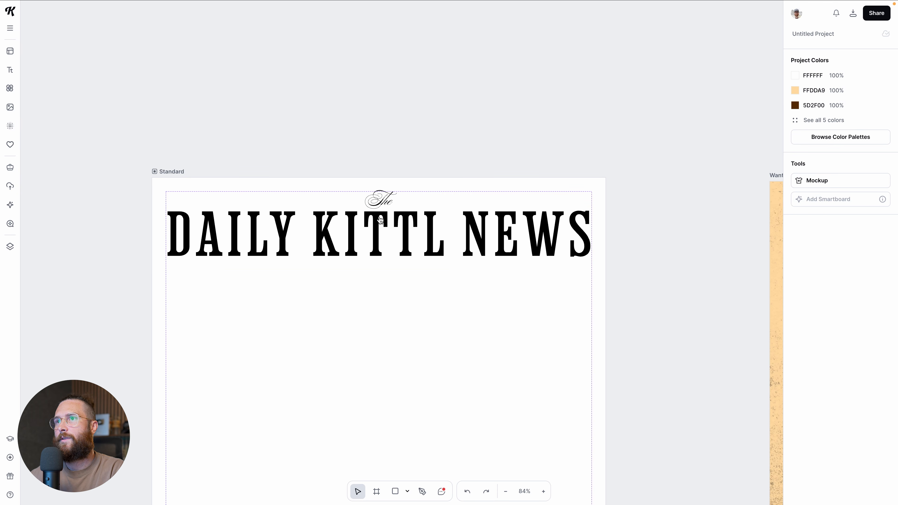
Nudge "The" and the DAILY KITTL NEWS title slightly down together so their upper edge meets the top margin guide.
{"action": "scroll", "coordinate": [390, 200], "scroll_direction": "up", "scroll_amount": 3}
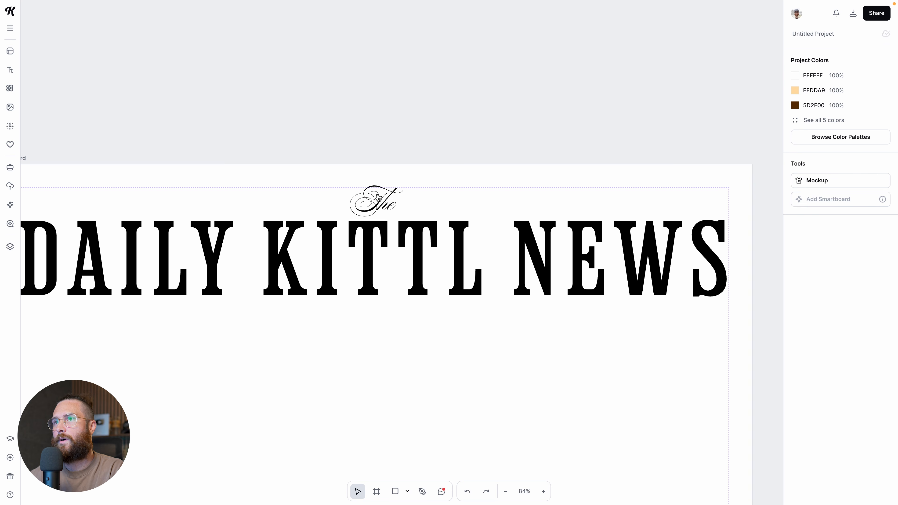
{"action": "left_click", "coordinate": [384, 209]}
{"action": "left_click", "coordinate": [372, 249], "text": "shift"}
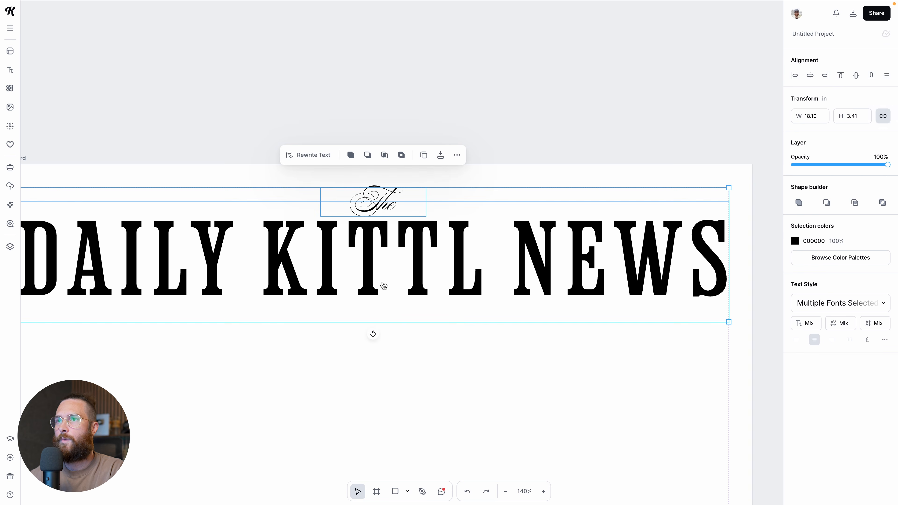
{"action": "scroll", "coordinate": [418, 333], "scroll_direction": "down", "scroll_amount": 1}
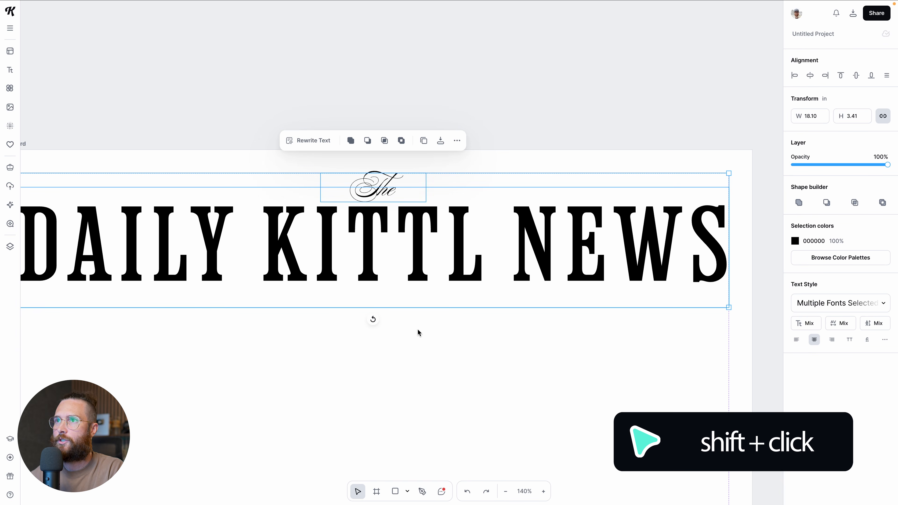
{"action": "key", "text": "Down"}
{"action": "key", "text": "Down"}
{"action": "key", "text": "Down"}
{"action": "key", "text": "Up"}
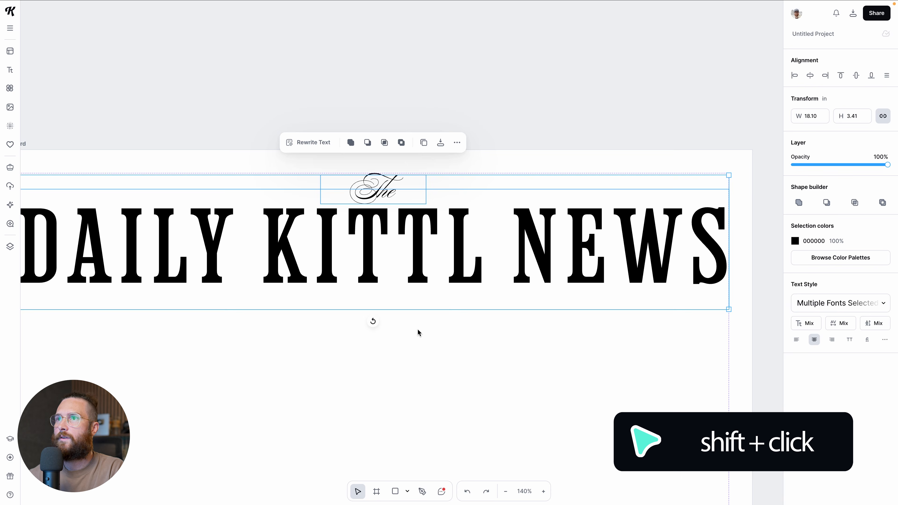
{"action": "left_click", "coordinate": [422, 332]}
{"action": "scroll", "coordinate": [426, 332], "scroll_direction": "down", "scroll_amount": 3}
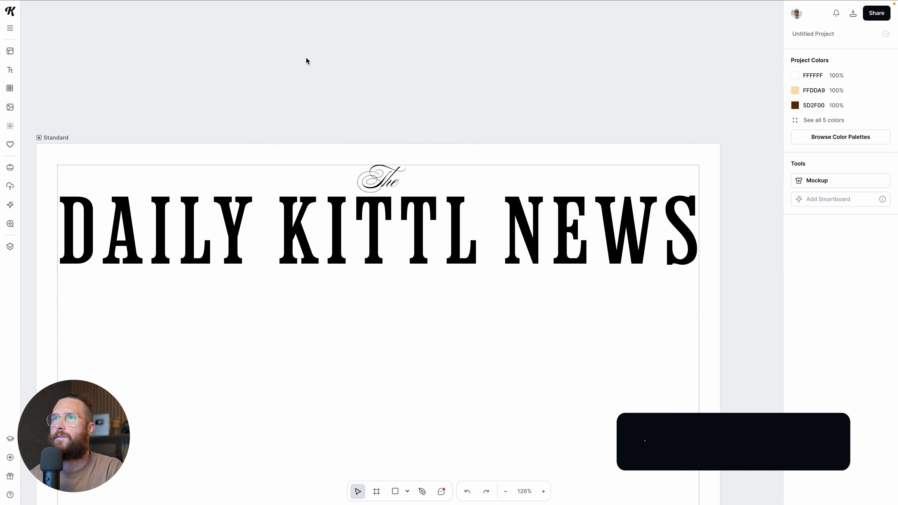
{"action": "left_click", "coordinate": [379, 211]}
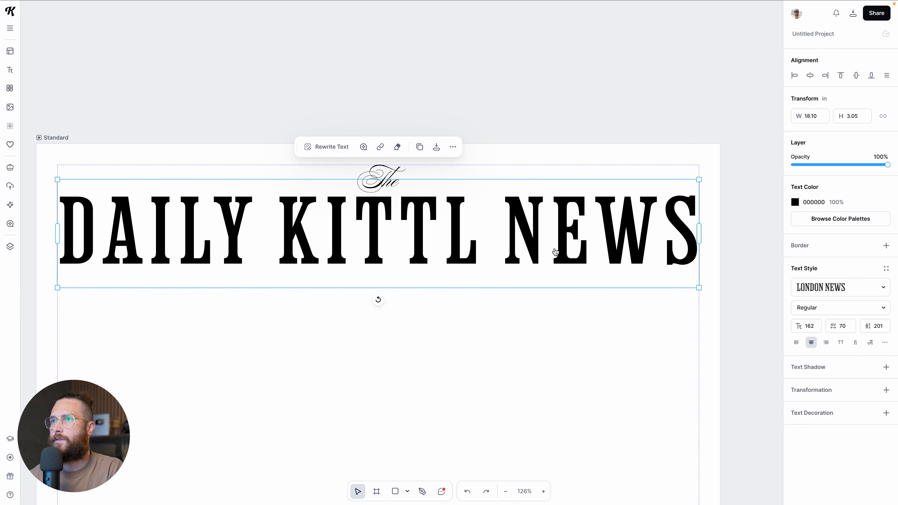
{"action": "left_click", "coordinate": [427, 333]}
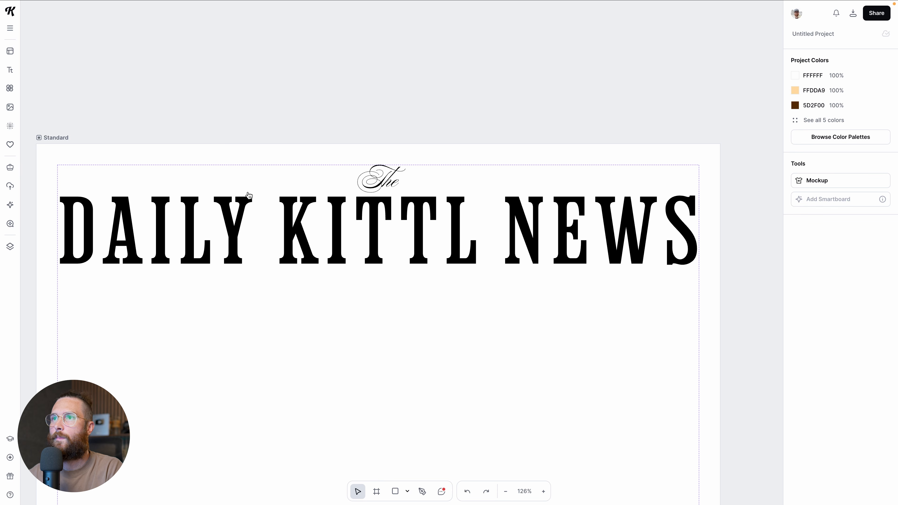
{"action": "scroll", "coordinate": [364, 389], "scroll_direction": "down", "scroll_amount": 1}
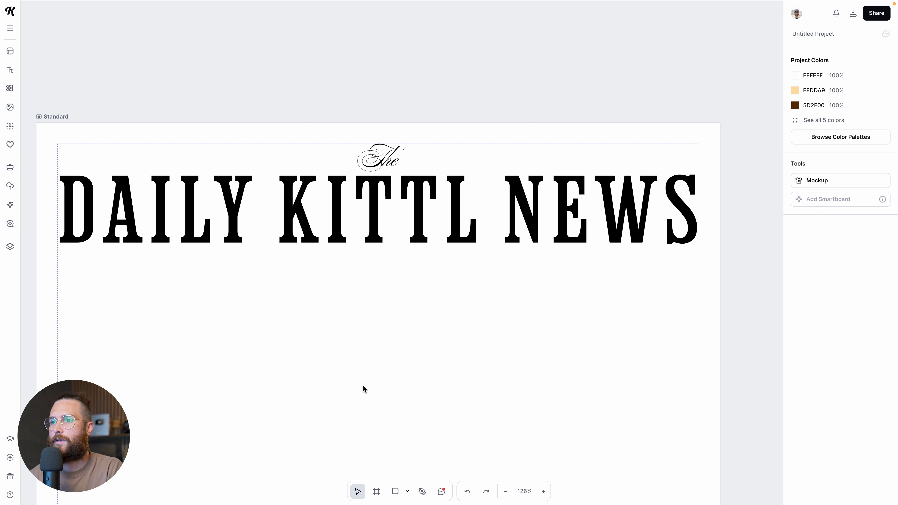
Draw a thin black horizontal rectangle about 8.30 in wide above the title, from near the left margin to just before "The".
{"action": "left_click", "coordinate": [396, 496]}
{"action": "scroll", "coordinate": [318, 289], "scroll_direction": "up", "scroll_amount": 2}
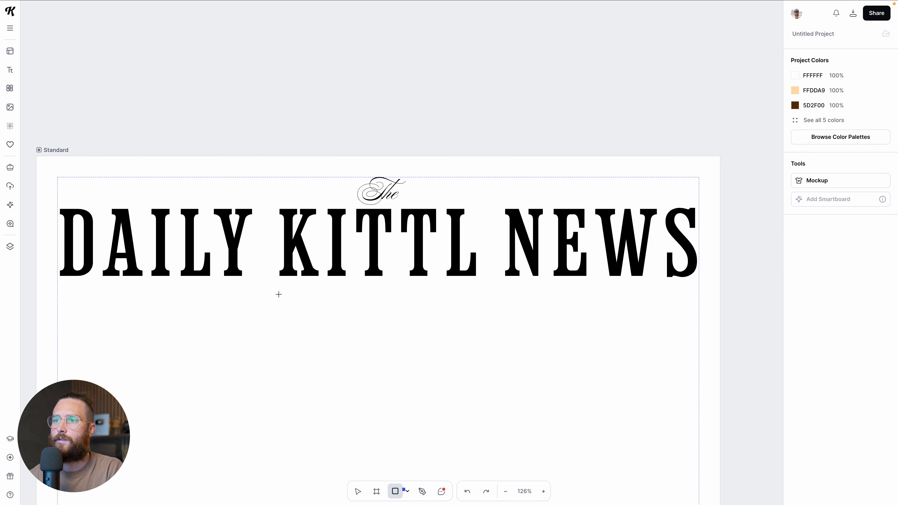
{"action": "scroll", "coordinate": [394, 468], "scroll_direction": "down", "scroll_amount": 1}
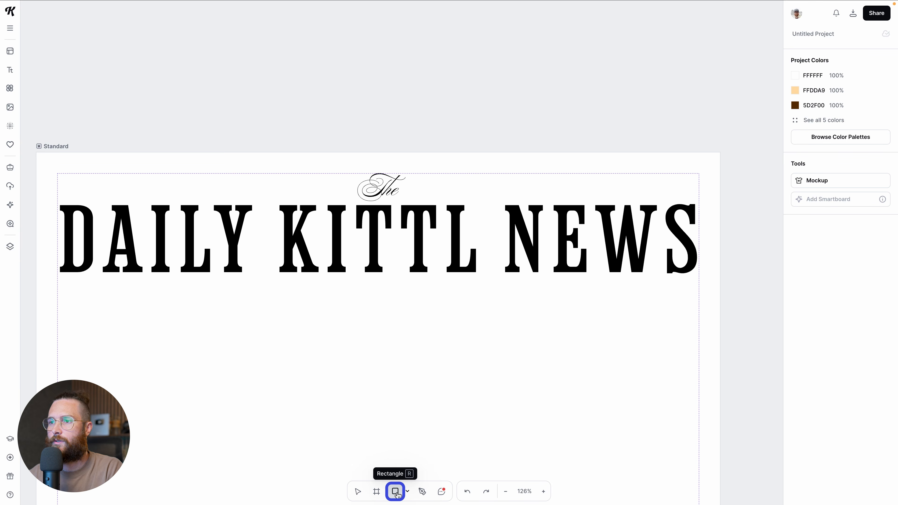
{"action": "key", "text": "r"}
{"action": "left_click_drag", "start_coordinate": [61, 196], "coordinate": [354, 197]}
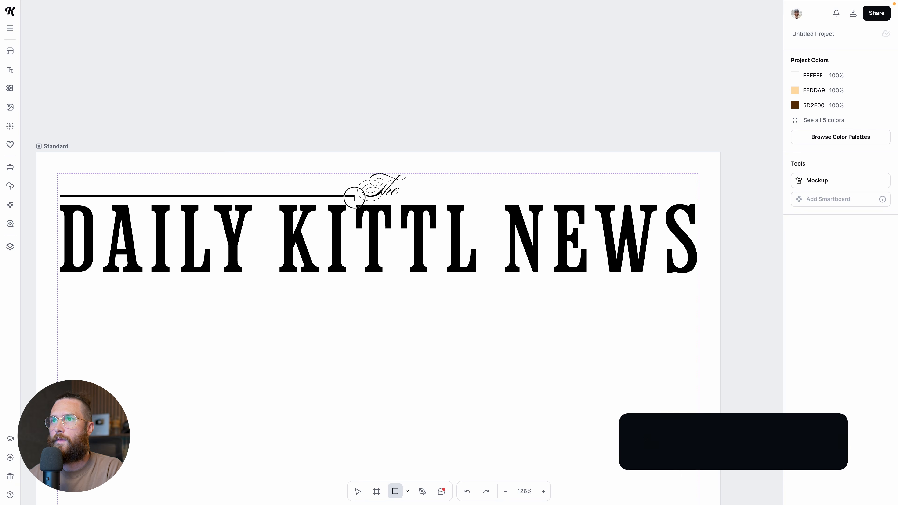
{"action": "left_click", "coordinate": [321, 321]}
Shift the thin black bar slightly so its left end lines up with the left margin guide.
{"action": "scroll", "coordinate": [298, 200], "scroll_direction": "up", "scroll_amount": 3}
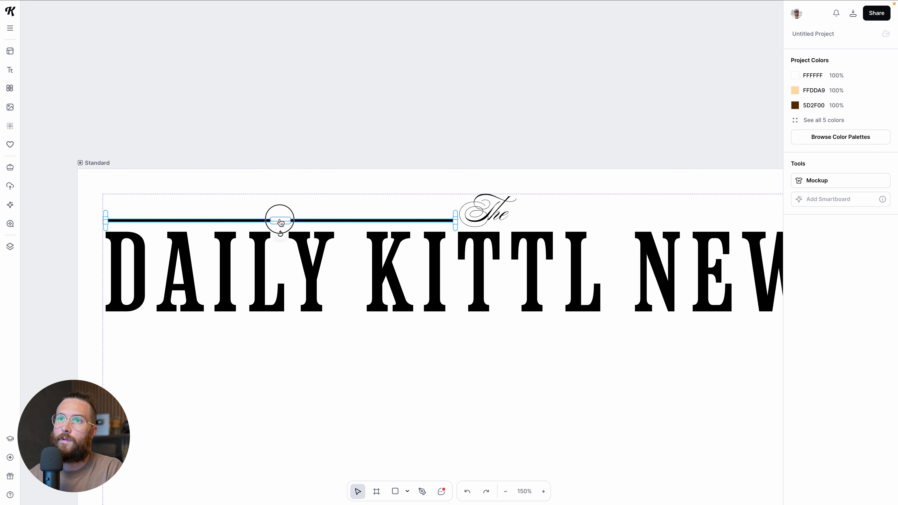
{"action": "left_click", "coordinate": [280, 221]}
{"action": "left_click", "coordinate": [413, 352]}
{"action": "scroll", "coordinate": [412, 352], "scroll_direction": "down", "scroll_amount": 3}
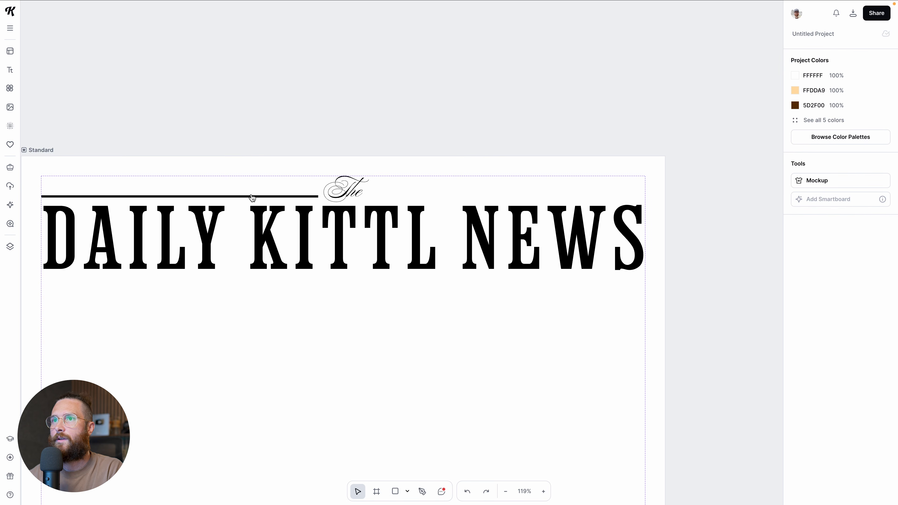
Reduce the thickness of the black bar beside "The" to make it a finer rule.
{"action": "left_click", "coordinate": [253, 197]}
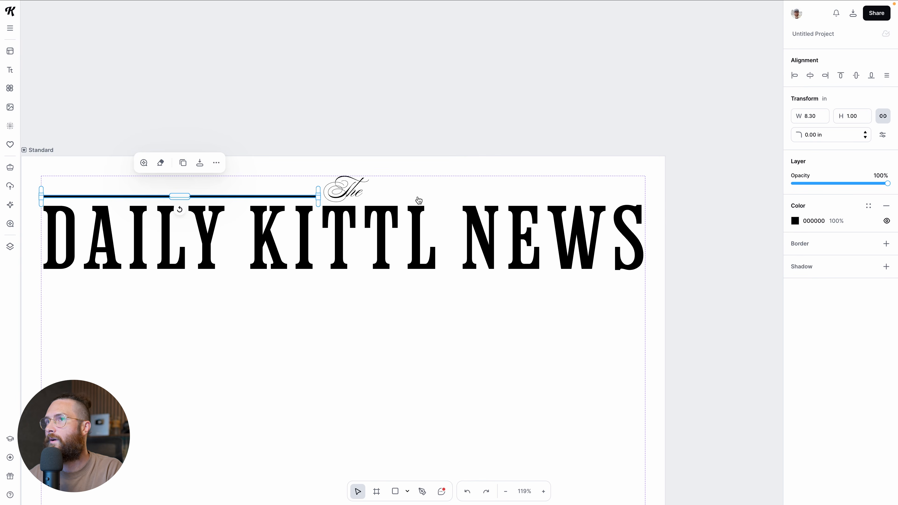
{"action": "scroll", "coordinate": [198, 216], "scroll_direction": "up", "scroll_amount": 6}
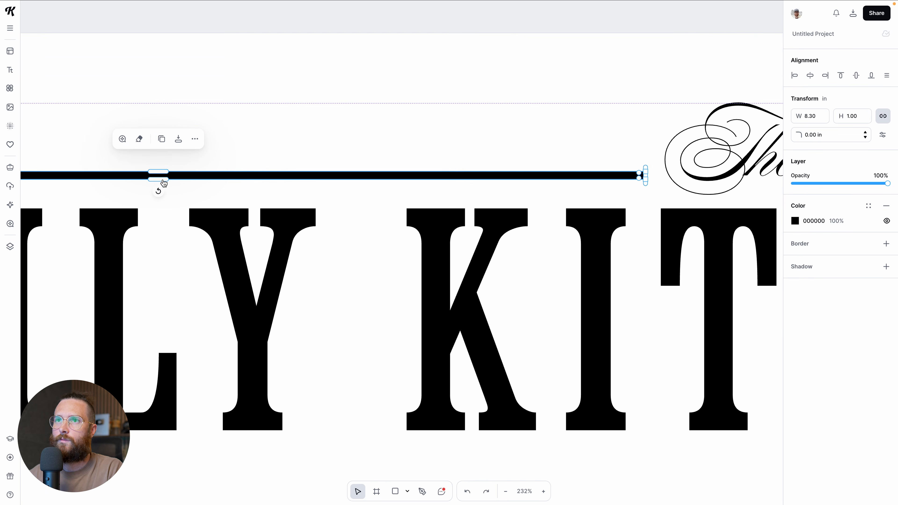
{"action": "left_click_drag", "start_coordinate": [159, 173], "coordinate": [159, 174]}
{"action": "left_click", "coordinate": [172, 193]}
{"action": "scroll", "coordinate": [171, 193], "scroll_direction": "down", "scroll_amount": 7}
{"action": "left_click", "coordinate": [207, 360]}
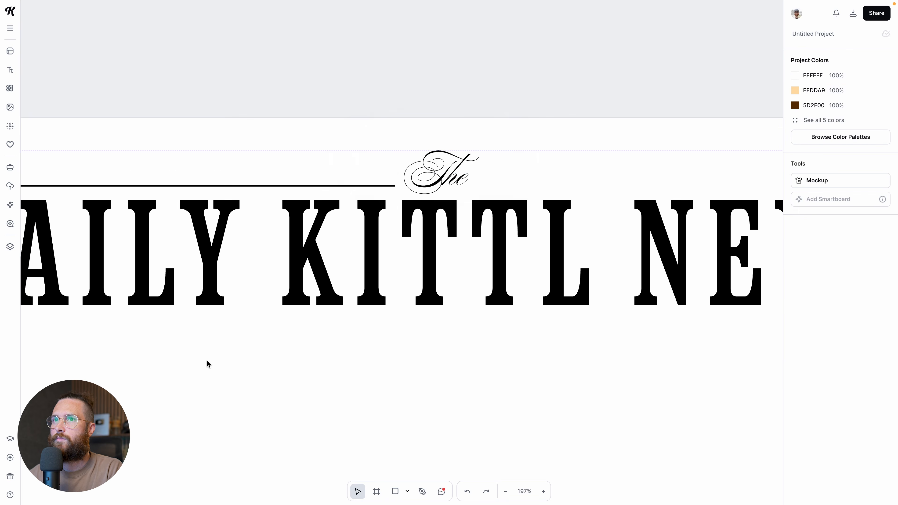
{"action": "scroll", "coordinate": [207, 360], "scroll_direction": "down", "scroll_amount": 3}
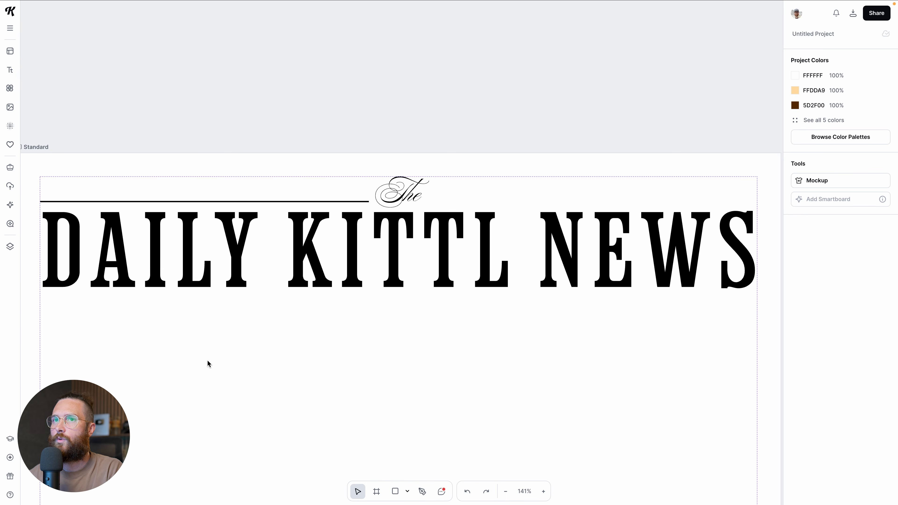
Nudge the black rule slightly closer to the title and place a copy beyond "The", ending at the right margin guide.
{"action": "left_click", "coordinate": [234, 211]}
{"action": "key", "text": "Up"}
{"action": "key", "text": "Up"}
{"action": "key", "text": "Up"}
{"action": "key", "text": "Up"}
{"action": "key", "text": "super+d"}
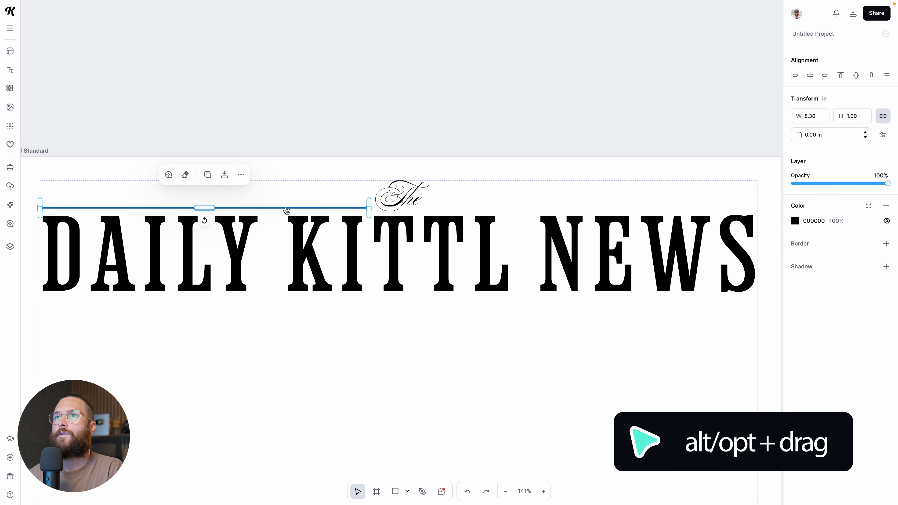
{"action": "left_click_drag", "start_coordinate": [273, 212], "coordinate": [661, 207]}
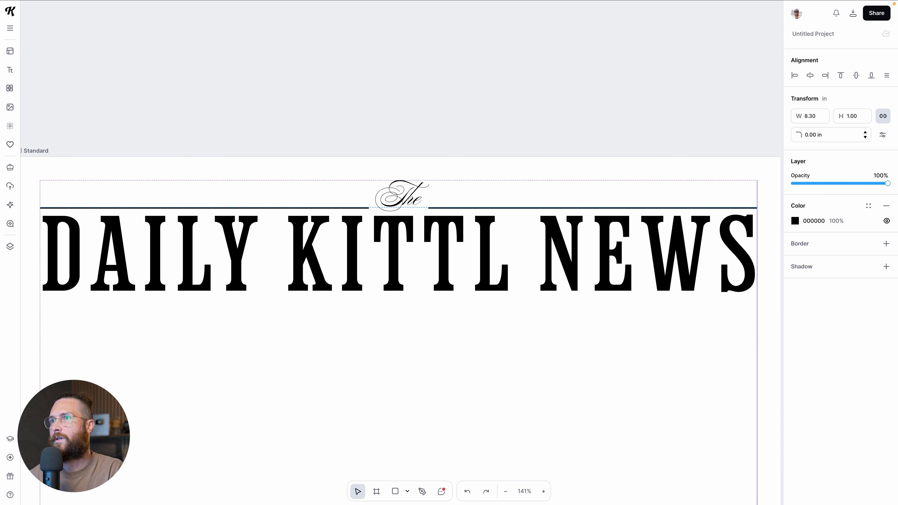
{"action": "left_click", "coordinate": [620, 356]}
Centre "The" and the DAILY KITTL NEWS title horizontally on the artboard.
{"action": "left_click", "coordinate": [420, 206]}
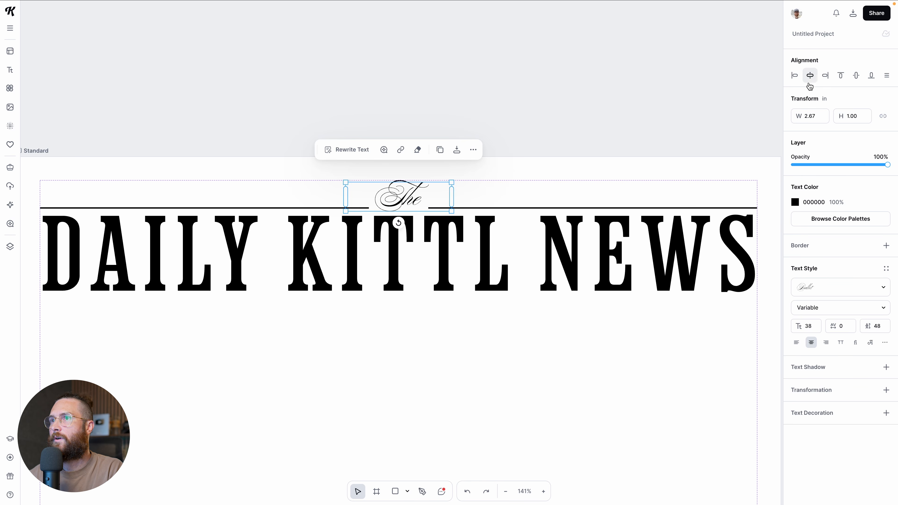
{"action": "left_click", "coordinate": [618, 356]}
{"action": "left_click", "coordinate": [495, 271]}
{"action": "left_click", "coordinate": [809, 76]}
{"action": "left_click", "coordinate": [625, 359]}
Examine the vintage newspaper reference images, especially the masthead details of the Daily Prophet poster.
{"action": "scroll", "coordinate": [625, 359], "scroll_direction": "down", "scroll_amount": 2}
{"action": "scroll", "coordinate": [624, 357], "scroll_direction": "down", "scroll_amount": 3}
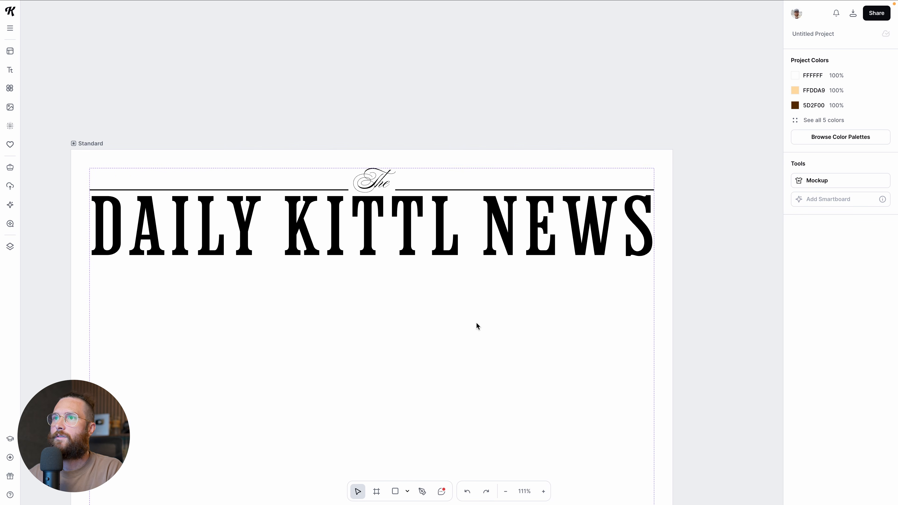
{"action": "scroll", "coordinate": [475, 327], "scroll_direction": "down", "scroll_amount": 2}
{"action": "scroll", "coordinate": [475, 327], "scroll_direction": "down", "scroll_amount": 3}
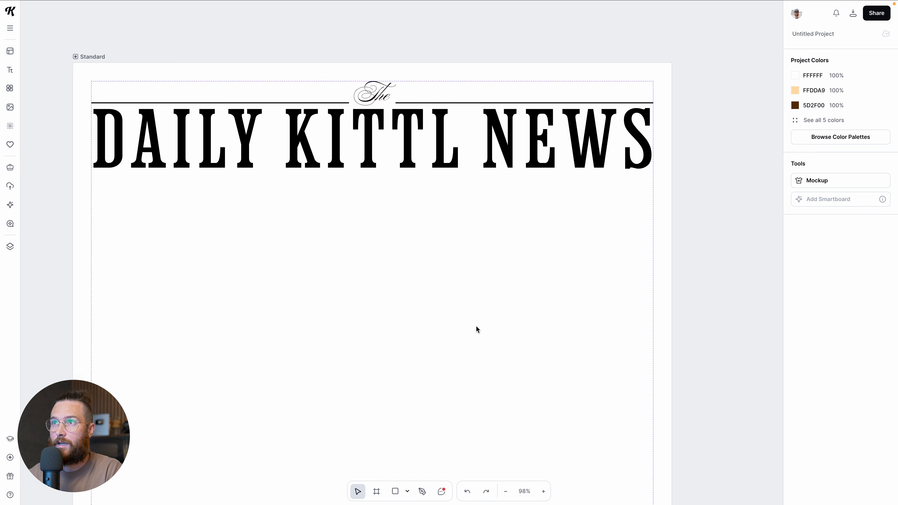
{"action": "scroll", "coordinate": [410, 208], "scroll_direction": "down", "scroll_amount": 1}
{"action": "left_click_drag", "start_coordinate": [409, 236], "coordinate": [402, 259]}
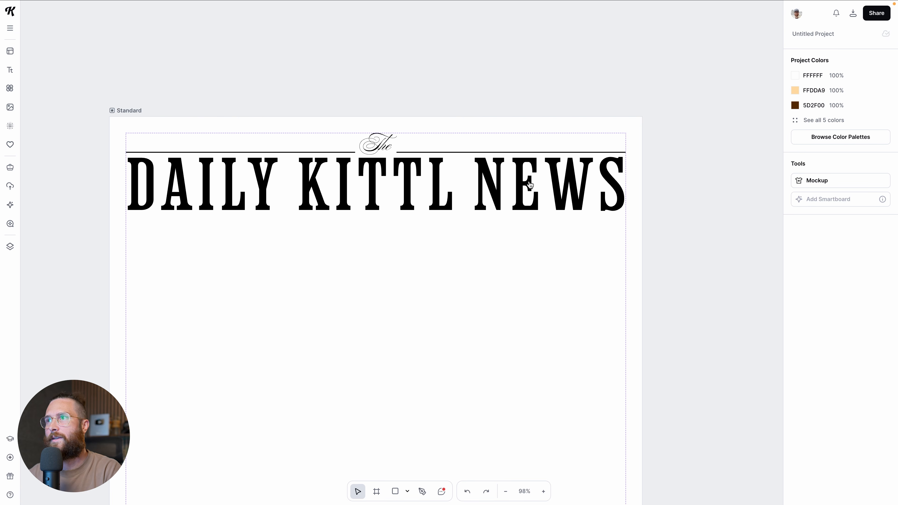
{"action": "scroll", "coordinate": [591, 195], "scroll_direction": "right", "scroll_amount": 2}
{"action": "scroll", "coordinate": [590, 196], "scroll_direction": "down", "scroll_amount": 5}
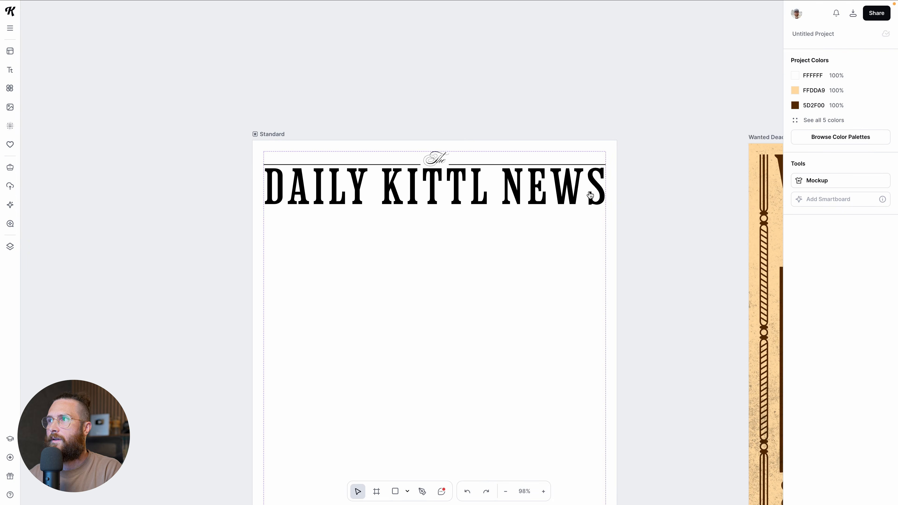
{"action": "scroll", "coordinate": [590, 195], "scroll_direction": "right", "scroll_amount": 3}
{"action": "scroll", "coordinate": [590, 196], "scroll_direction": "down", "scroll_amount": 5}
{"action": "scroll", "coordinate": [589, 196], "scroll_direction": "right", "scroll_amount": 9}
{"action": "scroll", "coordinate": [580, 205], "scroll_direction": "down", "scroll_amount": 3}
{"action": "scroll", "coordinate": [548, 230], "scroll_direction": "right", "scroll_amount": 2}
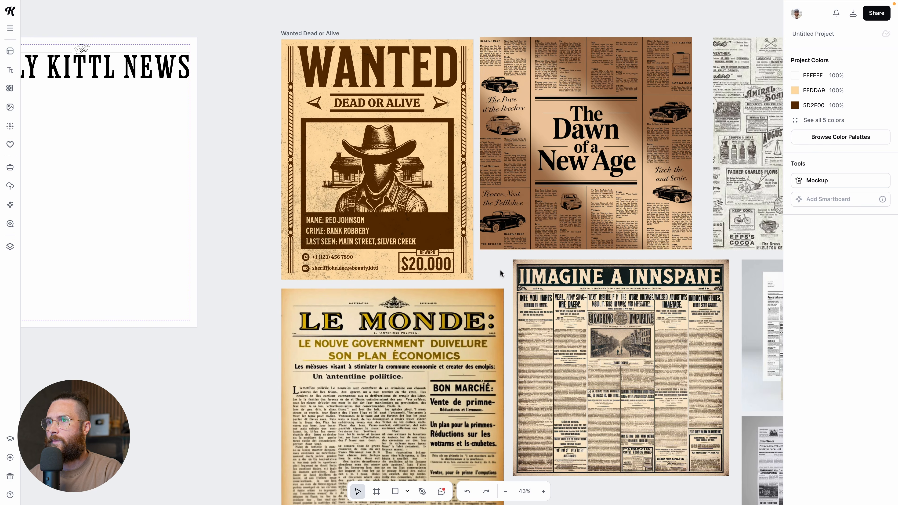
{"action": "scroll", "coordinate": [433, 313], "scroll_direction": "up", "scroll_amount": 3}
{"action": "scroll", "coordinate": [439, 305], "scroll_direction": "right", "scroll_amount": 10}
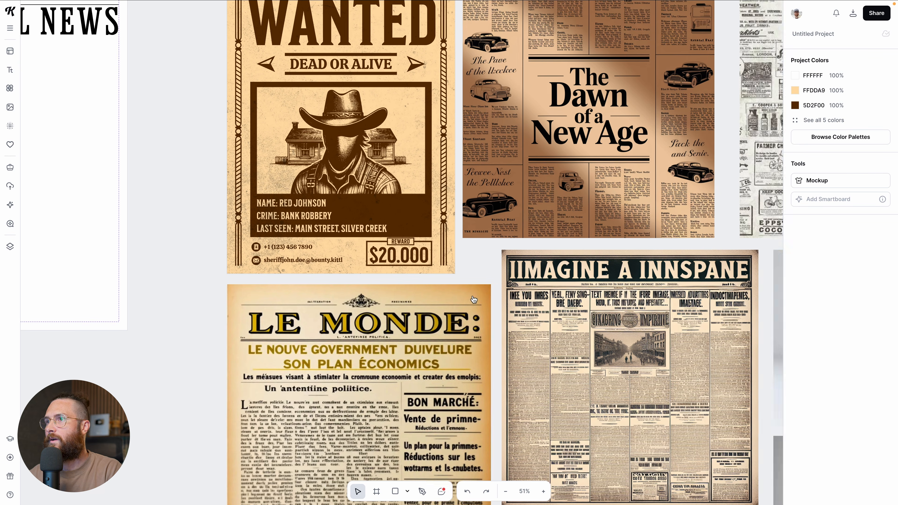
{"action": "scroll", "coordinate": [353, 311], "scroll_direction": "up", "scroll_amount": 2}
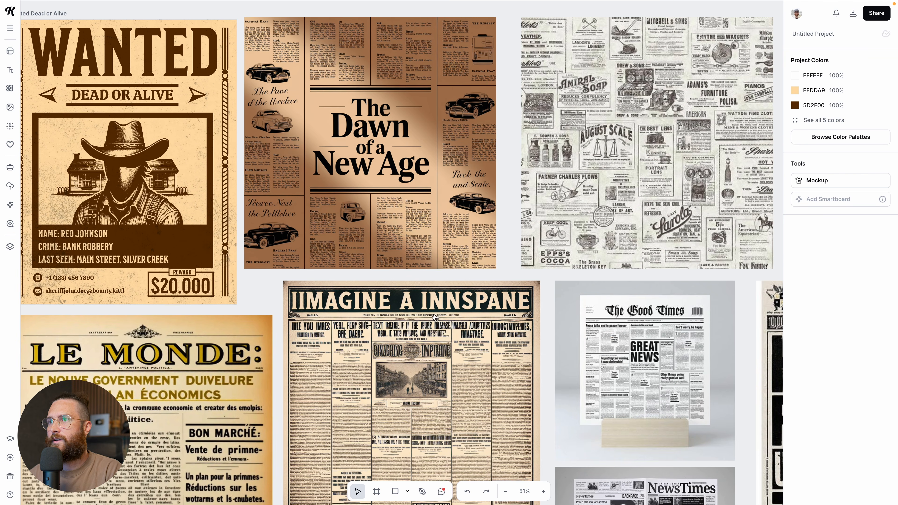
{"action": "scroll", "coordinate": [510, 316], "scroll_direction": "up", "scroll_amount": 2}
{"action": "scroll", "coordinate": [503, 318], "scroll_direction": "down", "scroll_amount": 3}
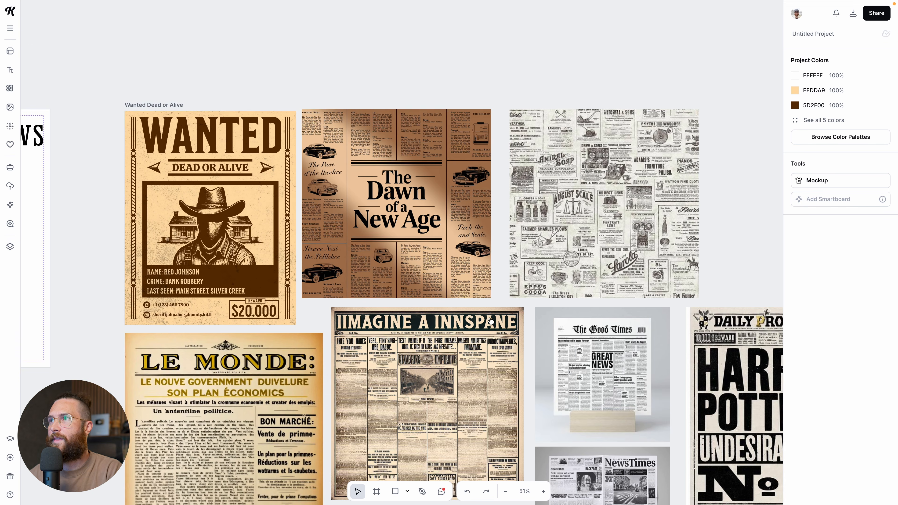
{"action": "scroll", "coordinate": [492, 320], "scroll_direction": "right", "scroll_amount": 6}
{"action": "scroll", "coordinate": [490, 321], "scroll_direction": "down", "scroll_amount": 2}
{"action": "scroll", "coordinate": [554, 309], "scroll_direction": "up", "scroll_amount": 5}
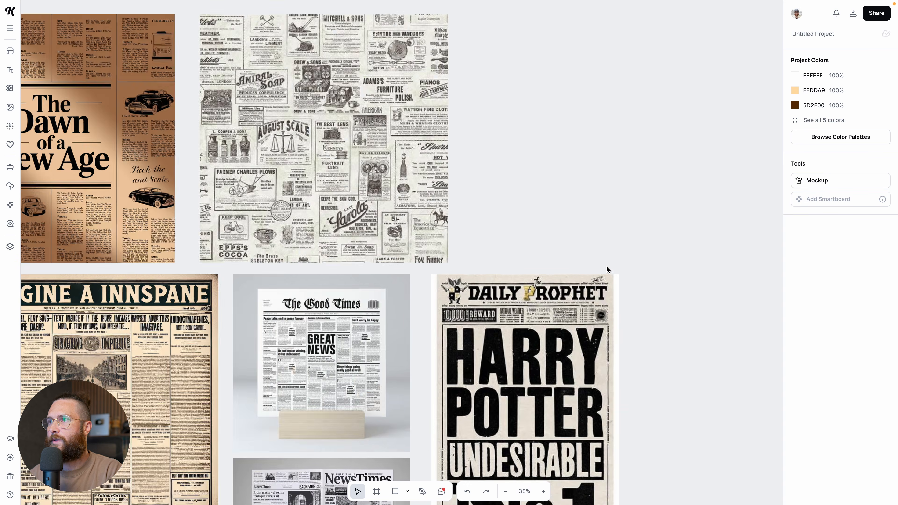
{"action": "scroll", "coordinate": [465, 316], "scroll_direction": "down", "scroll_amount": 1}
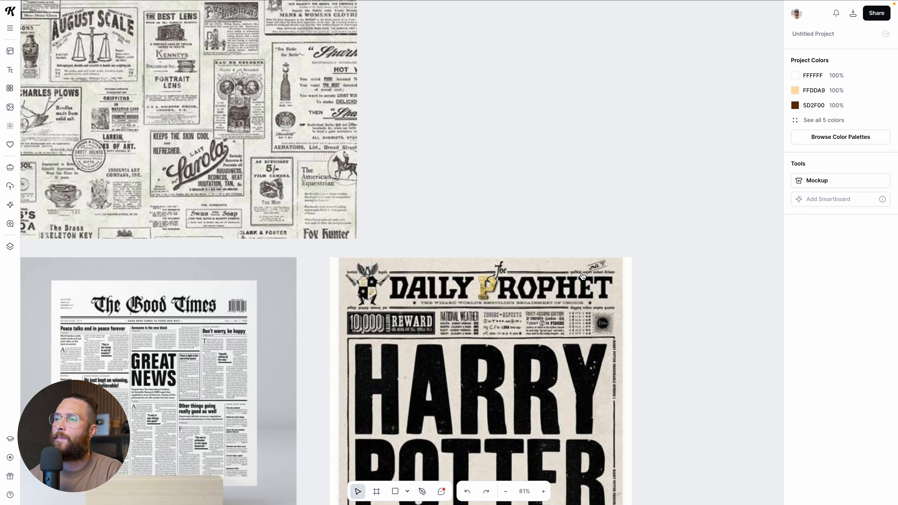
{"action": "scroll", "coordinate": [611, 291], "scroll_direction": "down", "scroll_amount": 5}
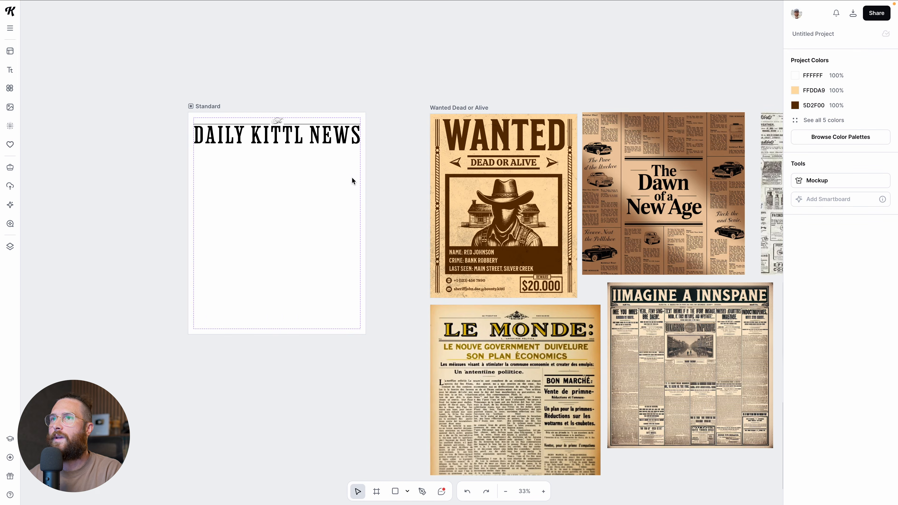
Shorten the rule after "The" at its outer end so it stops above the left part of the S in NEWS.
{"action": "scroll", "coordinate": [352, 181], "scroll_direction": "up", "scroll_amount": 5}
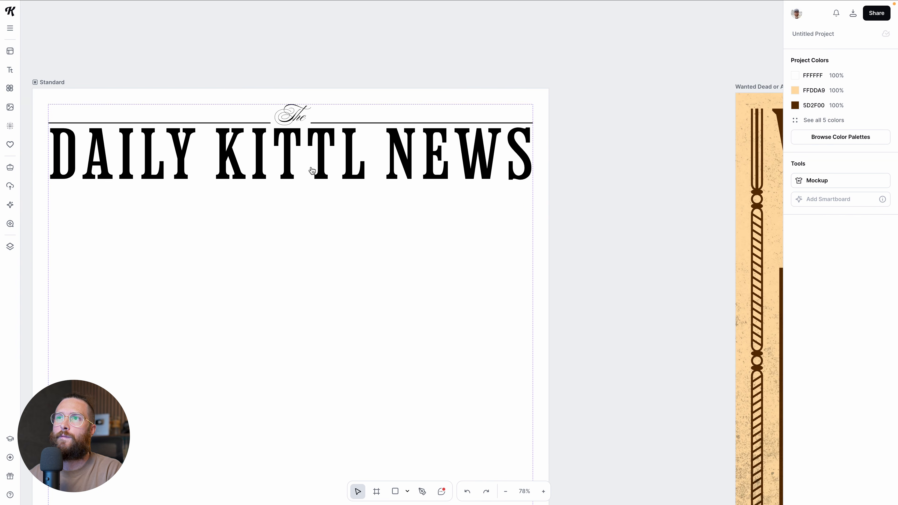
{"action": "scroll", "coordinate": [312, 171], "scroll_direction": "up", "scroll_amount": 3}
{"action": "scroll", "coordinate": [537, 136], "scroll_direction": "up", "scroll_amount": 2}
{"action": "scroll", "coordinate": [492, 116], "scroll_direction": "up", "scroll_amount": 5}
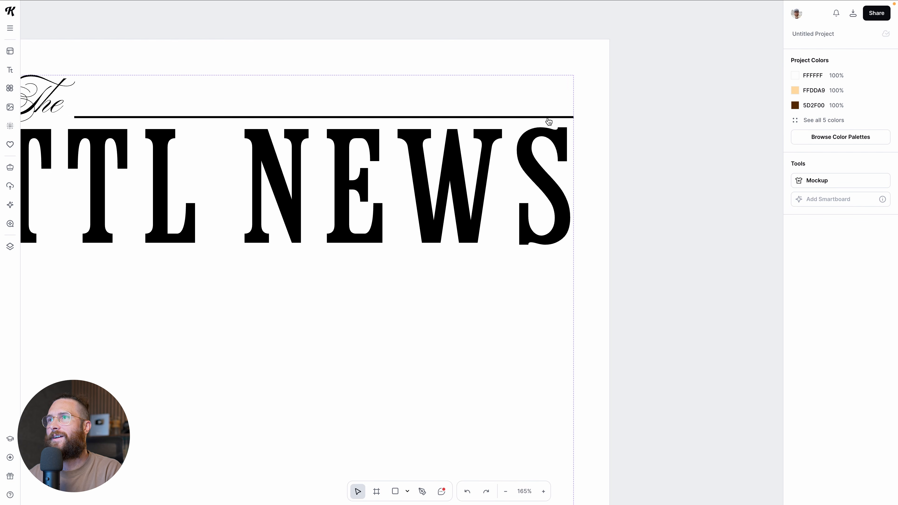
{"action": "left_click", "coordinate": [584, 119]}
{"action": "scroll", "coordinate": [584, 122], "scroll_direction": "up", "scroll_amount": 6}
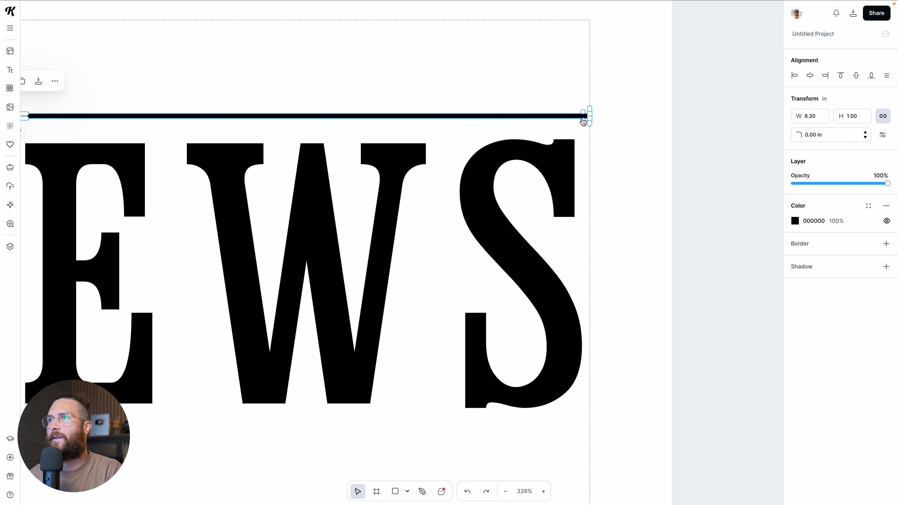
{"action": "left_click_drag", "start_coordinate": [593, 114], "coordinate": [406, 121]}
{"action": "key", "text": "super+z"}
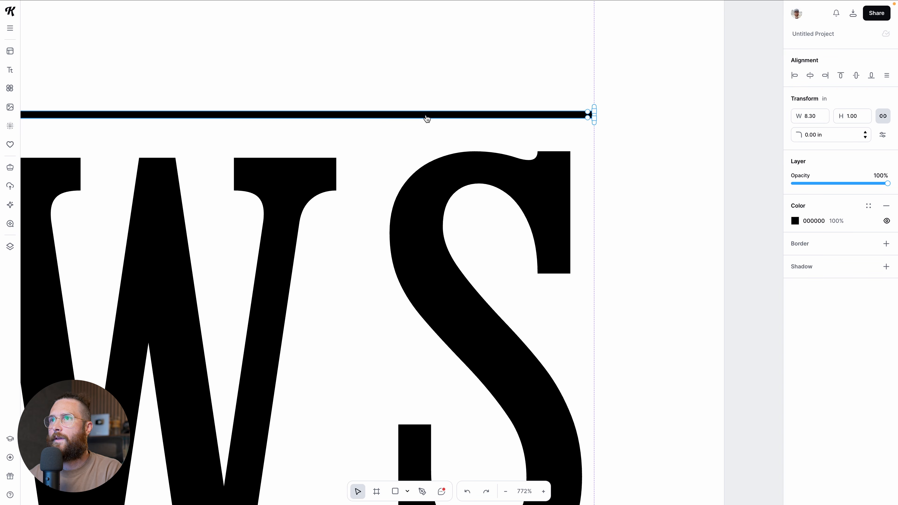
{"action": "left_click_drag", "start_coordinate": [596, 116], "coordinate": [431, 115]}
{"action": "left_click", "coordinate": [470, 115]}
Add a text element and scale it down to font size 7, placing it in the gap between the shortened rule and the margin.
{"action": "key", "text": "t"}
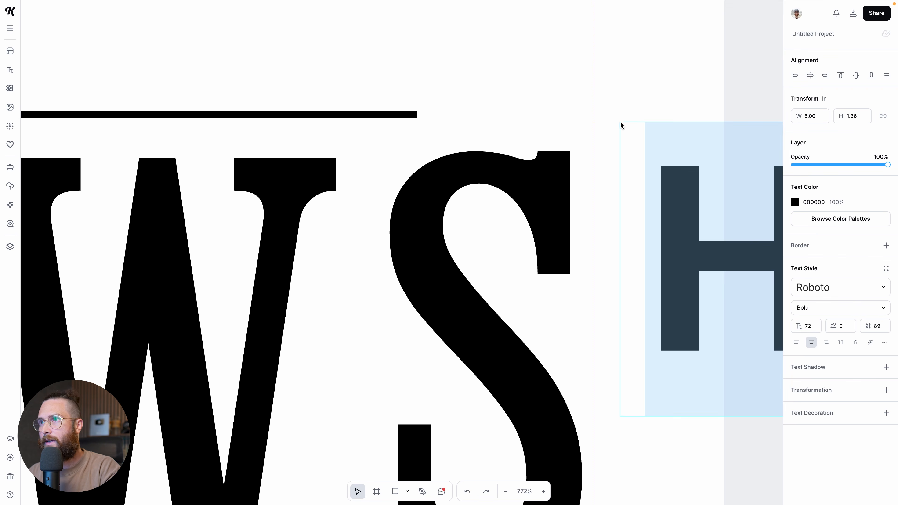
{"action": "left_click", "coordinate": [650, 71]}
{"action": "left_click_drag", "start_coordinate": [676, 196], "coordinate": [310, 80]}
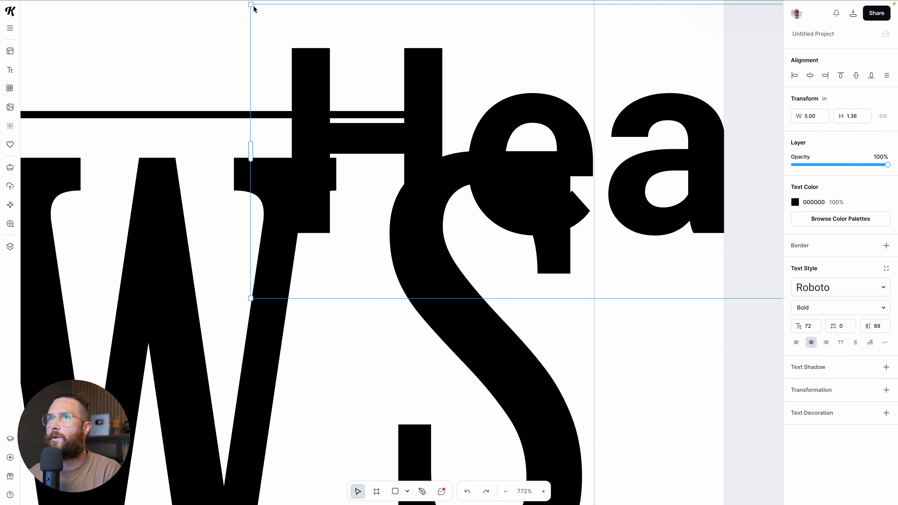
{"action": "left_click_drag", "start_coordinate": [252, 5], "coordinate": [371, 72]}
{"action": "left_click_drag", "start_coordinate": [367, 36], "coordinate": [624, 156]}
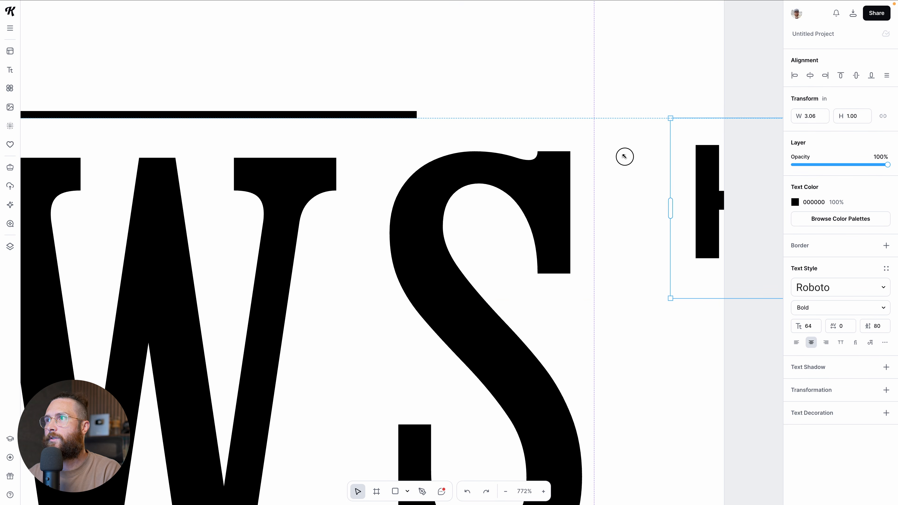
{"action": "left_click_drag", "start_coordinate": [710, 181], "coordinate": [223, 84]}
{"action": "left_click_drag", "start_coordinate": [183, 21], "coordinate": [423, 87]}
{"action": "mouse_move", "coordinate": [391, 68]}
{"action": "left_mouse_down"}
{"action": "mouse_move", "coordinate": [413, 80]}
{"action": "mouse_move", "coordinate": [399, 77]}
{"action": "left_mouse_up"}
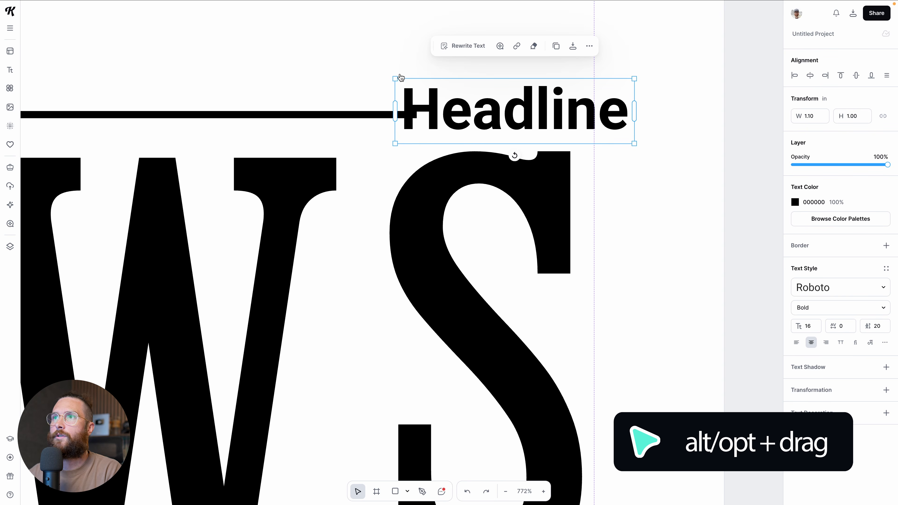
{"action": "left_click_drag", "start_coordinate": [395, 79], "coordinate": [463, 94]}
{"action": "left_click_drag", "start_coordinate": [499, 111], "coordinate": [491, 115]}
Set the small text beside the rule to Instrument Serif Italic and reduce it to font size 6.
{"action": "left_click", "coordinate": [848, 287]}
{"action": "left_click", "coordinate": [707, 41]}
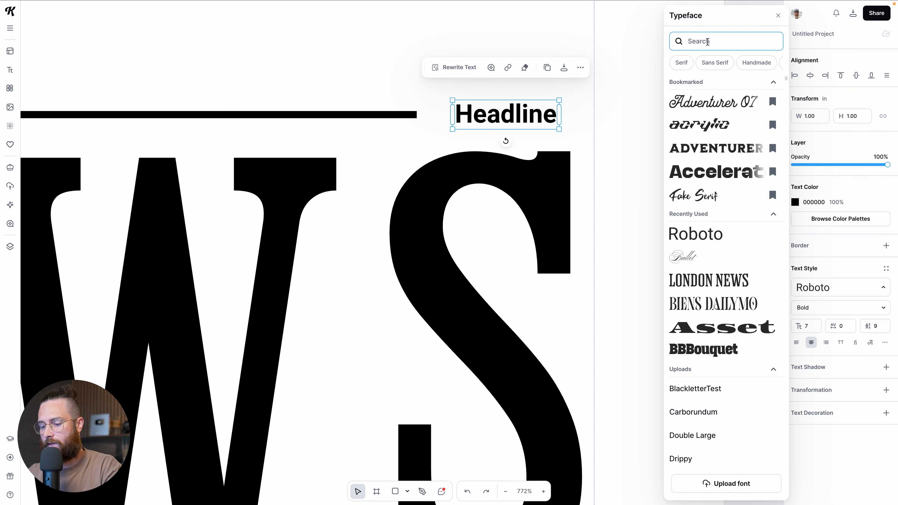
{"action": "type", "text": "instru"}
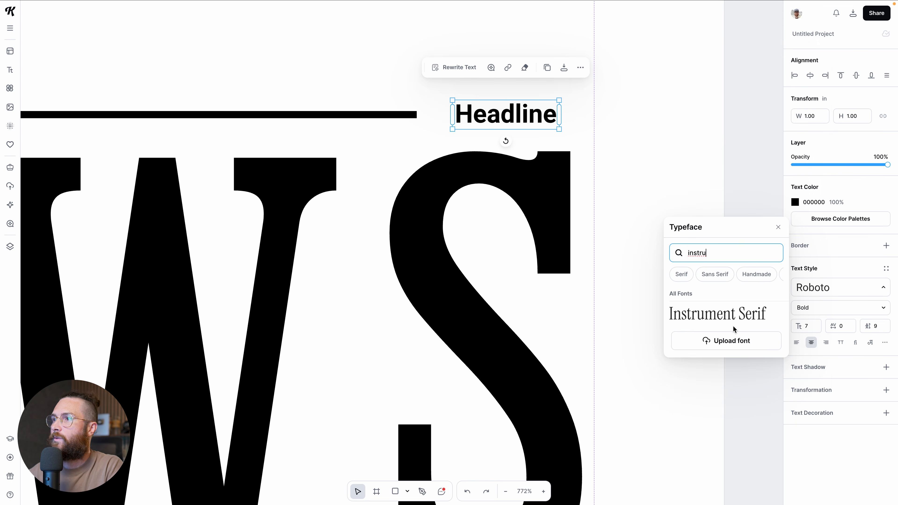
{"action": "left_click", "coordinate": [723, 316]}
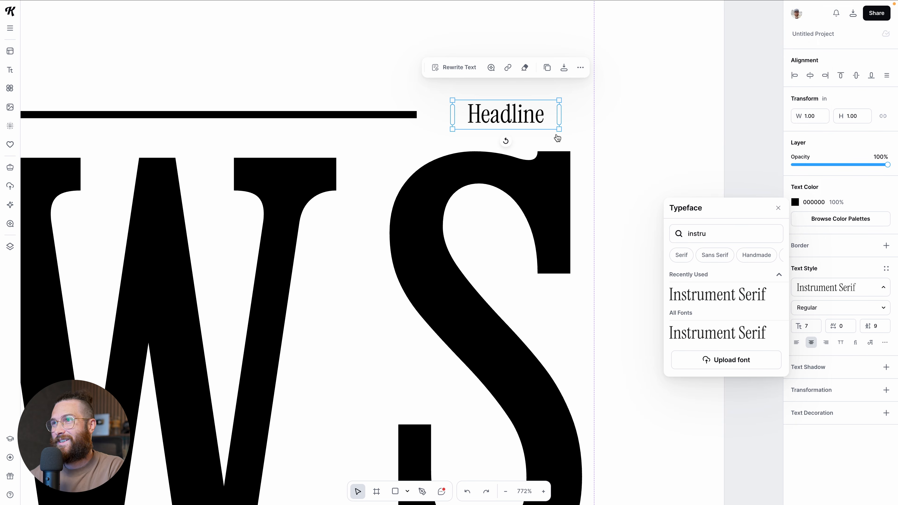
{"action": "left_click_drag", "start_coordinate": [560, 106], "coordinate": [546, 122]}
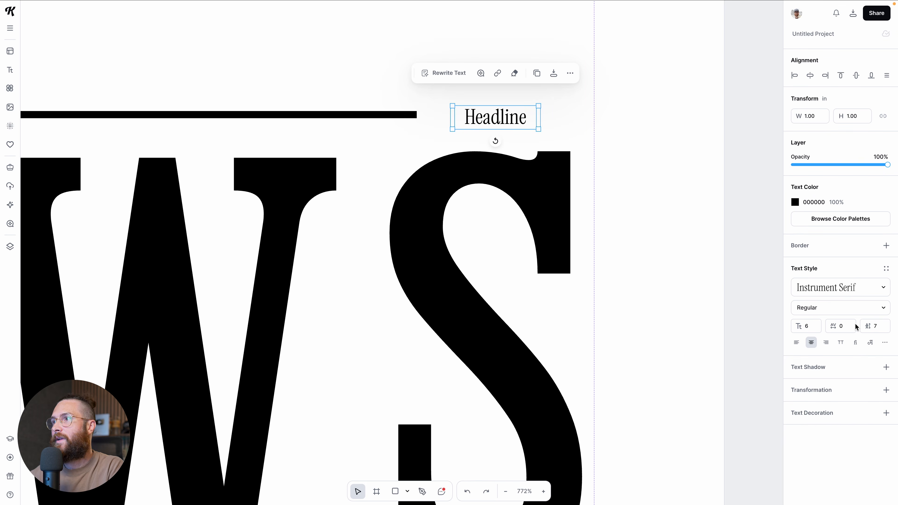
{"action": "left_click", "coordinate": [847, 308]}
{"action": "left_click", "coordinate": [753, 318]}
Replace the small text with "for designers" and widen its box so the words fit on one line.
{"action": "double_click", "coordinate": [495, 115]}
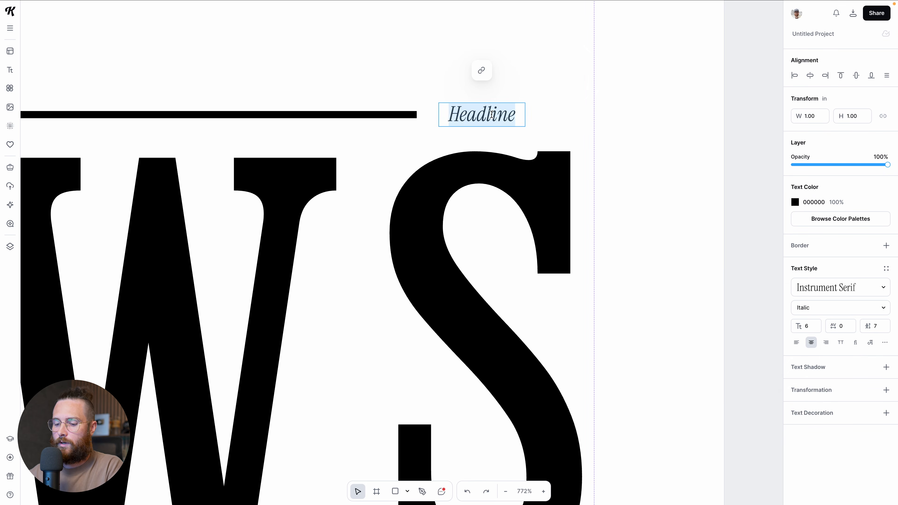
{"action": "type", "text": "for designers"}
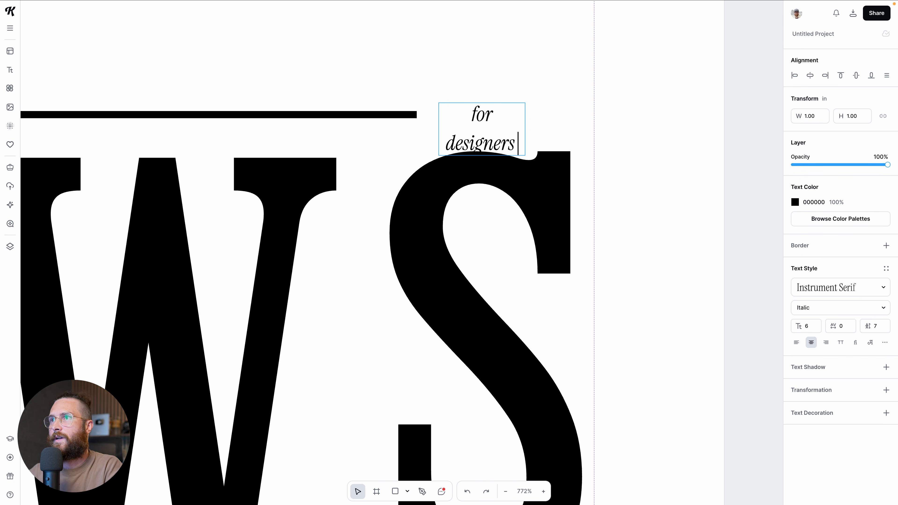
{"action": "key", "text": "BackSpace"}
{"action": "left_click", "coordinate": [527, 101]}
{"action": "left_click", "coordinate": [493, 118]}
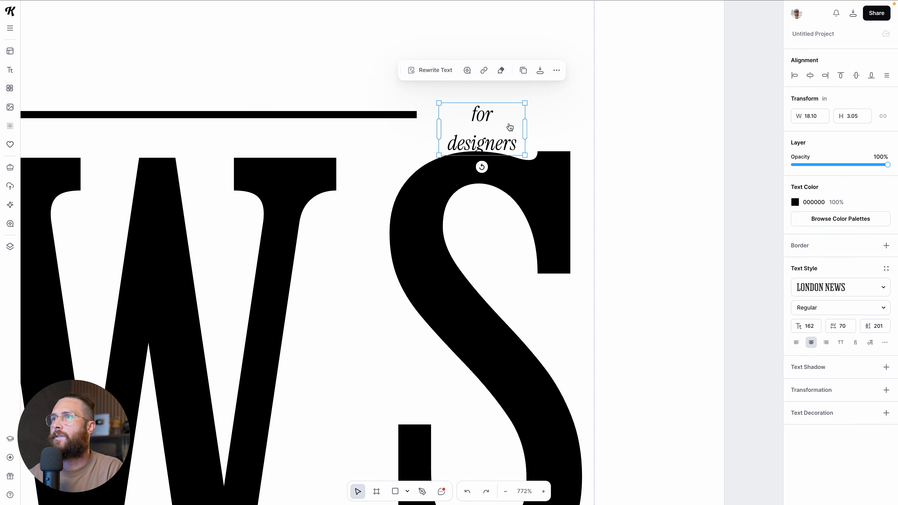
{"action": "left_click_drag", "start_coordinate": [527, 133], "coordinate": [591, 129]}
Change the small text to "for graphic designers", widen its box and position it between the rule's end and the right margin guide.
{"action": "double_click", "coordinate": [505, 116]}
{"action": "left_click", "coordinate": [498, 119]}
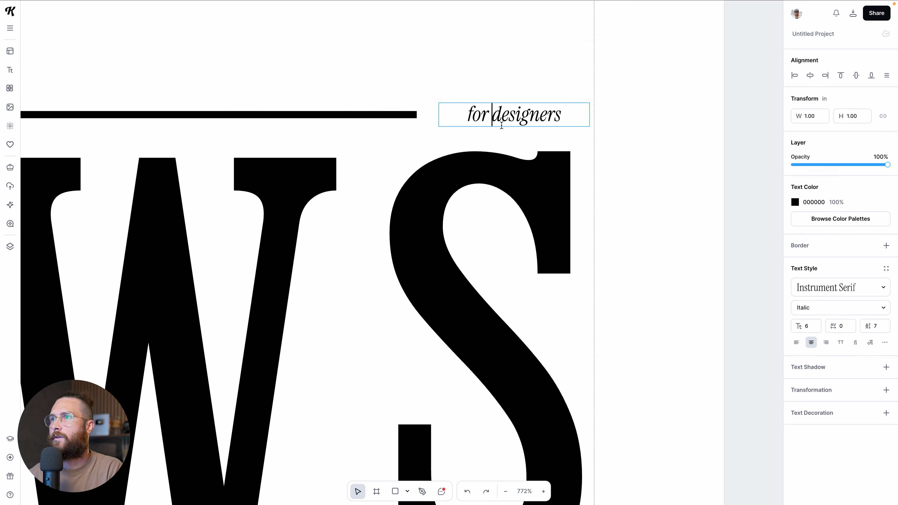
{"action": "type", "text": "graphic"}
{"action": "left_click", "coordinate": [658, 113]}
{"action": "left_click", "coordinate": [458, 129]}
{"action": "left_click_drag", "start_coordinate": [439, 128], "coordinate": [402, 128]}
{"action": "left_click_drag", "start_coordinate": [493, 125], "coordinate": [516, 121]}
{"action": "left_click", "coordinate": [618, 154]}
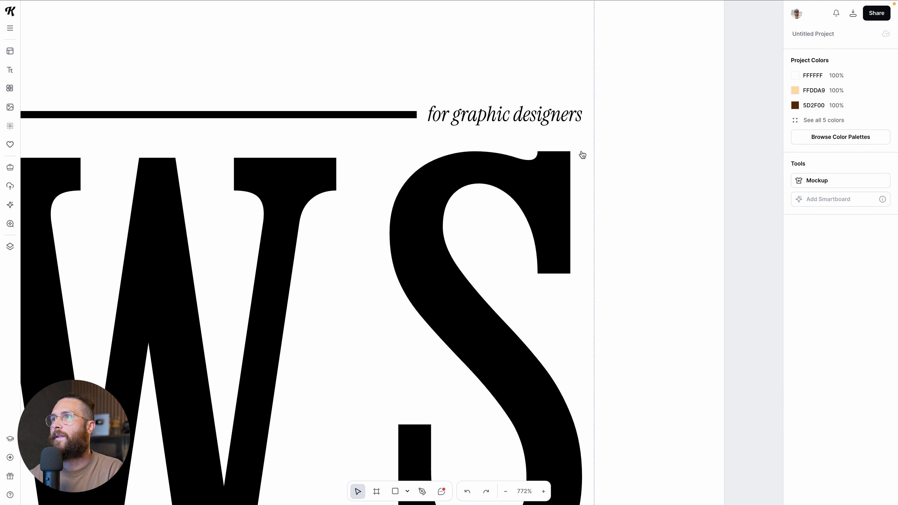
{"action": "left_click", "coordinate": [470, 121]}
{"action": "scroll", "coordinate": [590, 148], "scroll_direction": "up", "scroll_amount": 5}
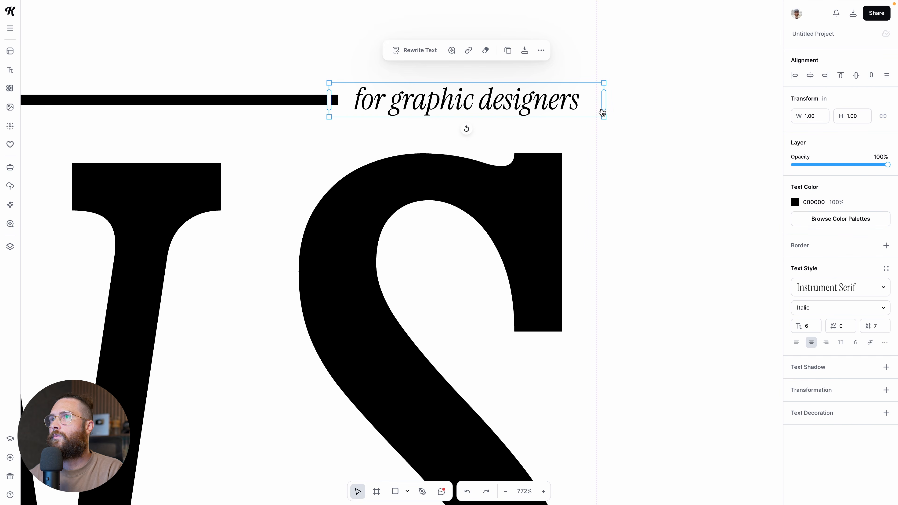
{"action": "left_click_drag", "start_coordinate": [605, 107], "coordinate": [587, 106]}
{"action": "key", "text": "super+z"}
Enlarge the DAILY KITTL NEWS title to about 18.32 in wide so the upper tip of its S meets the right margin guide.
{"action": "left_click", "coordinate": [547, 198]}
{"action": "scroll", "coordinate": [590, 94], "scroll_direction": "up", "scroll_amount": 6}
{"action": "scroll", "coordinate": [593, 155], "scroll_direction": "down", "scroll_amount": 7}
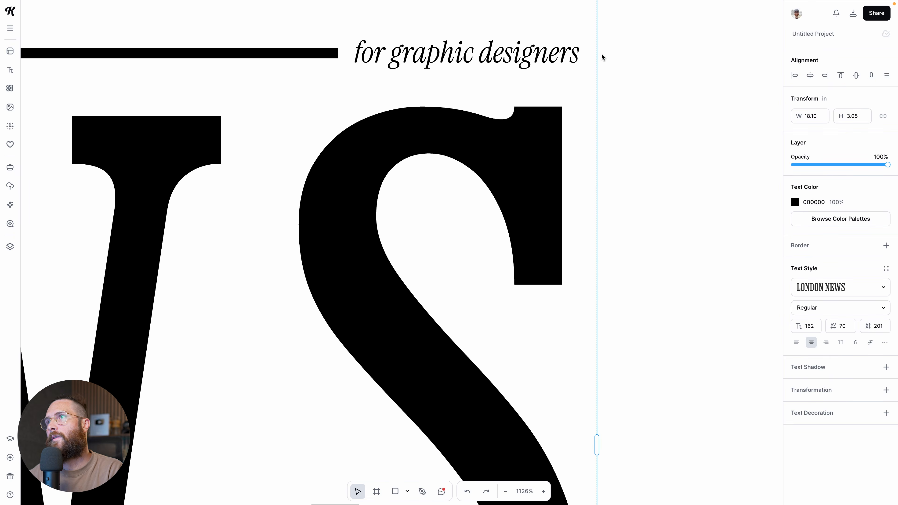
{"action": "scroll", "coordinate": [604, 54], "scroll_direction": "up", "scroll_amount": 2}
{"action": "scroll", "coordinate": [607, 84], "scroll_direction": "up", "scroll_amount": 3}
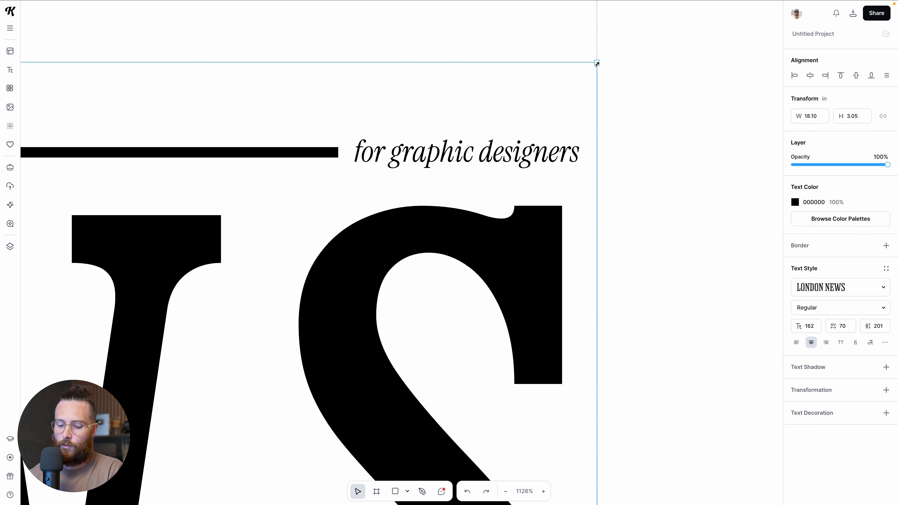
{"action": "left_click_drag", "start_coordinate": [597, 62], "coordinate": [632, 56]}
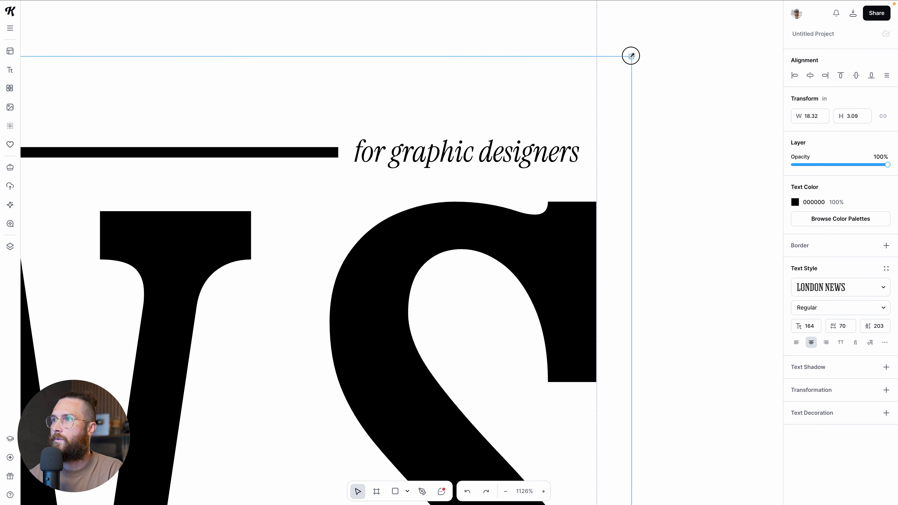
Snap the "for graphic designers" text box to the right margin guide and right-align its text.
{"action": "left_click", "coordinate": [555, 156]}
{"action": "mouse_move", "coordinate": [573, 162]}
{"action": "left_mouse_down"}
{"action": "mouse_move", "coordinate": [583, 159]}
{"action": "mouse_move", "coordinate": [572, 158]}
{"action": "left_mouse_up"}
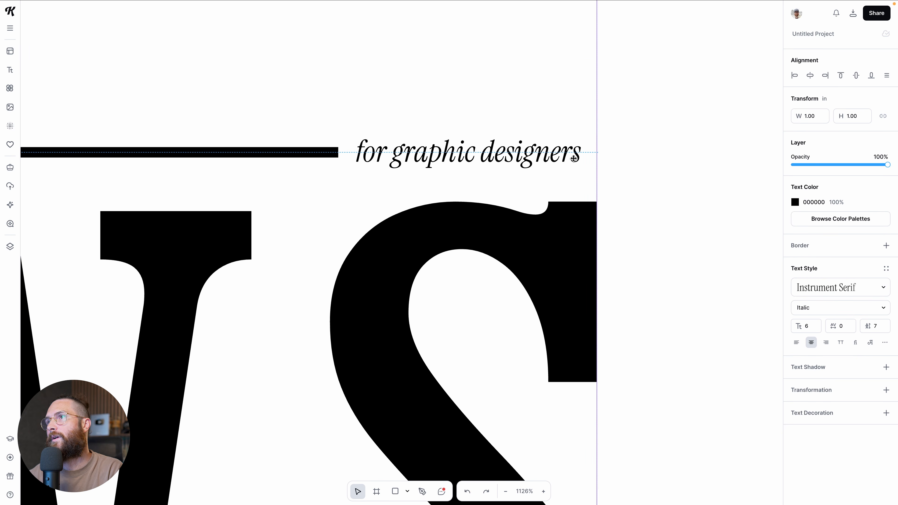
{"action": "left_click", "coordinate": [826, 342]}
{"action": "left_click", "coordinate": [627, 206]}
{"action": "left_click", "coordinate": [574, 161]}
Extend the rule beside the small text to about 7.54 in wide, leaving a small gap before the words.
{"action": "left_click", "coordinate": [332, 152]}
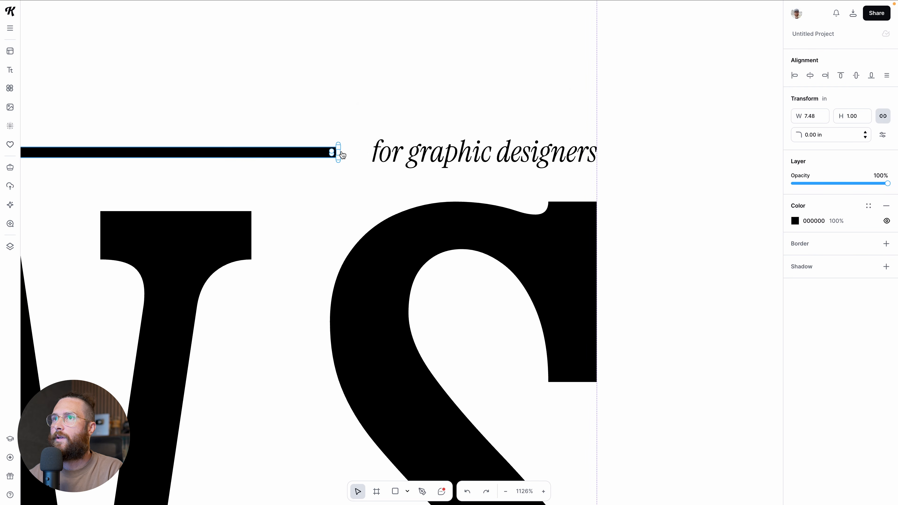
{"action": "scroll", "coordinate": [342, 155], "scroll_direction": "up", "scroll_amount": 2}
{"action": "left_click_drag", "start_coordinate": [336, 153], "coordinate": [360, 152]}
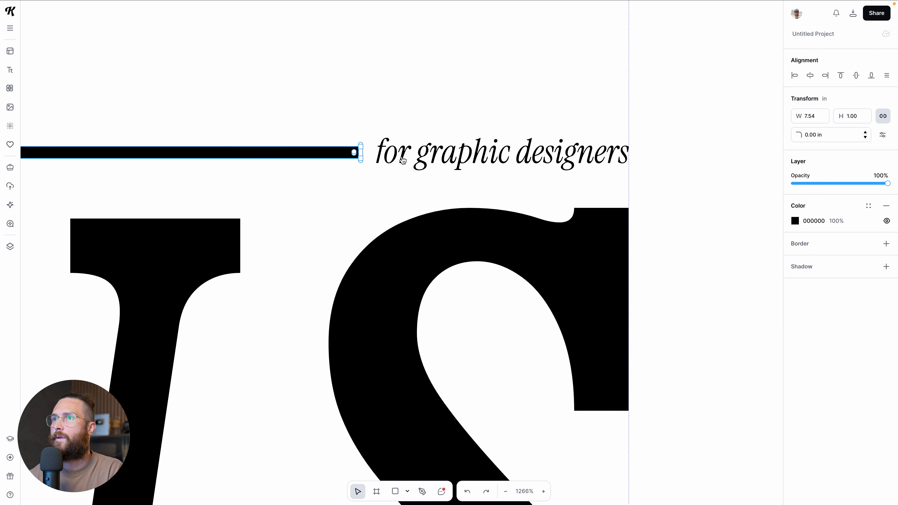
{"action": "scroll", "coordinate": [455, 187], "scroll_direction": "down", "scroll_amount": 3}
{"action": "left_click", "coordinate": [682, 231]}
{"action": "scroll", "coordinate": [681, 230], "scroll_direction": "down", "scroll_amount": 2}
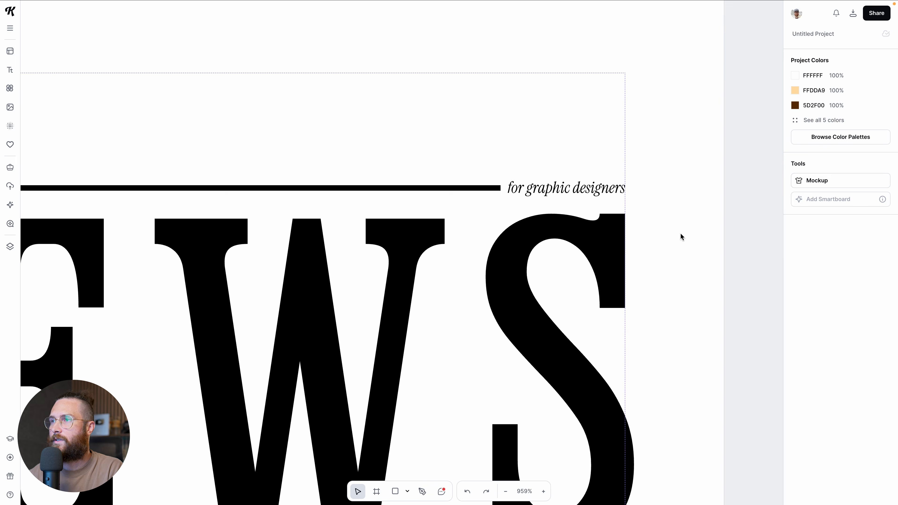
Shrink the DAILY KITTL NEWS title to about 18.28 in wide so its D meets the left margin guide.
{"action": "scroll", "coordinate": [681, 232], "scroll_direction": "down", "scroll_amount": 6}
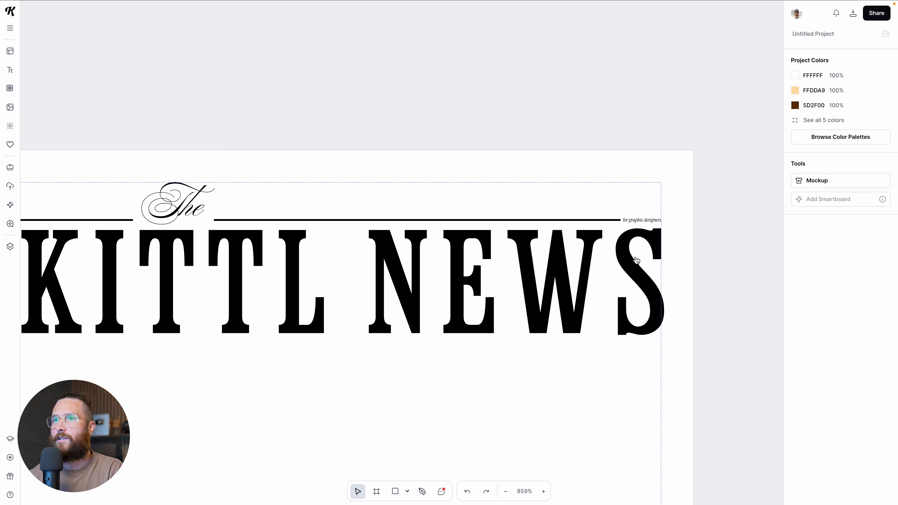
{"action": "scroll", "coordinate": [639, 261], "scroll_direction": "down", "scroll_amount": 8}
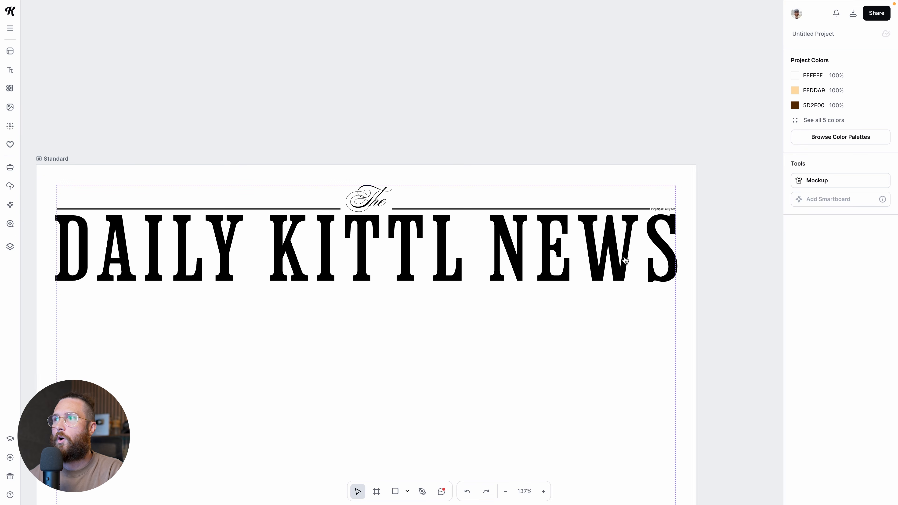
{"action": "scroll", "coordinate": [625, 260], "scroll_direction": "down", "scroll_amount": 2}
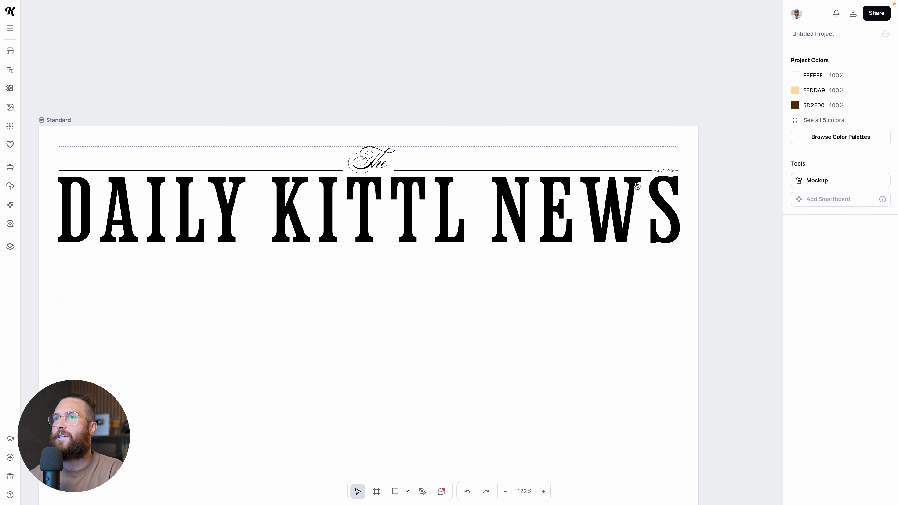
{"action": "left_click", "coordinate": [56, 231]}
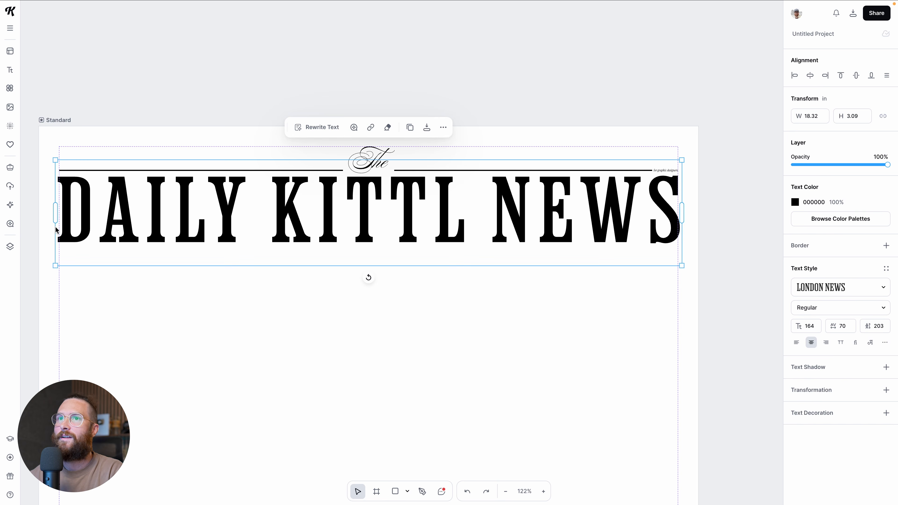
{"action": "scroll", "coordinate": [61, 194], "scroll_direction": "up", "scroll_amount": 5}
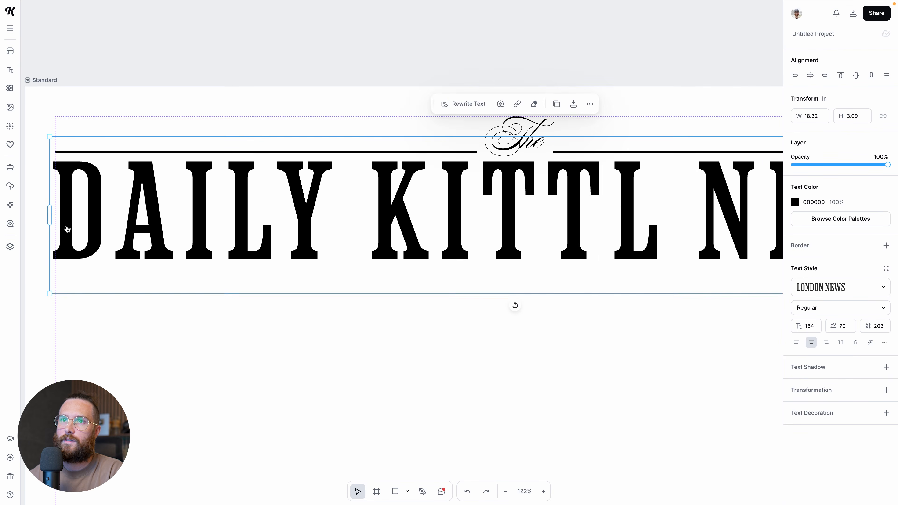
{"action": "left_click_drag", "start_coordinate": [51, 293], "coordinate": [51, 293]}
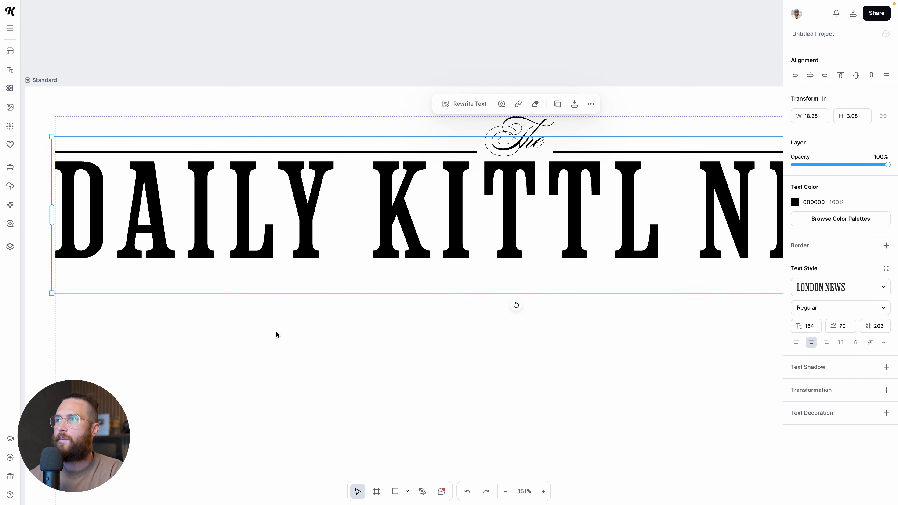
{"action": "scroll", "coordinate": [275, 331], "scroll_direction": "down", "scroll_amount": 4}
{"action": "scroll", "coordinate": [276, 331], "scroll_direction": "right", "scroll_amount": 5}
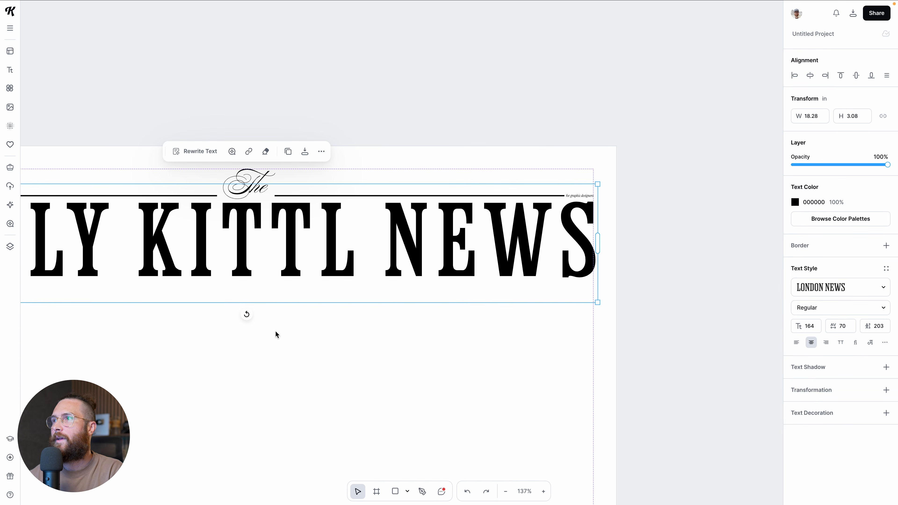
{"action": "left_click", "coordinate": [611, 214]}
Shorten the rule before "for graphic designers" to about 7.33 in wide.
{"action": "scroll", "coordinate": [580, 198], "scroll_direction": "up", "scroll_amount": 8}
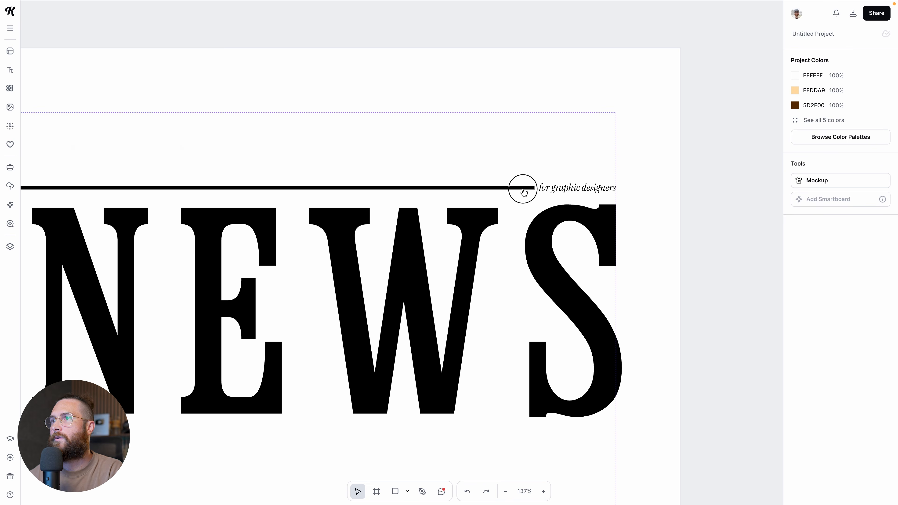
{"action": "left_click", "coordinate": [523, 188]}
{"action": "scroll", "coordinate": [524, 188], "scroll_direction": "up", "scroll_amount": 10}
{"action": "left_click_drag", "start_coordinate": [517, 188], "coordinate": [444, 190]}
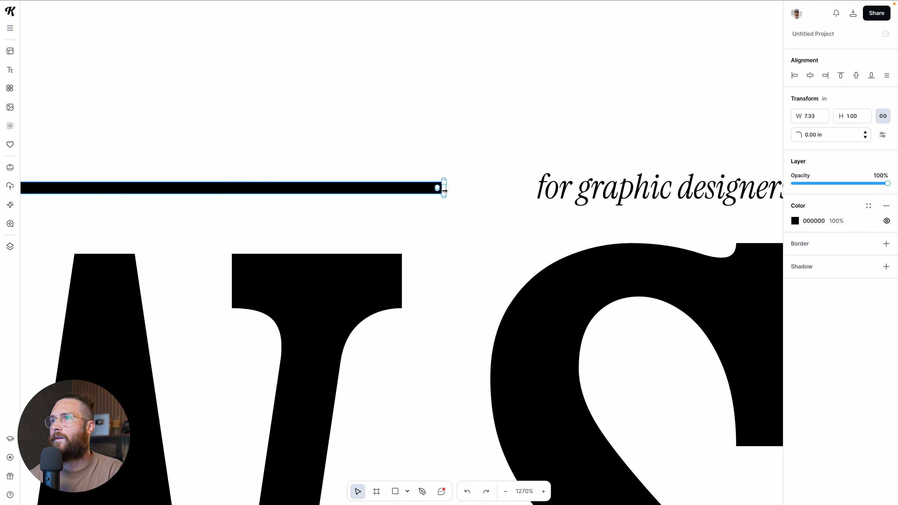
Enlarge the "for graphic designers" text to font size 7, filling the space between the rule and the right margin guide.
{"action": "left_click", "coordinate": [537, 187]}
{"action": "left_click_drag", "start_coordinate": [501, 170], "coordinate": [445, 160]}
{"action": "left_click_drag", "start_coordinate": [444, 207], "coordinate": [420, 210]}
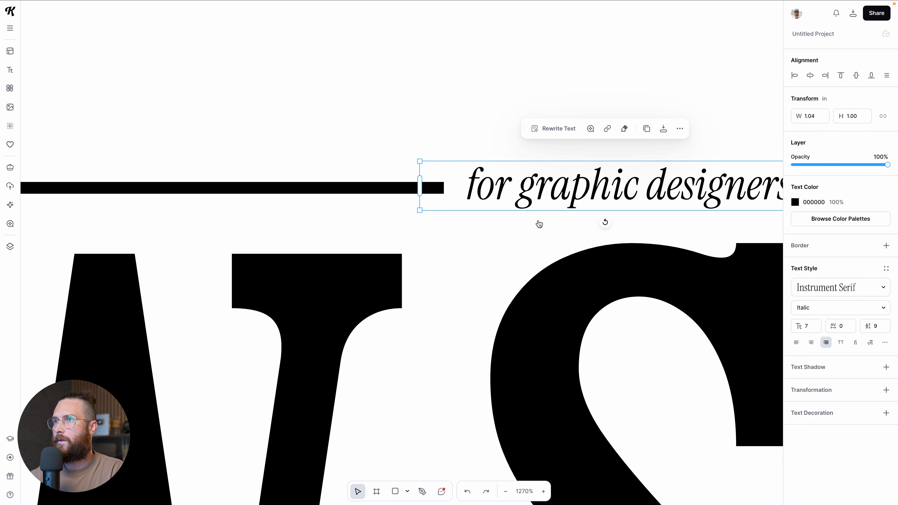
{"action": "left_click", "coordinate": [447, 283]}
Examine the masthead's overall layout and its fit to the margin guides at several zoom levels.
{"action": "scroll", "coordinate": [447, 282], "scroll_direction": "down", "scroll_amount": 12}
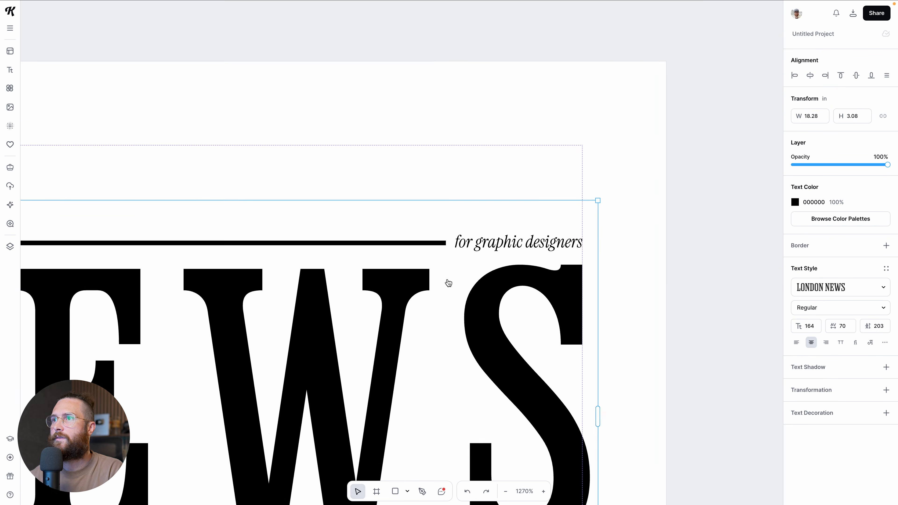
{"action": "scroll", "coordinate": [448, 282], "scroll_direction": "down", "scroll_amount": 10}
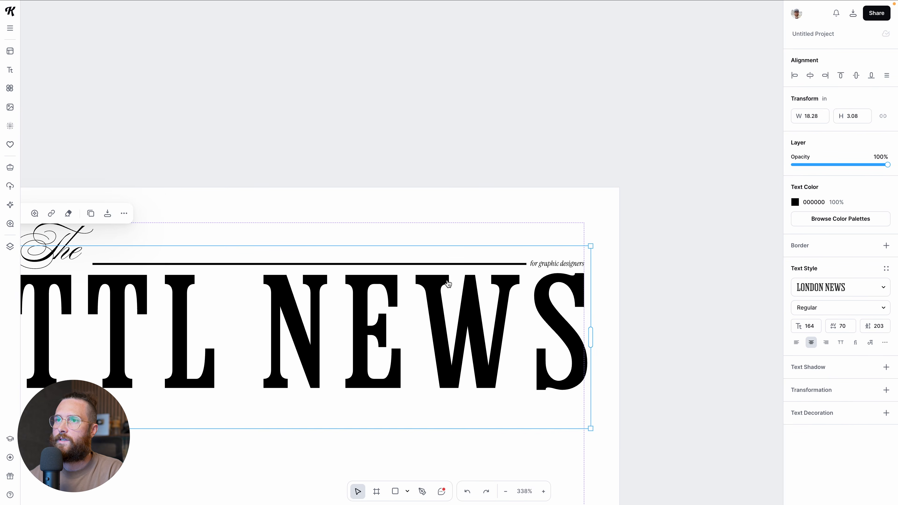
{"action": "key", "text": "minus"}
{"action": "key", "text": "plus"}
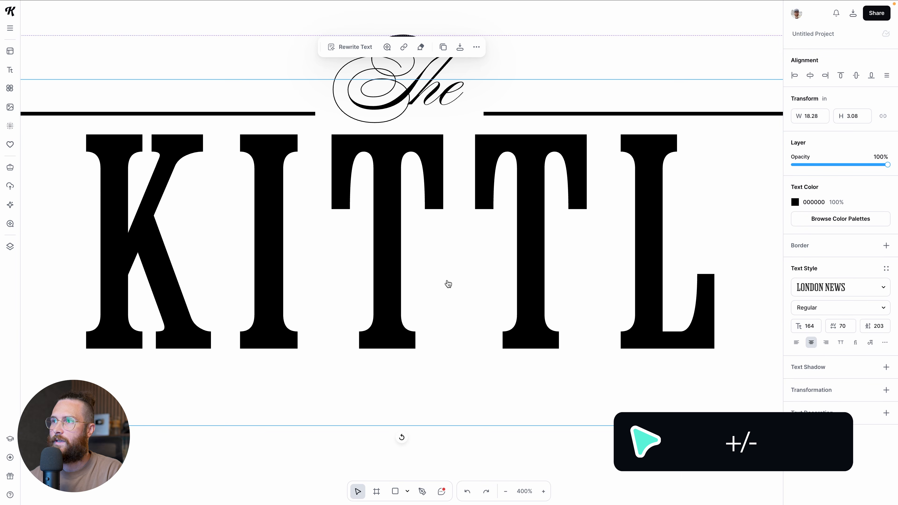
{"action": "scroll", "coordinate": [454, 296], "scroll_direction": "down", "scroll_amount": 3}
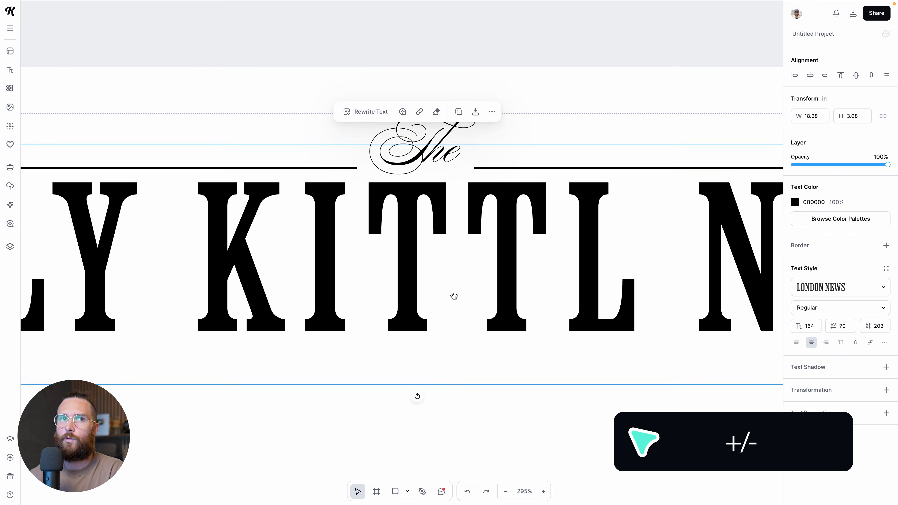
{"action": "scroll", "coordinate": [453, 296], "scroll_direction": "down", "scroll_amount": 5}
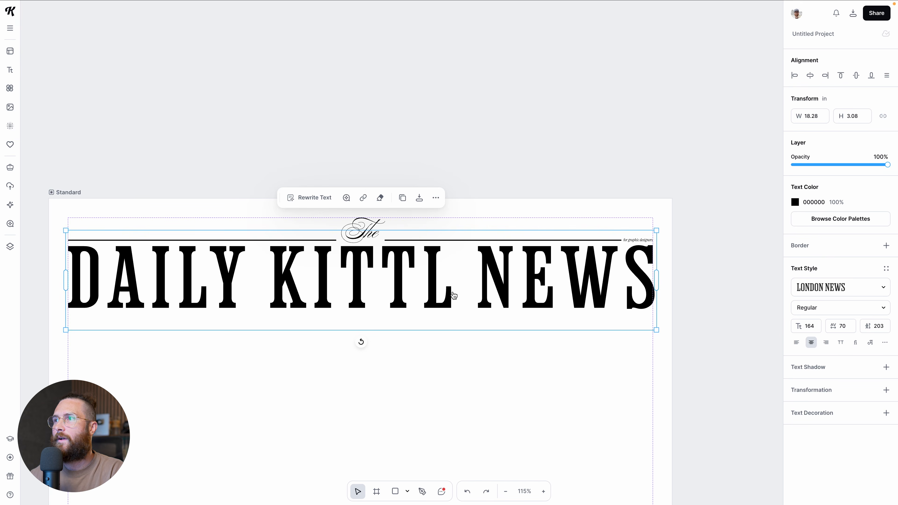
{"action": "left_click", "coordinate": [689, 322]}
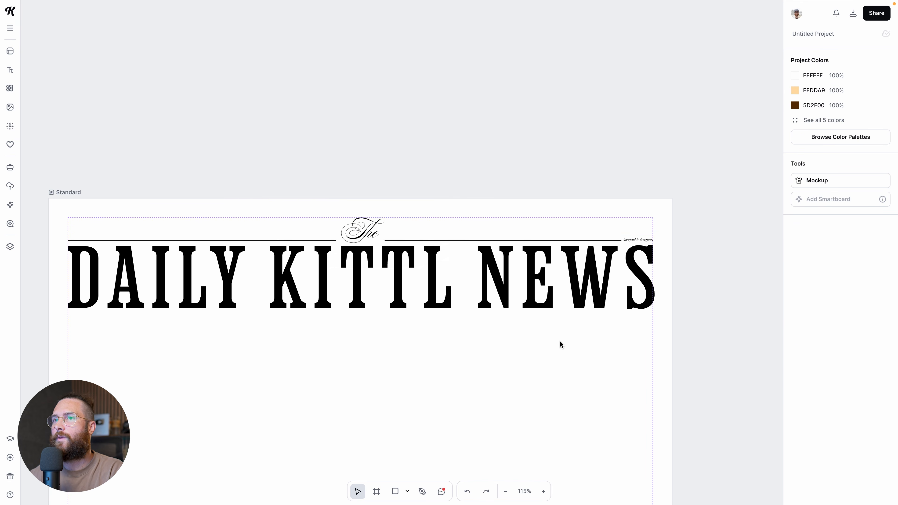
{"action": "scroll", "coordinate": [559, 342], "scroll_direction": "down", "scroll_amount": 2}
{"action": "scroll", "coordinate": [560, 342], "scroll_direction": "down", "scroll_amount": 4}
{"action": "scroll", "coordinate": [170, 104], "scroll_direction": "up", "scroll_amount": 1}
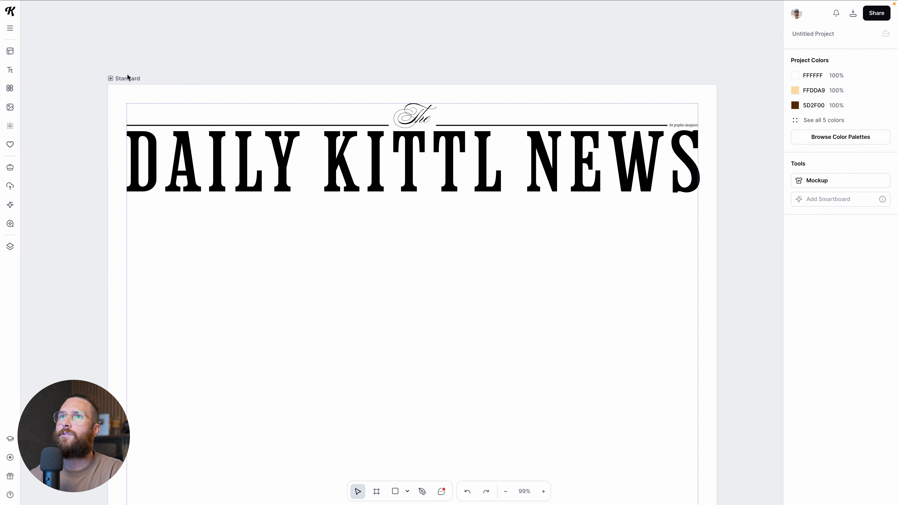
Remove the artboard's margin guides and restore them at 0.60 in on all sides.
{"action": "left_click", "coordinate": [131, 80]}
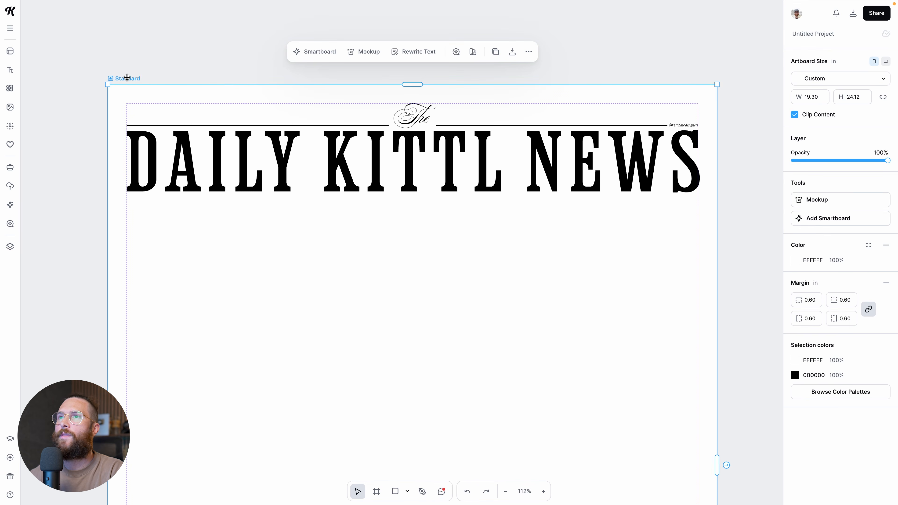
{"action": "left_click", "coordinate": [886, 284]}
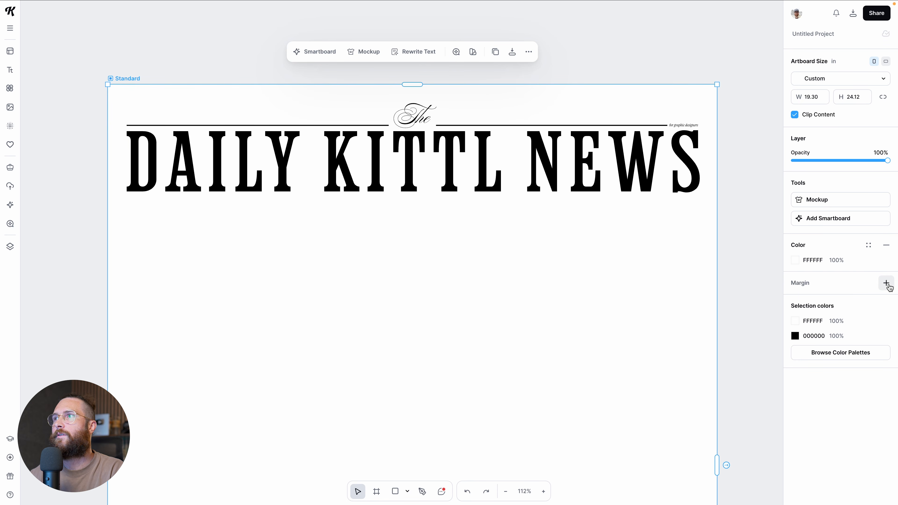
{"action": "left_click", "coordinate": [887, 283]}
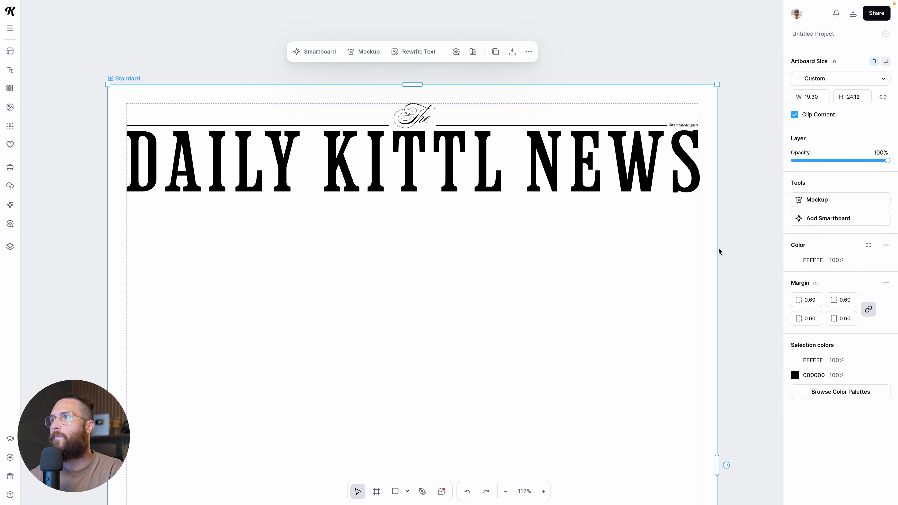
Duplicate the rule left of "The" to just below the DAILY KITTL NEWS title and center it horizontally on the artboard.
{"action": "scroll", "coordinate": [588, 242], "scroll_direction": "down", "scroll_amount": 2}
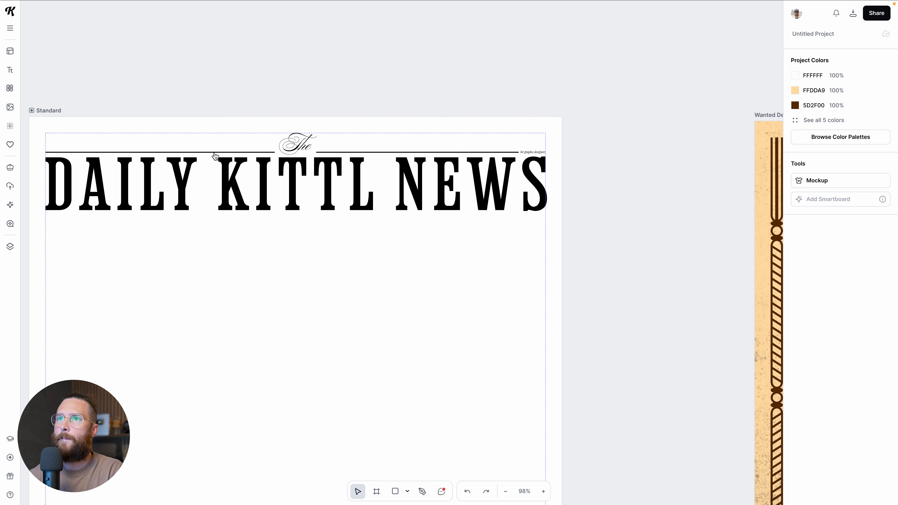
{"action": "left_click", "coordinate": [214, 153]}
{"action": "left_click_drag", "start_coordinate": [214, 154], "coordinate": [204, 218]}
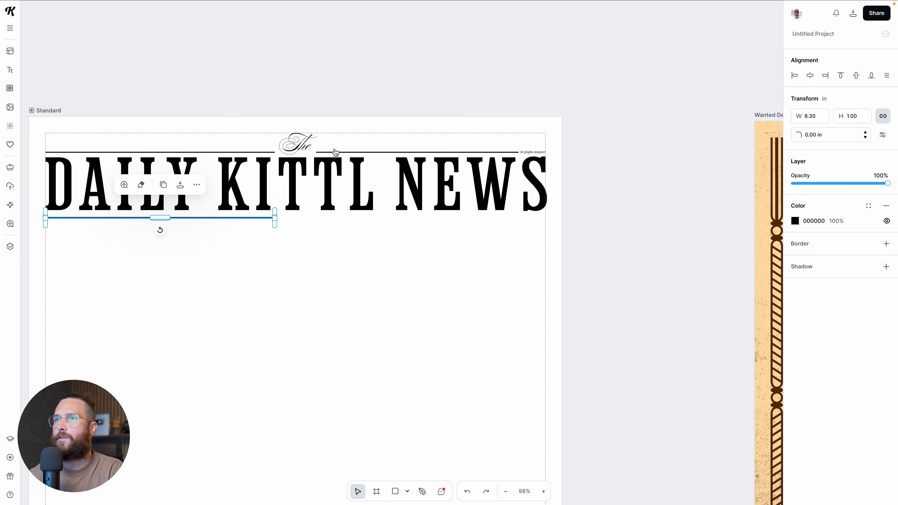
{"action": "scroll", "coordinate": [303, 227], "scroll_direction": "up", "scroll_amount": 2}
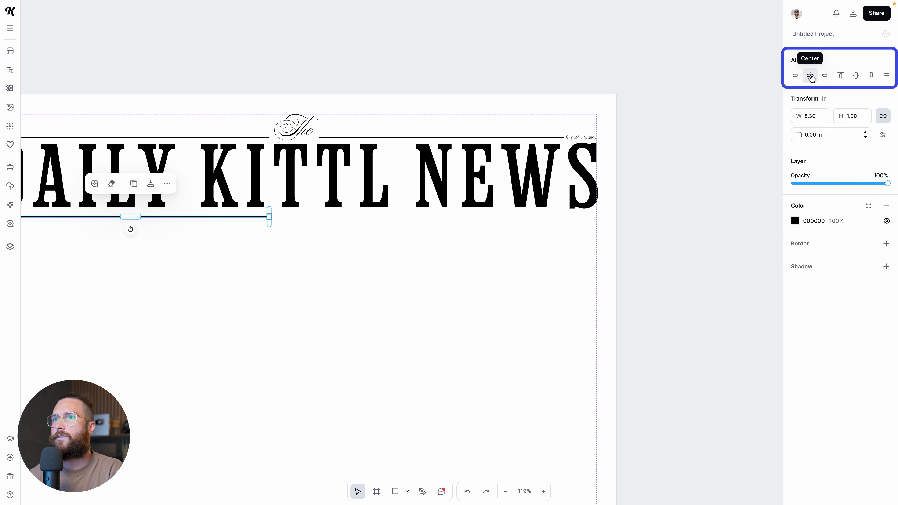
{"action": "left_click", "coordinate": [811, 75]}
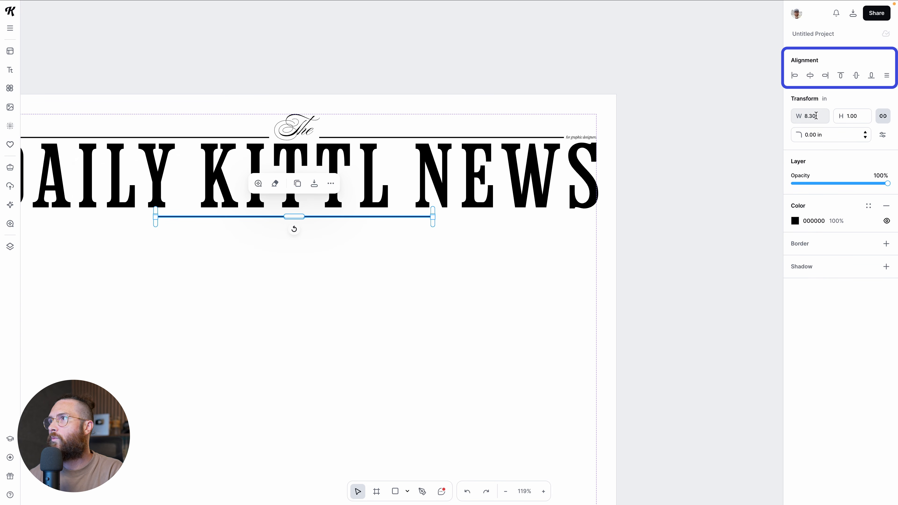
Widen the centered rule below the title to 18 in, trying widths of 12 and 14 in first.
{"action": "left_click", "coordinate": [815, 116]}
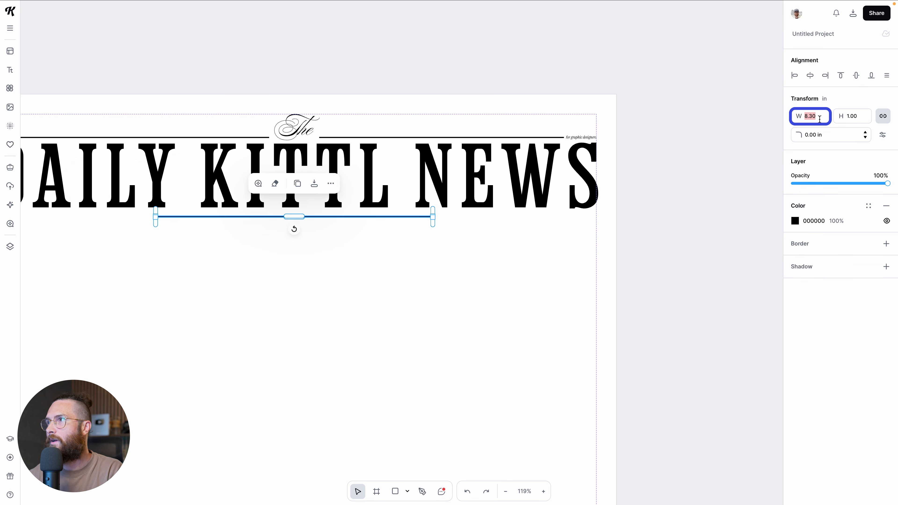
{"action": "type", "text": "12"}
{"action": "key", "text": "Return"}
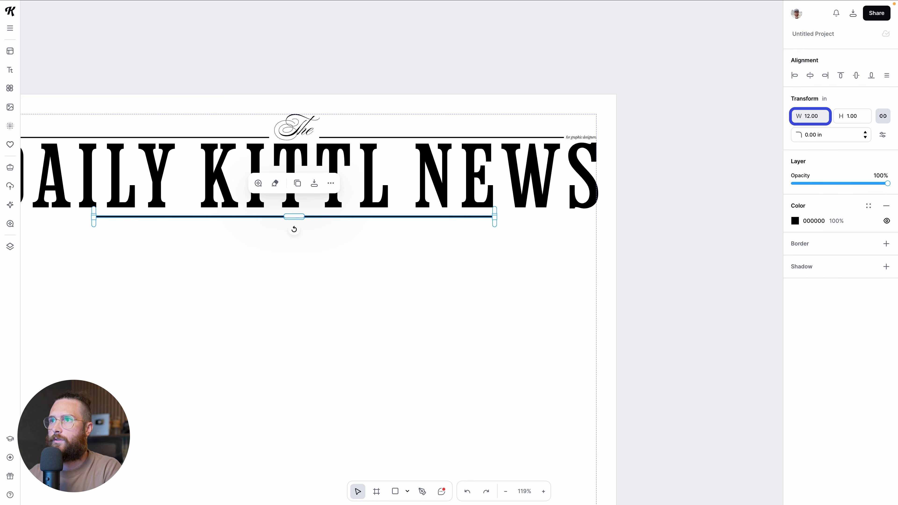
{"action": "left_click", "coordinate": [824, 116]}
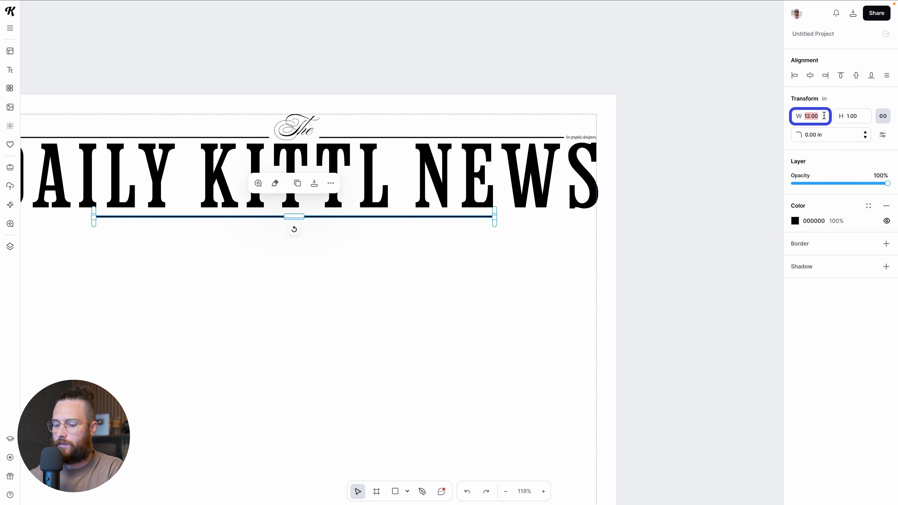
{"action": "type", "text": "14"}
{"action": "key", "text": "Return"}
{"action": "left_click", "coordinate": [823, 115]}
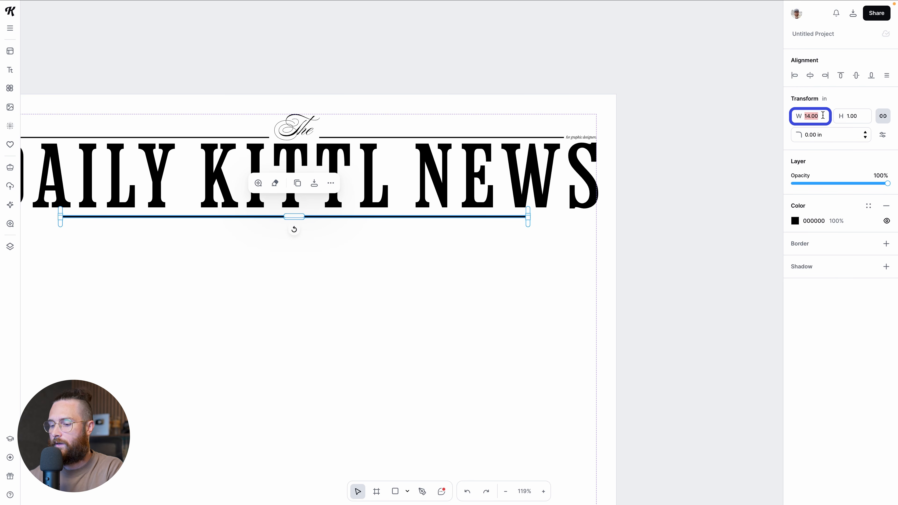
{"action": "key", "text": "Return"}
{"action": "left_click", "coordinate": [584, 230]}
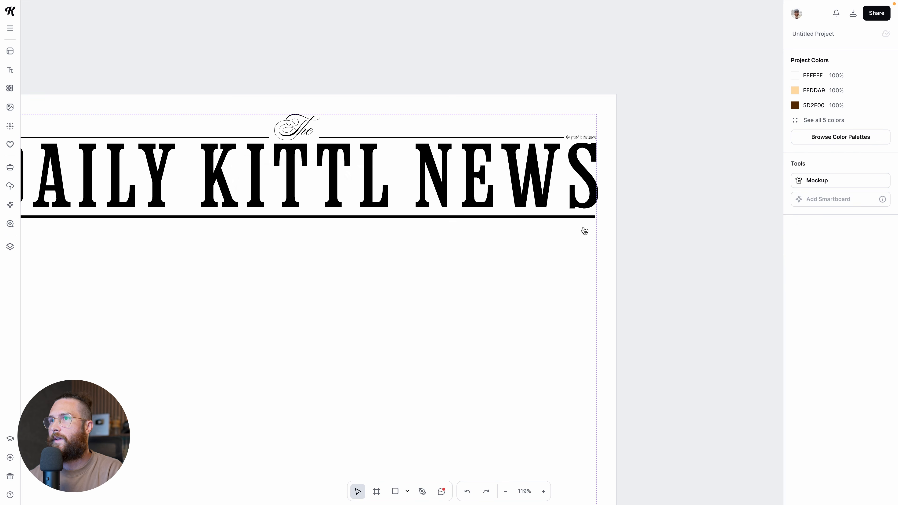
Widen the rule below the title to 18.10 in so its ends meet the side margin guides.
{"action": "scroll", "coordinate": [564, 200], "scroll_direction": "up", "scroll_amount": 6}
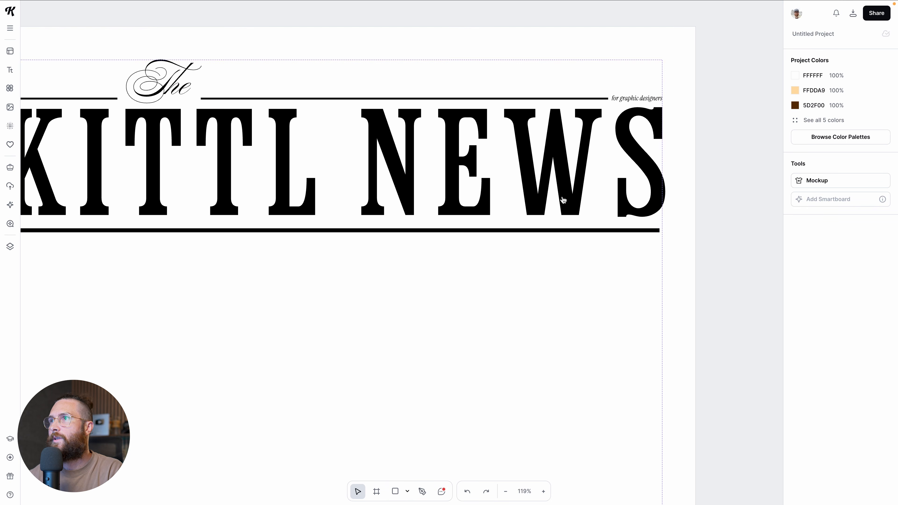
{"action": "left_click", "coordinate": [623, 231]}
{"action": "scroll", "coordinate": [656, 233], "scroll_direction": "up", "scroll_amount": 3}
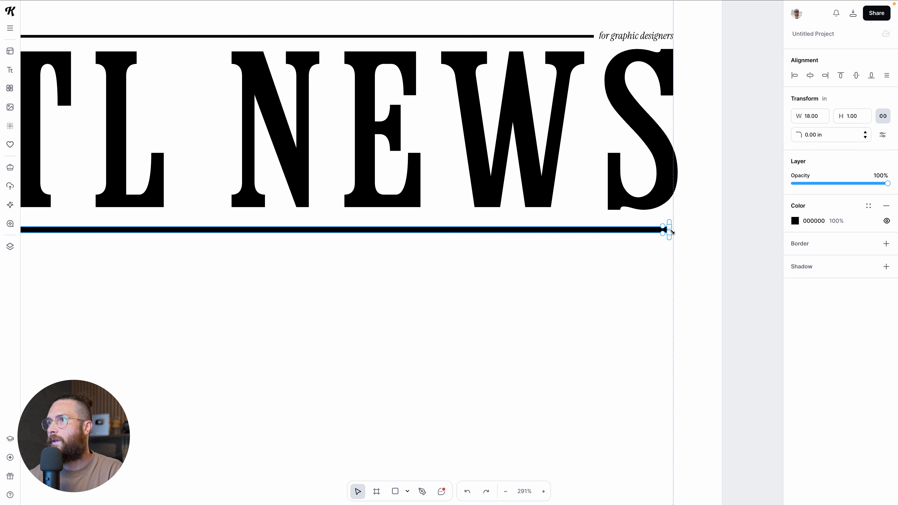
{"action": "scroll", "coordinate": [595, 260], "scroll_direction": "left", "scroll_amount": 15}
{"action": "left_click_drag", "start_coordinate": [398, 231], "coordinate": [397, 230]}
{"action": "scroll", "coordinate": [491, 244], "scroll_direction": "up", "scroll_amount": 5}
{"action": "scroll", "coordinate": [491, 244], "scroll_direction": "left", "scroll_amount": 3}
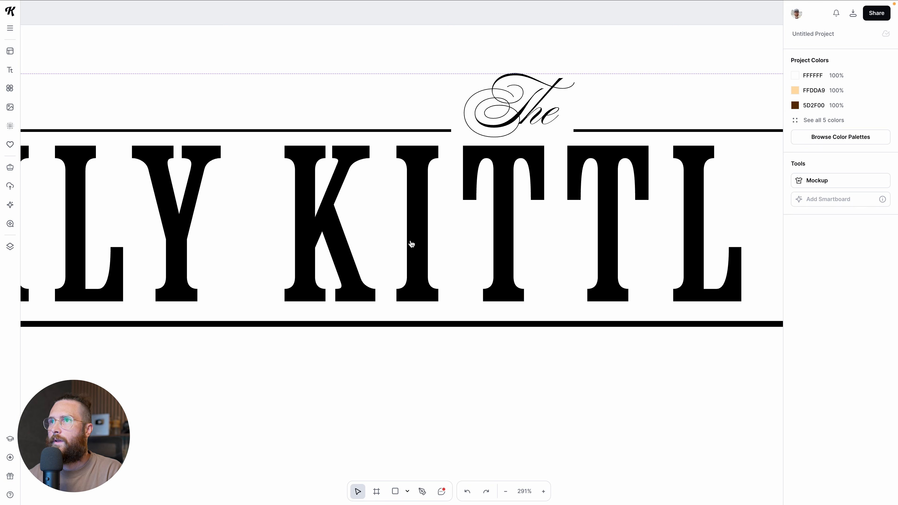
Thin the rule below the DAILY KITTL NEWS title to match the rules beside "The".
{"action": "left_click", "coordinate": [369, 131]}
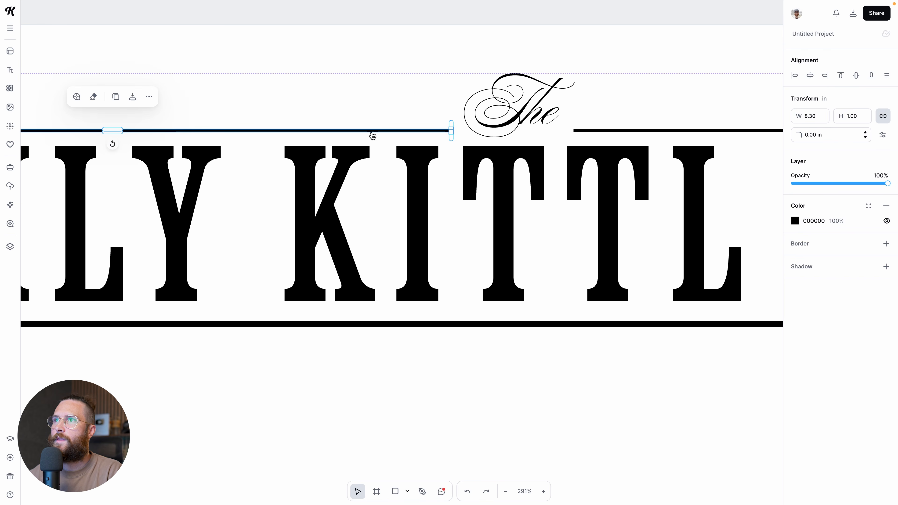
{"action": "left_click", "coordinate": [382, 333]}
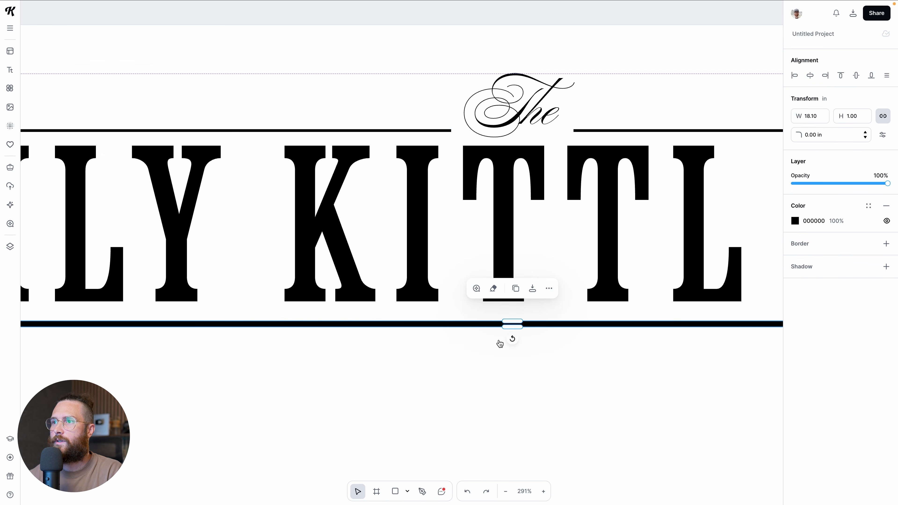
{"action": "left_click_drag", "start_coordinate": [519, 327], "coordinate": [518, 324]}
{"action": "left_click", "coordinate": [543, 341]}
{"action": "scroll", "coordinate": [544, 341], "scroll_direction": "down", "scroll_amount": 4}
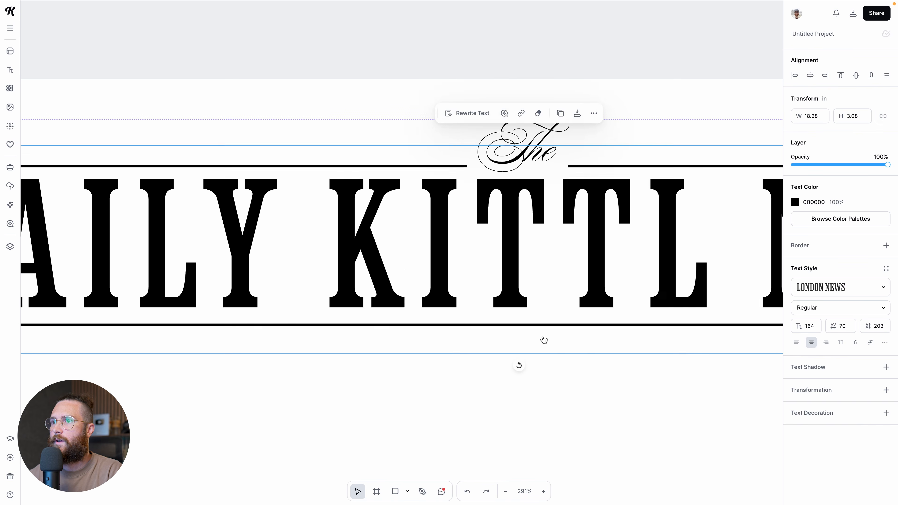
{"action": "scroll", "coordinate": [535, 371], "scroll_direction": "right", "scroll_amount": 4}
{"action": "left_click", "coordinate": [534, 370]}
Nudge the rule below the title vertically to fine-tune its gap under the letters.
{"action": "left_click", "coordinate": [500, 328]}
{"action": "key", "text": "shift+Up"}
{"action": "key", "text": "Down"}
{"action": "key", "text": "Down"}
{"action": "key", "text": "Down"}
{"action": "key", "text": "Down"}
{"action": "key", "text": "Down"}
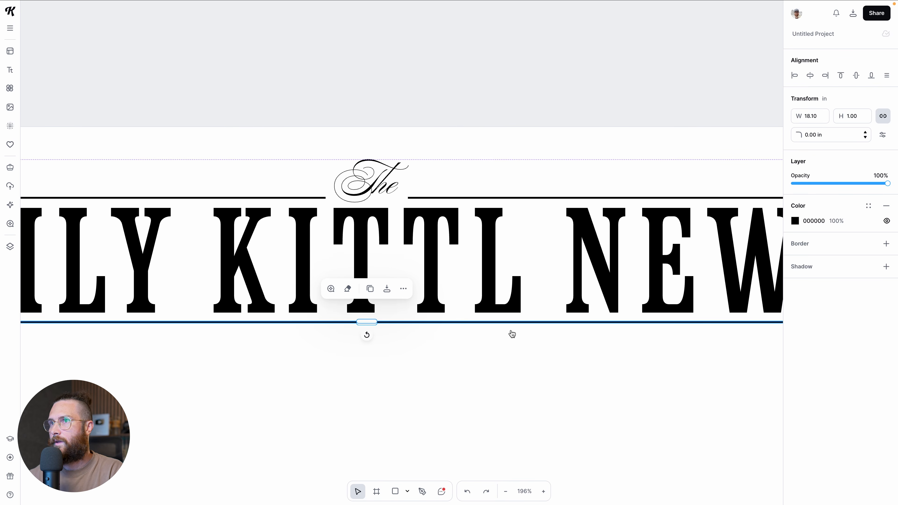
{"action": "left_click", "coordinate": [526, 380]}
Examine the vintage newspaper reference images beside the artboard for how their mastheads and info lines are laid out.
{"action": "scroll", "coordinate": [526, 380], "scroll_direction": "down", "scroll_amount": 3}
{"action": "scroll", "coordinate": [526, 380], "scroll_direction": "down", "scroll_amount": 6}
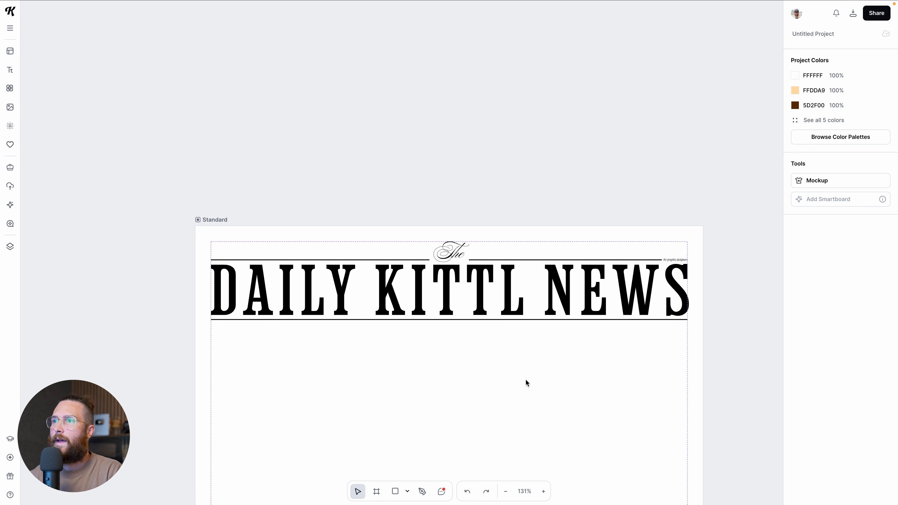
{"action": "scroll", "coordinate": [526, 380], "scroll_direction": "down", "scroll_amount": 5}
{"action": "scroll", "coordinate": [525, 379], "scroll_direction": "right", "scroll_amount": 3}
{"action": "scroll", "coordinate": [525, 379], "scroll_direction": "right", "scroll_amount": 3}
{"action": "scroll", "coordinate": [526, 380], "scroll_direction": "down", "scroll_amount": 2}
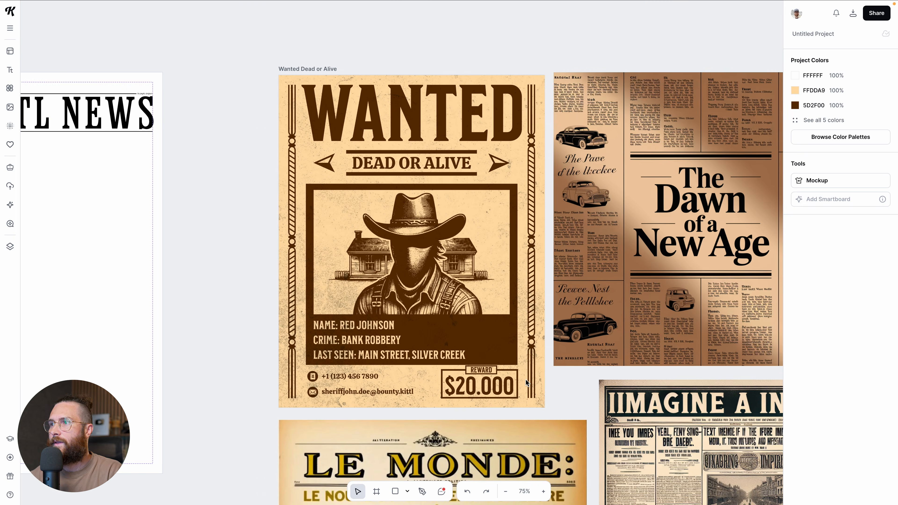
{"action": "scroll", "coordinate": [526, 379], "scroll_direction": "right", "scroll_amount": 5}
{"action": "scroll", "coordinate": [525, 379], "scroll_direction": "down", "scroll_amount": 2}
{"action": "scroll", "coordinate": [525, 379], "scroll_direction": "up", "scroll_amount": 3}
{"action": "scroll", "coordinate": [526, 379], "scroll_direction": "right", "scroll_amount": 4}
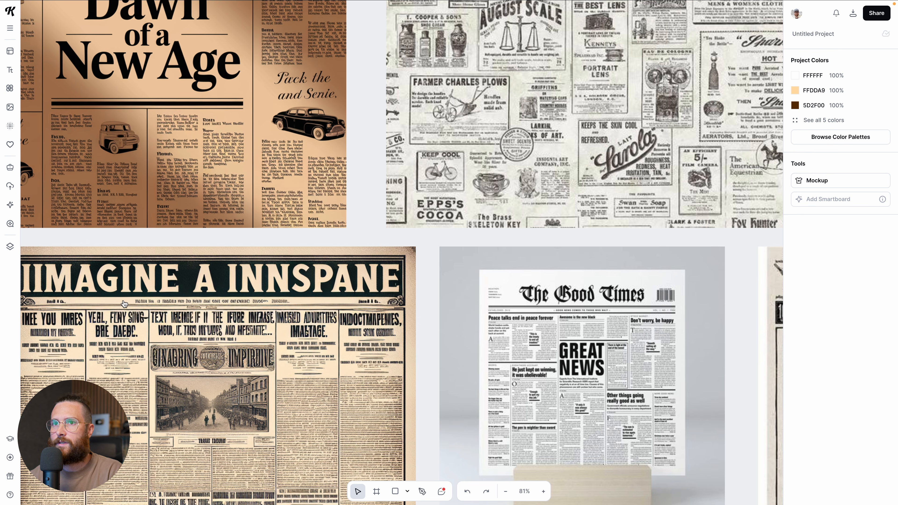
{"action": "scroll", "coordinate": [423, 327], "scroll_direction": "down", "scroll_amount": 3}
{"action": "scroll", "coordinate": [435, 335], "scroll_direction": "left", "scroll_amount": 2}
{"action": "scroll", "coordinate": [605, 327], "scroll_direction": "right", "scroll_amount": 4}
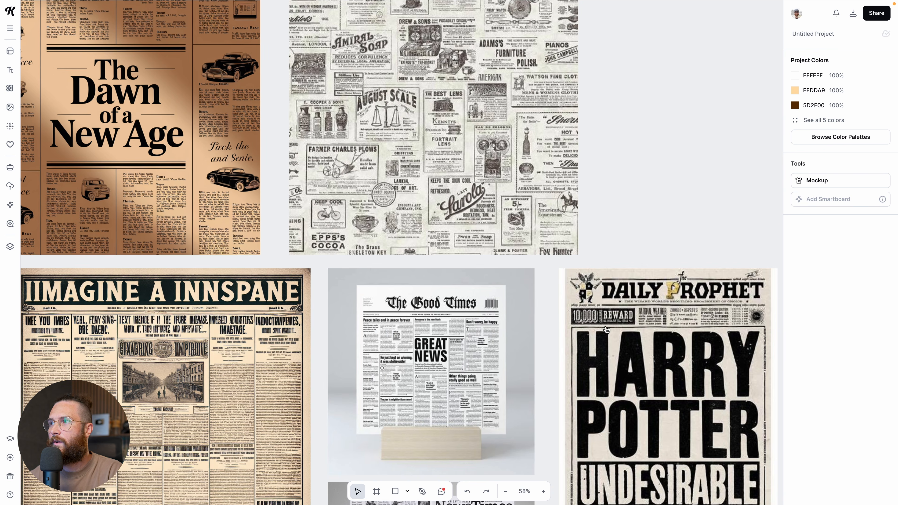
{"action": "scroll", "coordinate": [441, 305], "scroll_direction": "left", "scroll_amount": 4}
{"action": "scroll", "coordinate": [562, 322], "scroll_direction": "up", "scroll_amount": 3}
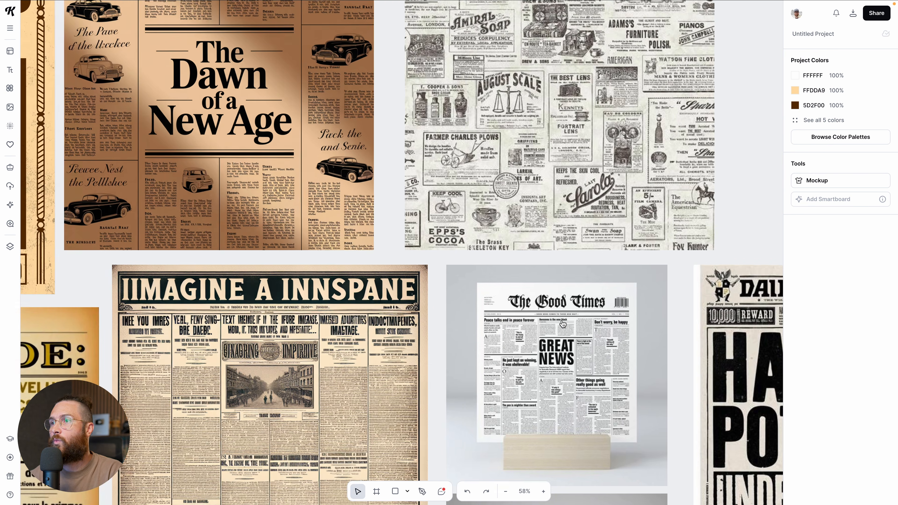
{"action": "scroll", "coordinate": [481, 336], "scroll_direction": "down", "scroll_amount": 5}
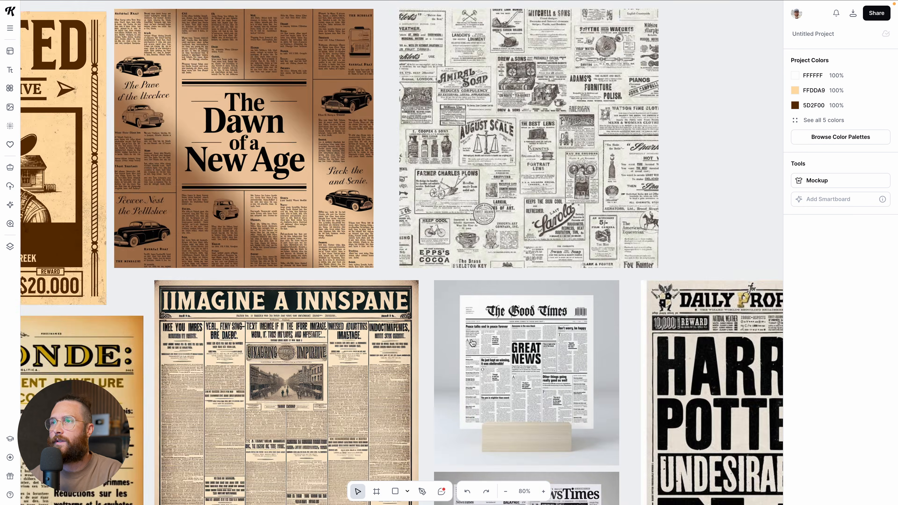
{"action": "scroll", "coordinate": [318, 229], "scroll_direction": "left", "scroll_amount": 6}
{"action": "scroll", "coordinate": [246, 199], "scroll_direction": "up", "scroll_amount": 2}
Duplicate the rule below the title slightly lower to form a narrow full-width band.
{"action": "scroll", "coordinate": [246, 199], "scroll_direction": "up", "scroll_amount": 6}
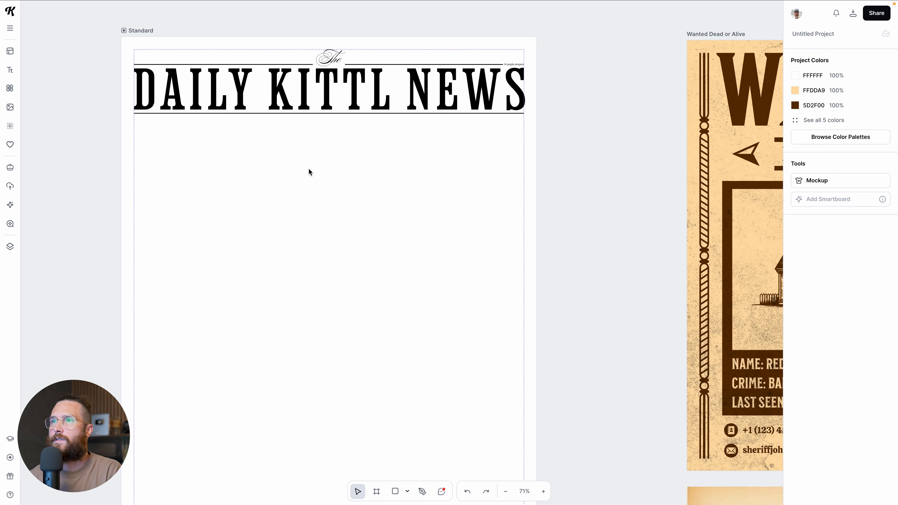
{"action": "left_click", "coordinate": [339, 134]}
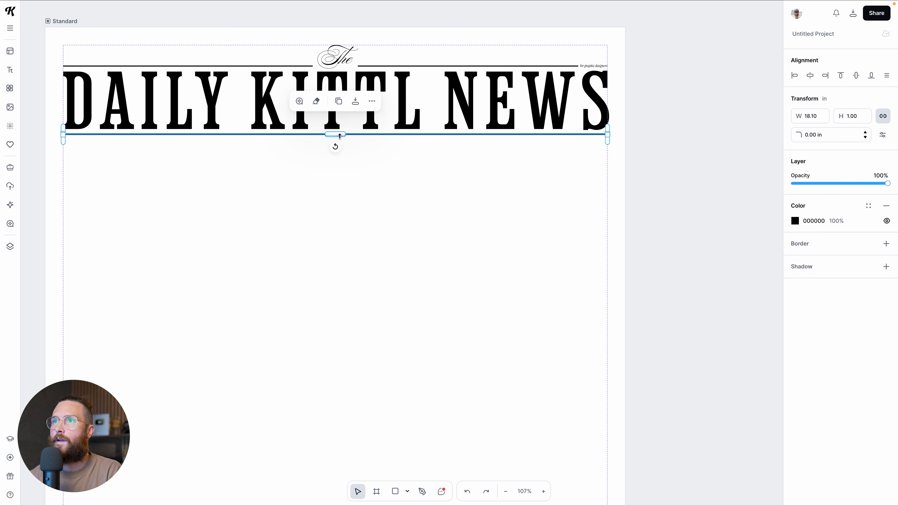
{"action": "left_click_drag", "start_coordinate": [360, 139], "coordinate": [359, 154]}
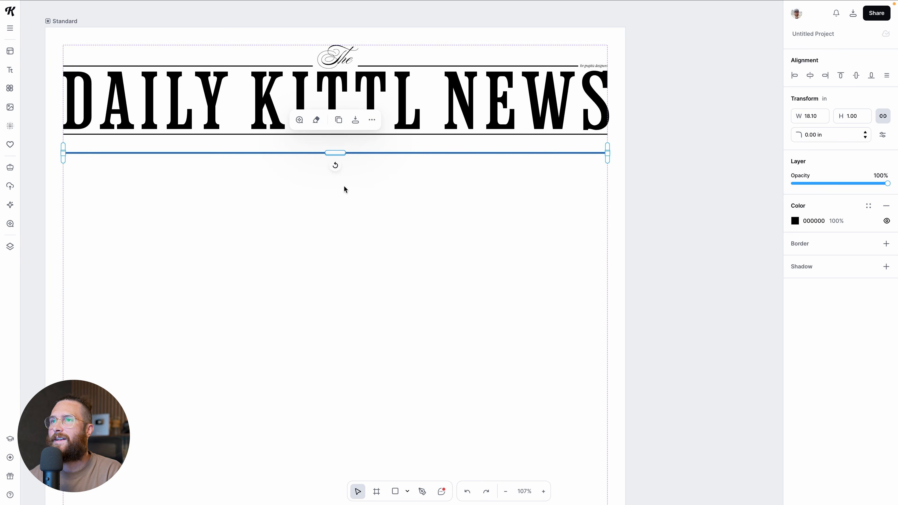
{"action": "left_click", "coordinate": [408, 206]}
Duplicate the "for graphic designers" tagline into the left part of the band between the two rules.
{"action": "scroll", "coordinate": [424, 206], "scroll_direction": "up", "scroll_amount": 4}
{"action": "left_click", "coordinate": [590, 200]}
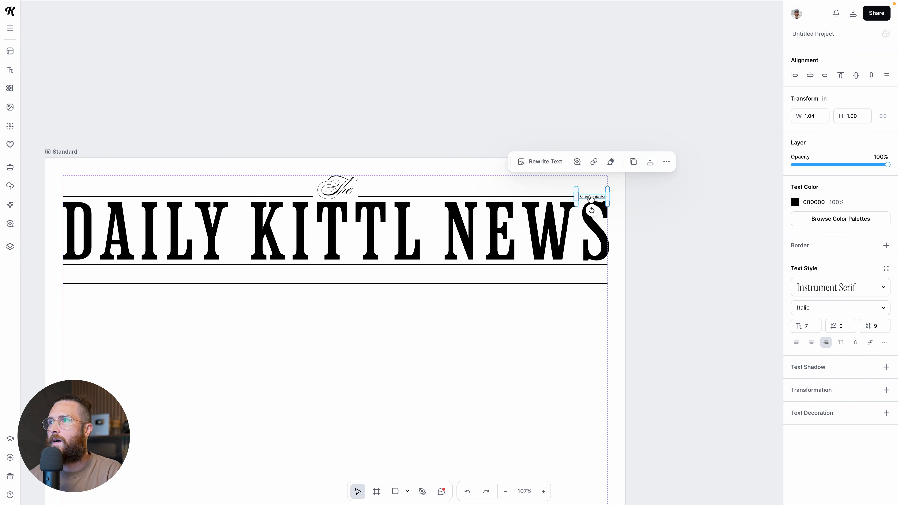
{"action": "left_click_drag", "start_coordinate": [591, 200], "coordinate": [133, 274]}
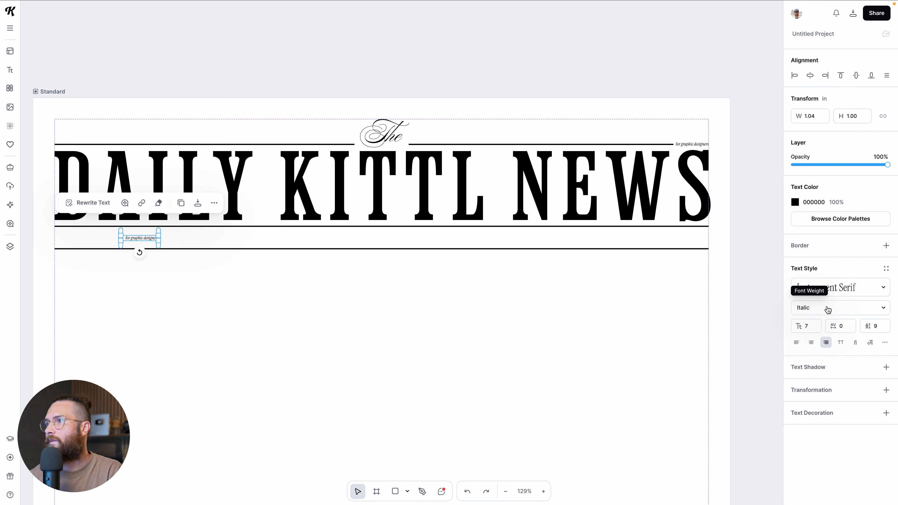
Set the copied tagline to Regular weight, uppercase and left-aligned text.
{"action": "left_click", "coordinate": [824, 308]}
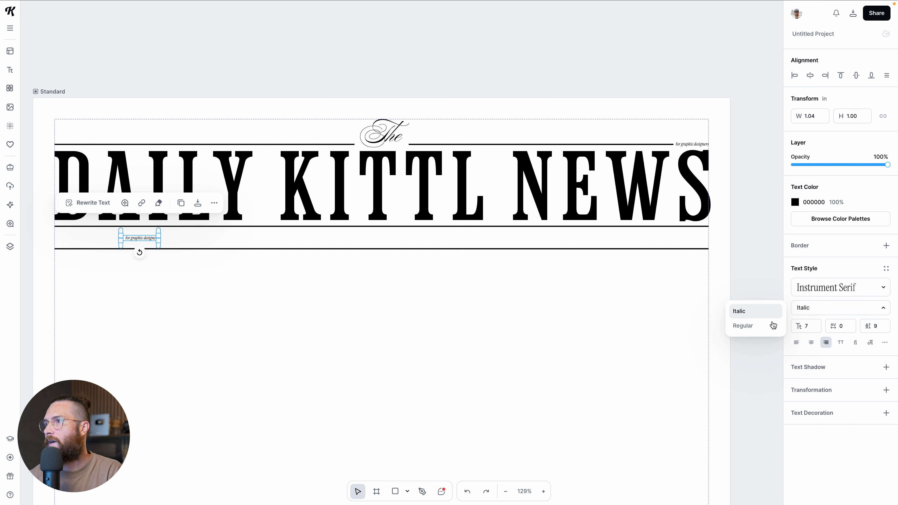
{"action": "left_click", "coordinate": [749, 327]}
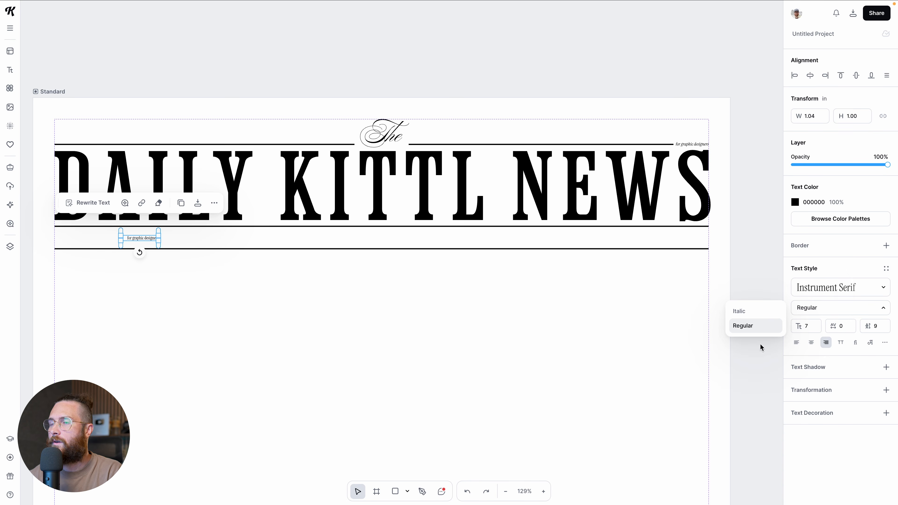
{"action": "left_click", "coordinate": [841, 343]}
{"action": "left_click", "coordinate": [797, 343]}
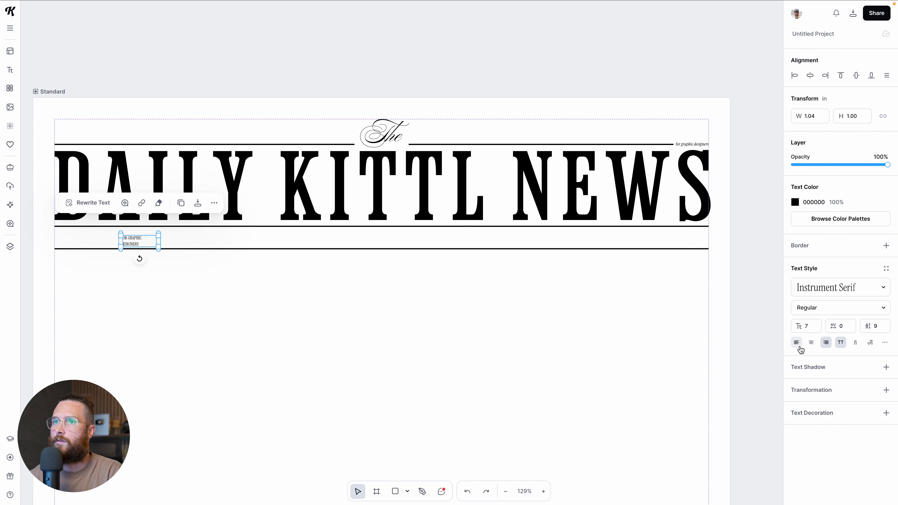
Replace the copied tagline's text with "ISSUE 01" and place it against the left margin guide.
{"action": "left_click_drag", "start_coordinate": [158, 242], "coordinate": [131, 238]}
{"action": "double_click", "coordinate": [131, 238]}
{"action": "type", "text": "ISSUE 01"}
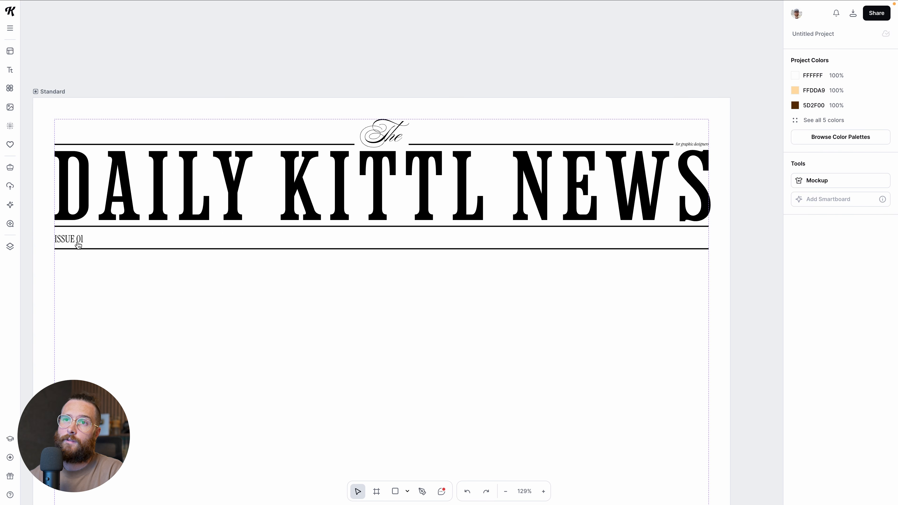
Set the "ISSUE 01" font size to 18, trying 20 first, and center the text vertically between the rules.
{"action": "left_click", "coordinate": [78, 245]}
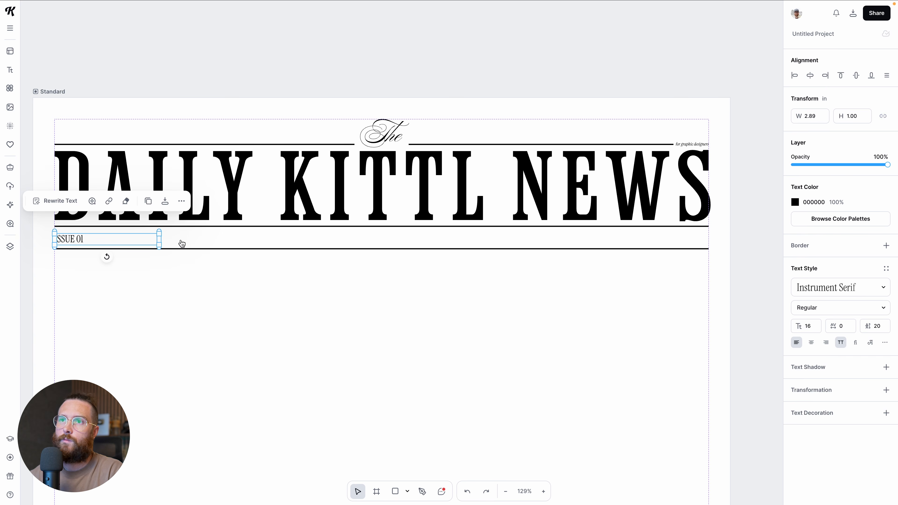
{"action": "type", "text": "20"}
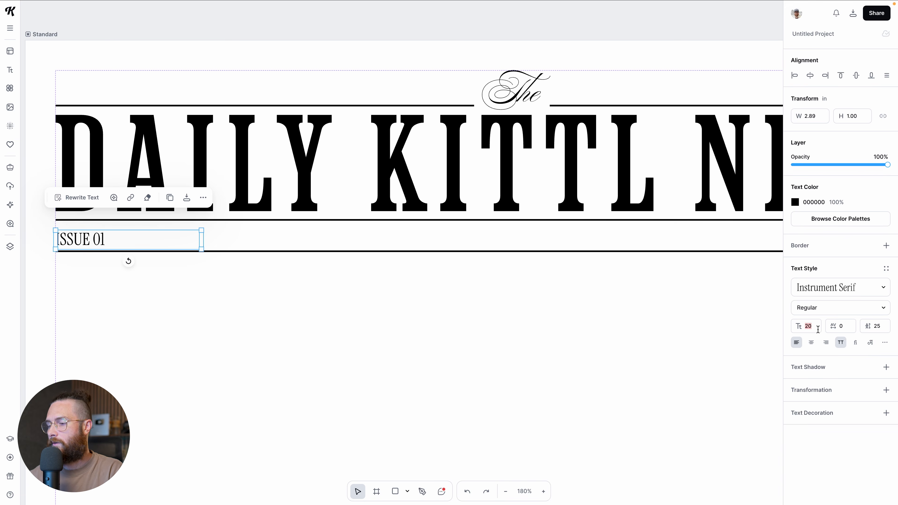
{"action": "type", "text": "18"}
{"action": "left_click", "coordinate": [200, 287]}
{"action": "left_click", "coordinate": [89, 241]}
{"action": "left_click_drag", "start_coordinate": [82, 243], "coordinate": [81, 239]}
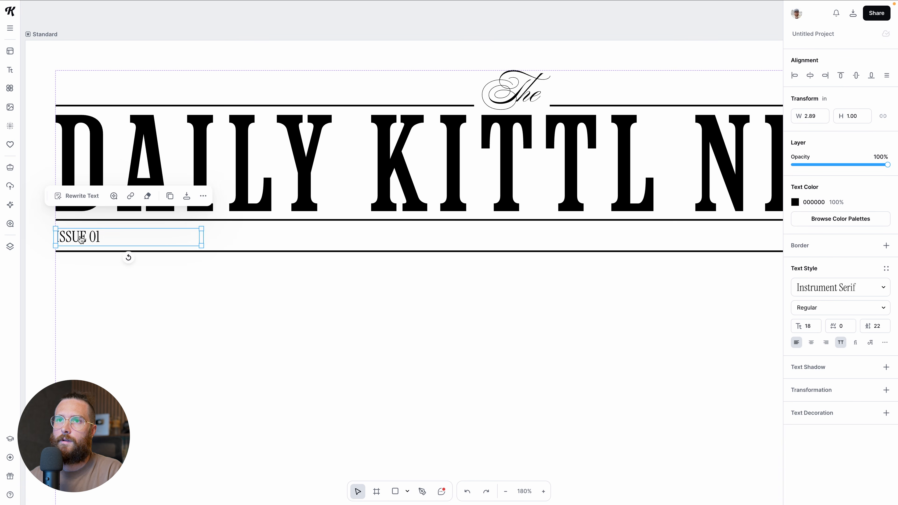
Duplicate "ISSUE 01" to the middle of the band, center-align its text and center it horizontally on the artboard.
{"action": "scroll", "coordinate": [81, 238], "scroll_direction": "down", "scroll_amount": 1}
{"action": "left_click_drag", "start_coordinate": [94, 242], "coordinate": [491, 252]}
{"action": "scroll", "coordinate": [595, 279], "scroll_direction": "right", "scroll_amount": 3}
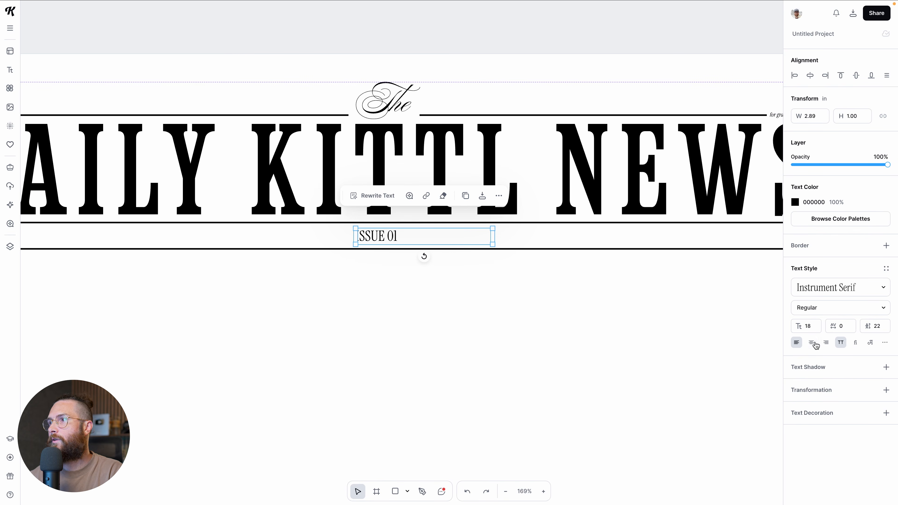
{"action": "left_click", "coordinate": [811, 343]}
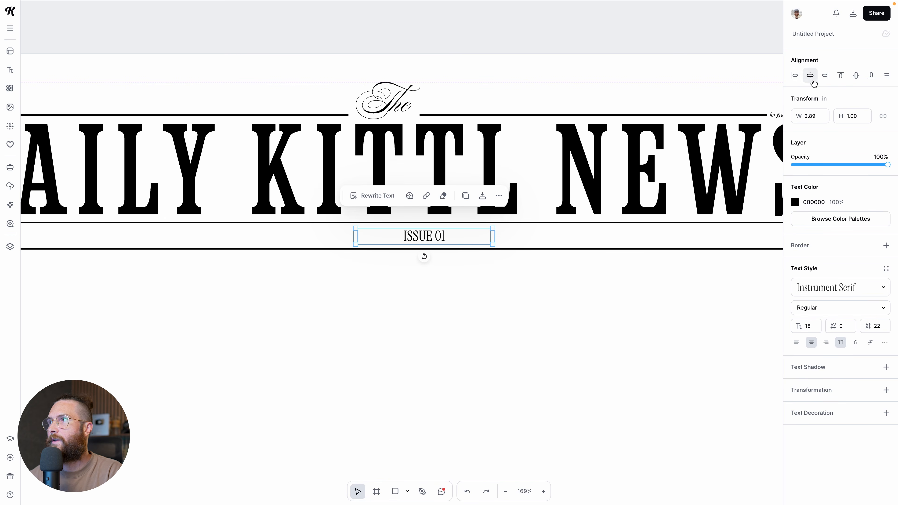
{"action": "left_click", "coordinate": [810, 76]}
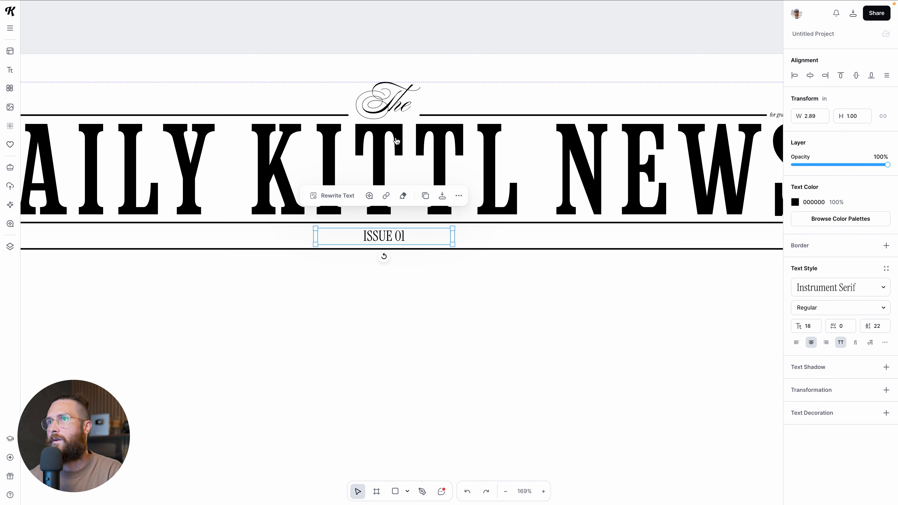
Widen the middle text box to 5.15 in and replace its text with "FOR THE LOVE OF EVERYTHING IN DESIGN".
{"action": "double_click", "coordinate": [384, 237]}
{"action": "left_click", "coordinate": [389, 257]}
{"action": "left_click", "coordinate": [389, 235]}
{"action": "key", "text": "alt"}
{"action": "left_click_drag", "start_coordinate": [453, 240], "coordinate": [505, 236]}
{"action": "double_click", "coordinate": [398, 235]}
{"action": "type", "text": "FOR THE LO"}
{"action": "key", "text": "BackSpace"}
{"action": "type", "text": "LOVE OF EVERYTHING IN DESIGN"}
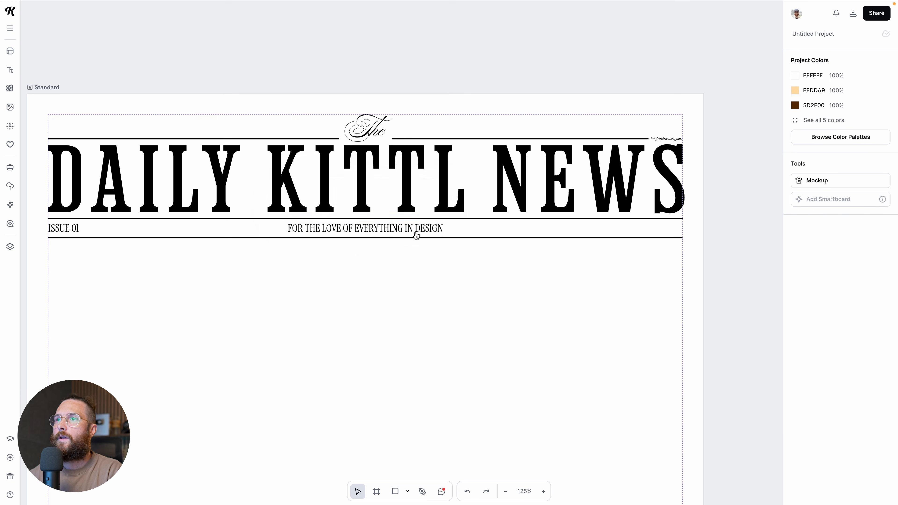
Duplicate the centered slogan to the right margin guide within the band and right-align its text.
{"action": "left_click", "coordinate": [416, 236]}
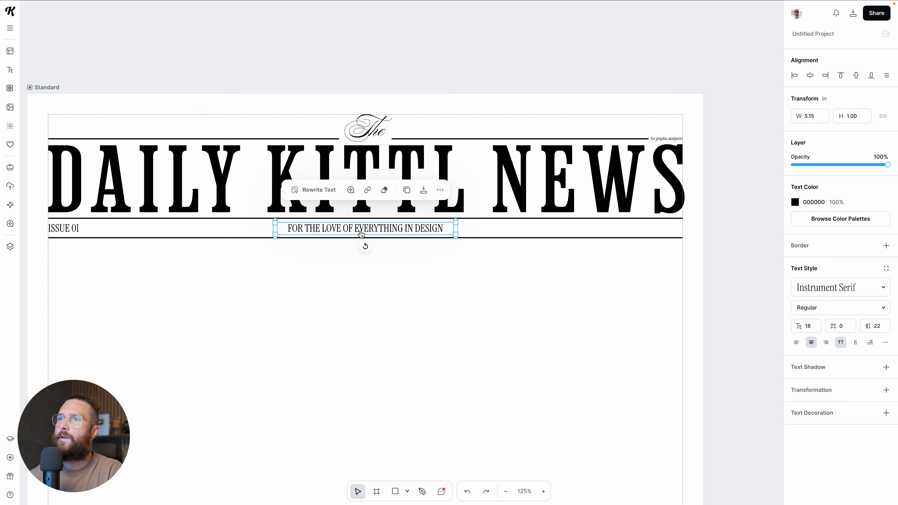
{"action": "left_click_drag", "start_coordinate": [365, 231], "coordinate": [636, 223]}
{"action": "scroll", "coordinate": [554, 237], "scroll_direction": "right", "scroll_amount": 2}
{"action": "left_click", "coordinate": [825, 342]}
{"action": "scroll", "coordinate": [636, 253], "scroll_direction": "up", "scroll_amount": 3}
{"action": "scroll", "coordinate": [682, 212], "scroll_direction": "up", "scroll_amount": 4}
Replace the right-aligned copy's text with "AUGUST 21, 2025".
{"action": "double_click", "coordinate": [627, 217]}
{"action": "triple_click", "coordinate": [627, 220]}
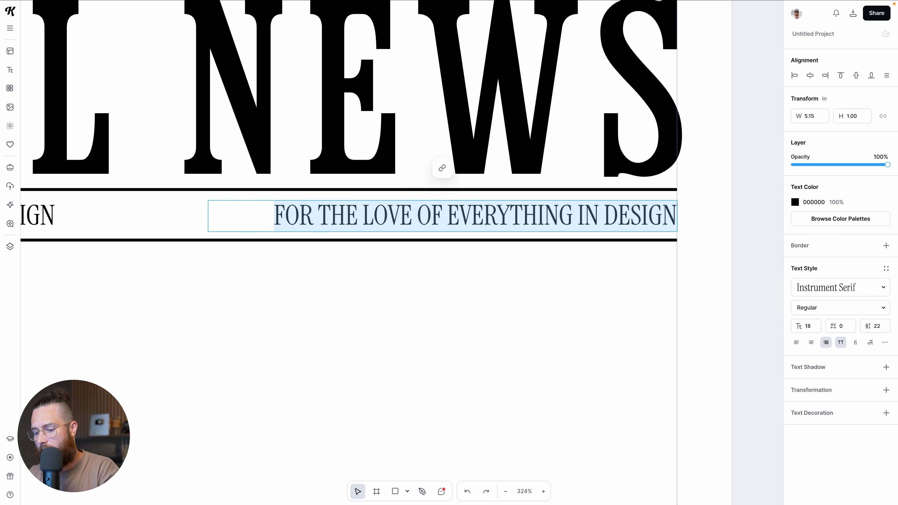
{"action": "type", "text": "AUGUST"}
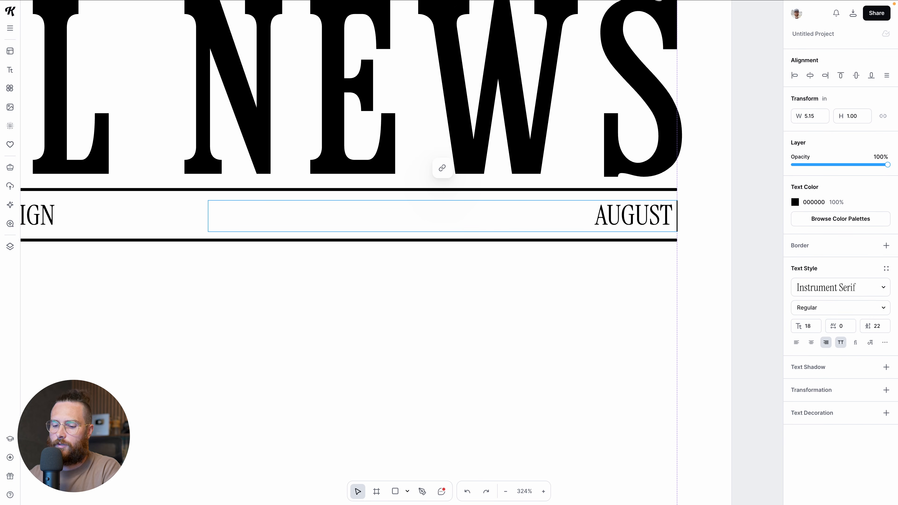
{"action": "type", "text": " 21, 2025"}
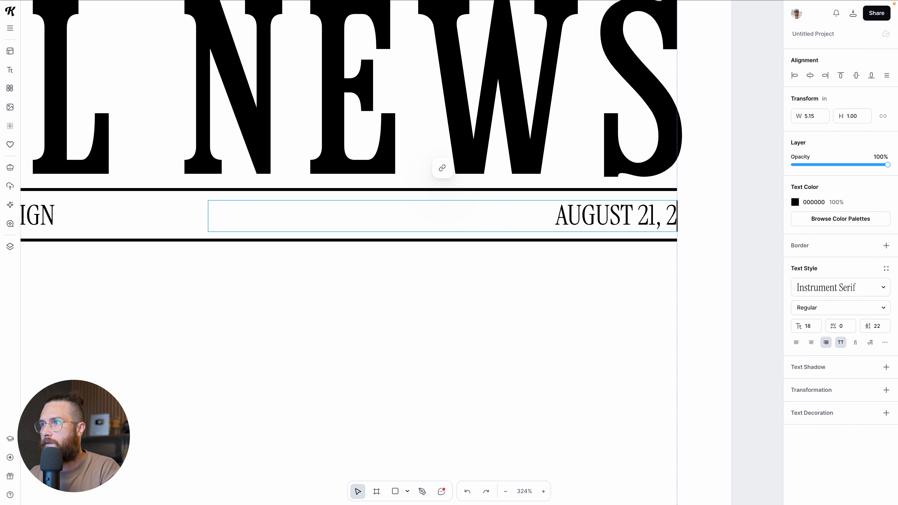
{"action": "left_click", "coordinate": [259, 260]}
Narrow the date's text box from its left side to fit the text more closely.
{"action": "left_click", "coordinate": [330, 217]}
{"action": "left_click_drag", "start_coordinate": [226, 216], "coordinate": [512, 220]}
{"action": "left_click", "coordinate": [527, 336]}
{"action": "scroll", "coordinate": [527, 333], "scroll_direction": "down", "scroll_amount": 2}
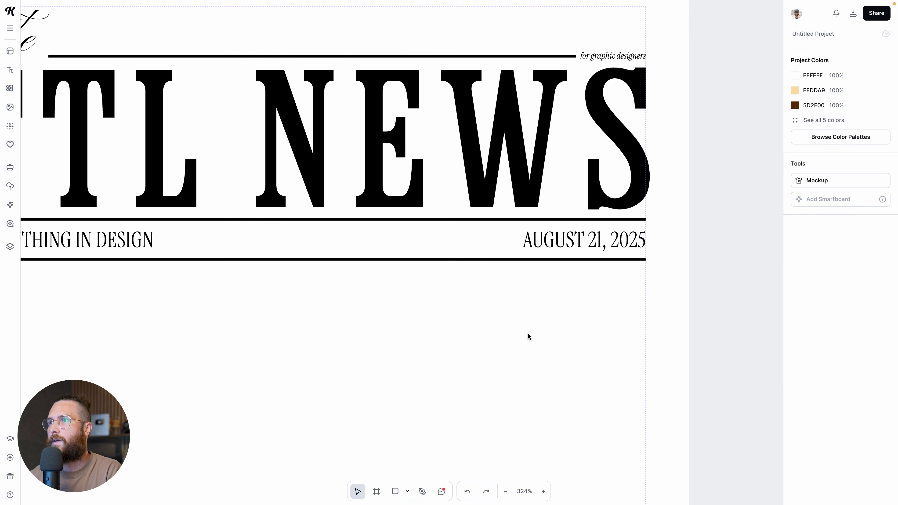
{"action": "scroll", "coordinate": [528, 333], "scroll_direction": "down", "scroll_amount": 6}
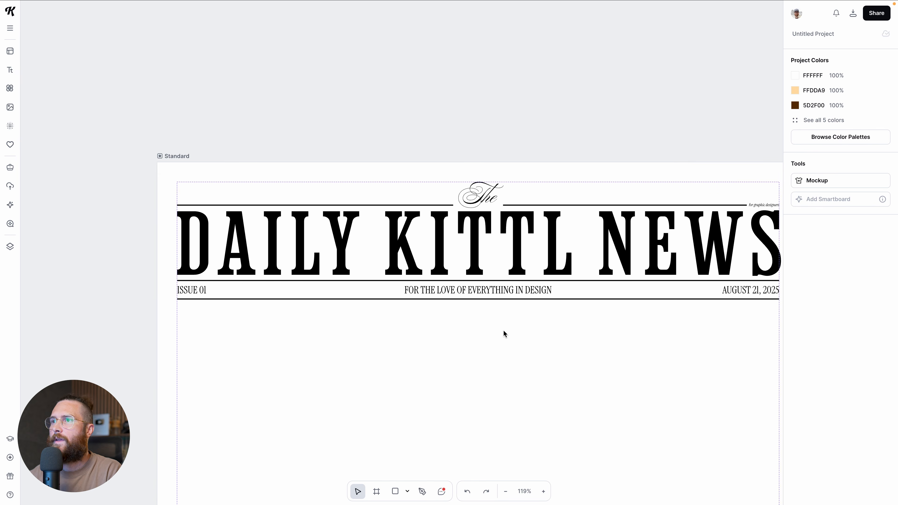
Search the illustrations for "dotted line" and add the plain straight dotted line to the poster.
{"action": "scroll", "coordinate": [504, 333], "scroll_direction": "right", "scroll_amount": 3}
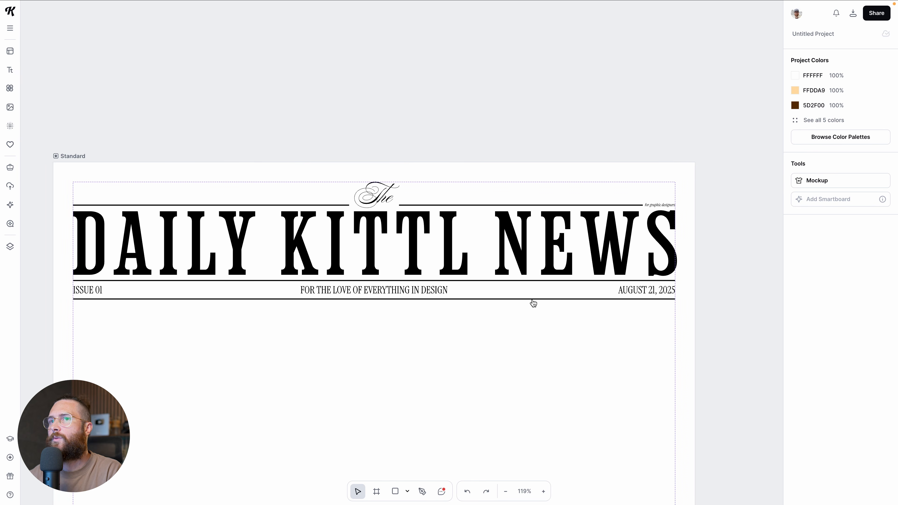
{"action": "left_click", "coordinate": [9, 88]}
{"action": "left_click", "coordinate": [78, 28]}
{"action": "type", "text": "dotted line"}
{"action": "key", "text": "Return"}
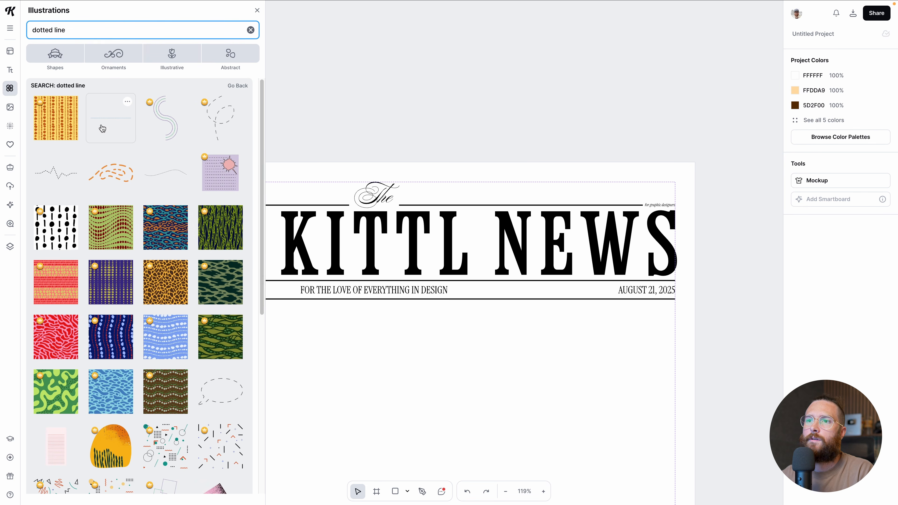
{"action": "left_click", "coordinate": [110, 118]}
{"action": "left_click", "coordinate": [257, 10]}
Recolor the dotted line to black (000000).
{"action": "left_click", "coordinate": [796, 197]}
{"action": "left_click_drag", "start_coordinate": [711, 278], "coordinate": [615, 349]}
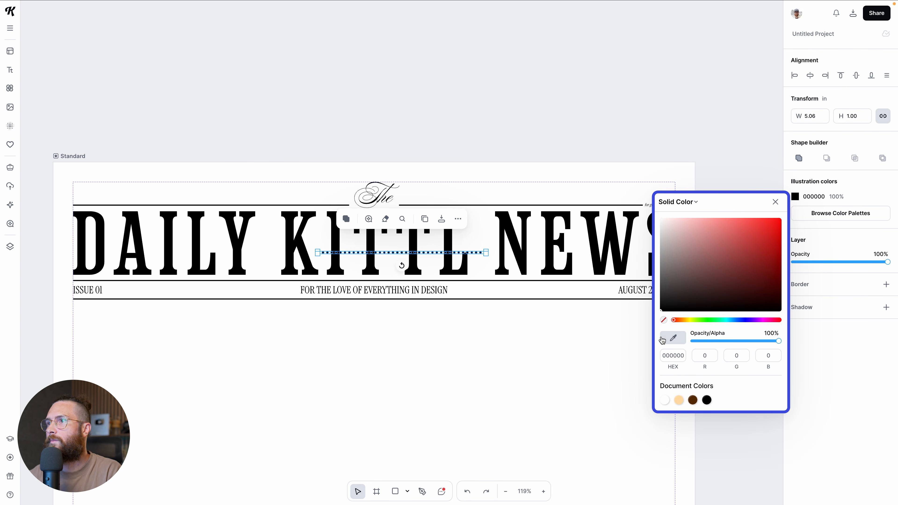
{"action": "left_click", "coordinate": [521, 350]}
Place the dotted line between ISSUE 01 and the slogan, and scale it down to leave gaps at both ends.
{"action": "left_click_drag", "start_coordinate": [436, 253], "coordinate": [246, 289]}
{"action": "scroll", "coordinate": [247, 288], "scroll_direction": "up", "scroll_amount": 3}
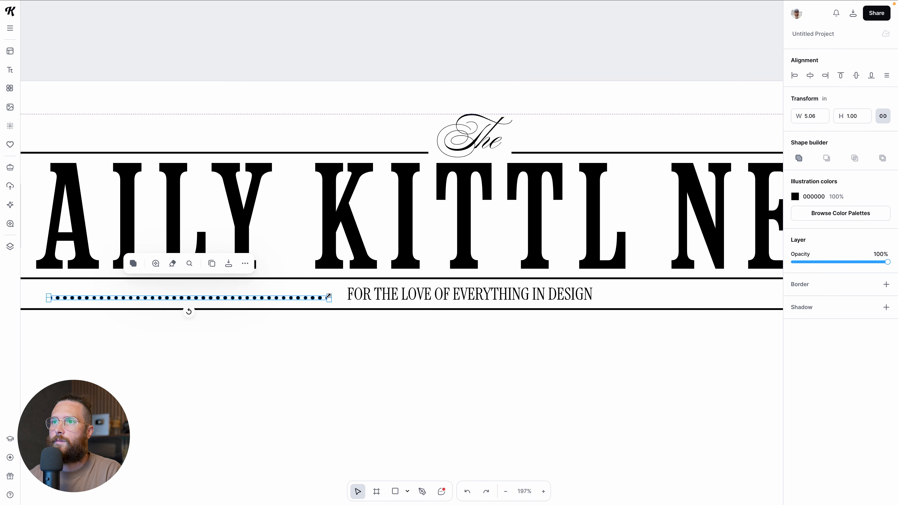
{"action": "left_click_drag", "start_coordinate": [328, 300], "coordinate": [321, 298]}
{"action": "left_click_drag", "start_coordinate": [450, 297], "coordinate": [290, 296]}
{"action": "left_click", "coordinate": [261, 341]}
{"action": "scroll", "coordinate": [262, 341], "scroll_direction": "down", "scroll_amount": 3}
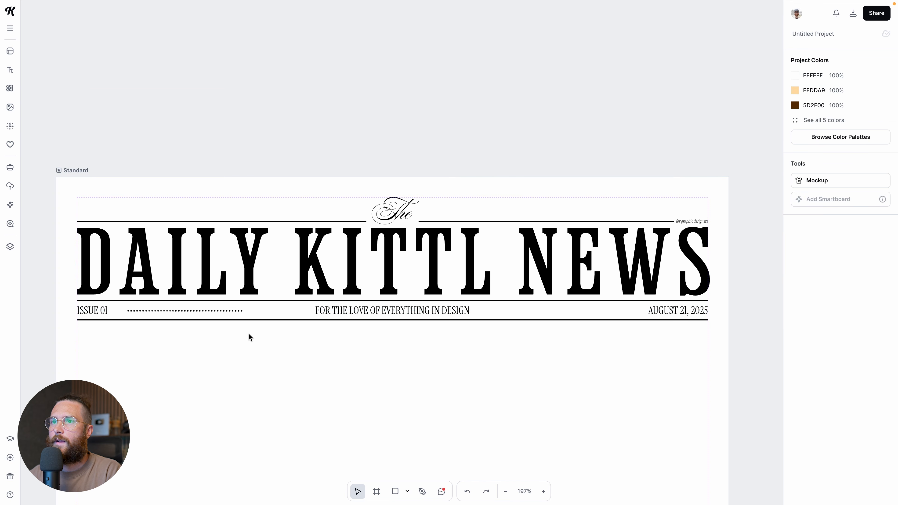
Duplicate the dotted line between the slogan and the date, centering both dotted lines in their gaps.
{"action": "left_click_drag", "start_coordinate": [218, 315], "coordinate": [561, 311]}
{"action": "left_click", "coordinate": [223, 383]}
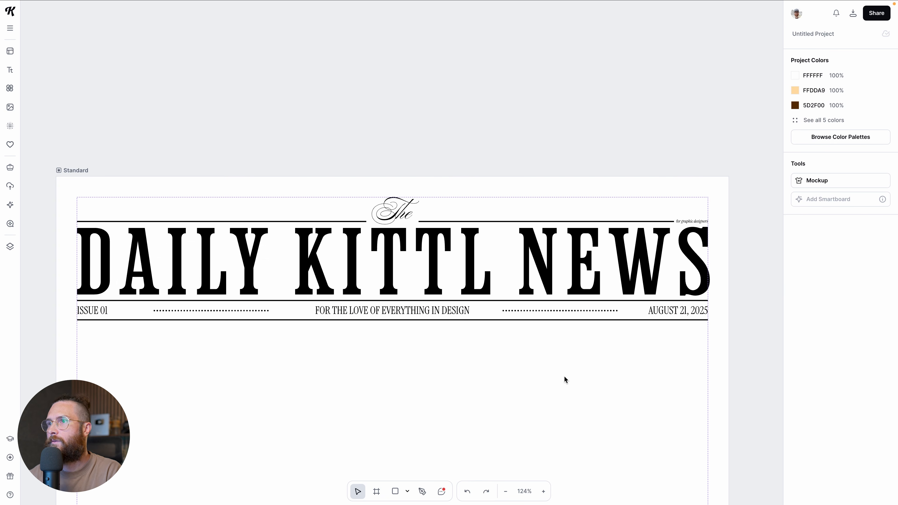
{"action": "left_click", "coordinate": [581, 311]}
{"action": "left_click", "coordinate": [582, 345]}
Compare the masthead with the vintage newspaper references beside the artboard, examining their title areas and dividers.
{"action": "scroll", "coordinate": [583, 362], "scroll_direction": "down", "scroll_amount": 5}
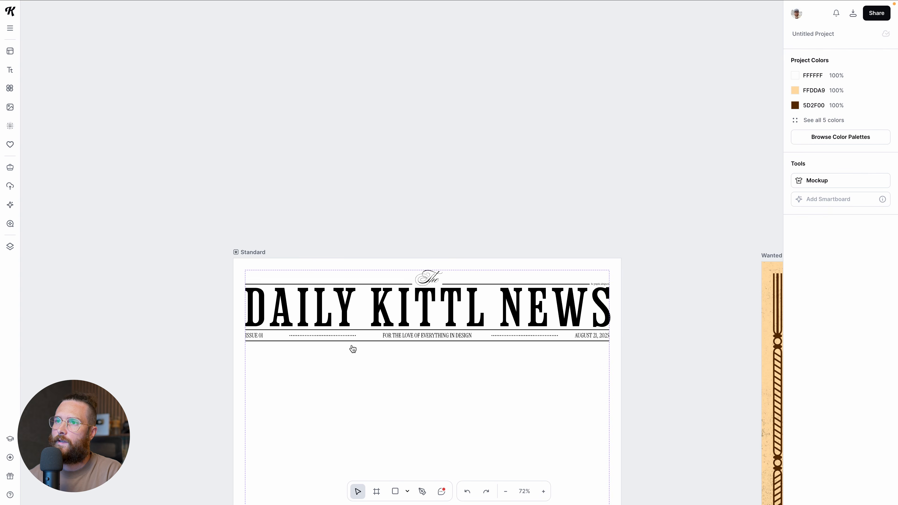
{"action": "scroll", "coordinate": [427, 389], "scroll_direction": "down", "scroll_amount": 5}
{"action": "scroll", "coordinate": [425, 387], "scroll_direction": "right", "scroll_amount": 3}
{"action": "scroll", "coordinate": [404, 262], "scroll_direction": "up", "scroll_amount": 1}
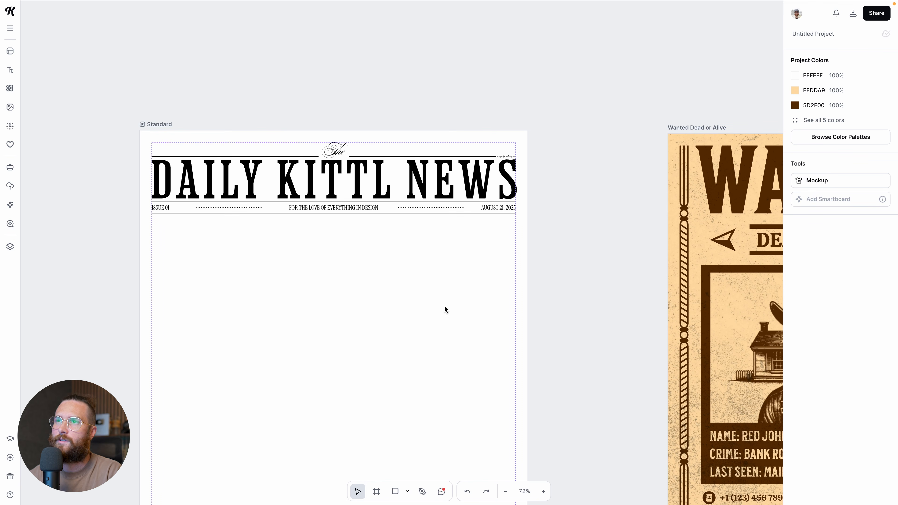
{"action": "scroll", "coordinate": [267, 264], "scroll_direction": "up", "scroll_amount": 2}
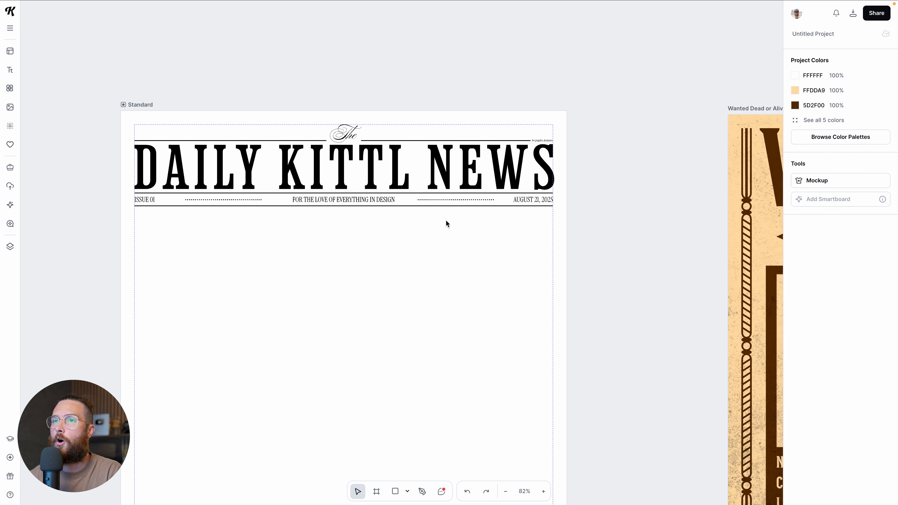
{"action": "scroll", "coordinate": [386, 298], "scroll_direction": "down", "scroll_amount": 1}
{"action": "scroll", "coordinate": [386, 298], "scroll_direction": "down", "scroll_amount": 2}
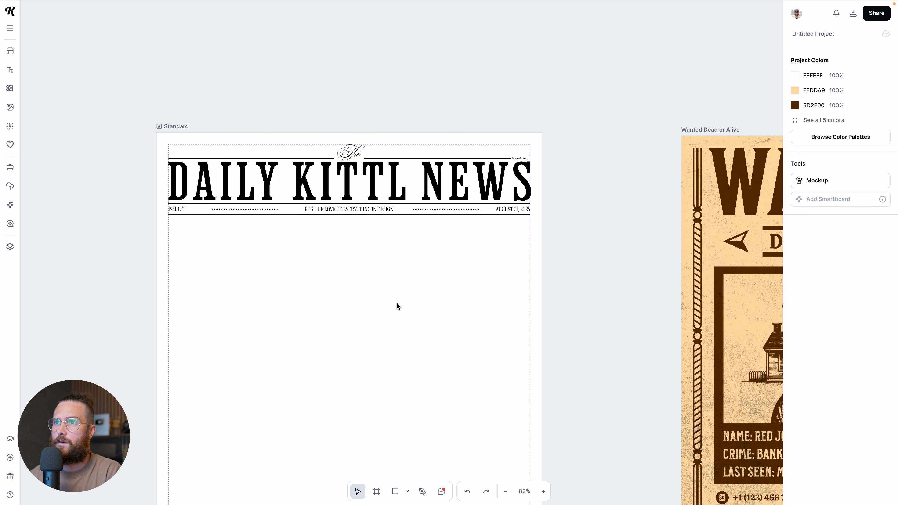
{"action": "scroll", "coordinate": [428, 318], "scroll_direction": "right", "scroll_amount": 10}
{"action": "scroll", "coordinate": [429, 317], "scroll_direction": "down", "scroll_amount": 5}
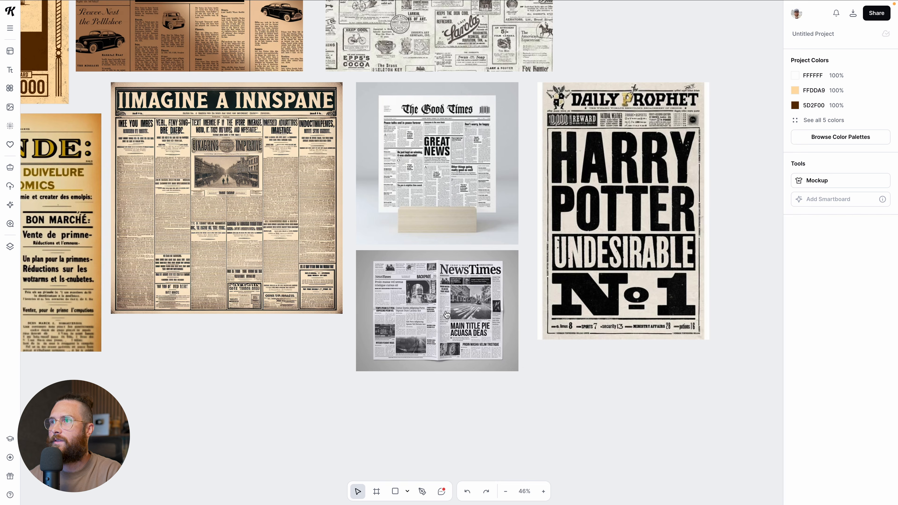
{"action": "scroll", "coordinate": [361, 106], "scroll_direction": "up", "scroll_amount": 2}
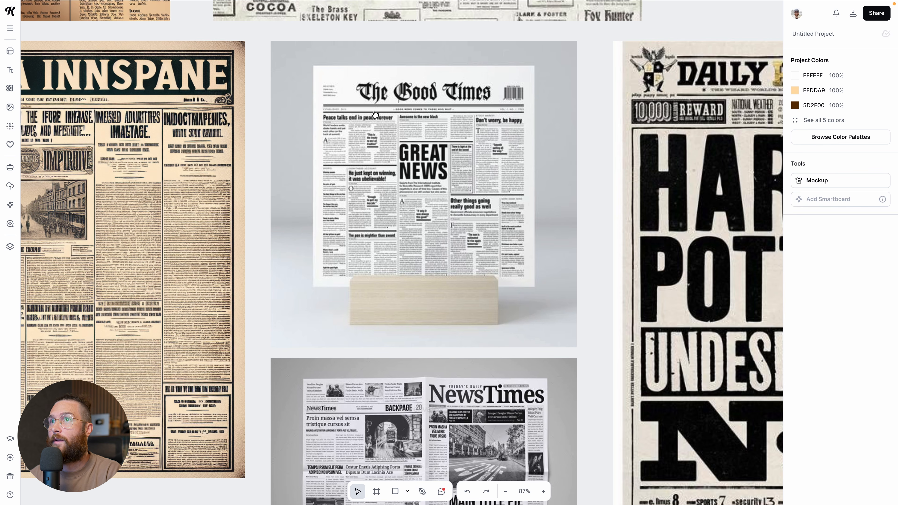
{"action": "scroll", "coordinate": [254, 187], "scroll_direction": "down", "scroll_amount": 5}
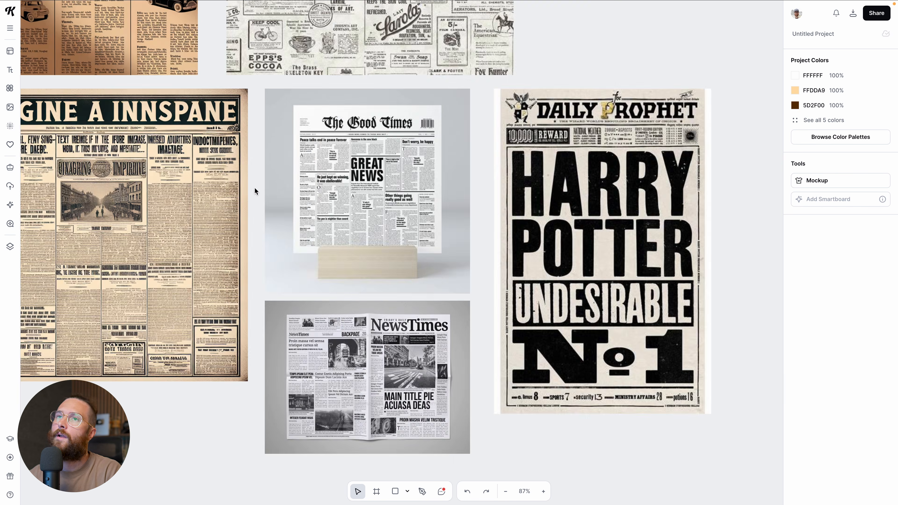
{"action": "scroll", "coordinate": [254, 187], "scroll_direction": "left", "scroll_amount": 12}
{"action": "scroll", "coordinate": [256, 193], "scroll_direction": "up", "scroll_amount": 4}
{"action": "scroll", "coordinate": [140, 167], "scroll_direction": "up", "scroll_amount": 2}
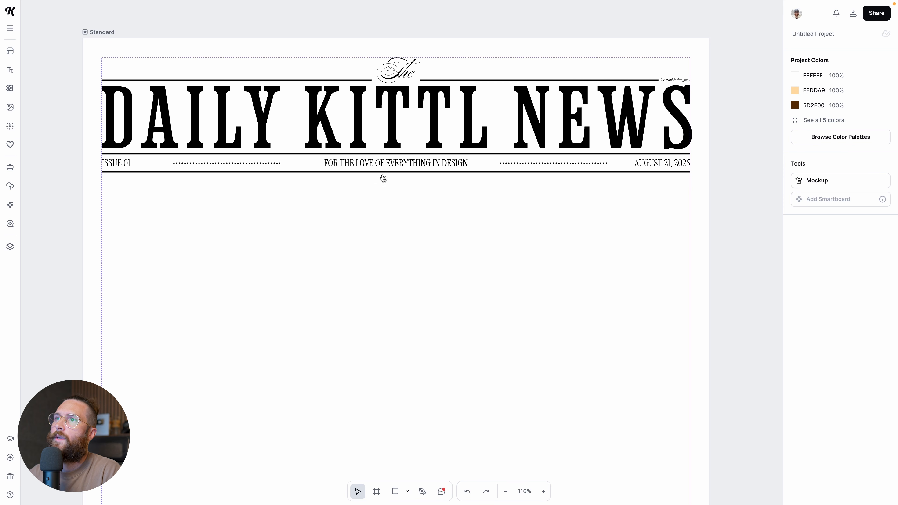
Replace the lower rule beneath the slogan line with the Ornate Lines ornament that has a central diamond between two dots.
{"action": "left_click", "coordinate": [377, 180]}
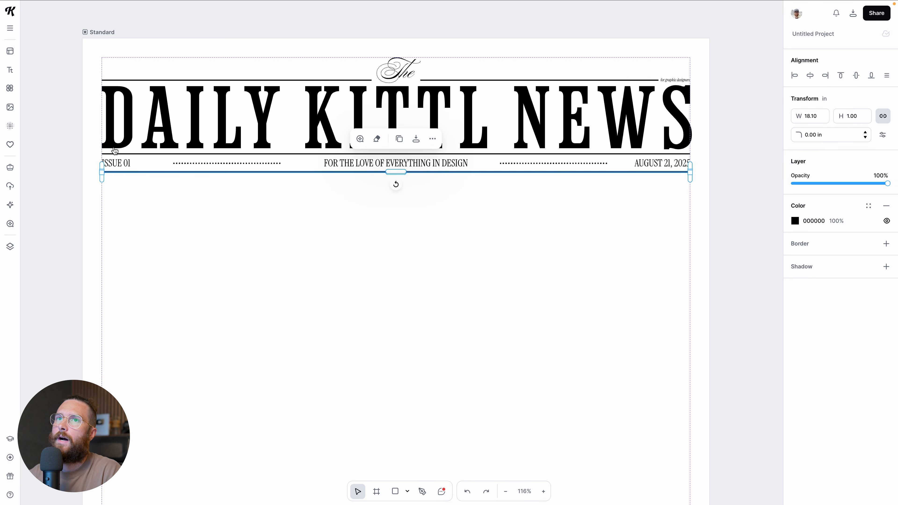
{"action": "left_click", "coordinate": [11, 88]}
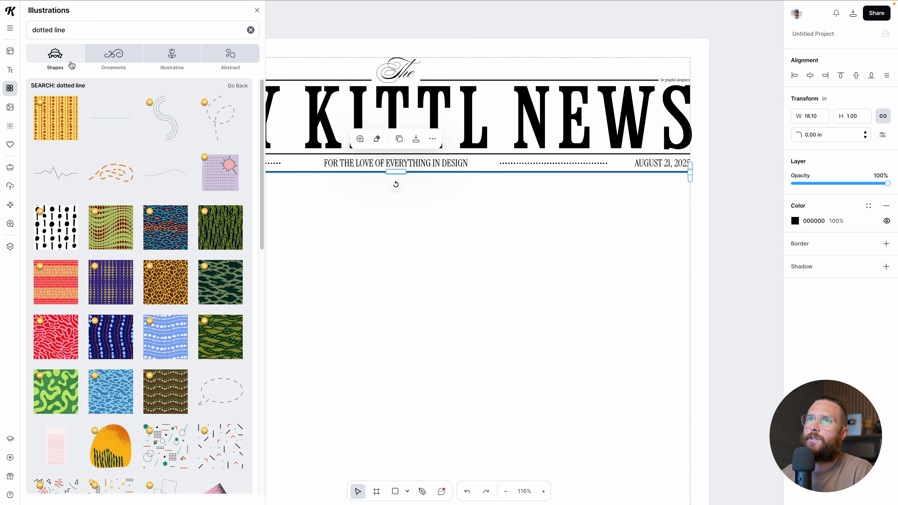
{"action": "left_click", "coordinate": [117, 59]}
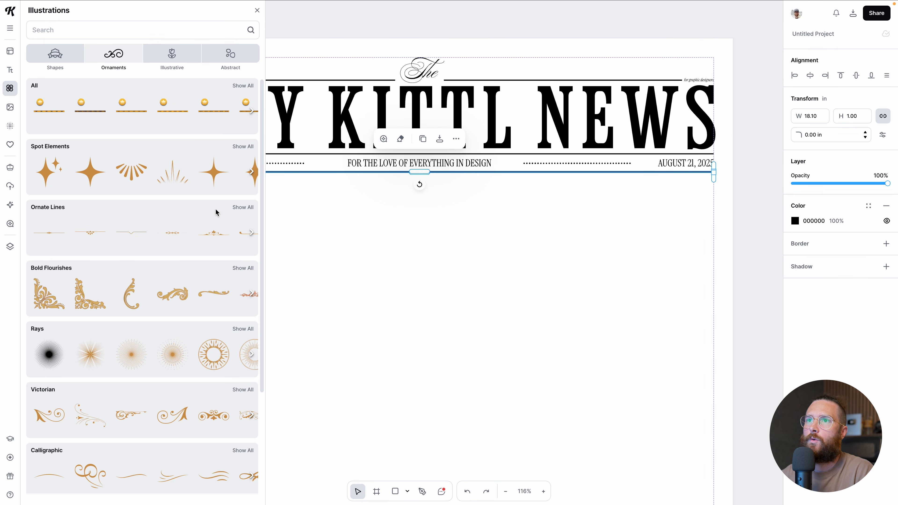
{"action": "left_click", "coordinate": [235, 208]}
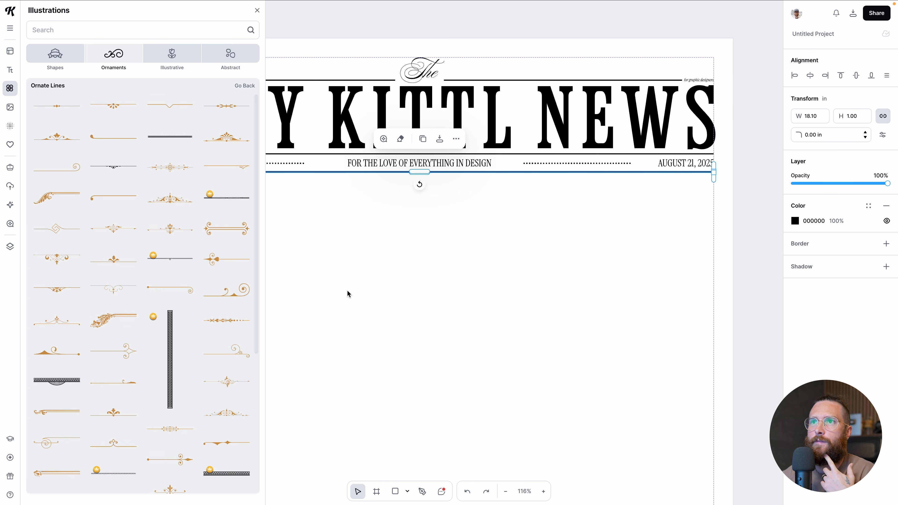
{"action": "scroll", "coordinate": [347, 293], "scroll_direction": "left", "scroll_amount": 2}
{"action": "mouse_move", "coordinate": [69, 115]}
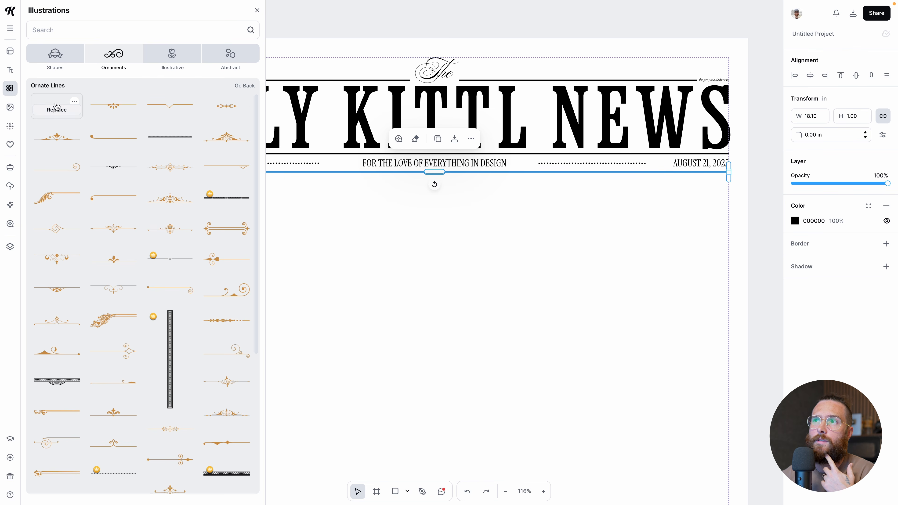
{"action": "left_click", "coordinate": [48, 111]}
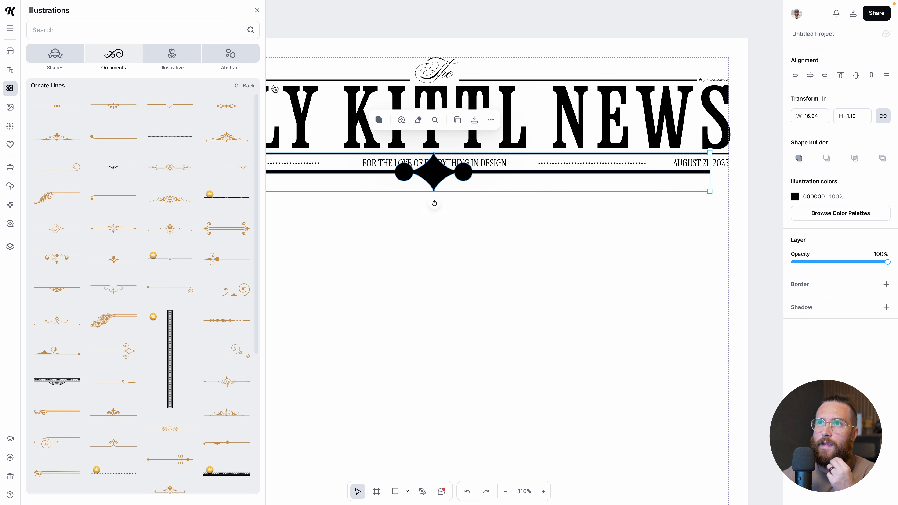
{"action": "left_click", "coordinate": [258, 11]}
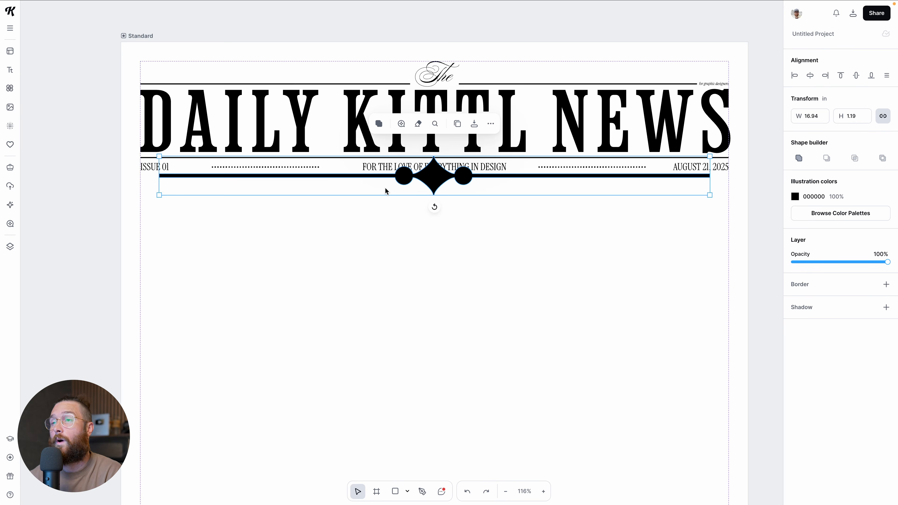
Scale the diamond ornament down to 3.12 in wide and center it just beneath the slogan.
{"action": "scroll", "coordinate": [505, 226], "scroll_direction": "up", "scroll_amount": 2}
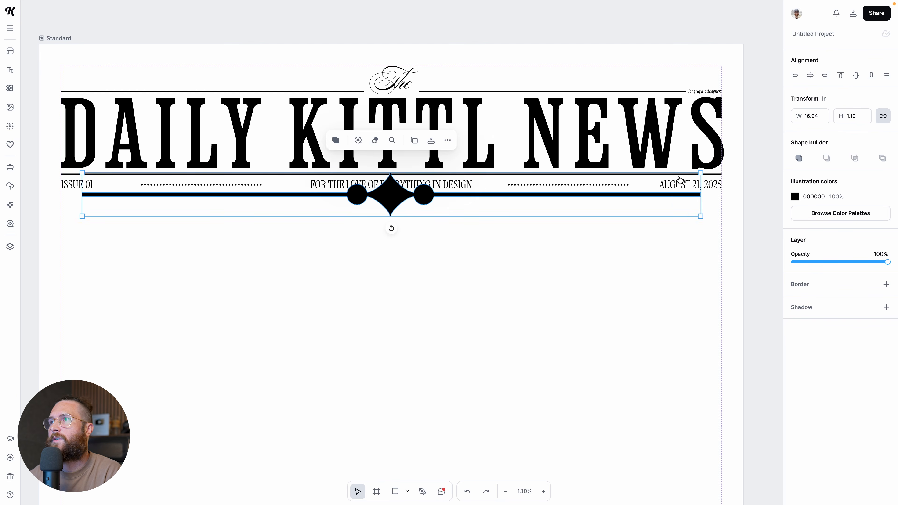
{"action": "left_click_drag", "start_coordinate": [700, 173], "coordinate": [449, 197]}
{"action": "left_click_drag", "start_coordinate": [392, 198], "coordinate": [391, 201]}
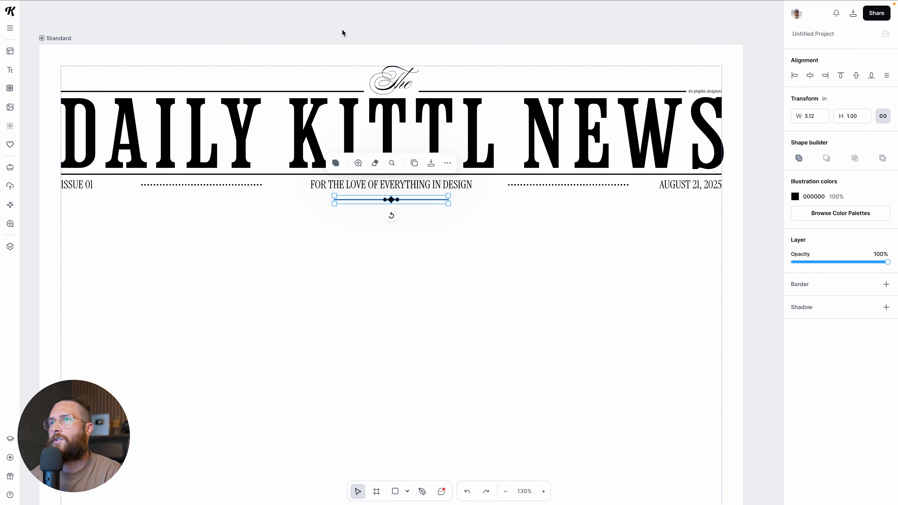
{"action": "scroll", "coordinate": [389, 244], "scroll_direction": "up", "scroll_amount": 1}
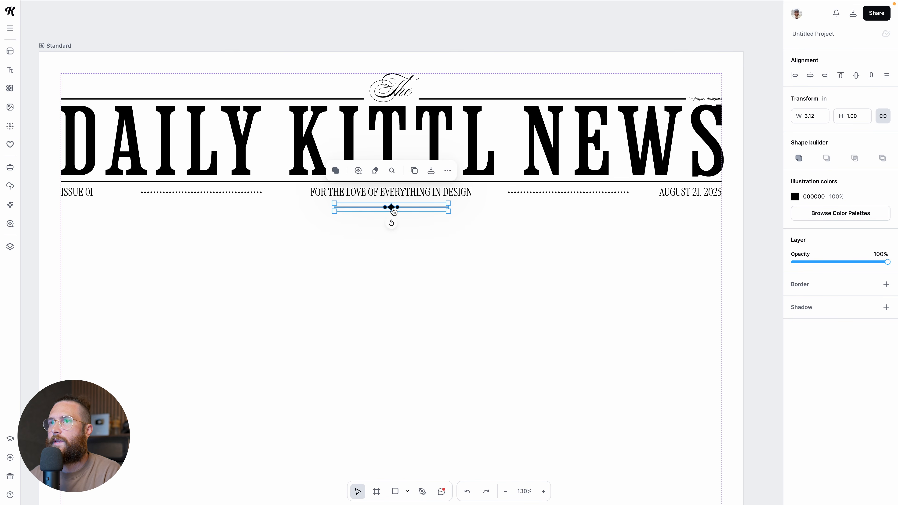
Duplicate the diamond ornament twice toward the left margin, joining the copies end to end in one line.
{"action": "left_click_drag", "start_coordinate": [393, 211], "coordinate": [174, 212]}
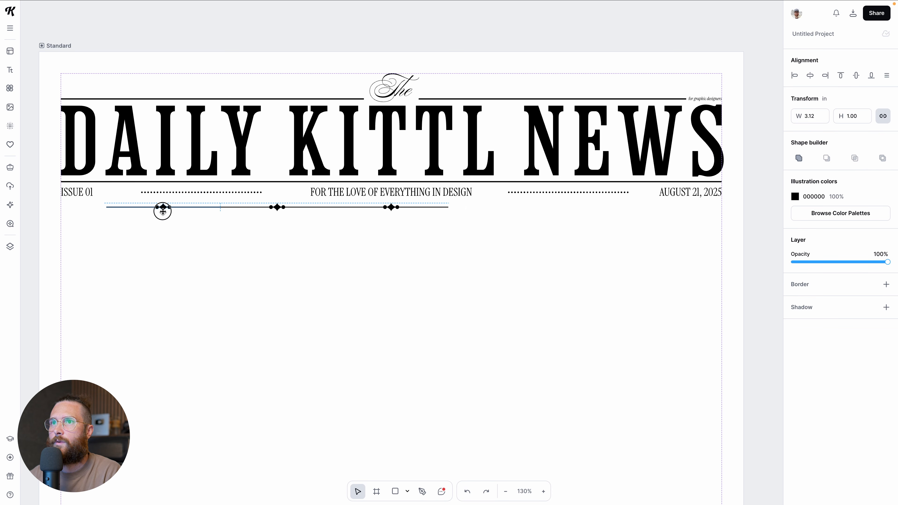
{"action": "left_click_drag", "start_coordinate": [163, 212], "coordinate": [129, 190]}
{"action": "scroll", "coordinate": [192, 229], "scroll_direction": "up", "scroll_amount": 5}
{"action": "left_click", "coordinate": [284, 243]}
{"action": "scroll", "coordinate": [351, 253], "scroll_direction": "down", "scroll_amount": 5}
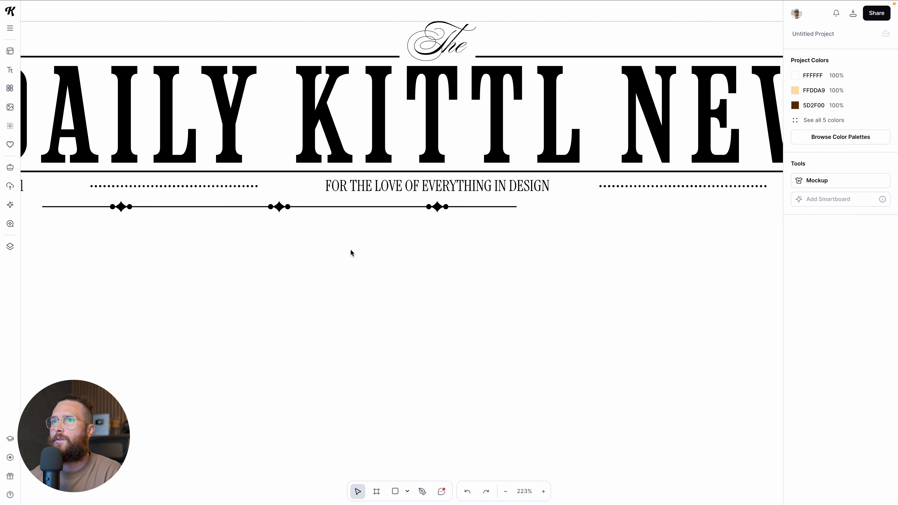
Duplicate the centered diamond ornament twice toward the right margin, butting each copy against the previous one.
{"action": "left_click", "coordinate": [326, 220]}
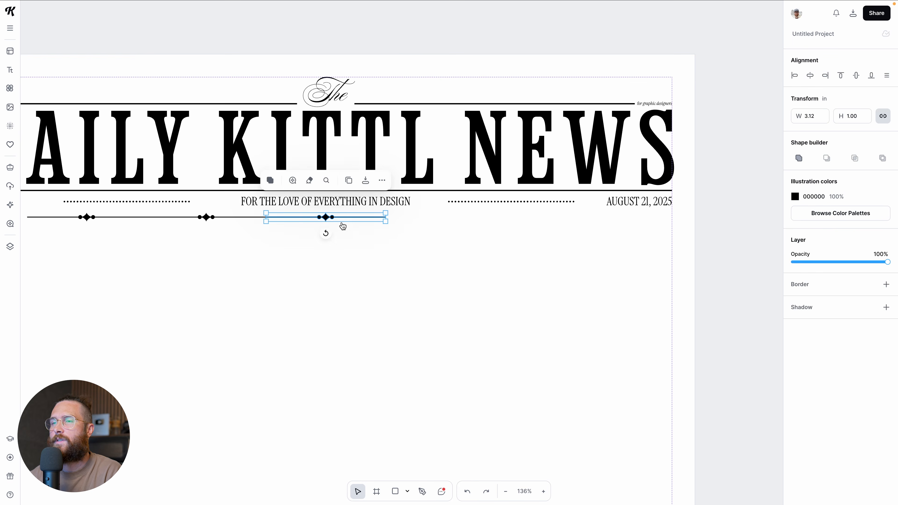
{"action": "scroll", "coordinate": [327, 223], "scroll_direction": "up", "scroll_amount": 3}
{"action": "left_click_drag", "start_coordinate": [316, 220], "coordinate": [530, 220]}
{"action": "scroll", "coordinate": [531, 222], "scroll_direction": "right", "scroll_amount": 3}
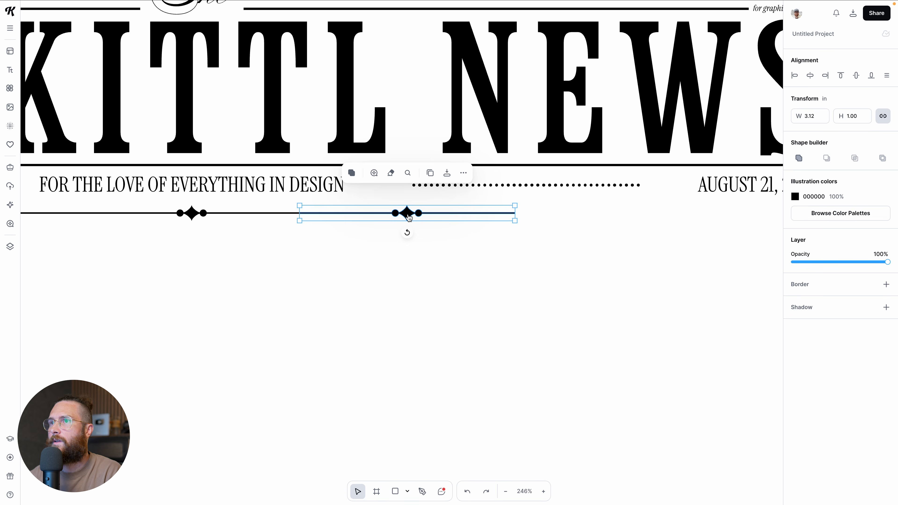
{"action": "left_click_drag", "start_coordinate": [415, 217], "coordinate": [624, 215], "text": "alt"}
{"action": "left_click", "coordinate": [596, 262]}
{"action": "scroll", "coordinate": [595, 262], "scroll_direction": "down", "scroll_amount": 5}
{"action": "scroll", "coordinate": [593, 265], "scroll_direction": "down", "scroll_amount": 1}
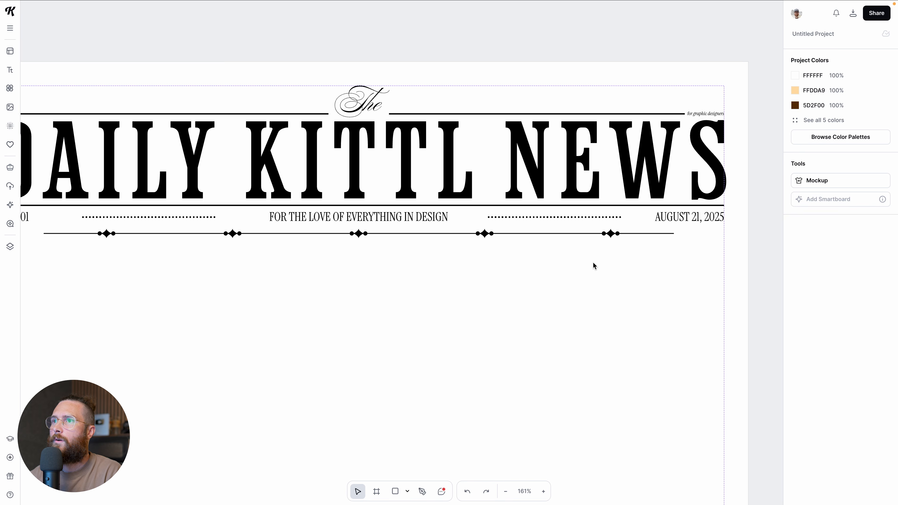
Select all five diamond ornaments and unite them into a single shape.
{"action": "left_click_drag", "start_coordinate": [616, 266], "coordinate": [93, 236]}
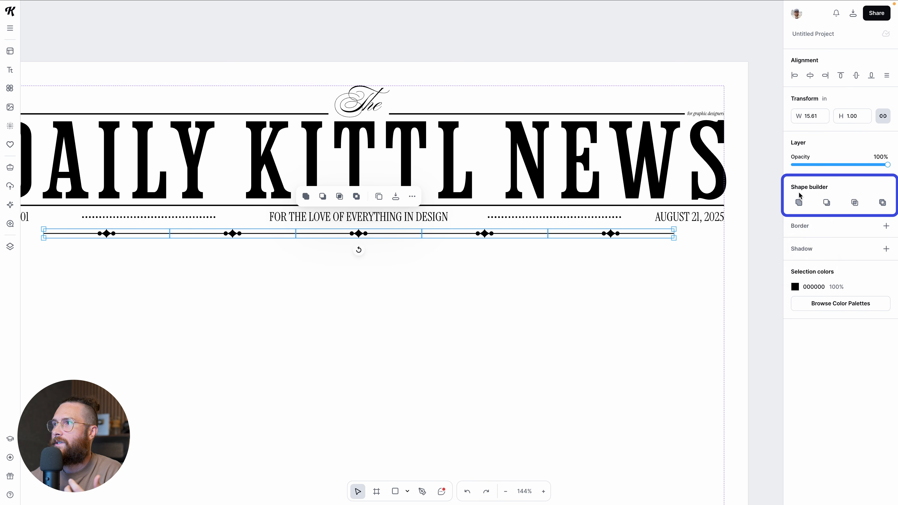
{"action": "left_click", "coordinate": [799, 209]}
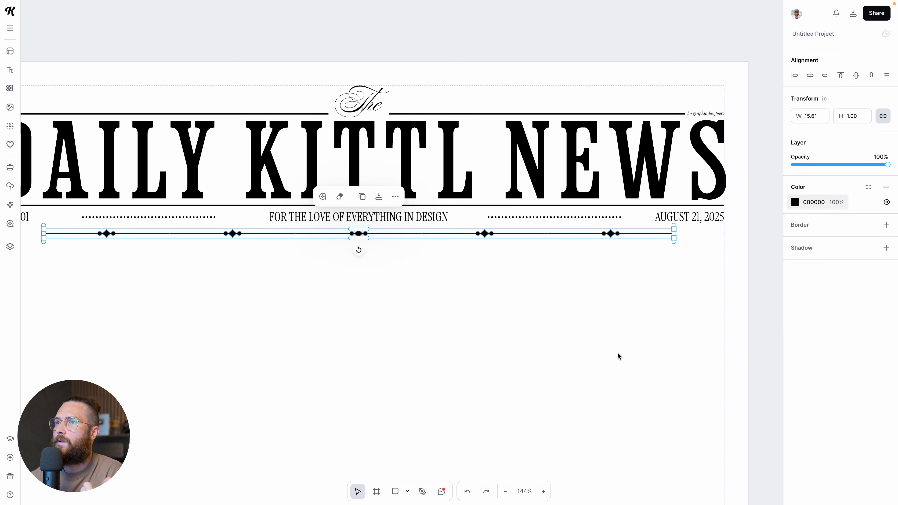
{"action": "left_click", "coordinate": [357, 287]}
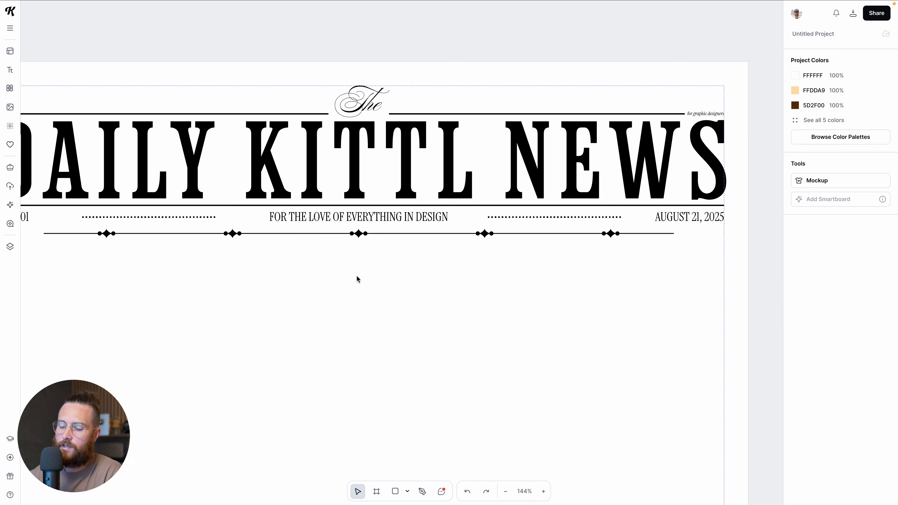
Try moving the united divider slightly down and to the right, and undo the move.
{"action": "left_click", "coordinate": [358, 233]}
{"action": "left_click", "coordinate": [364, 254]}
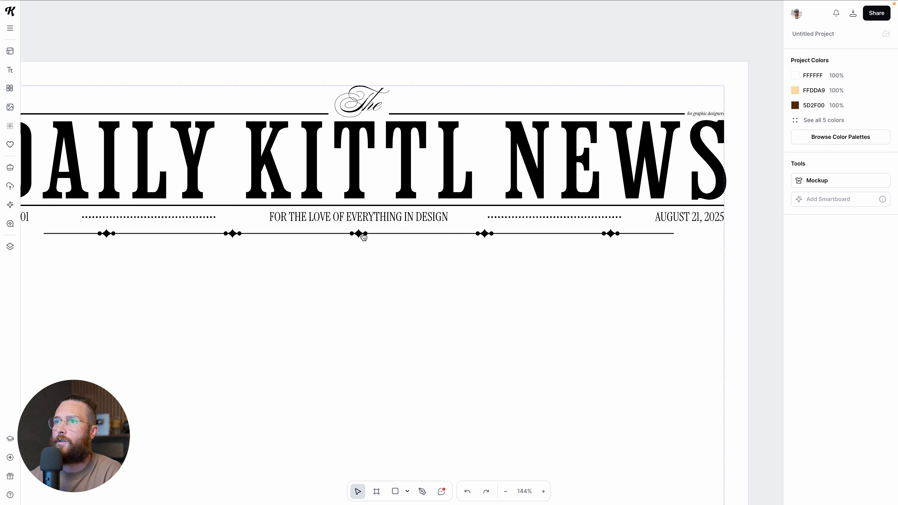
{"action": "left_click_drag", "start_coordinate": [362, 234], "coordinate": [391, 251]}
{"action": "left_click", "coordinate": [469, 313]}
{"action": "key", "text": "ctrl+z"}
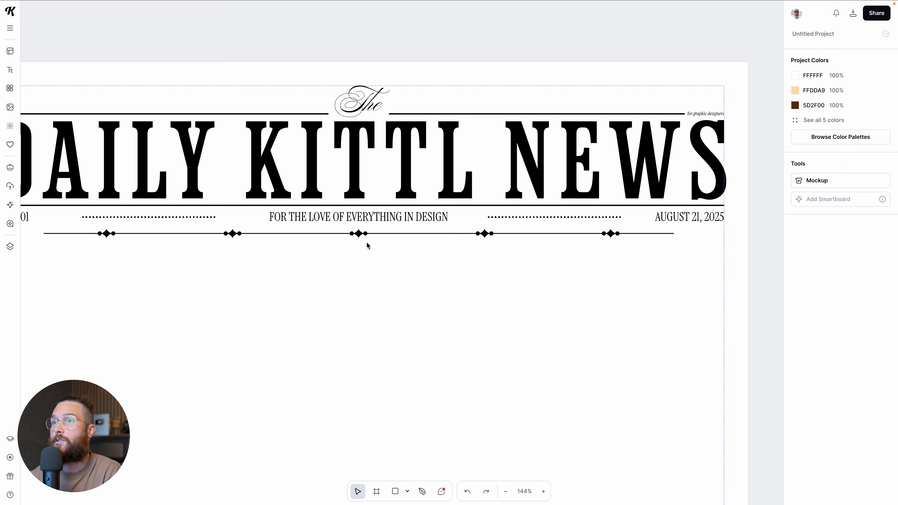
Scale the ornamental divider up to about 18.08 in wide so it spans the poster from margin to margin.
{"action": "left_click", "coordinate": [364, 243]}
{"action": "scroll", "coordinate": [474, 314], "scroll_direction": "down", "scroll_amount": 2}
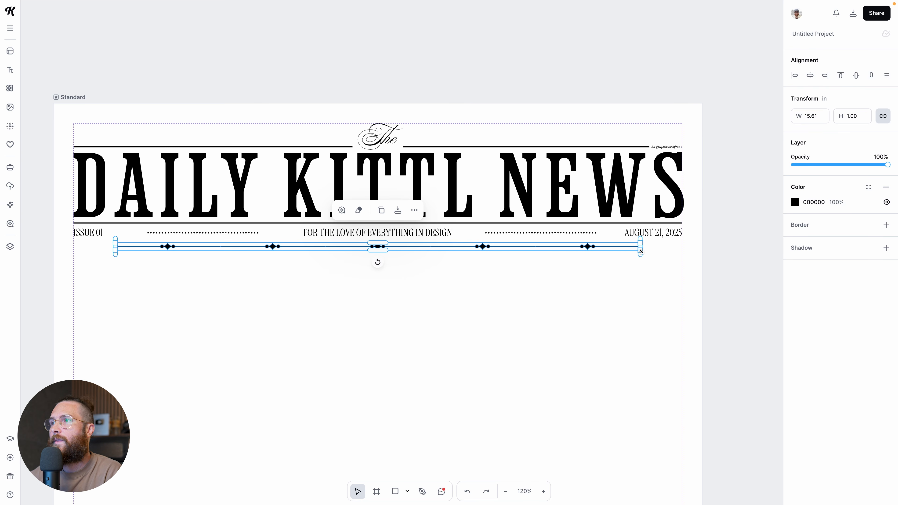
{"action": "left_click_drag", "start_coordinate": [642, 251], "coordinate": [674, 257]}
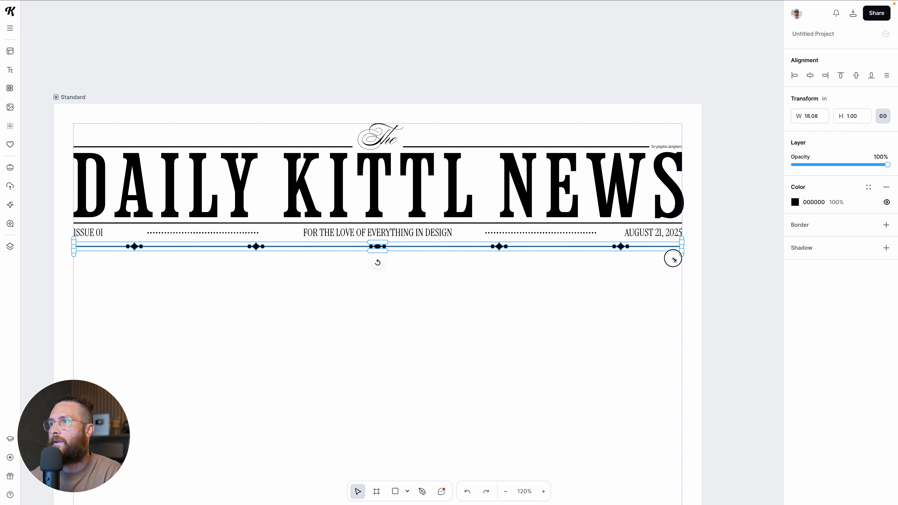
{"action": "left_click", "coordinate": [657, 276]}
{"action": "scroll", "coordinate": [656, 274], "scroll_direction": "up", "scroll_amount": 3}
{"action": "scroll", "coordinate": [656, 275], "scroll_direction": "down", "scroll_amount": 5}
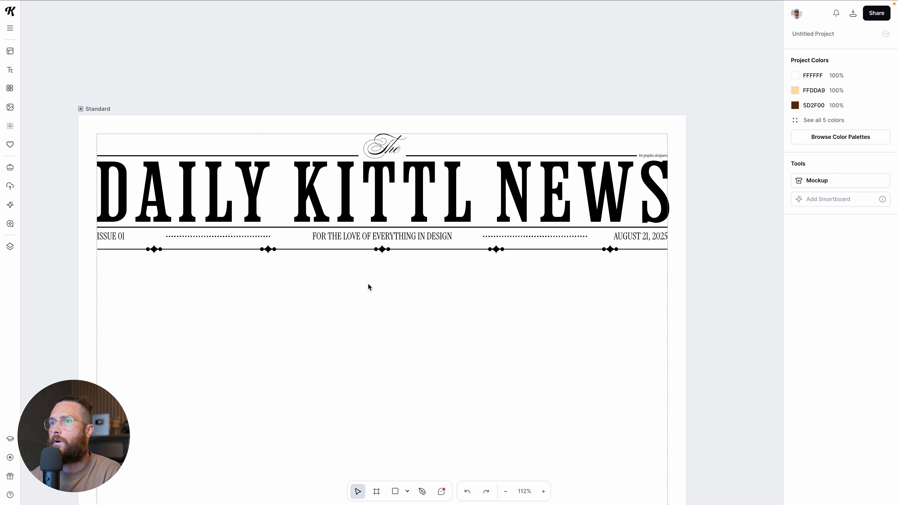
Select the issue, slogan and date line with both dotted separators and nudge it slightly down toward the divider.
{"action": "scroll", "coordinate": [367, 283], "scroll_direction": "down", "scroll_amount": 1}
{"action": "left_click_drag", "start_coordinate": [359, 263], "coordinate": [348, 307]}
{"action": "left_click_drag", "start_coordinate": [65, 283], "coordinate": [713, 282]}
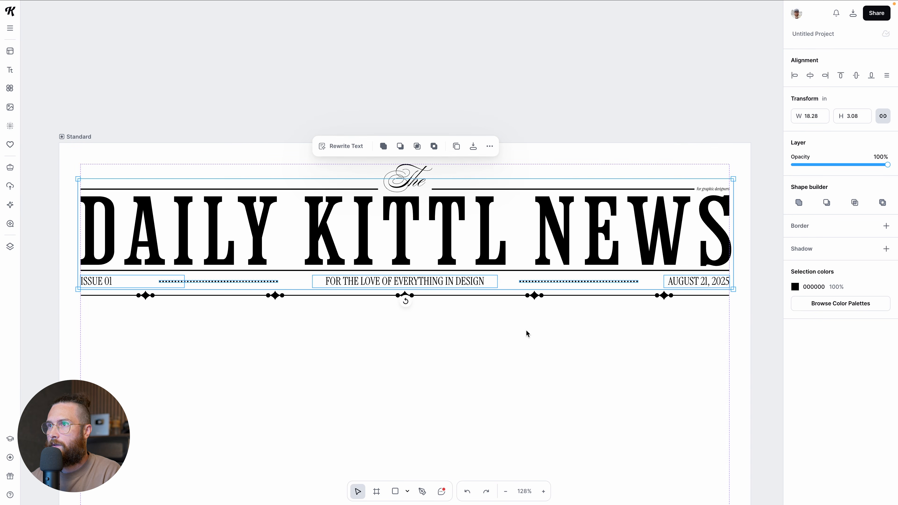
{"action": "left_click", "coordinate": [486, 233], "text": "shift"}
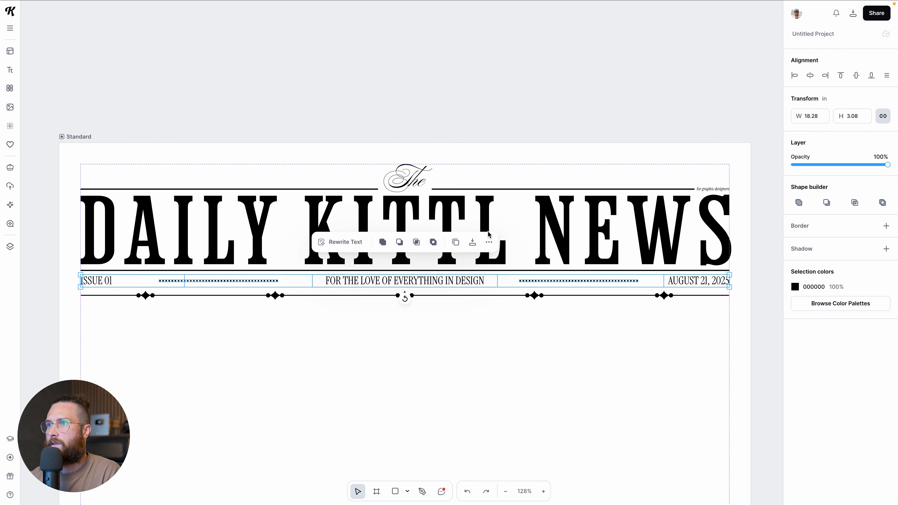
{"action": "key", "text": "Down"}
{"action": "key", "text": "Down"}
{"action": "key", "text": "Down"}
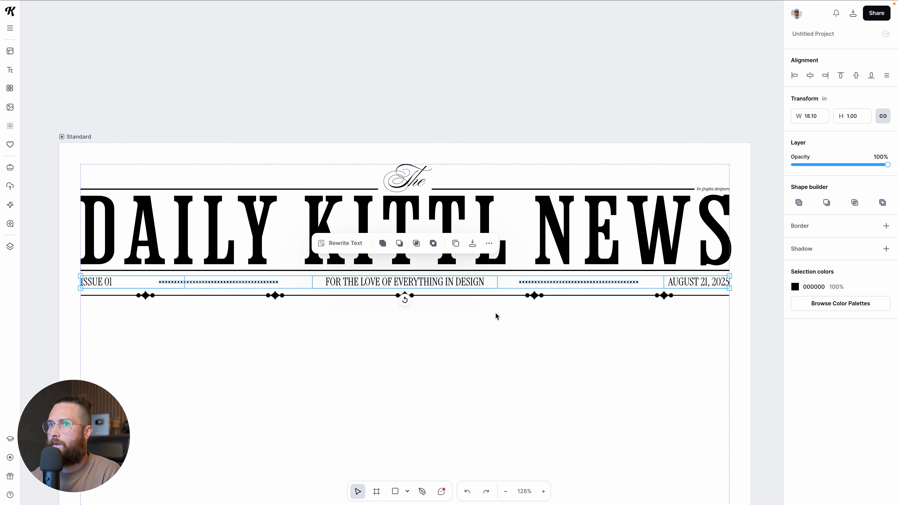
{"action": "key", "text": "Up"}
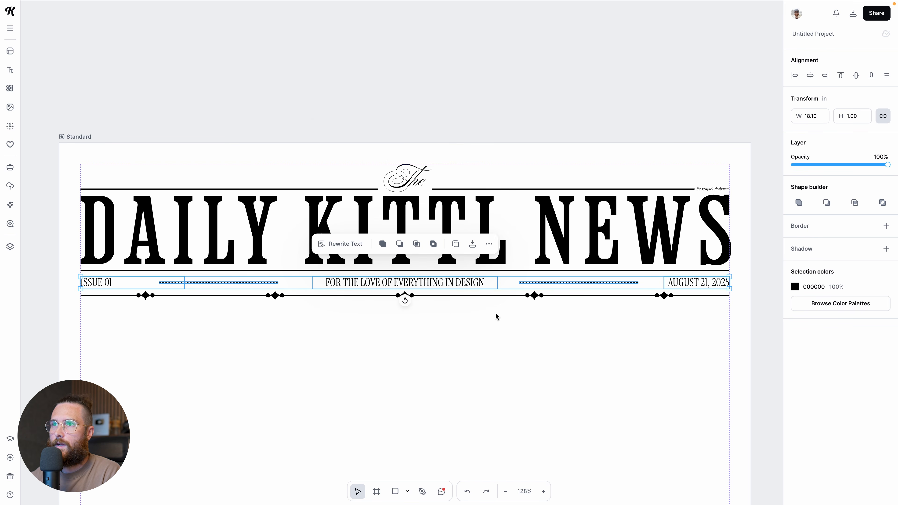
{"action": "left_click", "coordinate": [514, 359]}
{"action": "scroll", "coordinate": [514, 359], "scroll_direction": "down", "scroll_amount": 5}
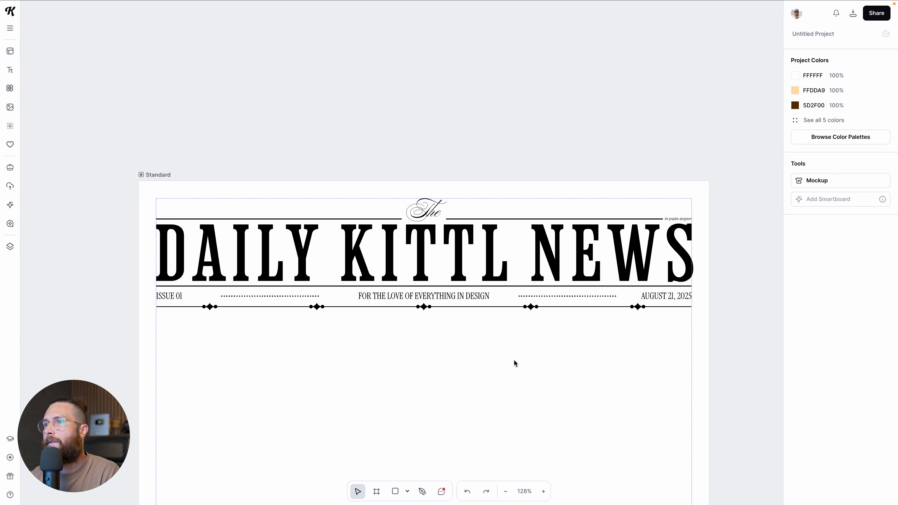
Draw a small rectangle about 2.06 by 1.10 in below the divider near the left margin.
{"action": "scroll", "coordinate": [517, 368], "scroll_direction": "down", "scroll_amount": 2}
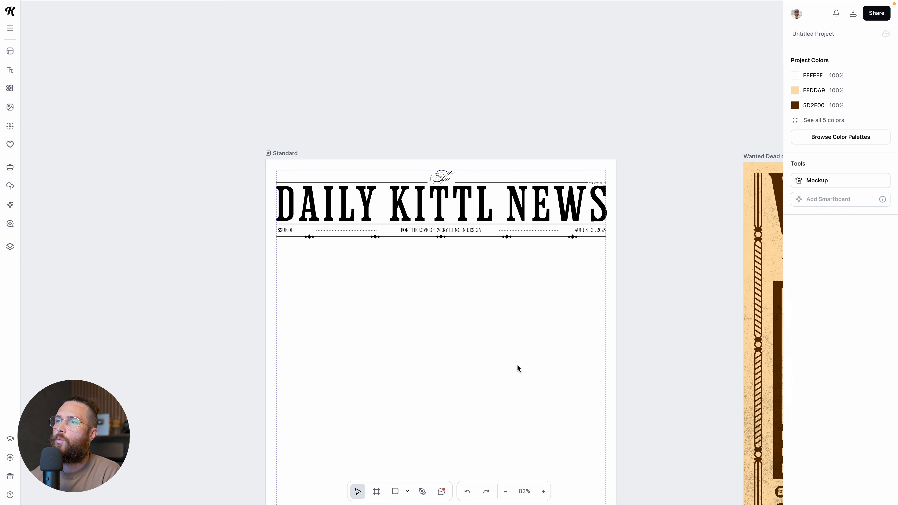
{"action": "scroll", "coordinate": [517, 367], "scroll_direction": "down", "scroll_amount": 4}
{"action": "scroll", "coordinate": [517, 366], "scroll_direction": "up", "scroll_amount": 2}
{"action": "scroll", "coordinate": [517, 368], "scroll_direction": "down", "scroll_amount": 3}
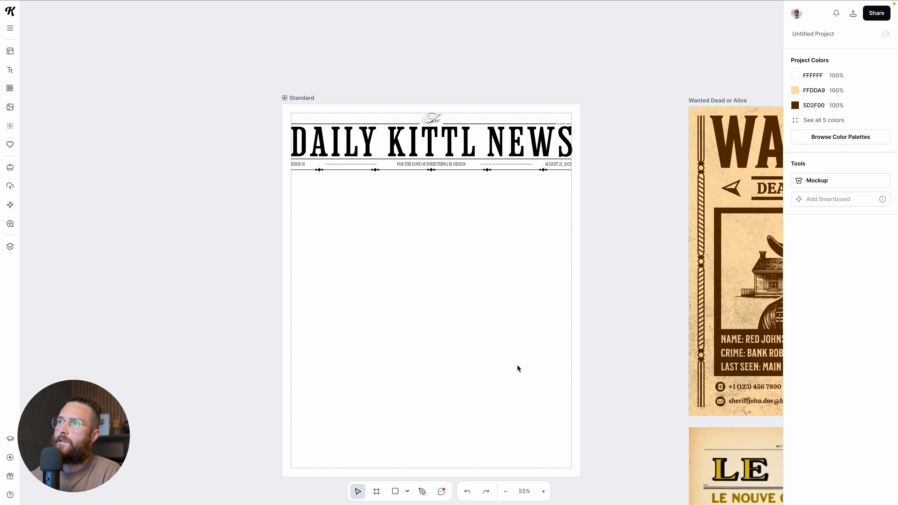
{"action": "scroll", "coordinate": [517, 368], "scroll_direction": "right", "scroll_amount": 3}
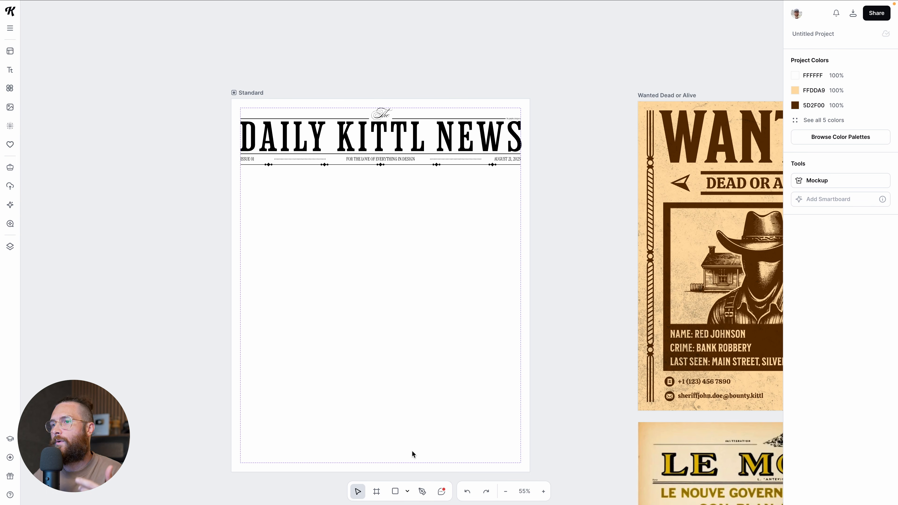
{"action": "scroll", "coordinate": [411, 450], "scroll_direction": "up", "scroll_amount": 3}
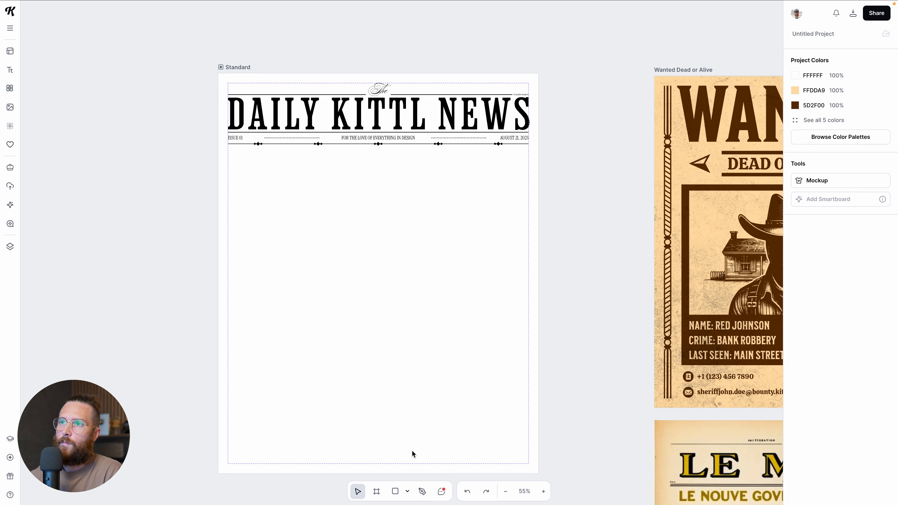
{"action": "left_click", "coordinate": [396, 492]}
{"action": "scroll", "coordinate": [236, 173], "scroll_direction": "up", "scroll_amount": 3}
{"action": "left_click_drag", "start_coordinate": [223, 132], "coordinate": [276, 160]}
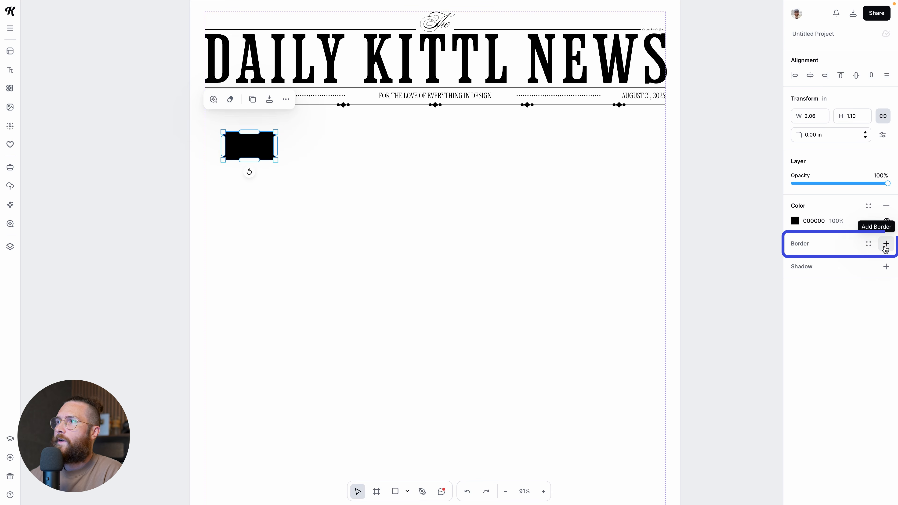
Add a black border of weight 2 to the rectangle and remove its fill.
{"action": "left_click", "coordinate": [886, 246]}
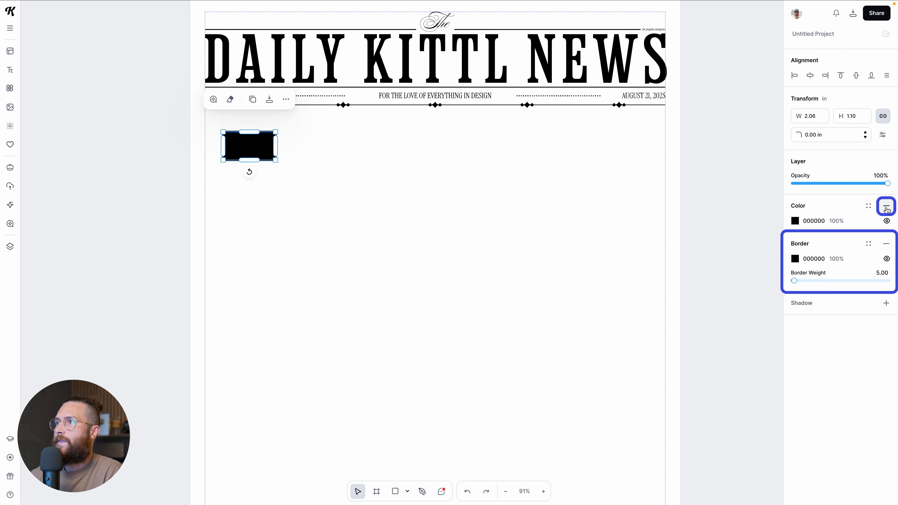
{"action": "left_click", "coordinate": [886, 208]}
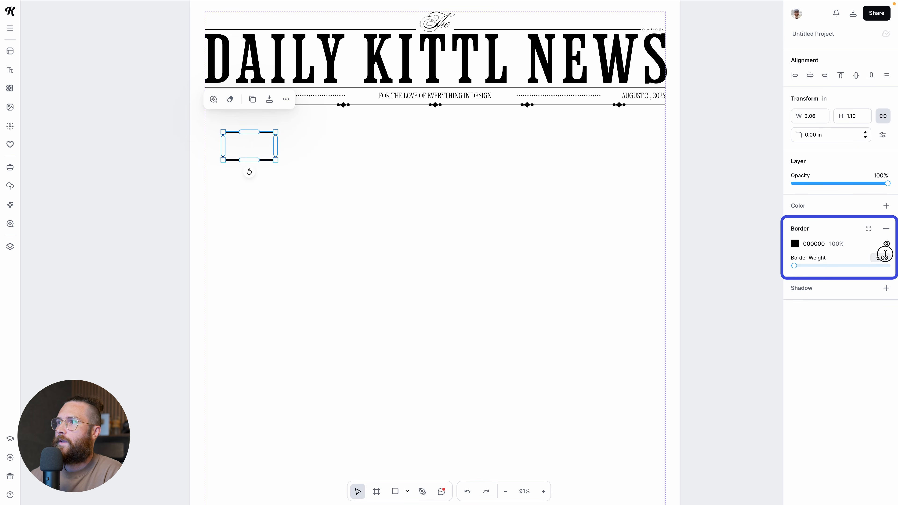
{"action": "type", "text": "2"}
{"action": "key", "text": "Return"}
{"action": "left_click", "coordinate": [437, 313]}
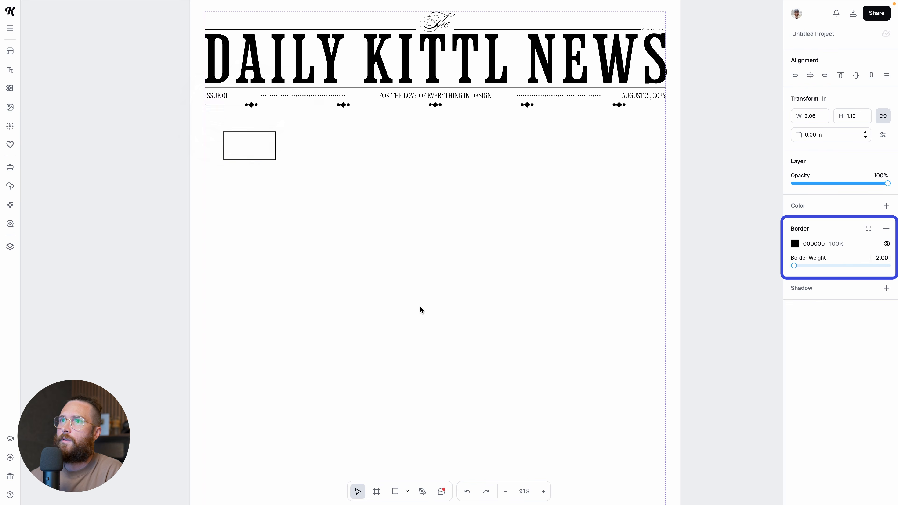
Place the outlined box against the left margin just below the divider and enlarge it to about 5.49 by 2.25 in.
{"action": "scroll", "coordinate": [279, 172], "scroll_direction": "up", "scroll_amount": 3}
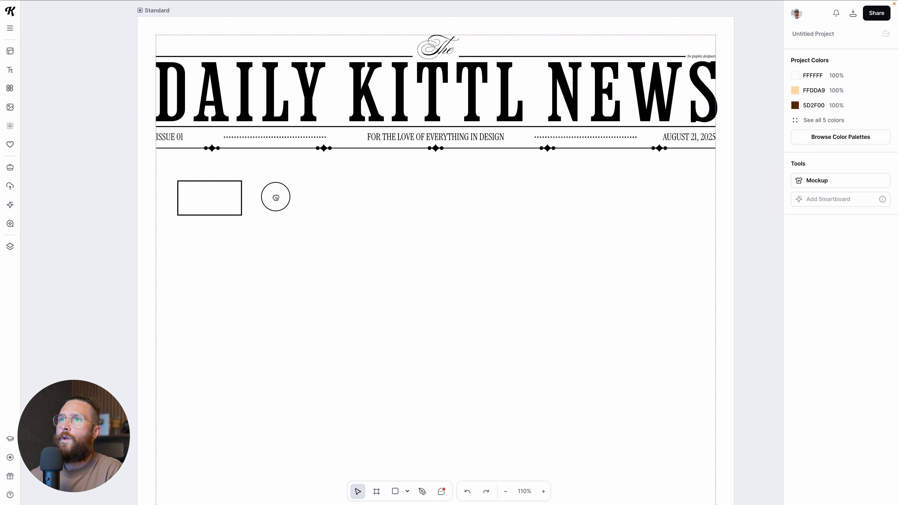
{"action": "left_click_drag", "start_coordinate": [230, 220], "coordinate": [317, 196]}
{"action": "left_click_drag", "start_coordinate": [233, 202], "coordinate": [233, 239]}
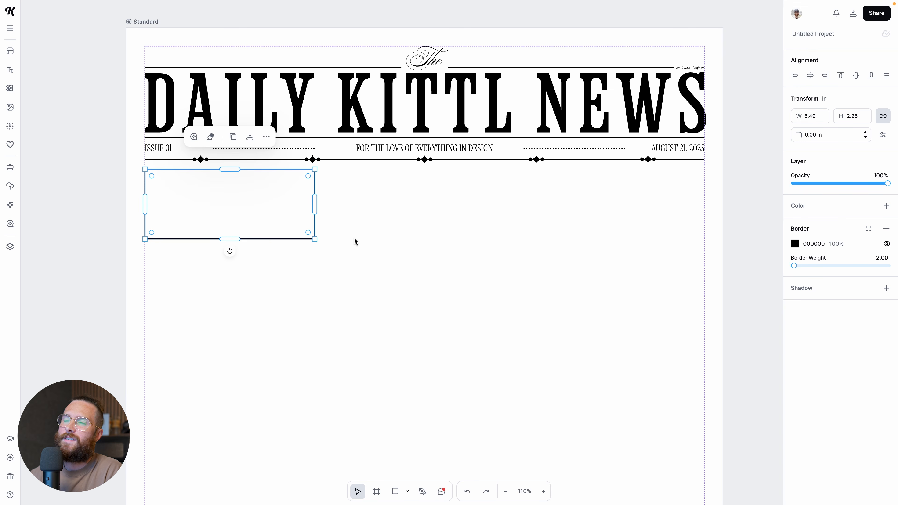
Duplicate the outlined box to its right and narrow the copy to about half the original width.
{"action": "scroll", "coordinate": [402, 262], "scroll_direction": "down", "scroll_amount": 2}
{"action": "left_click_drag", "start_coordinate": [189, 244], "coordinate": [354, 254], "text": "alt"}
{"action": "left_click_drag", "start_coordinate": [490, 215], "coordinate": [429, 214]}
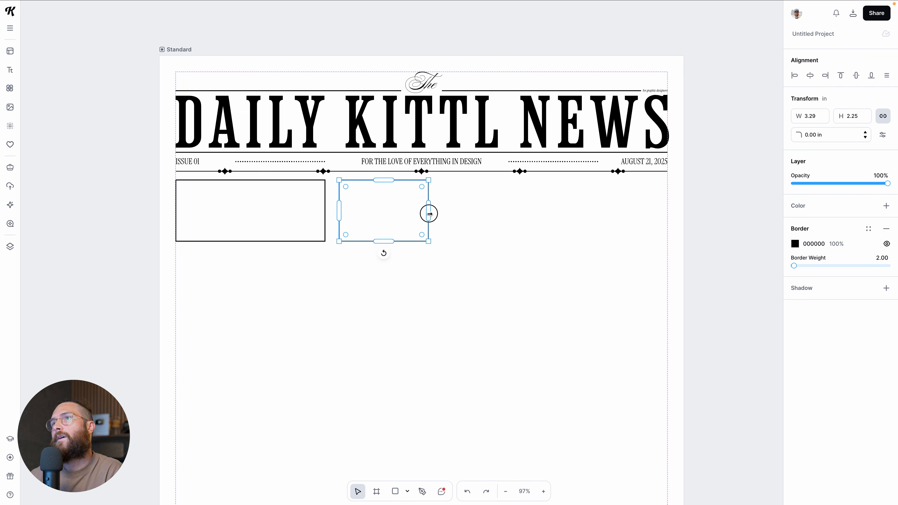
{"action": "key", "text": "ctrl+z"}
{"action": "left_click_drag", "start_coordinate": [489, 212], "coordinate": [412, 207]}
Duplicate the narrowed box to its right in the same row.
{"action": "left_click_drag", "start_coordinate": [395, 242], "coordinate": [481, 241]}
{"action": "left_click", "coordinate": [489, 245]}
{"action": "scroll", "coordinate": [489, 245], "scroll_direction": "right", "scroll_amount": 2}
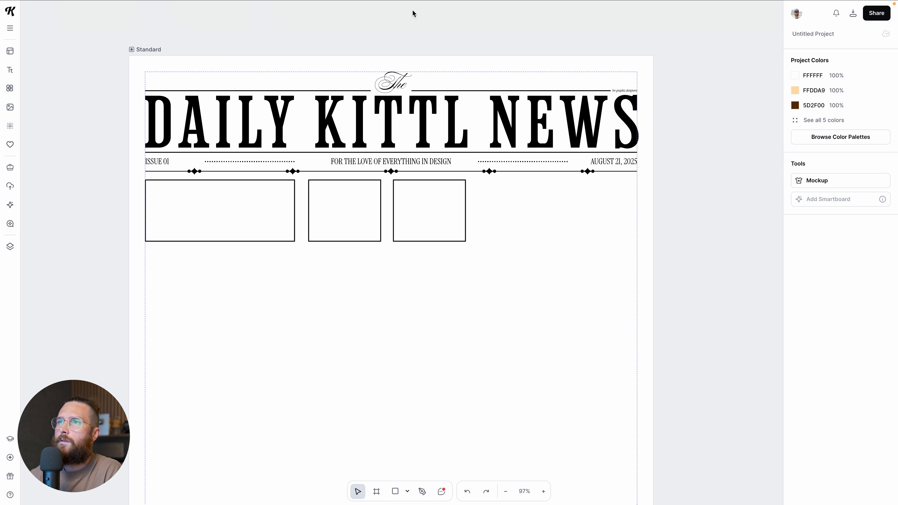
Widen the third box slightly and duplicate it to the right as the fourth box in the row.
{"action": "left_click", "coordinate": [462, 215]}
{"action": "left_click_drag", "start_coordinate": [466, 211], "coordinate": [478, 209]}
{"action": "left_click_drag", "start_coordinate": [411, 242], "coordinate": [501, 245]}
{"action": "left_click", "coordinate": [463, 242], "text": "shift"}
{"action": "left_click", "coordinate": [424, 265]}
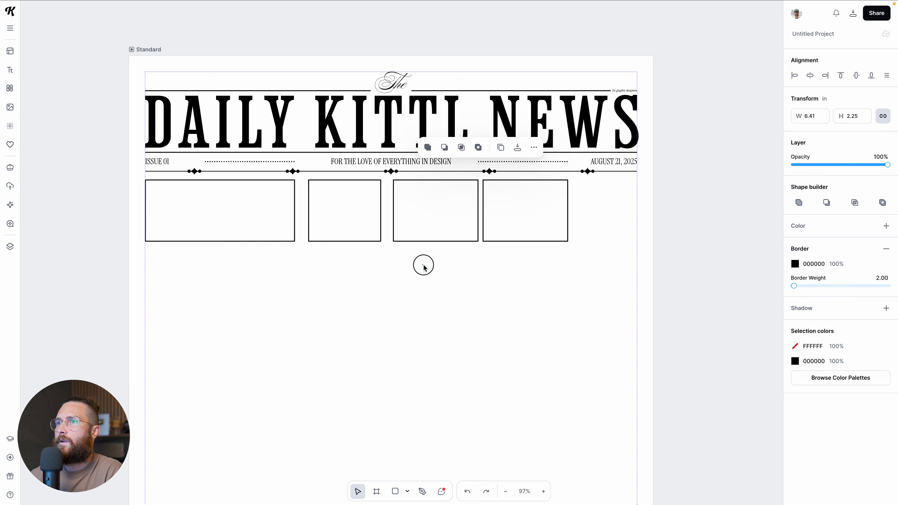
Set the second box's width to 2.25 in to make it a square.
{"action": "left_click", "coordinate": [358, 242]}
{"action": "left_click", "coordinate": [817, 118]}
{"action": "left_click", "coordinate": [425, 314]}
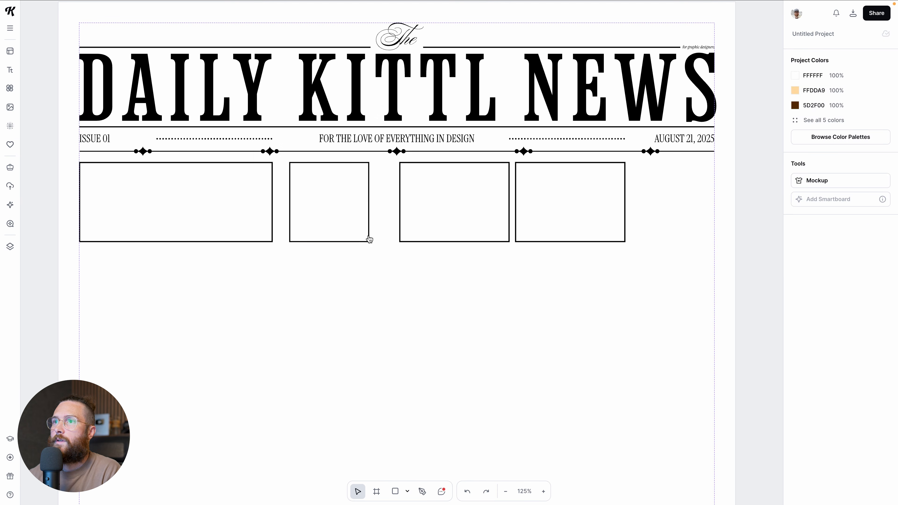
Shift the second, third and fourth boxes left to tighten the gaps, and copy the square box to the row's right end.
{"action": "left_click_drag", "start_coordinate": [369, 240], "coordinate": [363, 234]}
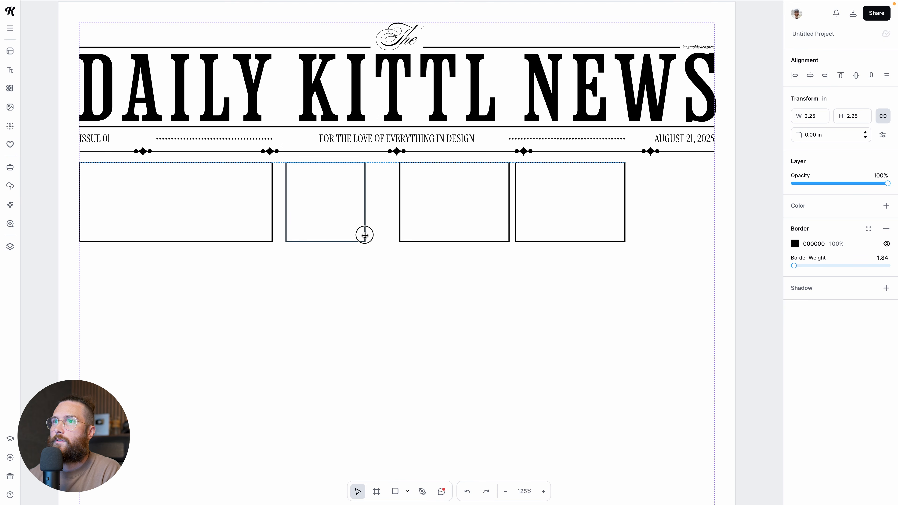
{"action": "left_click_drag", "start_coordinate": [420, 278], "coordinate": [519, 240]}
{"action": "left_click", "coordinate": [397, 256]}
{"action": "left_click", "coordinate": [353, 245]}
{"action": "left_click_drag", "start_coordinate": [353, 247], "coordinate": [682, 239], "text": "alt"}
Distribute the five boxes evenly and scale the whole row out to the right margin.
{"action": "left_click_drag", "start_coordinate": [669, 269], "coordinate": [198, 212]}
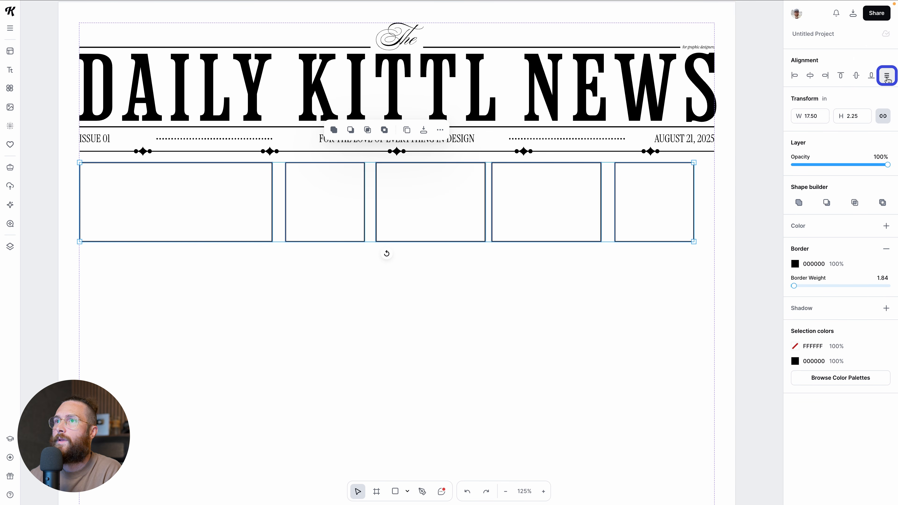
{"action": "left_click", "coordinate": [887, 76]}
{"action": "left_click_drag", "start_coordinate": [694, 241], "coordinate": [714, 244]}
{"action": "left_click", "coordinate": [431, 299]}
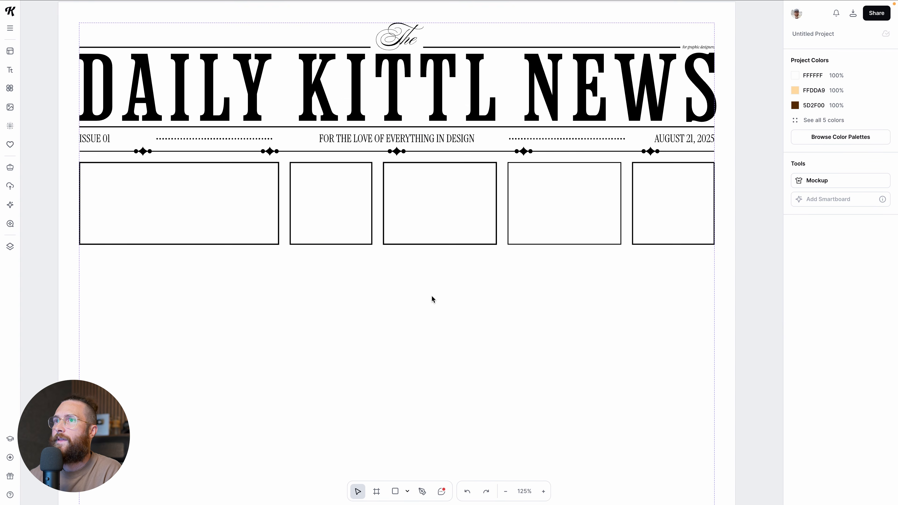
Copy the widest box below the row, enlarge it to about 8.29 by 5.33 in, and duplicate it against the right margin.
{"action": "scroll", "coordinate": [431, 295], "scroll_direction": "down", "scroll_amount": 2}
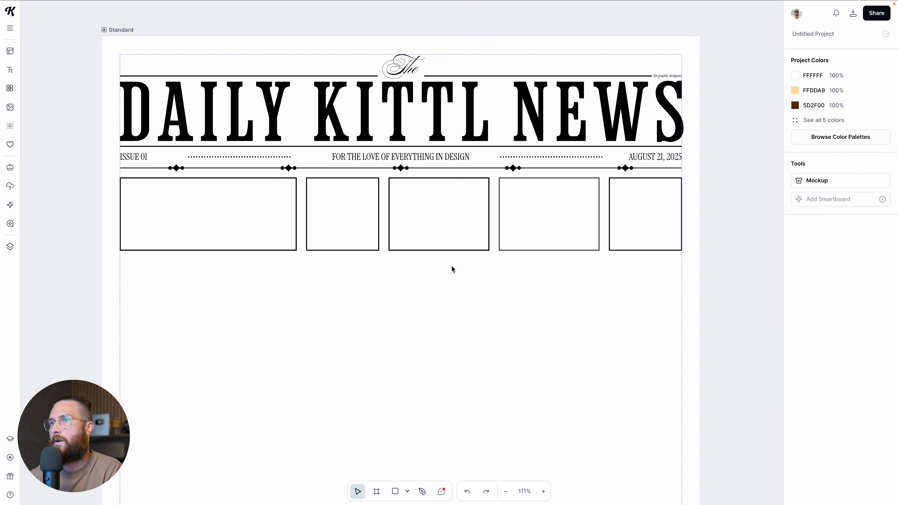
{"action": "scroll", "coordinate": [421, 267], "scroll_direction": "down", "scroll_amount": 3}
{"action": "scroll", "coordinate": [346, 264], "scroll_direction": "up", "scroll_amount": 1}
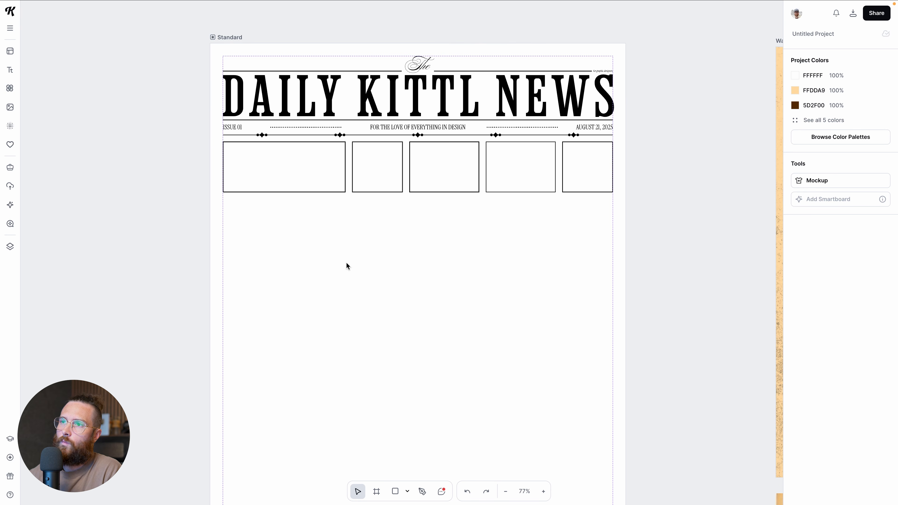
{"action": "left_click", "coordinate": [318, 193]}
{"action": "left_click_drag", "start_coordinate": [320, 197], "coordinate": [314, 323]}
{"action": "left_click_drag", "start_coordinate": [353, 213], "coordinate": [562, 212]}
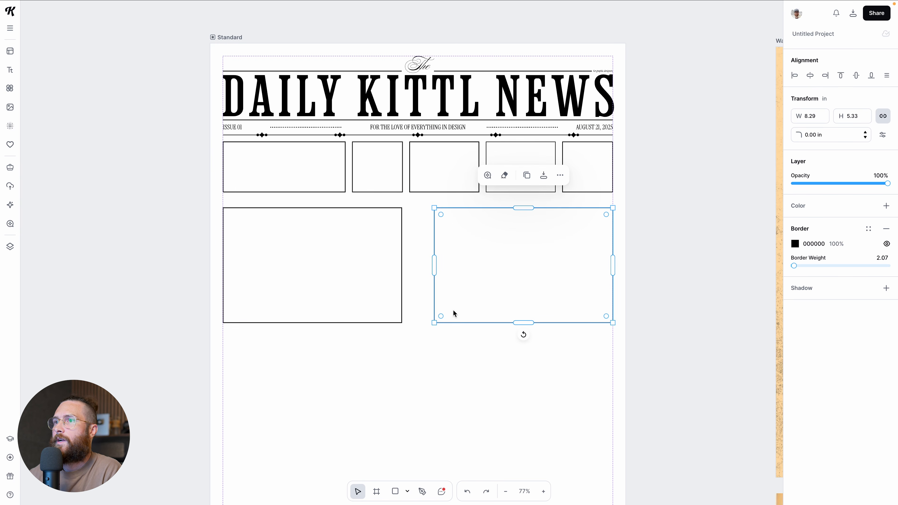
Enlarge the right-hand box of the second row to about 9.43 by 6.07 in, leaving a narrow gap beside the left-hand box.
{"action": "left_click_drag", "start_coordinate": [433, 323], "coordinate": [408, 338]}
{"action": "left_click", "coordinate": [376, 350]}
{"action": "scroll", "coordinate": [386, 333], "scroll_direction": "down", "scroll_amount": 1}
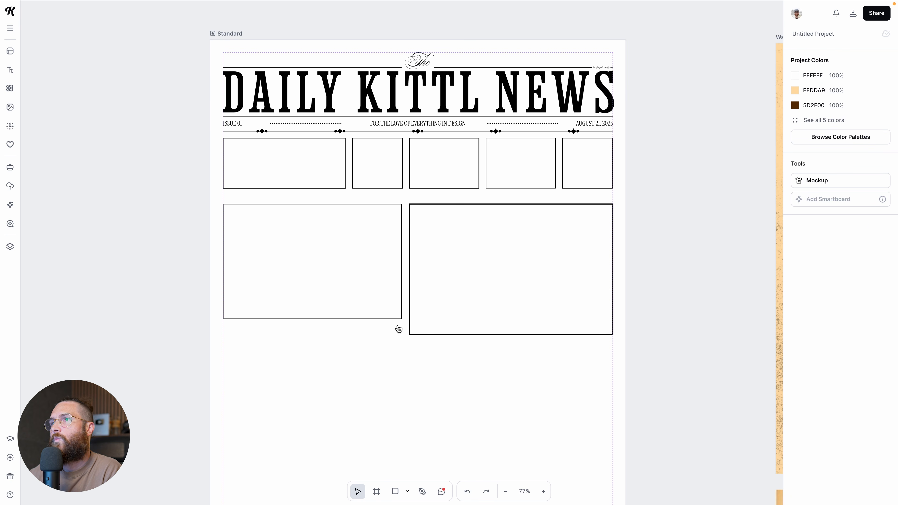
{"action": "scroll", "coordinate": [387, 331], "scroll_direction": "down", "scroll_amount": 1}
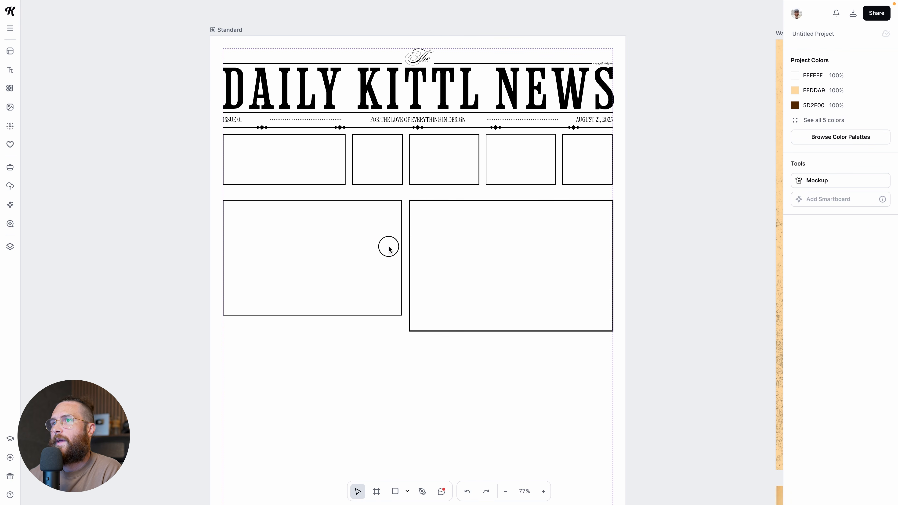
{"action": "left_click_drag", "start_coordinate": [388, 247], "coordinate": [422, 253]}
{"action": "scroll", "coordinate": [422, 256], "scroll_direction": "up", "scroll_amount": 1}
{"action": "scroll", "coordinate": [422, 258], "scroll_direction": "up", "scroll_amount": 2}
{"action": "left_click", "coordinate": [503, 389]}
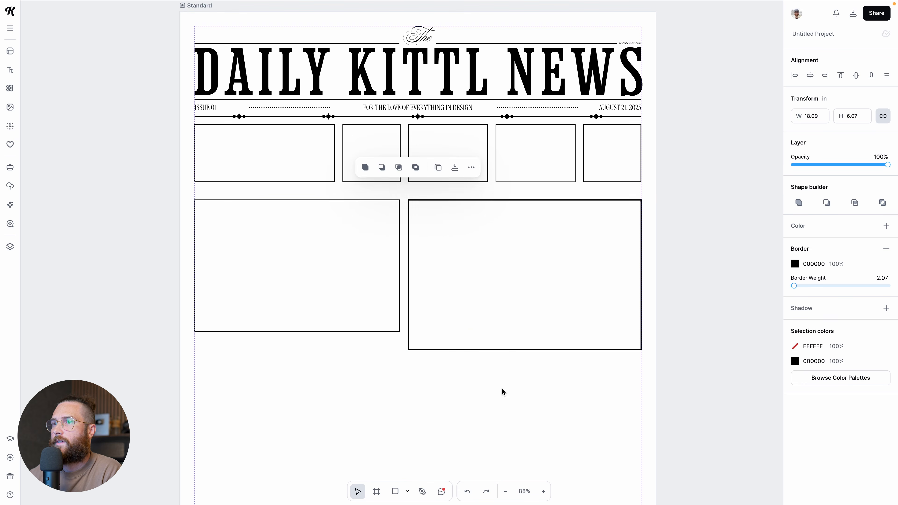
{"action": "left_click", "coordinate": [469, 336]}
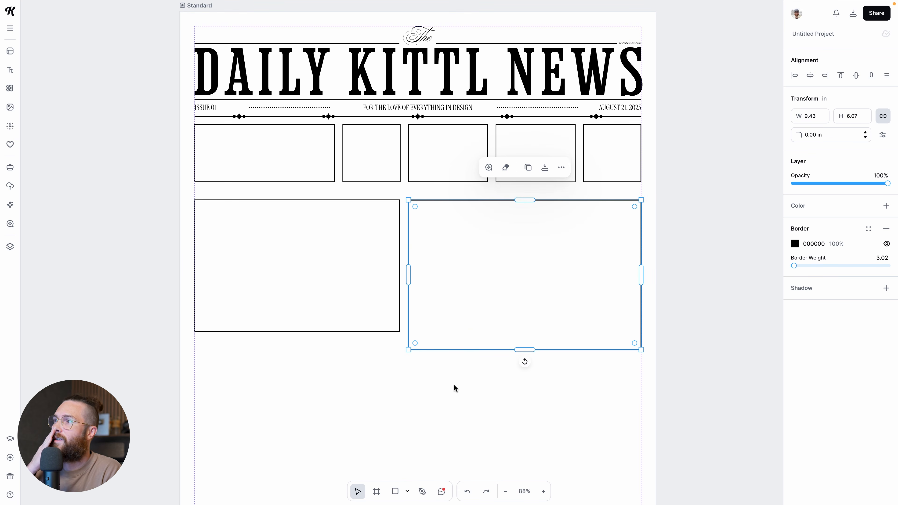
{"action": "left_click", "coordinate": [469, 418]}
Copy the third top-row box below the large right-hand box and reshape it into a thin strip matching the large box's width.
{"action": "scroll", "coordinate": [469, 417], "scroll_direction": "down", "scroll_amount": 3}
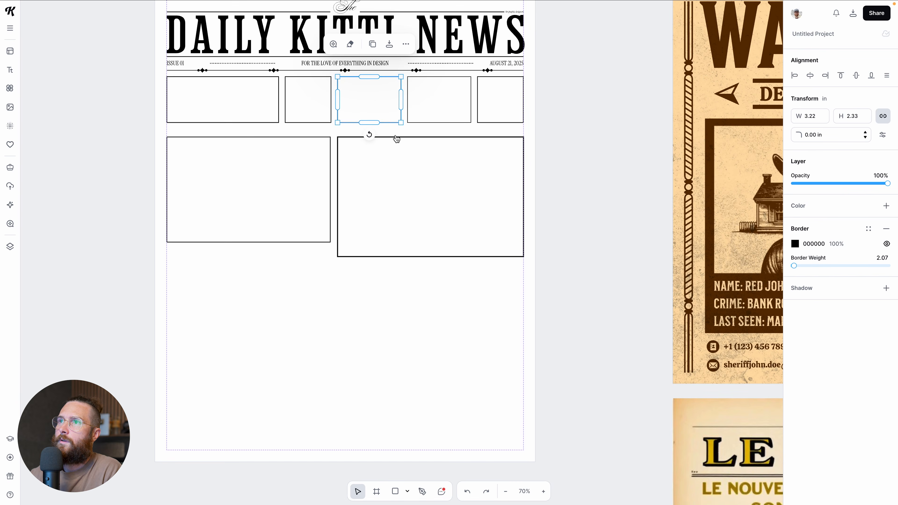
{"action": "left_click_drag", "start_coordinate": [395, 127], "coordinate": [523, 294]}
{"action": "mouse_move", "coordinate": [431, 312]}
{"action": "left_mouse_down"}
{"action": "mouse_move", "coordinate": [438, 281]}
{"action": "mouse_move", "coordinate": [445, 331]}
{"action": "mouse_move", "coordinate": [448, 307]}
{"action": "left_mouse_up"}
{"action": "left_click", "coordinate": [451, 287]}
Add a box copy about 4.02 in wide below the thin strip, aligned with its left edge, and extend its bottom edge slightly.
{"action": "left_click_drag", "start_coordinate": [523, 298], "coordinate": [389, 359]}
{"action": "left_click_drag", "start_coordinate": [432, 329], "coordinate": [416, 329]}
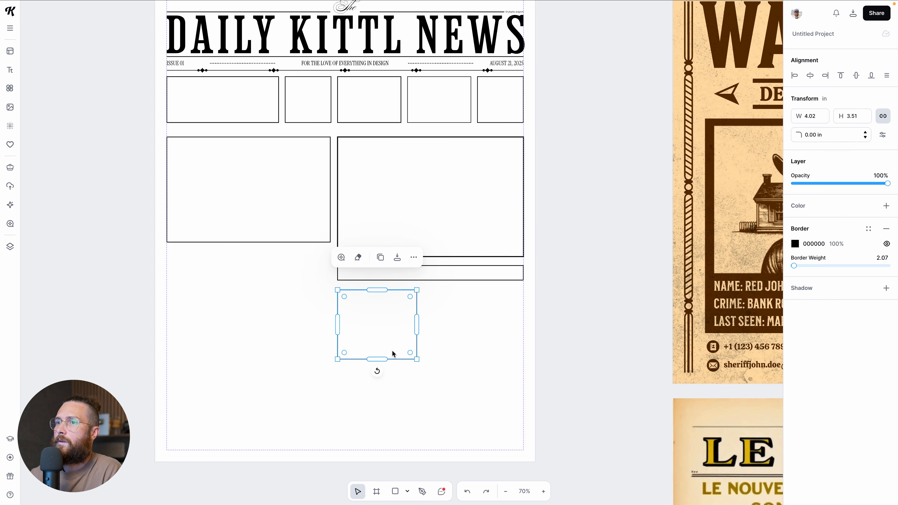
{"action": "left_click_drag", "start_coordinate": [382, 360], "coordinate": [382, 365]}
{"action": "left_click", "coordinate": [393, 184]}
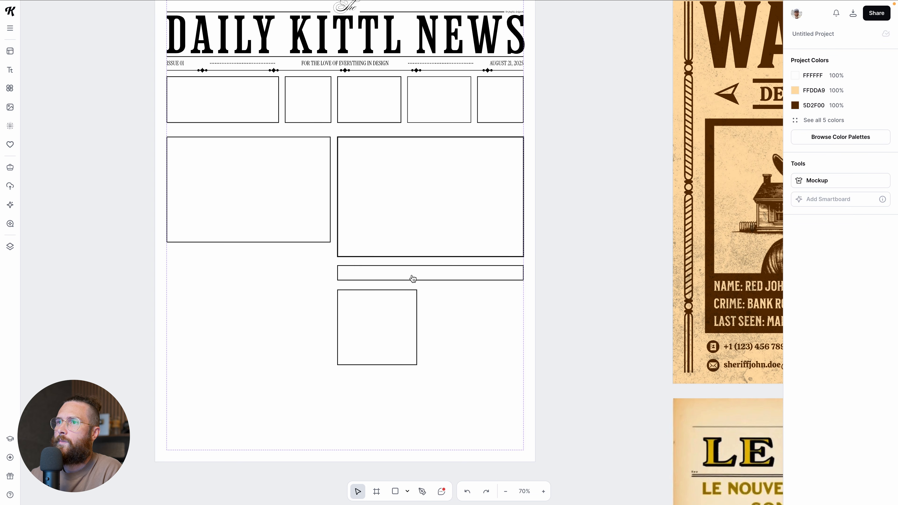
Duplicate the box below the thin strip against the right margin and enlarge both boxes evenly to span the strip's width.
{"action": "left_click_drag", "start_coordinate": [419, 330], "coordinate": [503, 331]}
{"action": "left_click_drag", "start_coordinate": [457, 395], "coordinate": [393, 357]}
{"action": "left_click_drag", "start_coordinate": [511, 368], "coordinate": [530, 377]}
{"action": "left_click", "coordinate": [402, 360]}
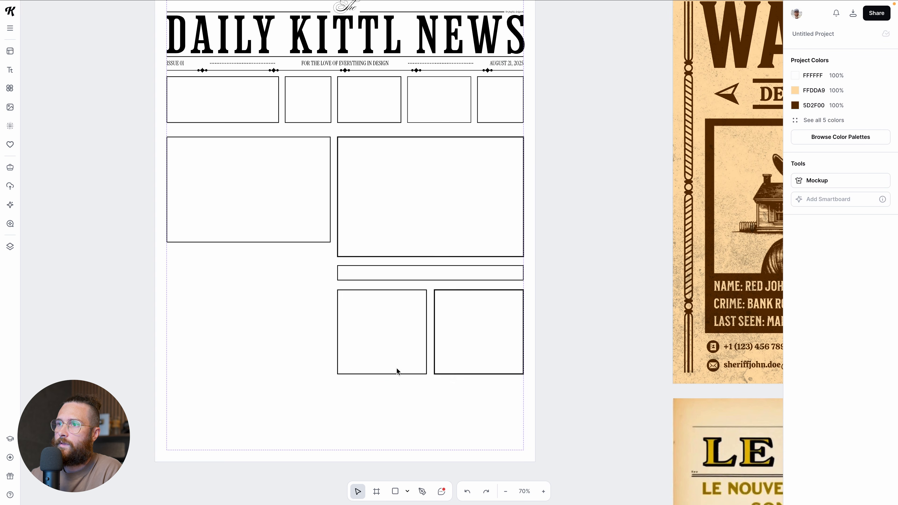
Fill the bottom row below the box pair with a copied box about 3.22 by 3.59 in and another about 5.87 by 3.59 in.
{"action": "scroll", "coordinate": [435, 380], "scroll_direction": "up", "scroll_amount": 3}
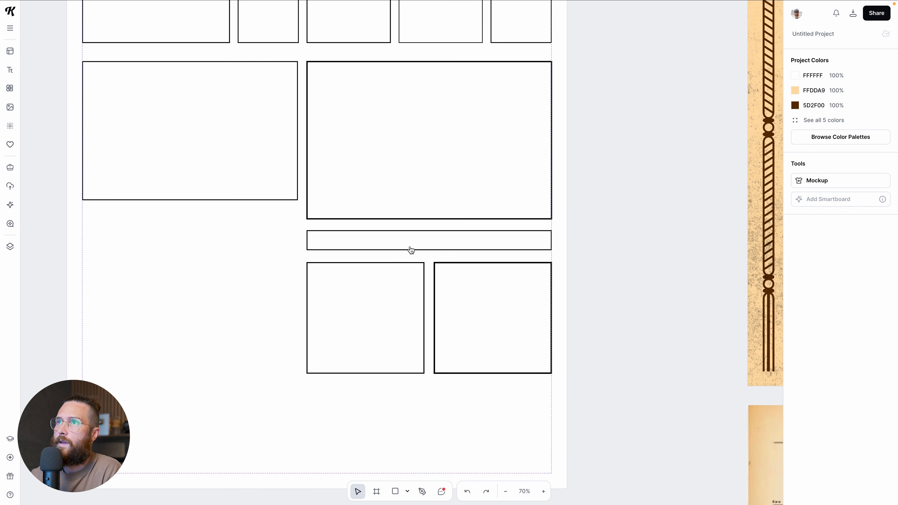
{"action": "scroll", "coordinate": [423, 296], "scroll_direction": "down", "scroll_amount": 4}
{"action": "left_click", "coordinate": [492, 126]}
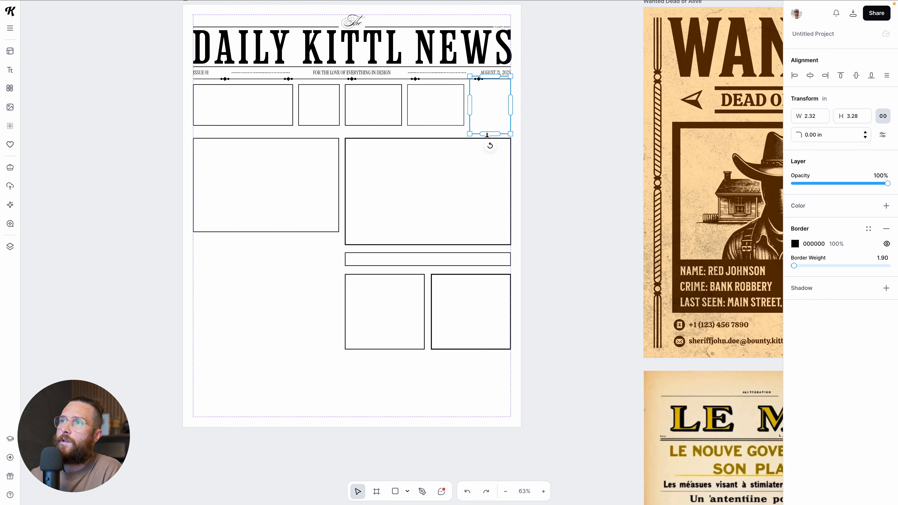
{"action": "left_click_drag", "start_coordinate": [506, 129], "coordinate": [403, 418]}
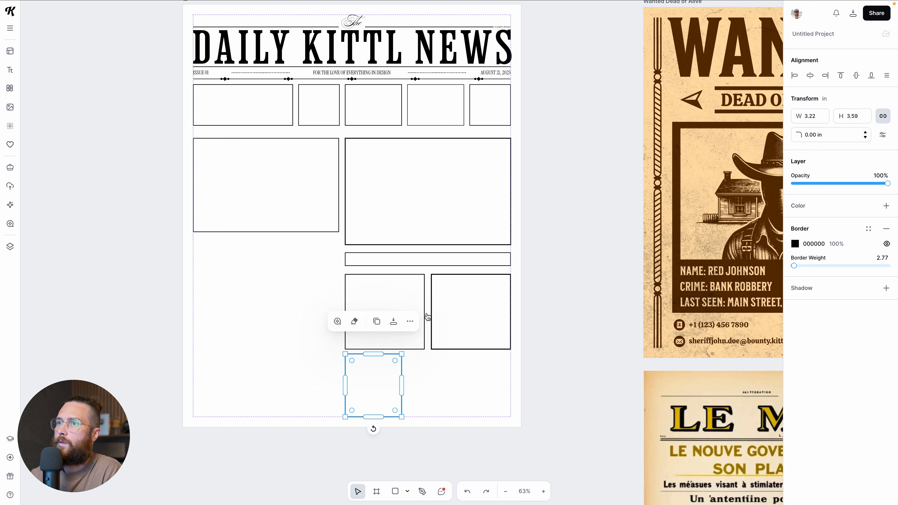
{"action": "left_click_drag", "start_coordinate": [424, 306], "coordinate": [510, 392]}
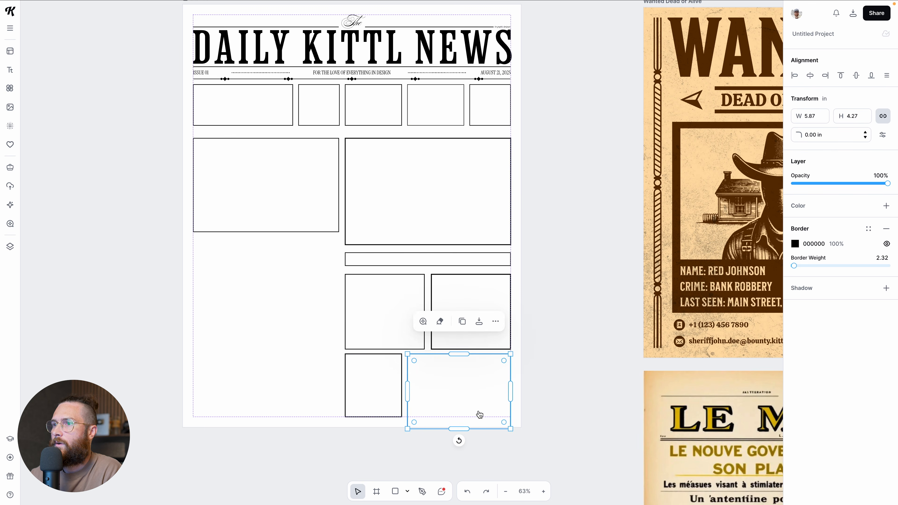
{"action": "left_click_drag", "start_coordinate": [461, 430], "coordinate": [459, 418]}
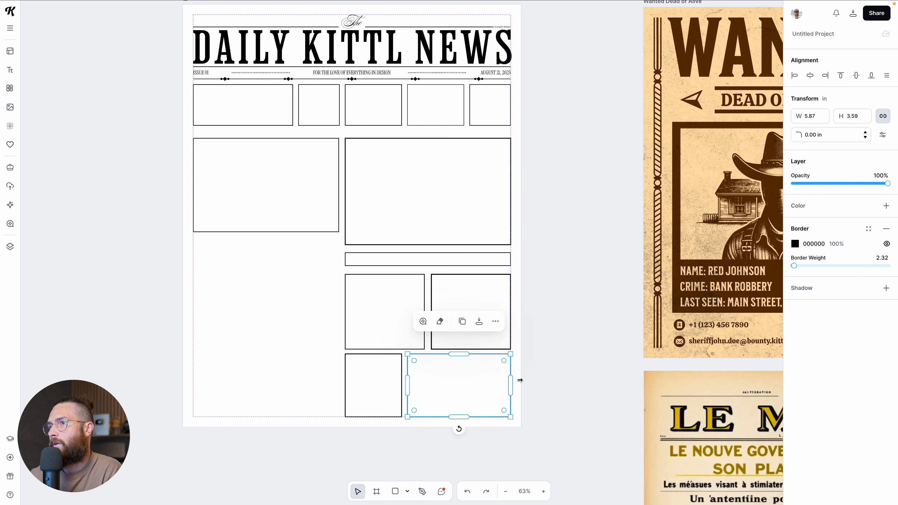
{"action": "left_click", "coordinate": [525, 377]}
{"action": "scroll", "coordinate": [524, 376], "scroll_direction": "down", "scroll_amount": 2}
{"action": "left_click_drag", "start_coordinate": [321, 319], "coordinate": [327, 343]}
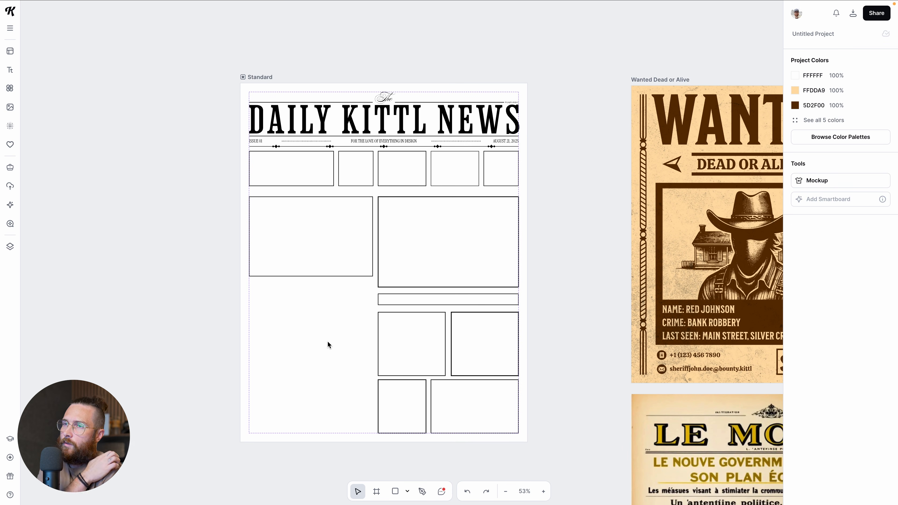
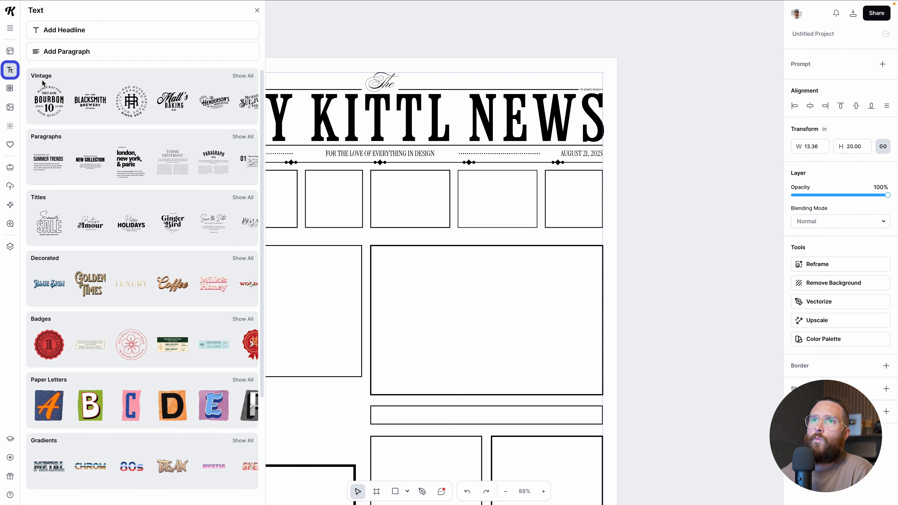
Add the "Sanctuary" paragraph template over the left-hand box of the second row and enlarge it to about 8.19 by 6.26 in.
{"action": "left_click", "coordinate": [80, 143]}
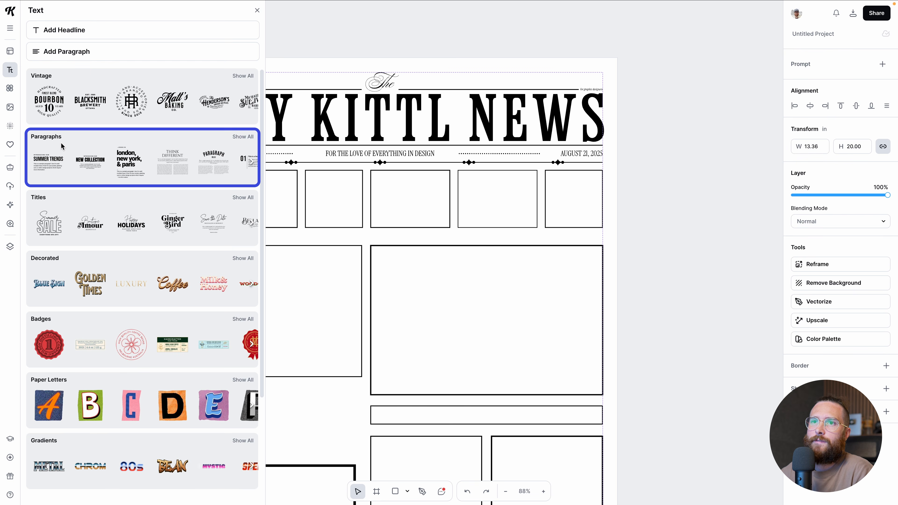
{"action": "left_click", "coordinate": [247, 141]}
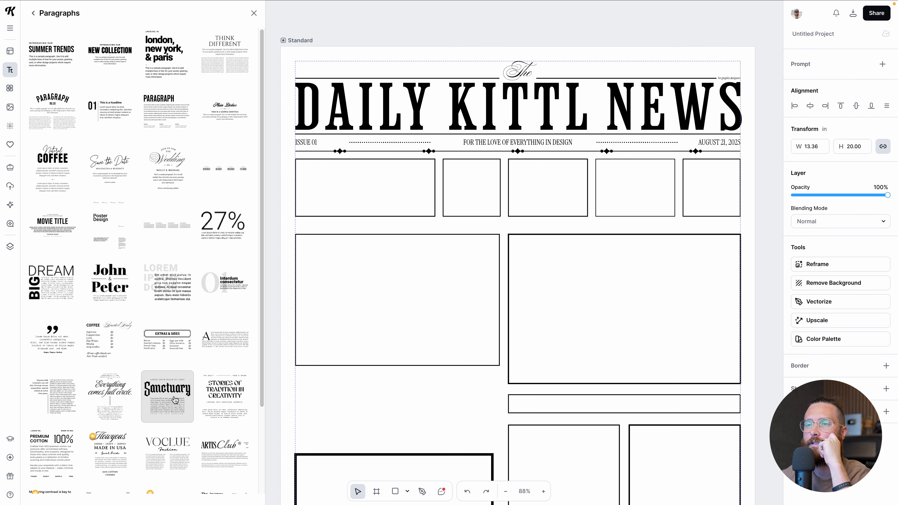
{"action": "left_click_drag", "start_coordinate": [174, 400], "coordinate": [360, 348]}
{"action": "left_click_drag", "start_coordinate": [395, 234], "coordinate": [391, 289]}
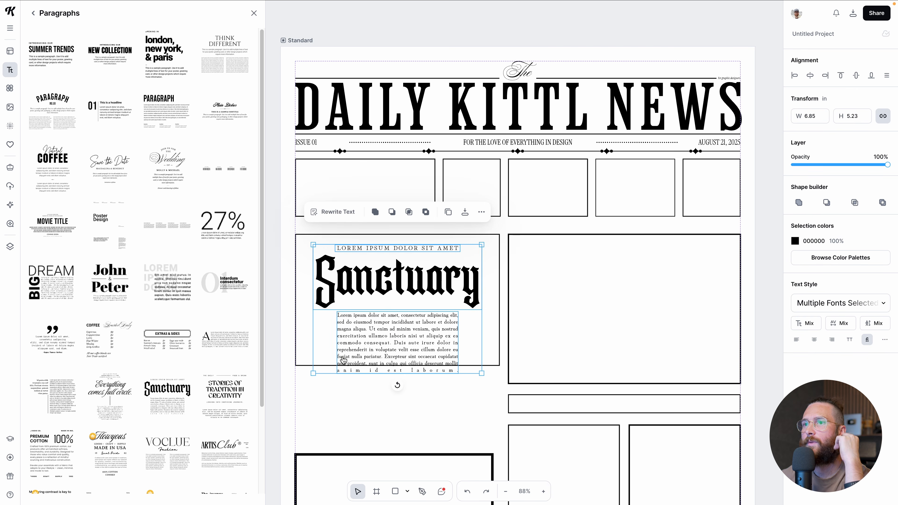
{"action": "left_click_drag", "start_coordinate": [314, 378], "coordinate": [296, 391]}
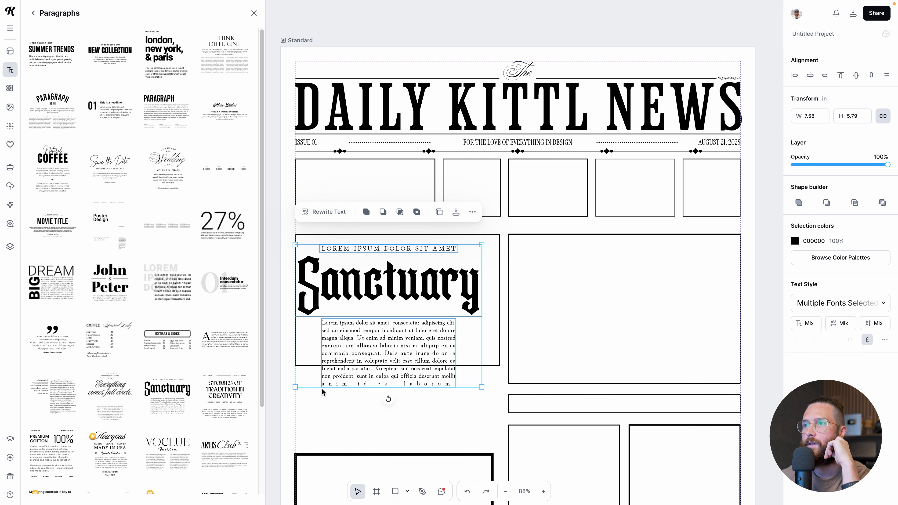
{"action": "left_click_drag", "start_coordinate": [482, 390], "coordinate": [497, 399]}
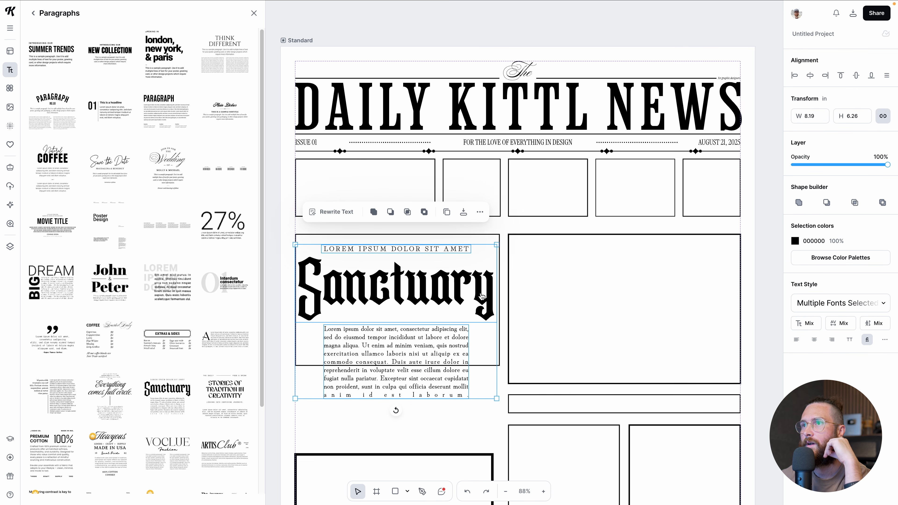
Delete the outlined box behind the Sanctuary text and move the text up level with the large right-hand box.
{"action": "left_click", "coordinate": [467, 237]}
{"action": "key", "text": "Delete"}
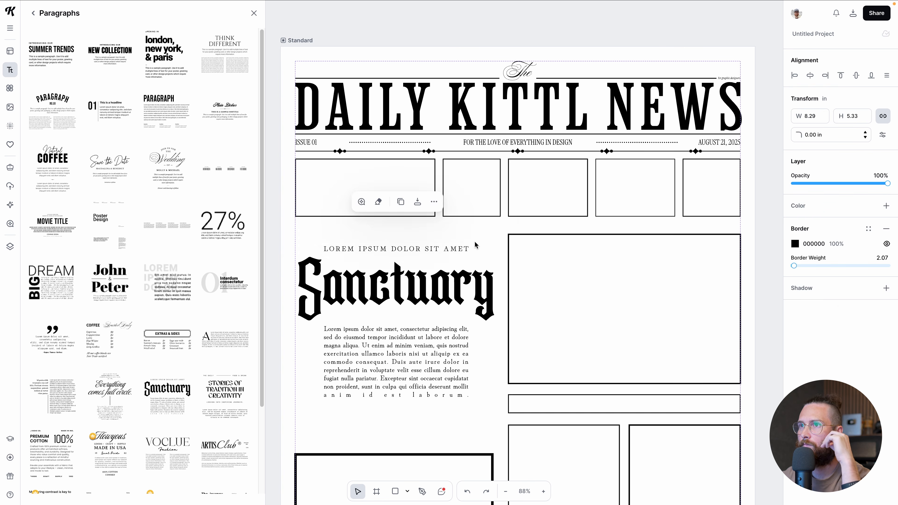
{"action": "left_click_drag", "start_coordinate": [446, 297], "coordinate": [446, 287]}
{"action": "left_click", "coordinate": [561, 323]}
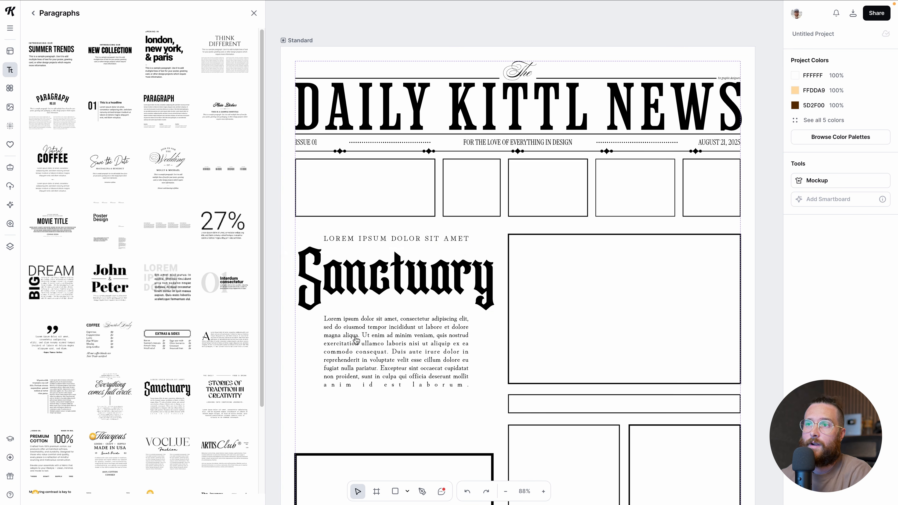
Insert the "Each day is filled with light and hope." title template into the first top-row box, scaled to about 5.32 by 4.13 in.
{"action": "scroll", "coordinate": [154, 283], "scroll_direction": "down", "scroll_amount": 3}
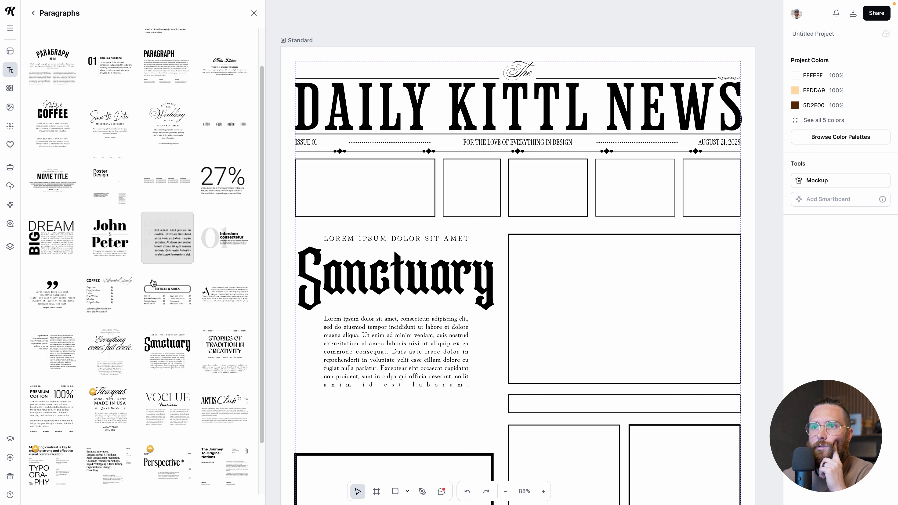
{"action": "scroll", "coordinate": [154, 283], "scroll_direction": "down", "scroll_amount": 1}
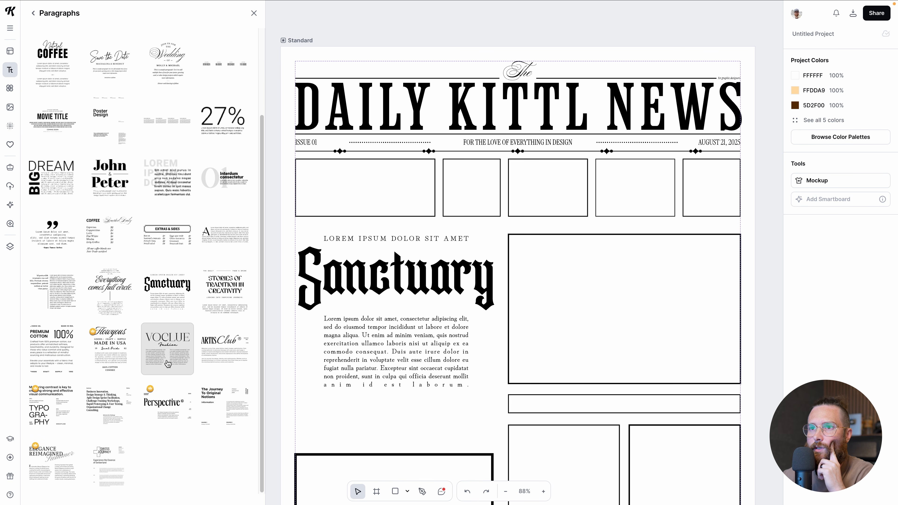
{"action": "scroll", "coordinate": [167, 364], "scroll_direction": "up", "scroll_amount": 4}
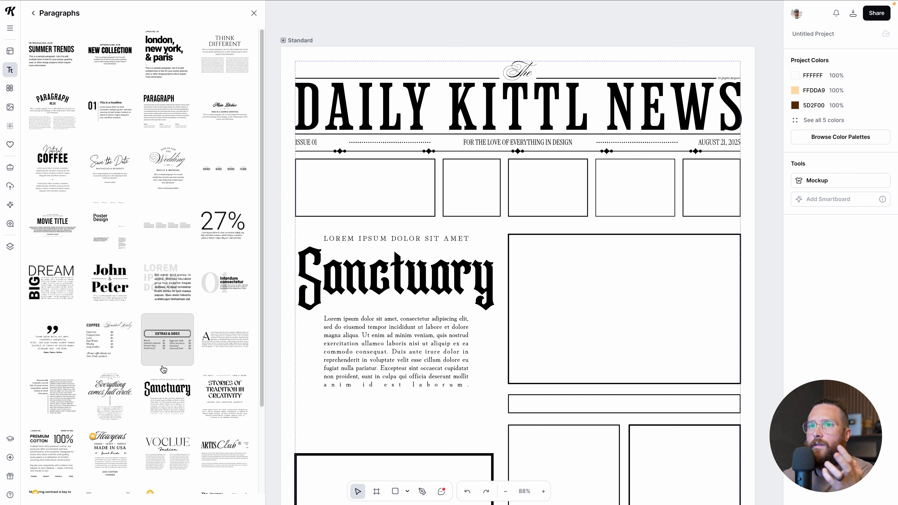
{"action": "left_click", "coordinate": [33, 13]}
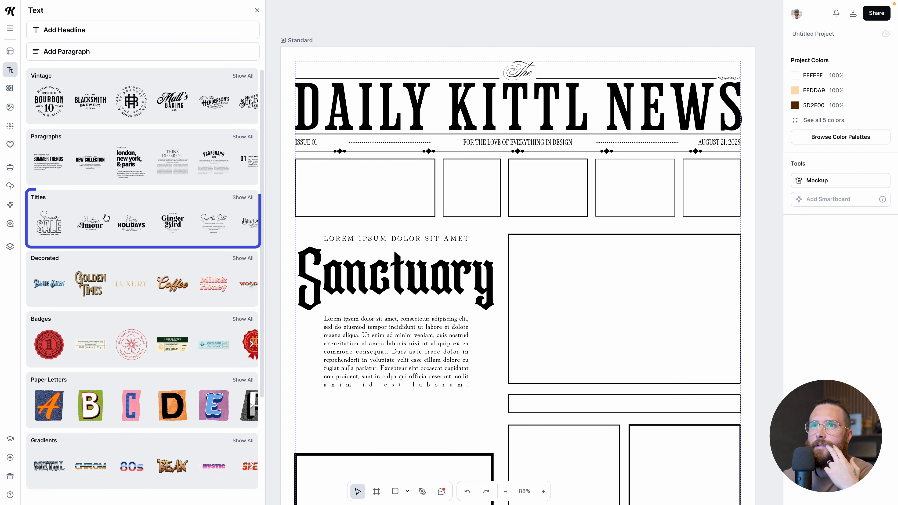
{"action": "left_click", "coordinate": [240, 198]}
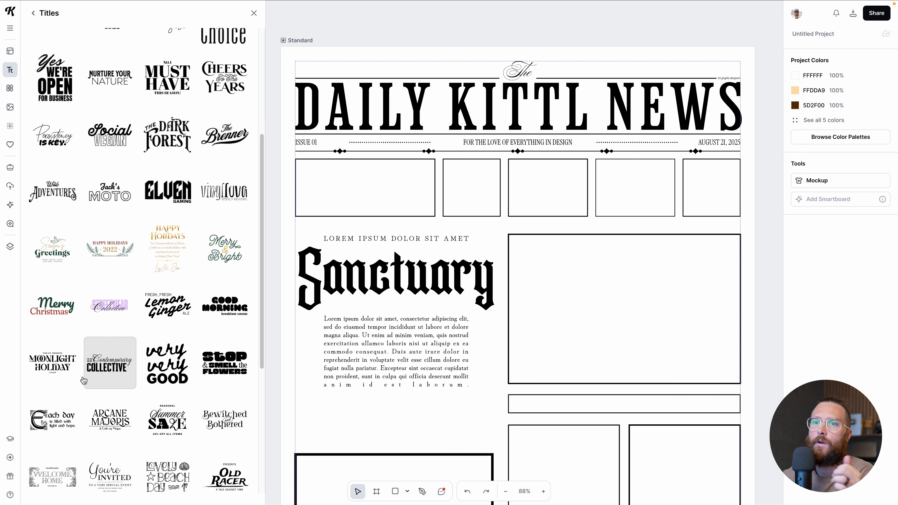
{"action": "scroll", "coordinate": [54, 346], "scroll_direction": "down", "scroll_amount": 3}
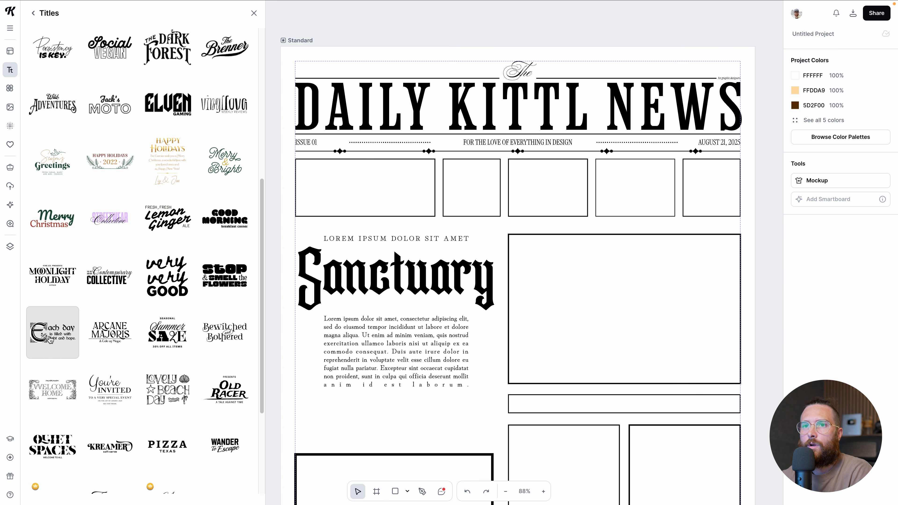
{"action": "left_click_drag", "start_coordinate": [50, 339], "coordinate": [345, 228]}
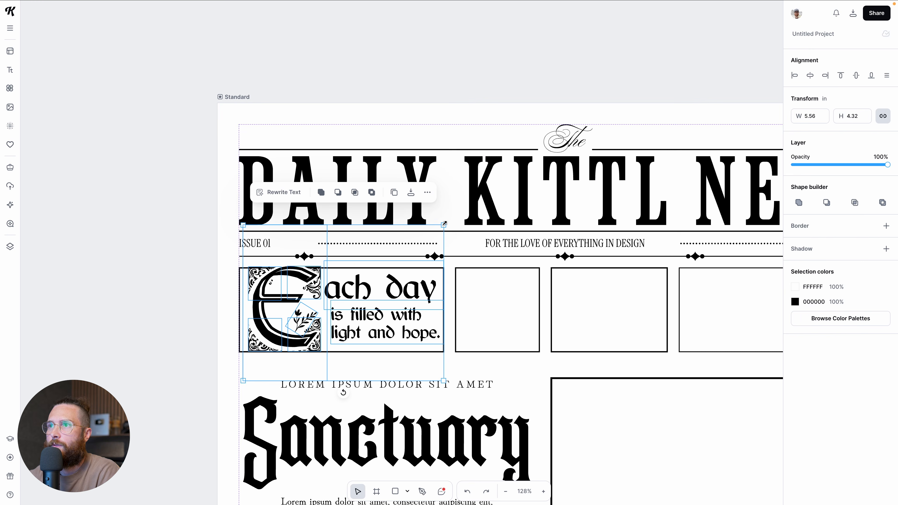
{"action": "left_click_drag", "start_coordinate": [444, 223], "coordinate": [435, 231]}
{"action": "scroll", "coordinate": [364, 312], "scroll_direction": "up", "scroll_amount": 2}
{"action": "scroll", "coordinate": [364, 311], "scroll_direction": "up", "scroll_amount": 2}
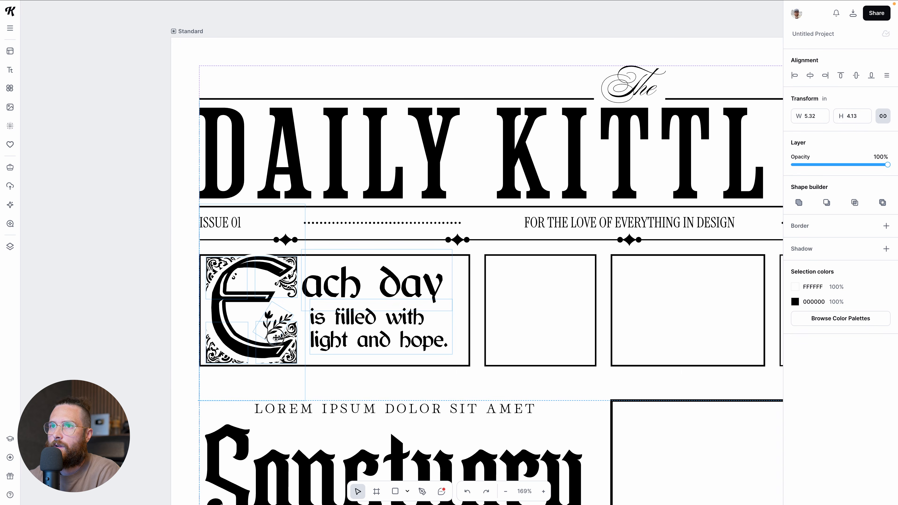
Delete the outlined box around the "Each day" title, align the title with the left margin, and enlarge it slightly.
{"action": "left_click", "coordinate": [470, 287]}
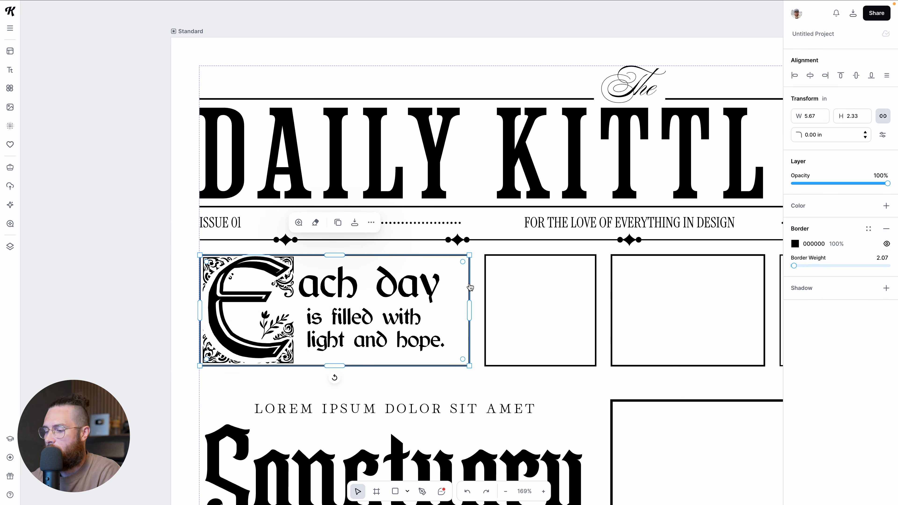
{"action": "key", "text": "Delete"}
{"action": "left_click", "coordinate": [261, 290]}
{"action": "left_click_drag", "start_coordinate": [261, 290], "coordinate": [258, 290]}
{"action": "left_click_drag", "start_coordinate": [447, 399], "coordinate": [458, 402]}
{"action": "left_click", "coordinate": [467, 391]}
{"action": "scroll", "coordinate": [396, 334], "scroll_direction": "up", "scroll_amount": 1}
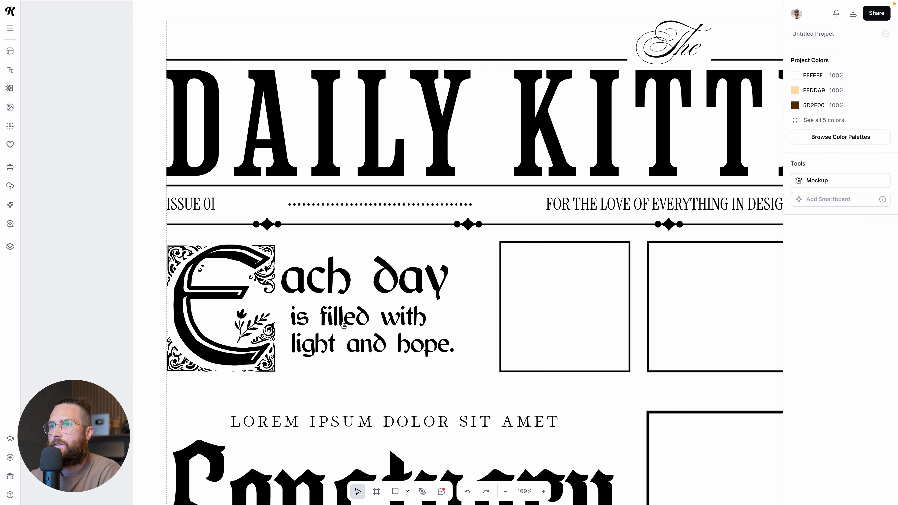
Replace "light and hope." in the title's last line with "endless revisions.".
{"action": "double_click", "coordinate": [391, 354]}
{"action": "left_click", "coordinate": [329, 347]}
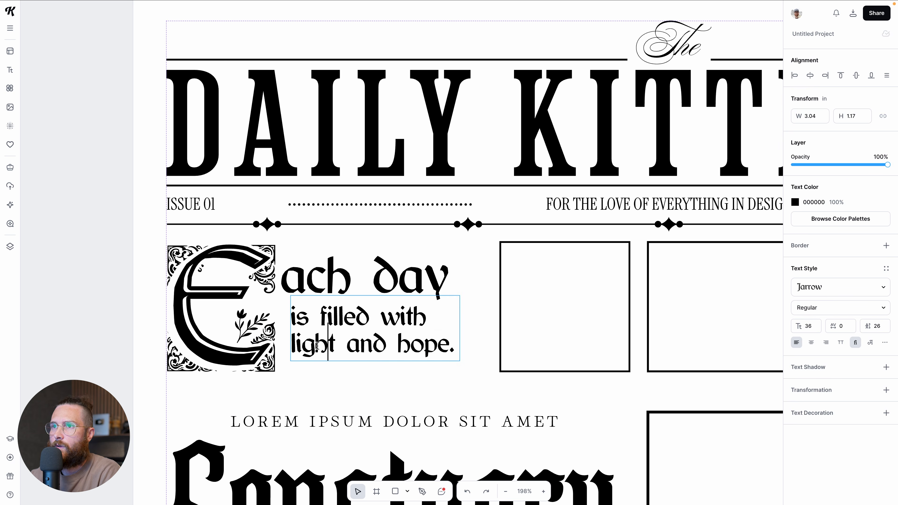
{"action": "left_click_drag", "start_coordinate": [292, 347], "coordinate": [456, 348]}
{"action": "type", "text": "endkes"}
{"action": "type", "text": "s"}
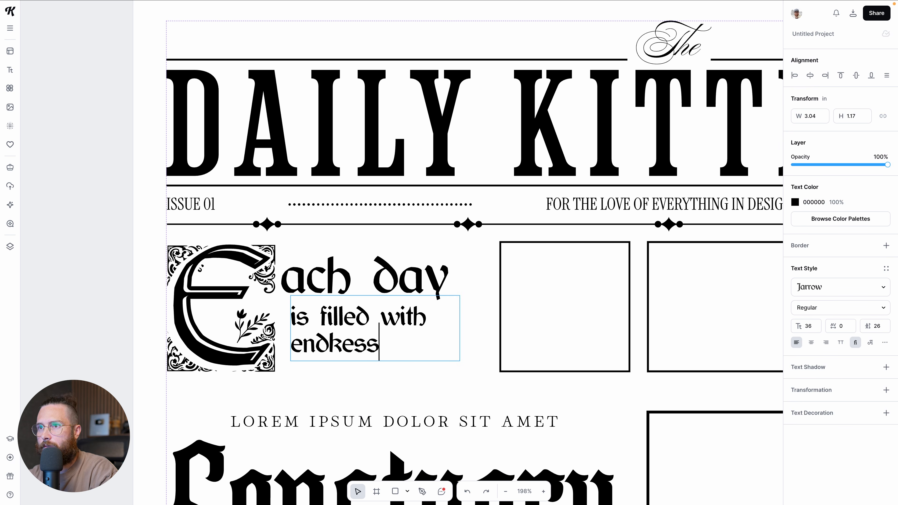
{"action": "key", "text": "BackSpace"}
{"action": "key", "text": "BackSpace"}
{"action": "key", "text": "BackSpace"}
{"action": "key", "text": "BackSpace"}
{"action": "type", "text": "less revisions."}
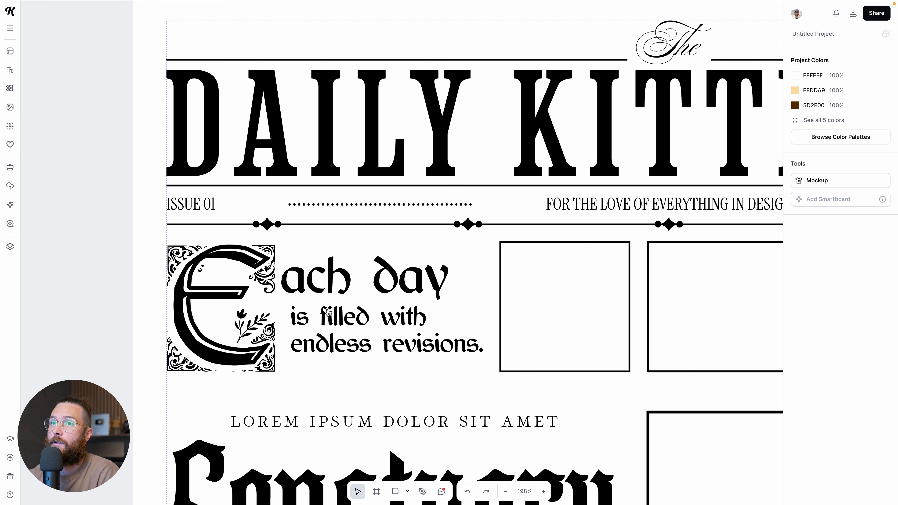
{"action": "scroll", "coordinate": [328, 311], "scroll_direction": "down", "scroll_amount": 2}
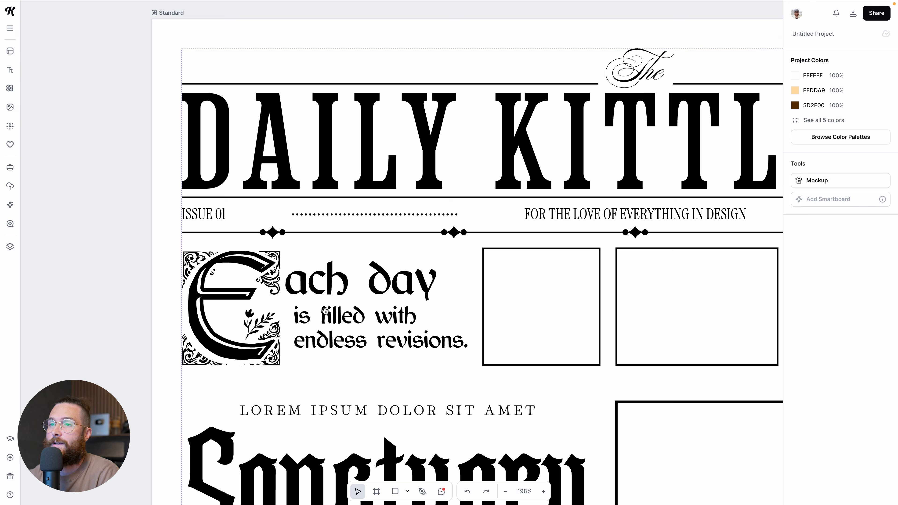
{"action": "left_click", "coordinate": [206, 308]}
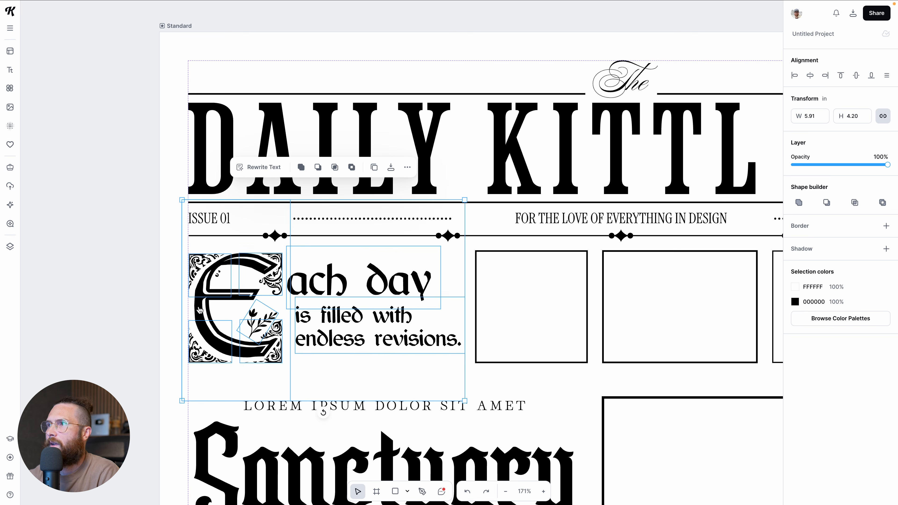
{"action": "scroll", "coordinate": [200, 310], "scroll_direction": "down", "scroll_amount": 3}
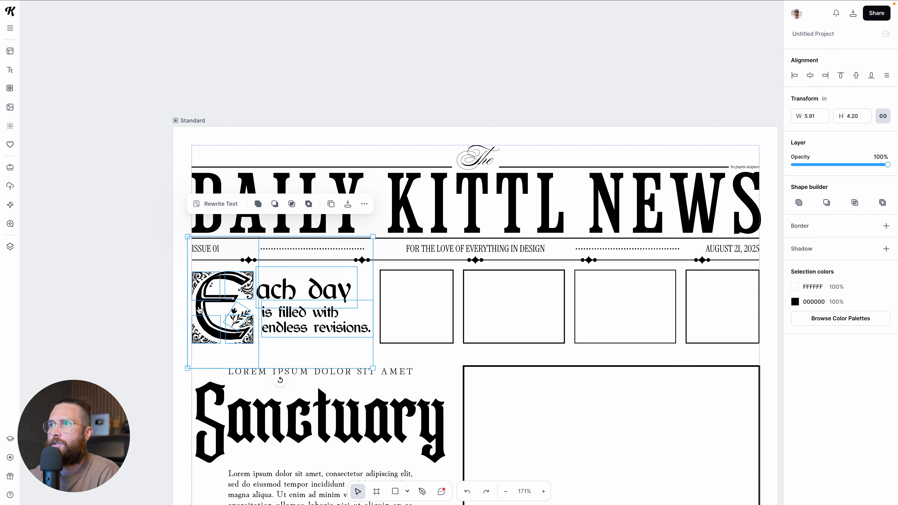
{"action": "left_click", "coordinate": [158, 315]}
{"action": "scroll", "coordinate": [172, 317], "scroll_direction": "down", "scroll_amount": 1}
{"action": "scroll", "coordinate": [172, 317], "scroll_direction": "up", "scroll_amount": 1}
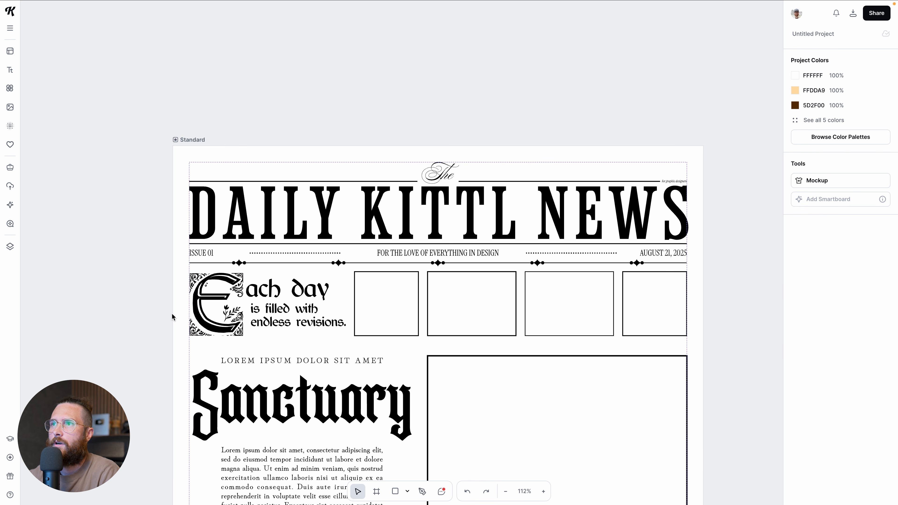
Change the newspaper artboard's background to the warm off-white FFFEF8.
{"action": "left_click", "coordinate": [194, 141]}
{"action": "scroll", "coordinate": [583, 278], "scroll_direction": "down", "scroll_amount": 1}
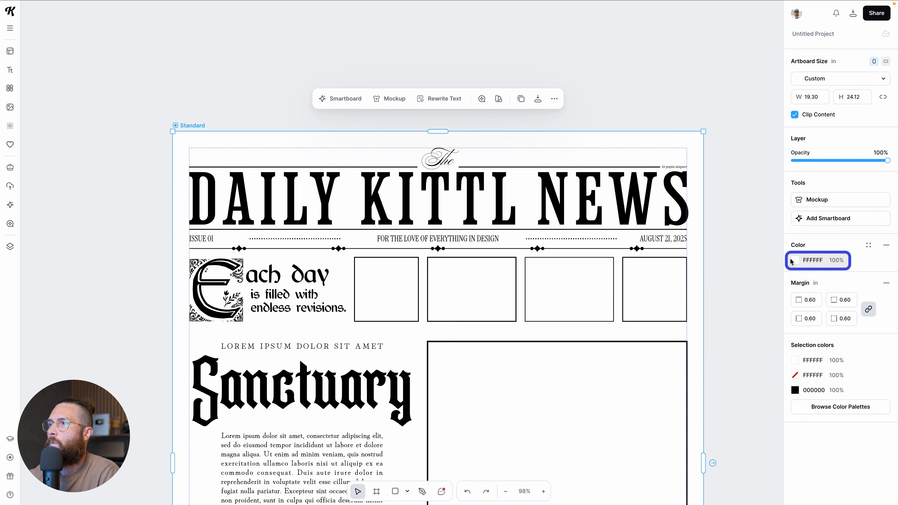
{"action": "left_click", "coordinate": [797, 262]}
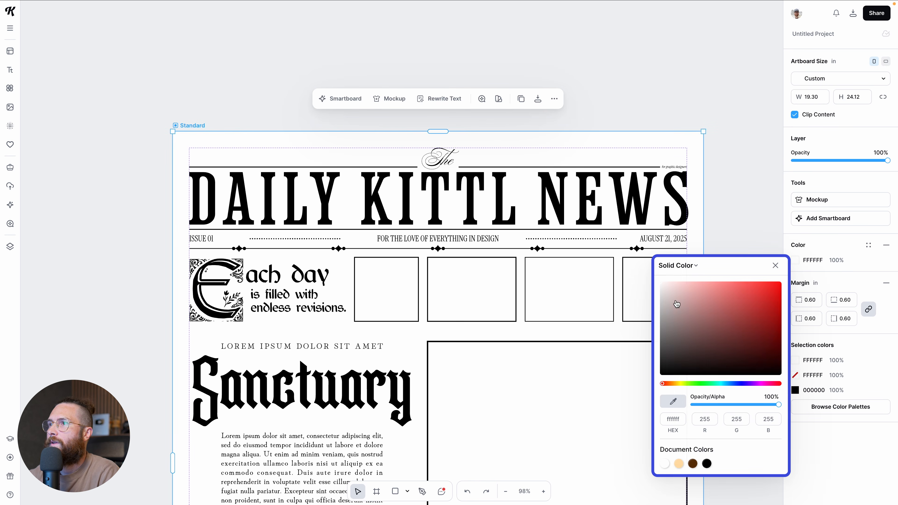
{"action": "left_click", "coordinate": [678, 384]}
{"action": "left_click", "coordinate": [668, 287]}
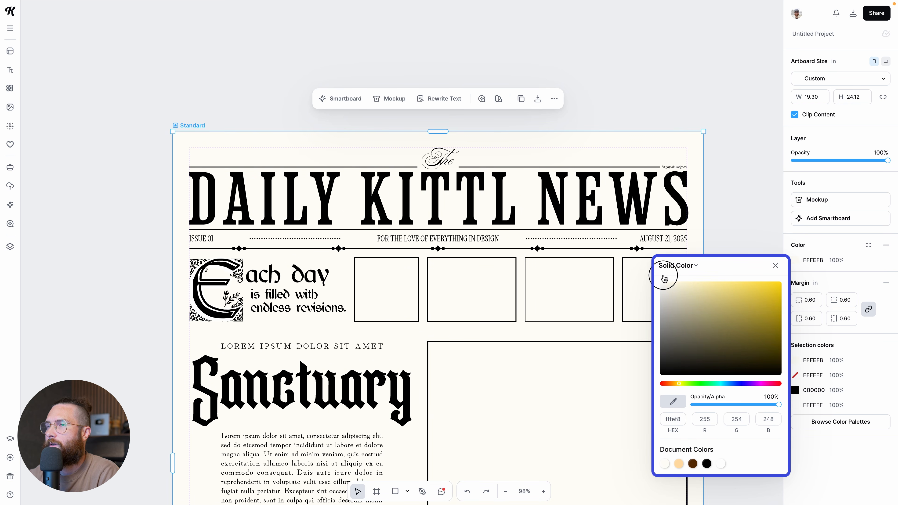
Change the white parts of the "Each day" title graphic to the page's off-white FFFEF8.
{"action": "left_click", "coordinate": [145, 270]}
{"action": "scroll", "coordinate": [212, 272], "scroll_direction": "up", "scroll_amount": 5}
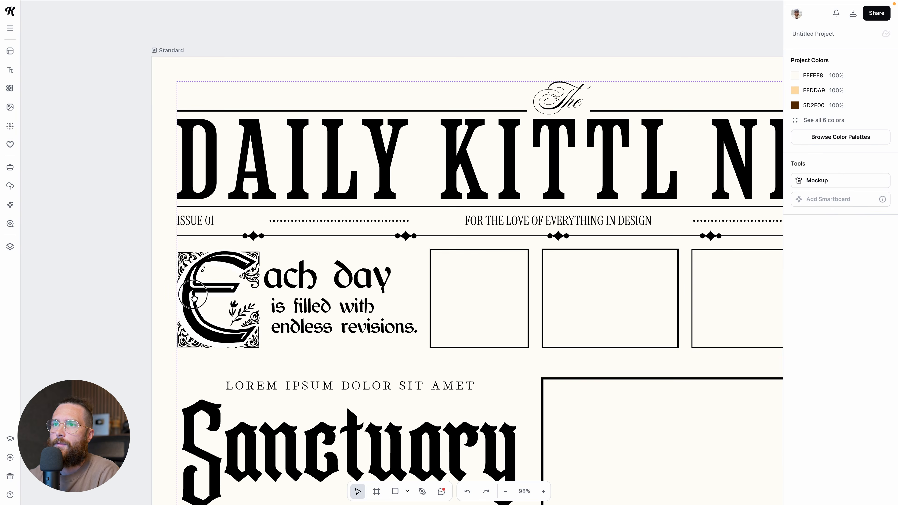
{"action": "left_click", "coordinate": [193, 299]}
{"action": "left_click", "coordinate": [795, 302]}
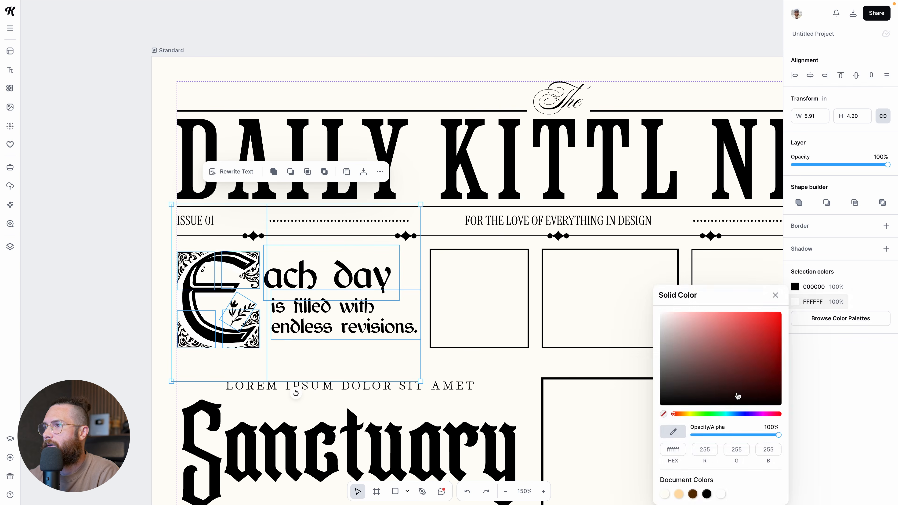
{"action": "left_click", "coordinate": [665, 492]}
{"action": "left_click", "coordinate": [794, 285]}
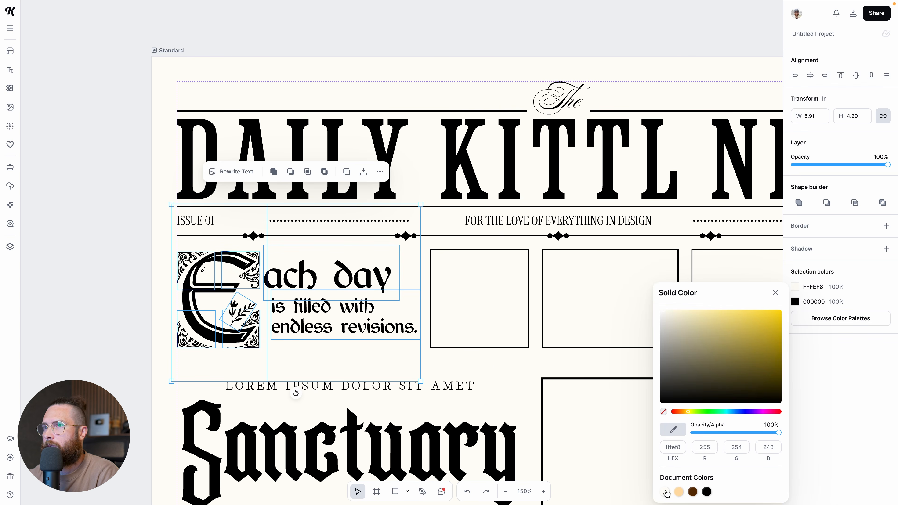
{"action": "left_click", "coordinate": [468, 377]}
{"action": "scroll", "coordinate": [495, 364], "scroll_direction": "down", "scroll_amount": 4}
{"action": "left_click", "coordinate": [388, 329]}
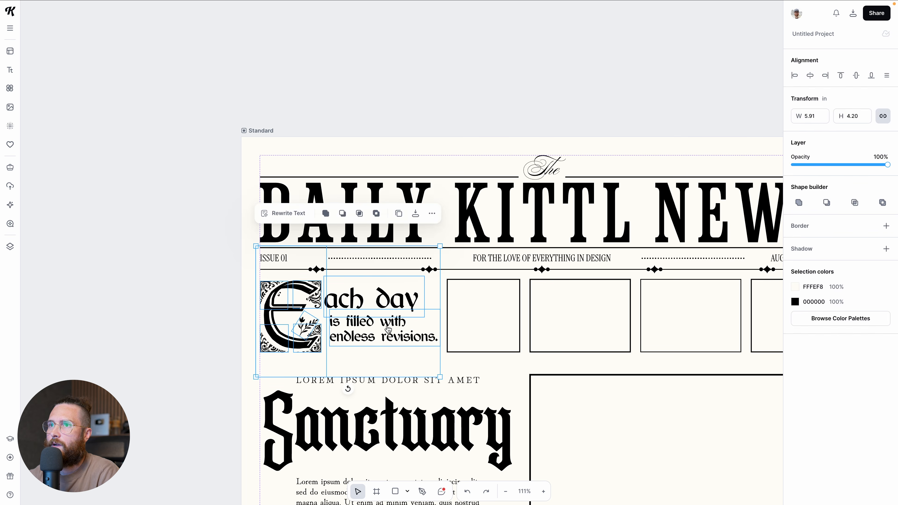
{"action": "scroll", "coordinate": [388, 329], "scroll_direction": "down", "scroll_amount": 1}
{"action": "left_click", "coordinate": [209, 324]}
{"action": "left_click", "coordinate": [285, 325]}
{"action": "key", "text": "Down"}
{"action": "key", "text": "Up"}
{"action": "left_click", "coordinate": [250, 319]}
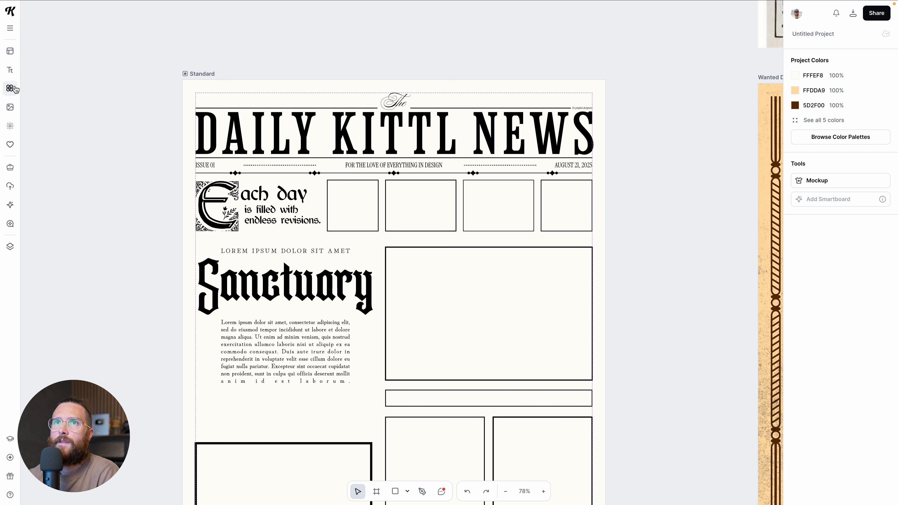
Insert the round "Wilson Distilling Company" number 1 seal from the Badges text templates.
{"action": "left_click", "coordinate": [12, 72]}
{"action": "scroll", "coordinate": [331, 174], "scroll_direction": "left", "scroll_amount": 3}
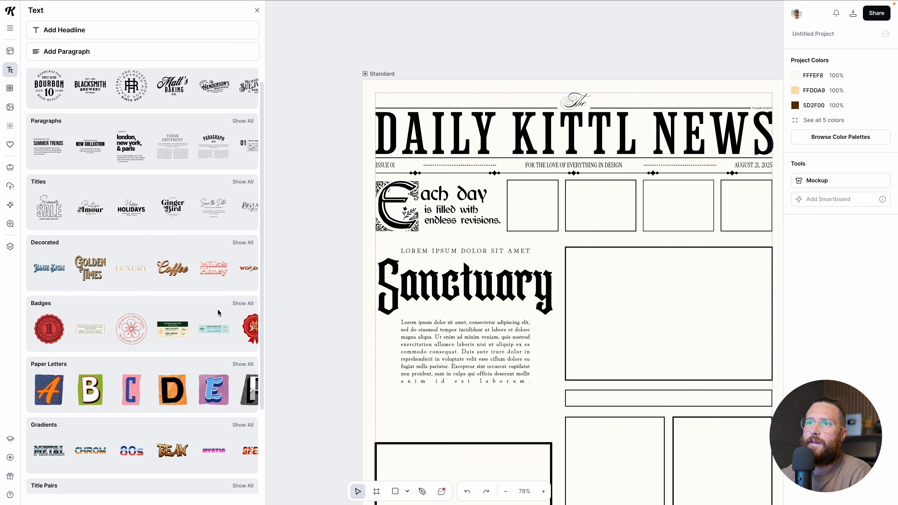
{"action": "left_click", "coordinate": [233, 303]}
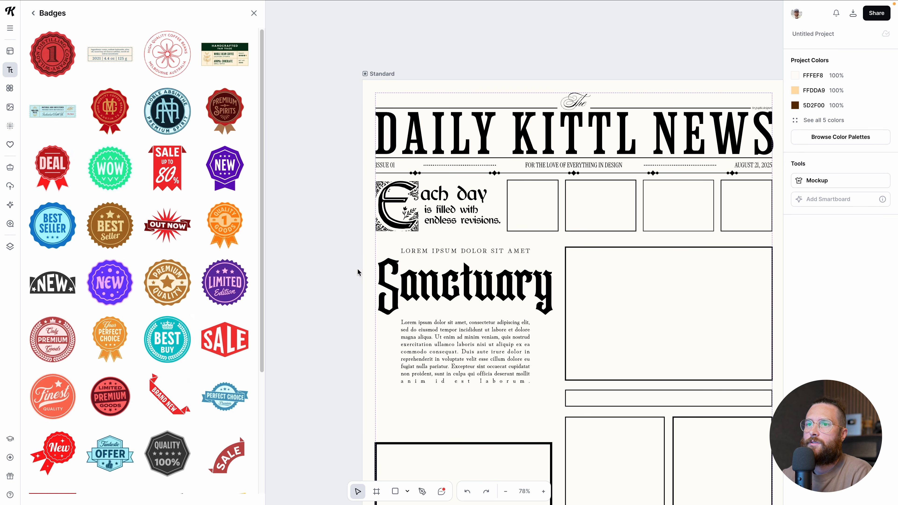
{"action": "scroll", "coordinate": [366, 274], "scroll_direction": "down", "scroll_amount": 1}
{"action": "scroll", "coordinate": [366, 274], "scroll_direction": "right", "scroll_amount": 4}
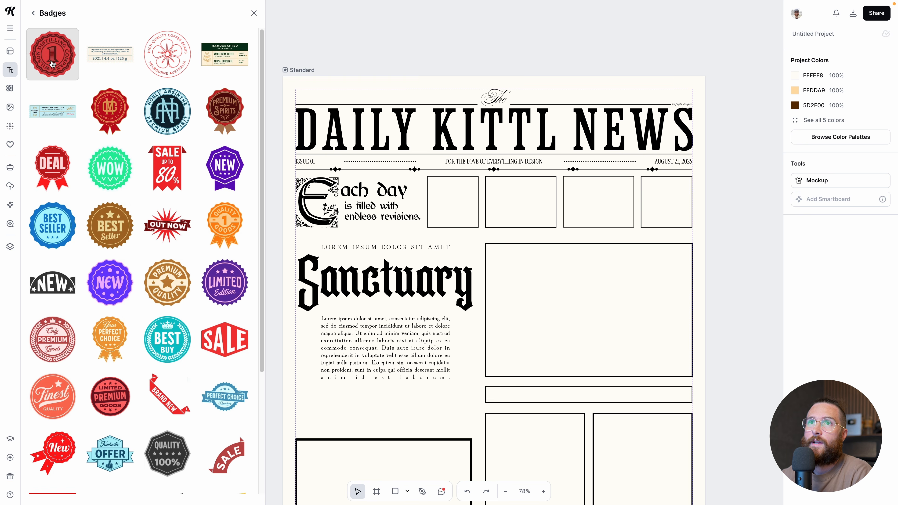
{"action": "left_click", "coordinate": [68, 61]}
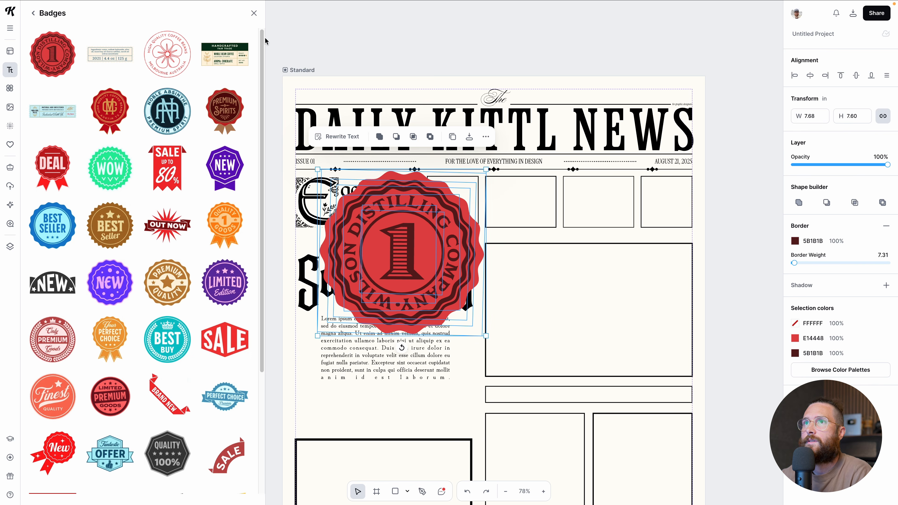
{"action": "left_click", "coordinate": [254, 13]}
Scale the badge to about 2.40 by 2.37 in and fit it inside the small outlined box beside the "Each day" title.
{"action": "left_click_drag", "start_coordinate": [485, 171], "coordinate": [431, 223]}
{"action": "scroll", "coordinate": [465, 230], "scroll_direction": "up", "scroll_amount": 5}
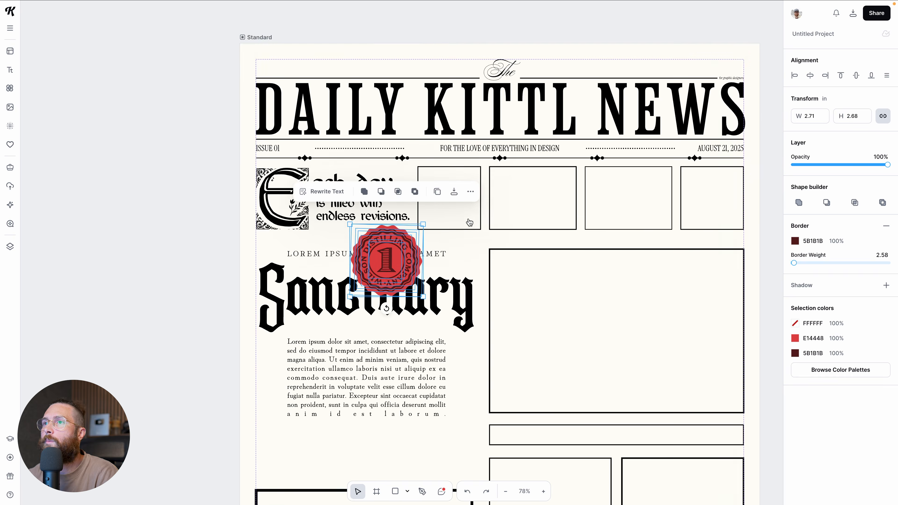
{"action": "left_click_drag", "start_coordinate": [359, 262], "coordinate": [434, 183]}
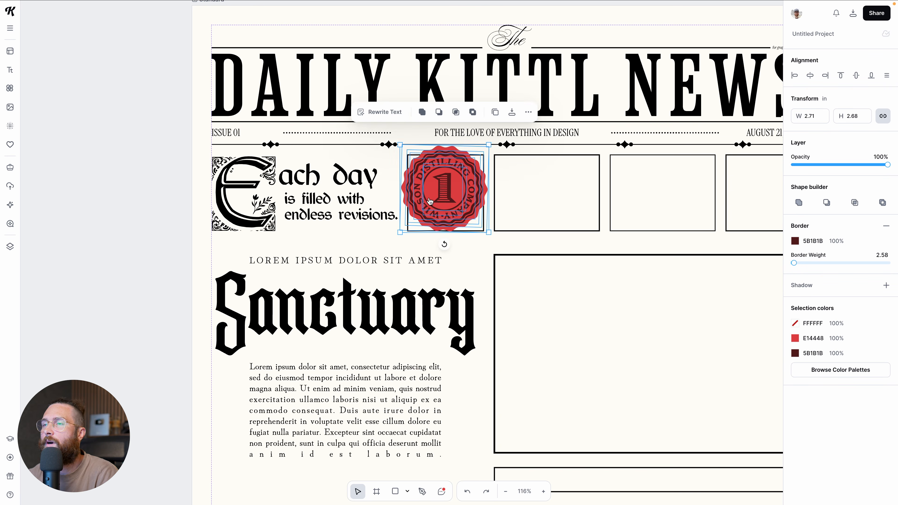
{"action": "scroll", "coordinate": [478, 208], "scroll_direction": "up", "scroll_amount": 5}
{"action": "left_click_drag", "start_coordinate": [497, 105], "coordinate": [480, 117]}
{"action": "left_click_drag", "start_coordinate": [439, 185], "coordinate": [435, 211]}
{"action": "scroll", "coordinate": [500, 204], "scroll_direction": "up", "scroll_amount": 2}
Delete the outlined box around the badge.
{"action": "left_click", "coordinate": [495, 185]}
{"action": "left_click", "coordinate": [488, 133]}
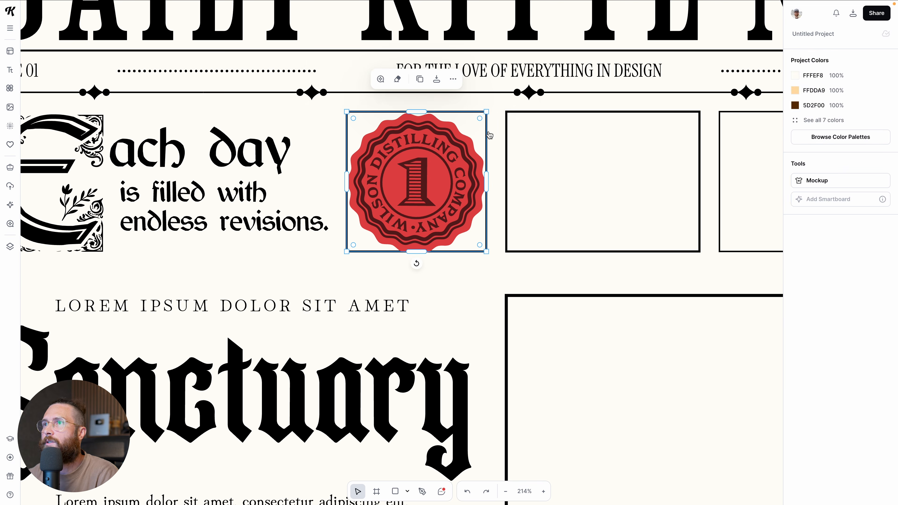
{"action": "key", "text": "BackSpace"}
Remove the main red fill from the badge by setting that colour to none.
{"action": "scroll", "coordinate": [489, 135], "scroll_direction": "down", "scroll_amount": 3}
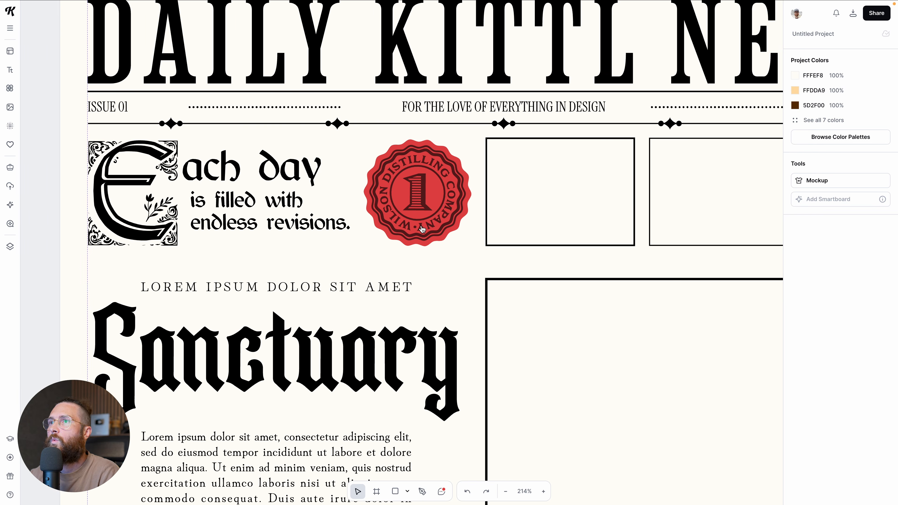
{"action": "scroll", "coordinate": [422, 229], "scroll_direction": "down", "scroll_amount": 1}
{"action": "left_click", "coordinate": [411, 207]}
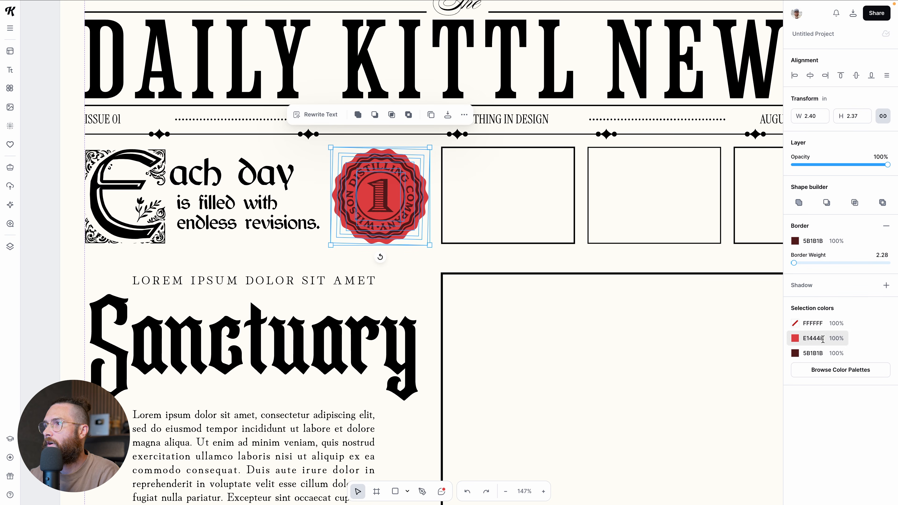
{"action": "left_click", "coordinate": [801, 342]}
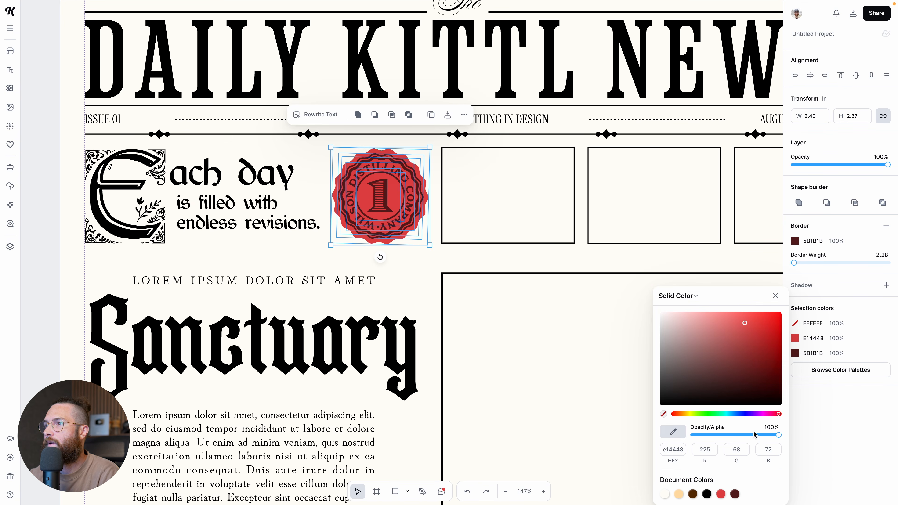
{"action": "left_click", "coordinate": [664, 415]}
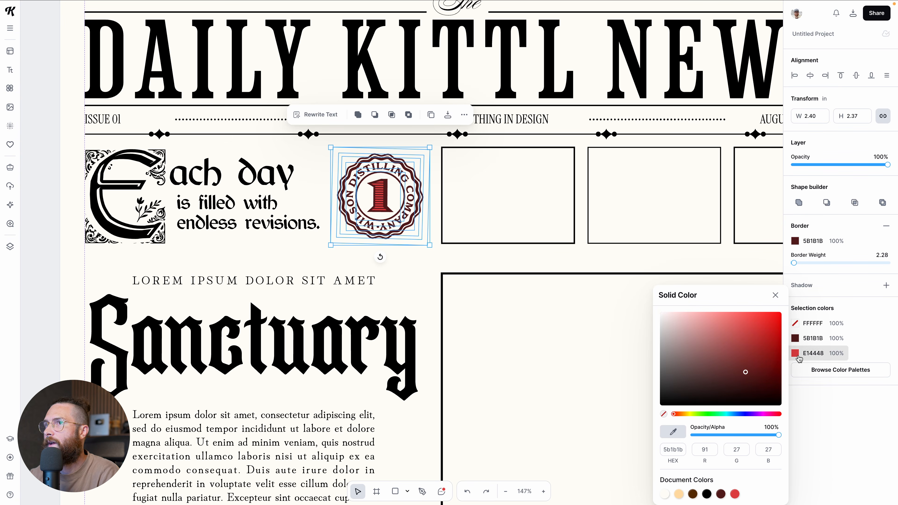
{"action": "left_click", "coordinate": [402, 249]}
{"action": "left_click", "coordinate": [381, 202]}
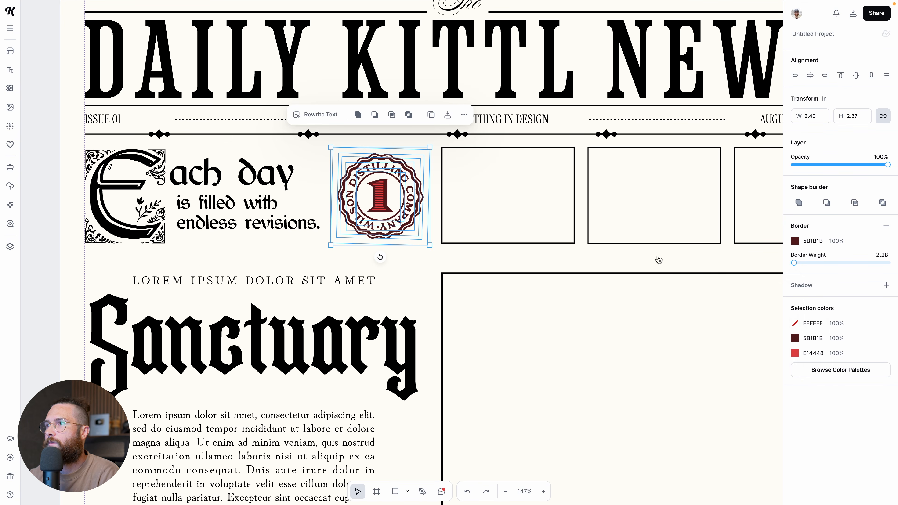
Recolour the badge's dark maroon lettering and outlines black 000000, sampled from the Sanctuary headline.
{"action": "left_click", "coordinate": [795, 339]}
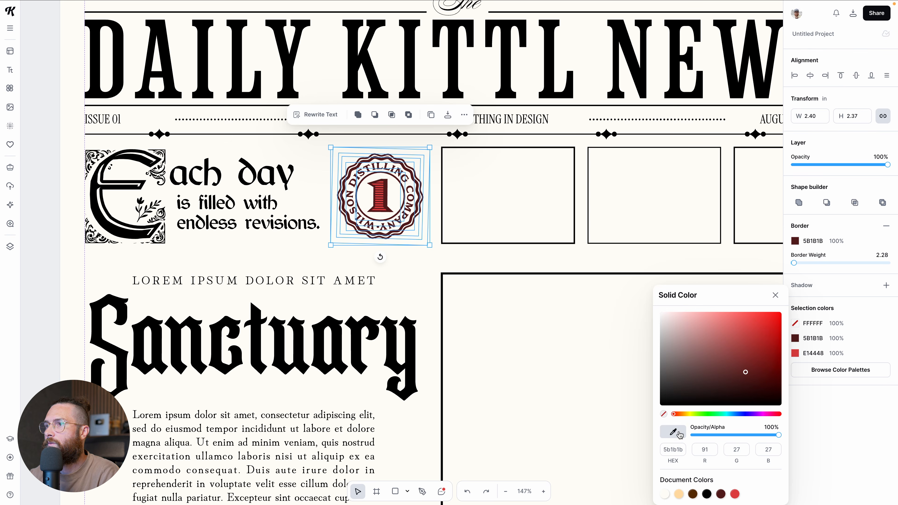
{"action": "left_click", "coordinate": [357, 342]}
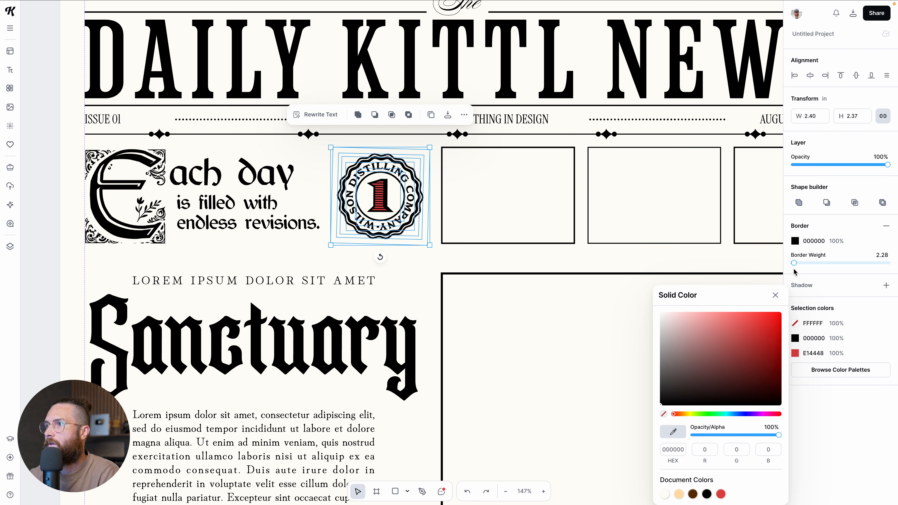
{"action": "left_click", "coordinate": [800, 242]}
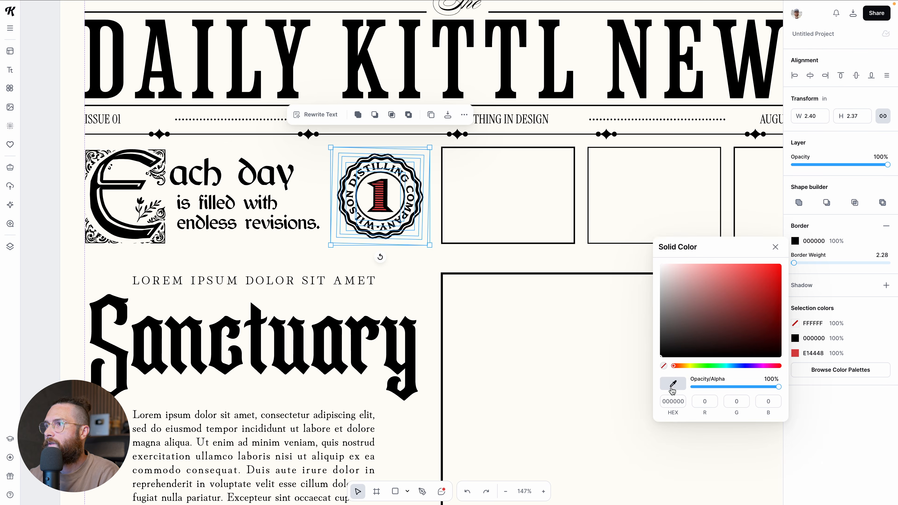
{"action": "left_click", "coordinate": [795, 241]}
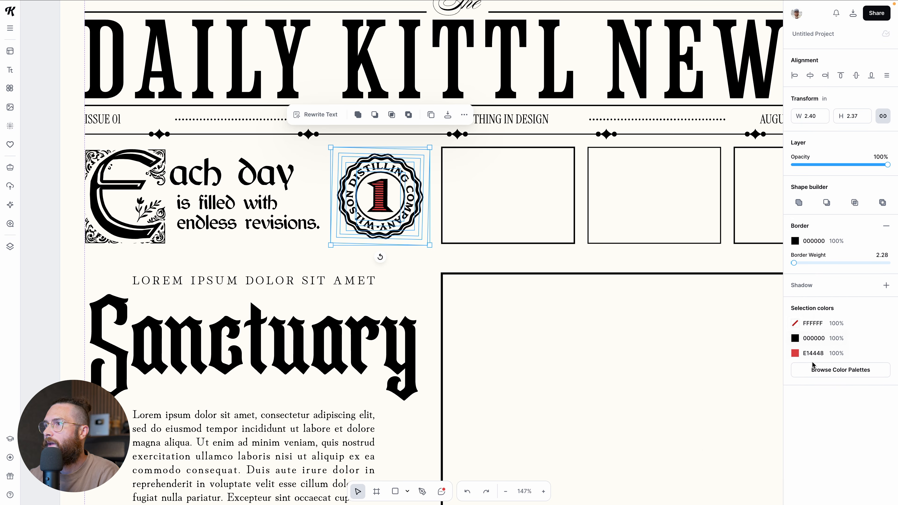
Set the remaining red inside the badge's numeral 1 to FFFEF8, sampled from the page background.
{"action": "left_click", "coordinate": [796, 354]}
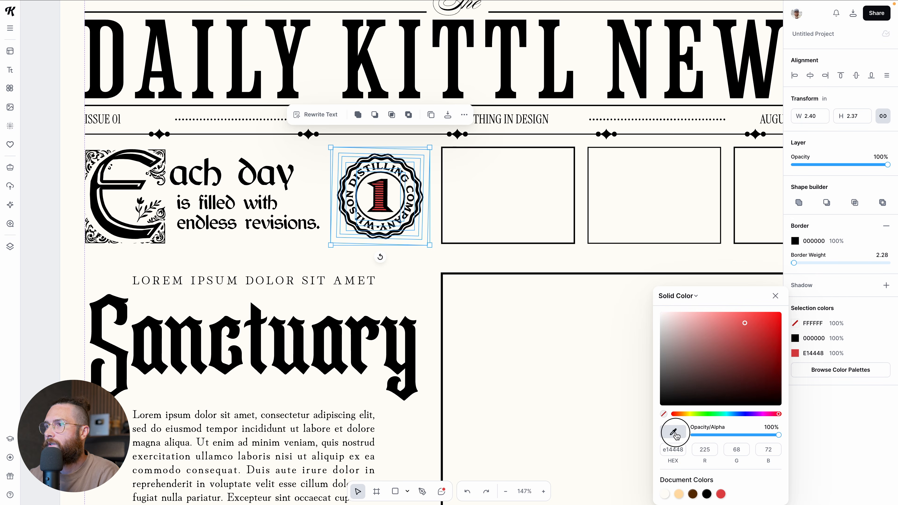
{"action": "left_click", "coordinate": [392, 284]}
{"action": "left_click", "coordinate": [160, 288]}
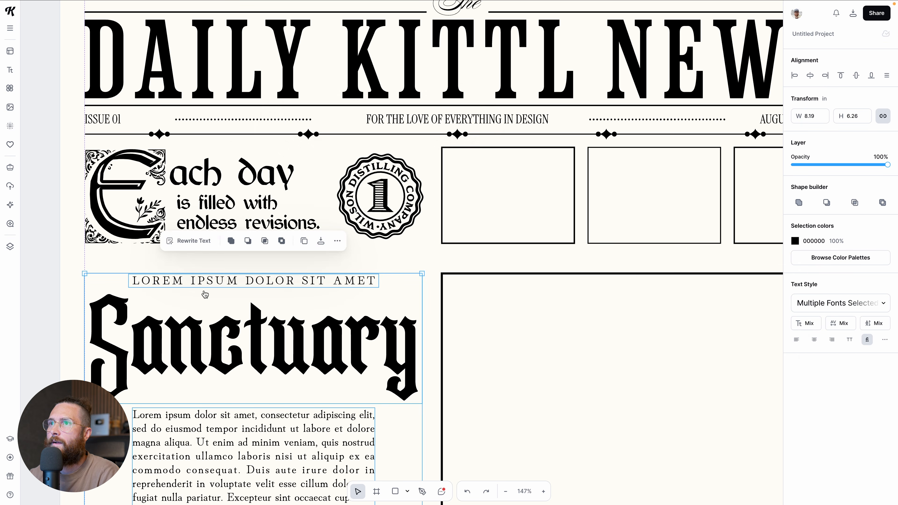
{"action": "scroll", "coordinate": [204, 295], "scroll_direction": "down", "scroll_amount": 2}
{"action": "left_click", "coordinate": [56, 289]}
Replace the badge's circular text with "DESIGN NEWS YOU CAN TRUST".
{"action": "scroll", "coordinate": [339, 259], "scroll_direction": "up", "scroll_amount": 5}
{"action": "left_click", "coordinate": [337, 184]}
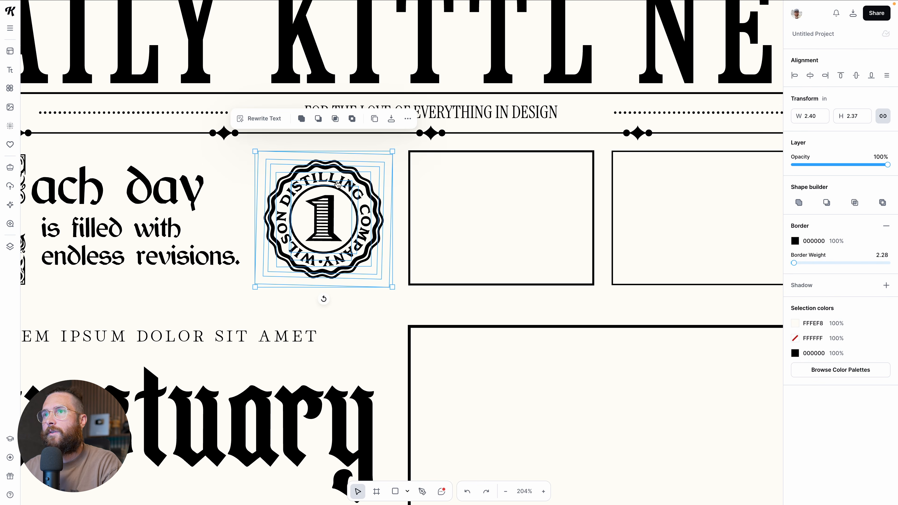
{"action": "double_click", "coordinate": [337, 183]}
{"action": "double_click", "coordinate": [337, 181]}
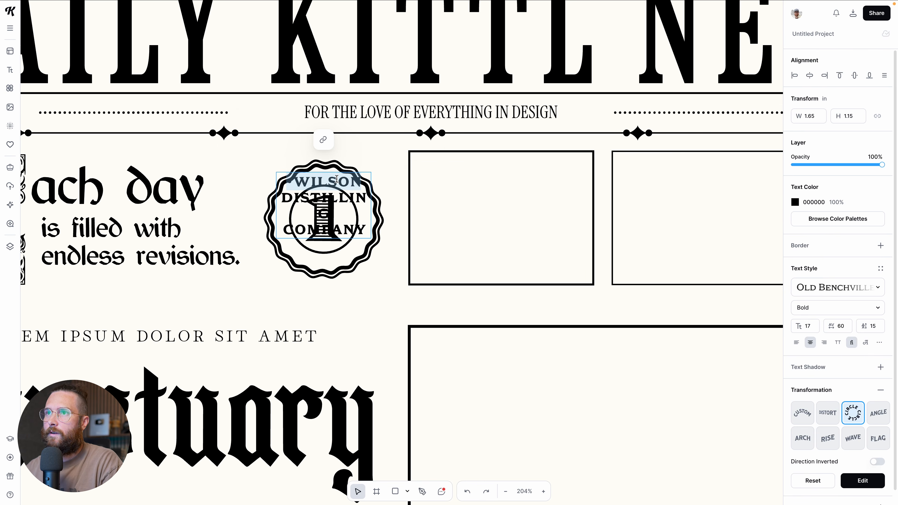
{"action": "type", "text": "DESIG"}
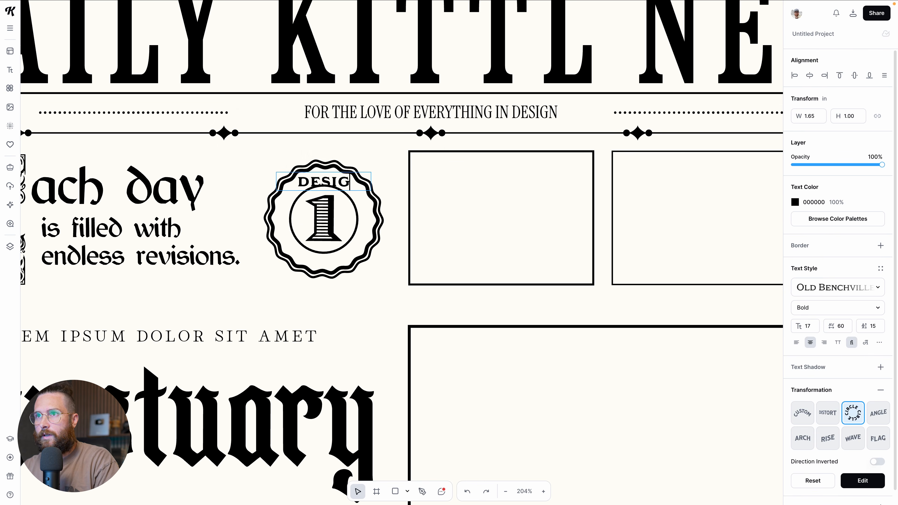
{"action": "type", "text": "N"}
{"action": "key", "text": "Return"}
{"action": "type", "text": "NEWS YOU CAN TRUST"}
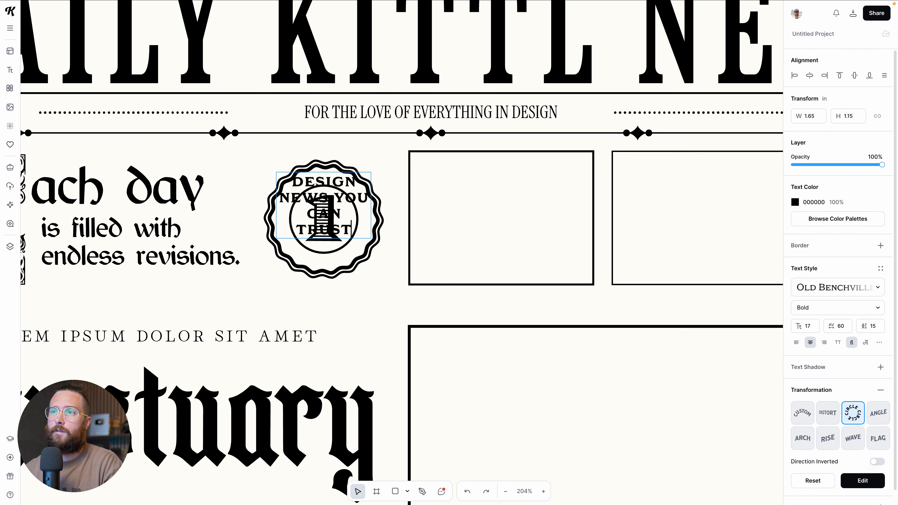
{"action": "left_click", "coordinate": [377, 309]}
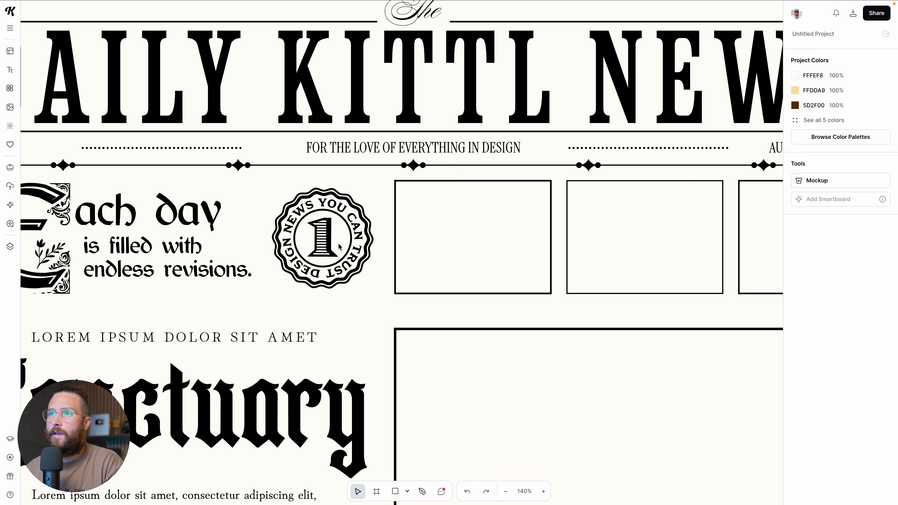
{"action": "left_click", "coordinate": [330, 245]}
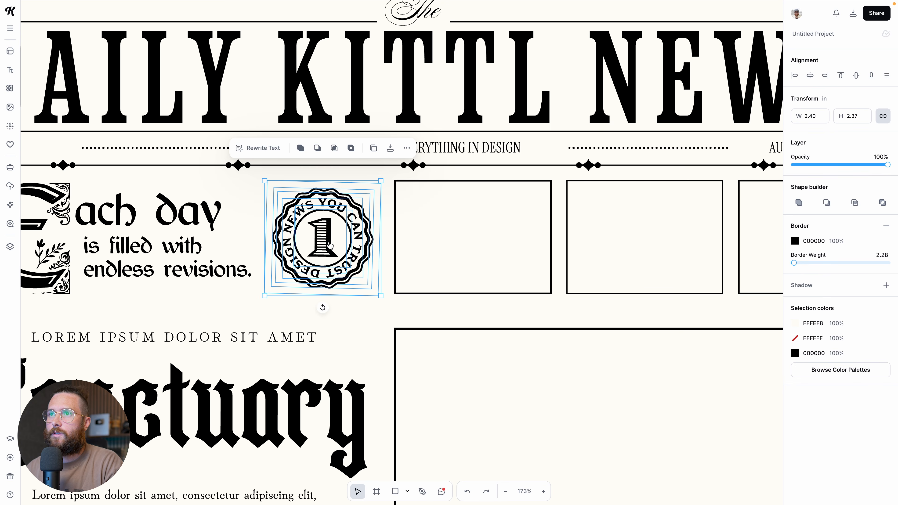
Replace the number in the round badge with the letter K and adjust it to fit the inner circle.
{"action": "double_click", "coordinate": [330, 246]}
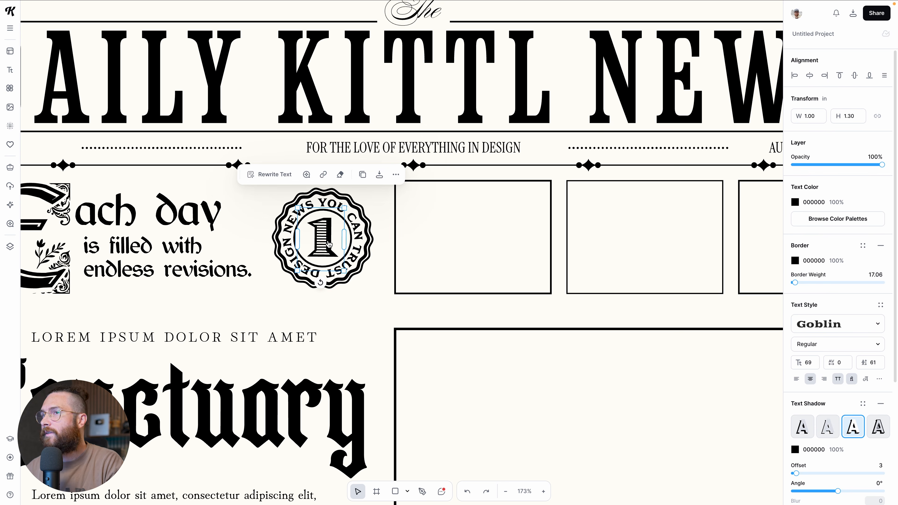
{"action": "double_click", "coordinate": [330, 246]}
{"action": "key", "text": "ctrl+a"}
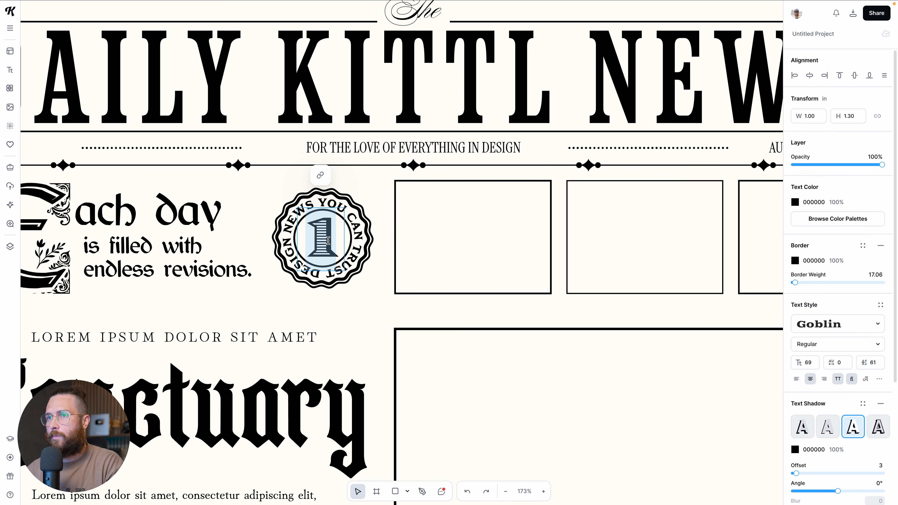
{"action": "type", "text": "K"}
{"action": "key", "text": "Escape"}
{"action": "left_click_drag", "start_coordinate": [344, 208], "coordinate": [334, 212]}
{"action": "left_click", "coordinate": [372, 298]}
{"action": "scroll", "coordinate": [372, 297], "scroll_direction": "down", "scroll_amount": 3}
{"action": "left_click_drag", "start_coordinate": [388, 196], "coordinate": [574, 279]}
{"action": "left_click", "coordinate": [547, 267]}
Add a headline text and scale it down to about size 42 inside the first empty box beside the badge.
{"action": "scroll", "coordinate": [546, 268], "scroll_direction": "right", "scroll_amount": 4}
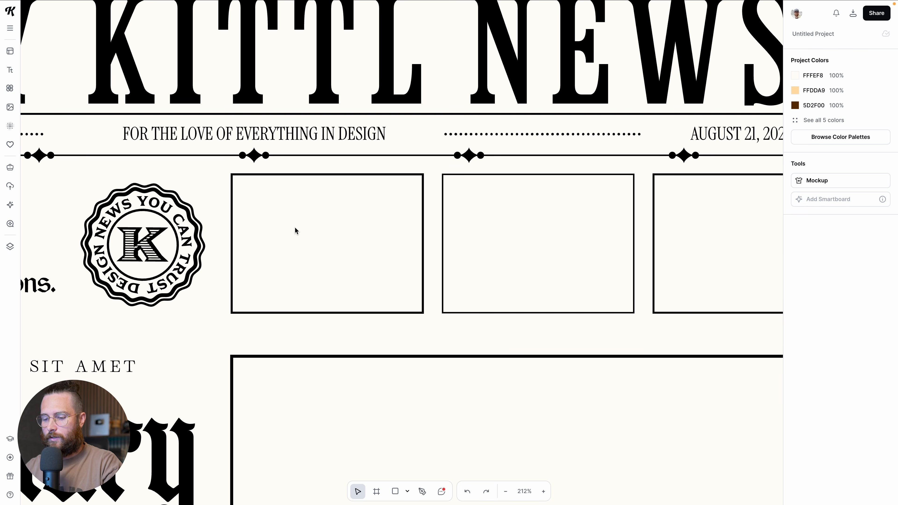
{"action": "key", "text": "t"}
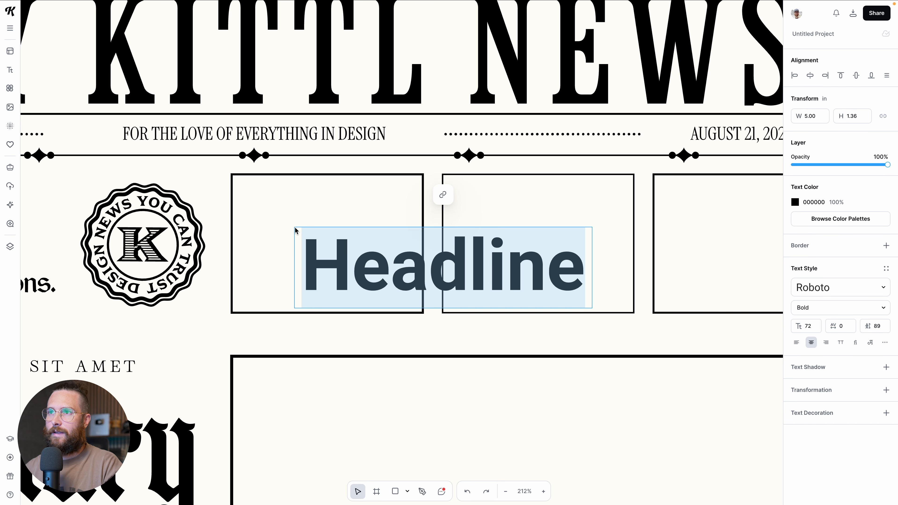
{"action": "left_click", "coordinate": [313, 204]}
{"action": "left_click_drag", "start_coordinate": [375, 261], "coordinate": [322, 219]}
{"action": "left_click_drag", "start_coordinate": [540, 262], "coordinate": [396, 211]}
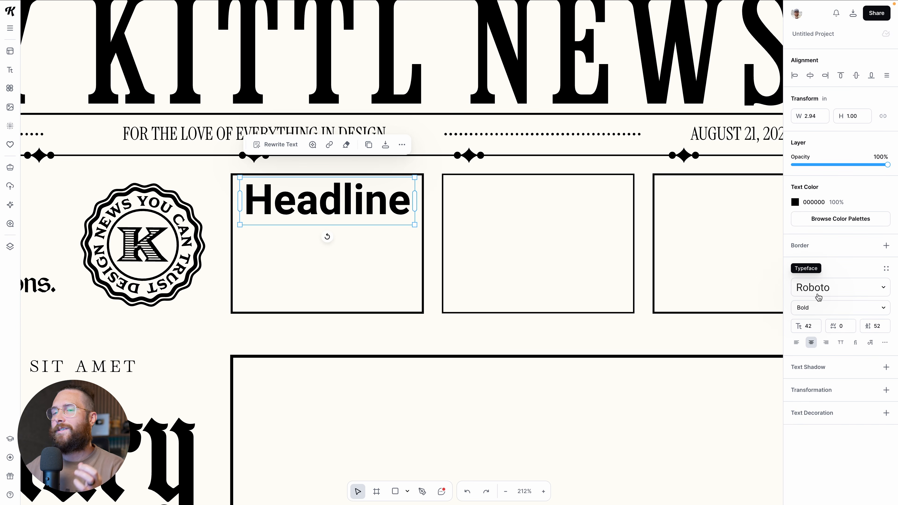
Filter the headline's typeface choices to Sans Serif and search them for "cond".
{"action": "left_click", "coordinate": [831, 294]}
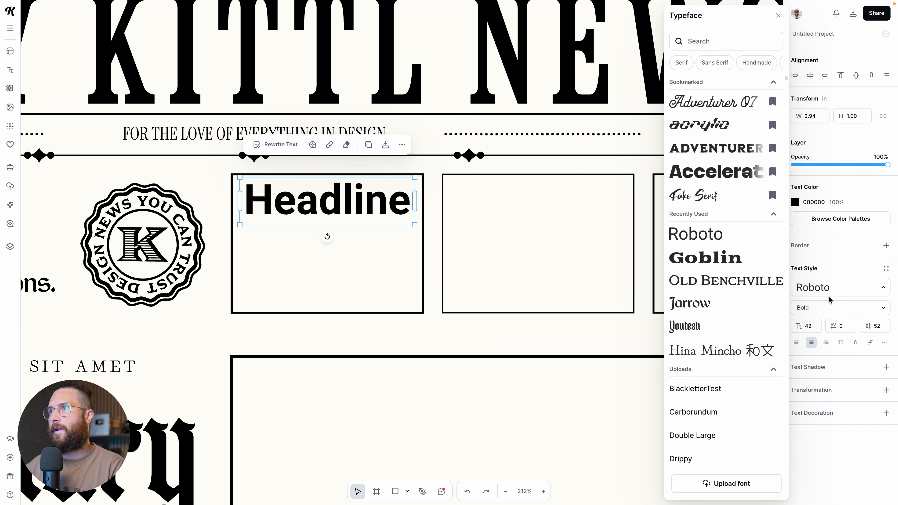
{"action": "left_click", "coordinate": [713, 66]}
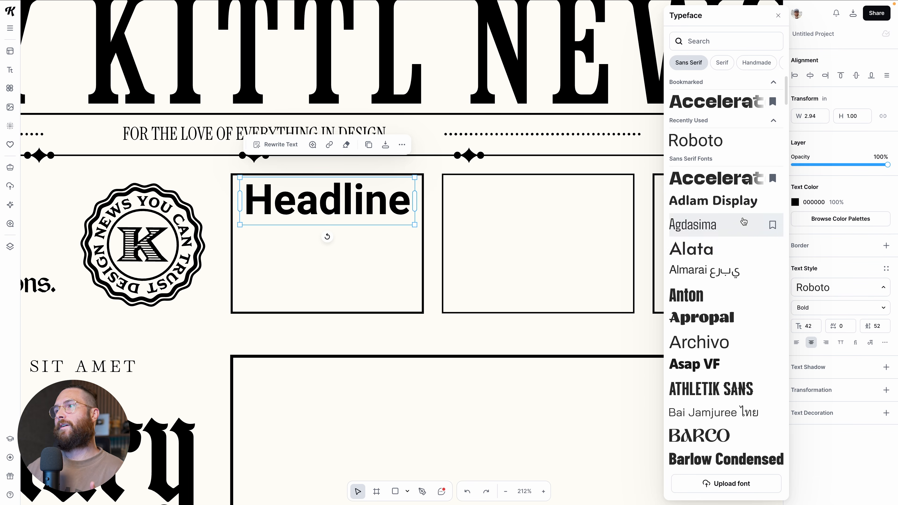
{"action": "scroll", "coordinate": [742, 254], "scroll_direction": "down", "scroll_amount": 1}
{"action": "scroll", "coordinate": [741, 241], "scroll_direction": "down", "scroll_amount": 1}
{"action": "left_click", "coordinate": [701, 41]}
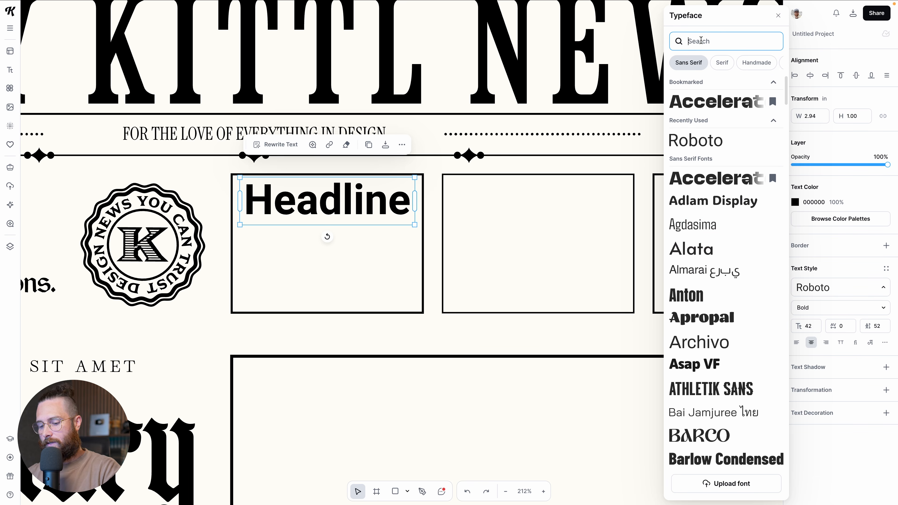
{"action": "type", "text": "c"}
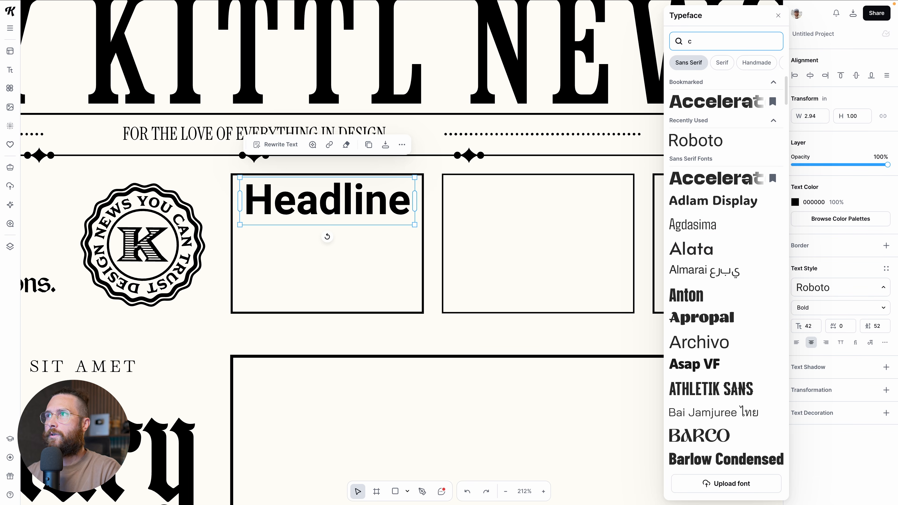
{"action": "type", "text": "ond"}
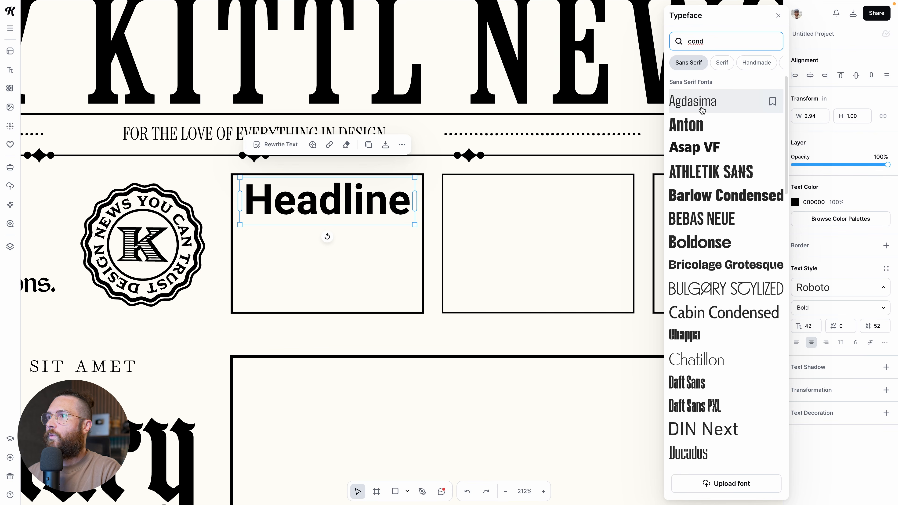
Try Anton and Bebas Neue on the headline and settle on the Milkstore 02 typeface.
{"action": "left_click", "coordinate": [693, 124]}
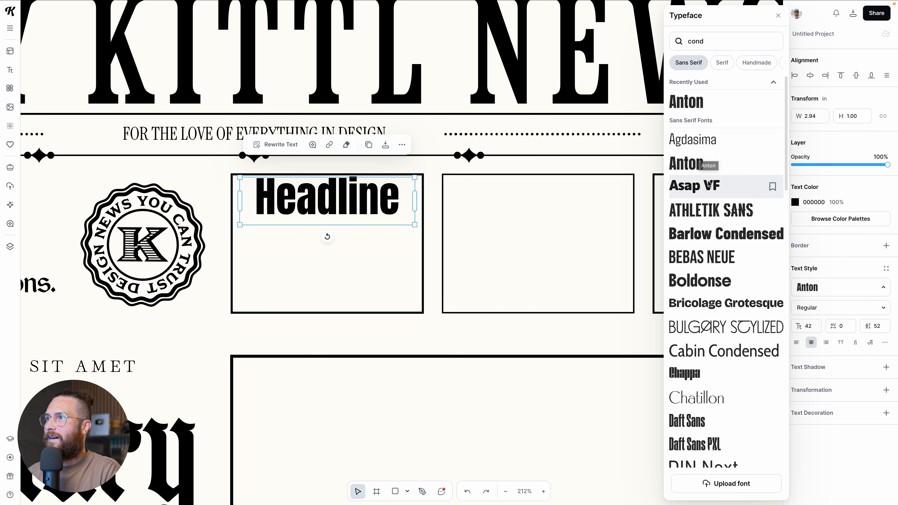
{"action": "left_click", "coordinate": [710, 258]}
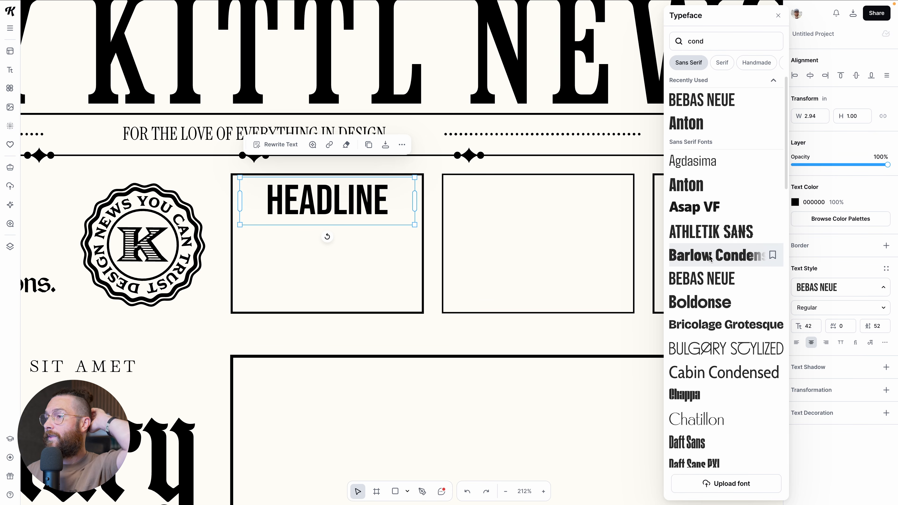
{"action": "scroll", "coordinate": [710, 257], "scroll_direction": "down", "scroll_amount": 10}
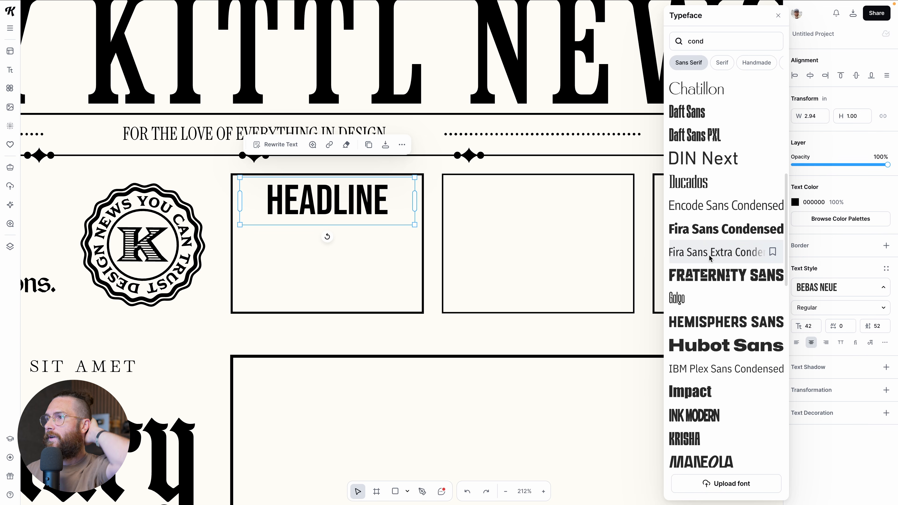
{"action": "scroll", "coordinate": [708, 254], "scroll_direction": "down", "scroll_amount": 4}
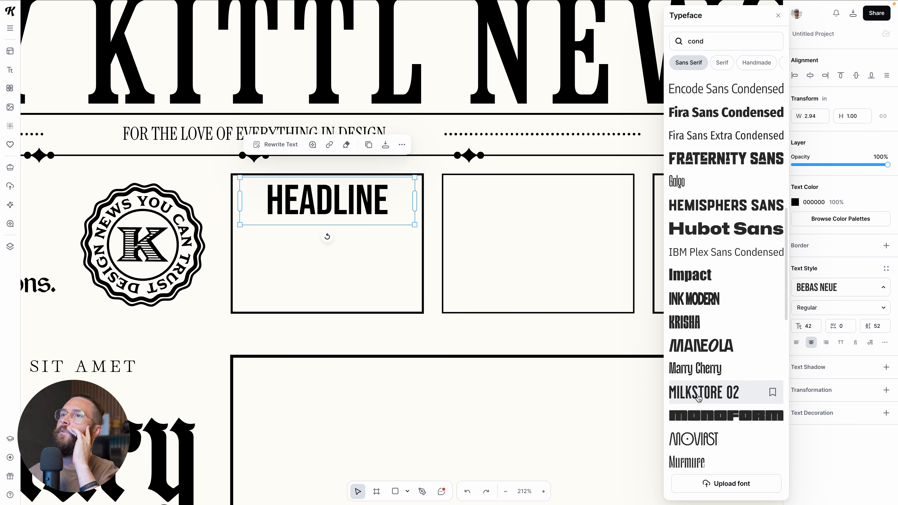
{"action": "left_click", "coordinate": [698, 398]}
{"action": "scroll", "coordinate": [699, 398], "scroll_direction": "up", "scroll_amount": 1}
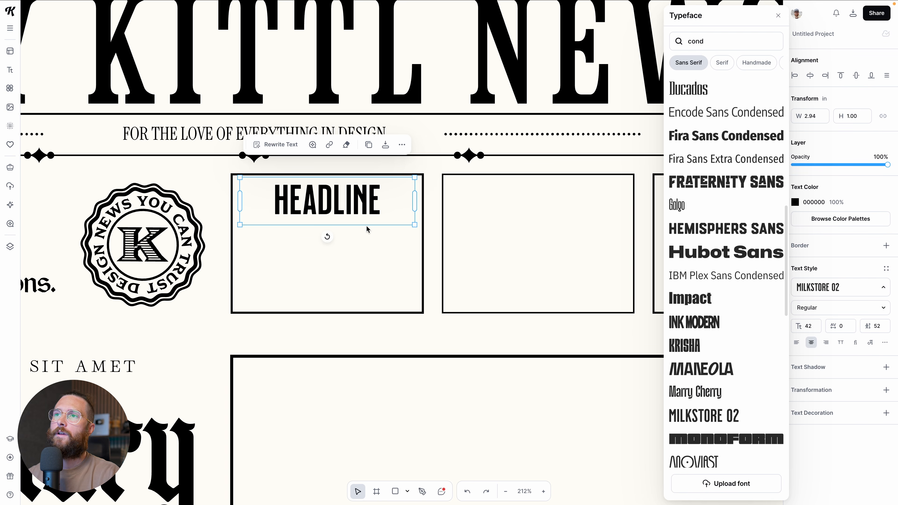
Replace the headline's placeholder text with "WEATHER REPORT".
{"action": "scroll", "coordinate": [344, 209], "scroll_direction": "up", "scroll_amount": 2}
{"action": "double_click", "coordinate": [343, 201]}
{"action": "key", "text": "ctrl+a"}
{"action": "type", "text": "WEATHER REPOR"}
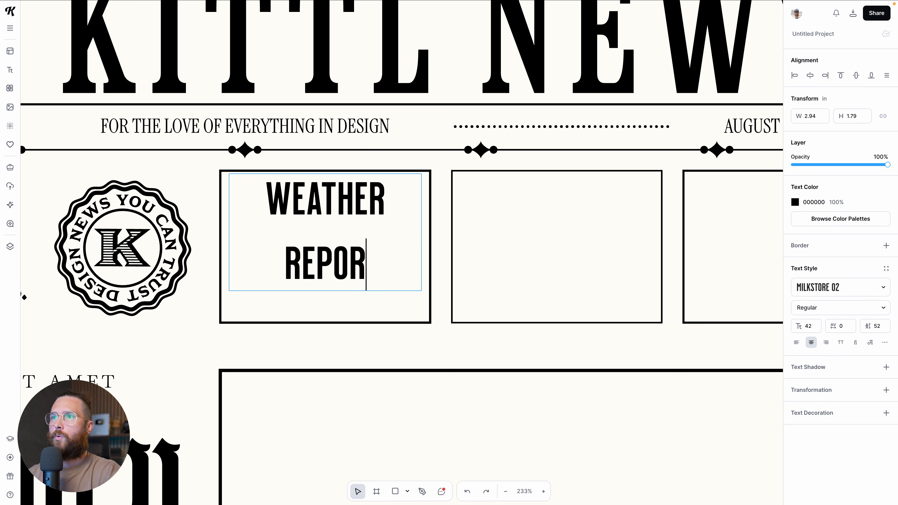
{"action": "type", "text": "T"}
{"action": "left_click", "coordinate": [377, 299]}
Scale the WEATHER REPORT heading to about size 28 on one line and place it in the upper part of its box.
{"action": "left_click", "coordinate": [395, 252]}
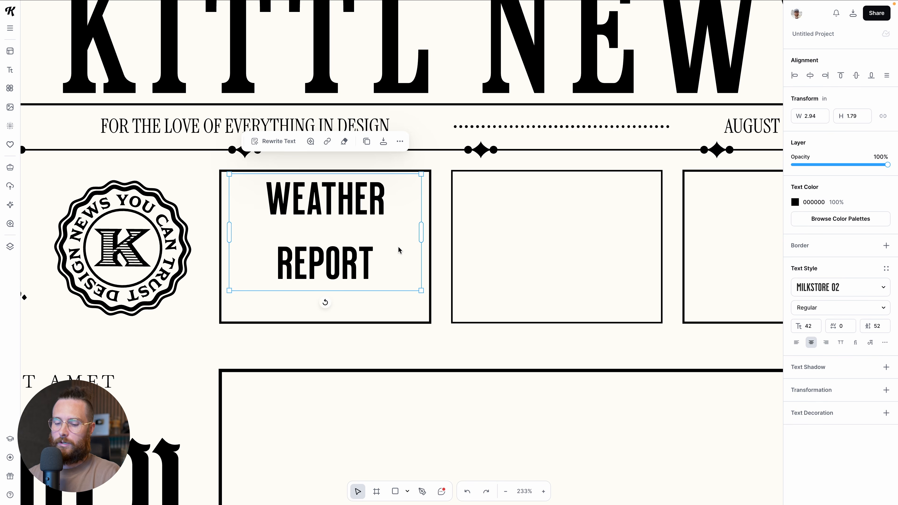
{"action": "left_click_drag", "start_coordinate": [424, 235], "coordinate": [410, 250]}
{"action": "left_click_drag", "start_coordinate": [375, 238], "coordinate": [375, 217]}
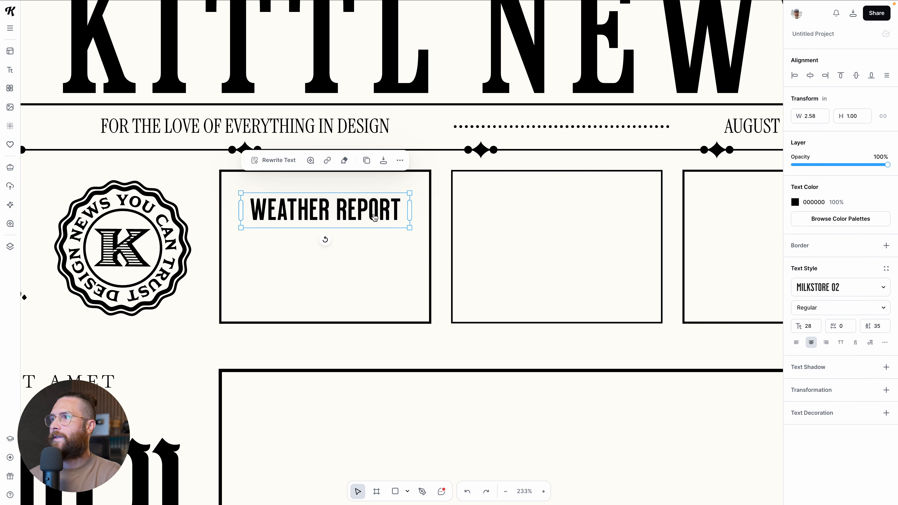
Set the heading's letter spacing to 50, widen its text box to about 3.03 in, and raise the spacing to 90.
{"action": "type", "text": "50"}
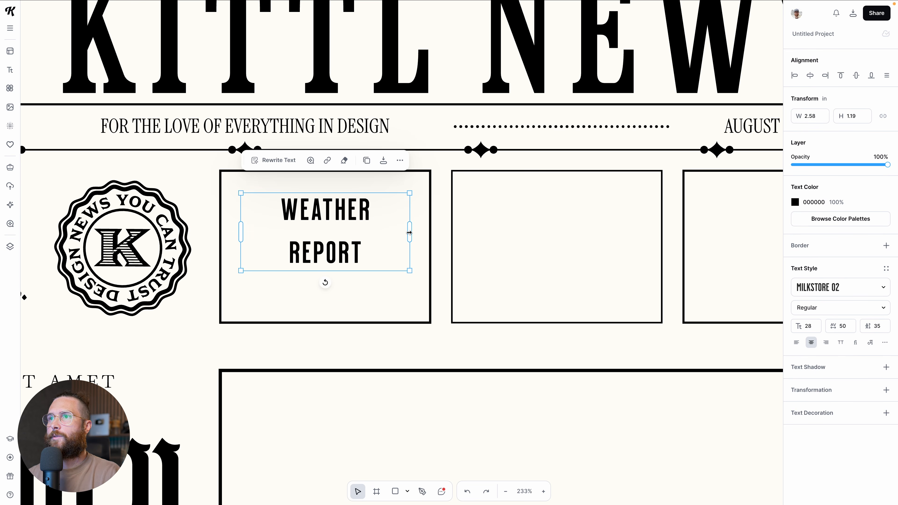
{"action": "left_click_drag", "start_coordinate": [411, 232], "coordinate": [416, 237]}
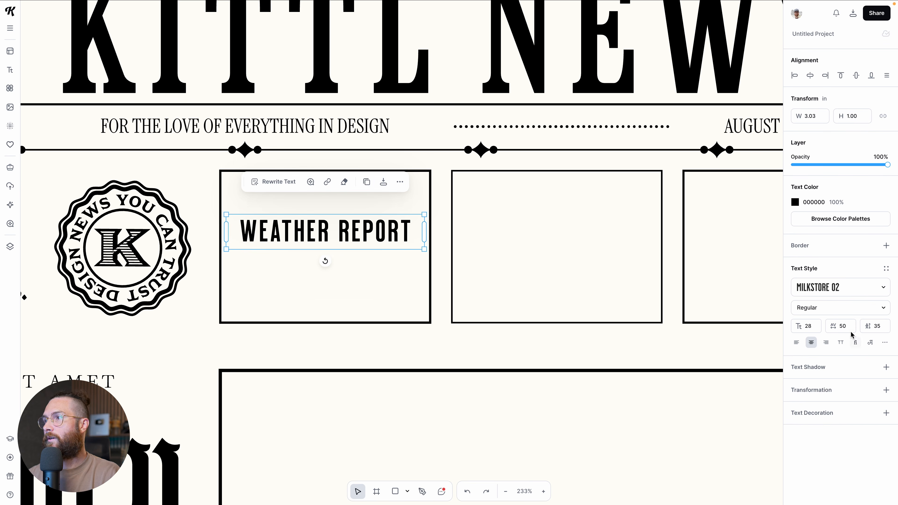
{"action": "key", "text": "shift+Up"}
{"action": "key", "text": "shift+Up"}
{"action": "key", "text": "shift+Up"}
{"action": "key", "text": "shift+Up"}
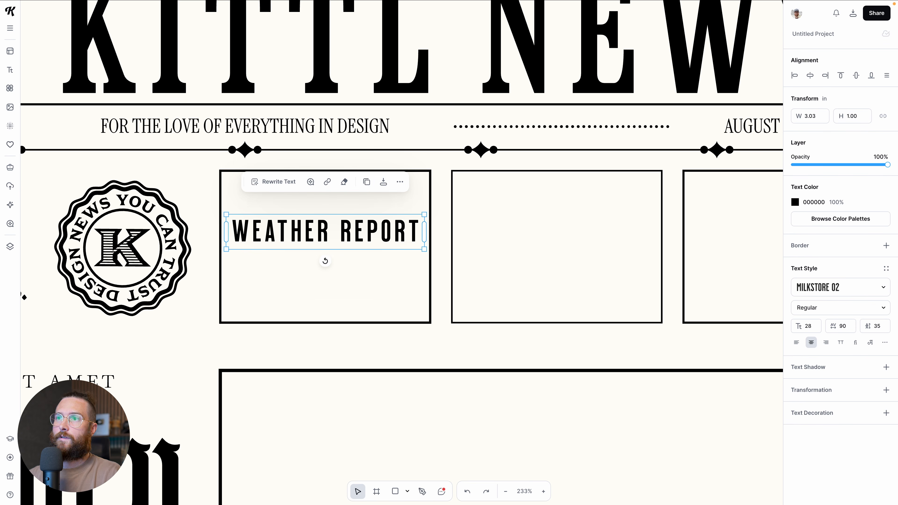
Fit the heading across the first box's top edge at about size 31 and delete the box's frame.
{"action": "left_click_drag", "start_coordinate": [370, 232], "coordinate": [370, 186]}
{"action": "left_click_drag", "start_coordinate": [425, 203], "coordinate": [431, 205]}
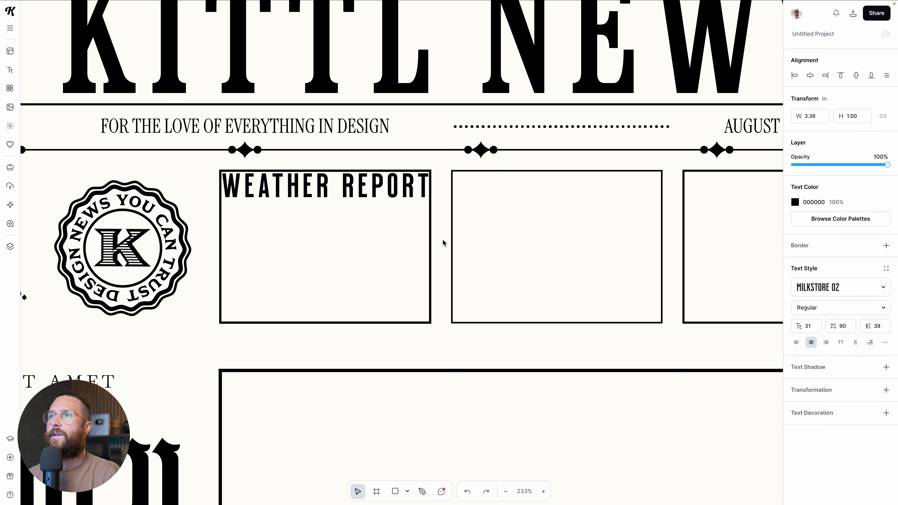
{"action": "left_click", "coordinate": [428, 230]}
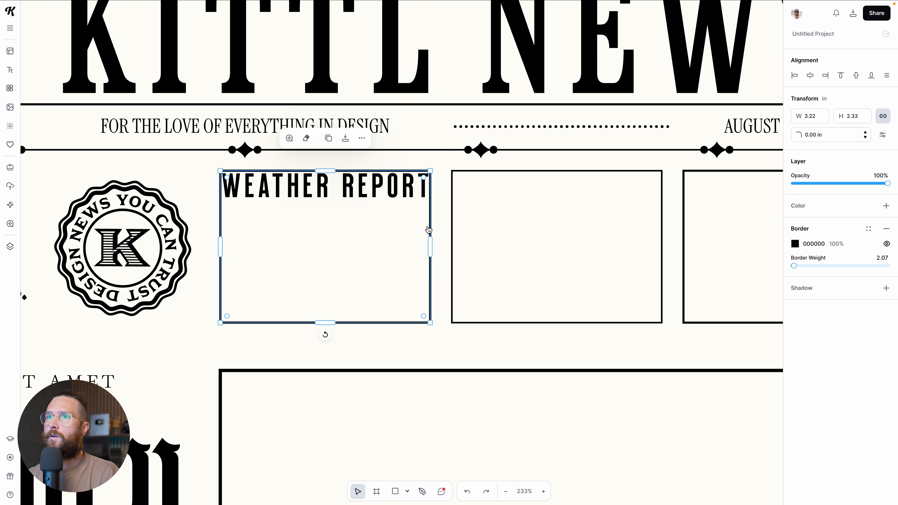
{"action": "key", "text": "Delete"}
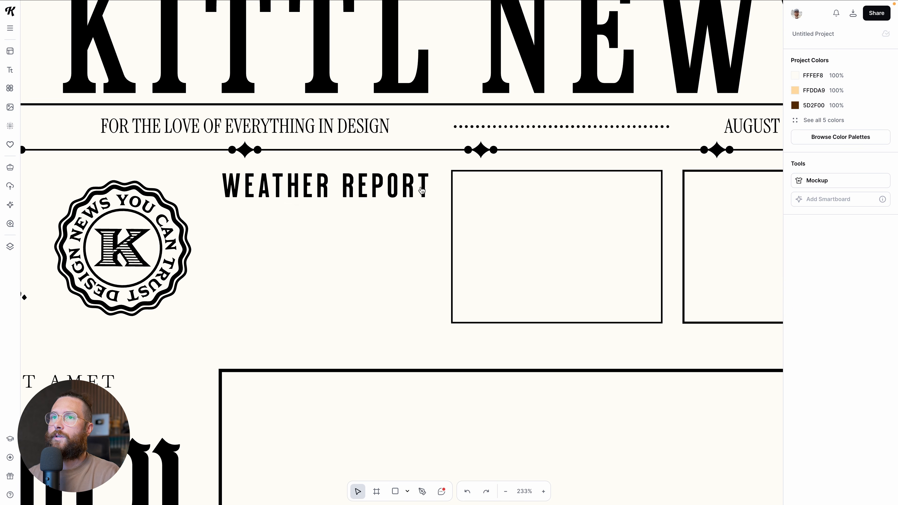
{"action": "left_click", "coordinate": [421, 191]}
{"action": "scroll", "coordinate": [214, 270], "scroll_direction": "down", "scroll_amount": 3}
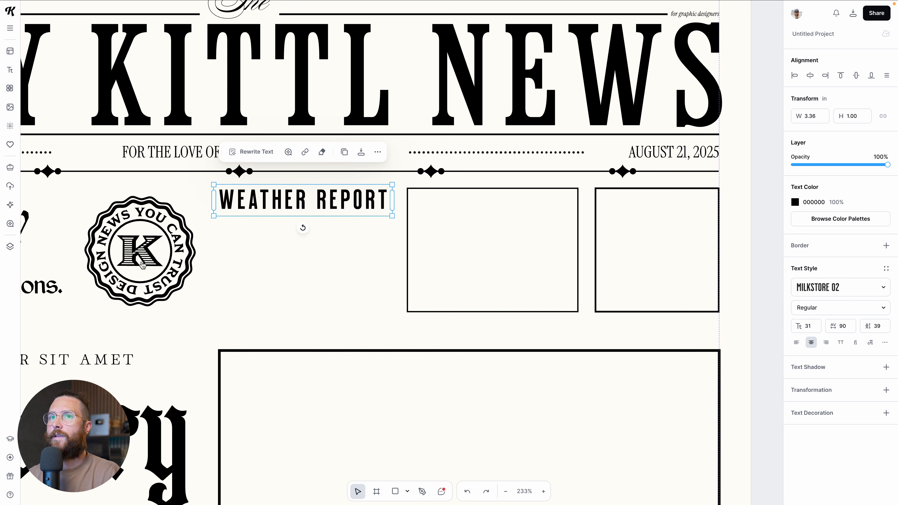
{"action": "scroll", "coordinate": [162, 258], "scroll_direction": "down", "scroll_amount": 3}
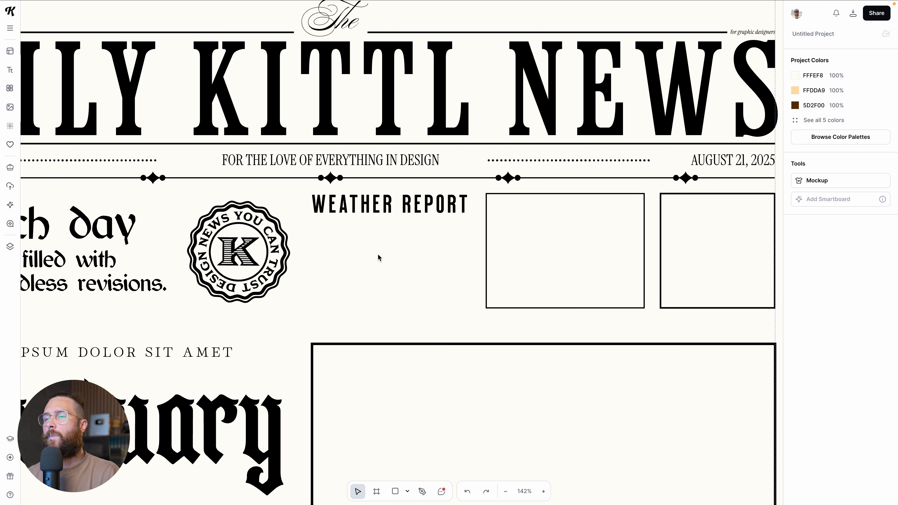
{"action": "scroll", "coordinate": [377, 253], "scroll_direction": "right", "scroll_amount": 2}
{"action": "left_click_drag", "start_coordinate": [278, 220], "coordinate": [445, 310]}
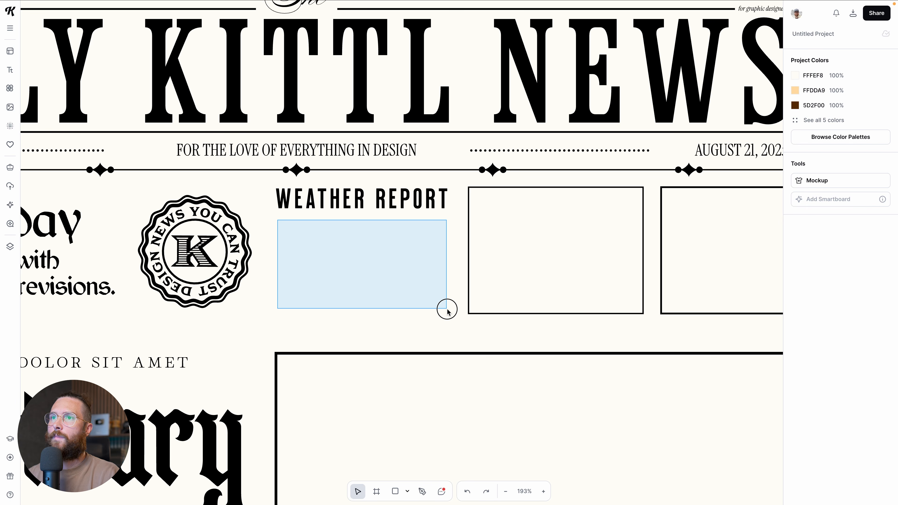
{"action": "left_click_drag", "start_coordinate": [447, 311], "coordinate": [446, 311]}
{"action": "scroll", "coordinate": [355, 226], "scroll_direction": "right", "scroll_amount": 1}
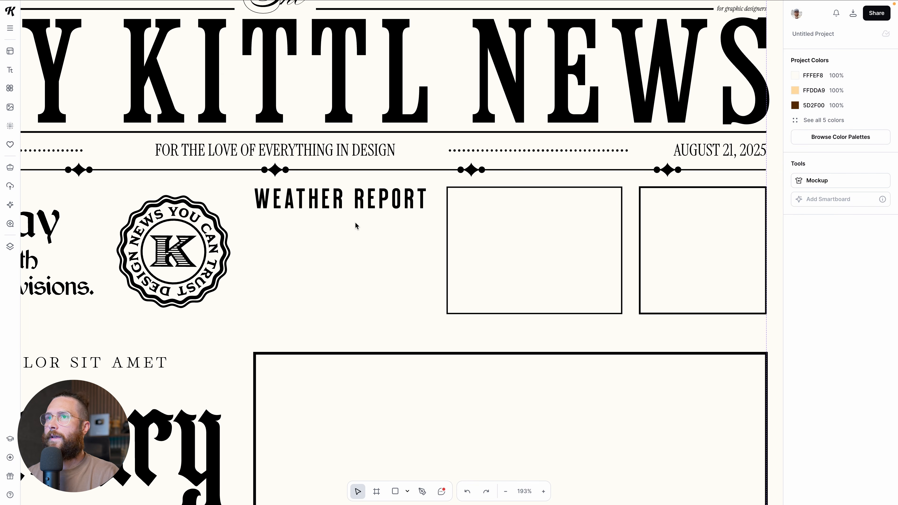
Duplicate the "For the love of everything in design" tagline below the WEATHER REPORT heading, left-aligned and without all caps.
{"action": "left_click", "coordinate": [287, 158]}
{"action": "left_click_drag", "start_coordinate": [286, 158], "coordinate": [394, 236]}
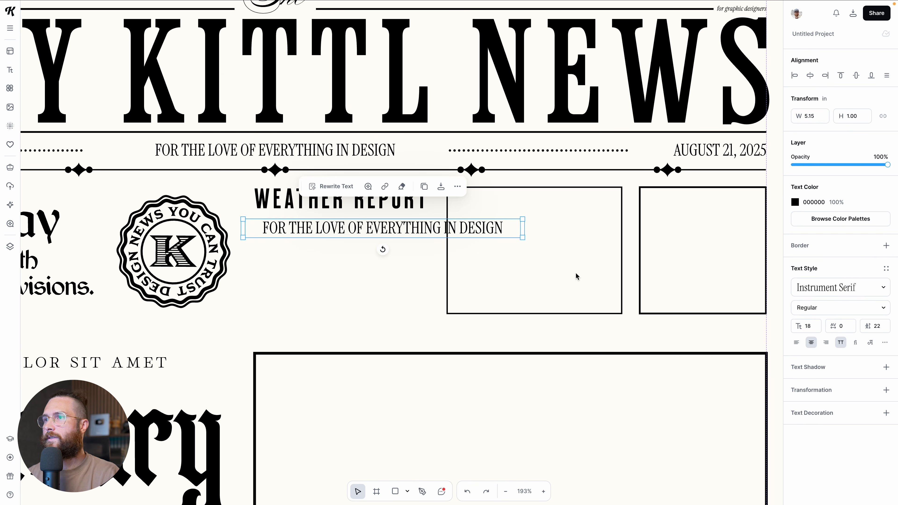
{"action": "left_click", "coordinate": [794, 343]}
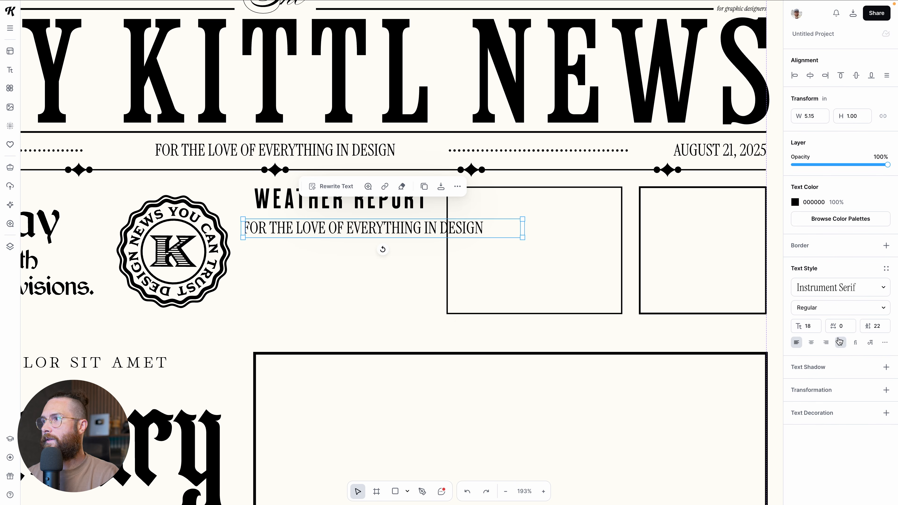
{"action": "left_click", "coordinate": [840, 342]}
Scale the copied line to about size 11 beneath the heading and change its text to "Swiss design".
{"action": "left_click_drag", "start_coordinate": [522, 237], "coordinate": [423, 229]}
{"action": "left_click_drag", "start_coordinate": [326, 231], "coordinate": [336, 224]}
{"action": "double_click", "coordinate": [336, 224]}
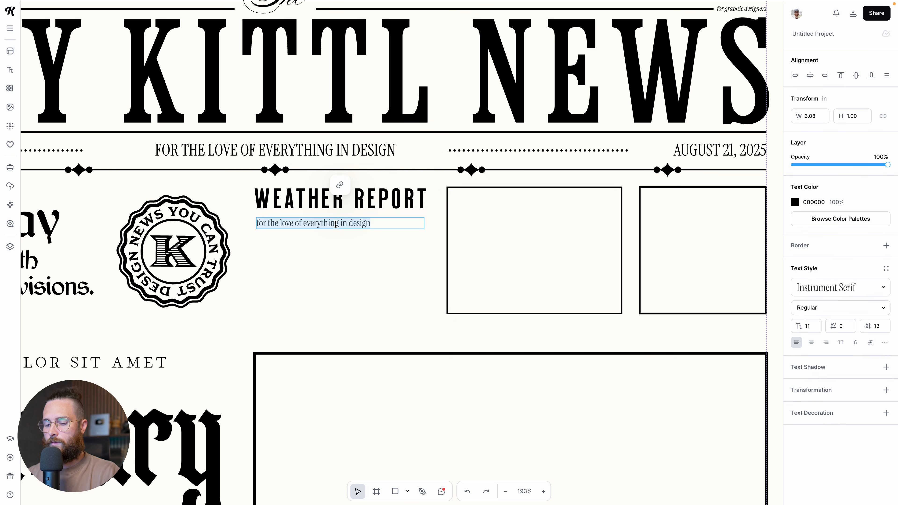
{"action": "type", "text": "Swiss"}
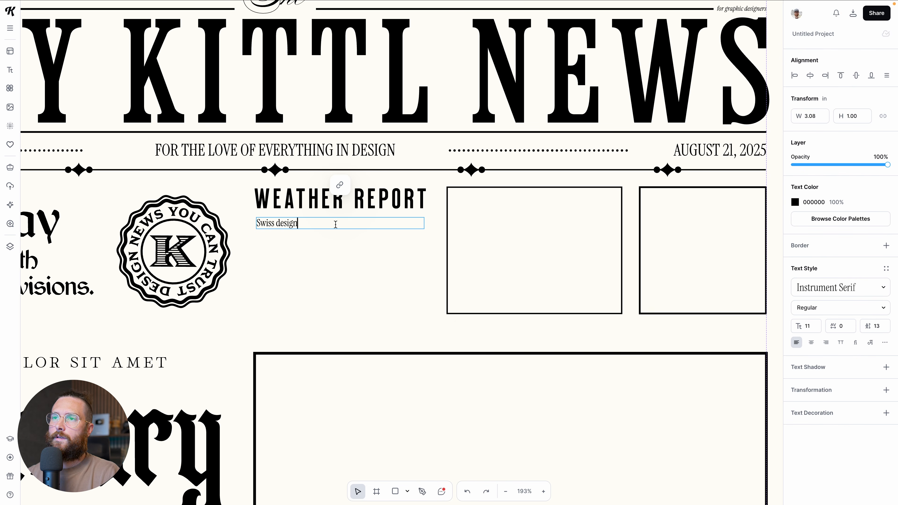
{"action": "left_click", "coordinate": [301, 241]}
Duplicate the "Swiss design" line directly below itself and change the copy to "Punk design".
{"action": "left_click", "coordinate": [288, 226]}
{"action": "left_click_drag", "start_coordinate": [288, 227], "coordinate": [288, 241]}
{"action": "double_click", "coordinate": [288, 241]}
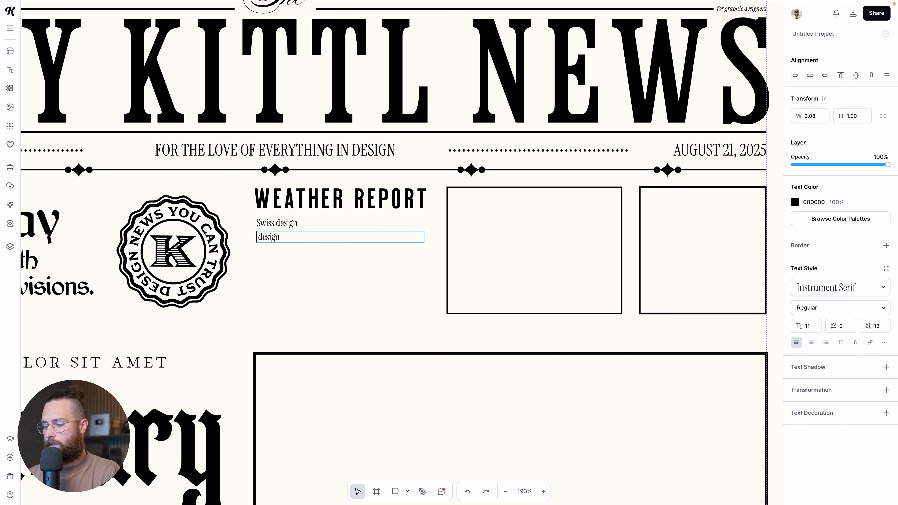
{"action": "type", "text": "Punk"}
{"action": "left_click", "coordinate": [304, 253]}
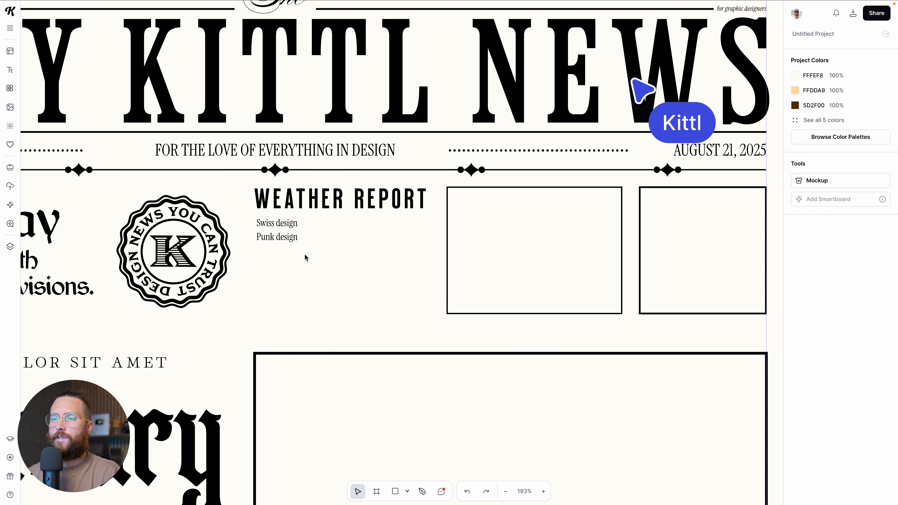
{"action": "scroll", "coordinate": [305, 253], "scroll_direction": "down", "scroll_amount": 1}
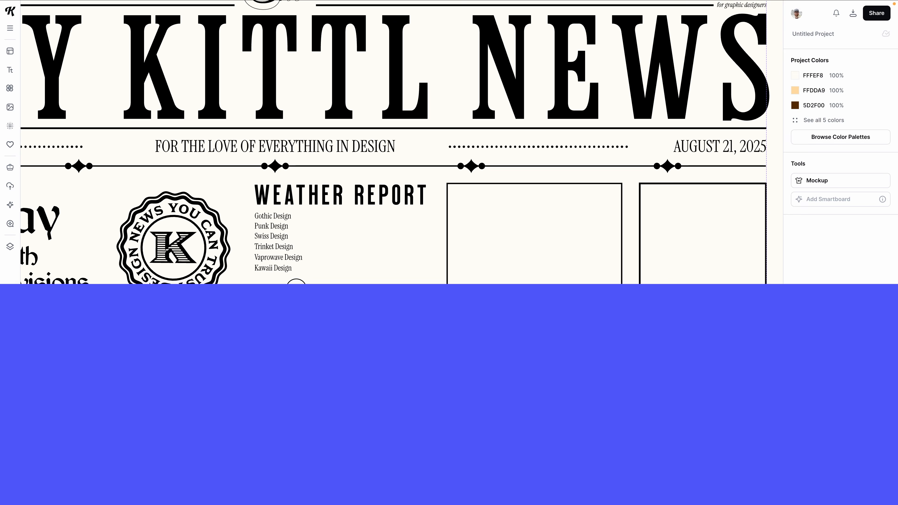
Copy the dotted divider into the weather report list, shrink it and place it after the design names.
{"action": "left_click_drag", "start_coordinate": [261, 215], "coordinate": [322, 291]}
{"action": "scroll", "coordinate": [317, 292], "scroll_direction": "up", "scroll_amount": 2}
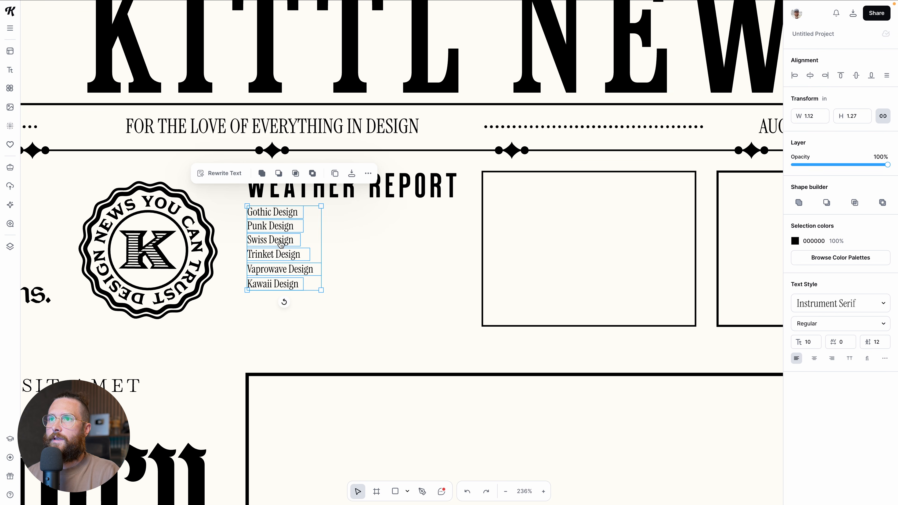
{"action": "left_click", "coordinate": [319, 295]}
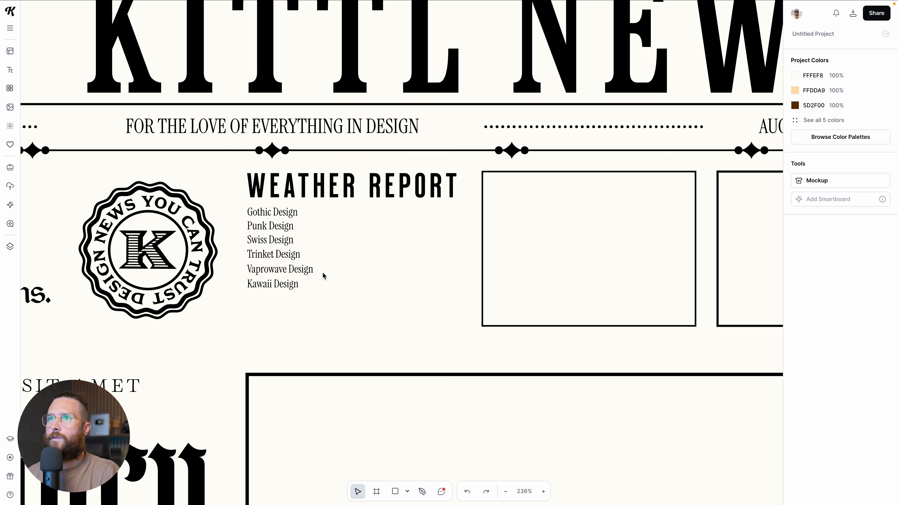
{"action": "scroll", "coordinate": [406, 260], "scroll_direction": "up", "scroll_amount": 1}
{"action": "left_click_drag", "start_coordinate": [449, 204], "coordinate": [474, 332]}
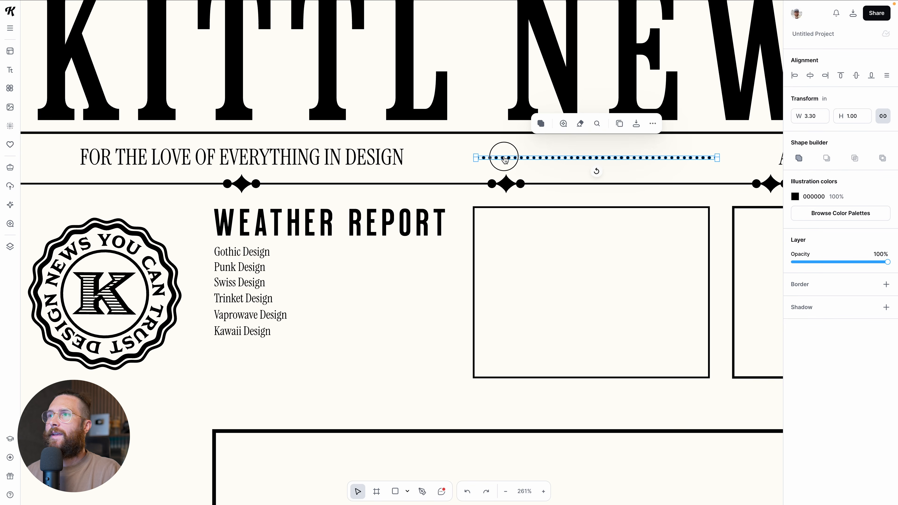
{"action": "left_click_drag", "start_coordinate": [503, 154], "coordinate": [306, 256]}
{"action": "left_click_drag", "start_coordinate": [517, 259], "coordinate": [481, 258]}
{"action": "left_click_drag", "start_coordinate": [421, 255], "coordinate": [336, 348]}
{"action": "left_click", "coordinate": [380, 268]}
{"action": "scroll", "coordinate": [363, 259], "scroll_direction": "up", "scroll_amount": 3}
{"action": "scroll", "coordinate": [430, 286], "scroll_direction": "down", "scroll_amount": 2}
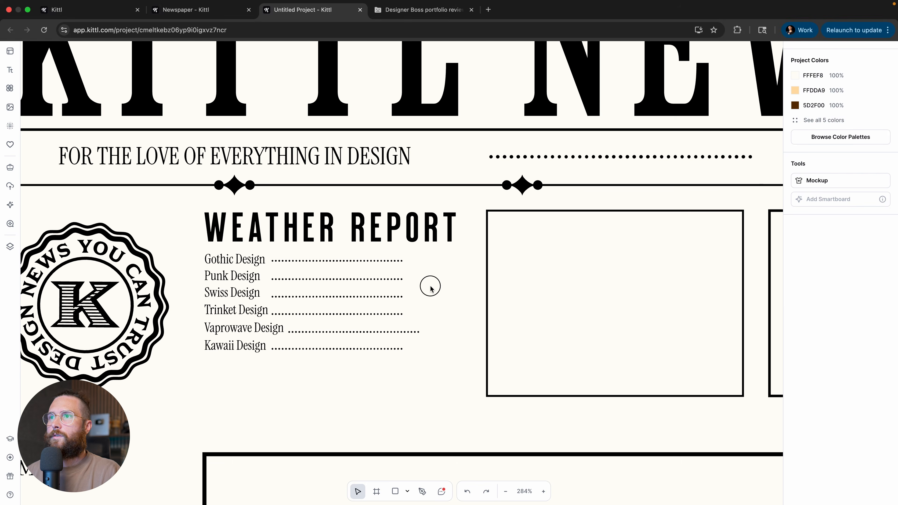
Duplicate the WEATHER REPORT heading below the list and change the copy's text to "HOT".
{"action": "left_click", "coordinate": [418, 245]}
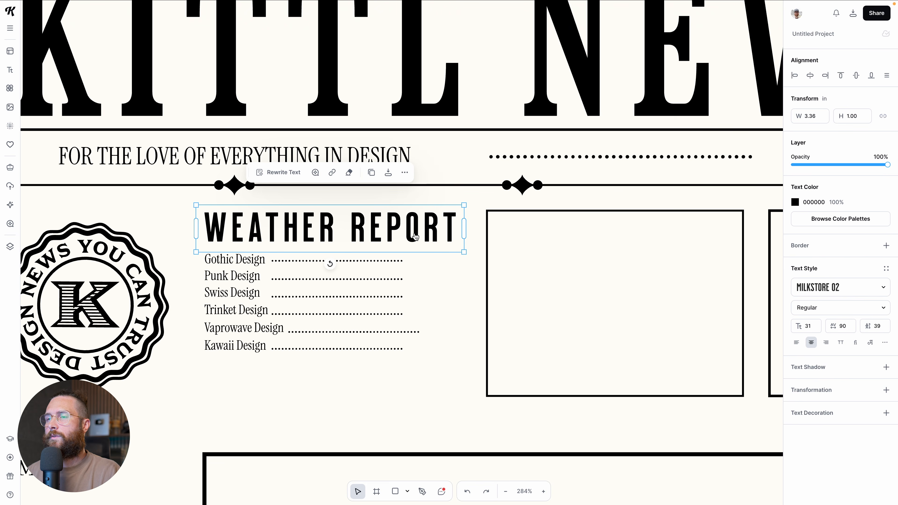
{"action": "left_click_drag", "start_coordinate": [415, 233], "coordinate": [432, 382]}
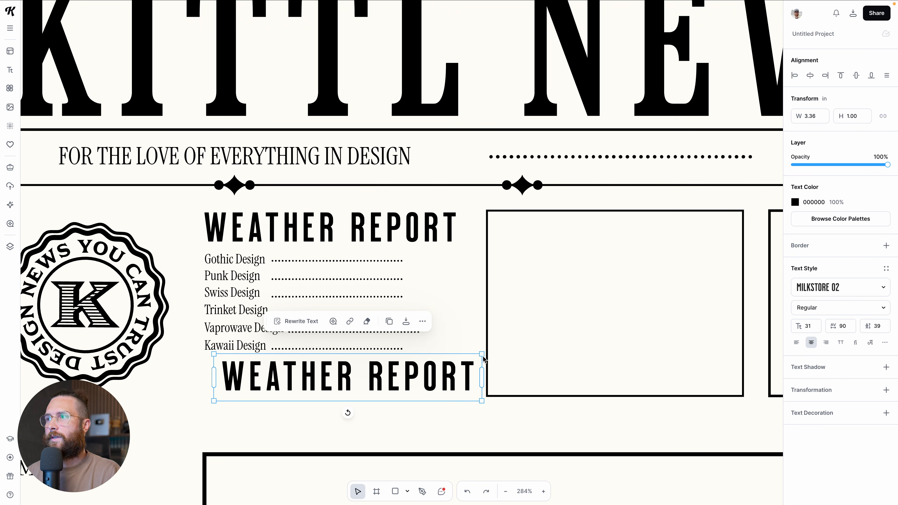
{"action": "double_click", "coordinate": [431, 385]}
{"action": "key", "text": "ctrl+a"}
{"action": "type", "text": "HOT"}
{"action": "key", "text": "Escape"}
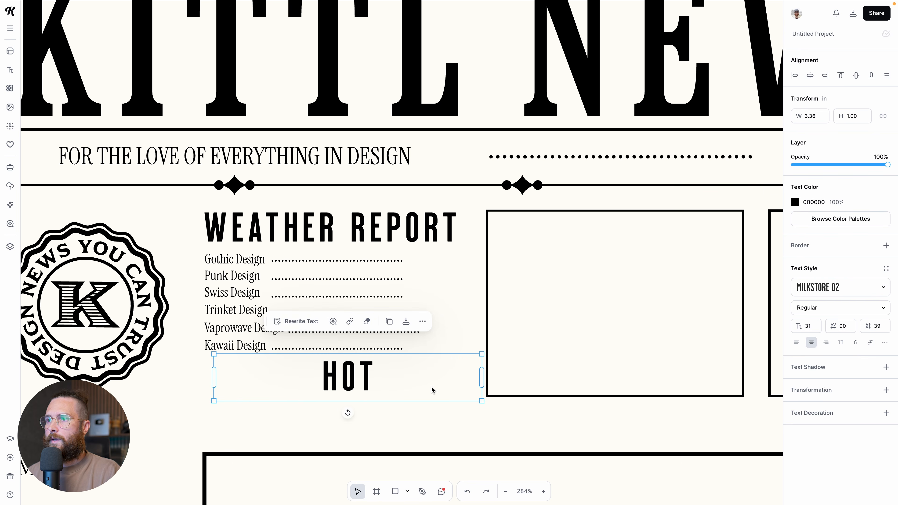
Shrink HOT to about size 14, right-align its text and place it in the Gothic Design row beneath the heading's end.
{"action": "left_click_drag", "start_coordinate": [480, 383], "coordinate": [442, 261]}
{"action": "scroll", "coordinate": [449, 256], "scroll_direction": "up", "scroll_amount": 3}
{"action": "left_click", "coordinate": [827, 343]}
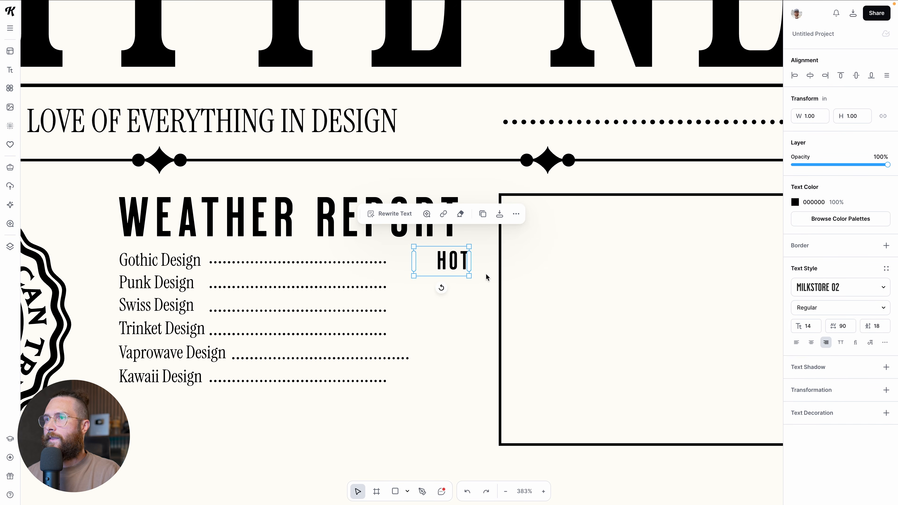
{"action": "left_click_drag", "start_coordinate": [468, 265], "coordinate": [454, 263]}
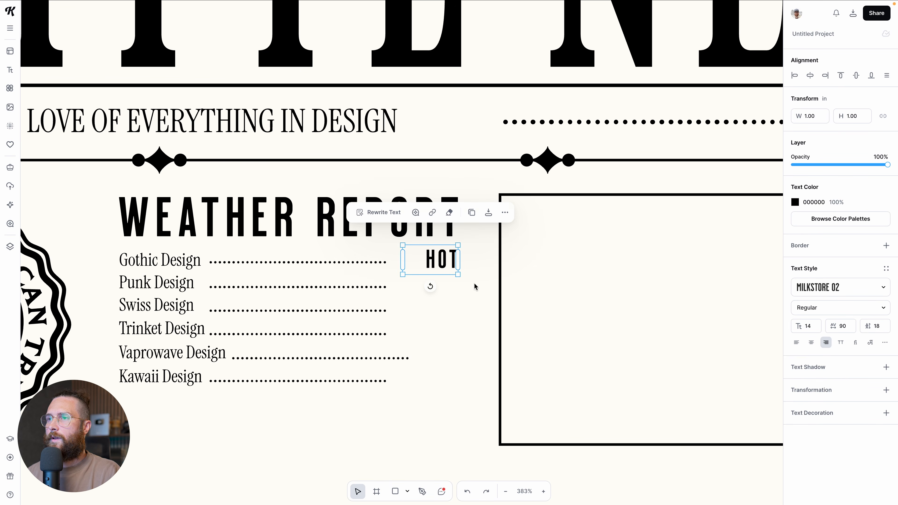
{"action": "left_click", "coordinate": [481, 310]}
{"action": "scroll", "coordinate": [503, 327], "scroll_direction": "up", "scroll_amount": 2}
{"action": "scroll", "coordinate": [505, 329], "scroll_direction": "down", "scroll_amount": 1}
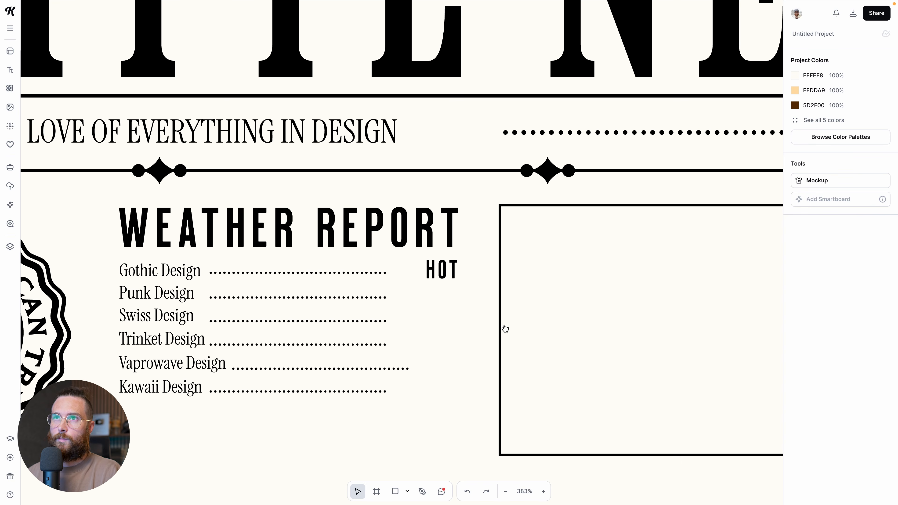
Show the rulers and place a vertical guide at about 12.42 in along the end of the WEATHER REPORT heading.
{"action": "scroll", "coordinate": [505, 329], "scroll_direction": "down", "scroll_amount": 2}
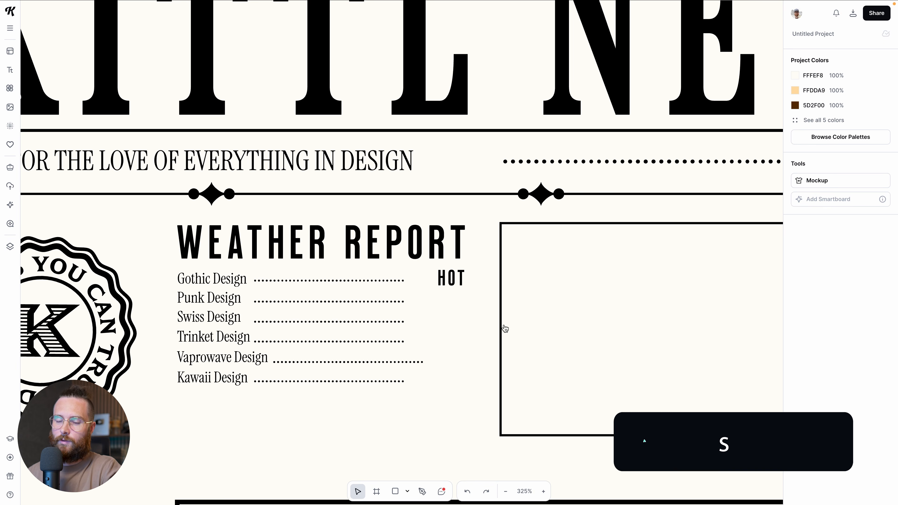
{"action": "key", "text": "shift+r"}
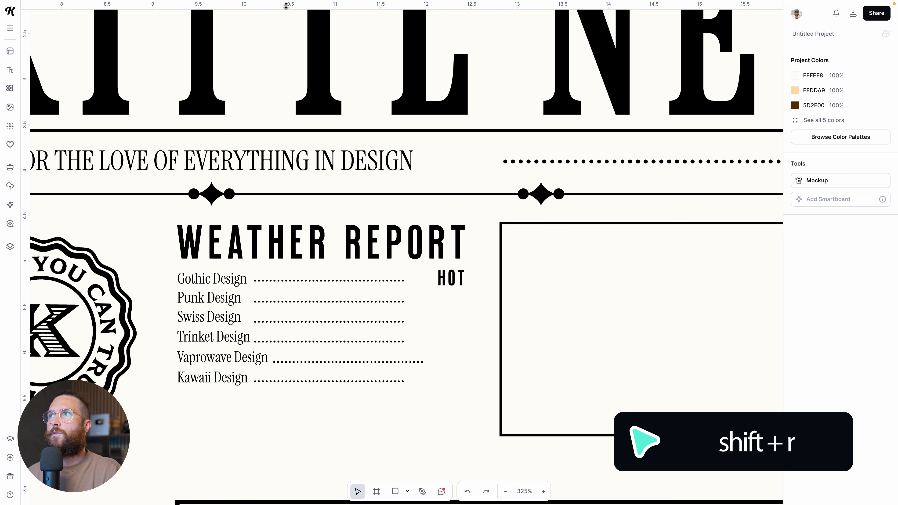
{"action": "left_click_drag", "start_coordinate": [30, 131], "coordinate": [465, 241]}
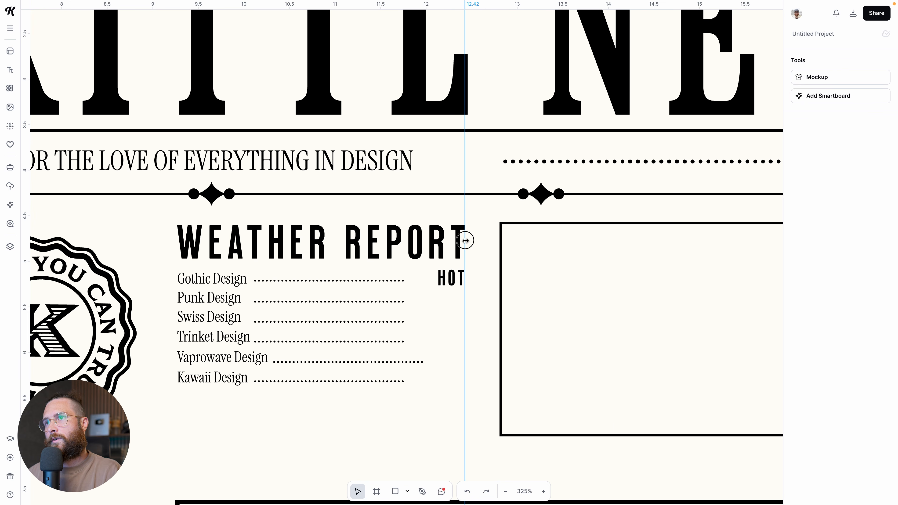
{"action": "scroll", "coordinate": [465, 274], "scroll_direction": "up", "scroll_amount": 5}
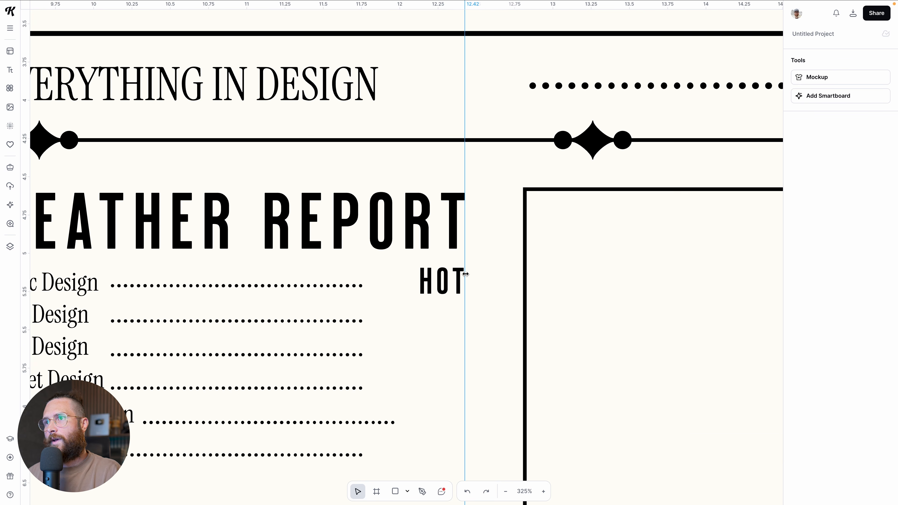
Nudge HOT so its final letter lines up with the vertical guide.
{"action": "left_click", "coordinate": [452, 276]}
{"action": "left_click_drag", "start_coordinate": [452, 276], "coordinate": [456, 276]}
{"action": "left_click", "coordinate": [492, 295]}
{"action": "left_click", "coordinate": [442, 289]}
{"action": "left_click", "coordinate": [488, 289]}
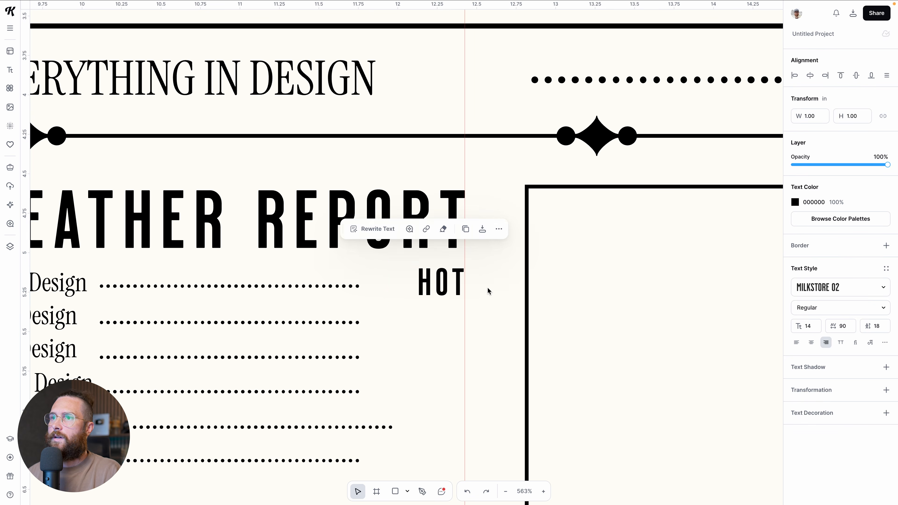
{"action": "scroll", "coordinate": [455, 308], "scroll_direction": "down", "scroll_amount": 5}
{"action": "scroll", "coordinate": [456, 309], "scroll_direction": "down", "scroll_amount": 3}
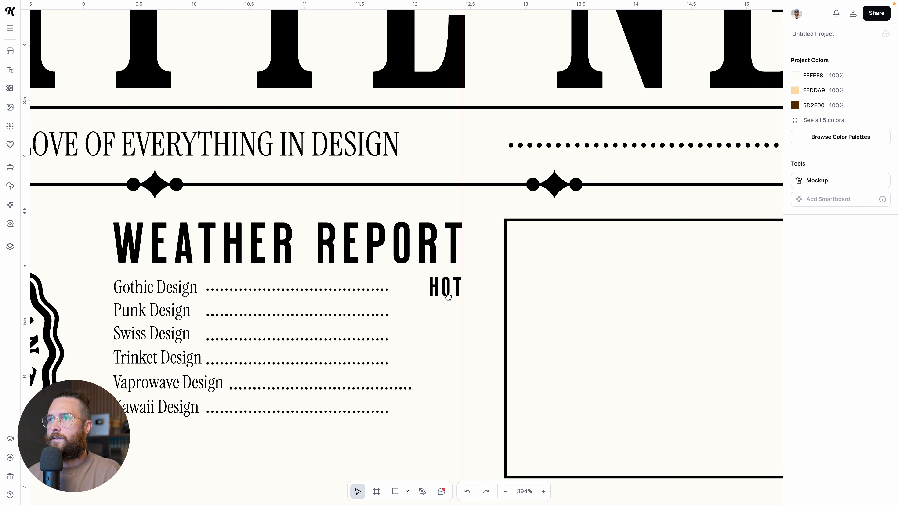
Set the letter spacing of the HOT text to 0.
{"action": "left_click", "coordinate": [446, 294]}
{"action": "left_click", "coordinate": [850, 329]}
{"action": "type", "text": "0"}
{"action": "key", "text": "Return"}
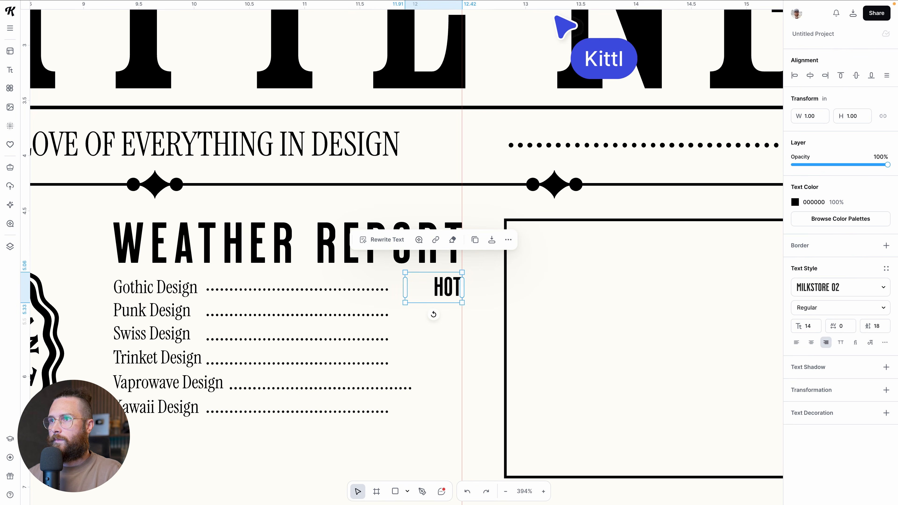
{"action": "left_click", "coordinate": [509, 307]}
{"action": "left_click", "coordinate": [498, 305]}
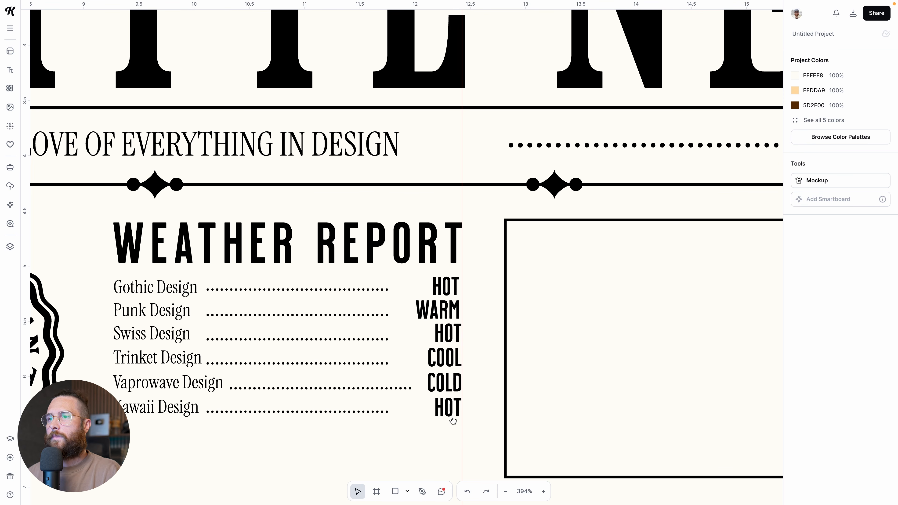
Add a new headline text and scale it down to about size 8 between the first two list rows.
{"action": "scroll", "coordinate": [398, 390], "scroll_direction": "up", "scroll_amount": 1}
{"action": "scroll", "coordinate": [399, 383], "scroll_direction": "down", "scroll_amount": 1}
{"action": "scroll", "coordinate": [415, 364], "scroll_direction": "down", "scroll_amount": 1}
{"action": "scroll", "coordinate": [414, 363], "scroll_direction": "up", "scroll_amount": 2}
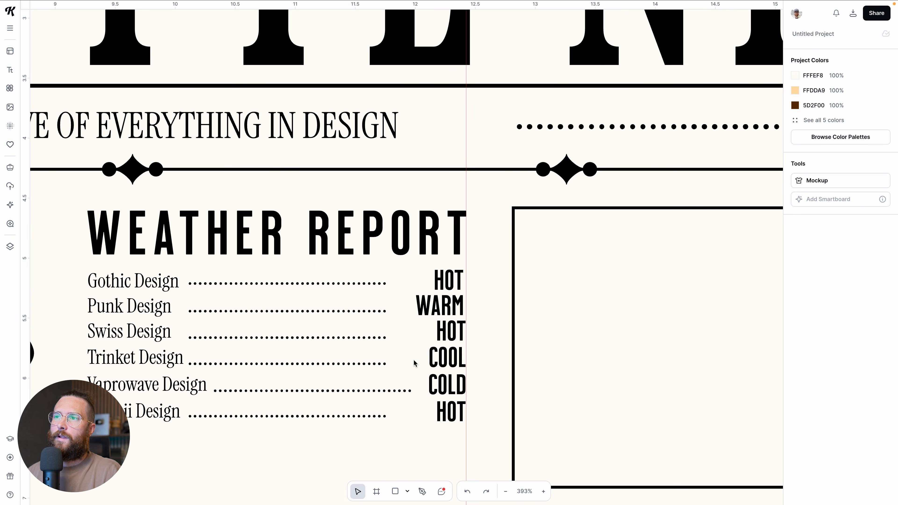
{"action": "scroll", "coordinate": [415, 360], "scroll_direction": "up", "scroll_amount": 1}
{"action": "key", "text": "t"}
{"action": "left_click", "coordinate": [562, 334]}
{"action": "left_click_drag", "start_coordinate": [519, 436], "coordinate": [205, 232]}
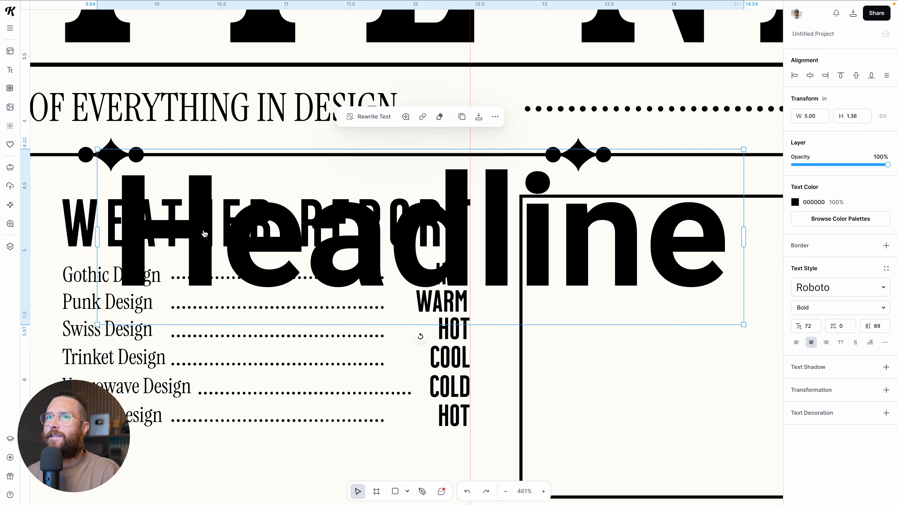
{"action": "left_click_drag", "start_coordinate": [93, 150], "coordinate": [311, 213]}
{"action": "left_click_drag", "start_coordinate": [517, 219], "coordinate": [326, 294]}
Set the new text's typeface to Adventurer 07 and change its wording to "Boiling".
{"action": "left_click", "coordinate": [813, 286]}
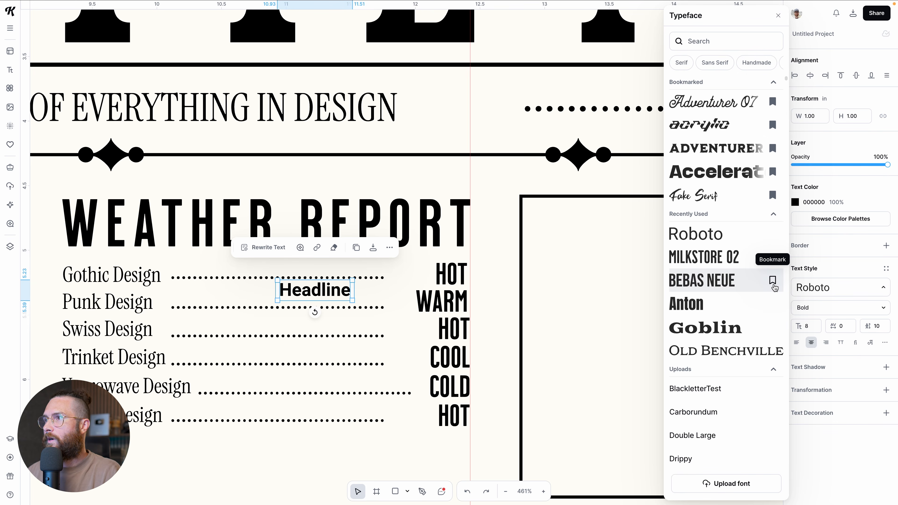
{"action": "left_click", "coordinate": [717, 102]}
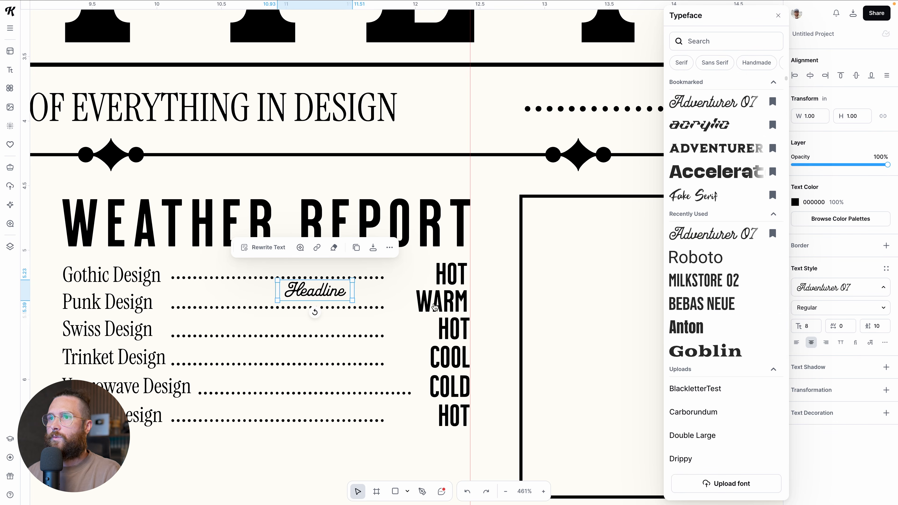
{"action": "double_click", "coordinate": [320, 291]}
{"action": "double_click", "coordinate": [320, 290]}
{"action": "type", "text": "Boiling"}
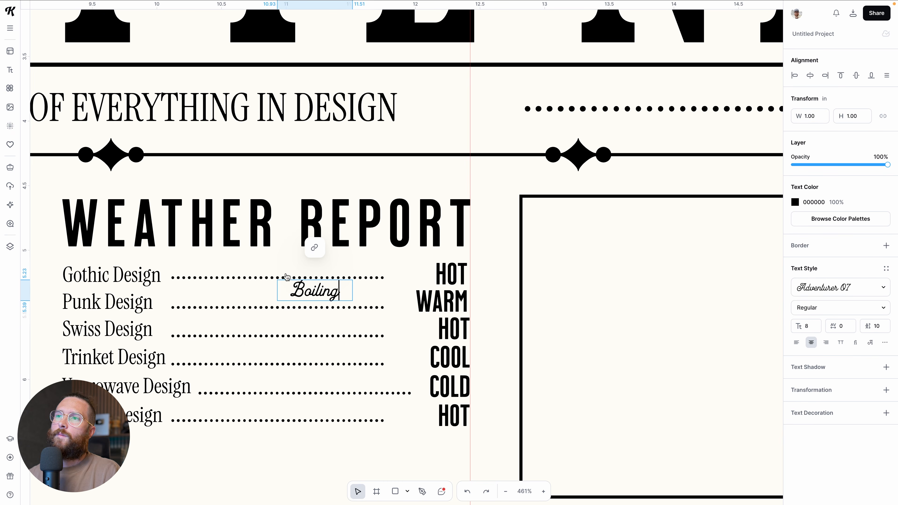
{"action": "left_click", "coordinate": [277, 317]}
Scale "Boiling" to about size 5 and place it just before HOT in the Gothic Design row.
{"action": "left_click", "coordinate": [319, 292]}
{"action": "left_click_drag", "start_coordinate": [353, 280], "coordinate": [415, 277]}
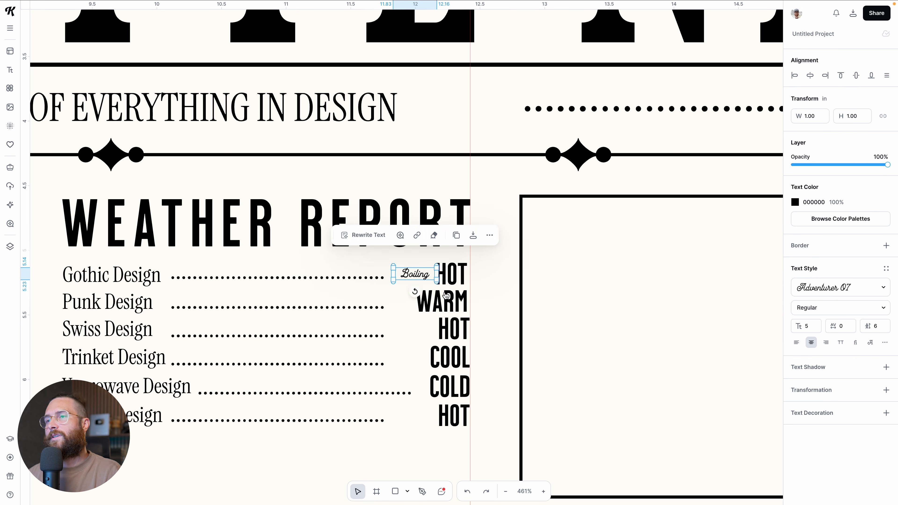
{"action": "left_click", "coordinate": [481, 285]}
{"action": "left_click_drag", "start_coordinate": [411, 277], "coordinate": [409, 277]}
{"action": "scroll", "coordinate": [468, 277], "scroll_direction": "up", "scroll_amount": 1}
{"action": "left_click", "coordinate": [121, 276]}
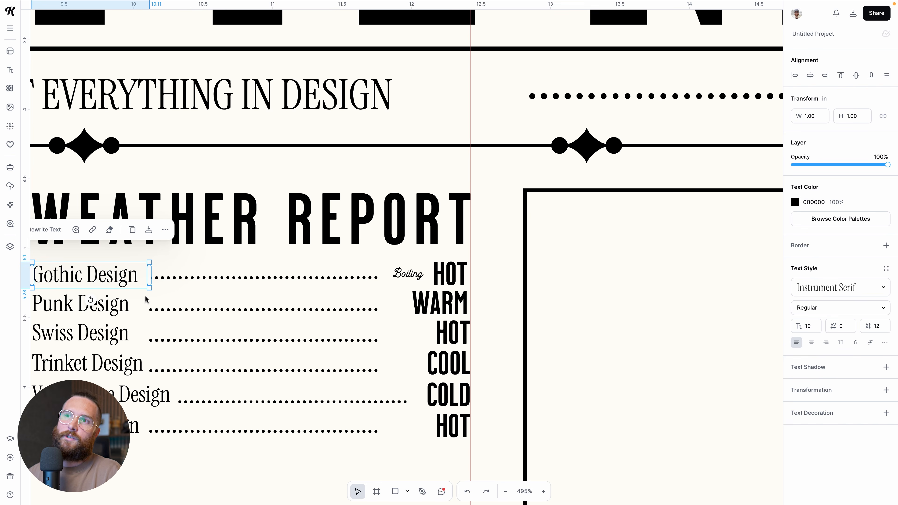
{"action": "scroll", "coordinate": [275, 308], "scroll_direction": "down", "scroll_amount": 3}
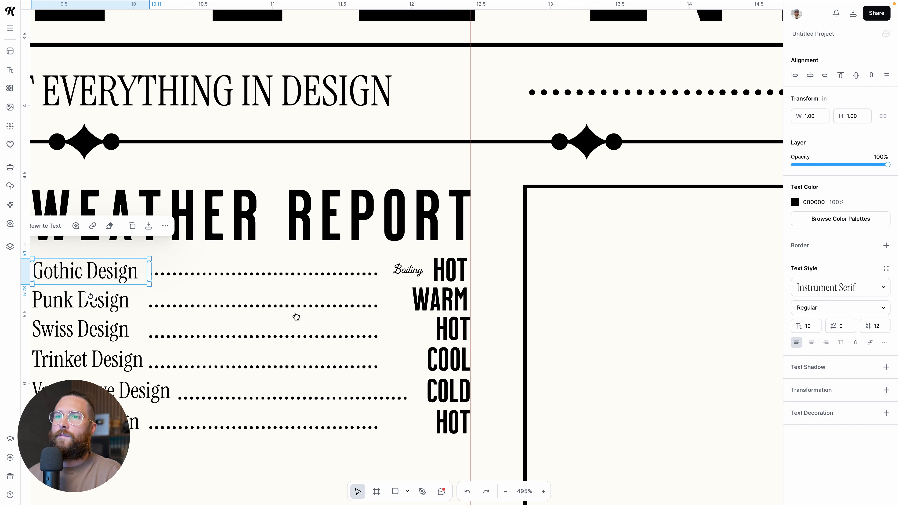
{"action": "scroll", "coordinate": [312, 311], "scroll_direction": "down", "scroll_amount": 1}
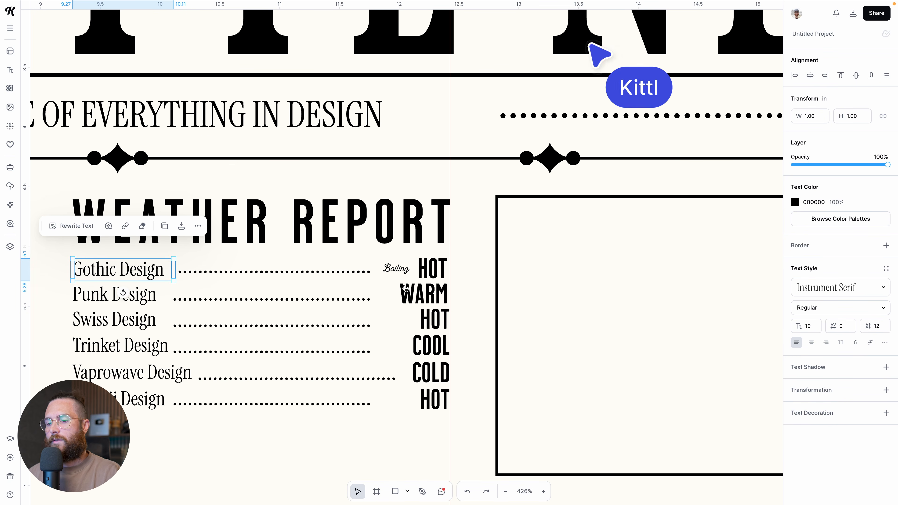
{"action": "scroll", "coordinate": [371, 294], "scroll_direction": "up", "scroll_amount": 1}
{"action": "left_click", "coordinate": [378, 296]}
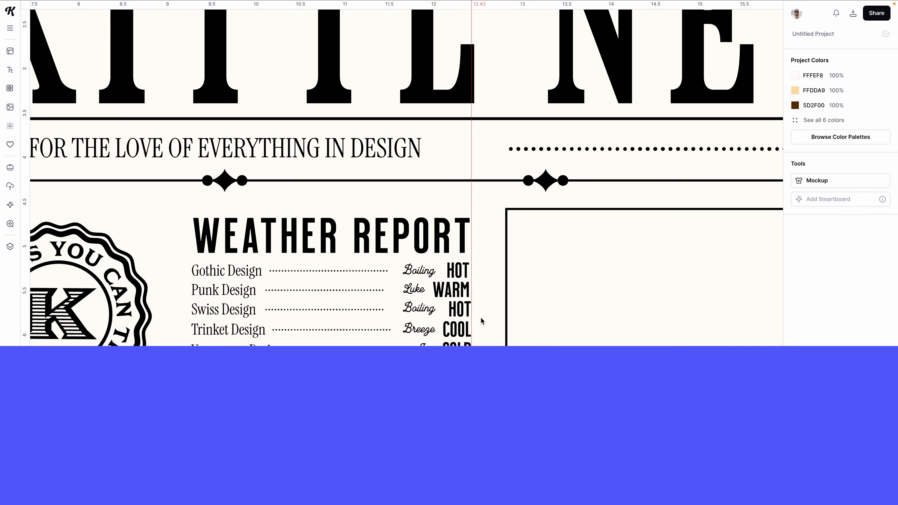
{"action": "scroll", "coordinate": [361, 285], "scroll_direction": "up", "scroll_amount": 1}
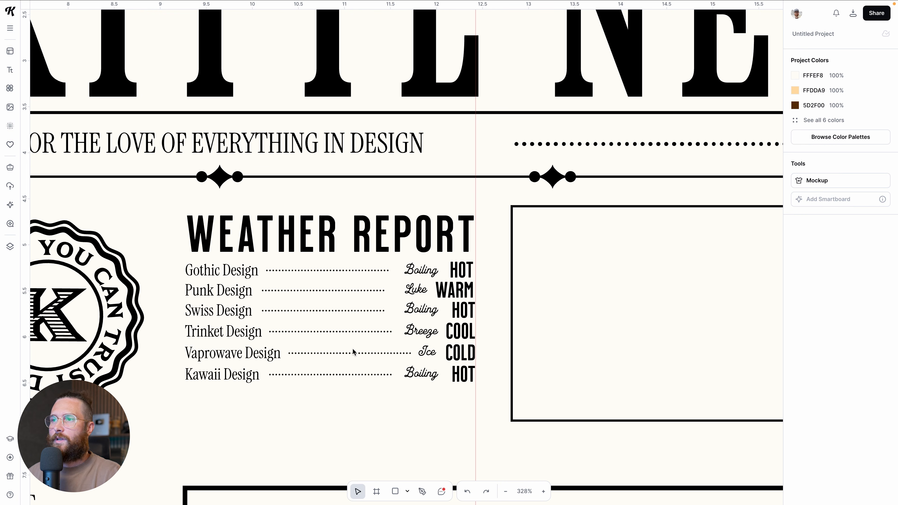
{"action": "scroll", "coordinate": [434, 378], "scroll_direction": "down", "scroll_amount": 1}
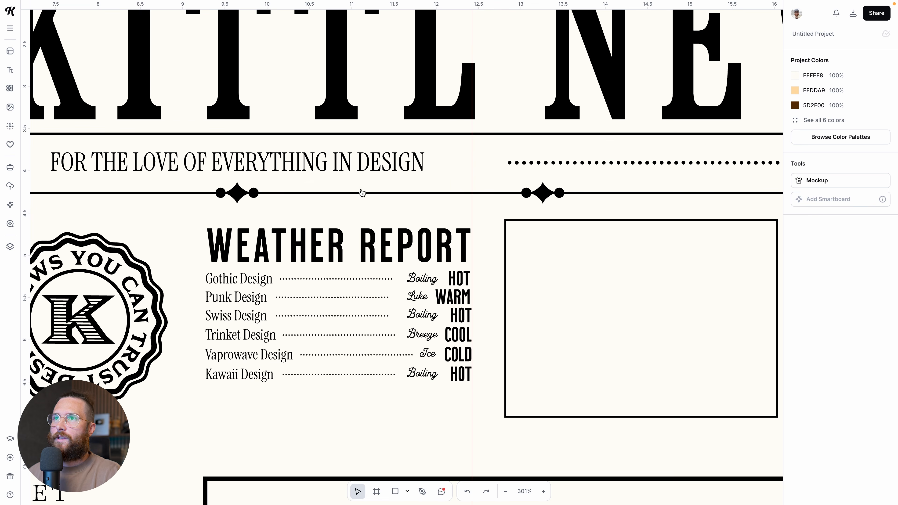
Duplicate the "For the love of everything in design" tagline below the Kawaii Design row and scale it to about size 8.
{"action": "left_click", "coordinate": [353, 167]}
{"action": "scroll", "coordinate": [354, 168], "scroll_direction": "right", "scroll_amount": 1}
{"action": "scroll", "coordinate": [353, 168], "scroll_direction": "down", "scroll_amount": 1}
{"action": "left_click", "coordinate": [205, 307]}
{"action": "left_click", "coordinate": [197, 138]}
{"action": "left_click_drag", "start_coordinate": [197, 139], "coordinate": [328, 374]}
{"action": "left_click_drag", "start_coordinate": [576, 390], "coordinate": [387, 378]}
{"action": "left_click_drag", "start_coordinate": [299, 370], "coordinate": [322, 368]}
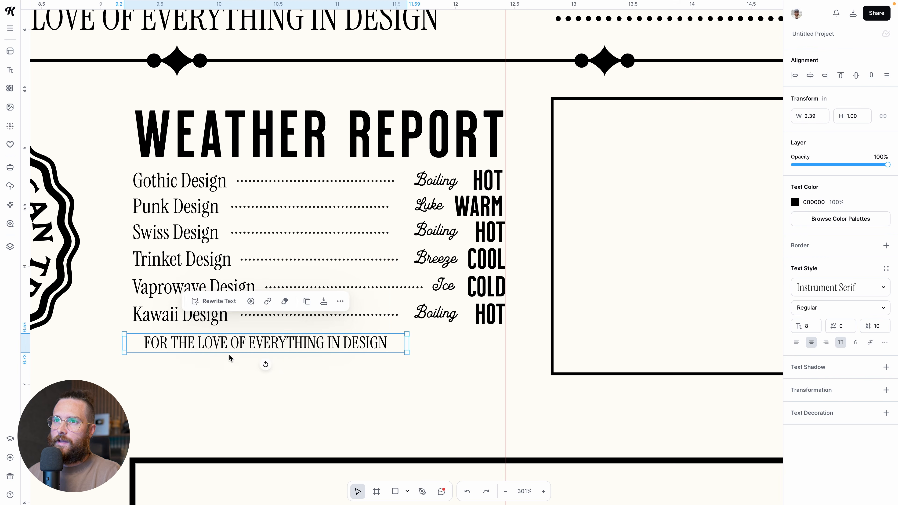
Line up the copied tagline with the list's starting edge, widen its box to 3.15 in at the guide and justify the text.
{"action": "left_click_drag", "start_coordinate": [216, 348], "coordinate": [185, 342]}
{"action": "left_click_drag", "start_coordinate": [414, 348], "coordinate": [505, 347]}
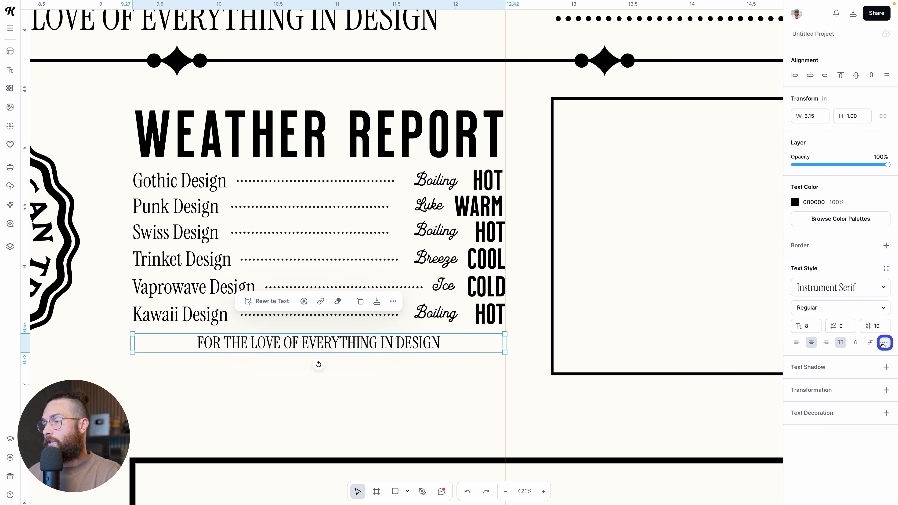
{"action": "left_click", "coordinate": [885, 343]}
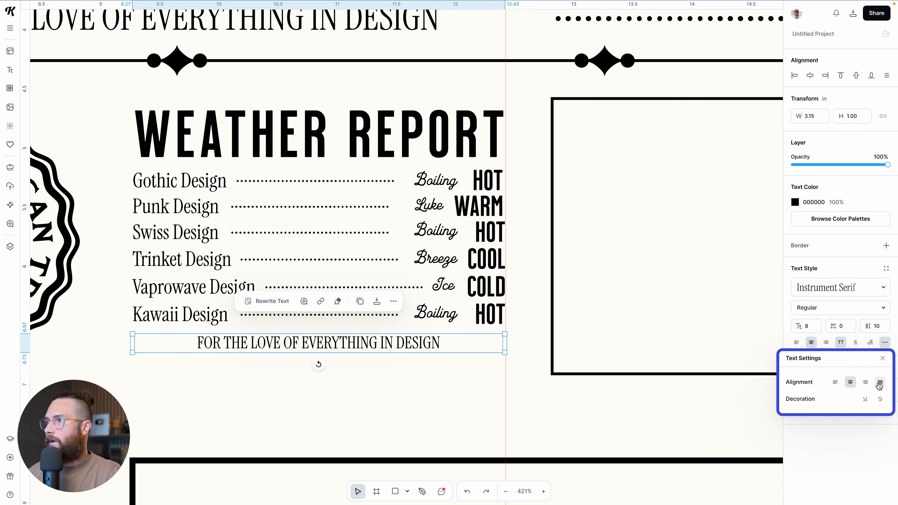
{"action": "left_click", "coordinate": [880, 383]}
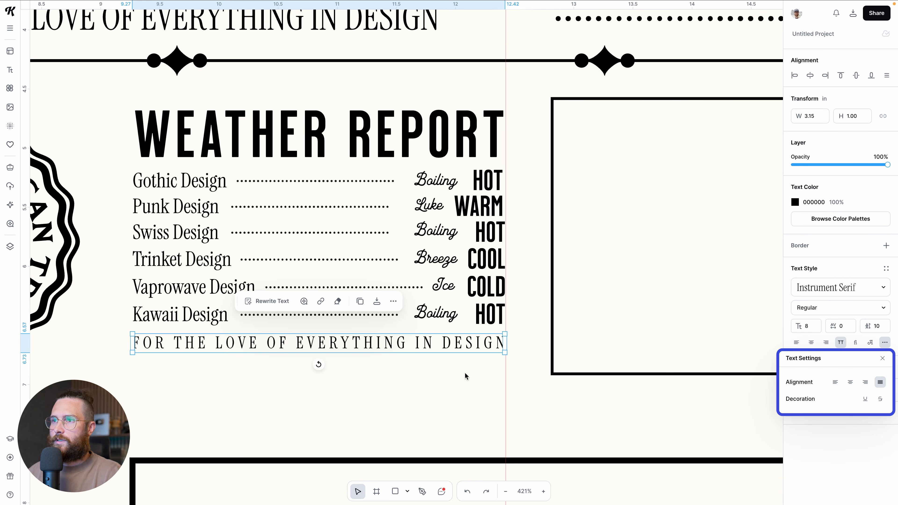
Replace the tagline with "THIS REPORT BROUGHT TO YOU BY THE KITTL DESIGN EXPERTS FORECAST, LOOKING AT TRENDS AND NEWS IN THE DESIGN SPACE FOR YOUR GOOD.".
{"action": "double_click", "coordinate": [380, 342]}
{"action": "left_click", "coordinate": [380, 341]}
{"action": "double_click", "coordinate": [379, 341]}
{"action": "triple_click", "coordinate": [380, 341]}
{"action": "type", "text": "THIS REPORT BROUGHT TO YOU BY THE KITTL DESIGN EXPERTS FORECAST, LOOKING AT TRENDS AND NEWS IN THE DESIGN SPACE FOR YOUR GOOD."}
{"action": "scroll", "coordinate": [348, 317], "scroll_direction": "down", "scroll_amount": 1}
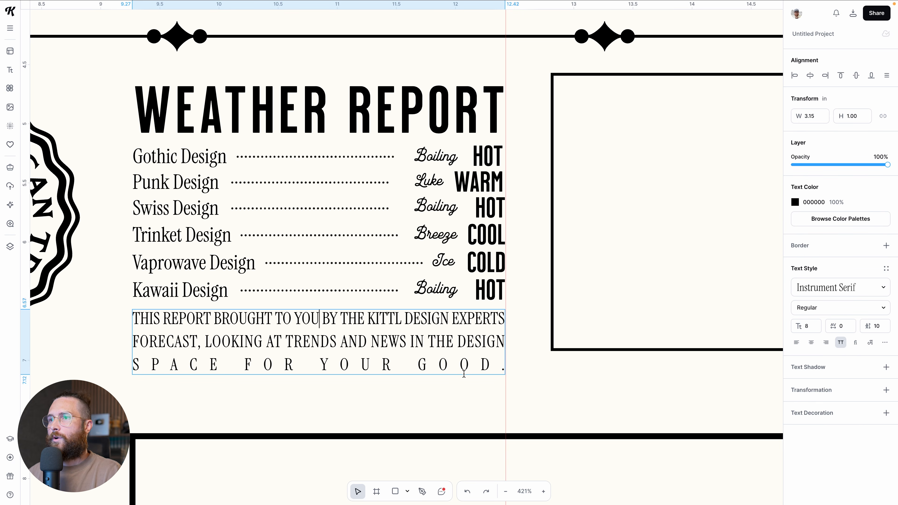
Set the caption below the weather list to font size 7 and line height 6.
{"action": "left_click_drag", "start_coordinate": [487, 363], "coordinate": [135, 361]}
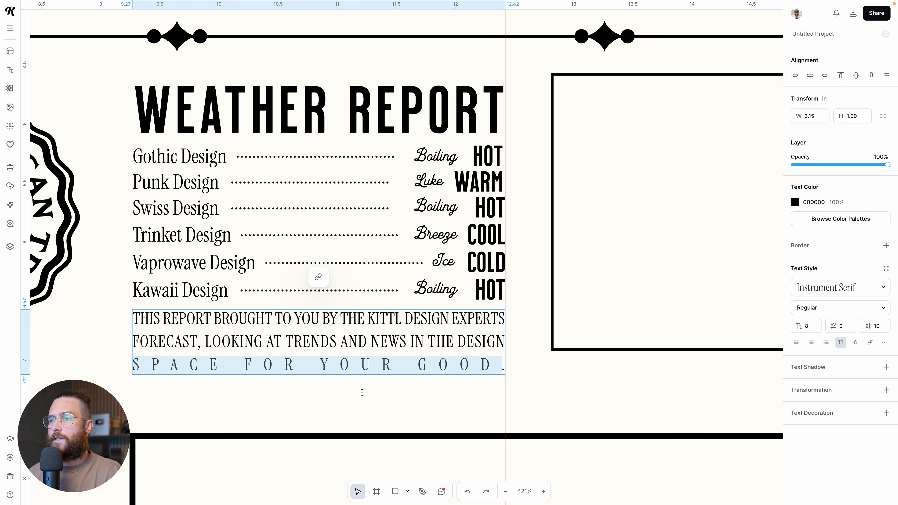
{"action": "left_click", "coordinate": [494, 389]}
{"action": "left_click", "coordinate": [445, 341]}
{"action": "double_click", "coordinate": [809, 327]}
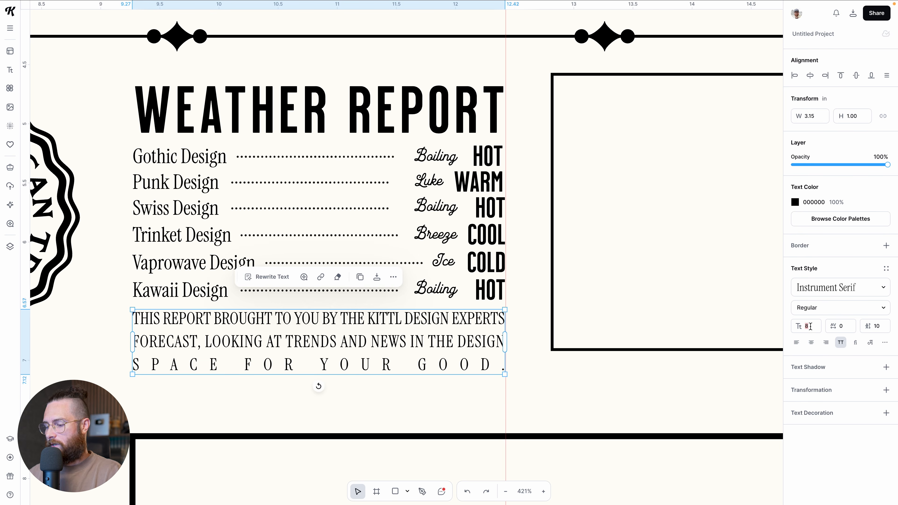
{"action": "type", "text": "7"}
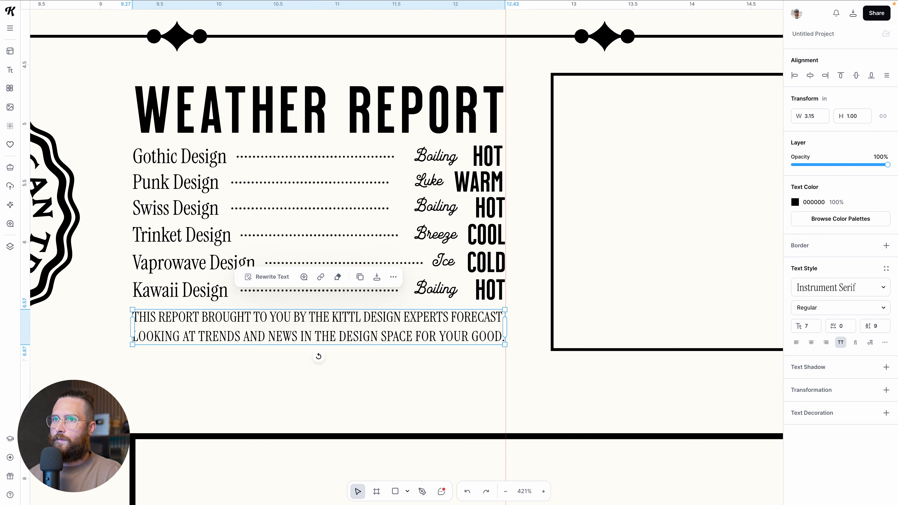
{"action": "double_click", "coordinate": [882, 327]}
{"action": "type", "text": "6"}
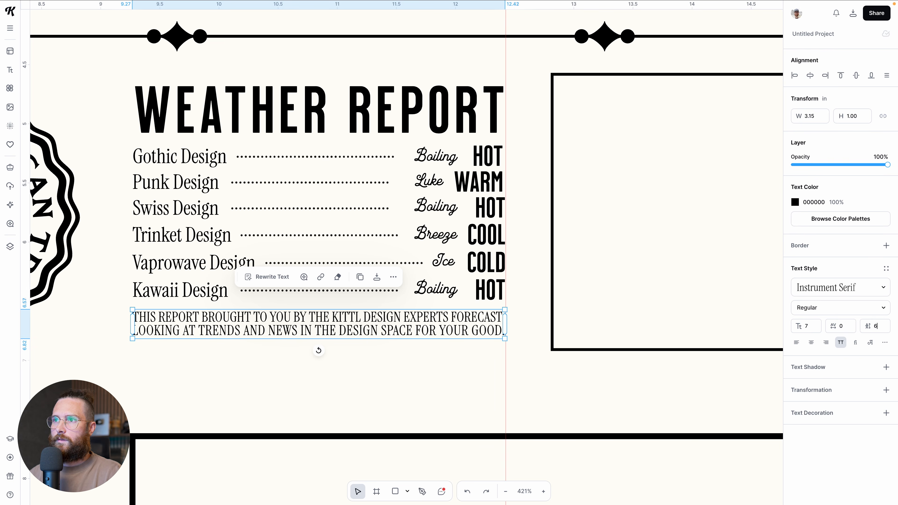
Move the caption slightly down to open a gap below the Kawaii Design row.
{"action": "left_click_drag", "start_coordinate": [389, 323], "coordinate": [389, 326]}
{"action": "left_click", "coordinate": [412, 374]}
{"action": "scroll", "coordinate": [415, 373], "scroll_direction": "down", "scroll_amount": 4}
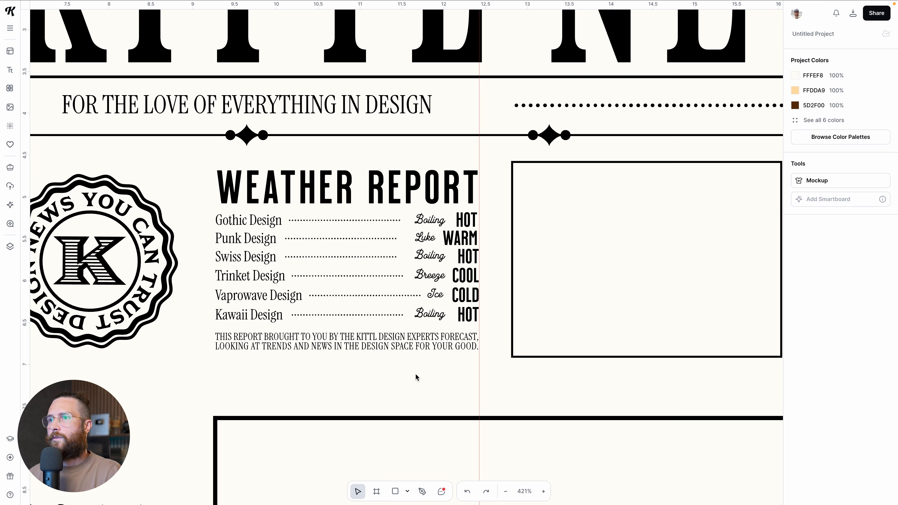
{"action": "scroll", "coordinate": [415, 373], "scroll_direction": "down", "scroll_amount": 1}
{"action": "left_click", "coordinate": [420, 343]}
{"action": "scroll", "coordinate": [438, 379], "scroll_direction": "down", "scroll_amount": 3}
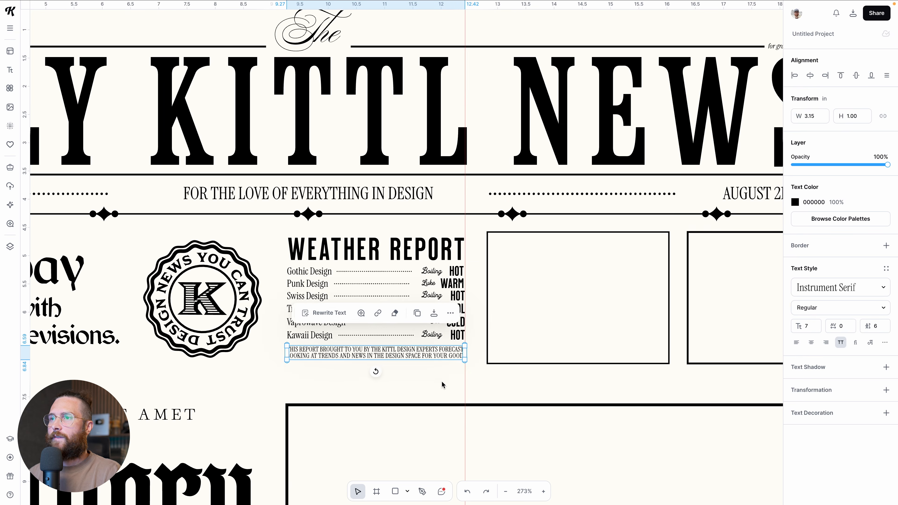
Select the whole weather report with its heading, rows and caption and nudge it slightly up.
{"action": "scroll", "coordinate": [441, 381], "scroll_direction": "down", "scroll_amount": 5}
{"action": "left_click", "coordinate": [517, 381]}
{"action": "scroll", "coordinate": [518, 381], "scroll_direction": "down", "scroll_amount": 1}
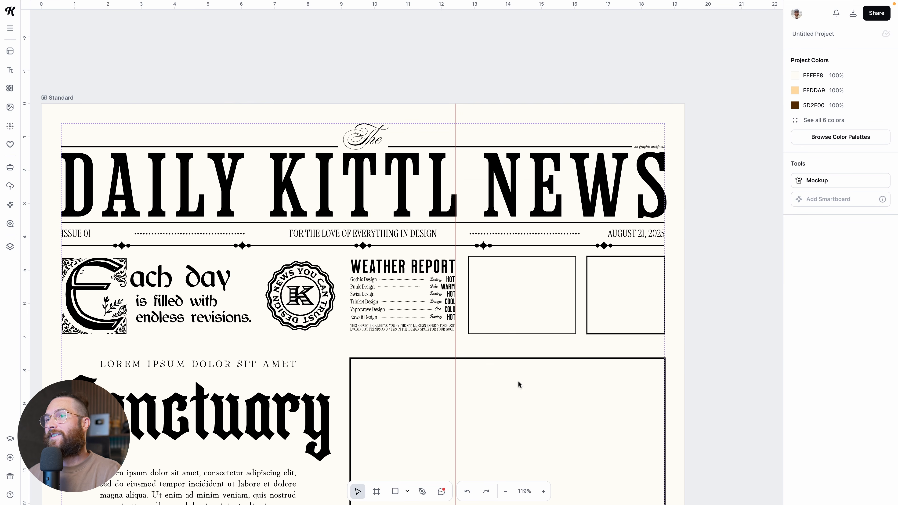
{"action": "scroll", "coordinate": [417, 338], "scroll_direction": "up", "scroll_amount": 2}
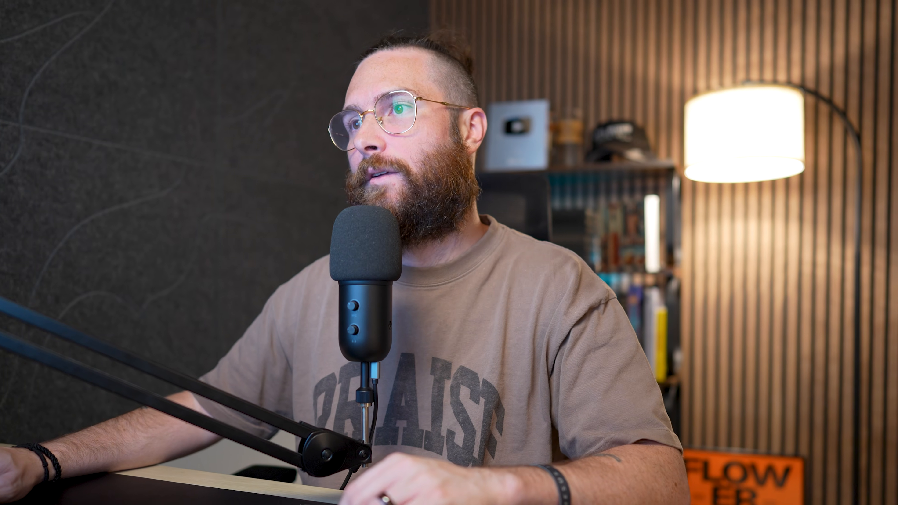
{"action": "left_click_drag", "start_coordinate": [371, 340], "coordinate": [406, 234]}
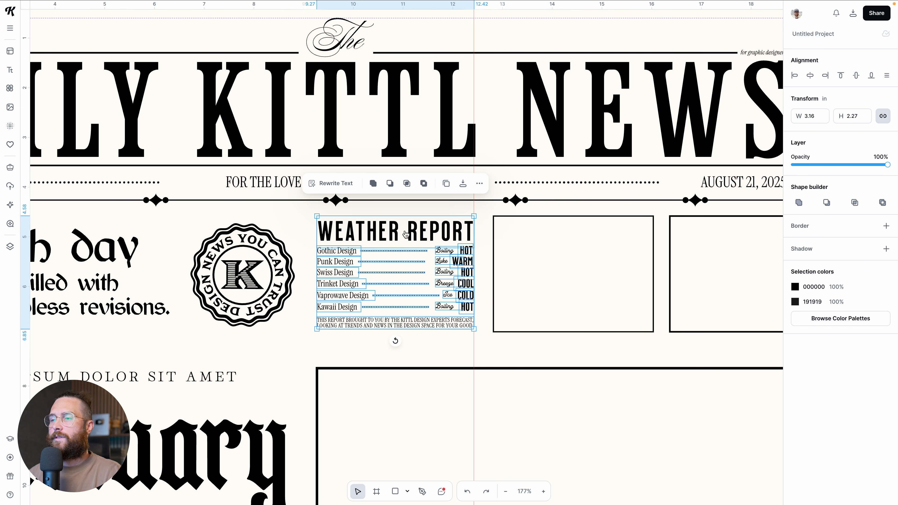
{"action": "key", "text": "Up"}
{"action": "key", "text": "Up"}
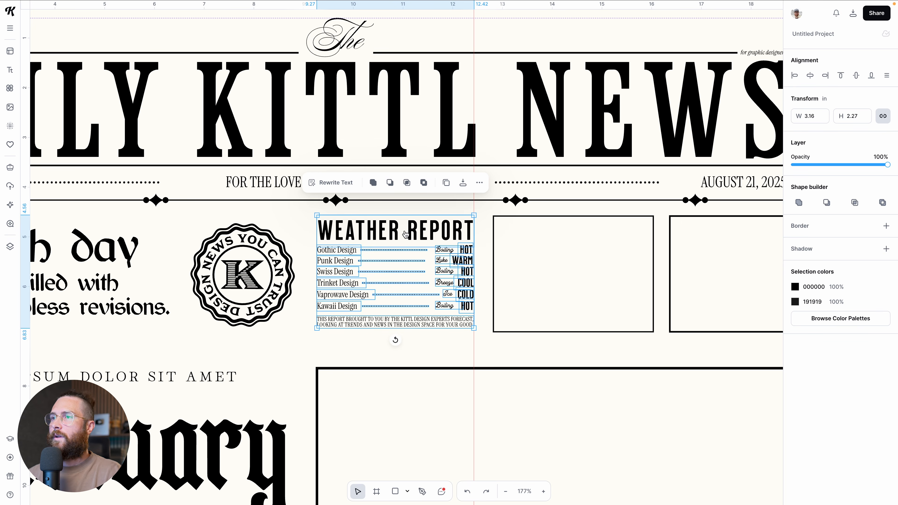
{"action": "left_click", "coordinate": [547, 340]}
{"action": "scroll", "coordinate": [518, 338], "scroll_direction": "down", "scroll_amount": 5}
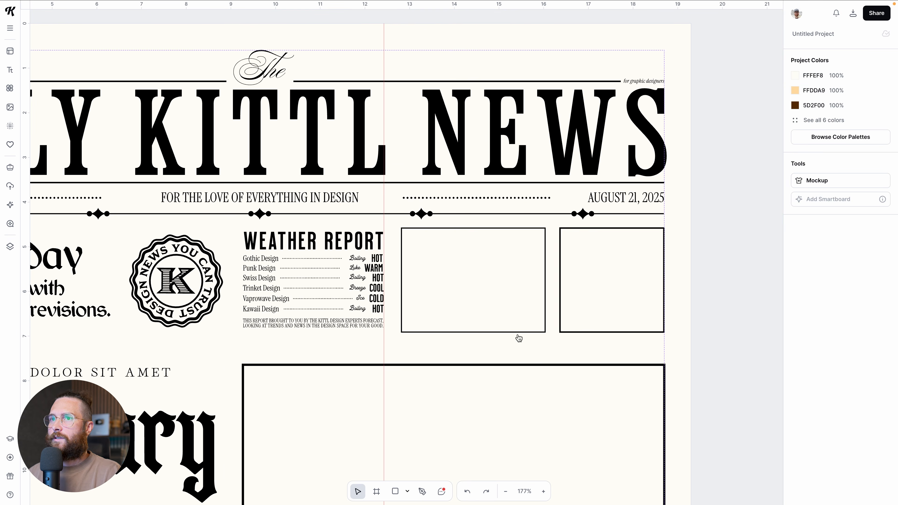
{"action": "scroll", "coordinate": [519, 338], "scroll_direction": "down", "scroll_amount": 5}
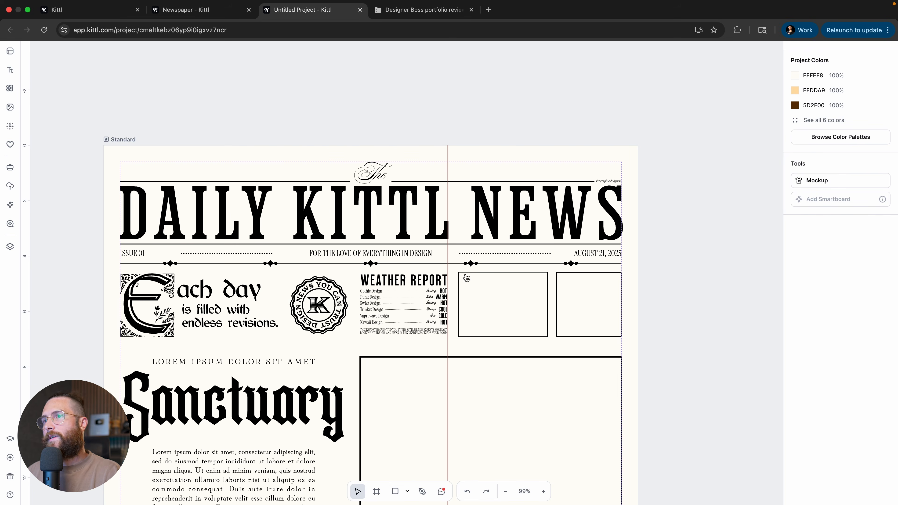
{"action": "left_click_drag", "start_coordinate": [457, 276], "coordinate": [469, 280]}
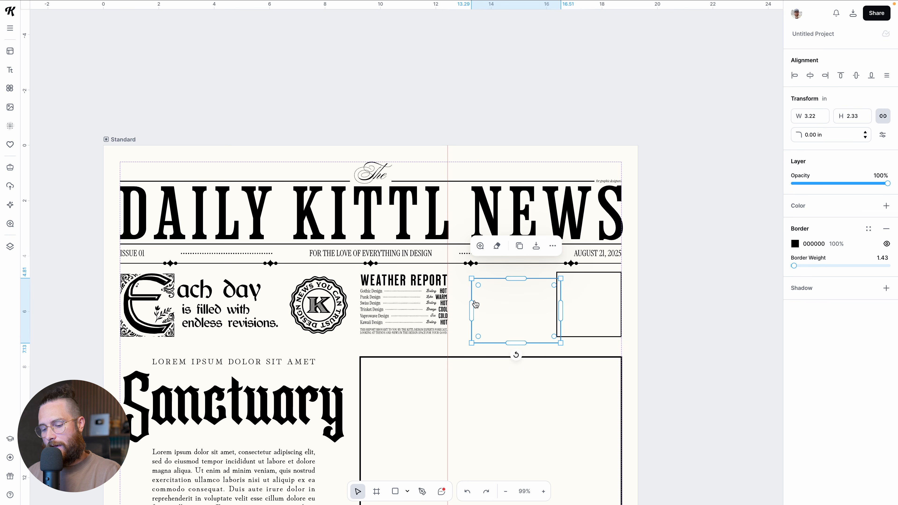
{"action": "key", "text": "ctrl+z"}
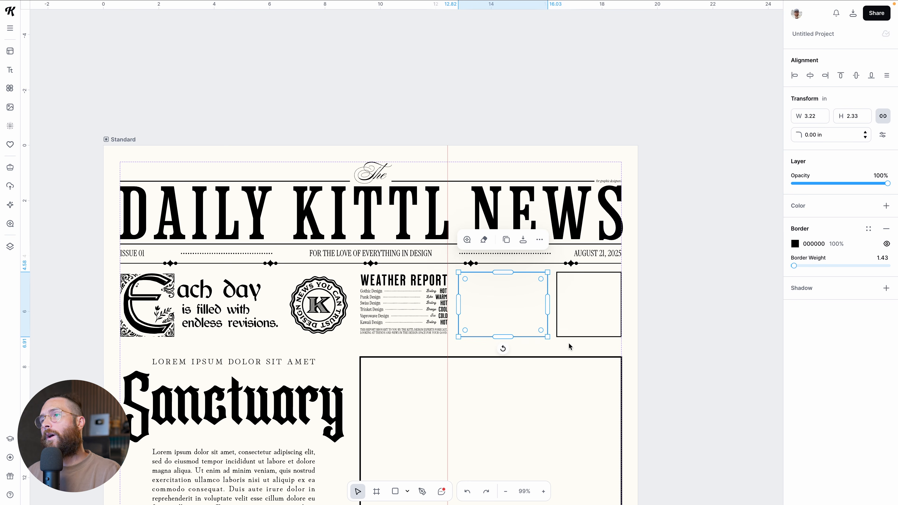
{"action": "scroll", "coordinate": [568, 343], "scroll_direction": "up", "scroll_amount": 5}
{"action": "left_click", "coordinate": [539, 355]}
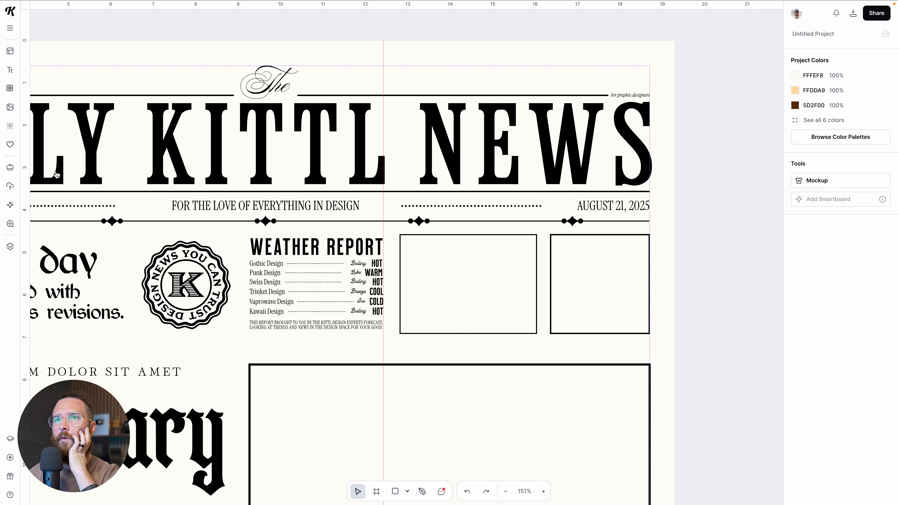
Place the Paragraphs text template with the large drop cap A over the empty frame beside the weather report.
{"action": "left_click", "coordinate": [10, 69]}
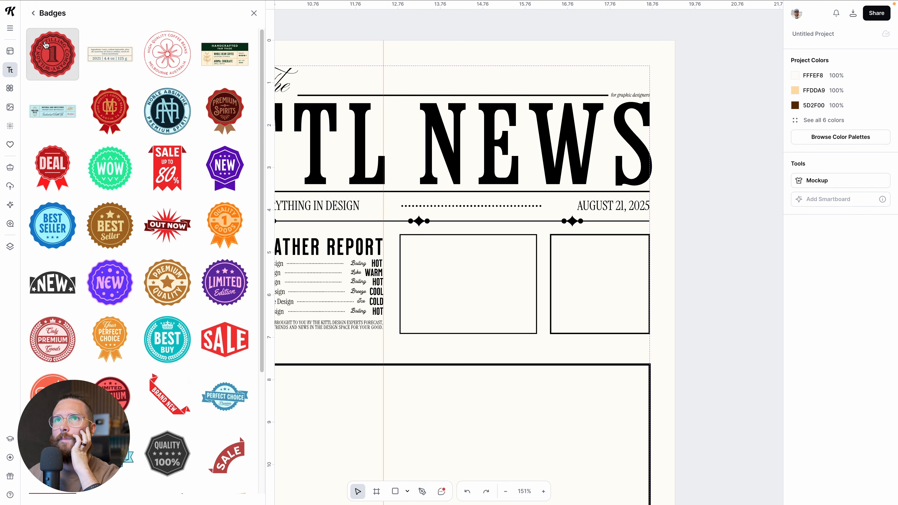
{"action": "left_click", "coordinate": [33, 13]}
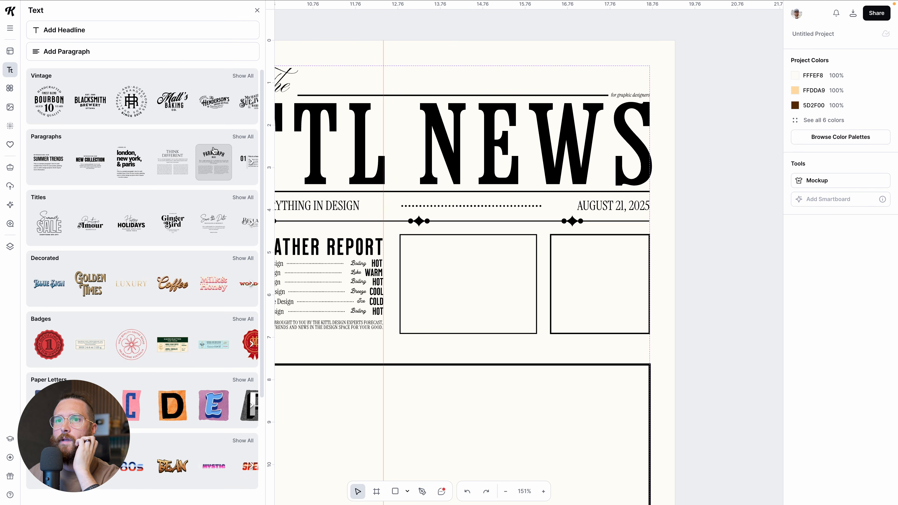
{"action": "left_click", "coordinate": [241, 138]}
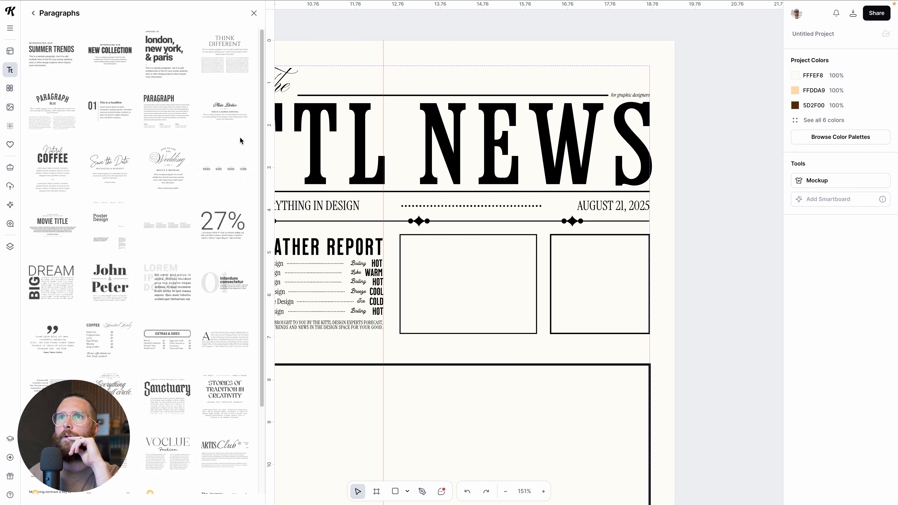
{"action": "scroll", "coordinate": [225, 389], "scroll_direction": "down", "scroll_amount": 1}
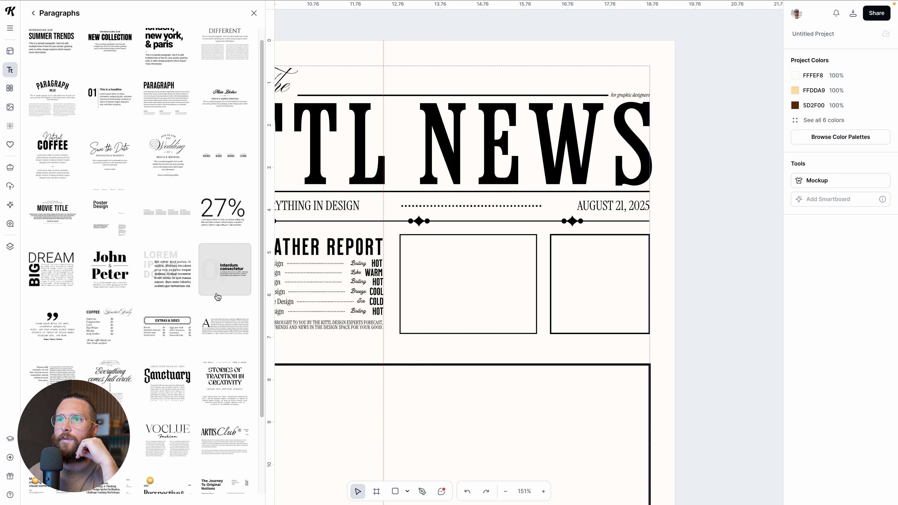
{"action": "left_click_drag", "start_coordinate": [218, 331], "coordinate": [454, 289]}
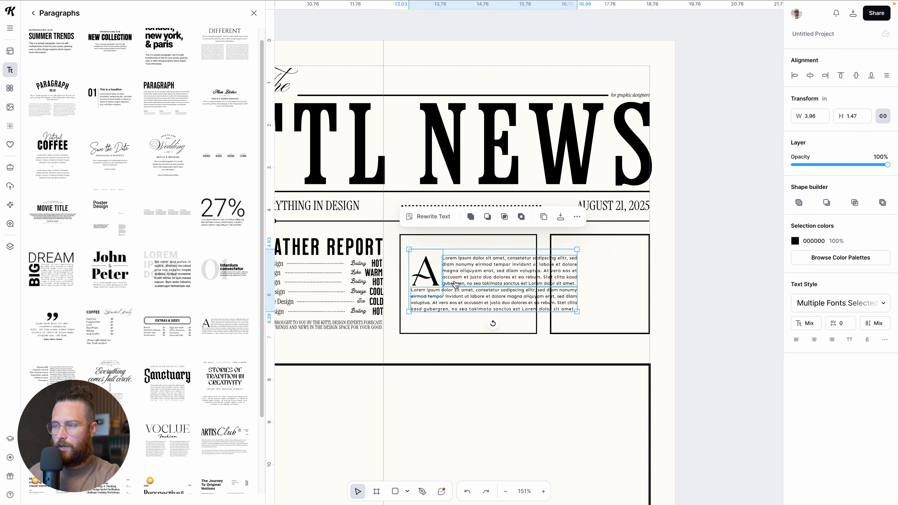
Delete the template's drop cap A and its lower paragraph, keeping only the upper paragraph.
{"action": "double_click", "coordinate": [424, 283]}
{"action": "key", "text": "Delete"}
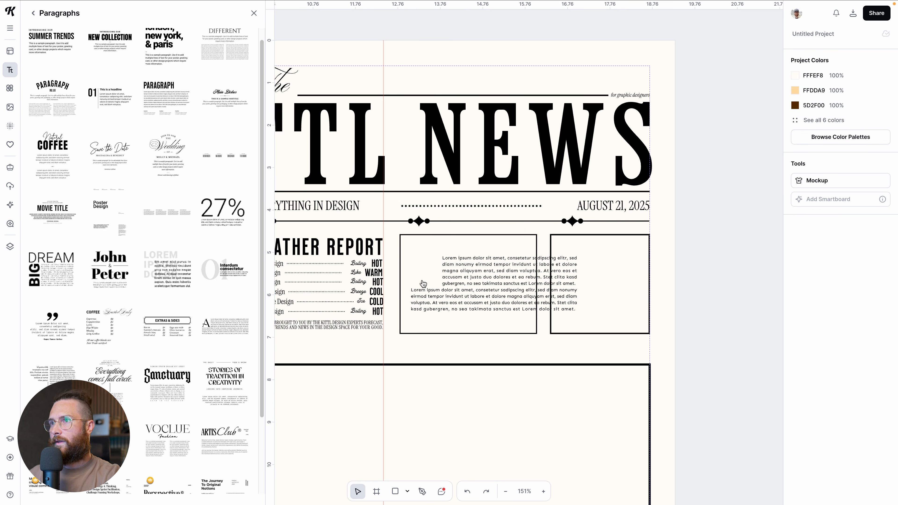
{"action": "left_click", "coordinate": [465, 295]}
{"action": "key", "text": "Delete"}
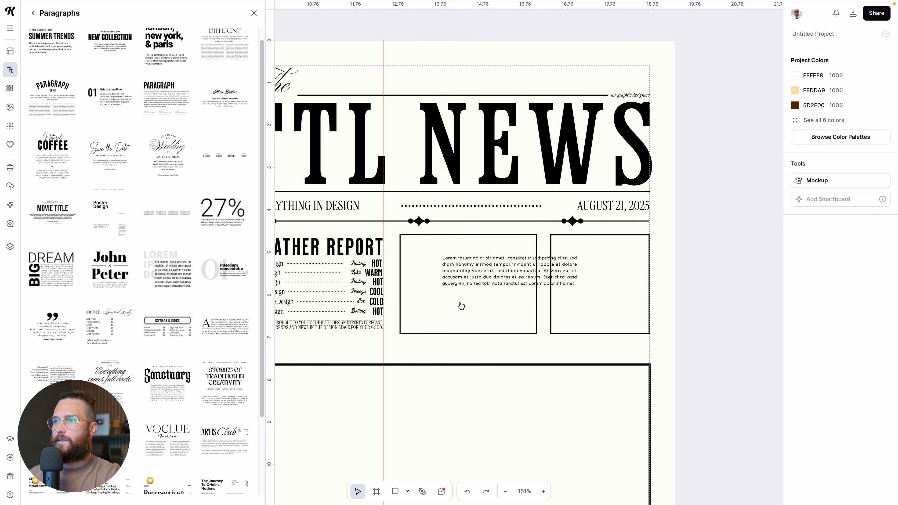
Fit the remaining paragraph inside the frame with a box 3.17 in wide and font size 11.
{"action": "mouse_move", "coordinate": [493, 270]}
{"action": "left_mouse_down"}
{"action": "mouse_move", "coordinate": [449, 257]}
{"action": "mouse_move", "coordinate": [501, 256]}
{"action": "left_mouse_up"}
{"action": "key", "text": "Up"}
{"action": "key", "text": "Up"}
{"action": "key", "text": "Up"}
{"action": "key", "text": "Up"}
{"action": "key", "text": "Up"}
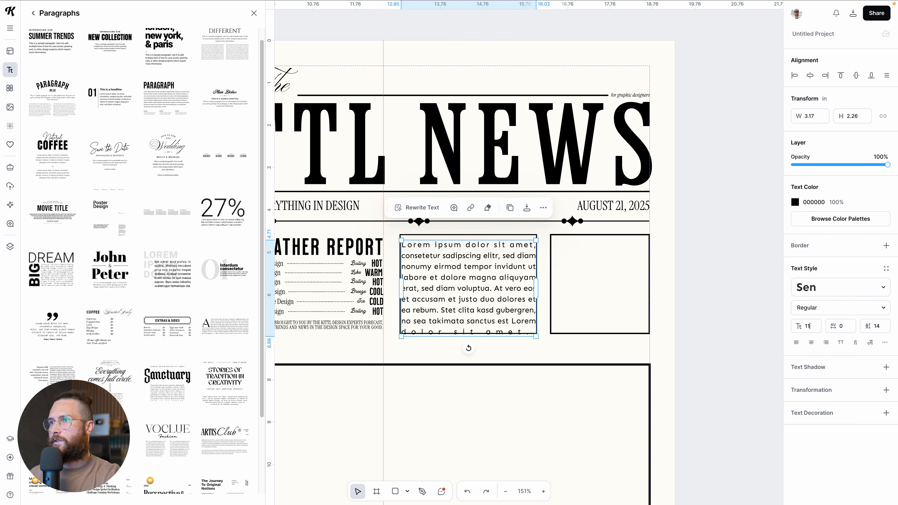
{"action": "left_click", "coordinate": [490, 342]}
{"action": "left_click_drag", "start_coordinate": [483, 298], "coordinate": [483, 295]}
Close the text template library and delete the outline frame around the new paragraph.
{"action": "left_click", "coordinate": [254, 13]}
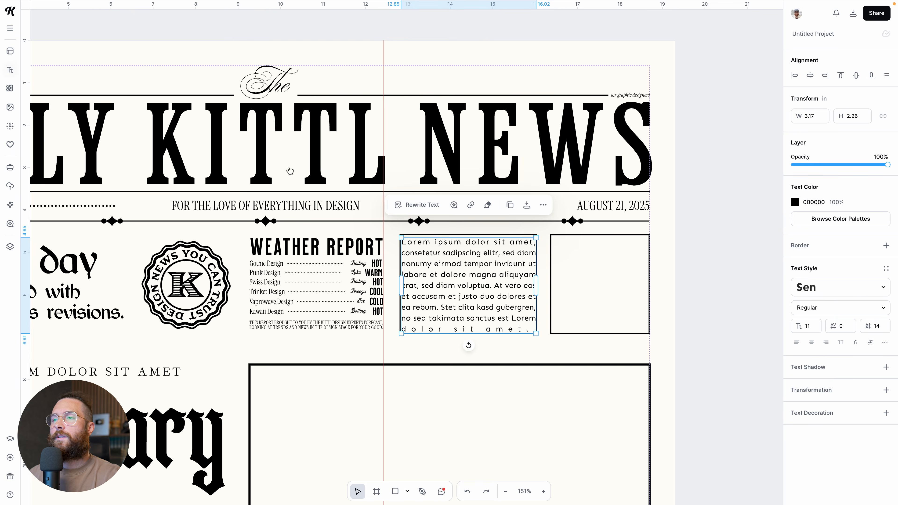
{"action": "left_click", "coordinate": [443, 239]}
{"action": "key", "text": "Escape"}
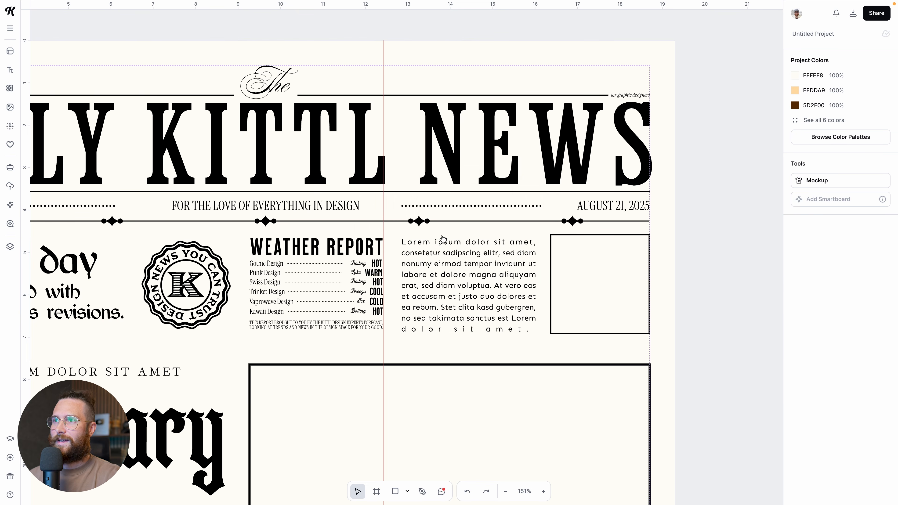
Paste the K logo image and place it on the empty canvas beside the newspaper artboard.
{"action": "scroll", "coordinate": [499, 285], "scroll_direction": "down", "scroll_amount": 3}
{"action": "scroll", "coordinate": [484, 291], "scroll_direction": "down", "scroll_amount": 1}
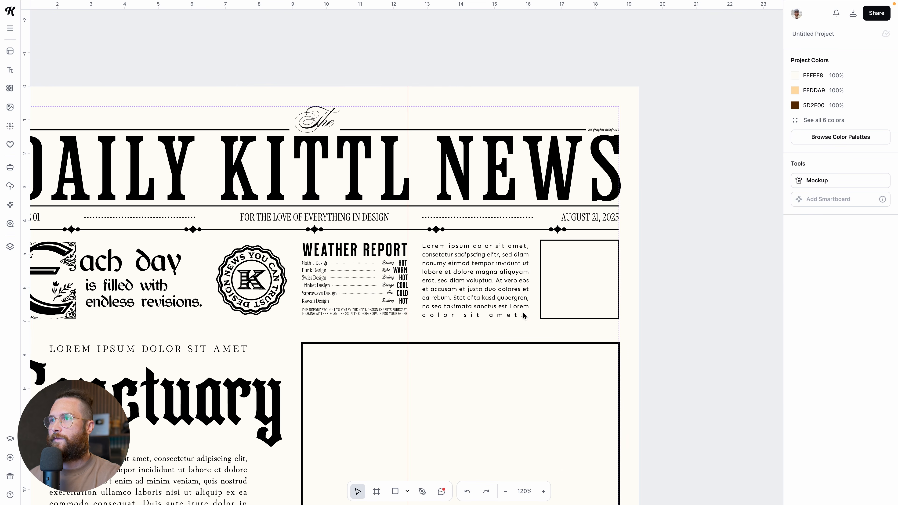
{"action": "scroll", "coordinate": [421, 302], "scroll_direction": "down", "scroll_amount": 5}
{"action": "scroll", "coordinate": [420, 301], "scroll_direction": "up", "scroll_amount": 4}
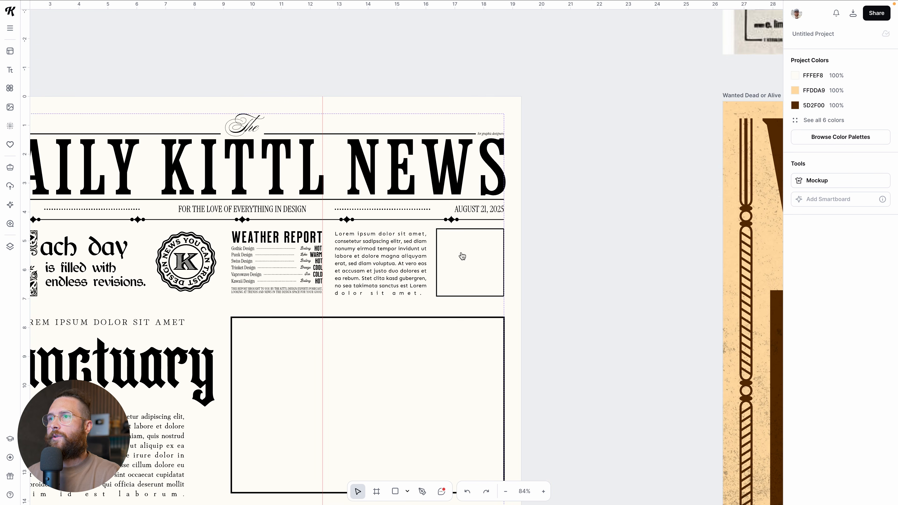
{"action": "scroll", "coordinate": [447, 255], "scroll_direction": "down", "scroll_amount": 2}
{"action": "scroll", "coordinate": [467, 309], "scroll_direction": "left", "scroll_amount": 3}
{"action": "scroll", "coordinate": [467, 309], "scroll_direction": "down", "scroll_amount": 2}
{"action": "scroll", "coordinate": [465, 310], "scroll_direction": "left", "scroll_amount": 5}
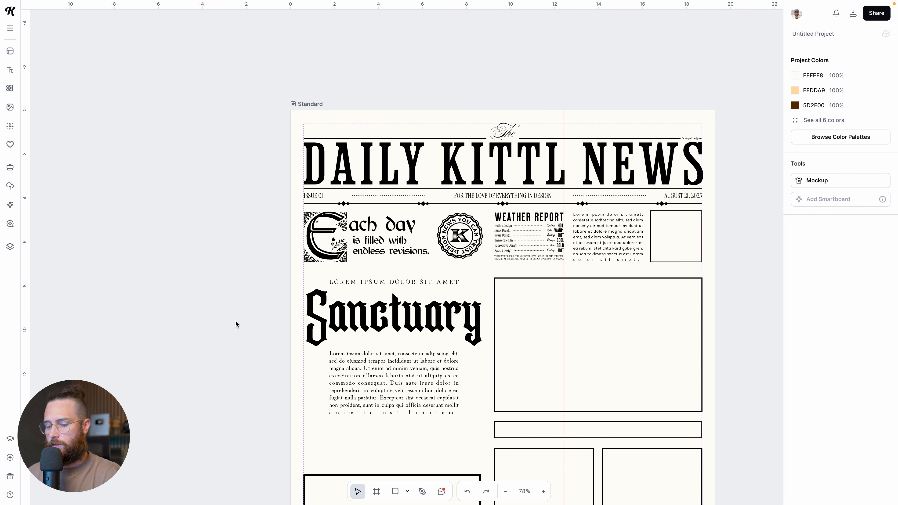
{"action": "key", "text": "ctrl+v"}
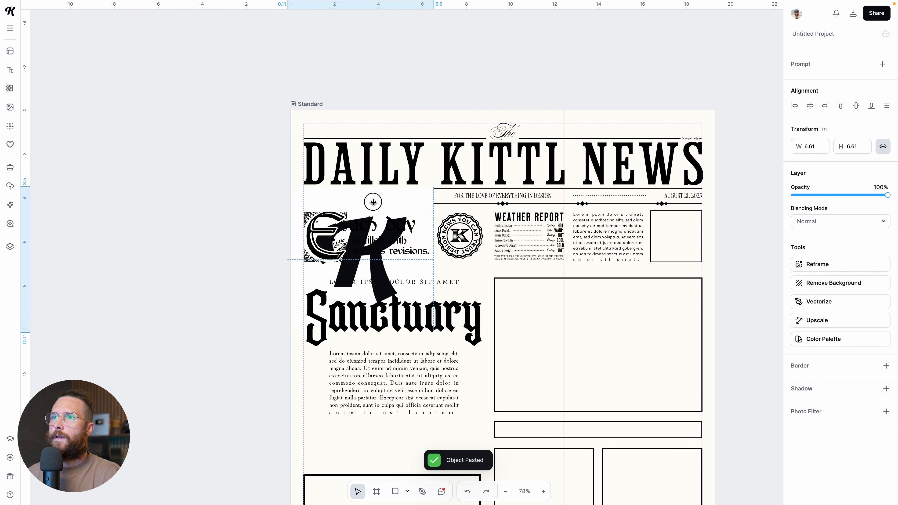
{"action": "left_click_drag", "start_coordinate": [173, 250], "coordinate": [181, 225]}
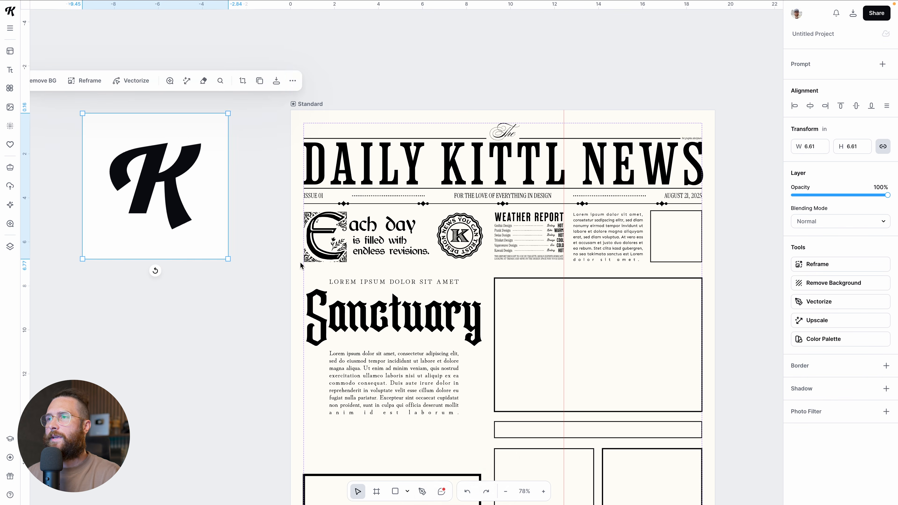
{"action": "scroll", "coordinate": [485, 292], "scroll_direction": "down", "scroll_amount": 2}
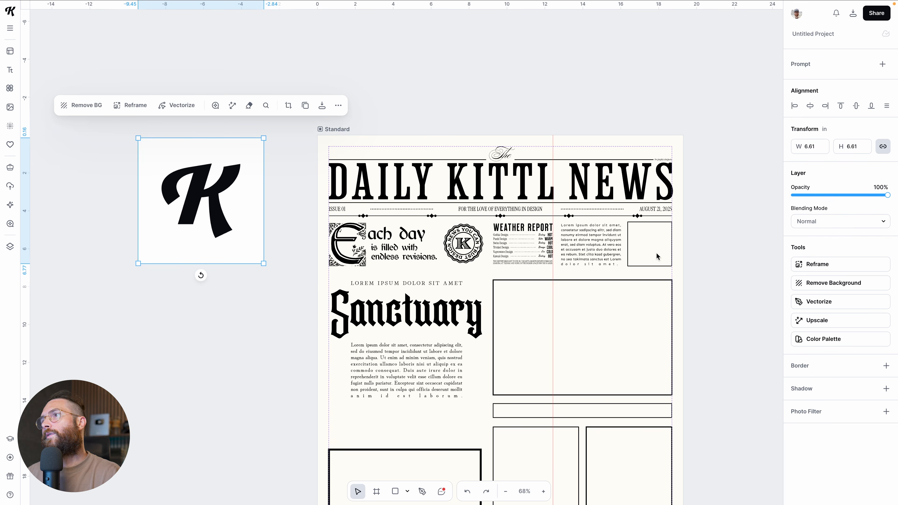
{"action": "scroll", "coordinate": [657, 257], "scroll_direction": "left", "scroll_amount": 2}
{"action": "left_click_drag", "start_coordinate": [285, 211], "coordinate": [211, 215]}
Draw a square artboard about 5.3 × 5.3 in below the K logo and move the logo onto it.
{"action": "left_click", "coordinate": [376, 492]}
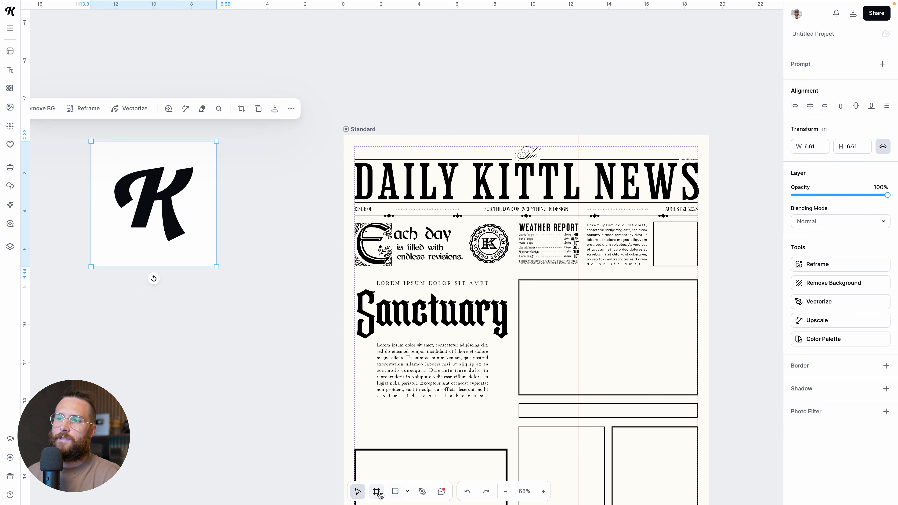
{"action": "left_click_drag", "start_coordinate": [96, 291], "coordinate": [197, 391]}
{"action": "left_click", "coordinate": [197, 402]}
{"action": "left_click_drag", "start_coordinate": [209, 145], "coordinate": [173, 327]}
Move the K artboard above the newspaper page and line it up with the page's starting edge.
{"action": "left_click_drag", "start_coordinate": [115, 283], "coordinate": [361, 4]}
{"action": "scroll", "coordinate": [364, 32], "scroll_direction": "up", "scroll_amount": 5}
{"action": "scroll", "coordinate": [359, 130], "scroll_direction": "right", "scroll_amount": 4}
{"action": "scroll", "coordinate": [327, 170], "scroll_direction": "down", "scroll_amount": 4}
{"action": "scroll", "coordinate": [225, 105], "scroll_direction": "up", "scroll_amount": 1}
{"action": "left_click_drag", "start_coordinate": [207, 74], "coordinate": [207, 54]}
Add a Smartboard linked to the K logo artboard.
{"action": "mouse_move", "coordinate": [294, 110]}
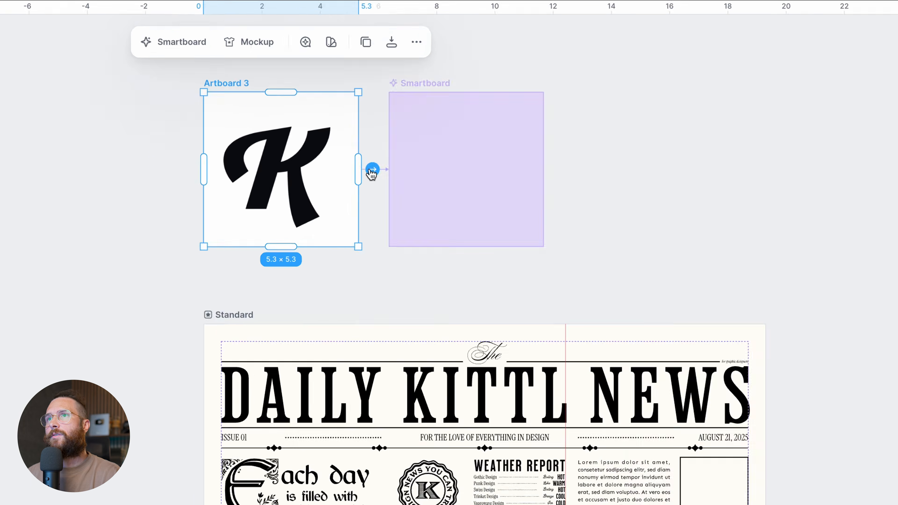
{"action": "left_click", "coordinate": [372, 170]}
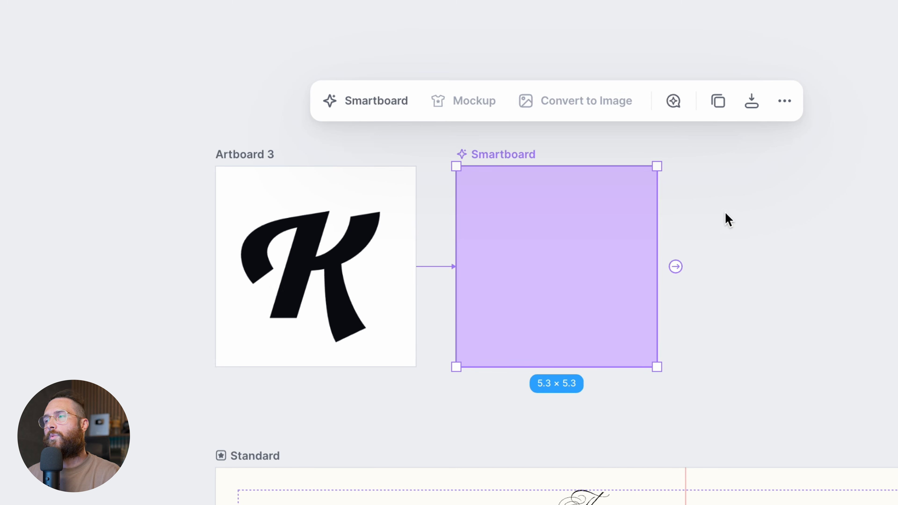
{"action": "scroll", "coordinate": [728, 214], "scroll_direction": "down", "scroll_amount": 2}
{"action": "scroll", "coordinate": [728, 214], "scroll_direction": "right", "scroll_amount": 1}
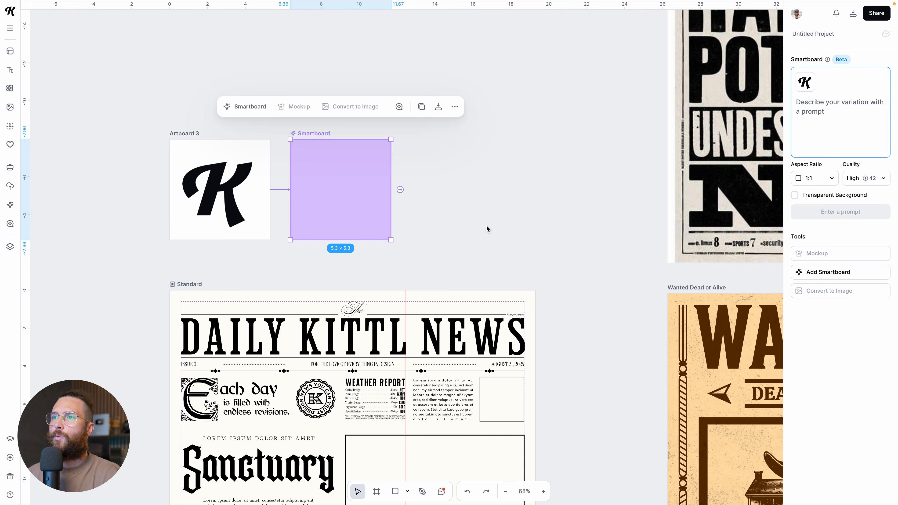
Prompt the K Smartboard to "turn this icon into a victorian vintage version with etchings and drop shadow", like a badge on a newspaper's front page.
{"action": "scroll", "coordinate": [487, 226], "scroll_direction": "up", "scroll_amount": 1}
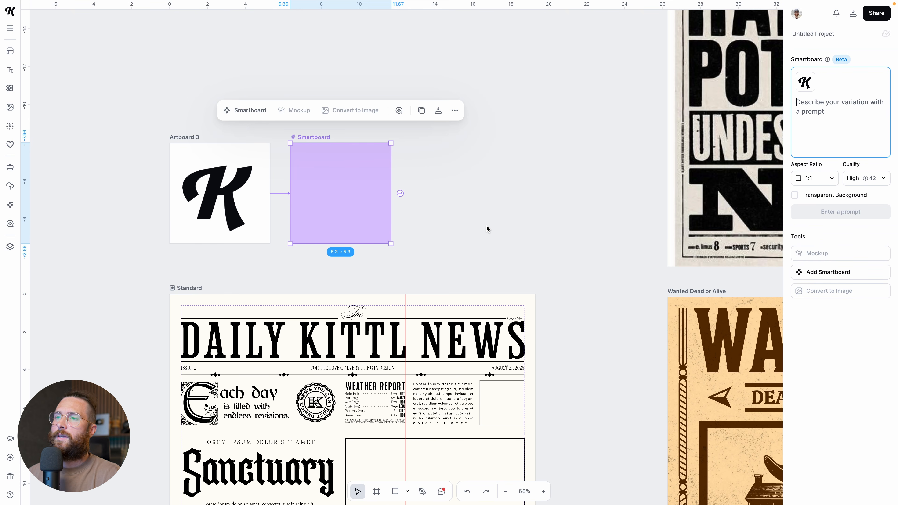
{"action": "left_click", "coordinate": [486, 226]}
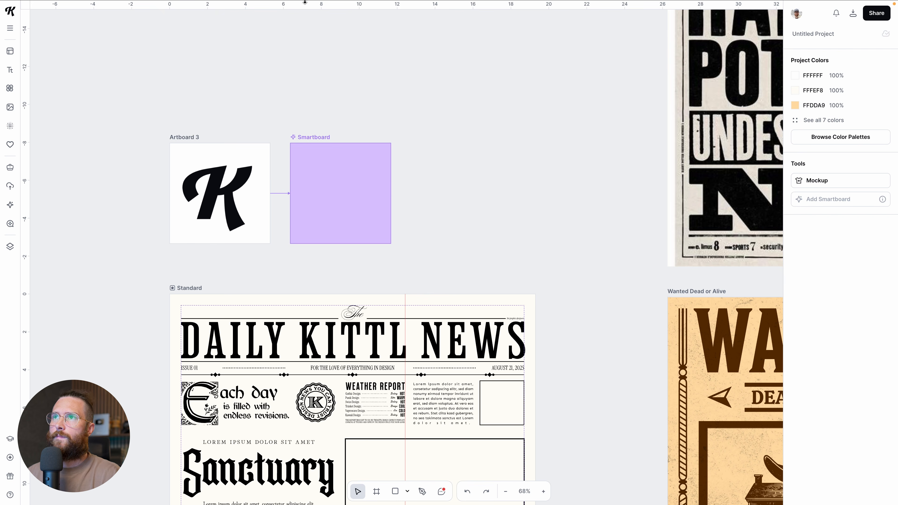
{"action": "left_click", "coordinate": [314, 137]}
{"action": "scroll", "coordinate": [353, 157], "scroll_direction": "up", "scroll_amount": 1}
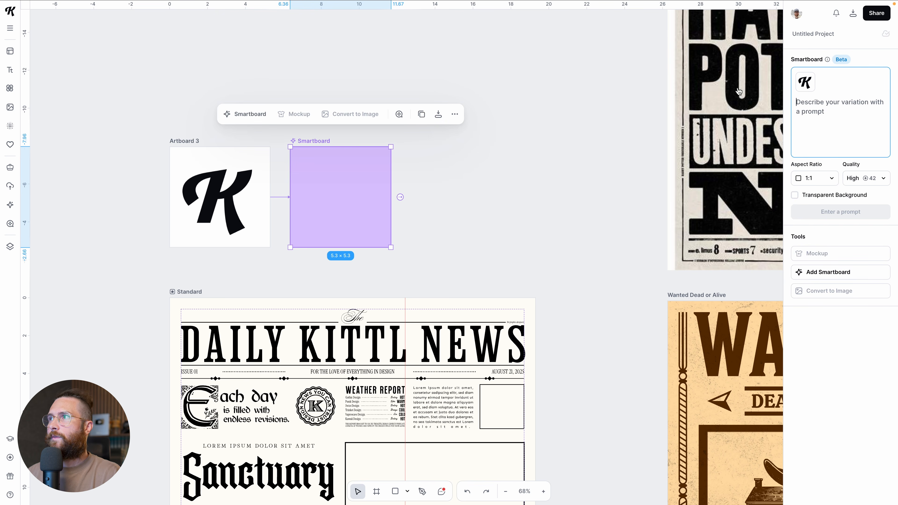
{"action": "type", "text": "turn this icon into a victorian vintage version with etchings and drop shadow, like it would be placed as a badge on a newspaper design, on the front page"}
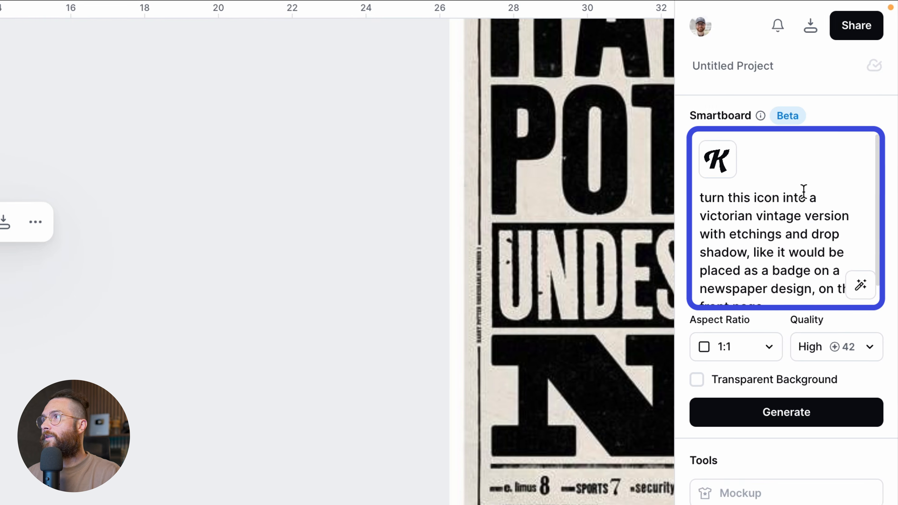
{"action": "scroll", "coordinate": [749, 215], "scroll_direction": "down", "scroll_amount": 1}
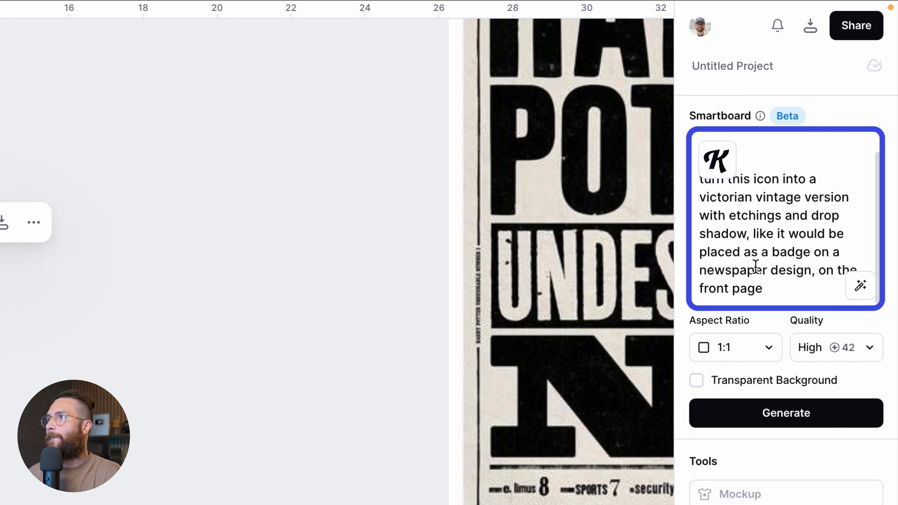
Enable a transparent background, keep the quality at High and generate the K variation.
{"action": "left_click", "coordinate": [698, 381]}
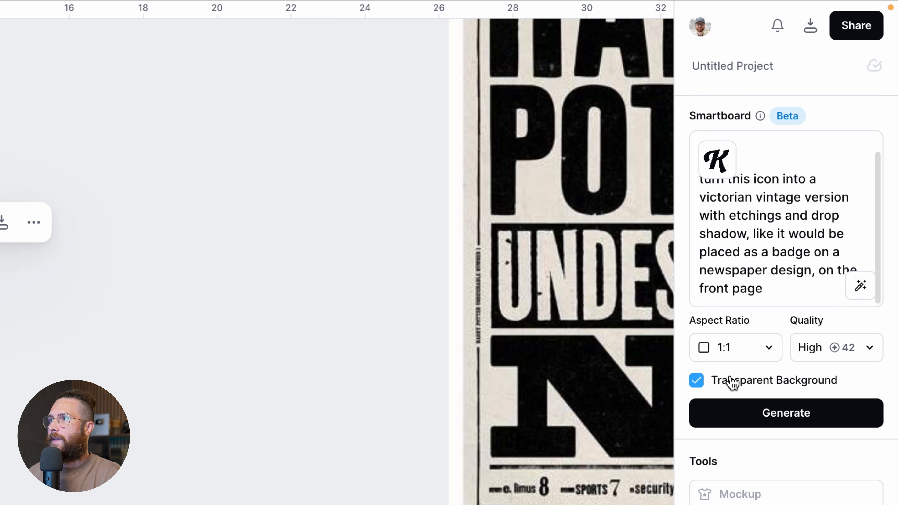
{"action": "left_click", "coordinate": [828, 357]}
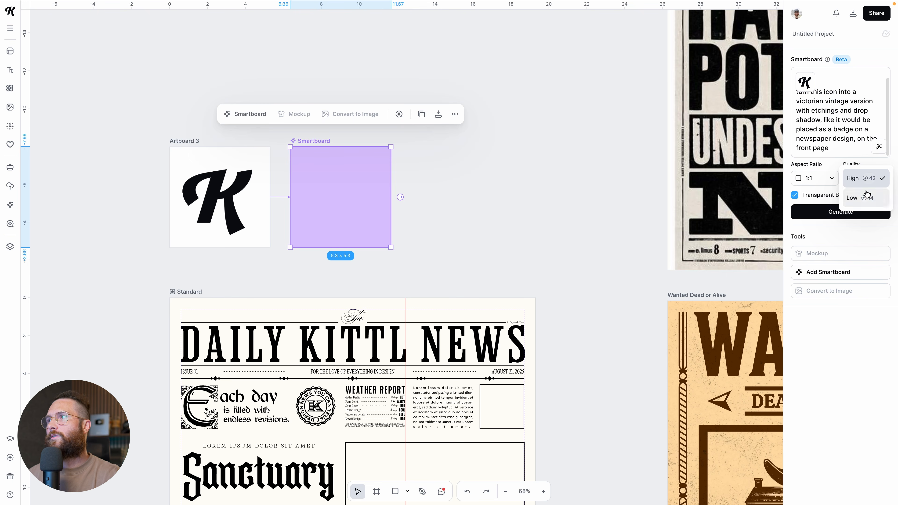
{"action": "left_click", "coordinate": [869, 178]}
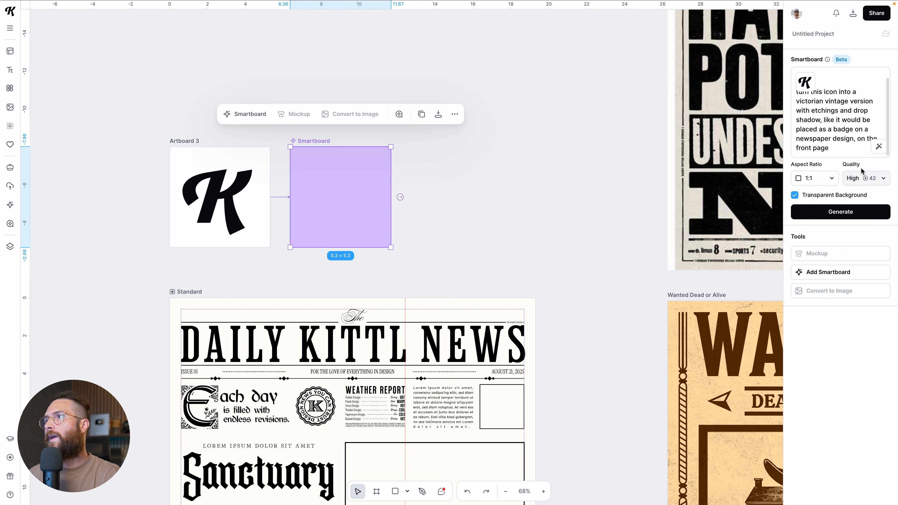
{"action": "left_click", "coordinate": [832, 211]}
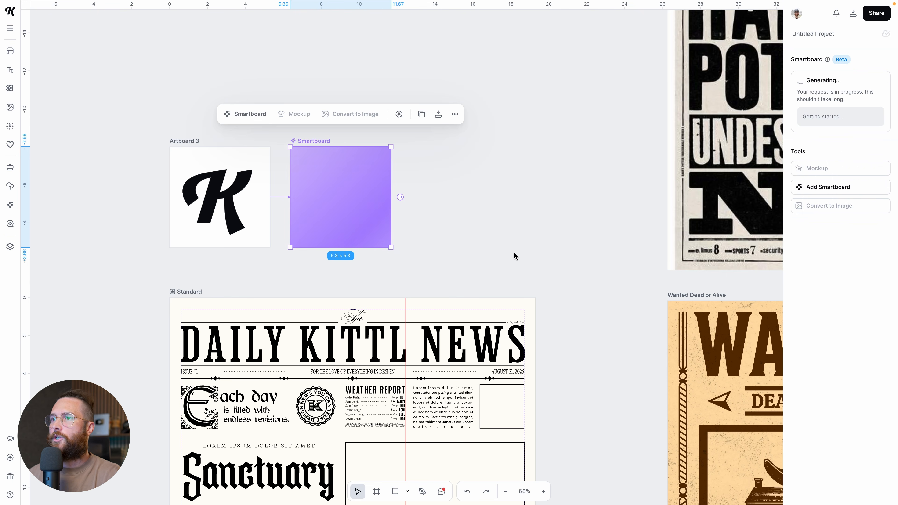
{"action": "scroll", "coordinate": [493, 258], "scroll_direction": "down", "scroll_amount": 3}
{"action": "scroll", "coordinate": [476, 295], "scroll_direction": "down", "scroll_amount": 3}
{"action": "scroll", "coordinate": [468, 292], "scroll_direction": "up", "scroll_amount": 3}
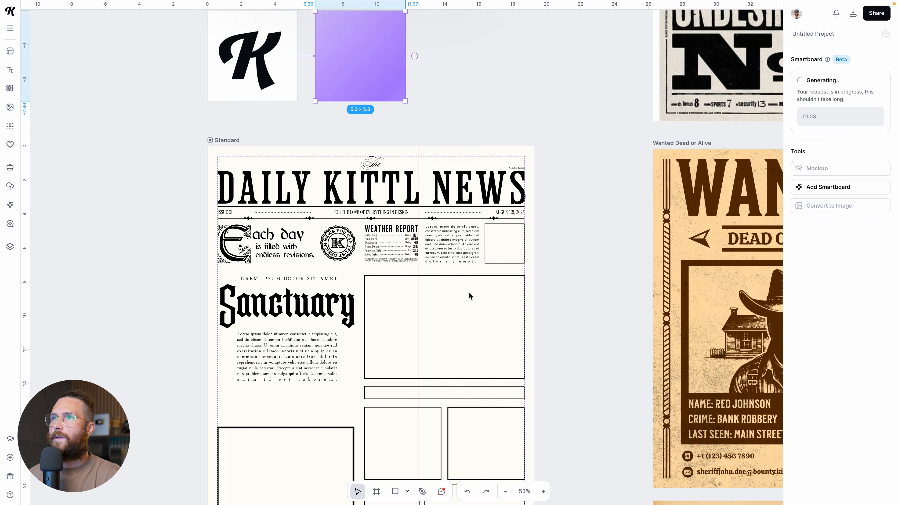
{"action": "left_click_drag", "start_coordinate": [356, 250], "coordinate": [526, 373]}
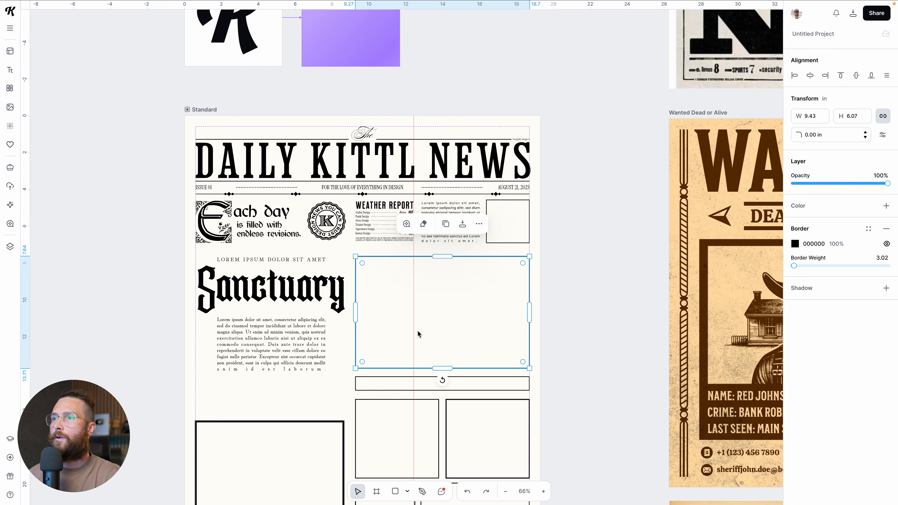
{"action": "scroll", "coordinate": [461, 294], "scroll_direction": "up", "scroll_amount": 1}
{"action": "left_click", "coordinate": [503, 317]}
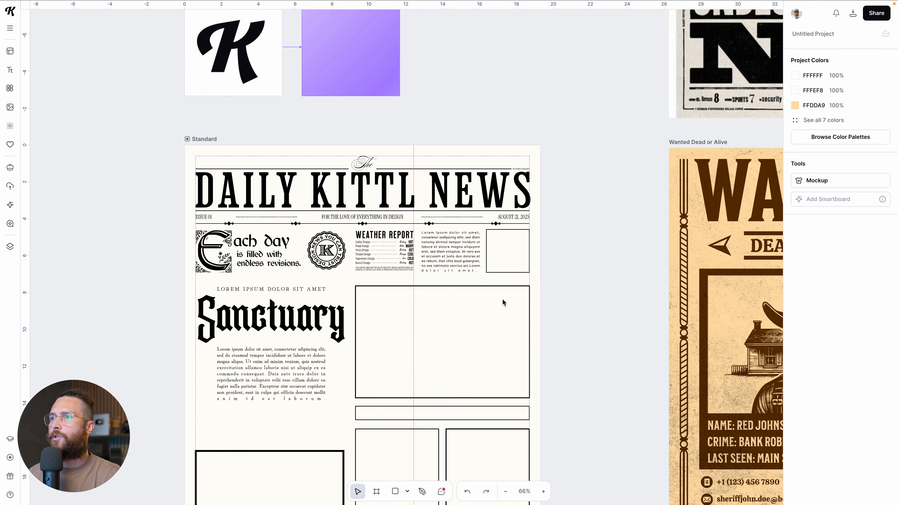
Move the artboard with the colourful "Turn your ideas into designs." image above the K logo artboard, aligned with its starting edge.
{"action": "scroll", "coordinate": [487, 296], "scroll_direction": "down", "scroll_amount": 1}
{"action": "scroll", "coordinate": [487, 296], "scroll_direction": "up", "scroll_amount": 2}
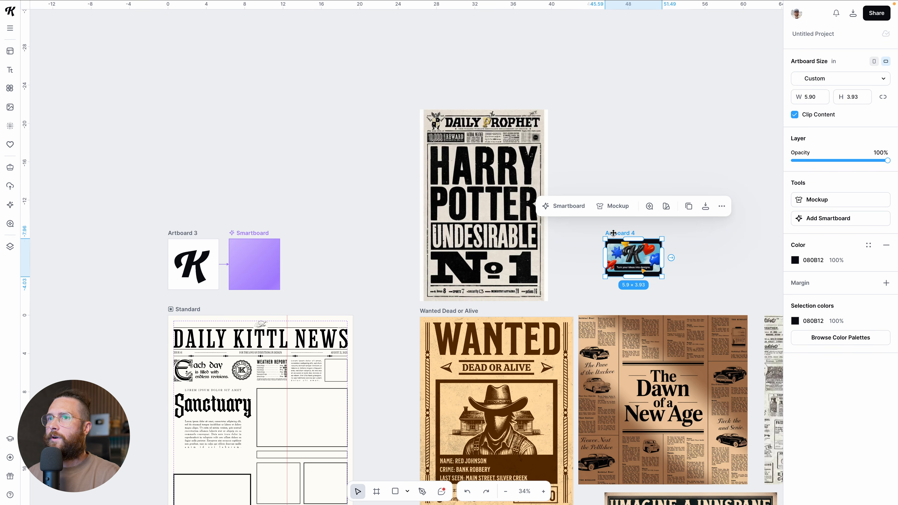
{"action": "left_click_drag", "start_coordinate": [614, 233], "coordinate": [176, 172]}
{"action": "scroll", "coordinate": [177, 171], "scroll_direction": "up", "scroll_amount": 3}
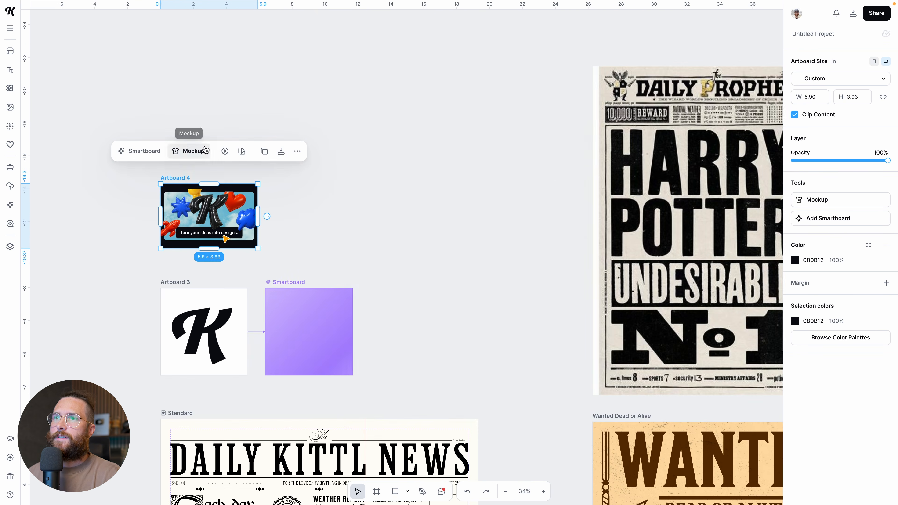
Add a Smartboard linked to the colourful image's artboard, keeping the 3:2 aspect ratio.
{"action": "scroll", "coordinate": [205, 147], "scroll_direction": "up", "scroll_amount": 2}
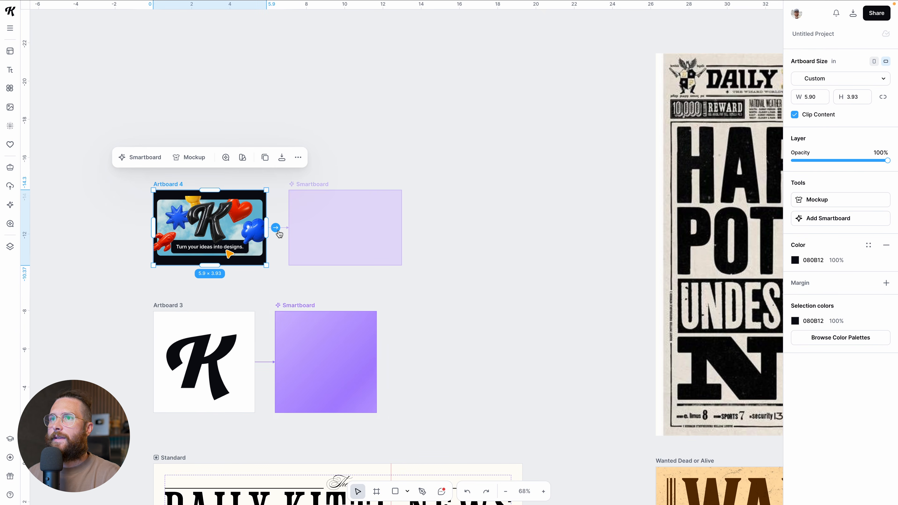
{"action": "left_click", "coordinate": [277, 228]}
{"action": "left_click", "coordinate": [831, 180]}
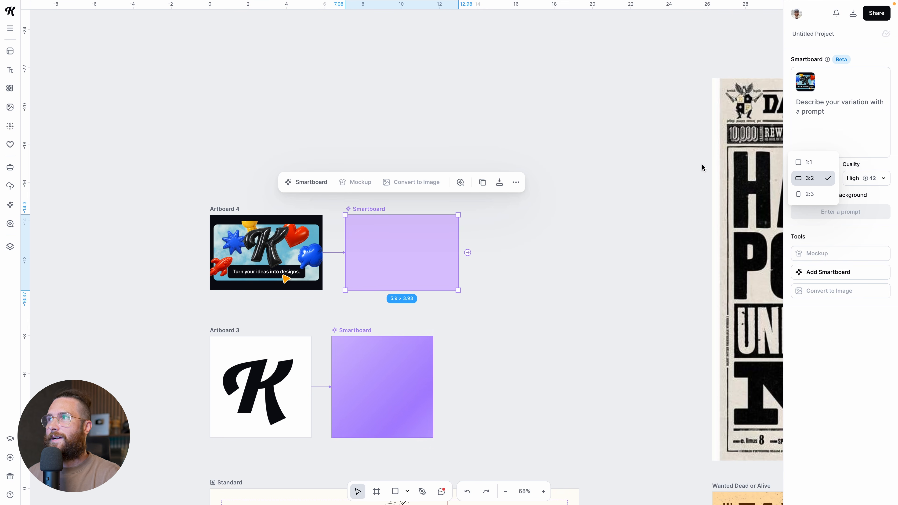
{"action": "left_click", "coordinate": [842, 135]}
Paste a prompt for a worn-out black and white 1800s camera photograph with noise, light leaks and film damage, and generate the variation.
{"action": "scroll", "coordinate": [623, 268], "scroll_direction": "down", "scroll_amount": 1}
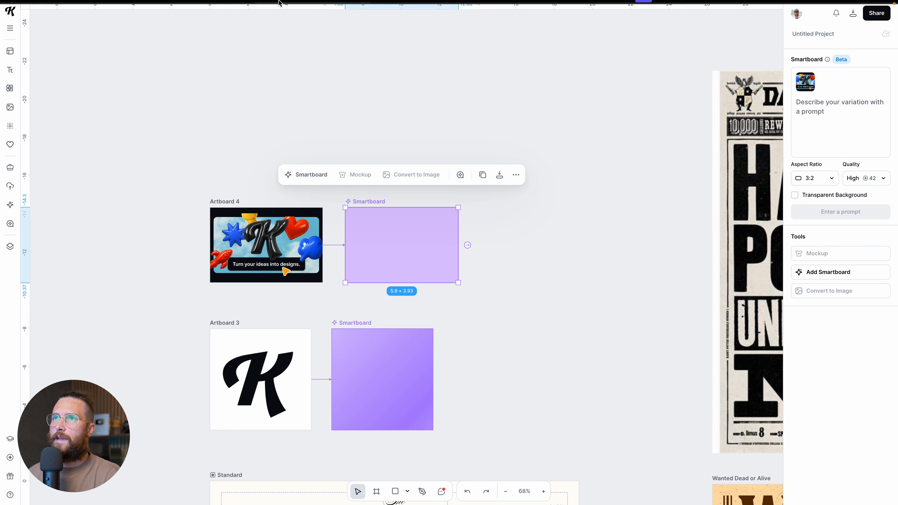
{"action": "left_click", "coordinate": [819, 125]}
{"action": "key", "text": "ctrl+v"}
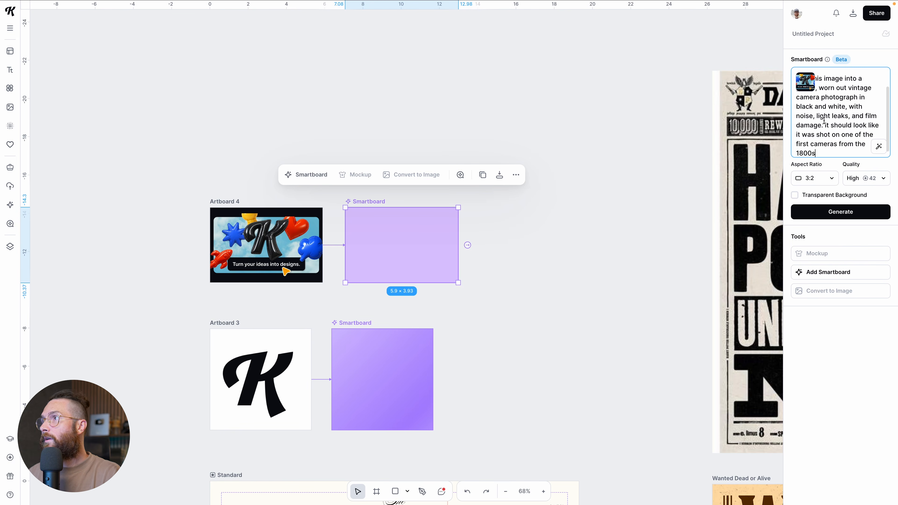
{"action": "scroll", "coordinate": [817, 127], "scroll_direction": "up", "scroll_amount": 3}
{"action": "scroll", "coordinate": [816, 137], "scroll_direction": "down", "scroll_amount": 2}
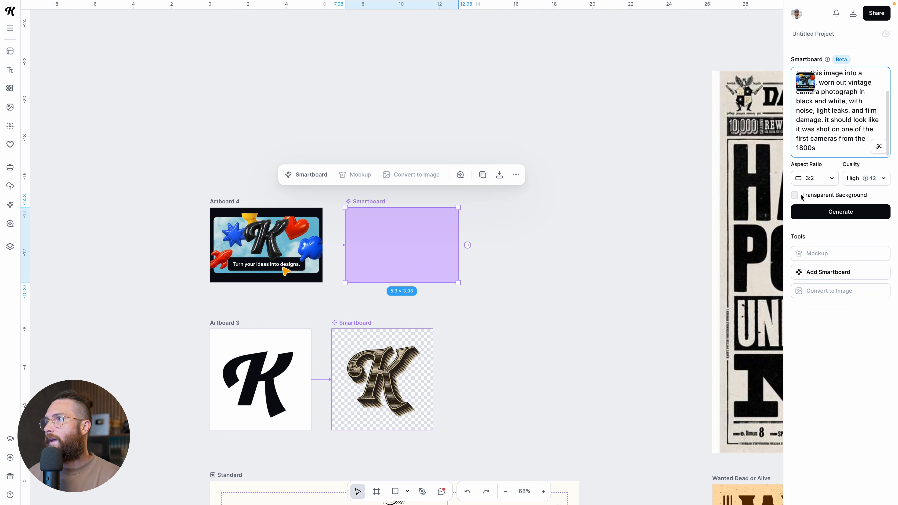
{"action": "left_click", "coordinate": [849, 212]}
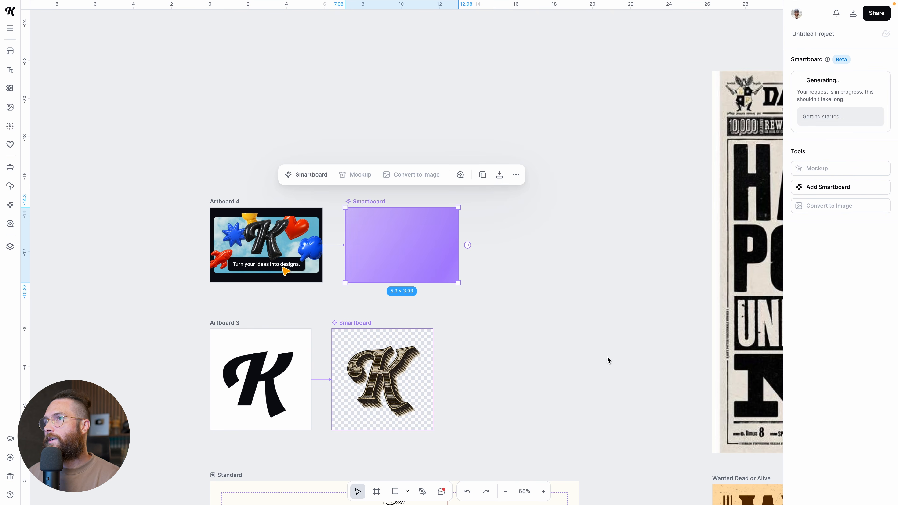
Convert the generated vintage K in the lower Smartboard to an image.
{"action": "scroll", "coordinate": [495, 329], "scroll_direction": "down", "scroll_amount": 2}
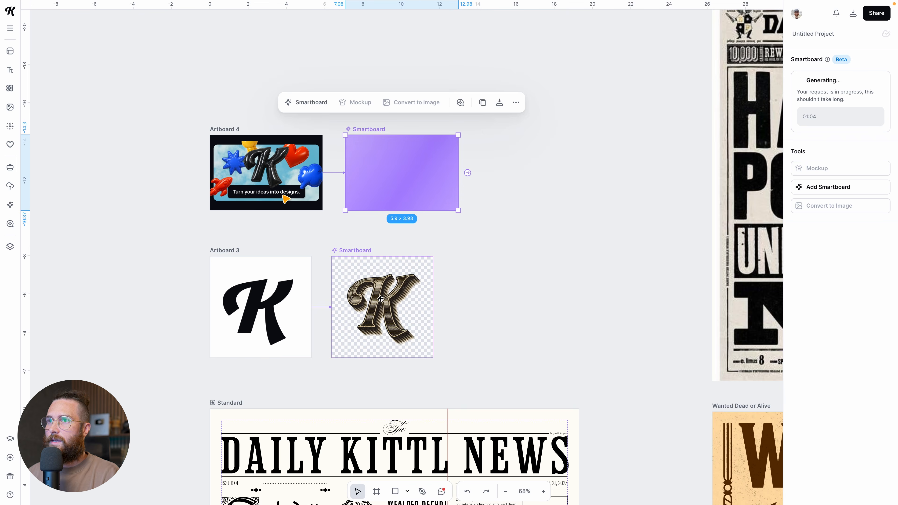
{"action": "scroll", "coordinate": [377, 300], "scroll_direction": "up", "scroll_amount": 3}
{"action": "scroll", "coordinate": [380, 299], "scroll_direction": "down", "scroll_amount": 4}
{"action": "scroll", "coordinate": [380, 299], "scroll_direction": "down", "scroll_amount": 4}
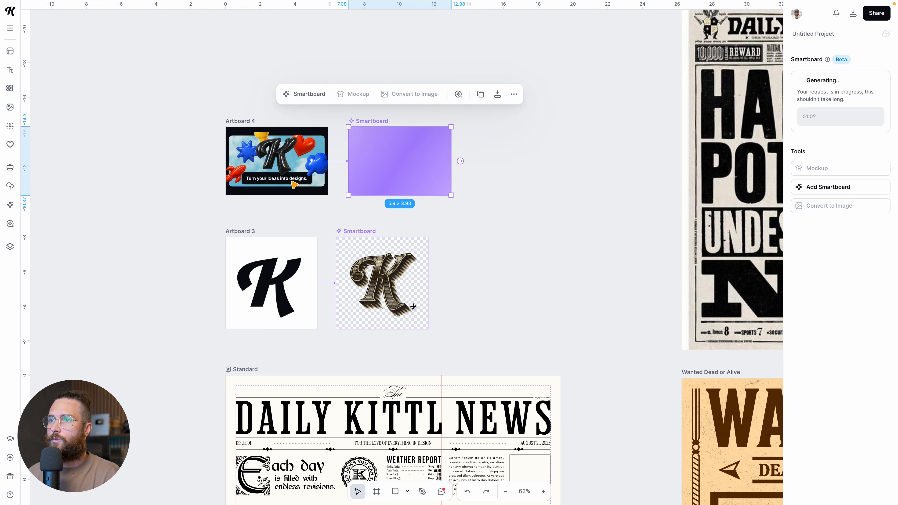
{"action": "scroll", "coordinate": [378, 301], "scroll_direction": "right", "scroll_amount": 2}
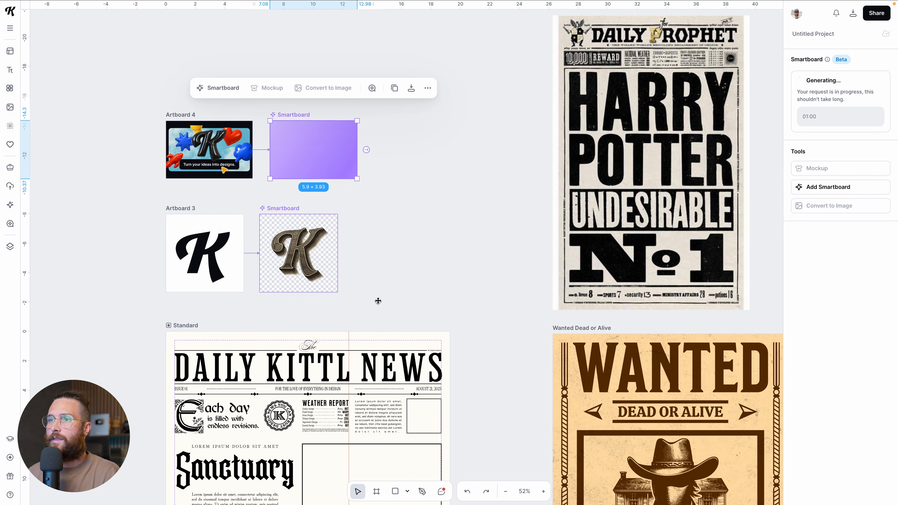
{"action": "left_click", "coordinate": [324, 258]}
{"action": "left_click", "coordinate": [827, 291]}
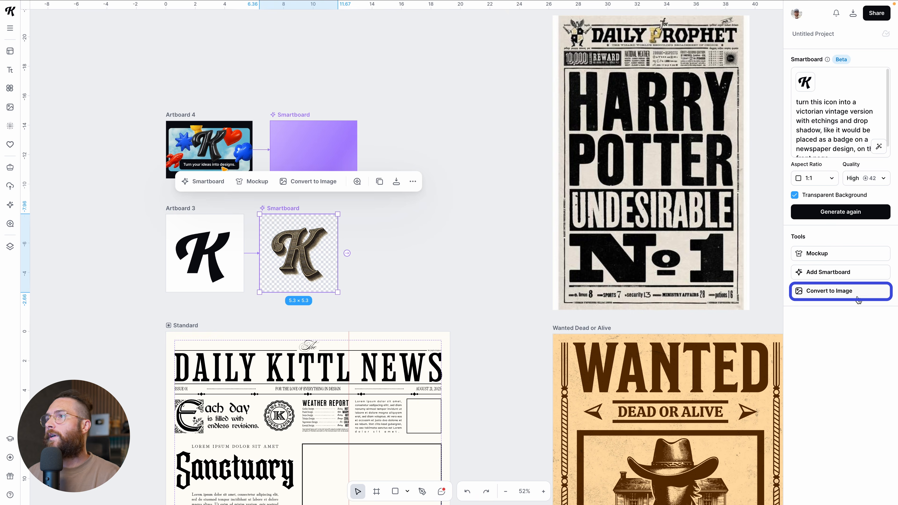
Move the converted K image onto the small empty frame at the end of the newspaper's top row and scale it to fit.
{"action": "scroll", "coordinate": [437, 296], "scroll_direction": "down", "scroll_amount": 2}
{"action": "scroll", "coordinate": [410, 272], "scroll_direction": "up", "scroll_amount": 4}
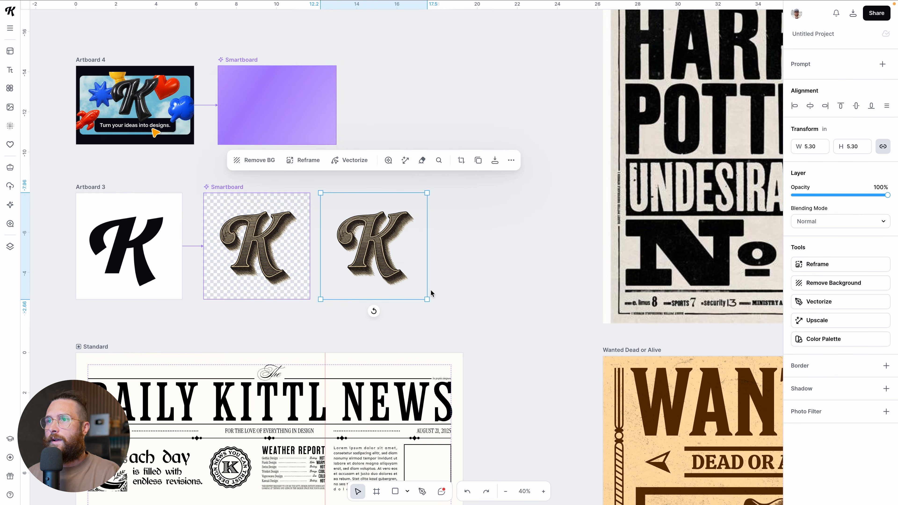
{"action": "left_click_drag", "start_coordinate": [384, 252], "coordinate": [432, 456]}
{"action": "scroll", "coordinate": [433, 455], "scroll_direction": "down", "scroll_amount": 3}
{"action": "left_click_drag", "start_coordinate": [477, 303], "coordinate": [458, 322]}
{"action": "left_click_drag", "start_coordinate": [433, 354], "coordinate": [428, 368]}
{"action": "scroll", "coordinate": [440, 361], "scroll_direction": "up", "scroll_amount": 4}
{"action": "left_click_drag", "start_coordinate": [471, 327], "coordinate": [458, 338]}
{"action": "left_click_drag", "start_coordinate": [430, 371], "coordinate": [433, 371]}
Delete the placeholder frame around the K, then enlarge the K to 3.07 × 3.07 in and centre it in the space.
{"action": "left_click", "coordinate": [423, 343]}
{"action": "key", "text": "Escape"}
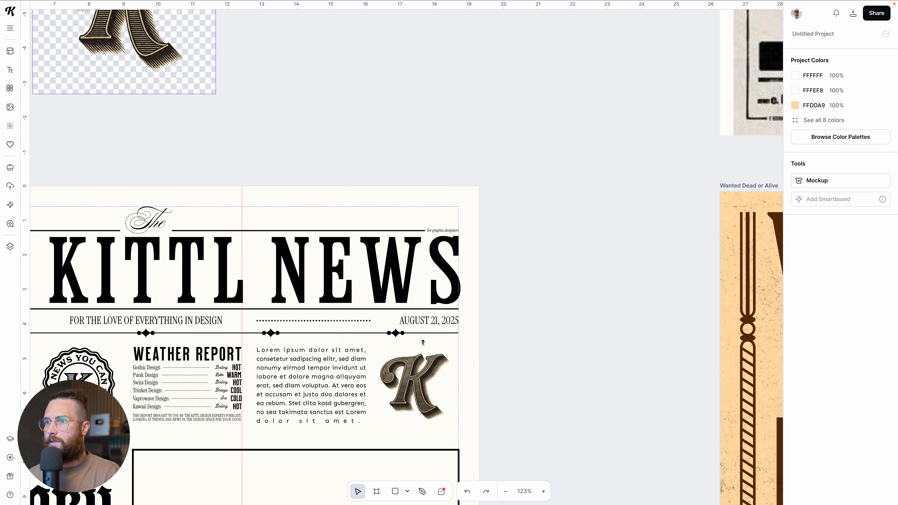
{"action": "left_click", "coordinate": [416, 350]}
{"action": "left_click_drag", "start_coordinate": [462, 337], "coordinate": [471, 329]}
{"action": "left_click_drag", "start_coordinate": [407, 394], "coordinate": [404, 395]}
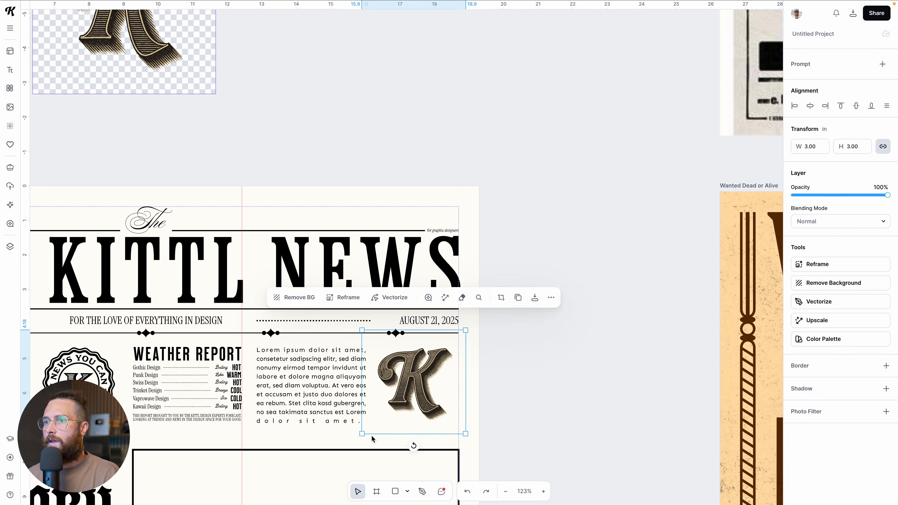
{"action": "left_click_drag", "start_coordinate": [362, 435], "coordinate": [360, 438]}
{"action": "left_click_drag", "start_coordinate": [440, 393], "coordinate": [442, 394]}
Add a Photo Filter to the K image and lower its saturation until it looks black and white.
{"action": "scroll", "coordinate": [415, 389], "scroll_direction": "up", "scroll_amount": 2}
{"action": "scroll", "coordinate": [416, 389], "scroll_direction": "down", "scroll_amount": 3}
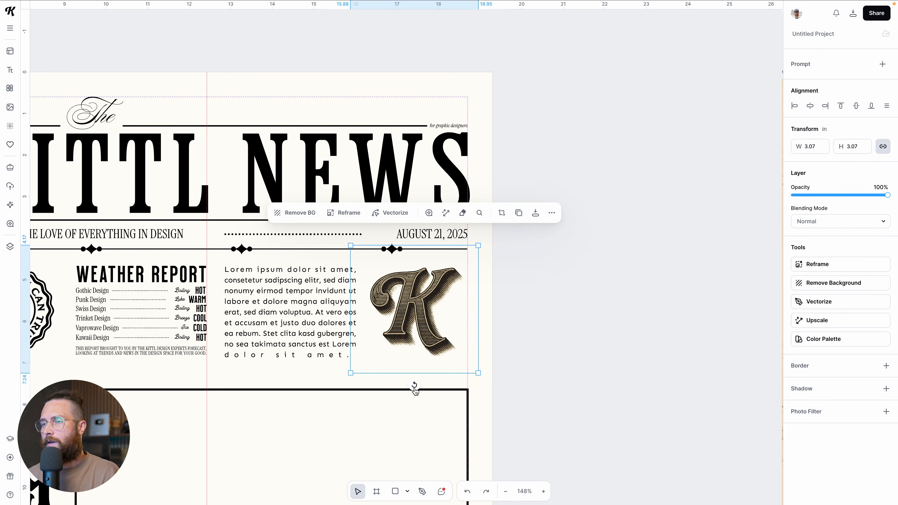
{"action": "left_click", "coordinate": [886, 412]}
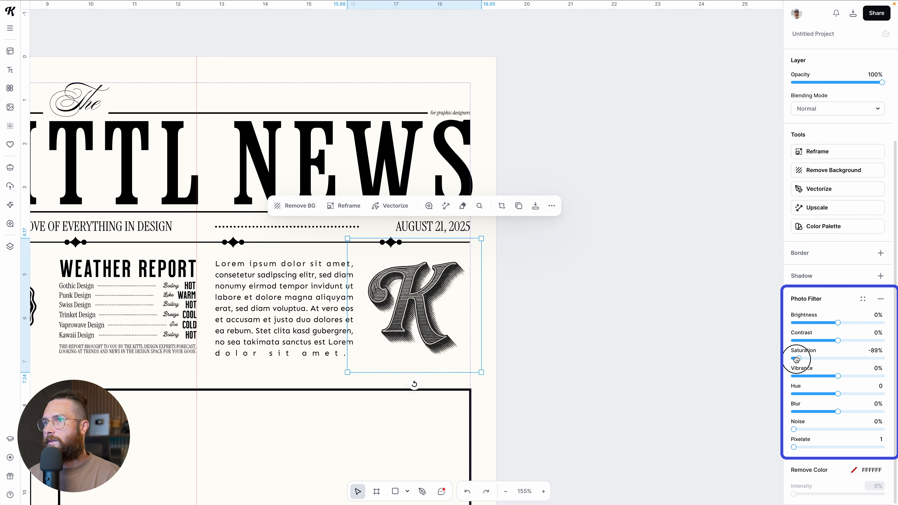
{"action": "left_click", "coordinate": [616, 386]}
{"action": "scroll", "coordinate": [614, 383], "scroll_direction": "down", "scroll_amount": 3}
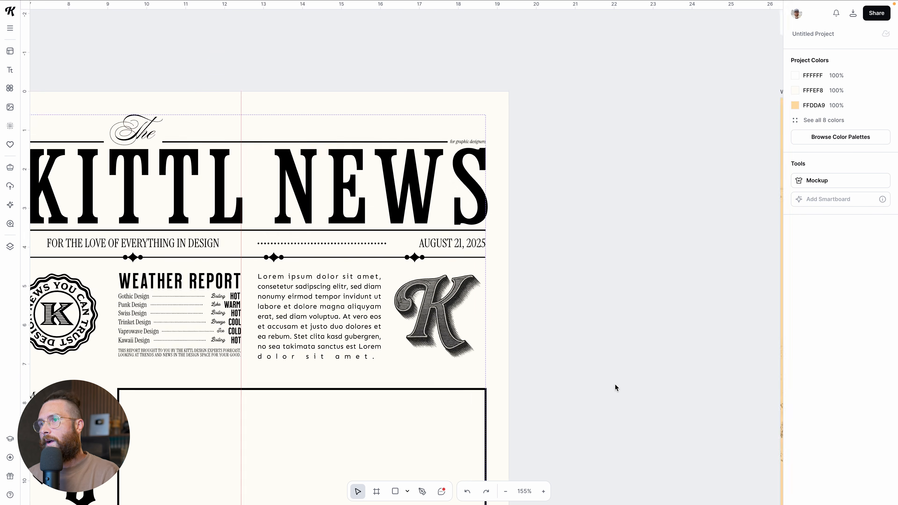
Paste the larger 7.41 × 7.41 in vintage K image and place it beside the K Smartboard.
{"action": "left_click", "coordinate": [470, 342]}
{"action": "left_click", "coordinate": [556, 351]}
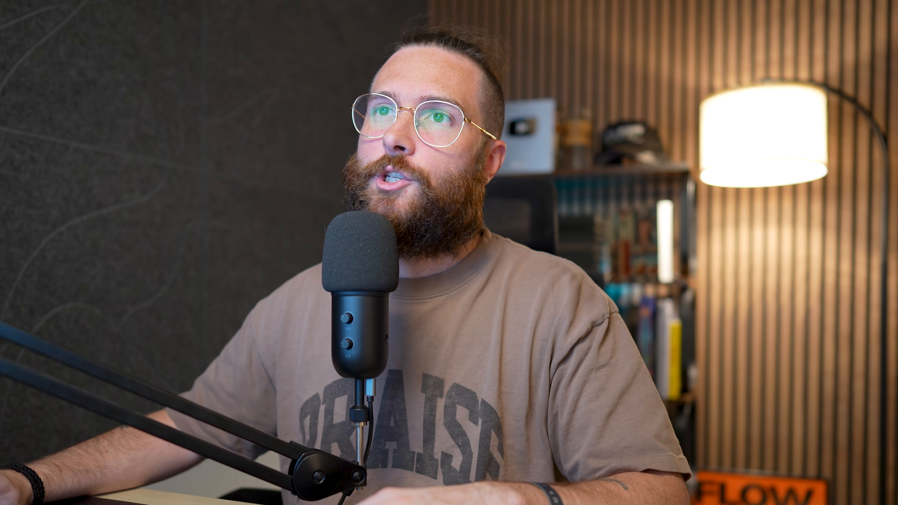
{"action": "key", "text": "ctrl+v"}
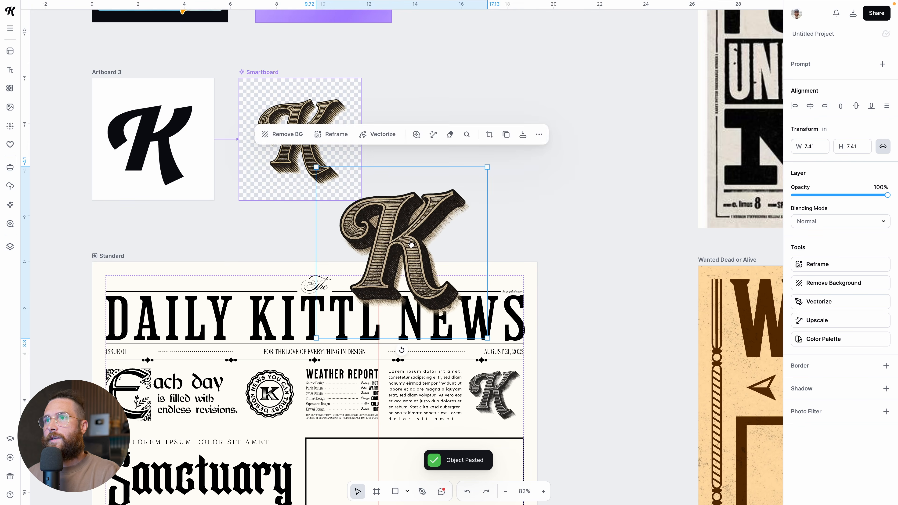
{"action": "left_click_drag", "start_coordinate": [379, 272], "coordinate": [430, 158]}
{"action": "scroll", "coordinate": [430, 158], "scroll_direction": "up", "scroll_amount": 2}
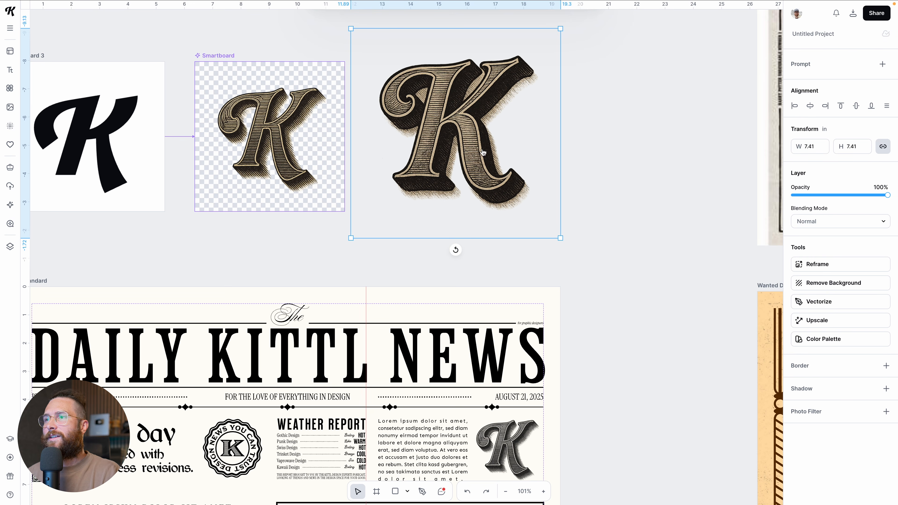
Delete the 3.07 in black-and-white K image at the end of the newspaper's top row.
{"action": "scroll", "coordinate": [483, 152], "scroll_direction": "down", "scroll_amount": 3}
{"action": "left_click", "coordinate": [498, 368]}
{"action": "scroll", "coordinate": [500, 367], "scroll_direction": "right", "scroll_amount": 1}
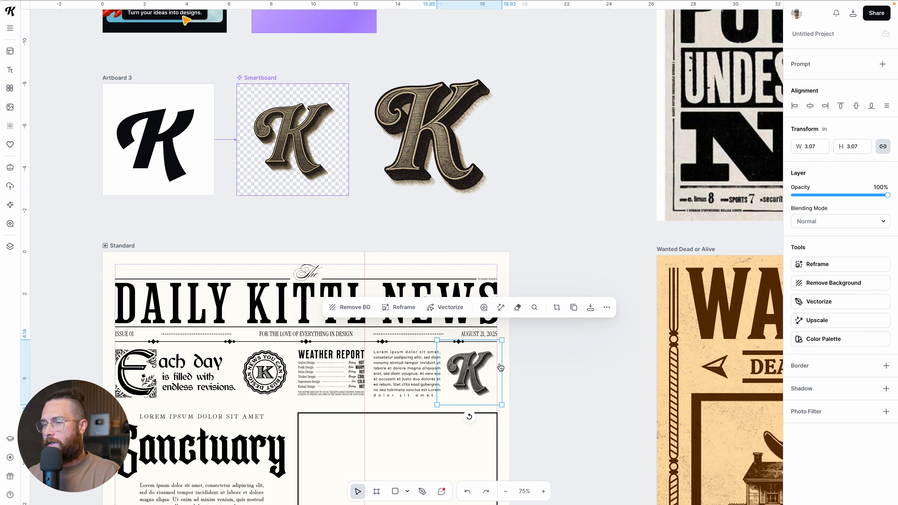
{"action": "key", "text": "Escape"}
Move the larger vintage K into the cleared space at the end of the top row and scale it to 2.87 × 2.87 in.
{"action": "left_click_drag", "start_coordinate": [469, 144], "coordinate": [515, 370]}
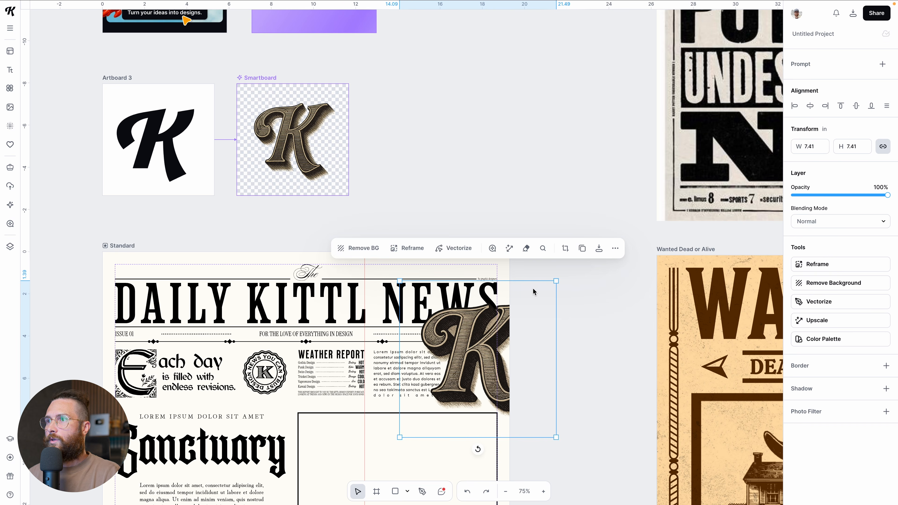
{"action": "left_click_drag", "start_coordinate": [556, 281], "coordinate": [488, 358]}
{"action": "scroll", "coordinate": [488, 357], "scroll_direction": "up", "scroll_amount": 3}
{"action": "scroll", "coordinate": [490, 361], "scroll_direction": "up", "scroll_amount": 2}
{"action": "mouse_move", "coordinate": [526, 311]}
{"action": "left_mouse_down"}
{"action": "mouse_move", "coordinate": [495, 345]}
{"action": "mouse_move", "coordinate": [520, 325]}
{"action": "left_mouse_up"}
{"action": "left_click_drag", "start_coordinate": [484, 365], "coordinate": [480, 371]}
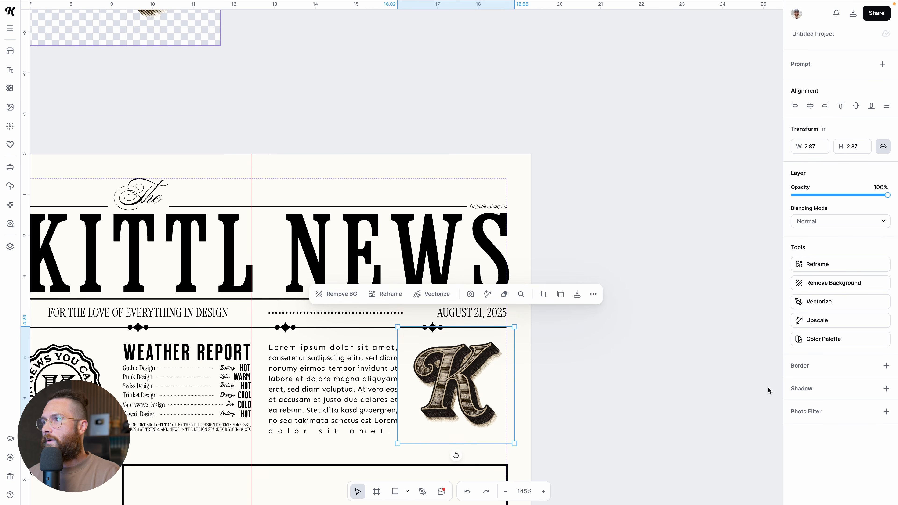
Add a Photo Filter to the K image with 4% contrast and about -60% saturation.
{"action": "left_click", "coordinate": [888, 412]}
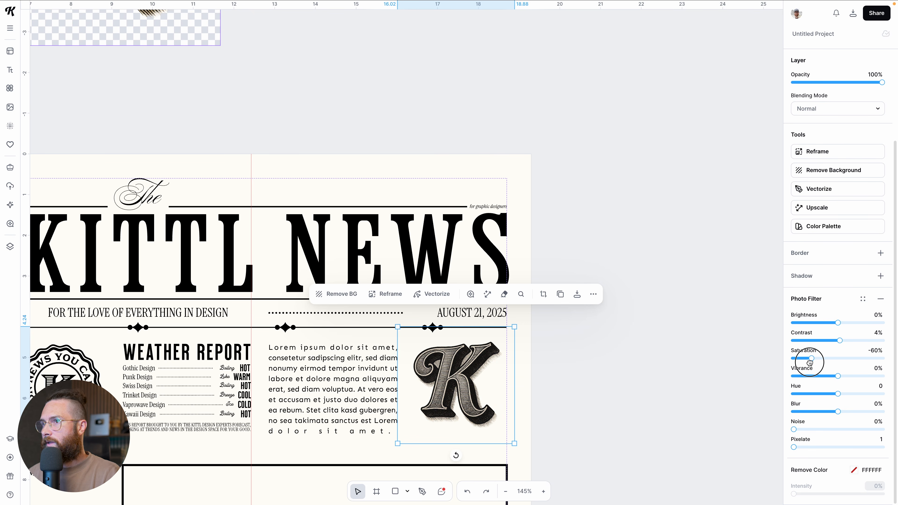
{"action": "left_click", "coordinate": [714, 389]}
{"action": "scroll", "coordinate": [637, 391], "scroll_direction": "down", "scroll_amount": 4}
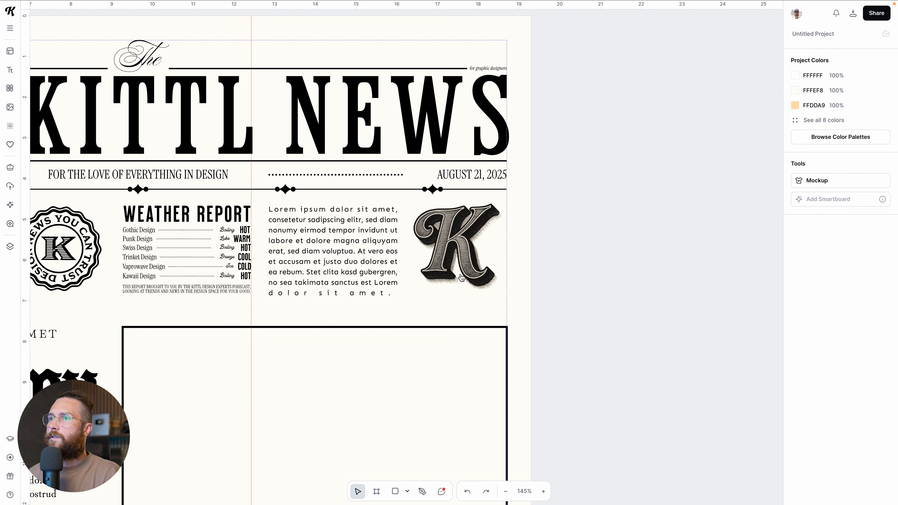
Nudge the K image up slightly so it sits level with the other items in the top row.
{"action": "left_click", "coordinate": [461, 277]}
{"action": "key", "text": "Up"}
{"action": "key", "text": "Up"}
{"action": "key", "text": "Up"}
{"action": "key", "text": "Up"}
{"action": "left_click", "coordinate": [566, 245]}
{"action": "scroll", "coordinate": [567, 245], "scroll_direction": "down", "scroll_amount": 3}
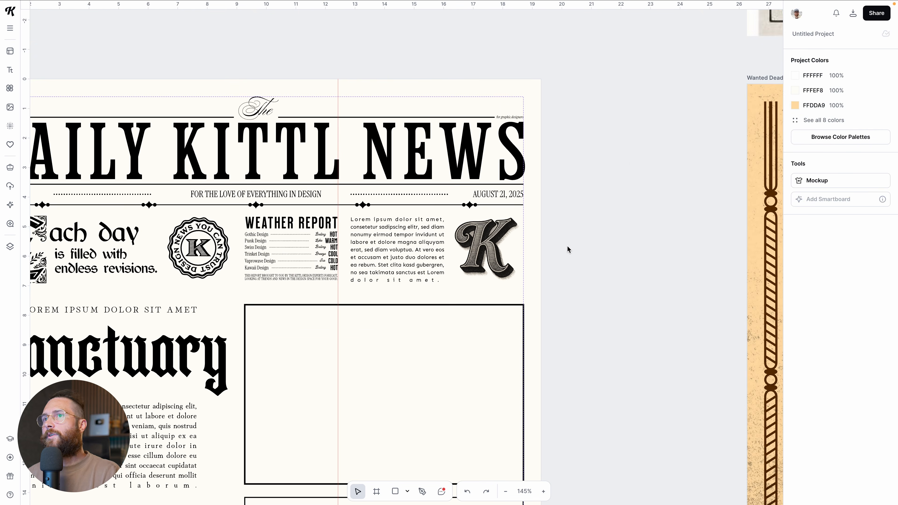
Hide the rulers and look over the top row and the remaining empty frames of the newspaper.
{"action": "scroll", "coordinate": [567, 245], "scroll_direction": "down", "scroll_amount": 1}
{"action": "key", "text": "shift+r"}
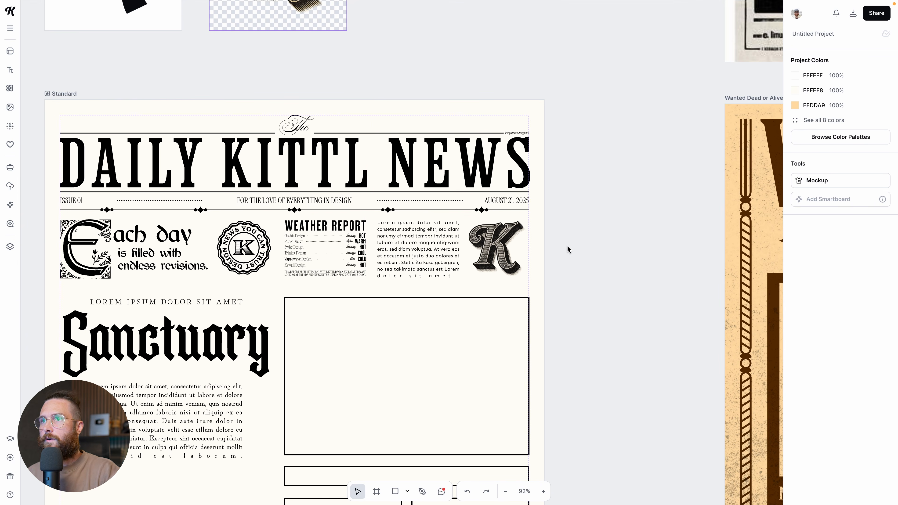
{"action": "scroll", "coordinate": [566, 246], "scroll_direction": "down", "scroll_amount": 3}
{"action": "scroll", "coordinate": [567, 246], "scroll_direction": "right", "scroll_amount": 5}
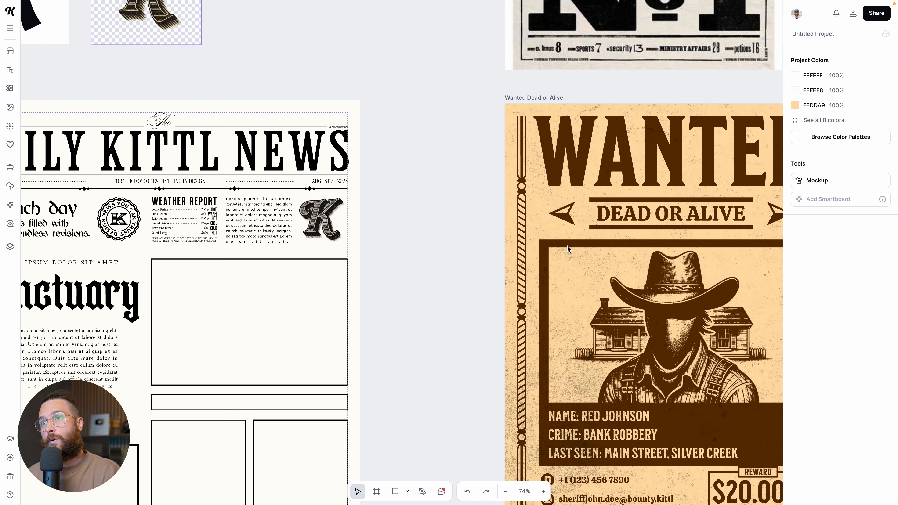
{"action": "scroll", "coordinate": [566, 246], "scroll_direction": "left", "scroll_amount": 3}
{"action": "scroll", "coordinate": [503, 246], "scroll_direction": "left", "scroll_amount": 3}
{"action": "scroll", "coordinate": [503, 248], "scroll_direction": "down", "scroll_amount": 3}
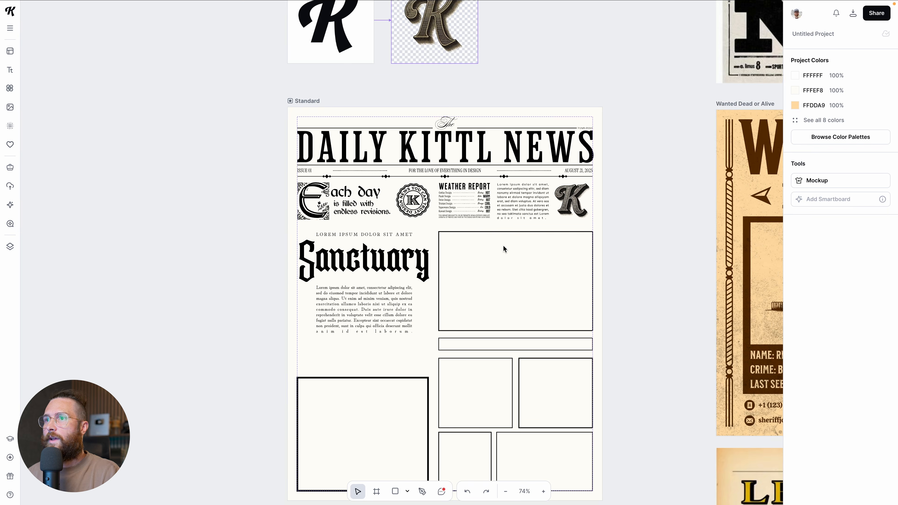
{"action": "scroll", "coordinate": [457, 267], "scroll_direction": "right", "scroll_amount": 2}
{"action": "left_click", "coordinate": [366, 246]}
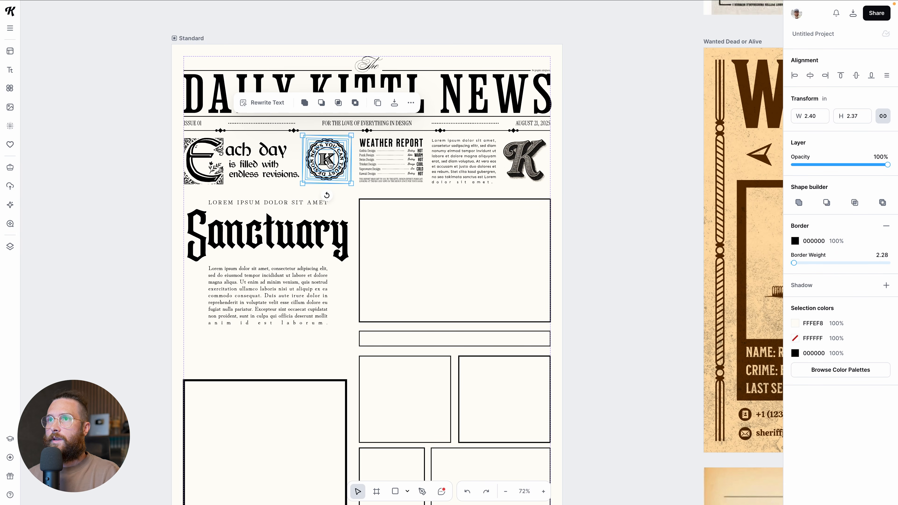
{"action": "left_click", "coordinate": [592, 170]}
{"action": "scroll", "coordinate": [593, 169], "scroll_direction": "up", "scroll_amount": 1}
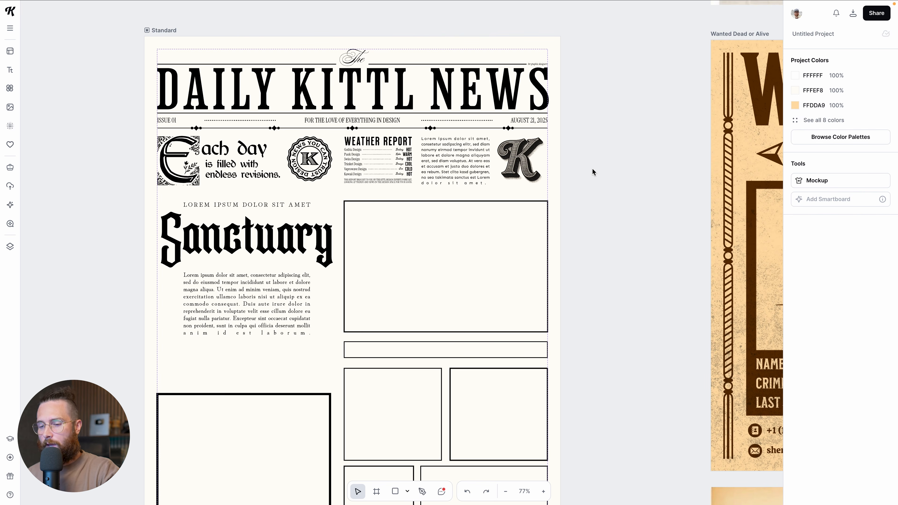
Show the rulers again and place a vertical guide at 9.27 in, along the inner edge of the large empty frame.
{"action": "key", "text": "shift+r"}
{"action": "scroll", "coordinate": [370, 243], "scroll_direction": "down", "scroll_amount": 1}
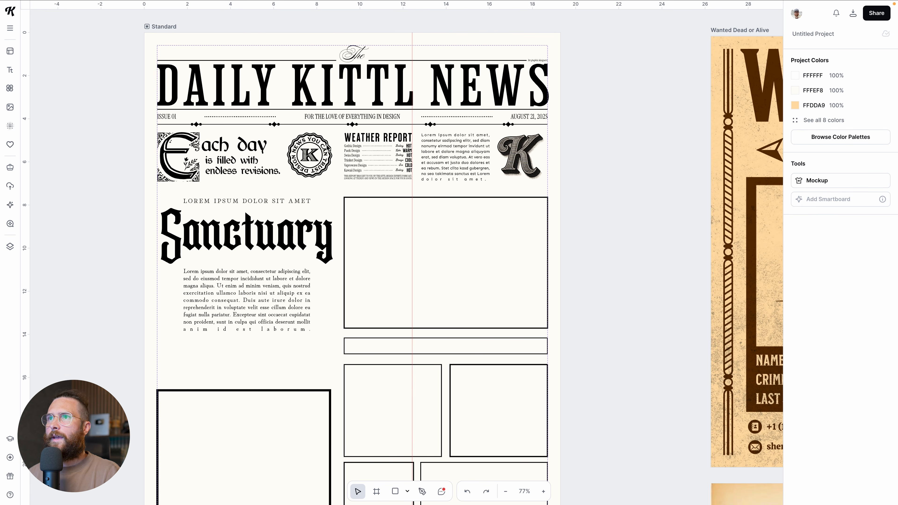
{"action": "left_click_drag", "start_coordinate": [29, 137], "coordinate": [346, 196]}
{"action": "scroll", "coordinate": [385, 396], "scroll_direction": "down", "scroll_amount": 2}
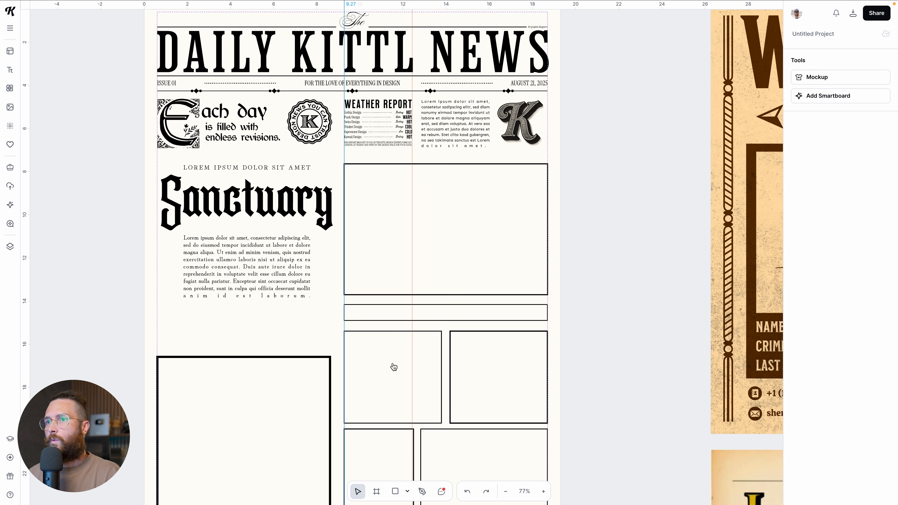
{"action": "scroll", "coordinate": [383, 330], "scroll_direction": "down", "scroll_amount": 3}
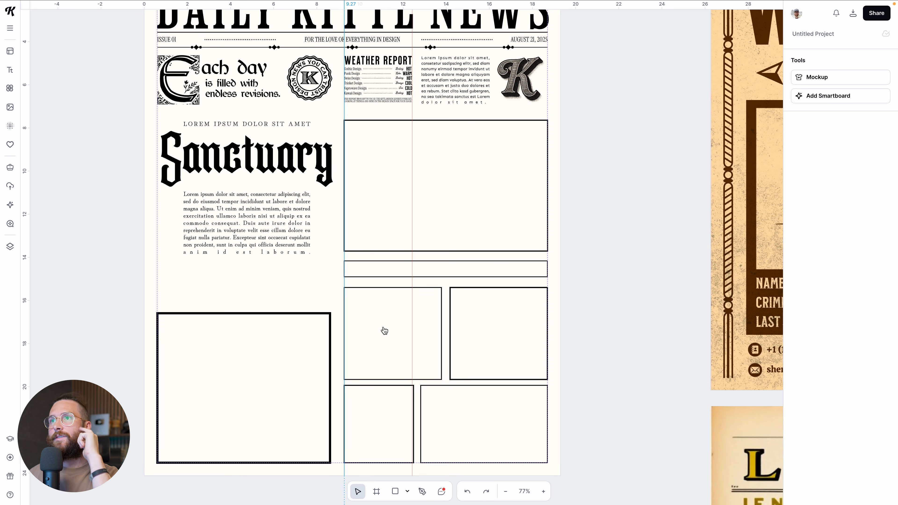
{"action": "scroll", "coordinate": [323, 189], "scroll_direction": "up", "scroll_amount": 1}
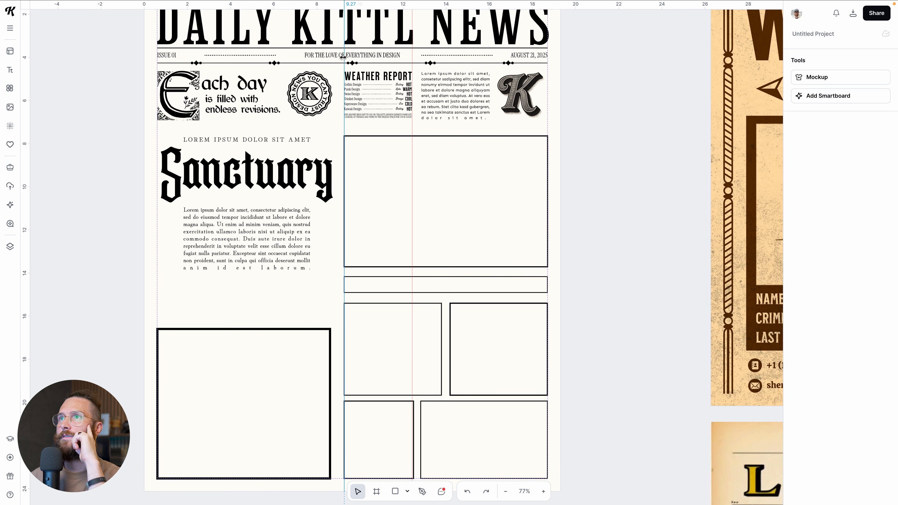
{"action": "left_click", "coordinate": [597, 185]}
{"action": "scroll", "coordinate": [367, 183], "scroll_direction": "up", "scroll_amount": 2}
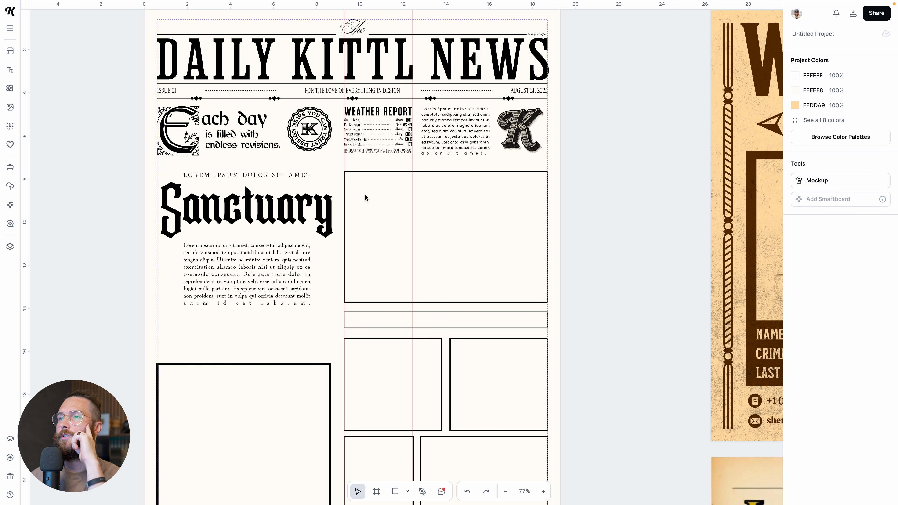
{"action": "left_click_drag", "start_coordinate": [362, 215], "coordinate": [516, 459]}
{"action": "left_click", "coordinate": [375, 201]}
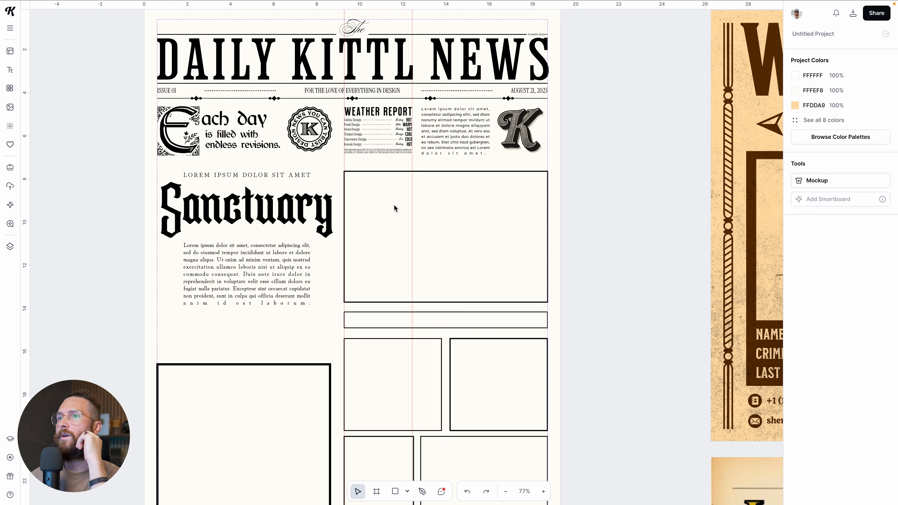
Convert the black-and-white promotional Smartboard beside Artboard 4 to an image.
{"action": "scroll", "coordinate": [555, 239], "scroll_direction": "up", "scroll_amount": 10}
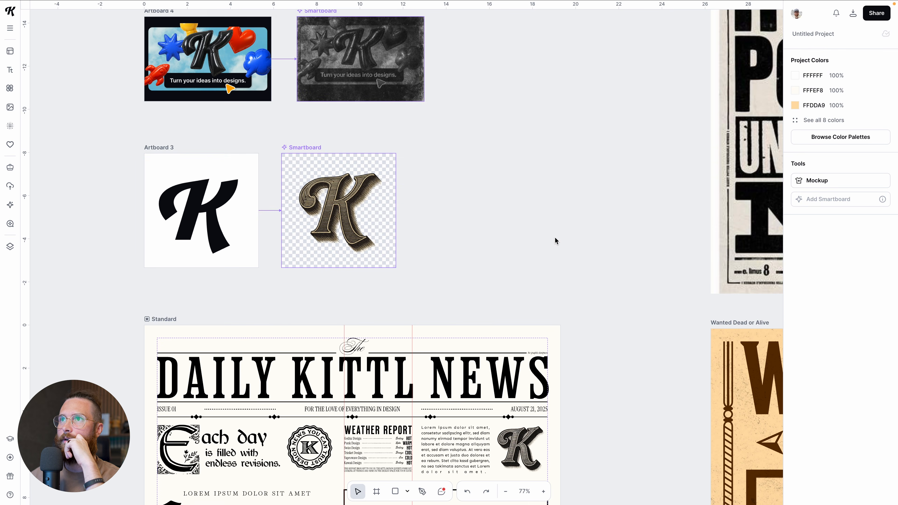
{"action": "left_click", "coordinate": [382, 76]}
{"action": "scroll", "coordinate": [409, 198], "scroll_direction": "up", "scroll_amount": 1}
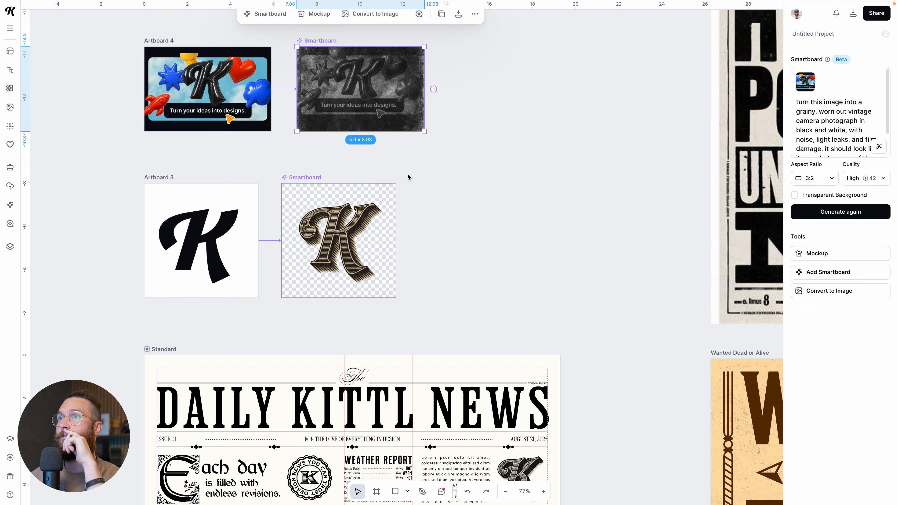
{"action": "scroll", "coordinate": [409, 177], "scroll_direction": "up", "scroll_amount": 1}
{"action": "left_click", "coordinate": [835, 296]}
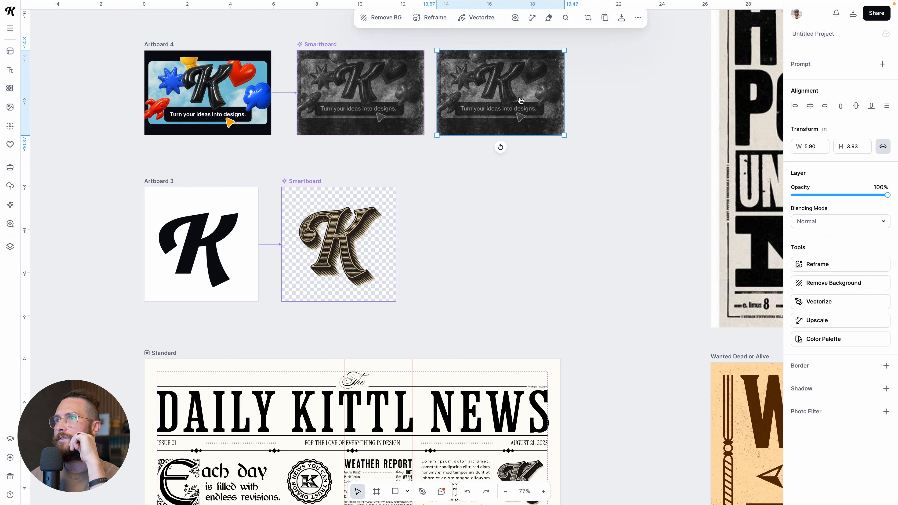
Move the converted promotional image onto the large empty frame beside the Sanctuary article.
{"action": "left_click_drag", "start_coordinate": [520, 103], "coordinate": [558, 212]}
{"action": "scroll", "coordinate": [580, 245], "scroll_direction": "down", "scroll_amount": 4}
{"action": "left_click_drag", "start_coordinate": [536, 20], "coordinate": [437, 402]}
{"action": "scroll", "coordinate": [438, 402], "scroll_direction": "down", "scroll_amount": 4}
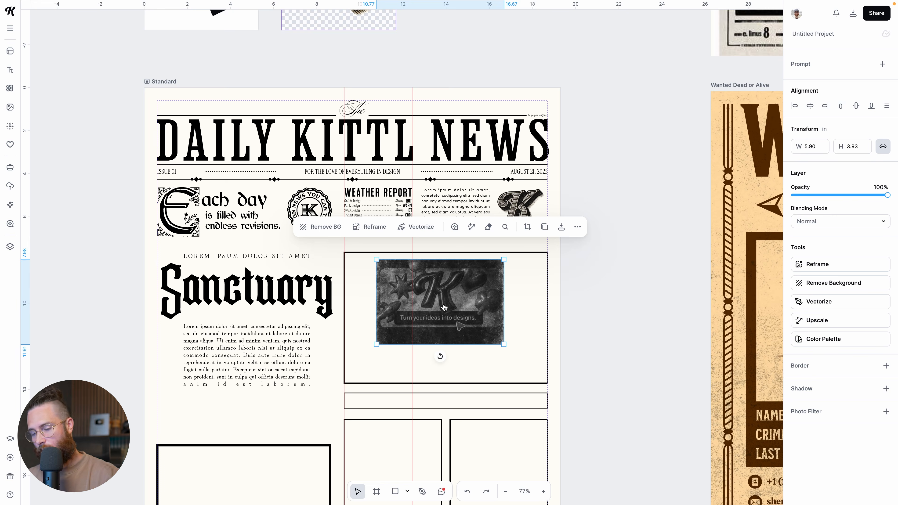
Add a Photo Filter to the promotional image: brightness 18%, contrast 8%, saturation 10%, blur -10% and noise 14%.
{"action": "scroll", "coordinate": [444, 310], "scroll_direction": "up", "scroll_amount": 3}
{"action": "left_click", "coordinate": [883, 413]}
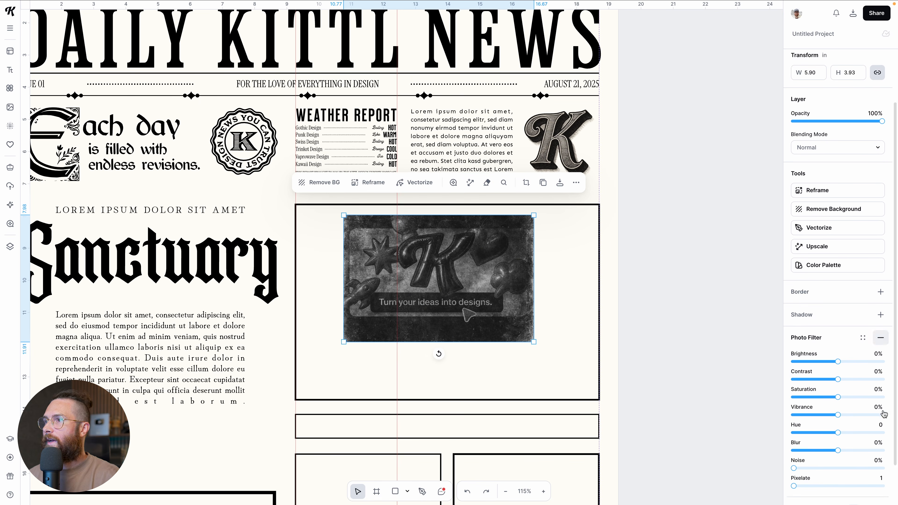
{"action": "scroll", "coordinate": [850, 328], "scroll_direction": "down", "scroll_amount": 3}
{"action": "left_click_drag", "start_coordinate": [839, 323], "coordinate": [842, 341]}
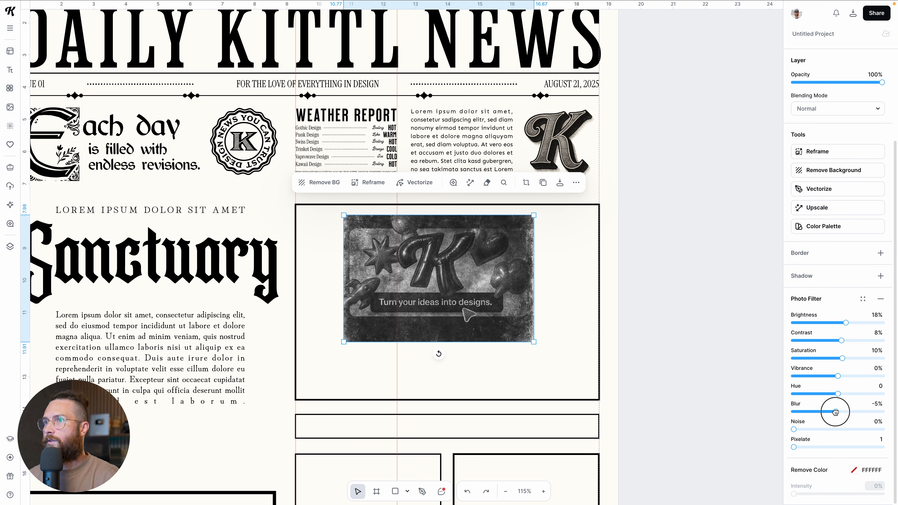
{"action": "left_click_drag", "start_coordinate": [803, 429], "coordinate": [806, 429]}
Snap the promotional image to the frame's upper corner at the 9.27 in guide and enlarge it to about 9.1 in wide.
{"action": "left_click_drag", "start_coordinate": [437, 304], "coordinate": [388, 298]}
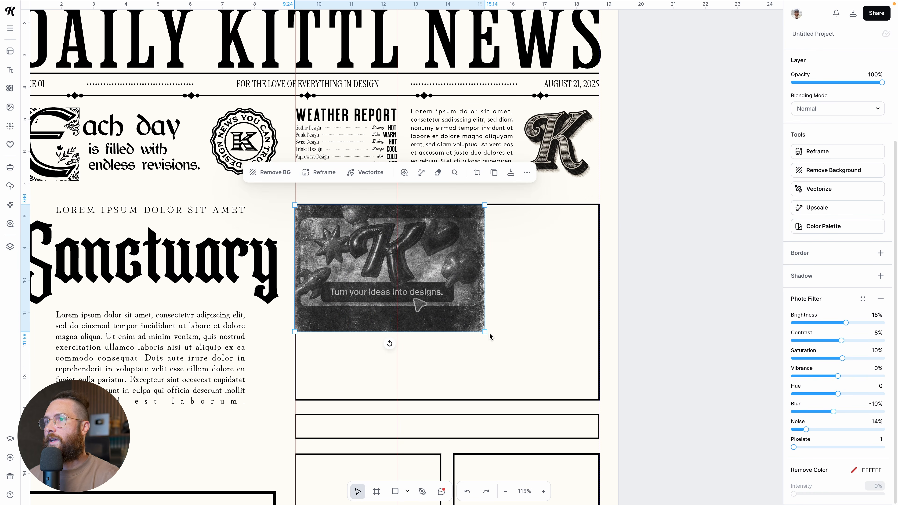
{"action": "left_click_drag", "start_coordinate": [485, 333], "coordinate": [587, 399]}
{"action": "scroll", "coordinate": [541, 358], "scroll_direction": "down", "scroll_amount": 1}
{"action": "scroll", "coordinate": [596, 315], "scroll_direction": "up", "scroll_amount": 1}
{"action": "scroll", "coordinate": [567, 337], "scroll_direction": "up", "scroll_amount": 1}
Crop the promotional image's lower edge and enlarge it to the full column width, 9.45 × 5.73 in.
{"action": "double_click", "coordinate": [461, 398]}
{"action": "left_click_drag", "start_coordinate": [415, 405], "coordinate": [413, 383]}
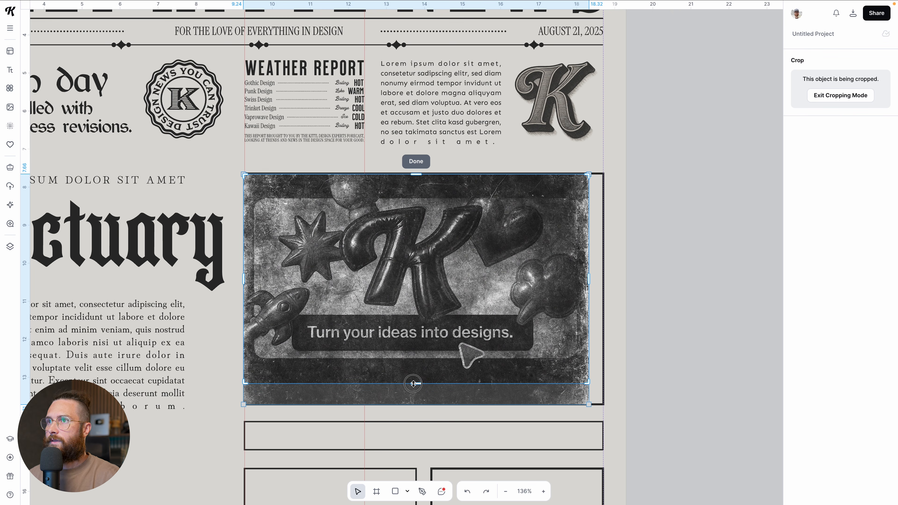
{"action": "left_click", "coordinate": [845, 93]}
{"action": "left_click_drag", "start_coordinate": [588, 385], "coordinate": [601, 394]}
Delete the placeholder frame behind the promotional image and move the image up slightly towards the top row.
{"action": "left_click", "coordinate": [575, 406]}
{"action": "left_click", "coordinate": [575, 408]}
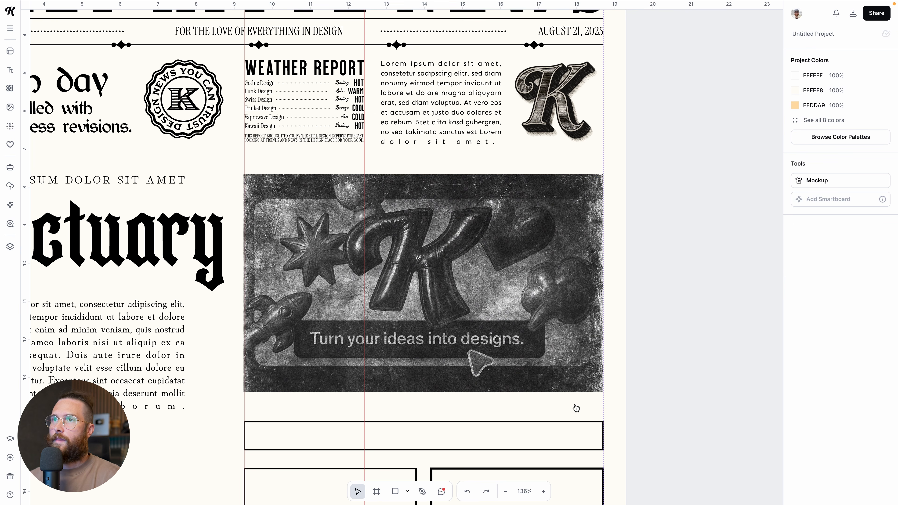
{"action": "left_click", "coordinate": [434, 279]}
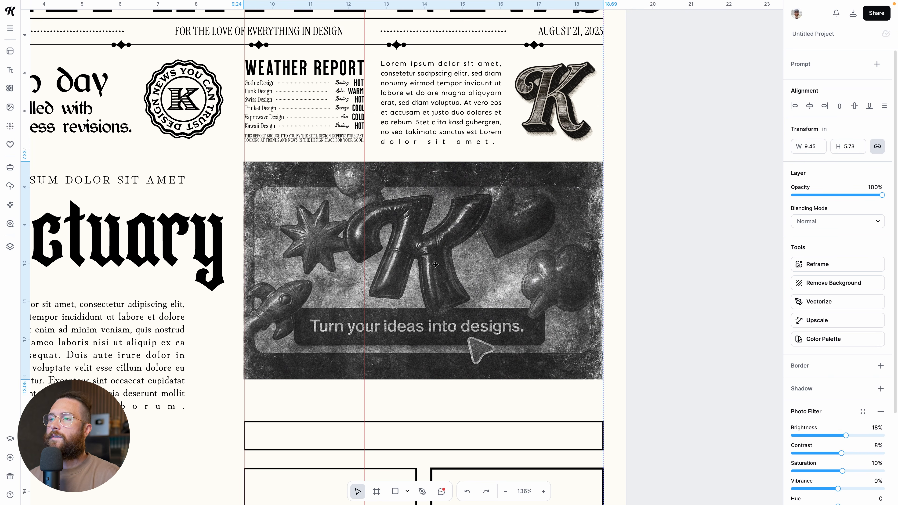
{"action": "scroll", "coordinate": [537, 305], "scroll_direction": "down", "scroll_amount": 2}
{"action": "scroll", "coordinate": [538, 305], "scroll_direction": "down", "scroll_amount": 1}
{"action": "scroll", "coordinate": [643, 356], "scroll_direction": "down", "scroll_amount": 3}
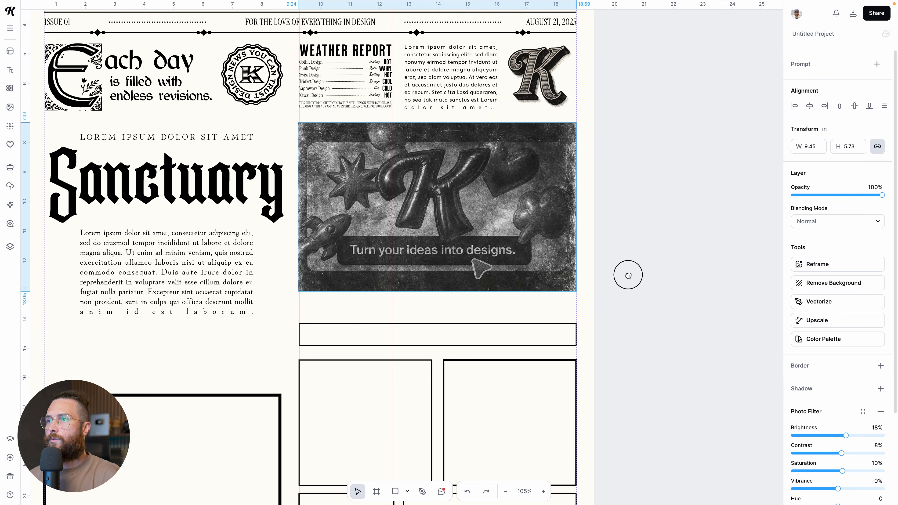
Delete the narrow empty frame below the promotional image.
{"action": "scroll", "coordinate": [626, 275], "scroll_direction": "up", "scroll_amount": 2}
{"action": "scroll", "coordinate": [611, 291], "scroll_direction": "down", "scroll_amount": 1}
{"action": "left_click", "coordinate": [292, 280]}
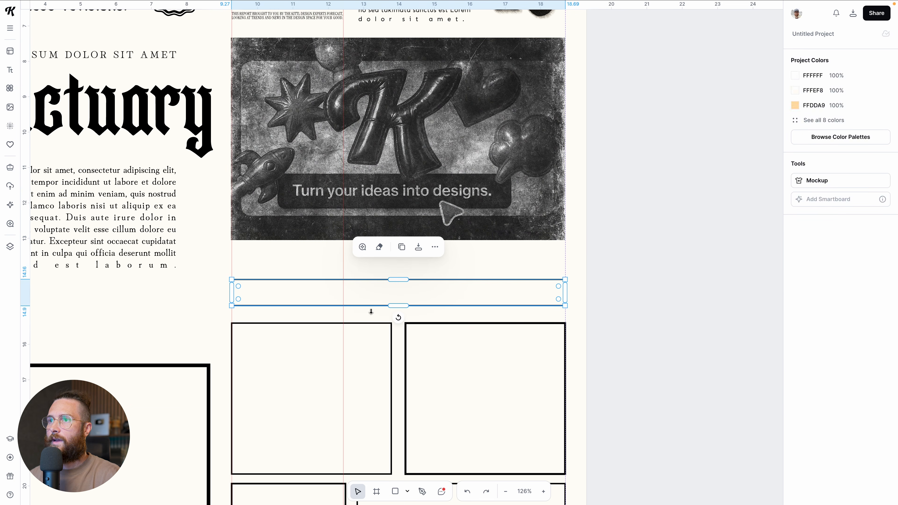
{"action": "key", "text": "Delete"}
{"action": "scroll", "coordinate": [326, 280], "scroll_direction": "up", "scroll_amount": 1}
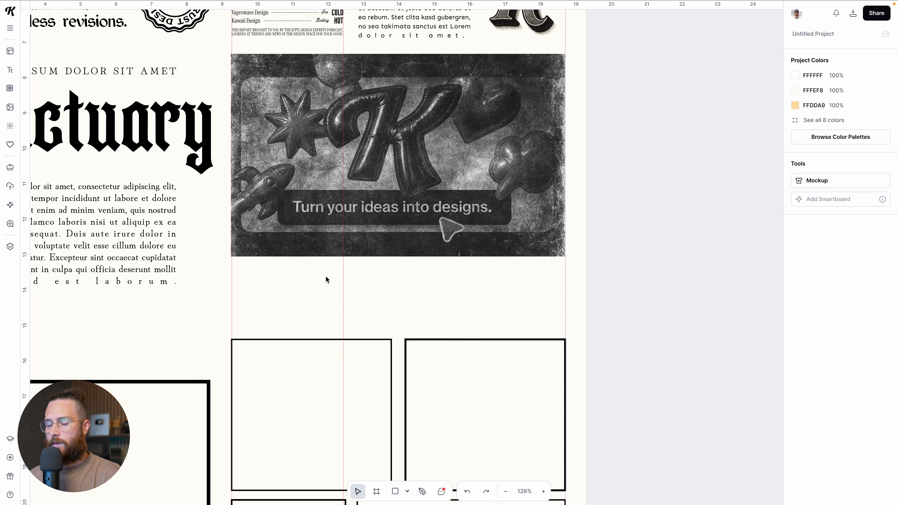
Add a headline text below the promotional image, left-align it and snap it to the 9.27 in guide.
{"action": "key", "text": "t"}
{"action": "left_click", "coordinate": [313, 311]}
{"action": "key", "text": "Escape"}
{"action": "left_click_drag", "start_coordinate": [483, 352], "coordinate": [443, 304]}
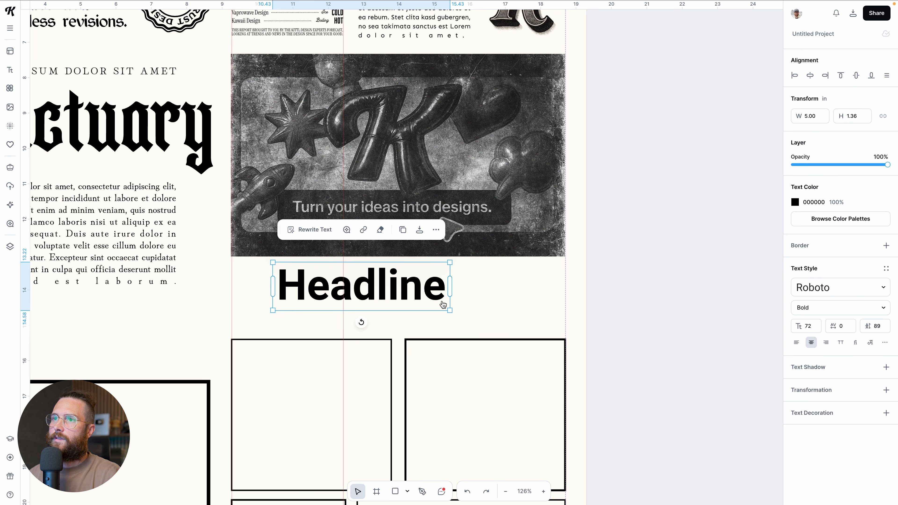
{"action": "left_click", "coordinate": [796, 343]}
{"action": "left_click_drag", "start_coordinate": [325, 284], "coordinate": [281, 281]}
{"action": "scroll", "coordinate": [401, 321], "scroll_direction": "up", "scroll_amount": 1}
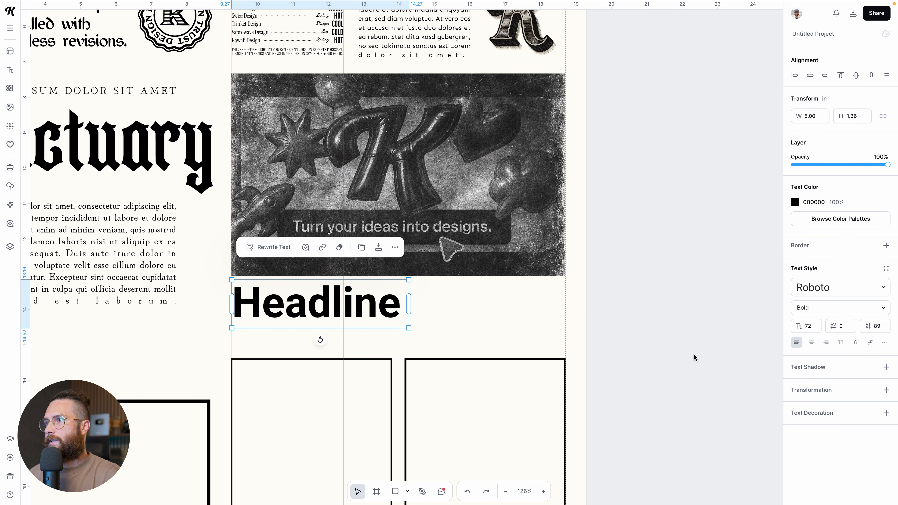
Replace the placeholder headline with text reading "kittl flows makes a major".
{"action": "double_click", "coordinate": [337, 325]}
{"action": "type", "text": "kittl "}
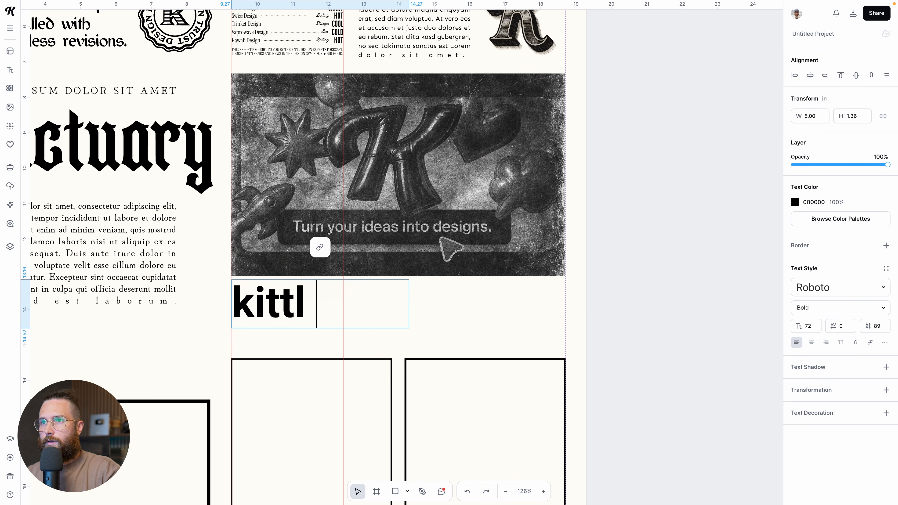
{"action": "type", "text": "flows makes a major"}
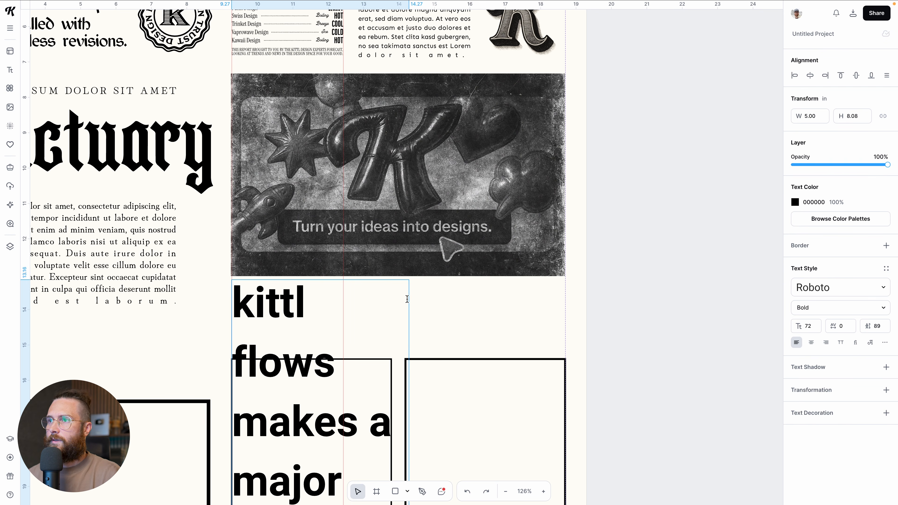
{"action": "left_click", "coordinate": [420, 293]}
{"action": "left_click", "coordinate": [315, 313]}
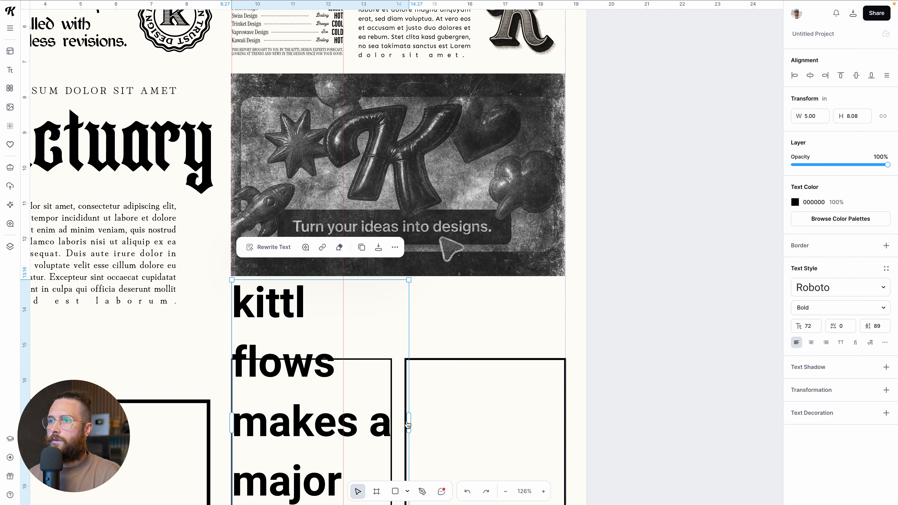
Widen the headline text box below the promotional image to about 10.03 in and set its typeface to HT Modern Hand Sans.
{"action": "left_click_drag", "start_coordinate": [409, 423], "coordinate": [587, 394]}
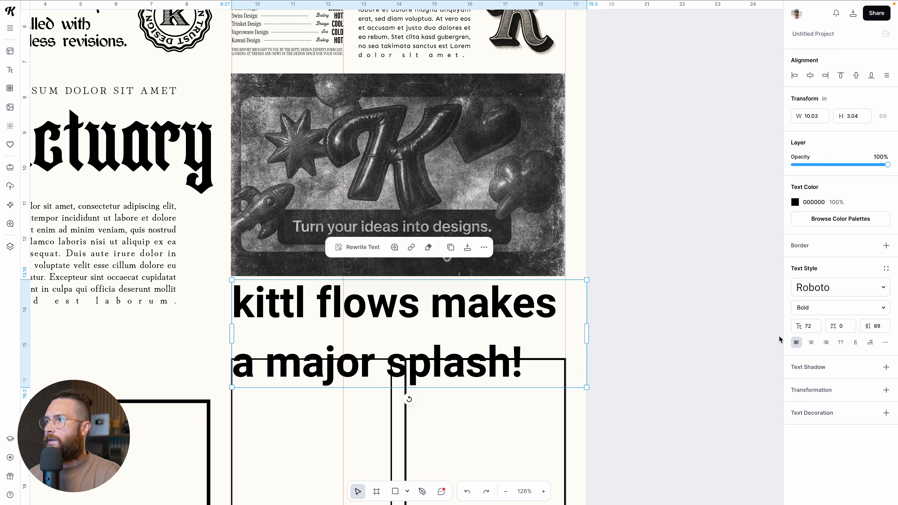
{"action": "left_click", "coordinate": [848, 292]}
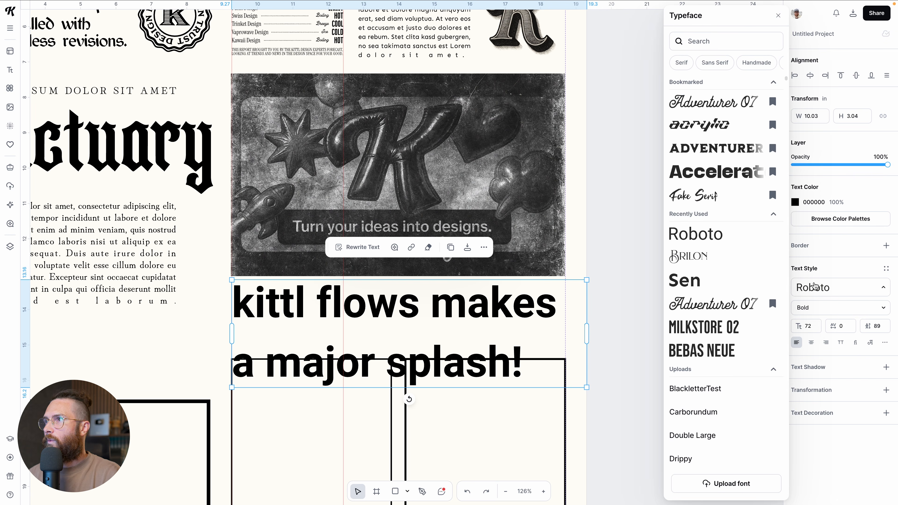
{"action": "left_click", "coordinate": [714, 41]}
{"action": "type", "text": "modern"}
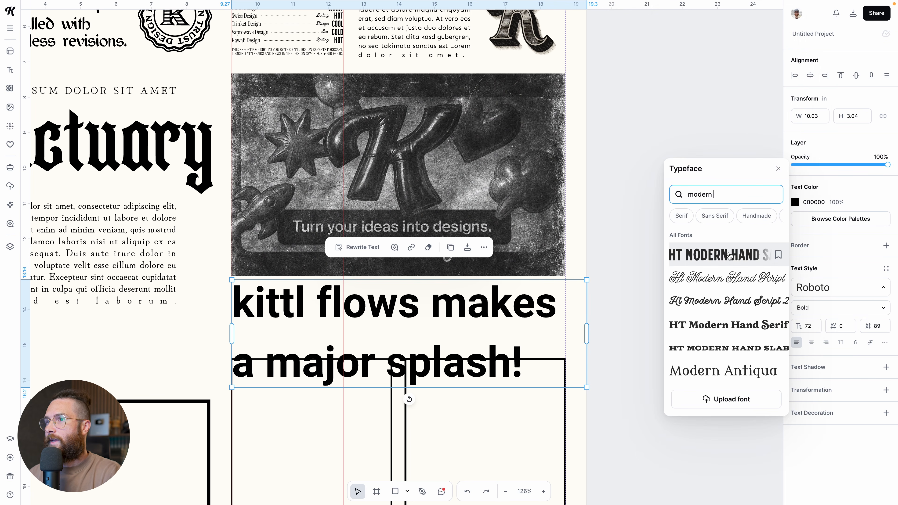
{"action": "left_click", "coordinate": [721, 255]}
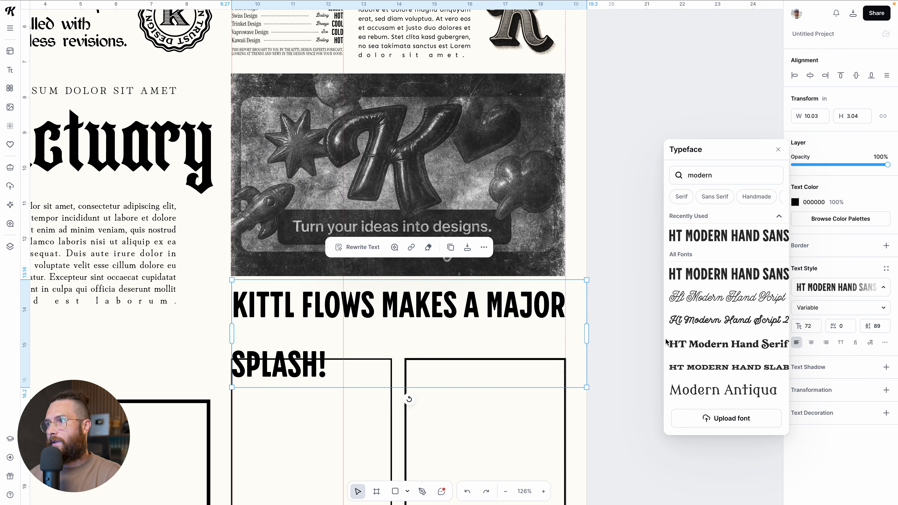
{"action": "left_click", "coordinate": [778, 150]}
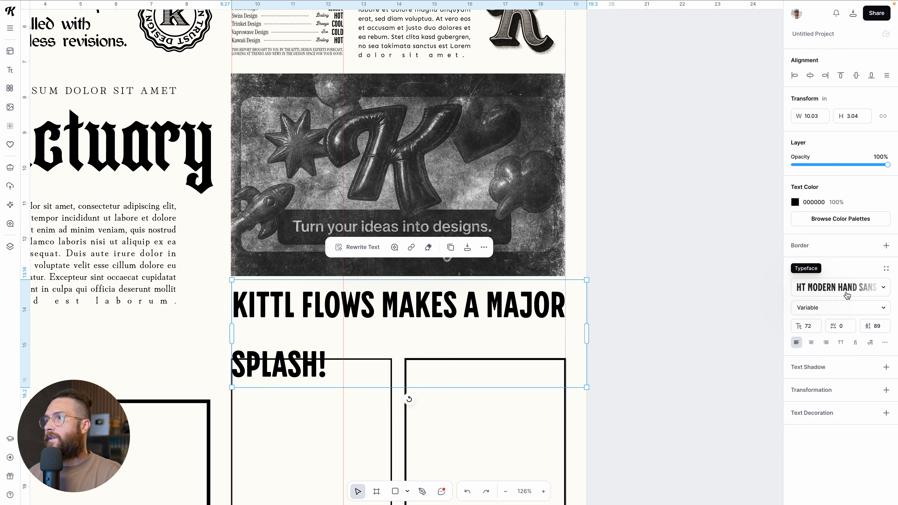
Set the headline's variable font width to 27 and its line height to 44.
{"action": "left_click", "coordinate": [849, 311]}
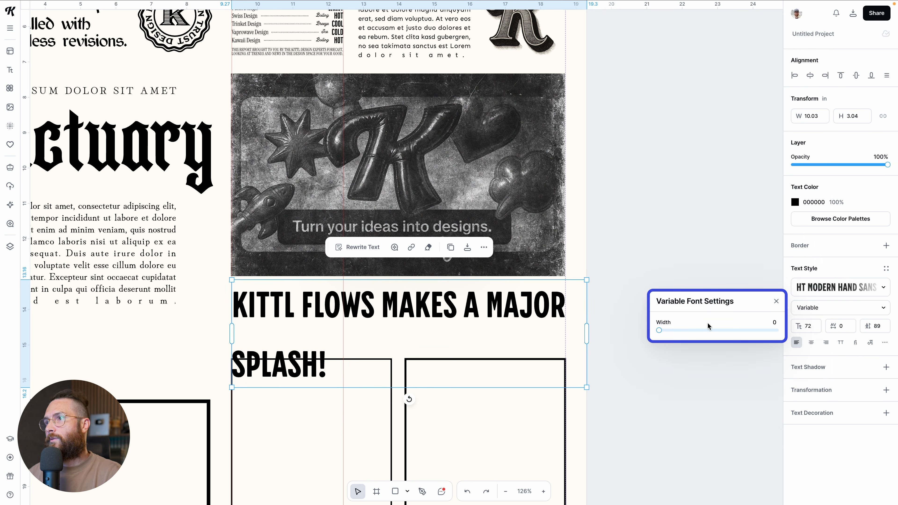
{"action": "left_click_drag", "start_coordinate": [660, 331], "coordinate": [691, 331]}
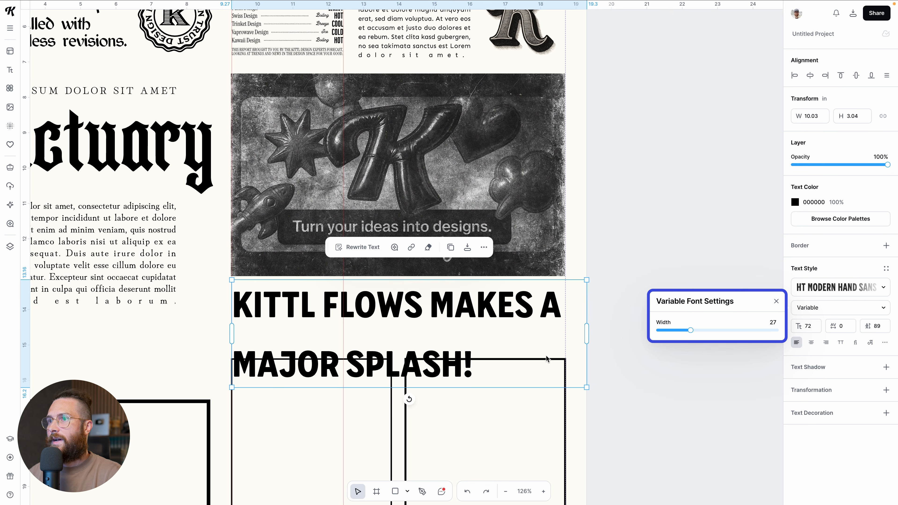
{"action": "left_click", "coordinate": [882, 326]}
{"action": "key", "text": "Down"}
{"action": "key", "text": "Down"}
{"action": "key", "text": "Down"}
{"action": "key", "text": "Down"}
{"action": "key", "text": "shift+Down"}
{"action": "key", "text": "shift+Down"}
{"action": "key", "text": "shift+Down"}
{"action": "key", "text": "shift+Down"}
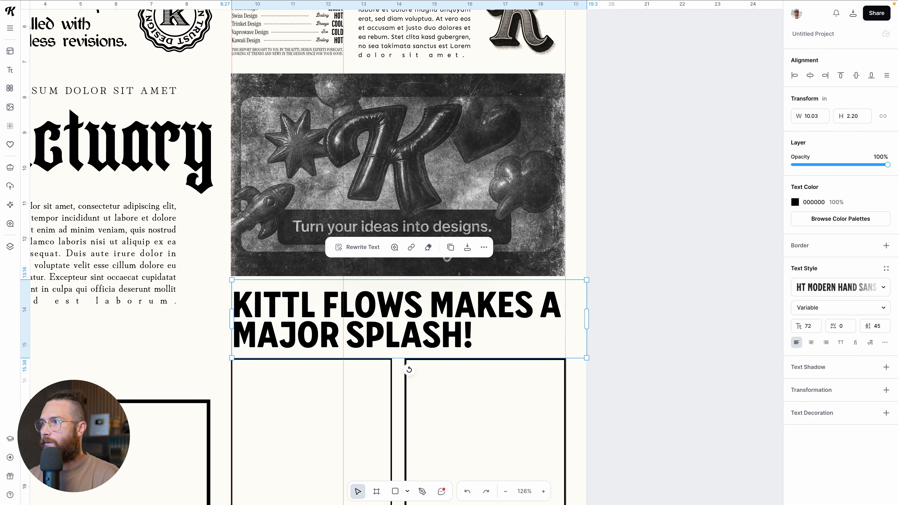
{"action": "key", "text": "Down"}
Narrow the headline text box to 9.43 in to match the image's width and justify its text.
{"action": "left_click_drag", "start_coordinate": [588, 317], "coordinate": [565, 318]}
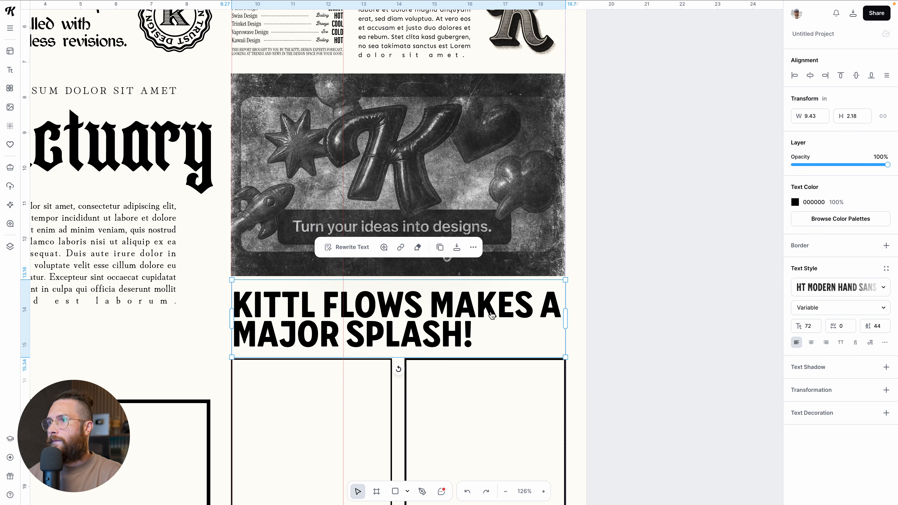
{"action": "left_click", "coordinate": [885, 342]}
{"action": "left_click", "coordinate": [880, 382]}
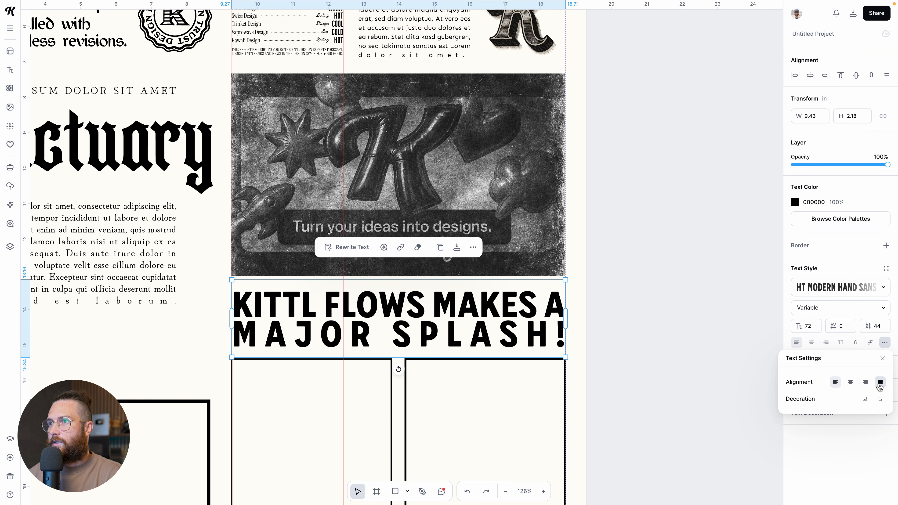
{"action": "scroll", "coordinate": [514, 314], "scroll_direction": "up", "scroll_amount": 2}
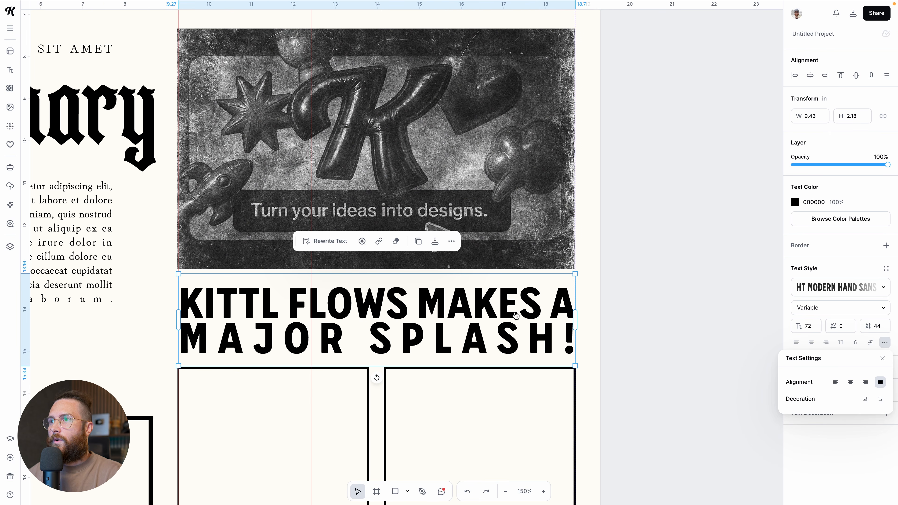
{"action": "scroll", "coordinate": [537, 323], "scroll_direction": "down", "scroll_amount": 2}
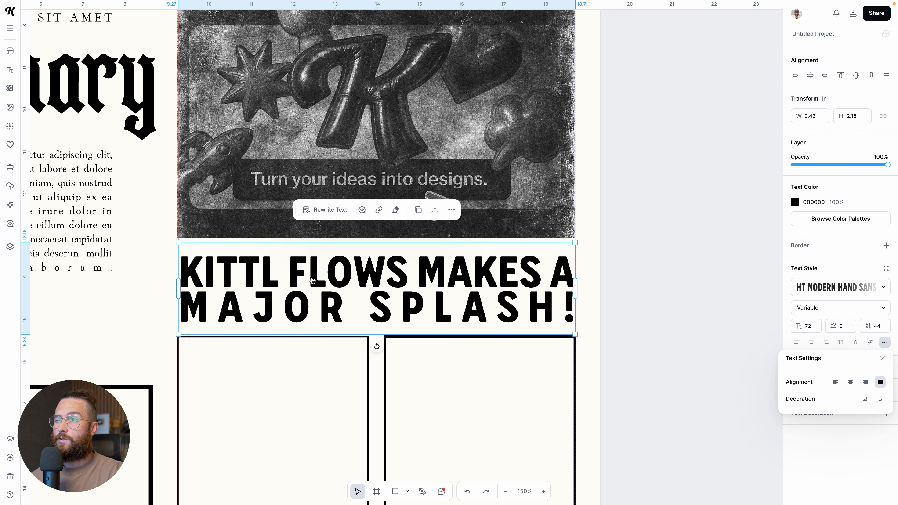
Set the headline's font size to 75 and increase its variable font width until the word "A" wraps onto the second line.
{"action": "left_click", "coordinate": [814, 327]}
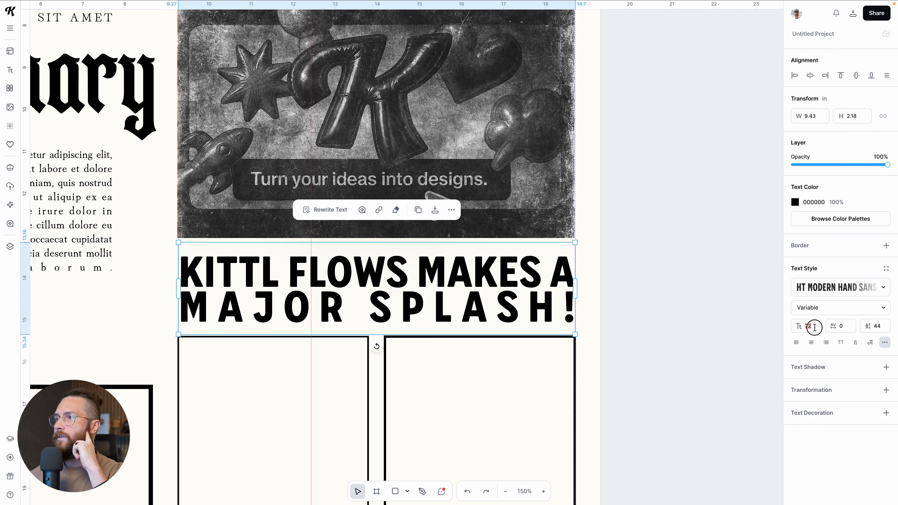
{"action": "left_click", "coordinate": [818, 316]}
{"action": "mouse_move", "coordinate": [691, 330]}
{"action": "left_mouse_down"}
{"action": "mouse_move", "coordinate": [708, 330]}
{"action": "mouse_move", "coordinate": [685, 330]}
{"action": "left_mouse_up"}
{"action": "left_click", "coordinate": [818, 322]}
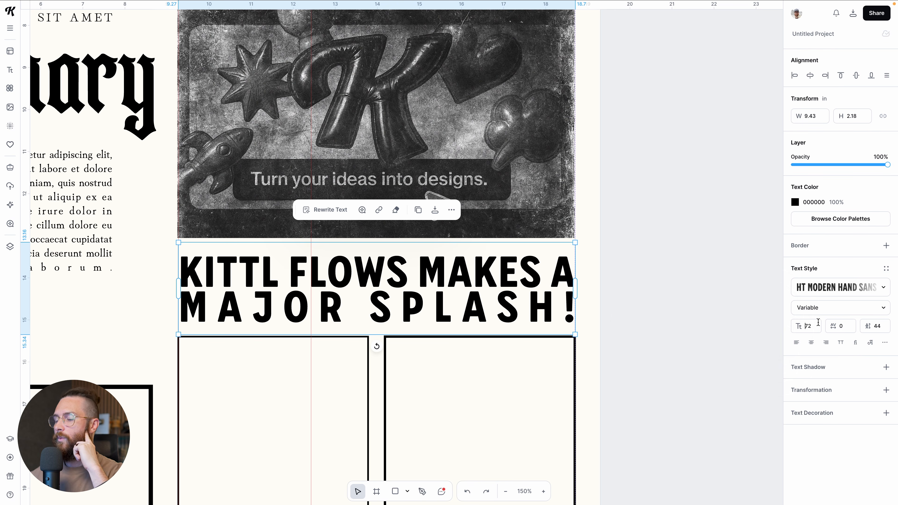
{"action": "key", "text": "Up"}
{"action": "key", "text": "Up"}
{"action": "key", "text": "Up"}
{"action": "key", "text": "Up"}
{"action": "key", "text": "Up"}
{"action": "key", "text": "Down"}
{"action": "key", "text": "Down"}
{"action": "key", "text": "Down"}
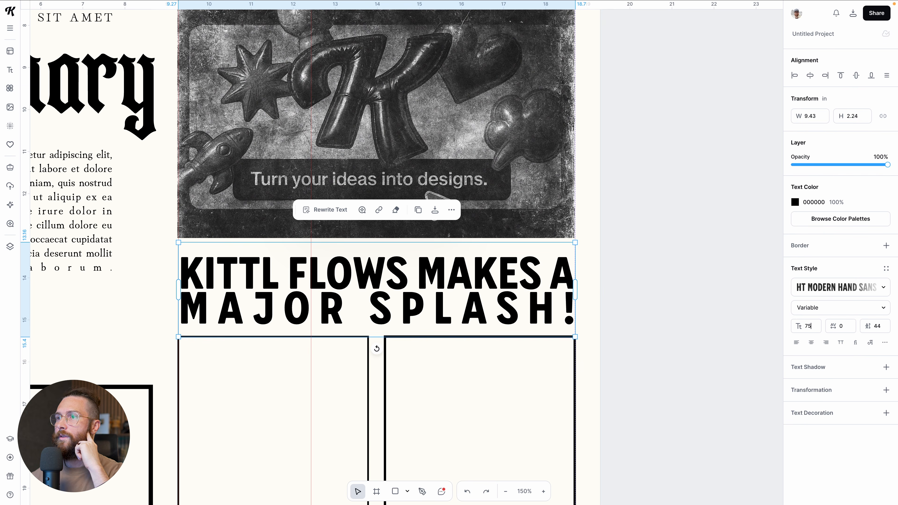
{"action": "key", "text": "Up"}
{"action": "left_click", "coordinate": [843, 311]}
{"action": "left_click_drag", "start_coordinate": [687, 330], "coordinate": [697, 330]}
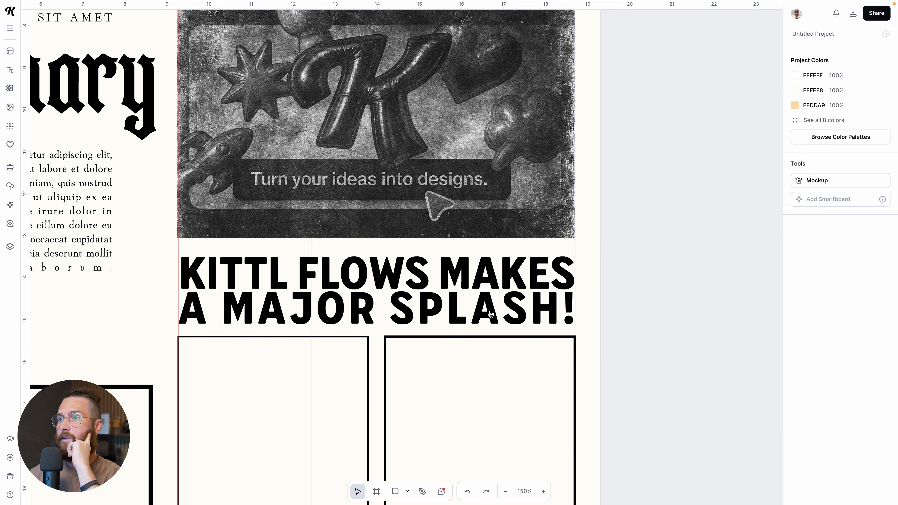
Set the headline's line height to 46 and nudge the text up slightly towards the promotional image.
{"action": "left_click", "coordinate": [490, 314]}
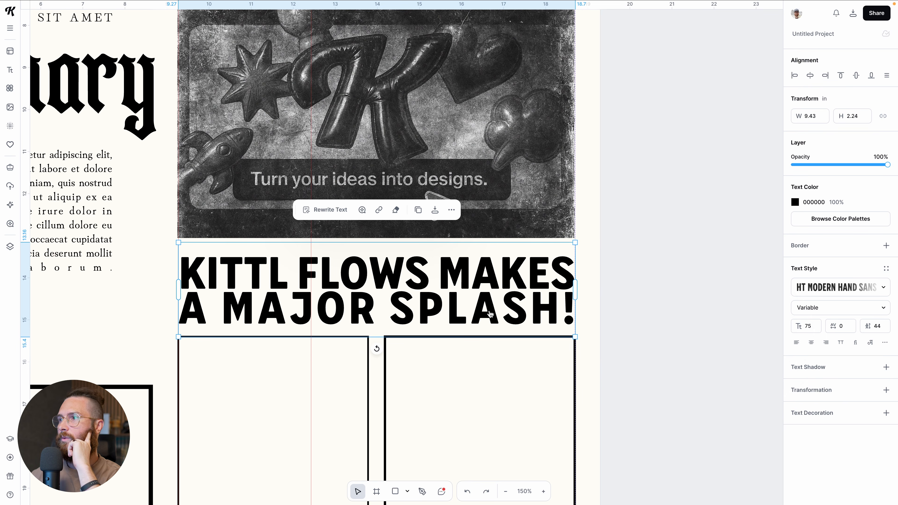
{"action": "left_click", "coordinate": [878, 326]}
{"action": "key", "text": "Up"}
{"action": "key", "text": "Up"}
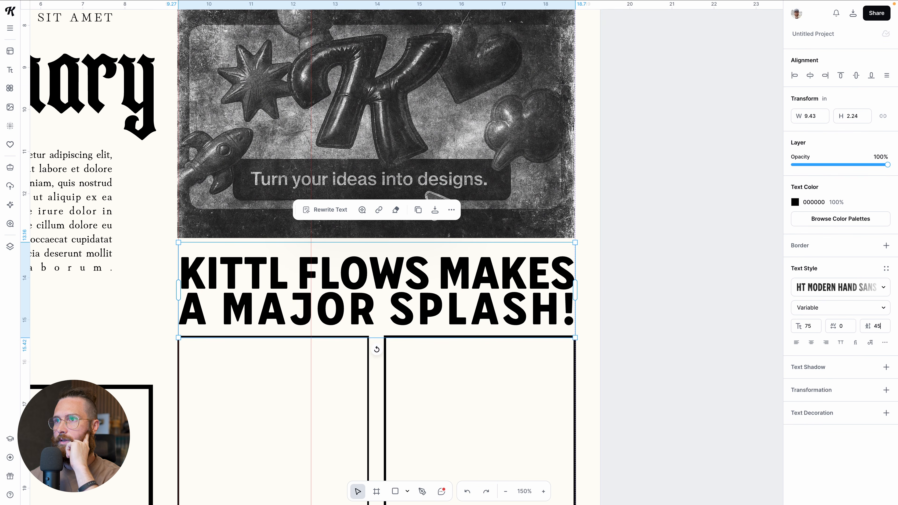
{"action": "left_click", "coordinate": [731, 325]}
{"action": "left_click", "coordinate": [521, 284]}
{"action": "key", "text": "Up"}
{"action": "key", "text": "Up"}
{"action": "key", "text": "Up"}
{"action": "key", "text": "Up"}
{"action": "key", "text": "Up"}
{"action": "key", "text": "Up"}
{"action": "key", "text": "Up"}
{"action": "key", "text": "Up"}
{"action": "key", "text": "Up"}
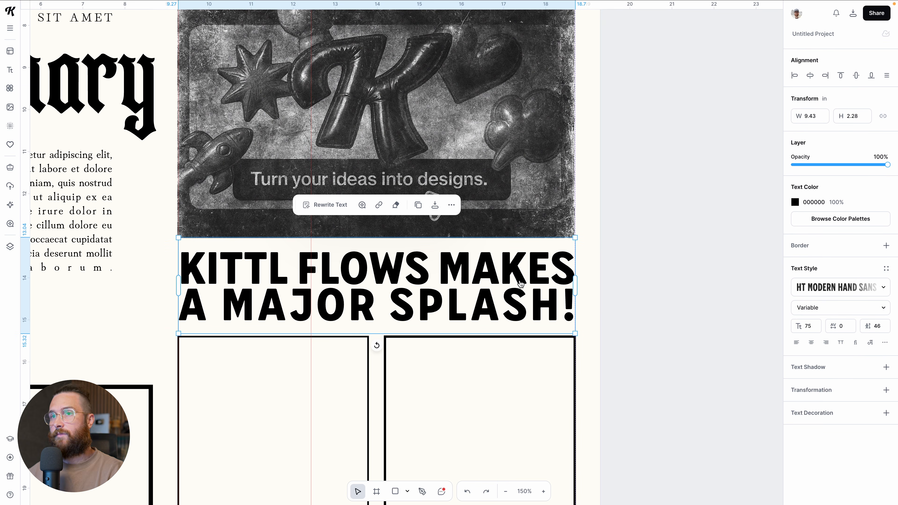
{"action": "left_click", "coordinate": [654, 239]}
Replace the blackletter title "Sanctuary" with "Designery".
{"action": "scroll", "coordinate": [654, 240], "scroll_direction": "down", "scroll_amount": 5}
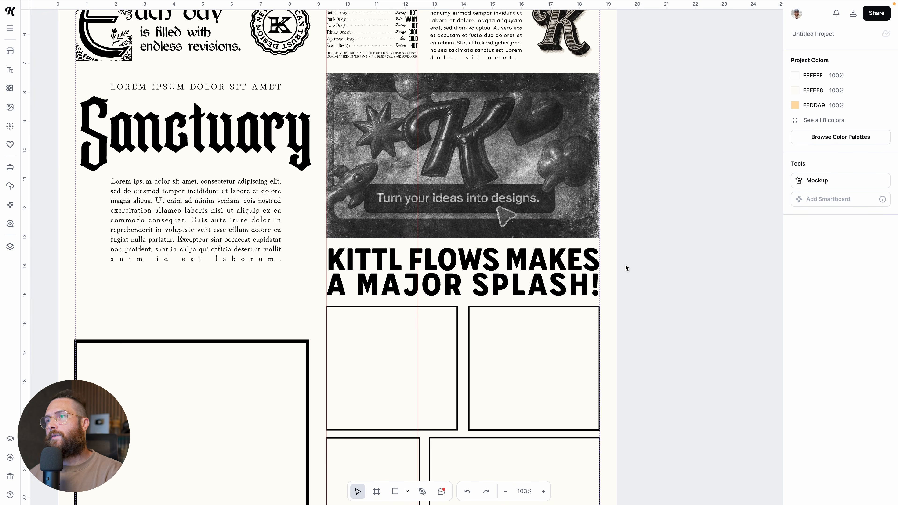
{"action": "scroll", "coordinate": [625, 265], "scroll_direction": "down", "scroll_amount": 1}
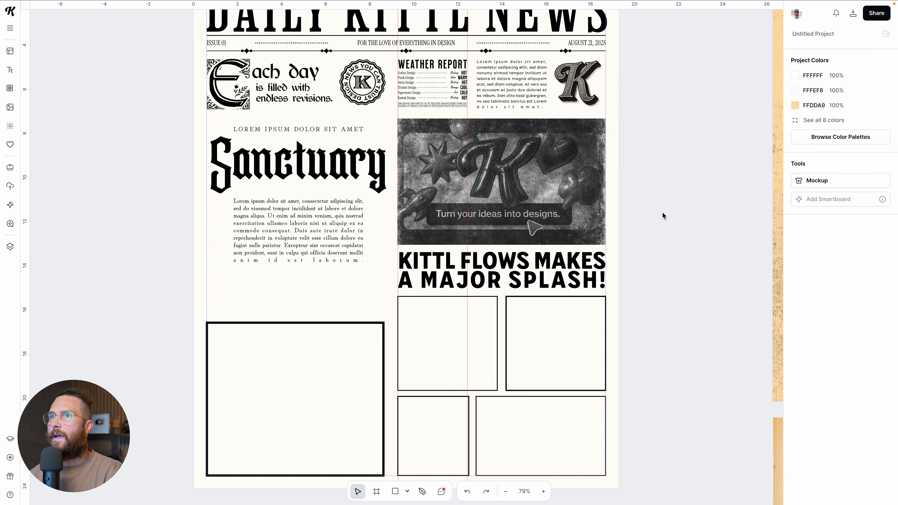
{"action": "left_click_drag", "start_coordinate": [662, 213], "coordinate": [638, 249]}
{"action": "scroll", "coordinate": [433, 239], "scroll_direction": "up", "scroll_amount": 1}
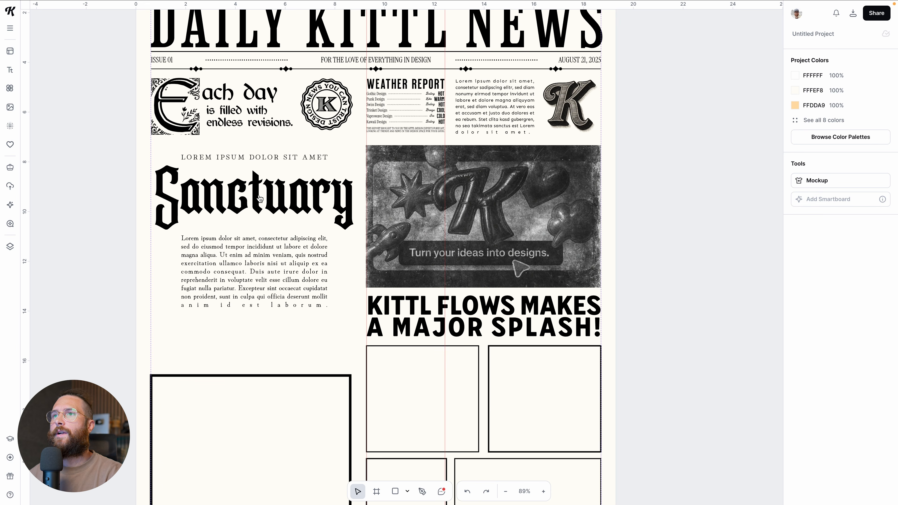
{"action": "scroll", "coordinate": [280, 202], "scroll_direction": "up", "scroll_amount": 1}
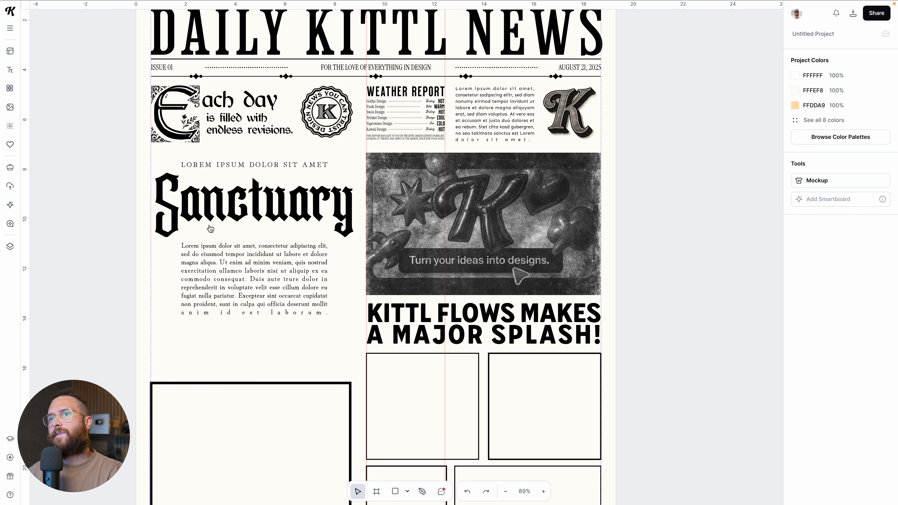
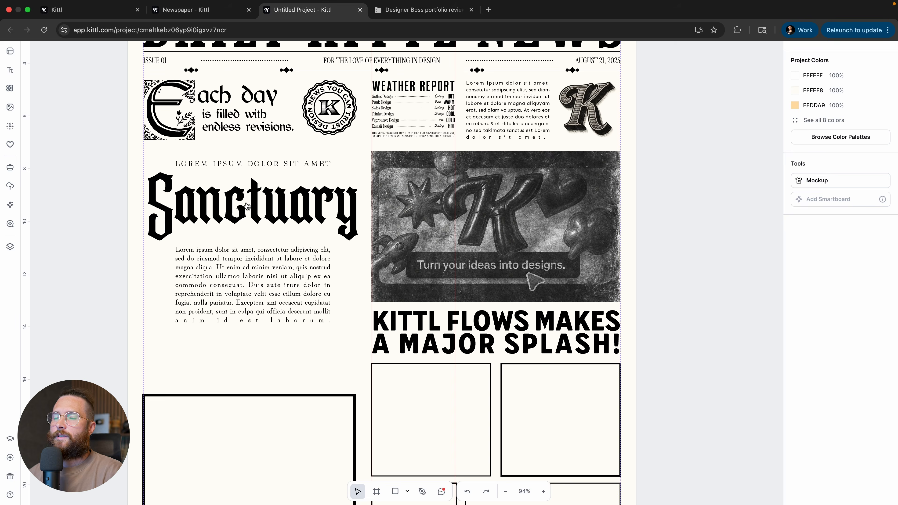
{"action": "left_click", "coordinate": [249, 204]}
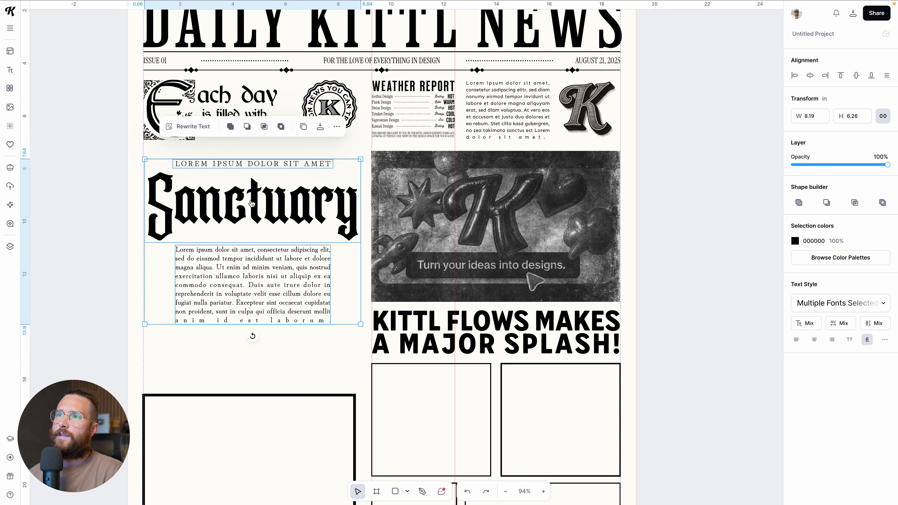
{"action": "double_click", "coordinate": [252, 202]}
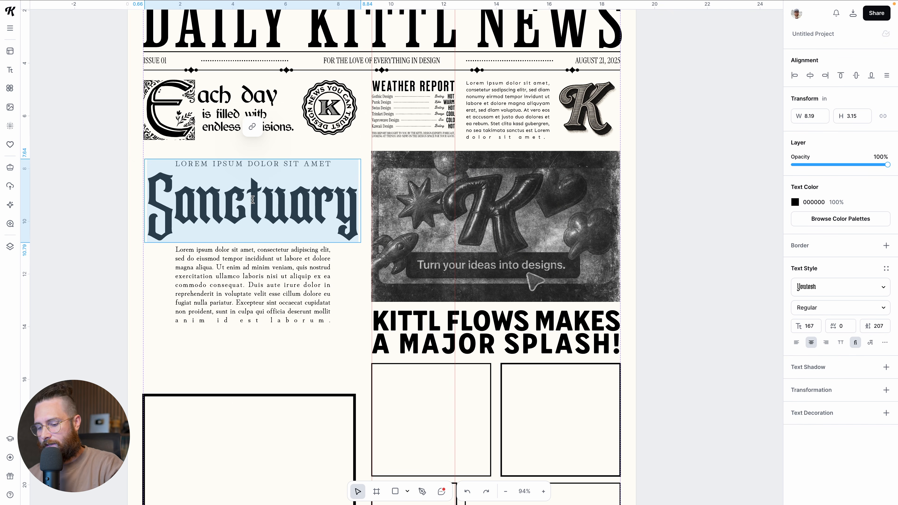
{"action": "type", "text": "Designery"}
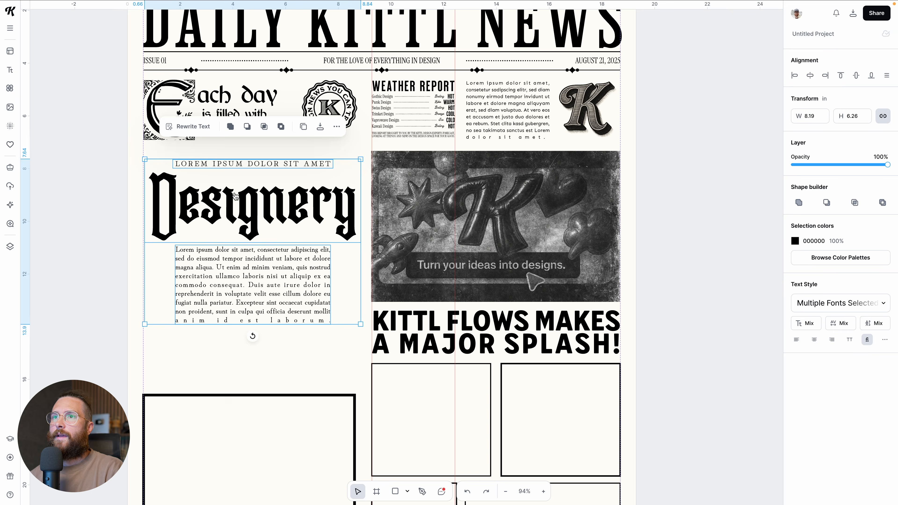
Ungroup the text block that contains the Designery title, its small top line and the body paragraph.
{"action": "key", "text": "super+g"}
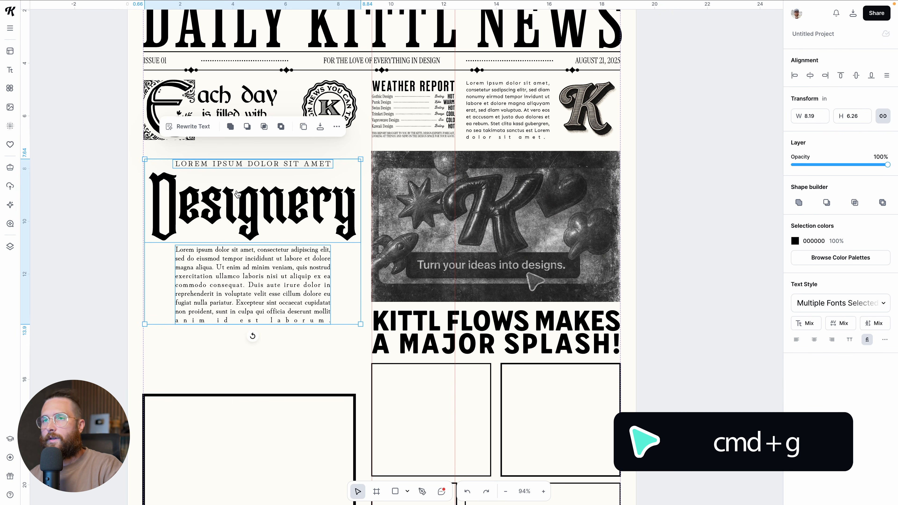
{"action": "left_click", "coordinate": [258, 173]}
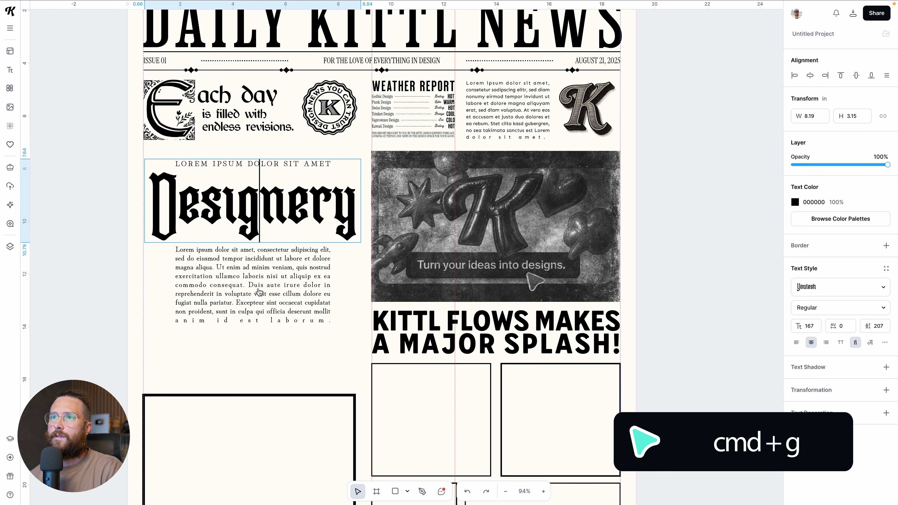
{"action": "left_click", "coordinate": [264, 165]}
{"action": "left_click", "coordinate": [117, 243]}
Set the typeface of the small placeholder line above the Designery title to Instrument Serif.
{"action": "left_click", "coordinate": [235, 164]}
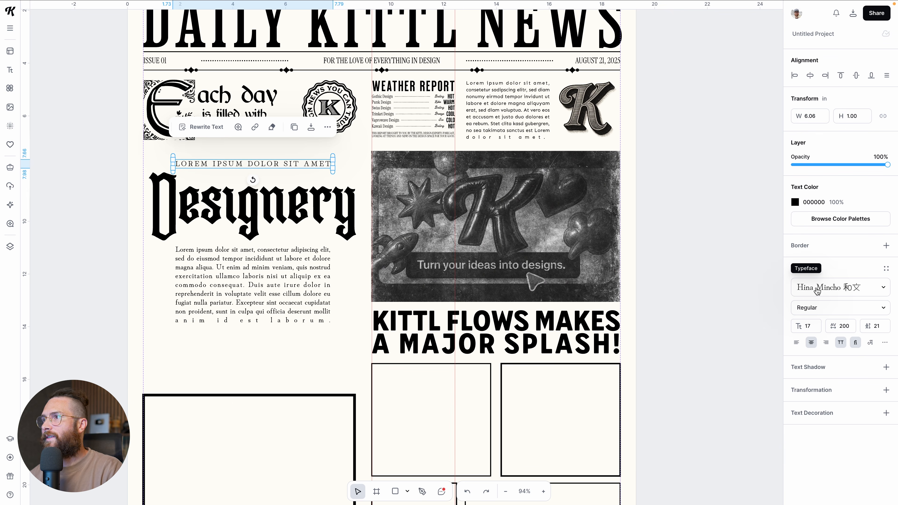
{"action": "scroll", "coordinate": [275, 188], "scroll_direction": "up", "scroll_amount": 1}
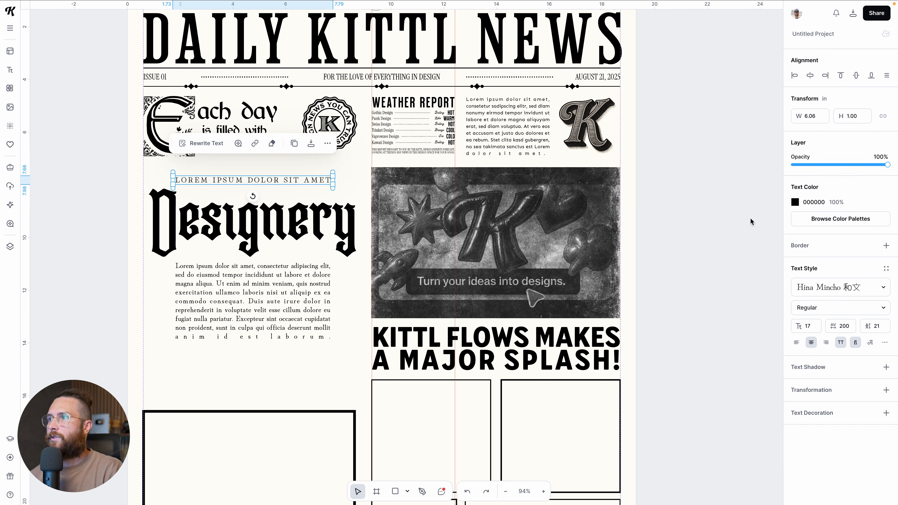
{"action": "left_click", "coordinate": [832, 285]}
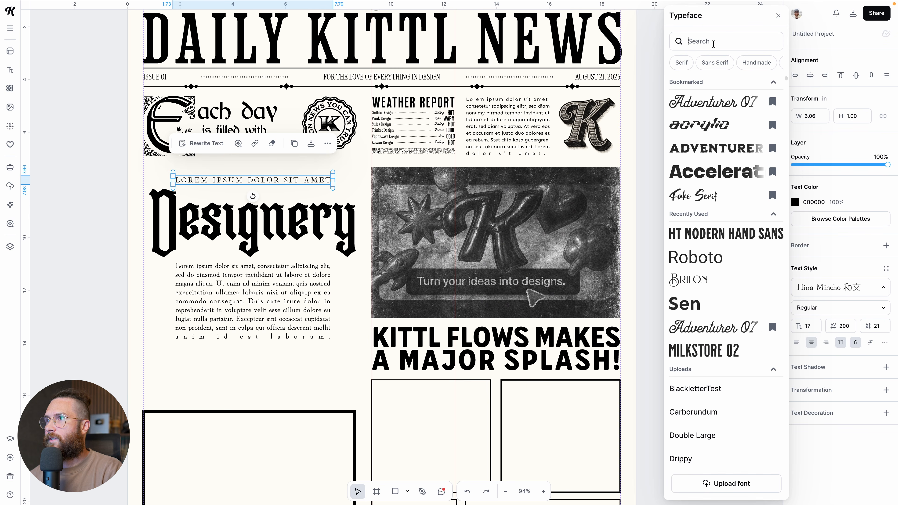
{"action": "type", "text": "instr"}
{"action": "left_click", "coordinate": [729, 325]}
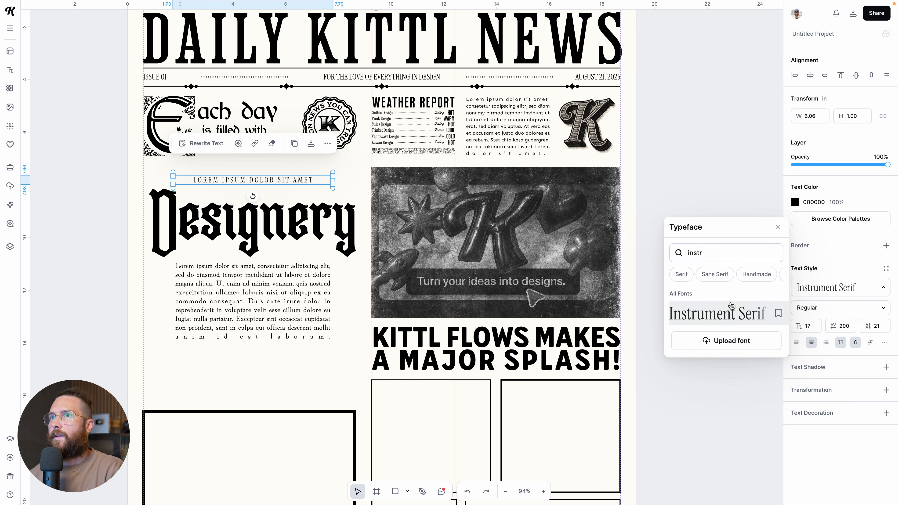
Replace the placeholder line above the Designery title with "THE CORNER SECTION".
{"action": "double_click", "coordinate": [257, 182]}
{"action": "type", "text": "THE C"}
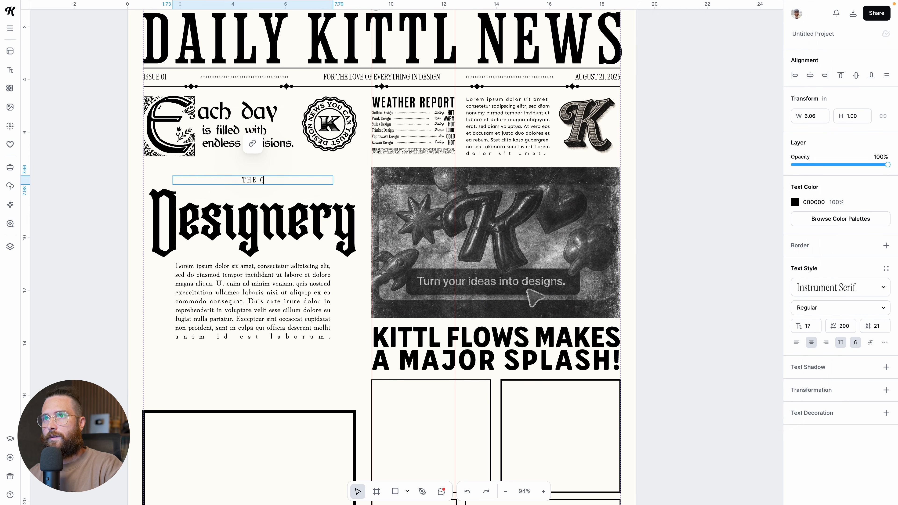
{"action": "type", "text": "ORNER W"}
{"action": "key", "text": "BackSpace"}
{"action": "type", "text": "SECTION"}
{"action": "left_click", "coordinate": [695, 216]}
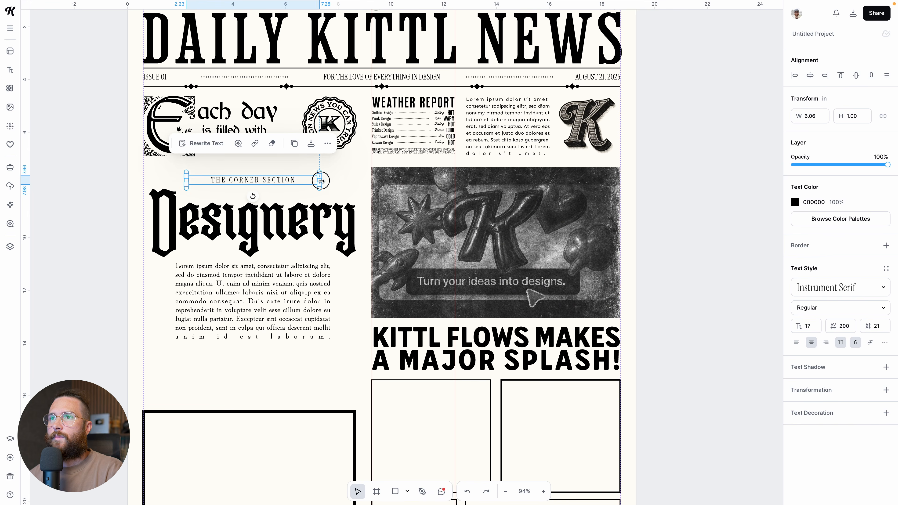
Set the size of "THE CORNER SECTION" to 25 and move the Designery title slightly up towards it.
{"action": "mouse_move", "coordinate": [323, 172]}
{"action": "left_mouse_down"}
{"action": "mouse_move", "coordinate": [340, 170]}
{"action": "mouse_move", "coordinate": [312, 175]}
{"action": "mouse_move", "coordinate": [339, 167]}
{"action": "left_mouse_up"}
{"action": "type", "text": "25"}
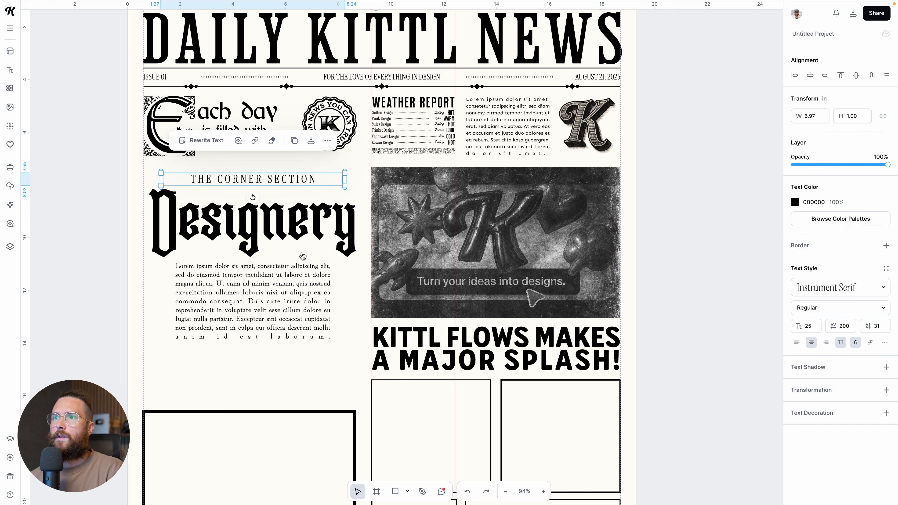
{"action": "left_click_drag", "start_coordinate": [279, 226], "coordinate": [279, 221]}
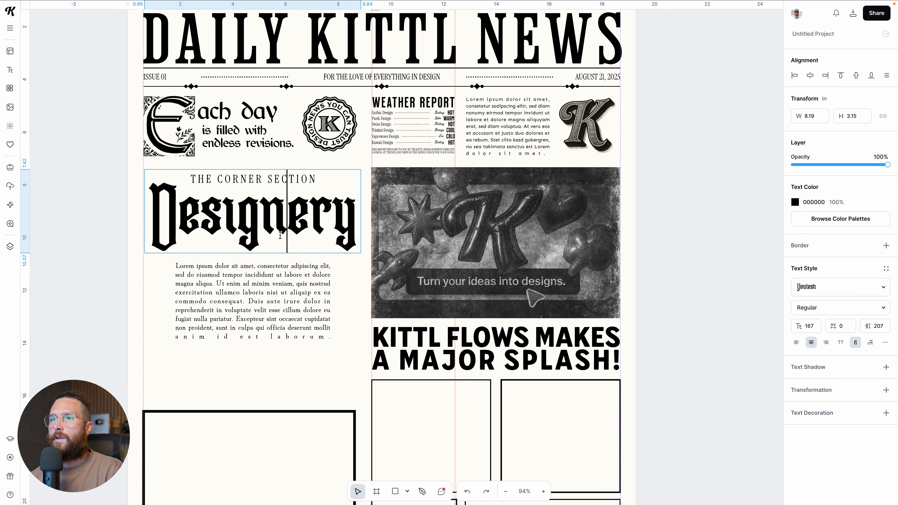
Enlarge the placeholder body paragraph under the Designery title to about 7.47 in wide.
{"action": "left_click", "coordinate": [329, 302]}
{"action": "left_click_drag", "start_coordinate": [328, 302], "coordinate": [351, 296]}
{"action": "scroll", "coordinate": [127, 323], "scroll_direction": "up", "scroll_amount": 1}
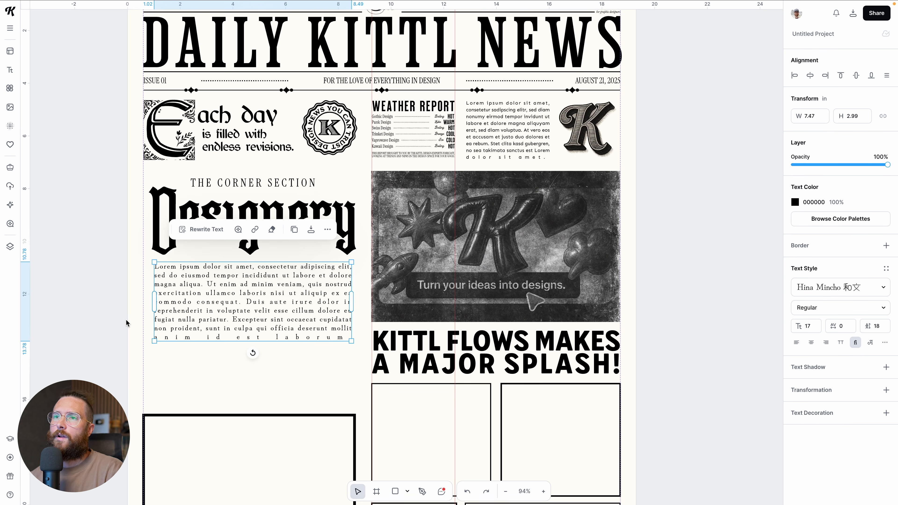
Generate formal-tone rewrites of the body paragraph with "write a paragraph about how important design principles are, especially when it comes to typography".
{"action": "left_click", "coordinate": [197, 231]}
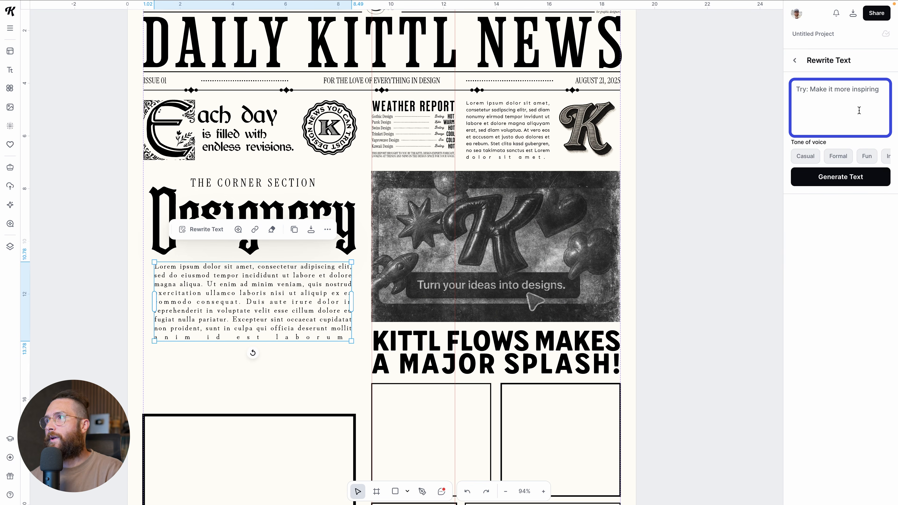
{"action": "type", "text": "write a paragraph about how important design princi"}
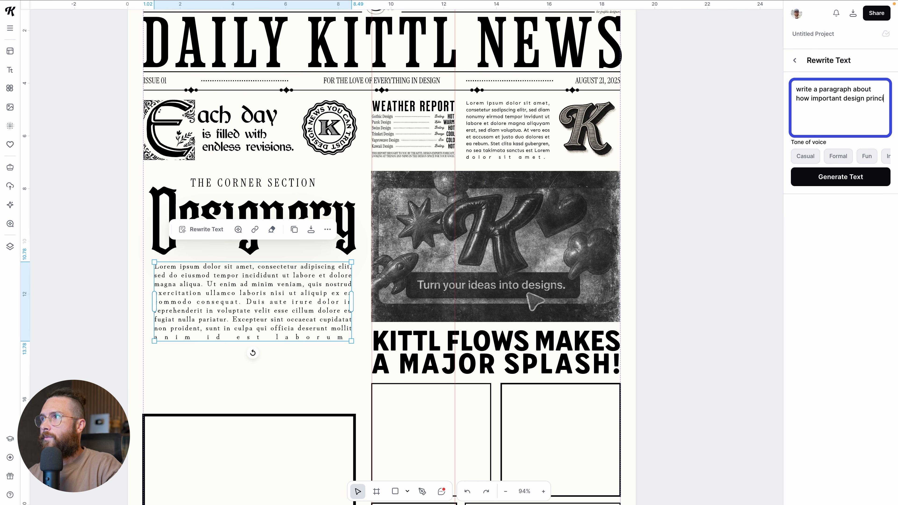
{"action": "type", "text": "ples are, especially when it comes"}
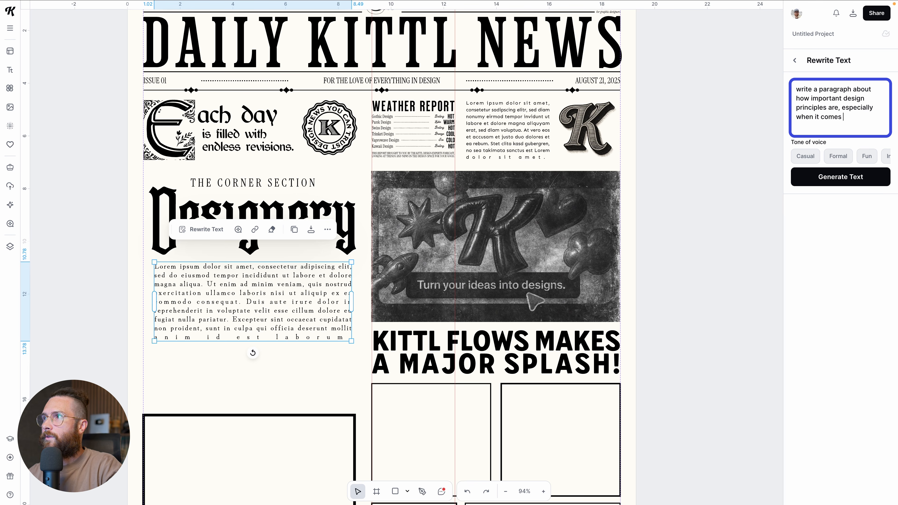
{"action": "type", "text": " to typography"}
{"action": "left_click", "coordinate": [838, 156]}
{"action": "left_click", "coordinate": [834, 177]}
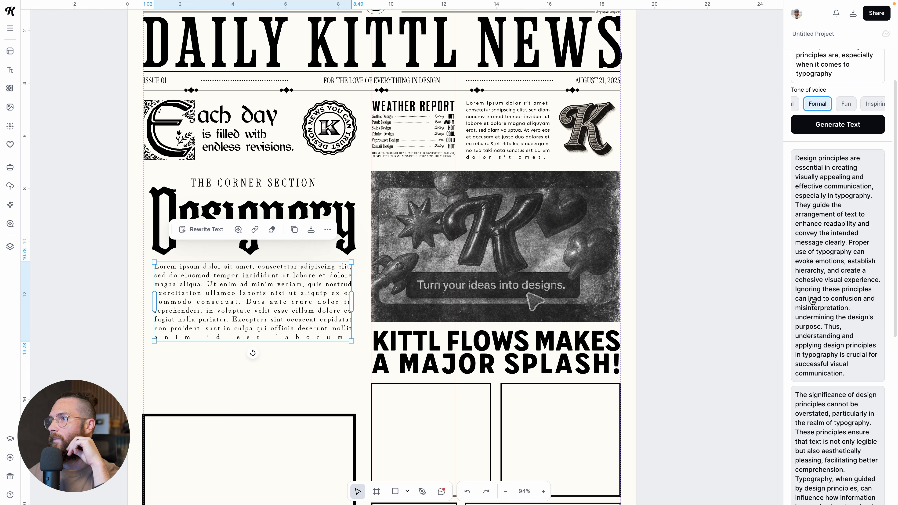
Compare the generated texts and replace the placeholder paragraph with the version beginning "Design principles are essential in creating visually appealing".
{"action": "scroll", "coordinate": [813, 302], "scroll_direction": "down", "scroll_amount": 5}
{"action": "scroll", "coordinate": [839, 317], "scroll_direction": "down", "scroll_amount": 4}
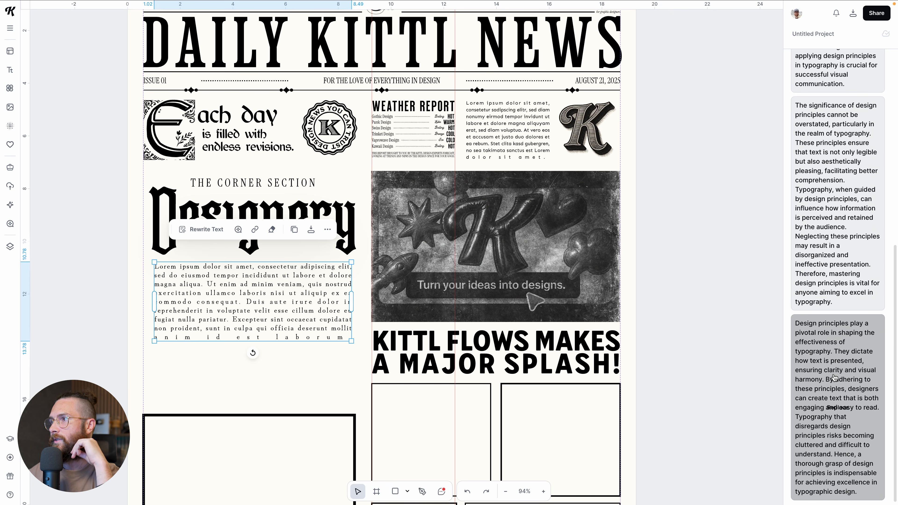
{"action": "scroll", "coordinate": [863, 333], "scroll_direction": "up", "scroll_amount": 8}
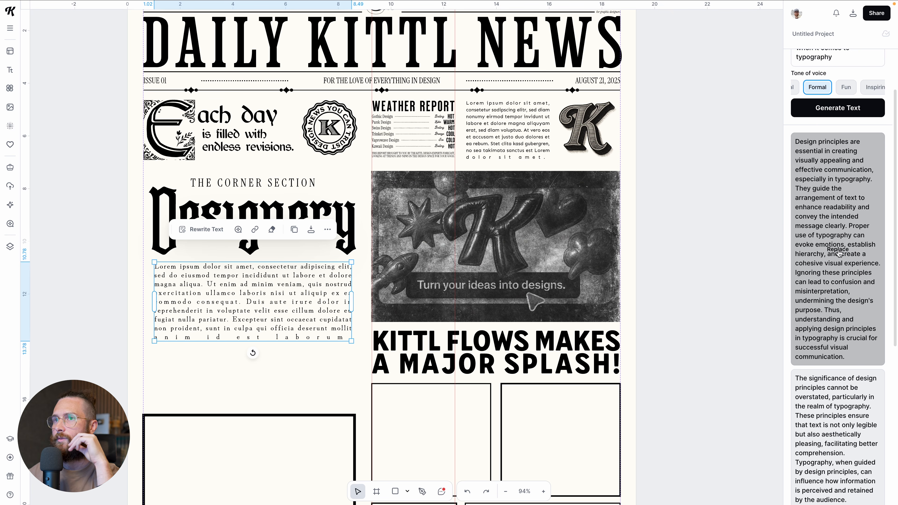
{"action": "left_click", "coordinate": [840, 254]}
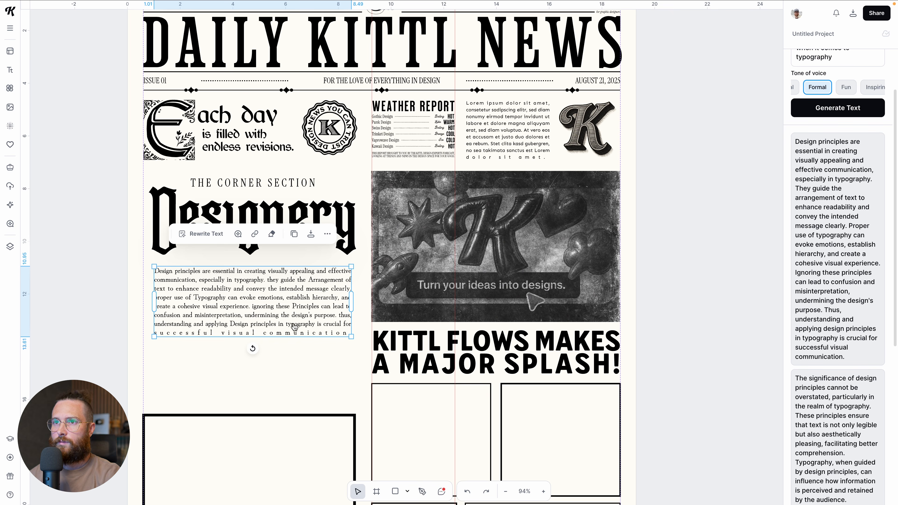
Widen the body paragraph under the Designery title to 8.19 in and set its typeface to Adobe Caslon.
{"action": "scroll", "coordinate": [294, 327], "scroll_direction": "up", "scroll_amount": 3}
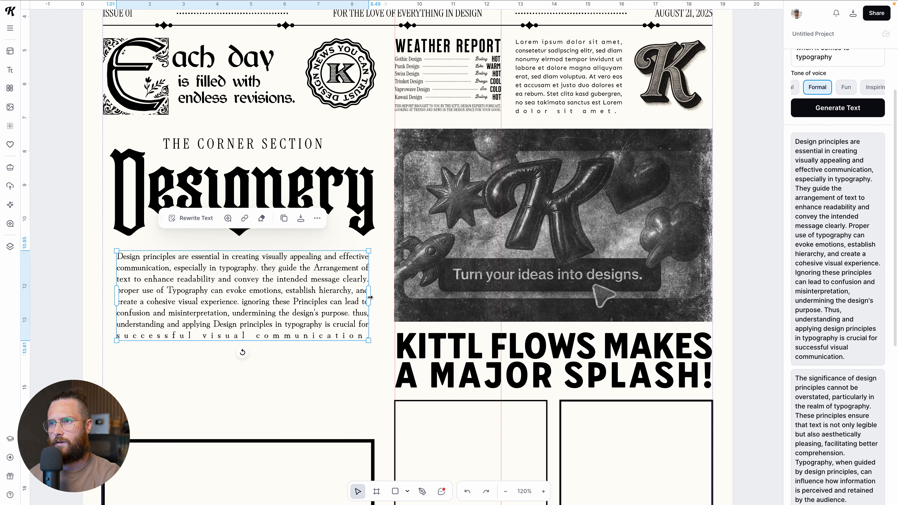
{"action": "left_click_drag", "start_coordinate": [370, 296], "coordinate": [379, 296]}
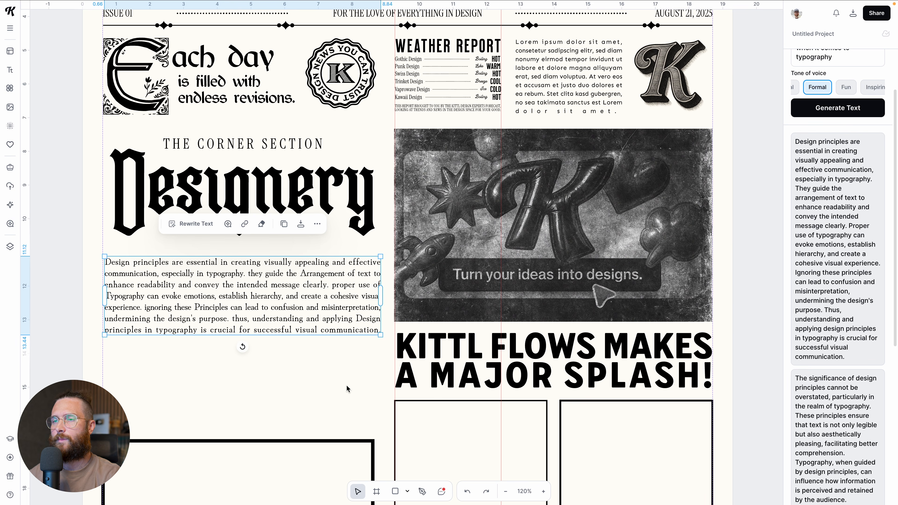
{"action": "left_click", "coordinate": [347, 388]}
{"action": "left_click", "coordinate": [332, 303]}
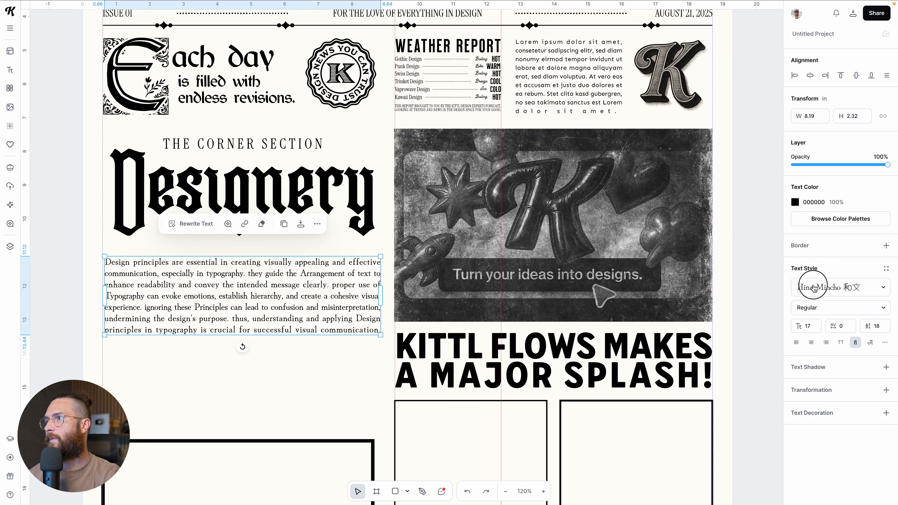
{"action": "left_click", "coordinate": [839, 286]}
{"action": "left_click", "coordinate": [702, 41]}
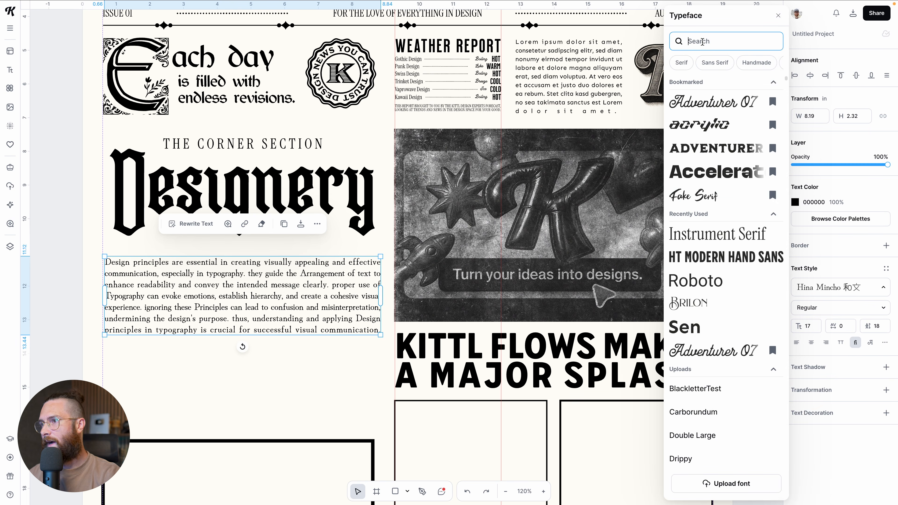
{"action": "type", "text": "adobe"}
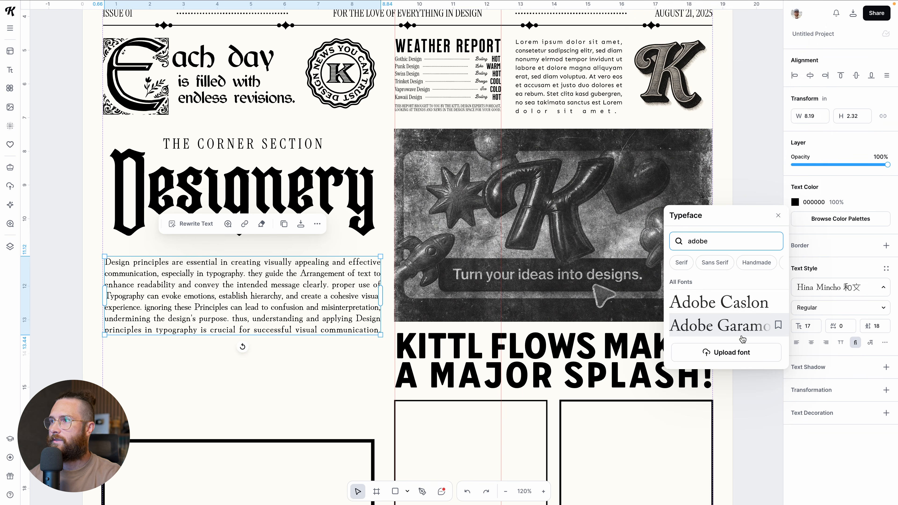
{"action": "left_click", "coordinate": [746, 311]}
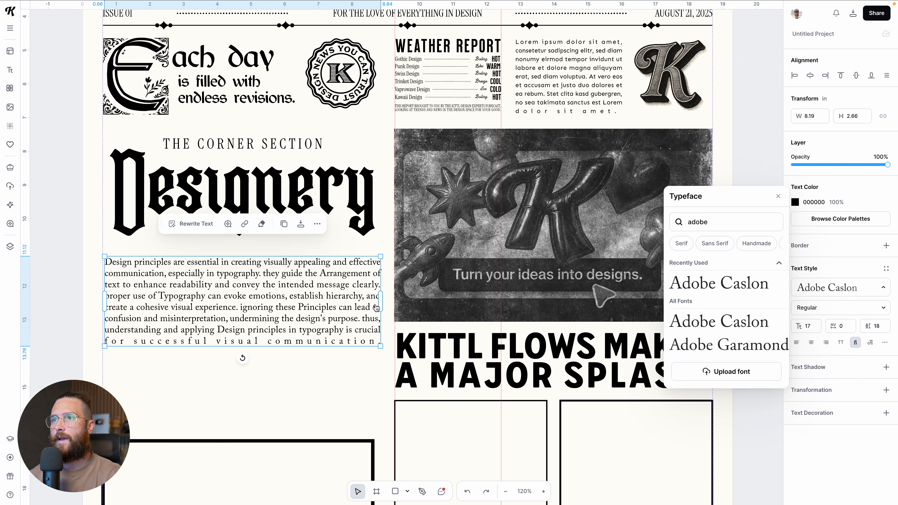
Scale and reflow the Adobe Caslon body paragraph to fill the column at about 8.19 by 2.67 in.
{"action": "left_click_drag", "start_coordinate": [384, 301], "coordinate": [370, 300]}
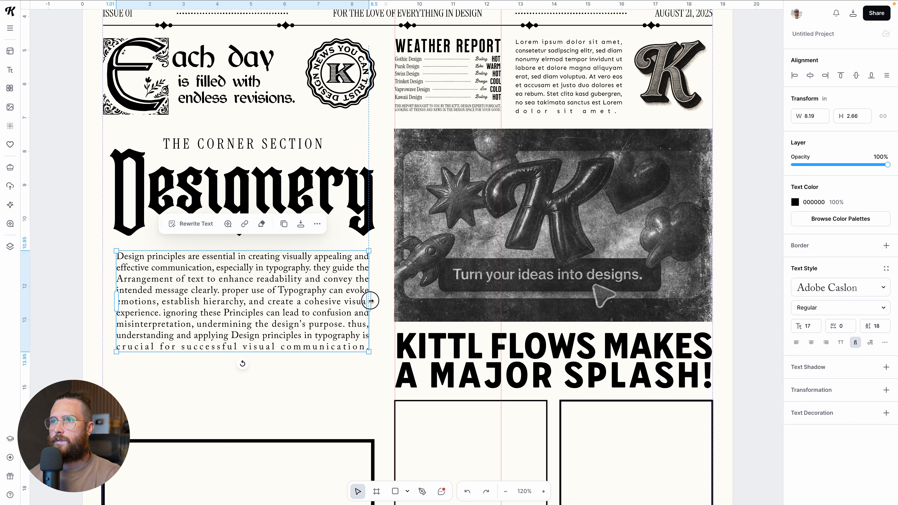
{"action": "key", "text": "Escape"}
{"action": "left_click", "coordinate": [299, 325]}
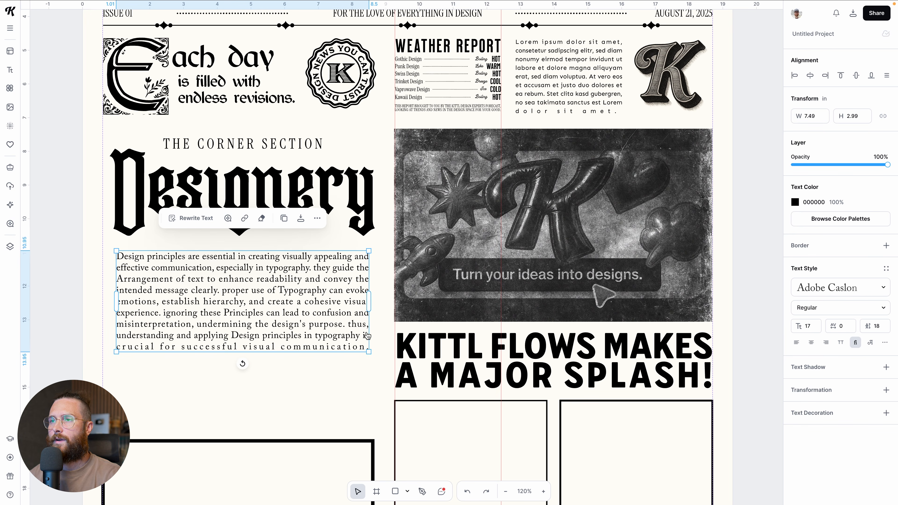
{"action": "left_click_drag", "start_coordinate": [370, 250], "coordinate": [377, 247]}
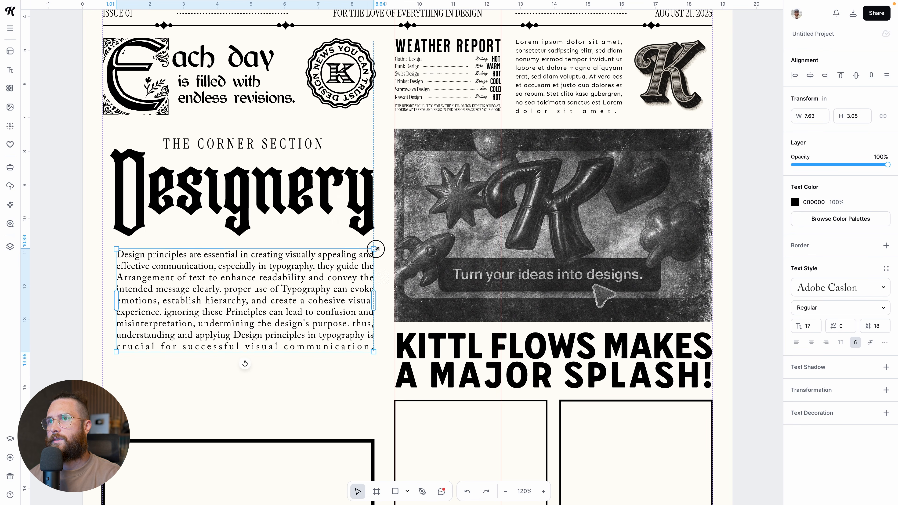
{"action": "left_click_drag", "start_coordinate": [116, 246], "coordinate": [104, 243]}
{"action": "left_click_drag", "start_coordinate": [378, 301], "coordinate": [400, 300]}
{"action": "left_click_drag", "start_coordinate": [402, 244], "coordinate": [380, 248]}
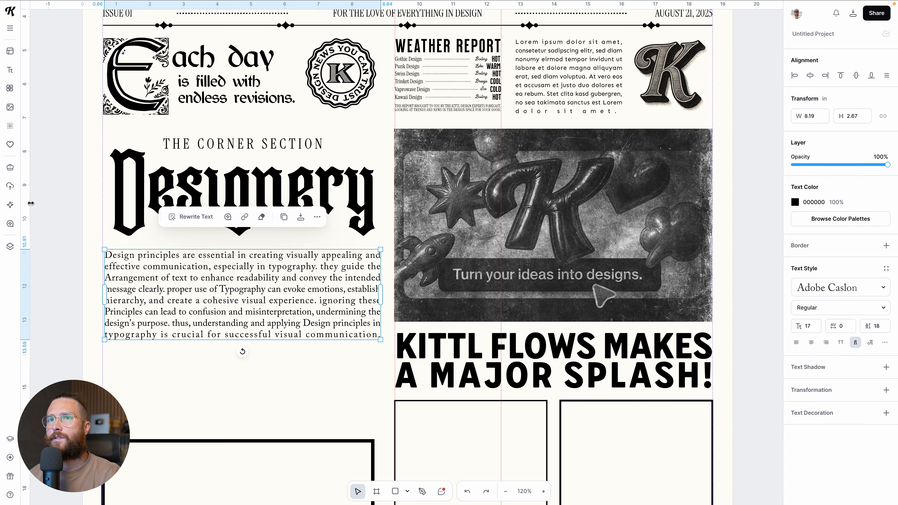
Add a vertical guide at about 8.87 in along the right edge of the body paragraph.
{"action": "left_click_drag", "start_coordinate": [26, 200], "coordinate": [382, 275]}
{"action": "scroll", "coordinate": [386, 268], "scroll_direction": "down", "scroll_amount": 4}
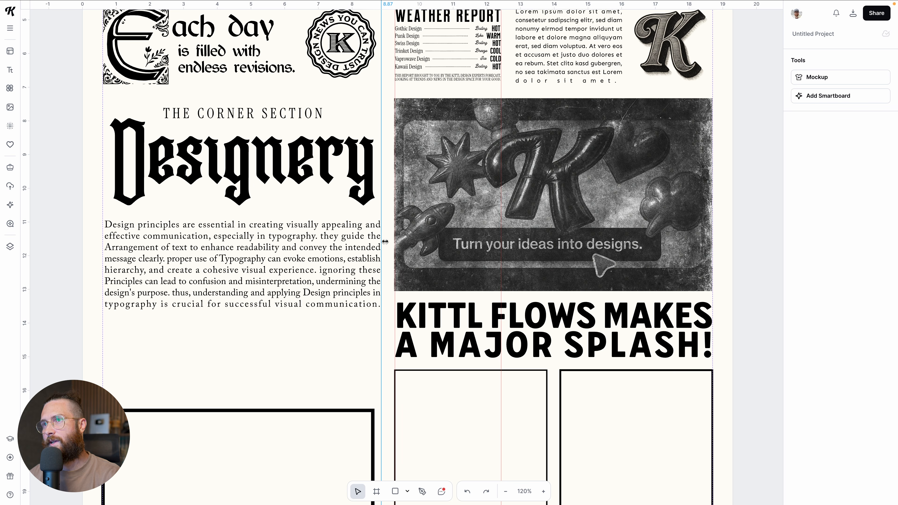
{"action": "scroll", "coordinate": [433, 293], "scroll_direction": "down", "scroll_amount": 3}
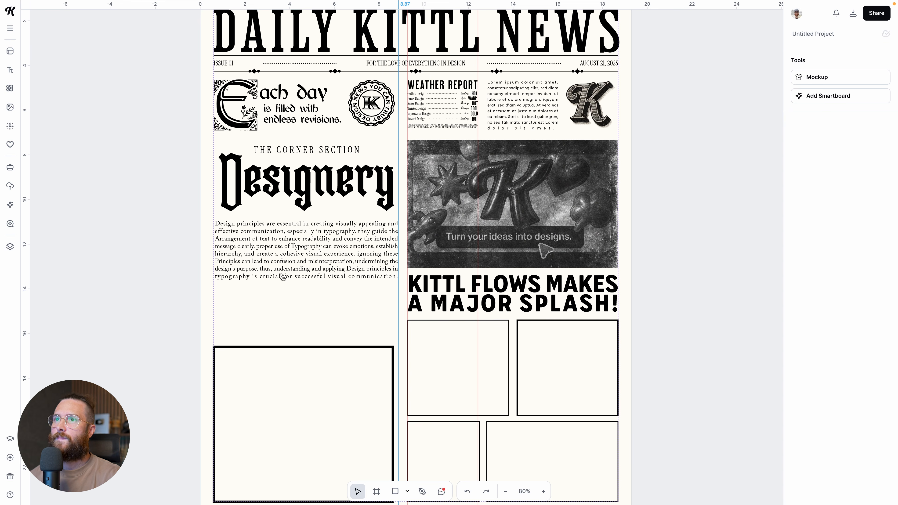
Move the Designery title slightly down, closer to the body paragraph, keeping it centered in the column.
{"action": "scroll", "coordinate": [279, 301], "scroll_direction": "up", "scroll_amount": 2}
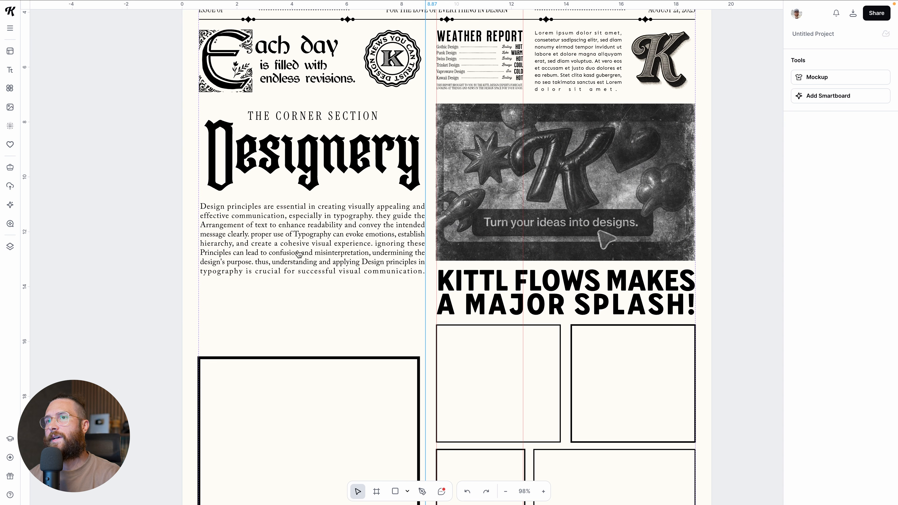
{"action": "scroll", "coordinate": [278, 302], "scroll_direction": "down", "scroll_amount": 2}
{"action": "left_click", "coordinate": [298, 193]}
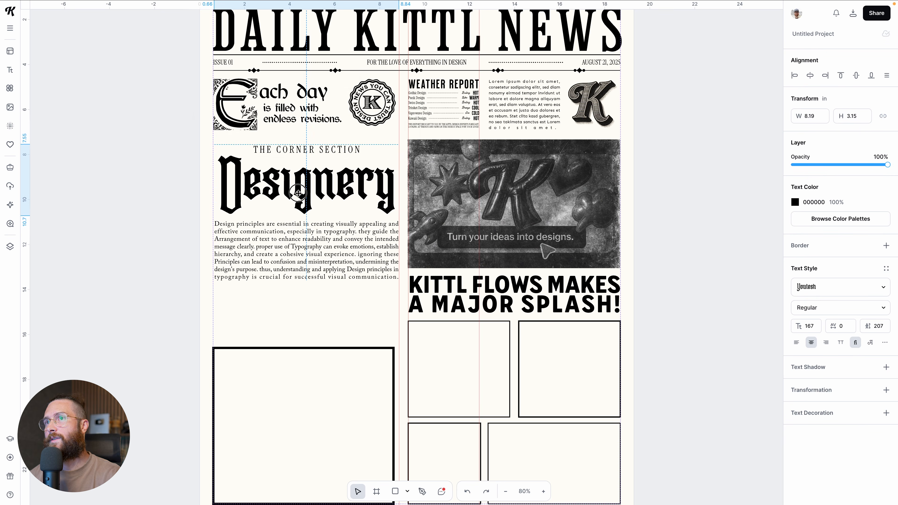
{"action": "left_click", "coordinate": [325, 305]}
{"action": "scroll", "coordinate": [338, 345], "scroll_direction": "down", "scroll_amount": 1}
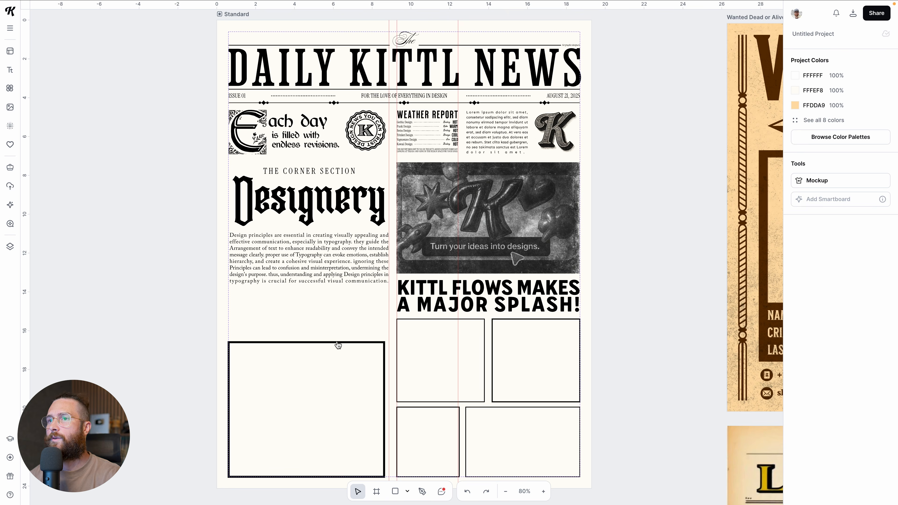
Place the small Instrument Serif section line beneath the body paragraph and change its text to "SEE MORE ON PAGE 11".
{"action": "scroll", "coordinate": [337, 345], "scroll_direction": "right", "scroll_amount": 2}
{"action": "scroll", "coordinate": [337, 345], "scroll_direction": "up", "scroll_amount": 2}
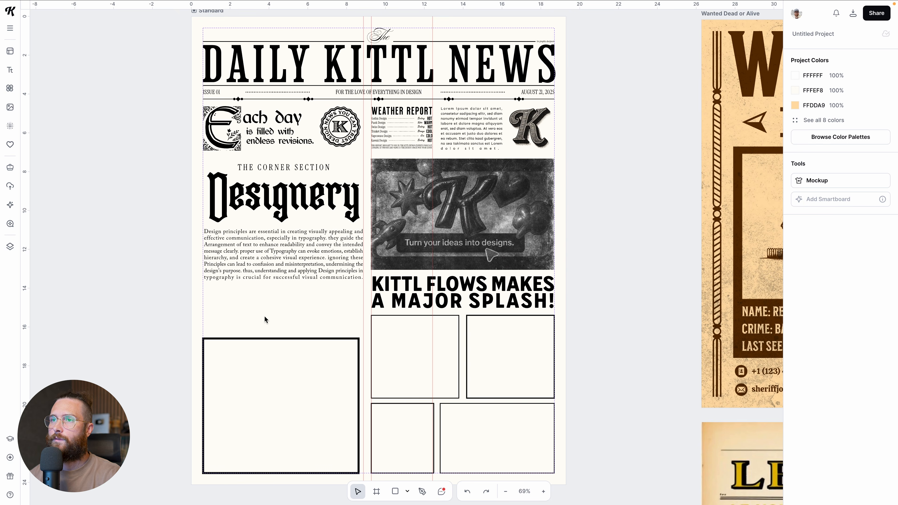
{"action": "scroll", "coordinate": [281, 320], "scroll_direction": "up", "scroll_amount": 3}
{"action": "left_click_drag", "start_coordinate": [172, 291], "coordinate": [185, 296]}
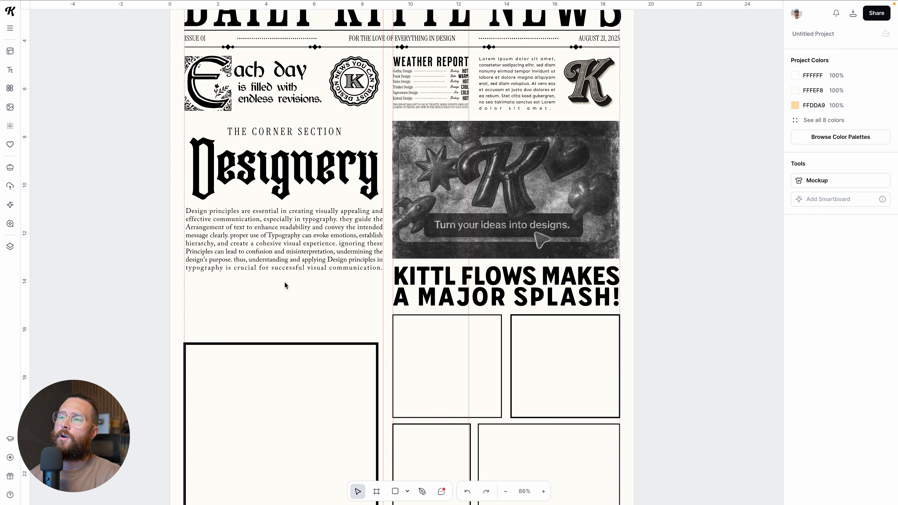
{"action": "scroll", "coordinate": [285, 285], "scroll_direction": "up", "scroll_amount": 1}
{"action": "scroll", "coordinate": [285, 285], "scroll_direction": "up", "scroll_amount": 1}
{"action": "scroll", "coordinate": [450, 60], "scroll_direction": "up", "scroll_amount": 1}
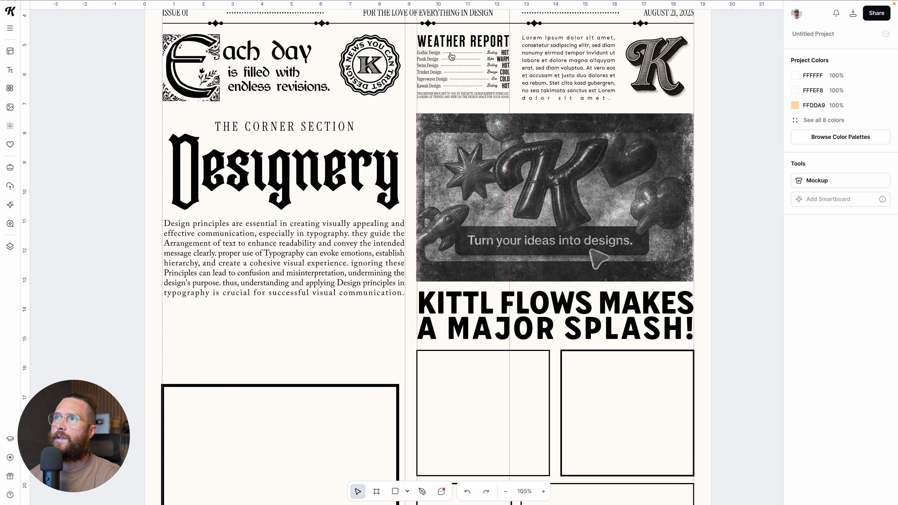
{"action": "left_click", "coordinate": [456, 44]}
{"action": "scroll", "coordinate": [454, 52], "scroll_direction": "up", "scroll_amount": 1}
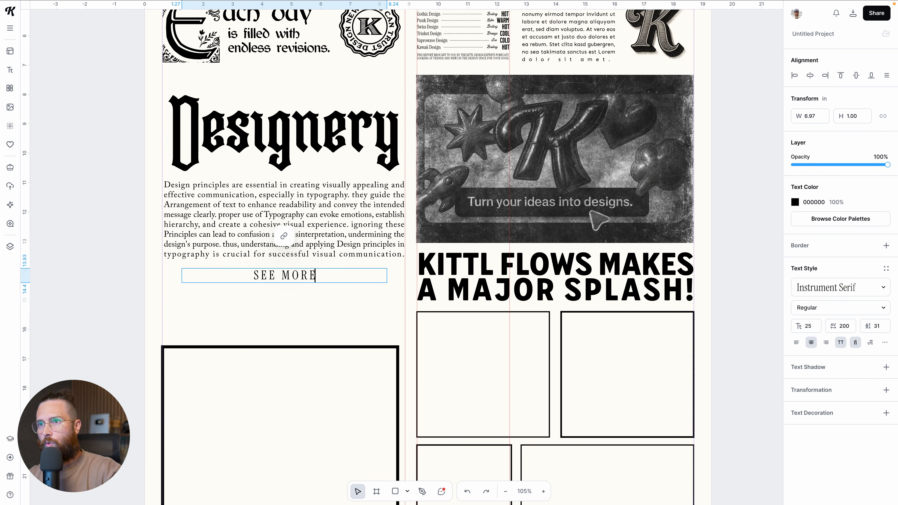
{"action": "type", "text": "ON "}
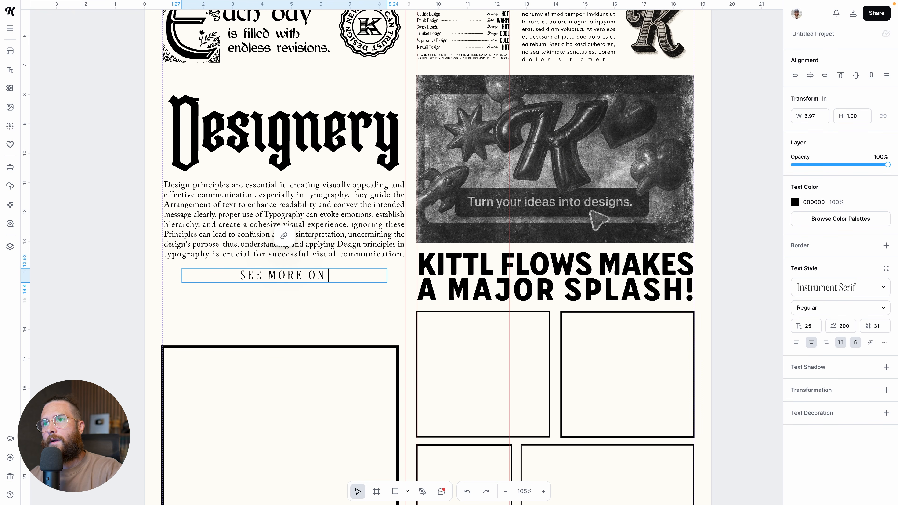
{"action": "type", "text": "PAGE 11"}
{"action": "left_click", "coordinate": [287, 328]}
Style "SEE MORE ON PAGE 11" at size 18 in HT Modern Hand Sans with letter spacing 0.
{"action": "left_click", "coordinate": [296, 279]}
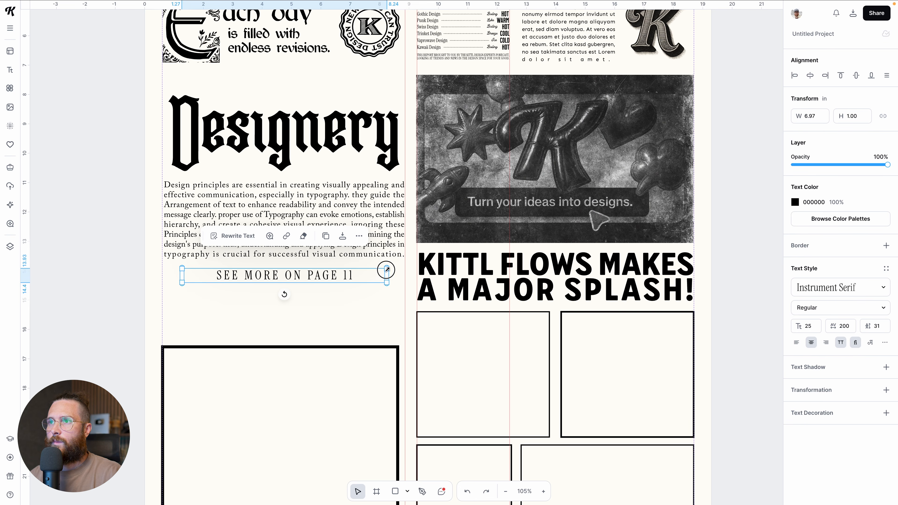
{"action": "left_click_drag", "start_coordinate": [388, 269], "coordinate": [359, 272]}
{"action": "left_click", "coordinate": [806, 287]}
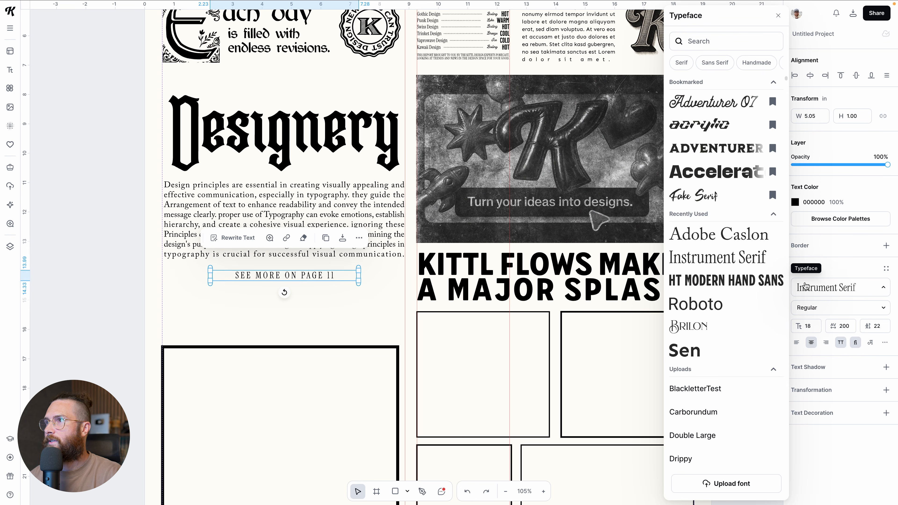
{"action": "left_click", "coordinate": [731, 280]}
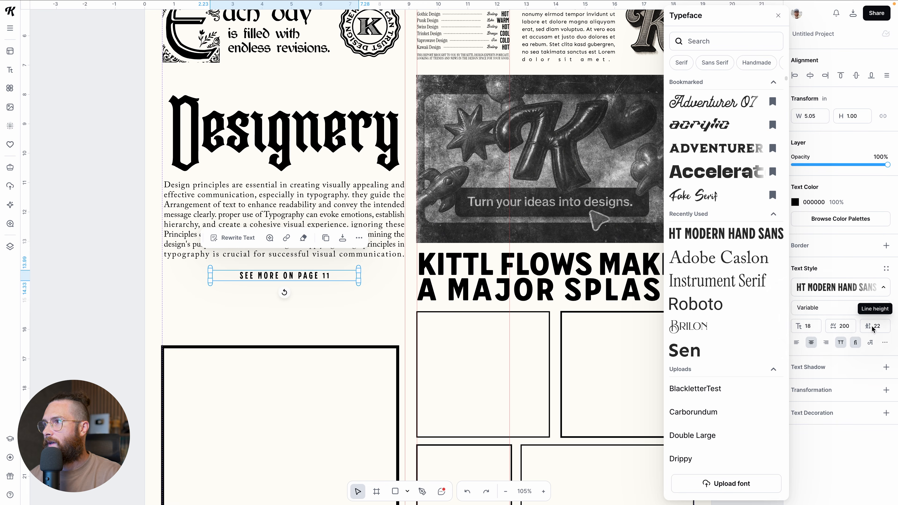
{"action": "left_click", "coordinate": [848, 326]}
{"action": "type", "text": "0"}
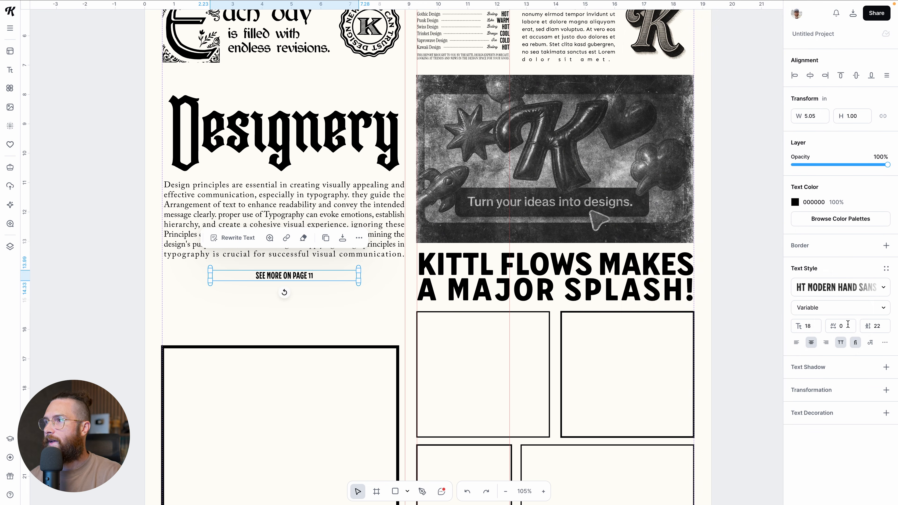
Slightly increase the variable font setting of "SEE MORE ON PAGE 11" and move the line up closer to the paragraph.
{"action": "left_click", "coordinate": [845, 311]}
{"action": "left_click_drag", "start_coordinate": [660, 330], "coordinate": [668, 330]}
{"action": "left_click_drag", "start_coordinate": [301, 277], "coordinate": [300, 273]}
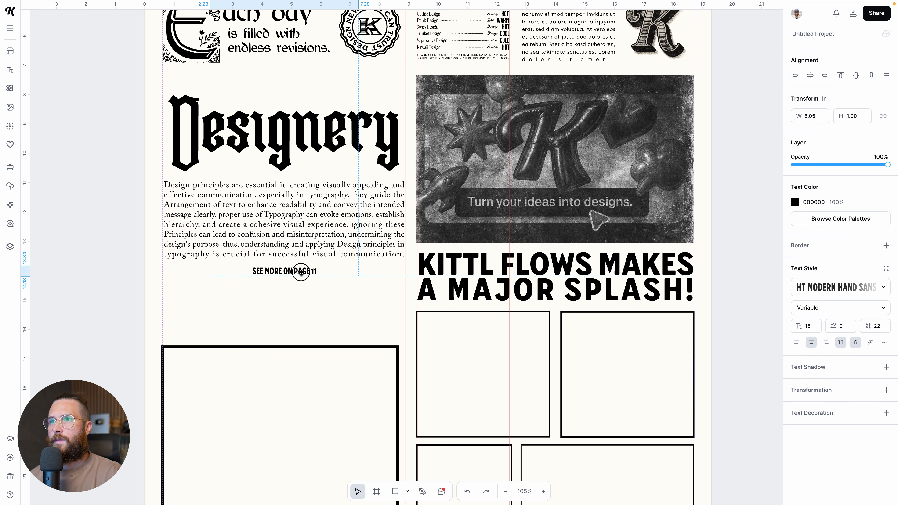
Search the illustration library for "arrow" and add the solid black straight arrow pointing right.
{"action": "double_click", "coordinate": [294, 271]}
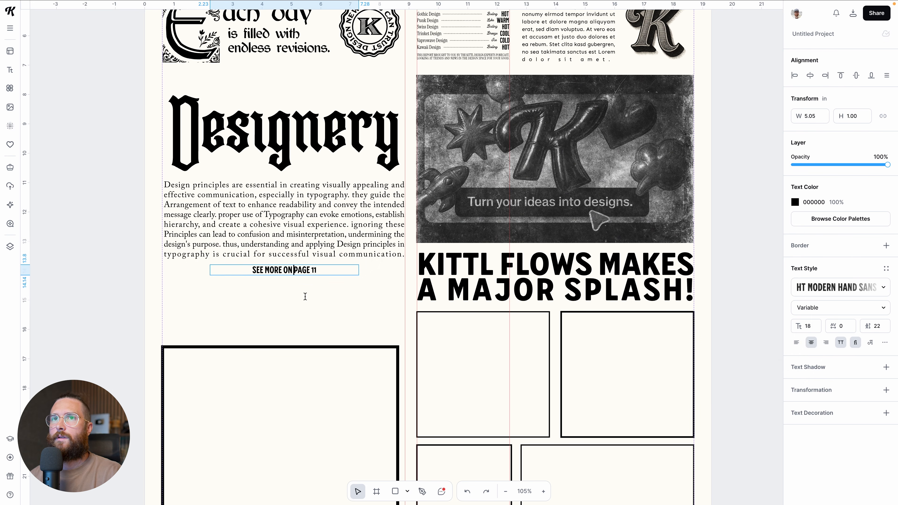
{"action": "left_click", "coordinate": [13, 94]}
{"action": "left_click", "coordinate": [46, 30]}
{"action": "type", "text": "arrow"}
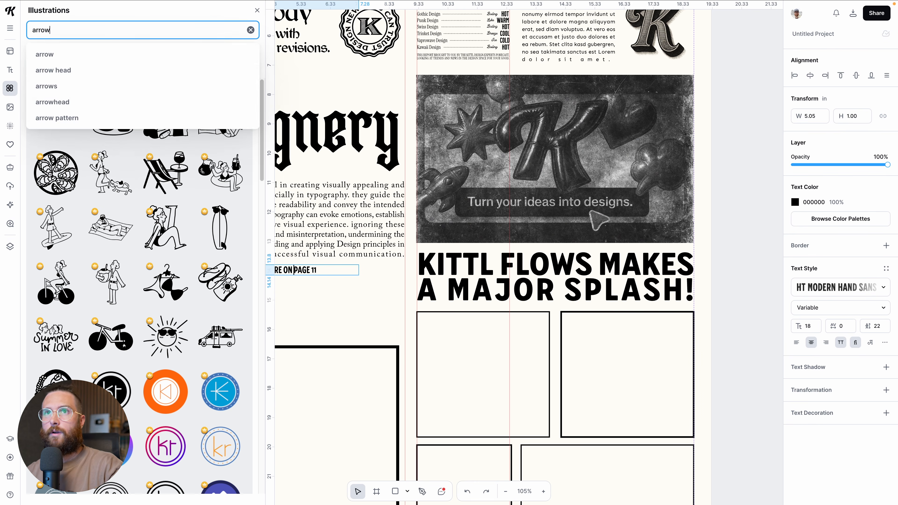
{"action": "key", "text": "Return"}
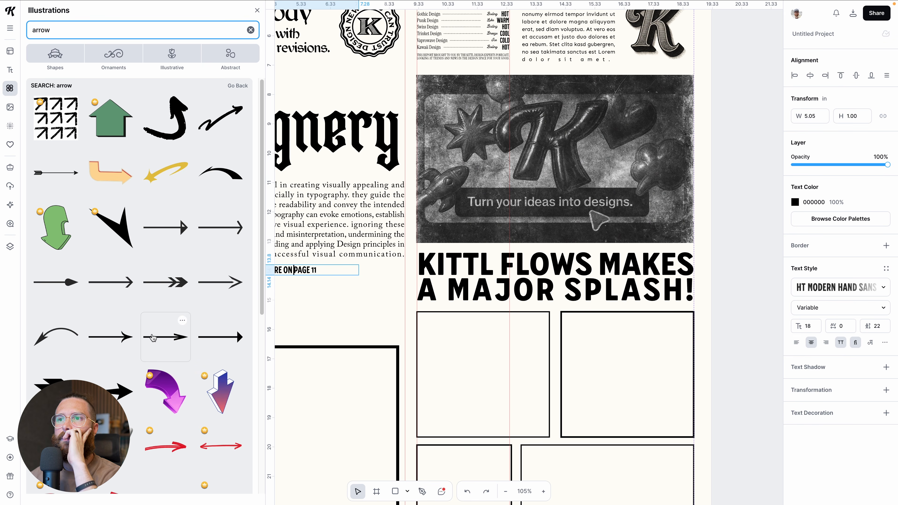
{"action": "left_click", "coordinate": [207, 342]}
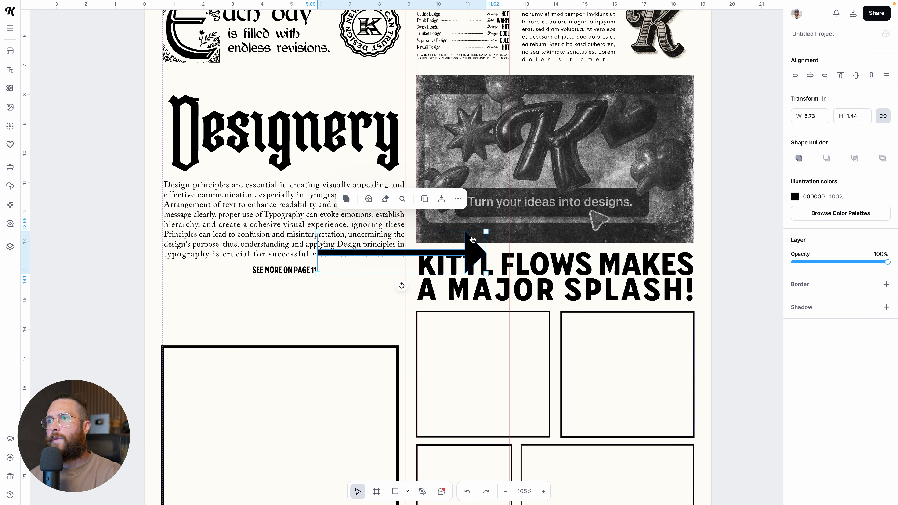
Shrink the black arrow and place it directly after "SEE MORE ON PAGE 11", level with the text.
{"action": "left_click_drag", "start_coordinate": [486, 231], "coordinate": [348, 269]}
{"action": "left_click", "coordinate": [342, 283]}
{"action": "left_click", "coordinate": [339, 271]}
{"action": "left_click", "coordinate": [287, 292]}
{"action": "left_click_drag", "start_coordinate": [287, 292], "coordinate": [369, 272]}
{"action": "left_click", "coordinate": [374, 283]}
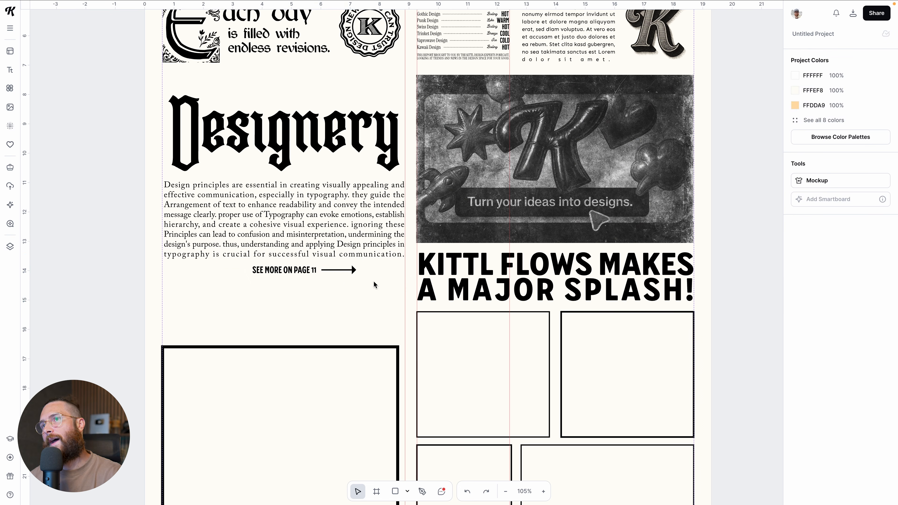
Add the small section line "THE CORNER SECTION" centered above the Designery title.
{"action": "scroll", "coordinate": [374, 282], "scroll_direction": "down", "scroll_amount": 2}
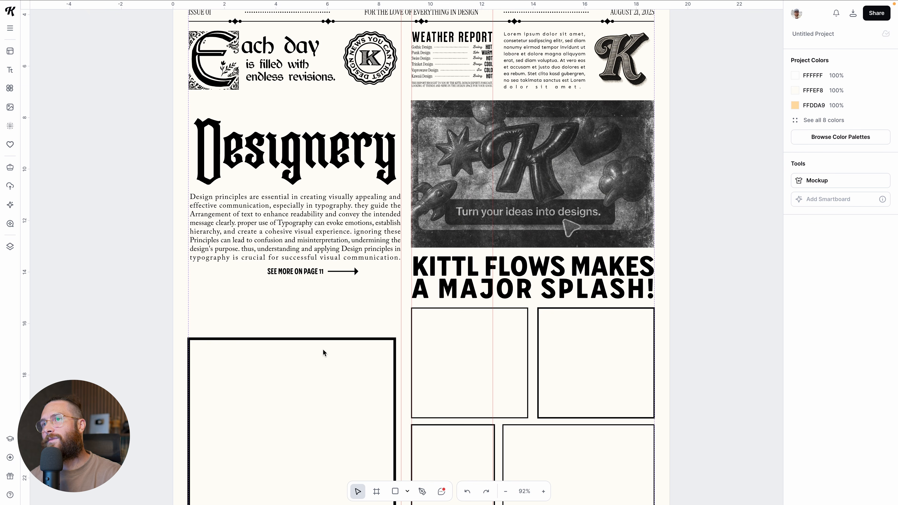
{"action": "scroll", "coordinate": [309, 335], "scroll_direction": "up", "scroll_amount": 2}
{"action": "scroll", "coordinate": [349, 346], "scroll_direction": "down", "scroll_amount": 2}
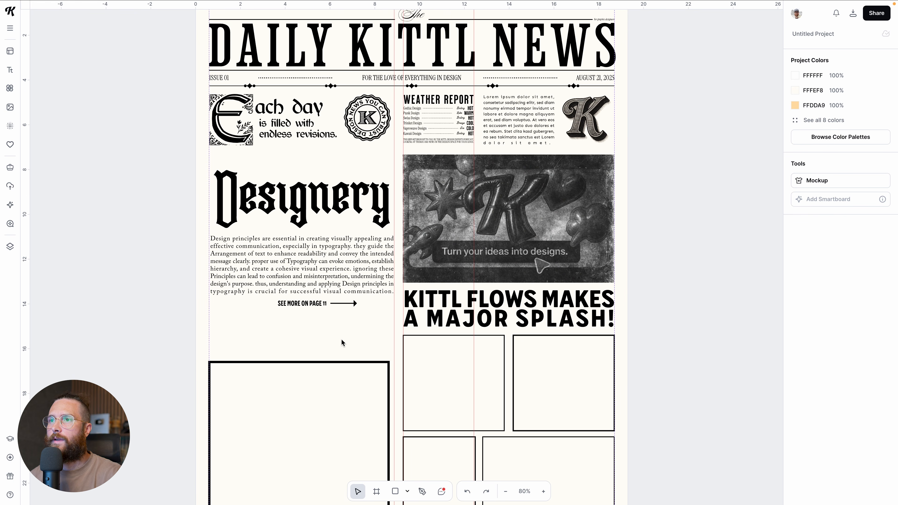
{"action": "left_click", "coordinate": [327, 172]}
{"action": "scroll", "coordinate": [333, 356], "scroll_direction": "up", "scroll_amount": 2}
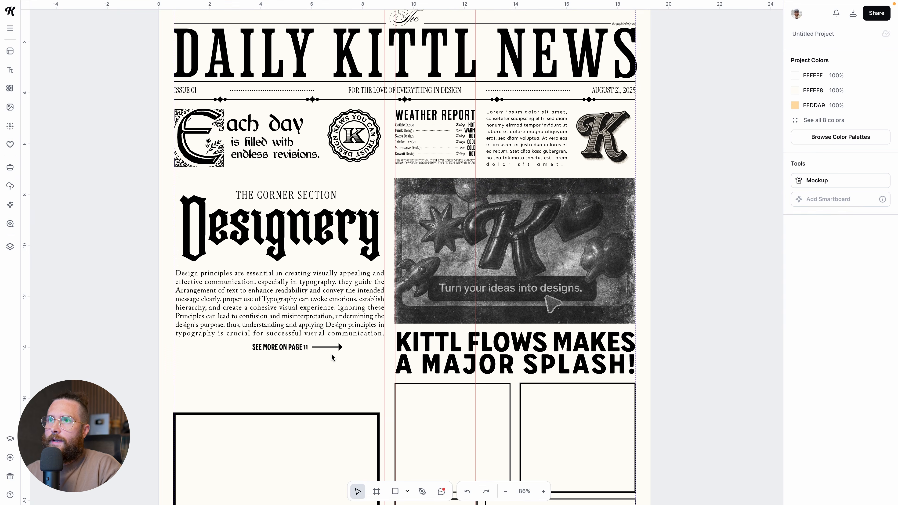
{"action": "scroll", "coordinate": [333, 355], "scroll_direction": "down", "scroll_amount": 2}
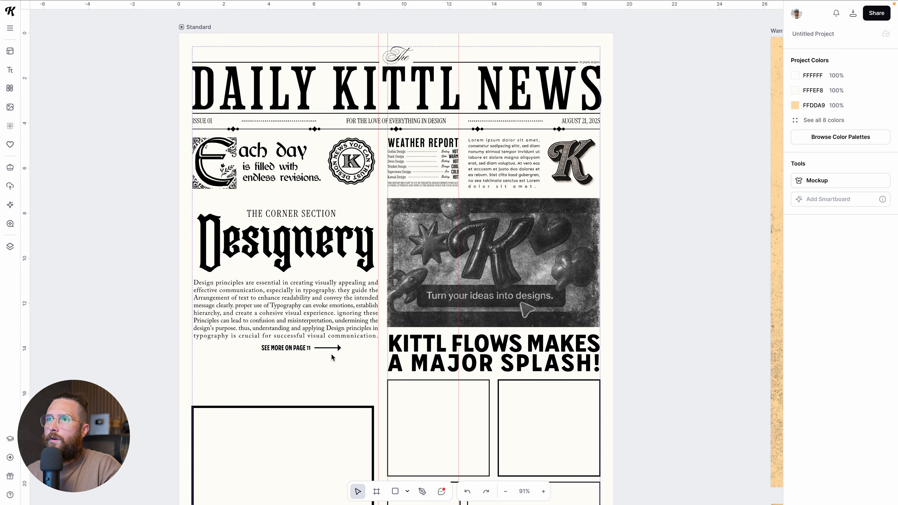
Fine-tune the positions of "THE CORNER SECTION" above Designery and the arrow in the "SEE MORE ON PAGE 11" line.
{"action": "left_click_drag", "start_coordinate": [272, 359], "coordinate": [313, 213]}
{"action": "left_click_drag", "start_coordinate": [309, 213], "coordinate": [308, 209]}
{"action": "left_click", "coordinate": [332, 363]}
{"action": "left_click_drag", "start_coordinate": [335, 348], "coordinate": [334, 344]}
{"action": "left_click_drag", "start_coordinate": [208, 345], "coordinate": [357, 394]}
{"action": "left_click", "coordinate": [356, 394]}
{"action": "scroll", "coordinate": [331, 370], "scroll_direction": "up", "scroll_amount": 2}
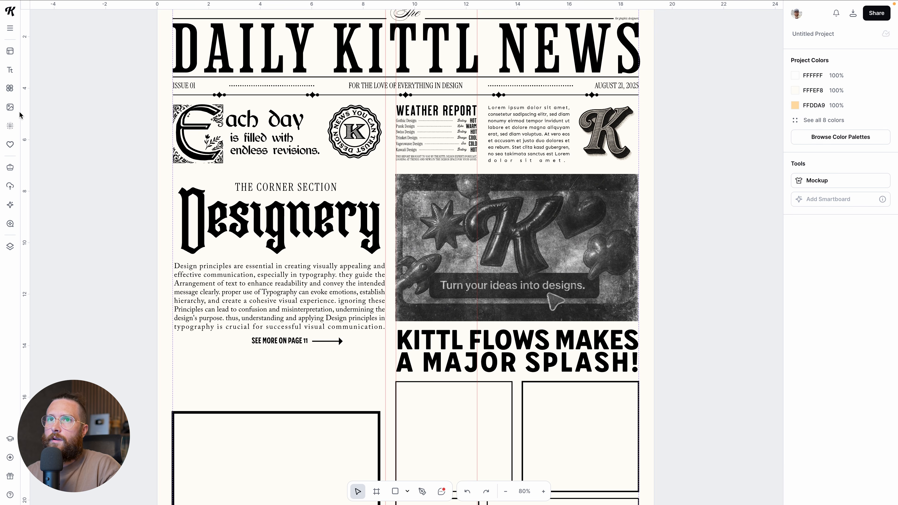
Open the complete Panels collection among the ornament illustrations.
{"action": "left_click", "coordinate": [10, 89]}
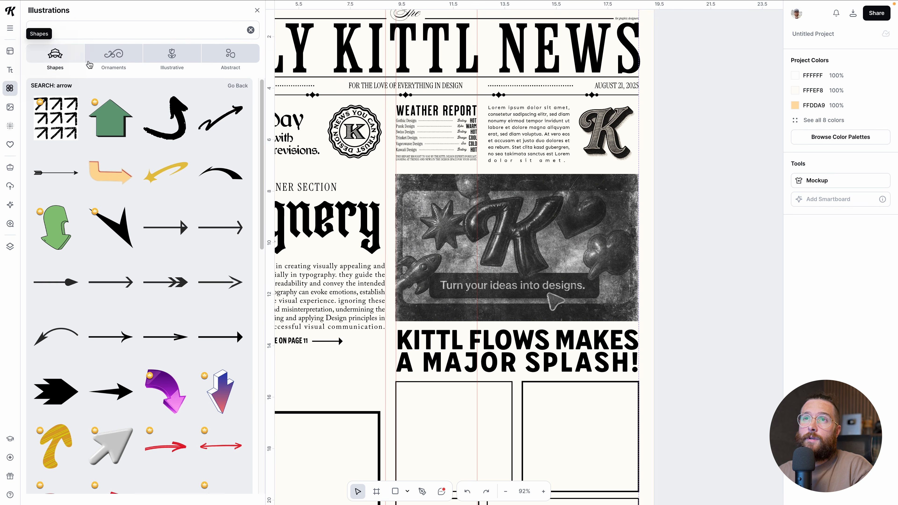
{"action": "left_click", "coordinate": [105, 62]}
{"action": "scroll", "coordinate": [142, 248], "scroll_direction": "down", "scroll_amount": 7}
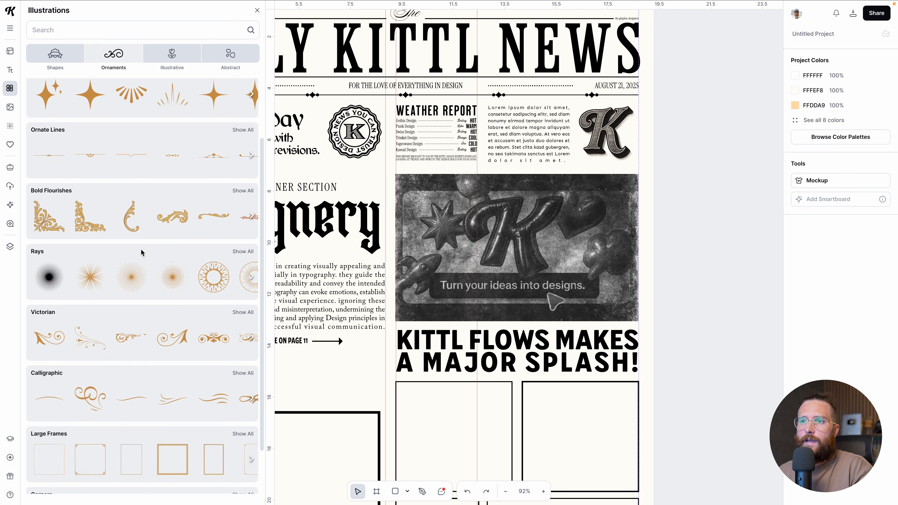
{"action": "scroll", "coordinate": [141, 252], "scroll_direction": "down", "scroll_amount": 6}
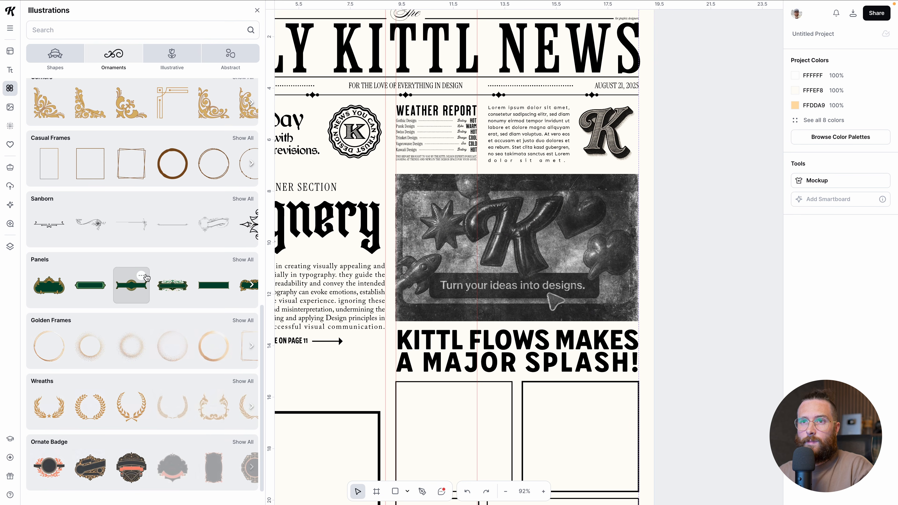
{"action": "left_click", "coordinate": [244, 259]}
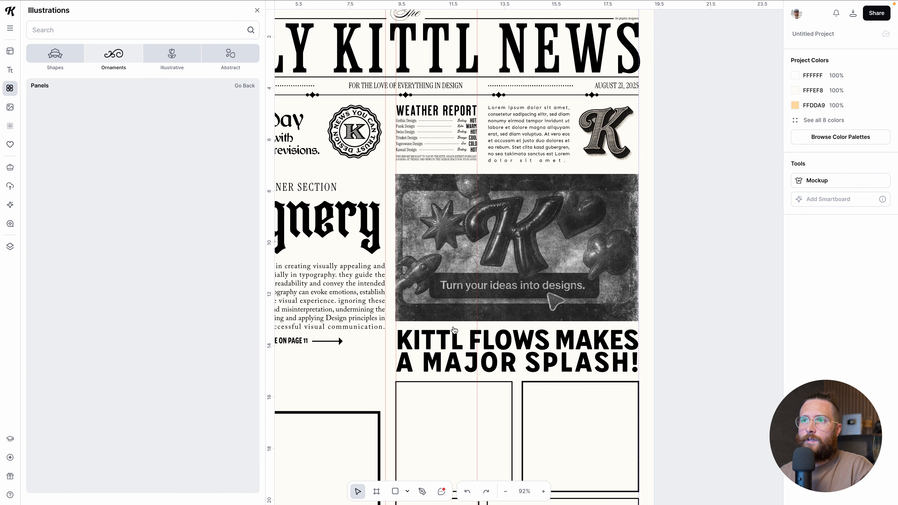
Place a green panel with a round left end below the body paragraph and replace it with the slimmer variant.
{"action": "scroll", "coordinate": [453, 330], "scroll_direction": "left", "scroll_amount": 5}
{"action": "scroll", "coordinate": [454, 330], "scroll_direction": "left", "scroll_amount": 3}
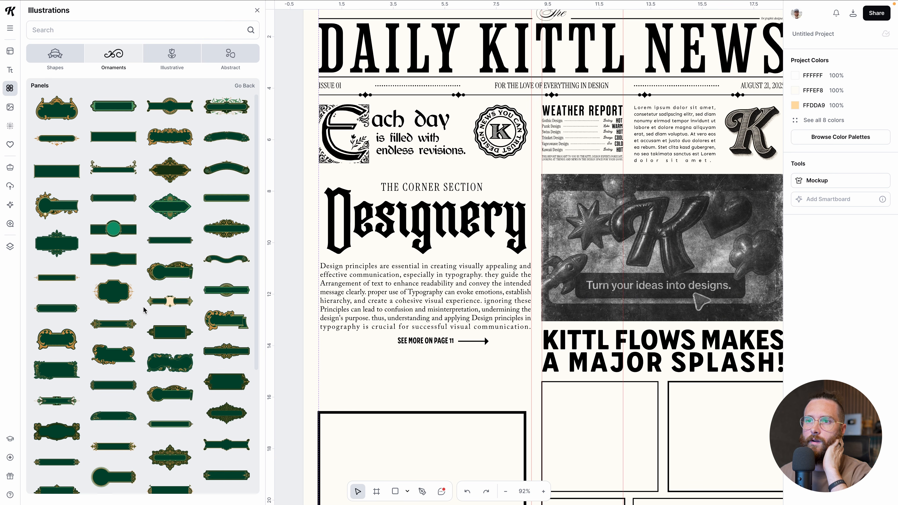
{"action": "scroll", "coordinate": [200, 398], "scroll_direction": "down", "scroll_amount": 1}
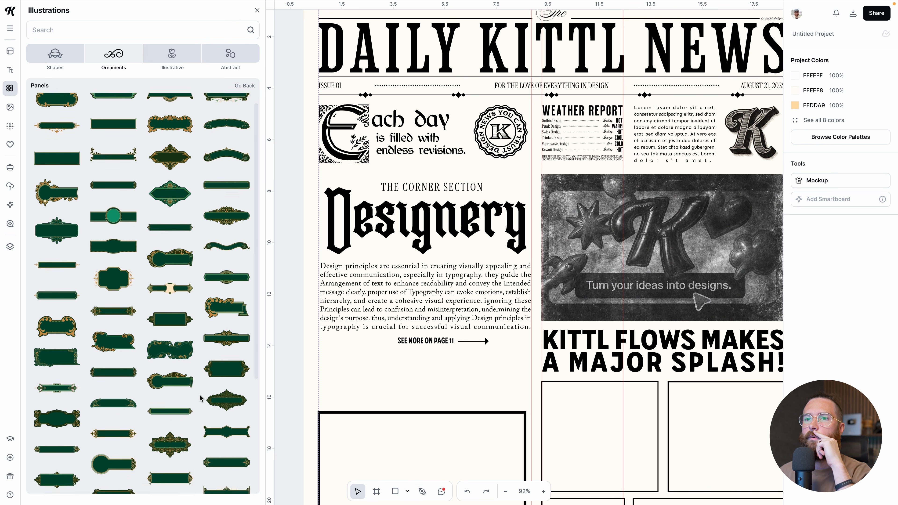
{"action": "scroll", "coordinate": [200, 398], "scroll_direction": "down", "scroll_amount": 1}
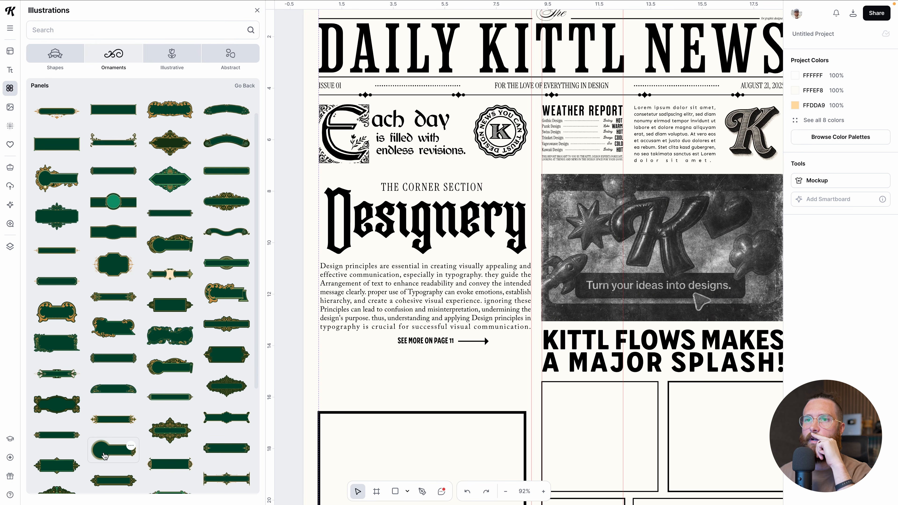
{"action": "scroll", "coordinate": [128, 358], "scroll_direction": "up", "scroll_amount": 2}
{"action": "scroll", "coordinate": [128, 358], "scroll_direction": "down", "scroll_amount": 9}
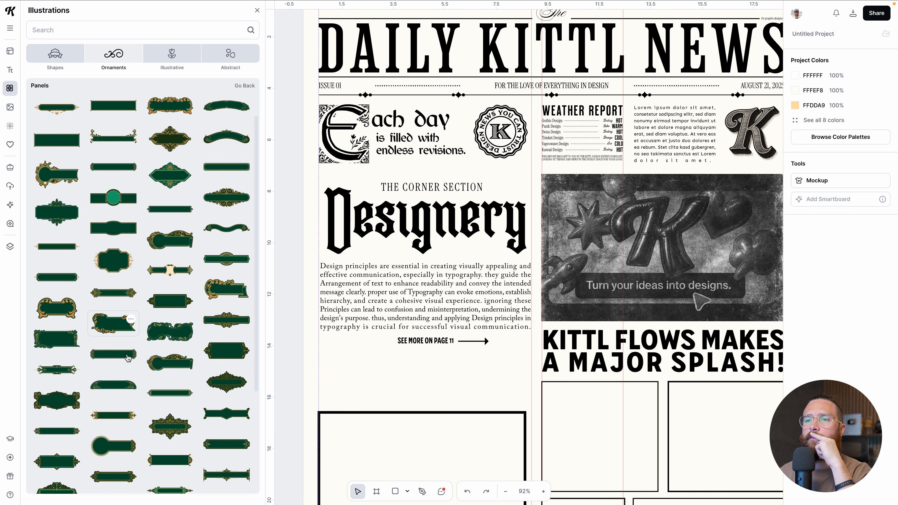
{"action": "scroll", "coordinate": [128, 359], "scroll_direction": "down", "scroll_amount": 3}
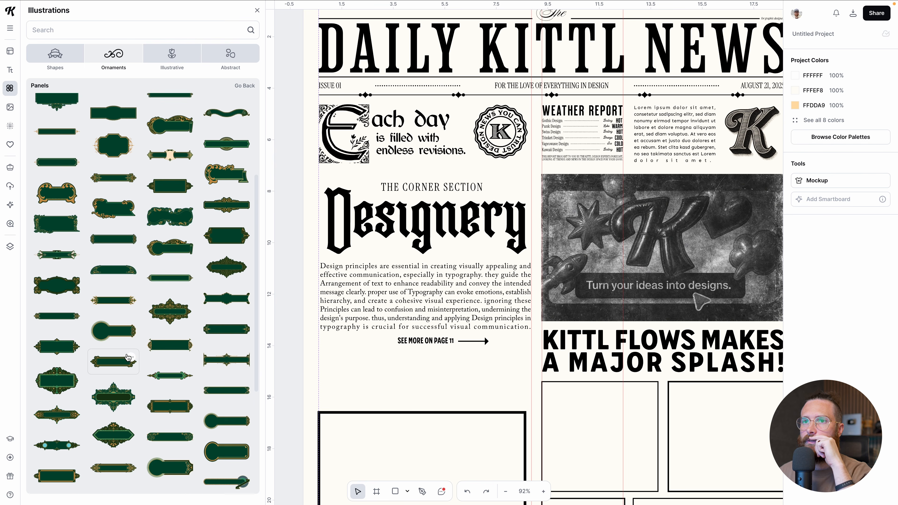
{"action": "left_click_drag", "start_coordinate": [104, 320], "coordinate": [360, 382]}
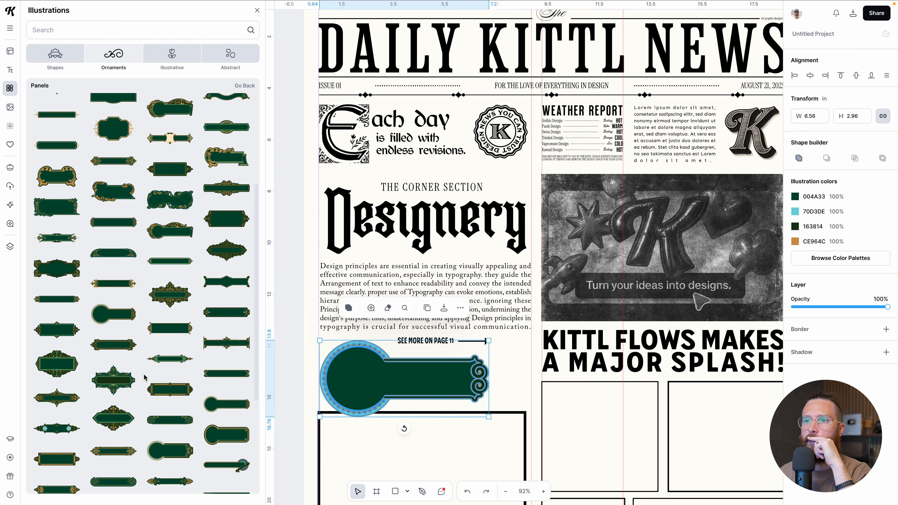
{"action": "scroll", "coordinate": [145, 375], "scroll_direction": "down", "scroll_amount": 4}
{"action": "left_click", "coordinate": [215, 350]}
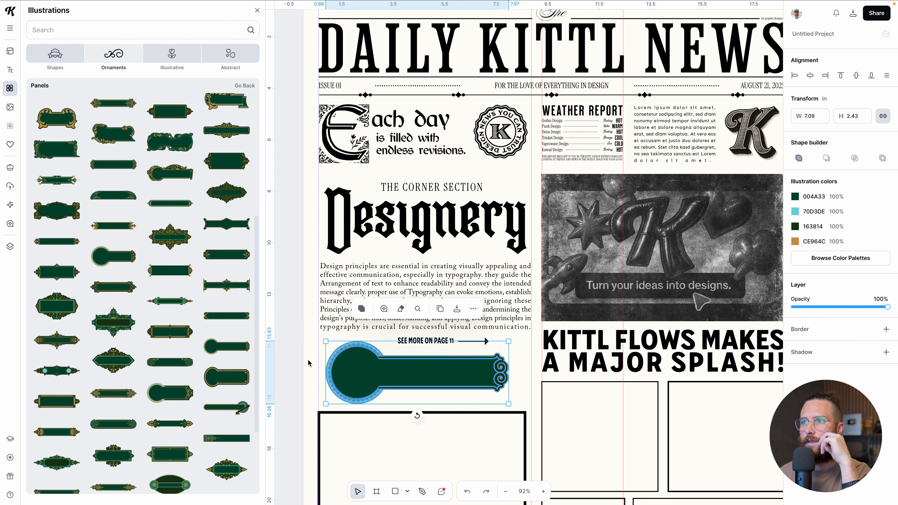
Center the green panel under the paragraph column and enlarge it to about 7.32 by 2.50 in.
{"action": "left_click", "coordinate": [299, 363]}
{"action": "left_click", "coordinate": [348, 367]}
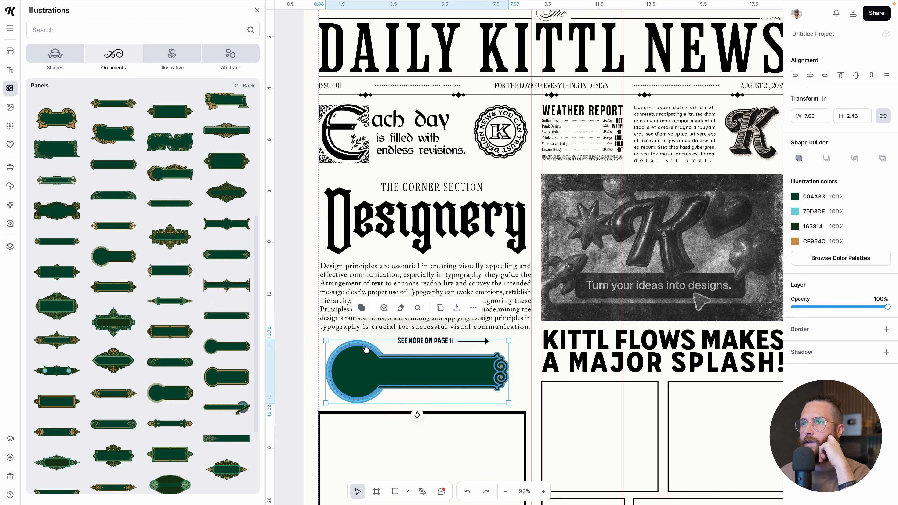
{"action": "left_click_drag", "start_coordinate": [354, 347], "coordinate": [358, 344]}
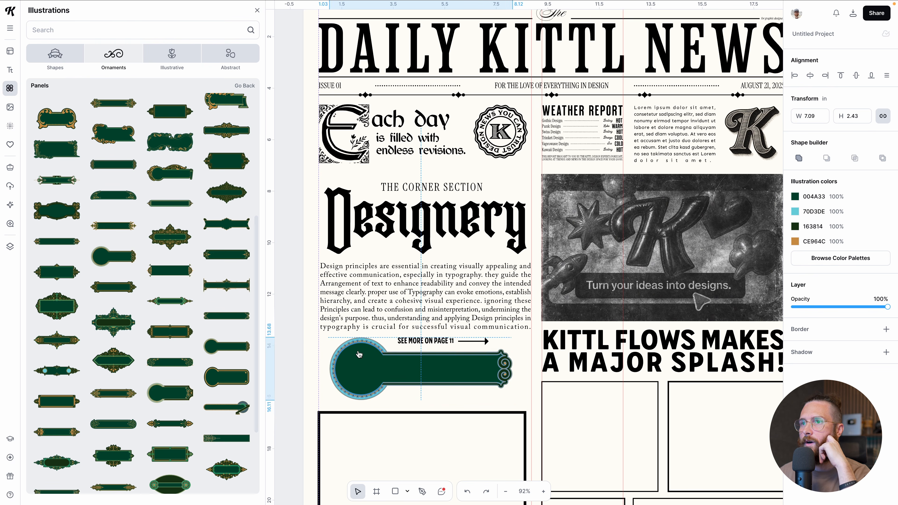
{"action": "left_click_drag", "start_coordinate": [329, 401], "coordinate": [324, 403]}
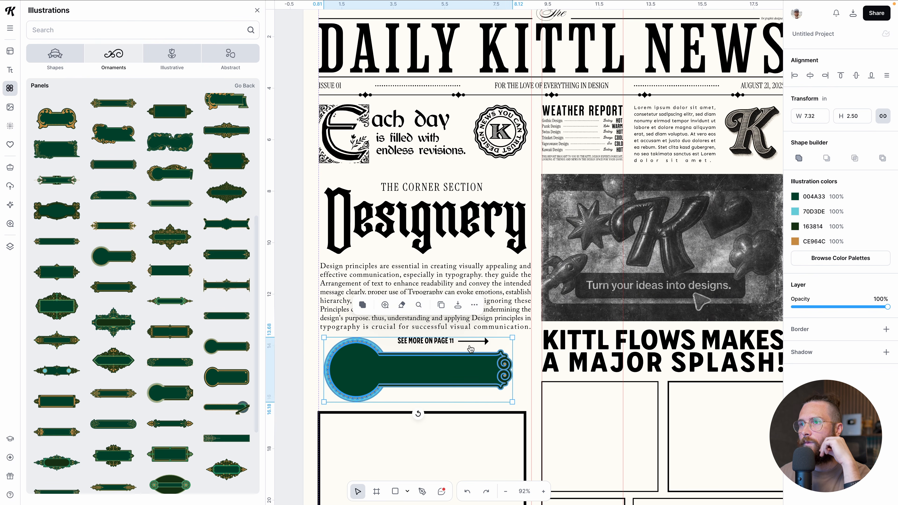
{"action": "left_click_drag", "start_coordinate": [367, 359], "coordinate": [375, 342]}
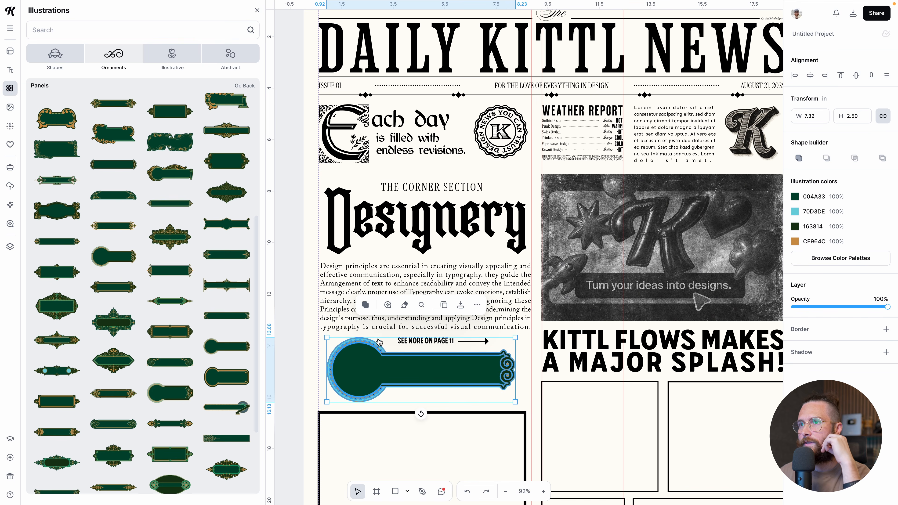
Enlarge the green panel to about 7.97 by 2.73 in so it fills the column width above the thick frame.
{"action": "scroll", "coordinate": [244, 348], "scroll_direction": "down", "scroll_amount": 4}
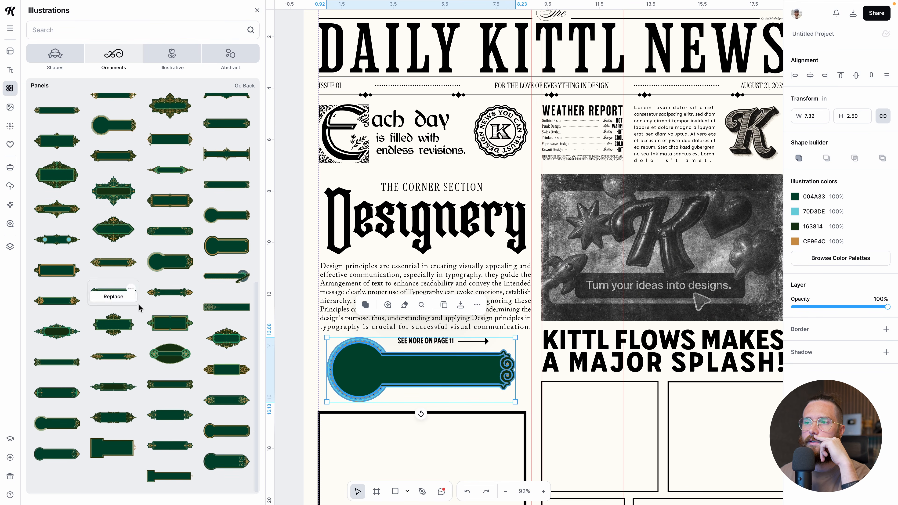
{"action": "scroll", "coordinate": [116, 297], "scroll_direction": "up", "scroll_amount": 10}
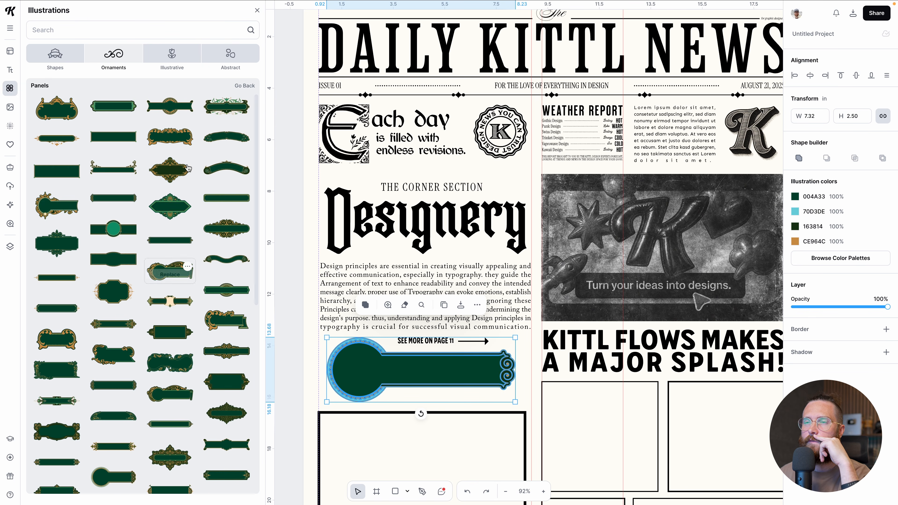
{"action": "left_click", "coordinate": [257, 12]}
{"action": "left_click_drag", "start_coordinate": [516, 402], "coordinate": [525, 406]}
{"action": "left_click_drag", "start_coordinate": [328, 407], "coordinate": [322, 408]}
{"action": "scroll", "coordinate": [290, 388], "scroll_direction": "right", "scroll_amount": 5}
{"action": "scroll", "coordinate": [289, 388], "scroll_direction": "up", "scroll_amount": 3}
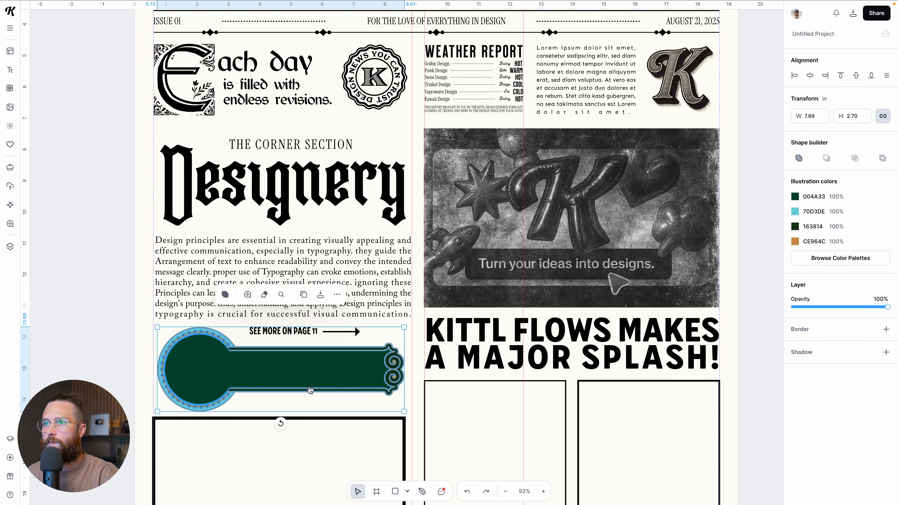
{"action": "left_click_drag", "start_coordinate": [304, 373], "coordinate": [301, 368]}
{"action": "left_click_drag", "start_coordinate": [402, 326], "coordinate": [404, 326]}
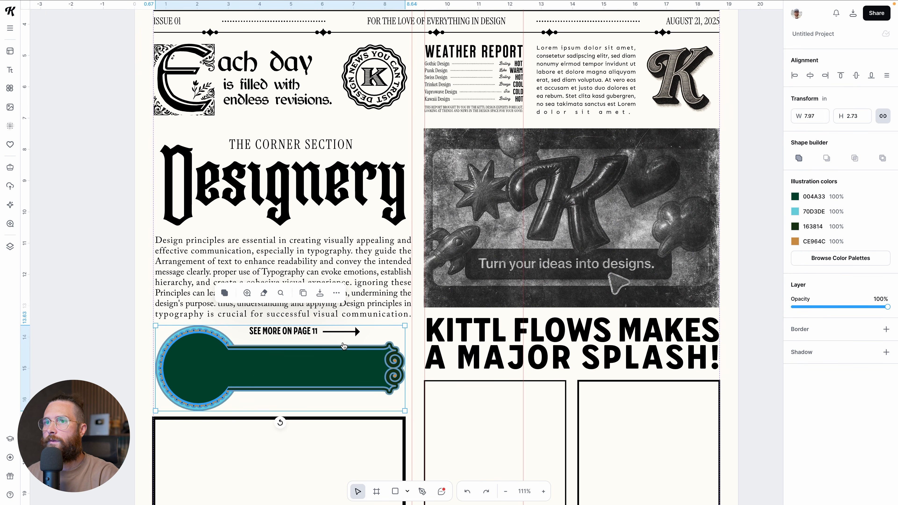
{"action": "left_click", "coordinate": [291, 385]}
Hide the panel's light blue 70D3DE color and recolor its dark green 004A33 fill to black sampled from the Designery title.
{"action": "scroll", "coordinate": [291, 385], "scroll_direction": "up", "scroll_amount": 3}
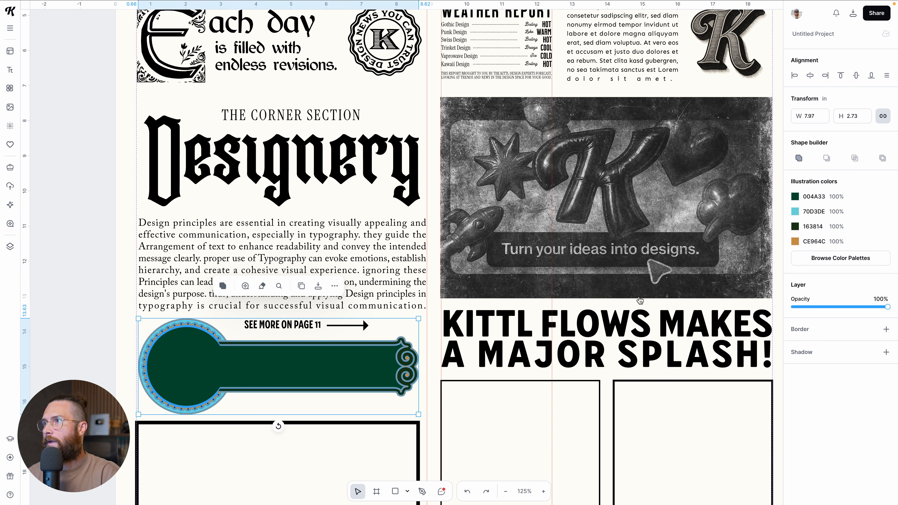
{"action": "left_click", "coordinate": [866, 212]}
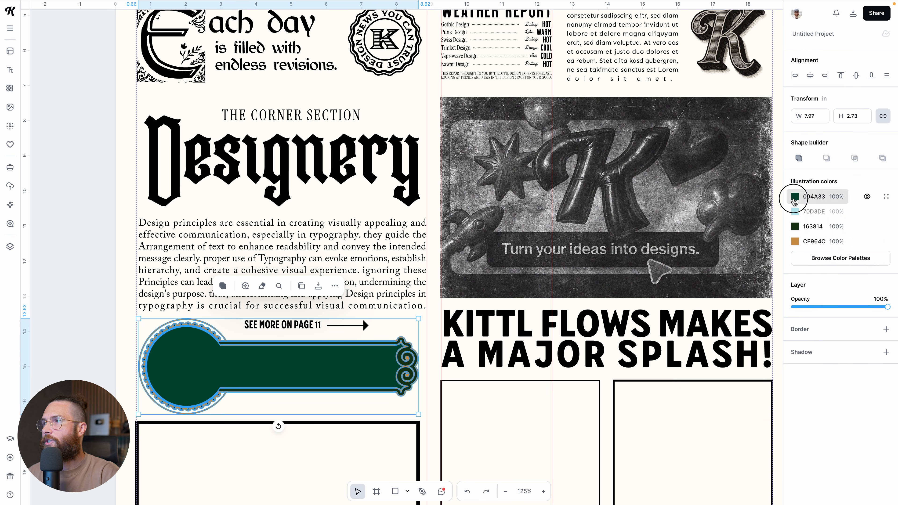
{"action": "left_click", "coordinate": [795, 197]}
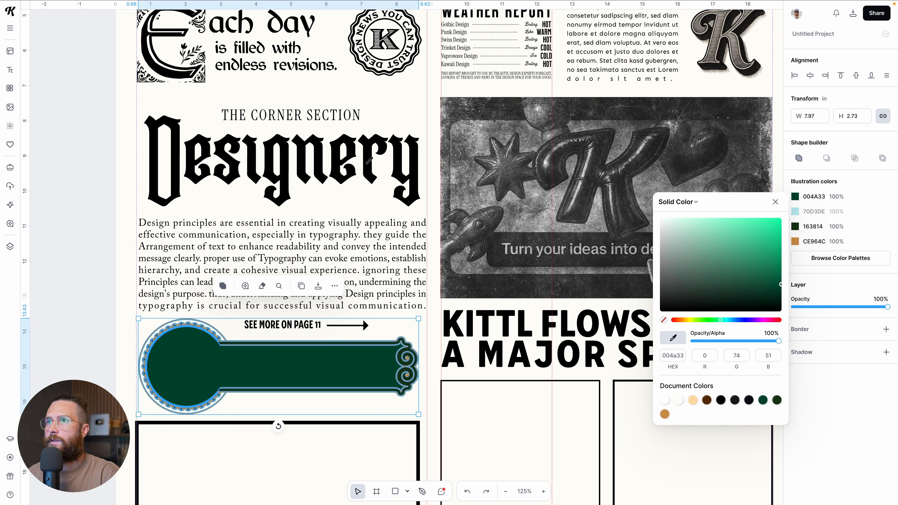
{"action": "left_click", "coordinate": [366, 164]}
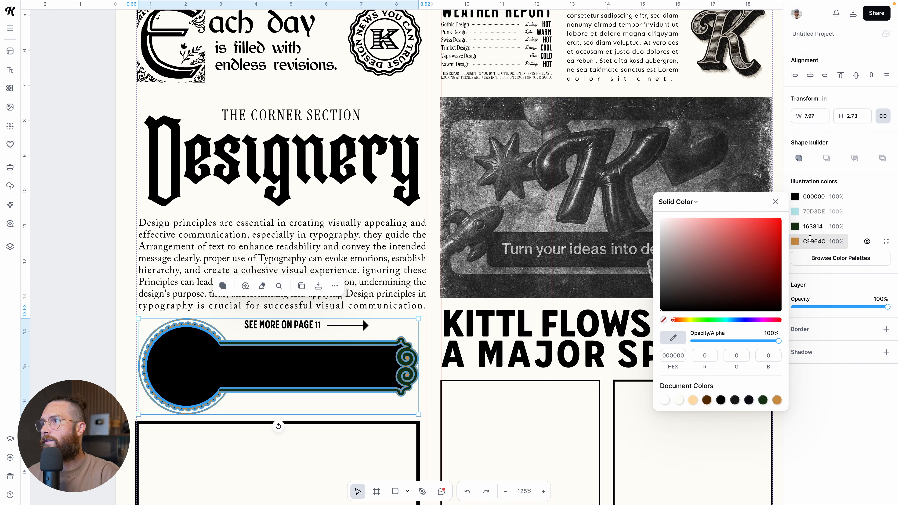
Recolor the panel's gold CE964C details to black 000000 sampled from the Designery title.
{"action": "left_click", "coordinate": [819, 241]}
{"action": "left_click", "coordinate": [795, 242]}
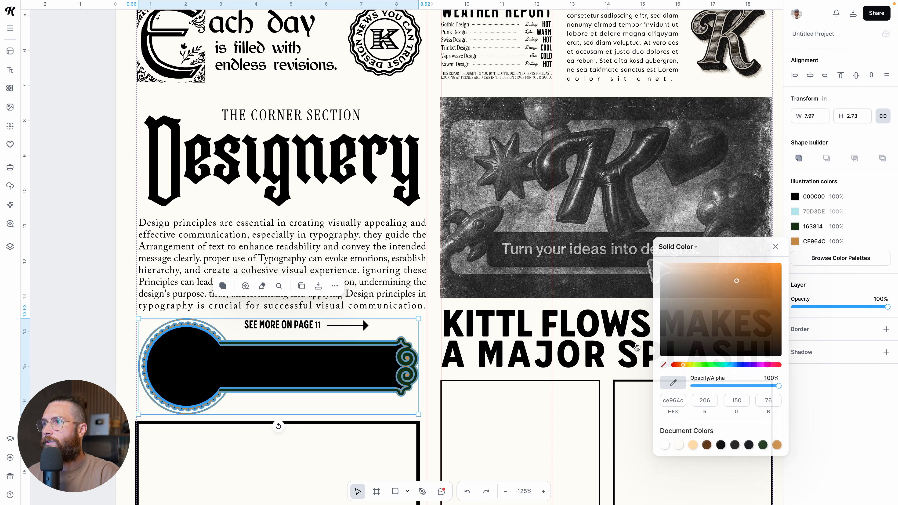
{"action": "left_click", "coordinate": [673, 383]}
{"action": "left_click", "coordinate": [278, 197]}
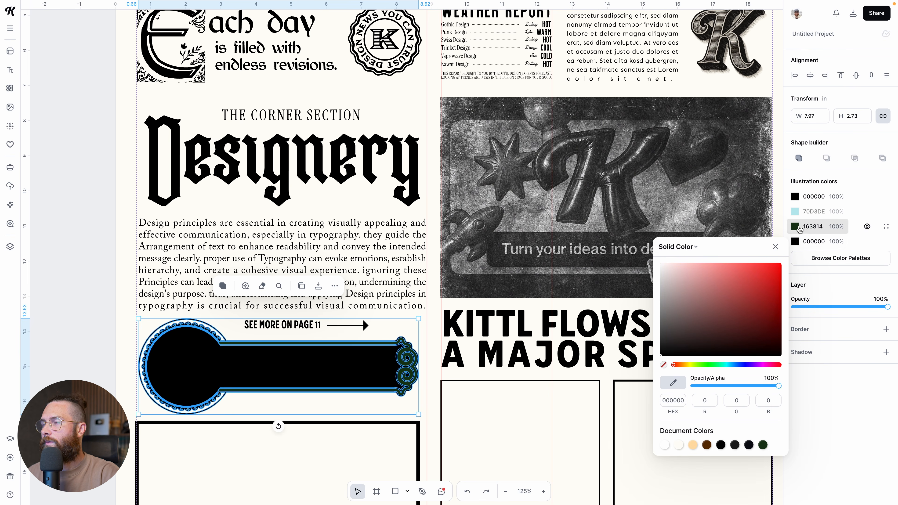
Recolor the panel's dark green 163814 trim to off-white FFFEF8 sampled from the page background.
{"action": "left_click", "coordinate": [795, 226]}
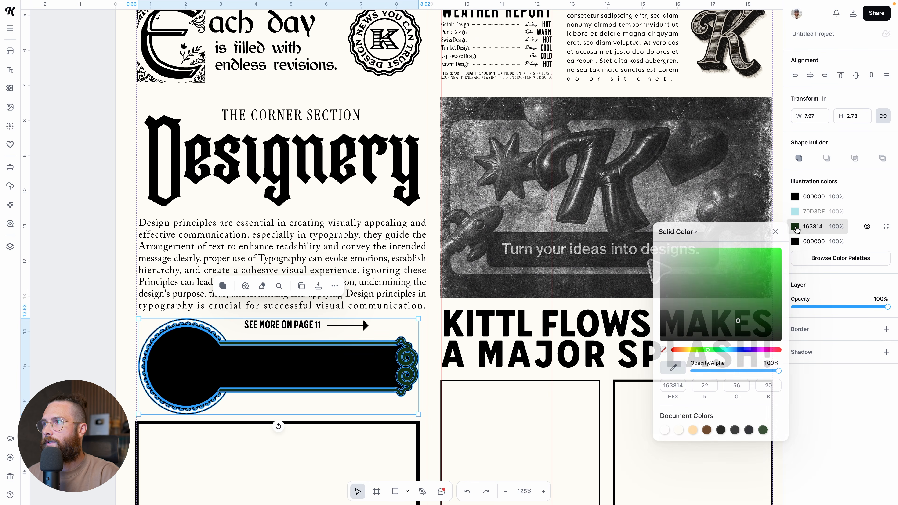
{"action": "left_click", "coordinate": [672, 367]}
{"action": "left_click", "coordinate": [316, 207]}
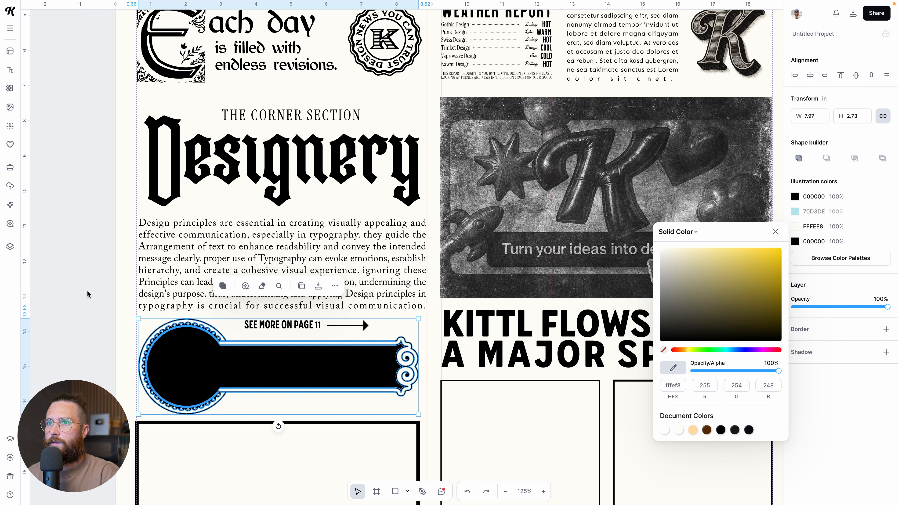
{"action": "key", "text": "Escape"}
Enlarge the black panel to about 8.19 by 2.80 in so it spans the paragraph column.
{"action": "scroll", "coordinate": [290, 372], "scroll_direction": "down", "scroll_amount": 1}
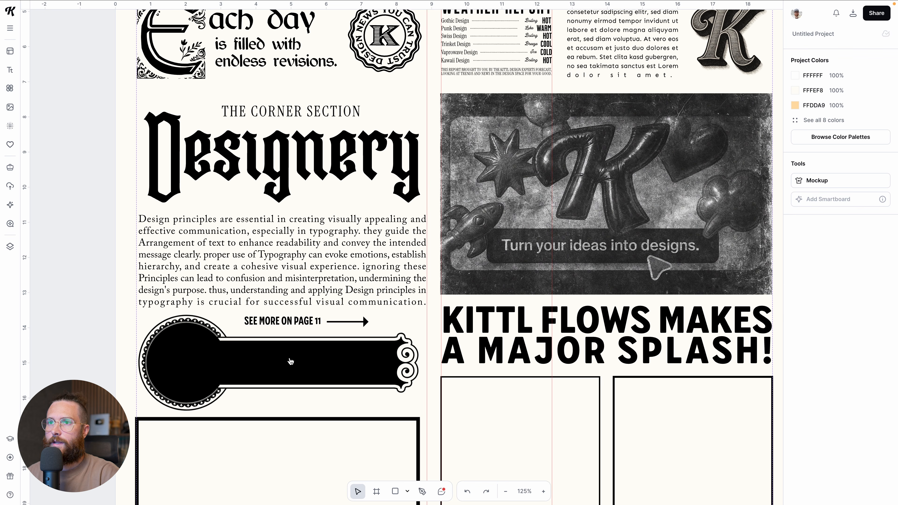
{"action": "scroll", "coordinate": [291, 361], "scroll_direction": "down", "scroll_amount": 1}
{"action": "left_click", "coordinate": [407, 330]}
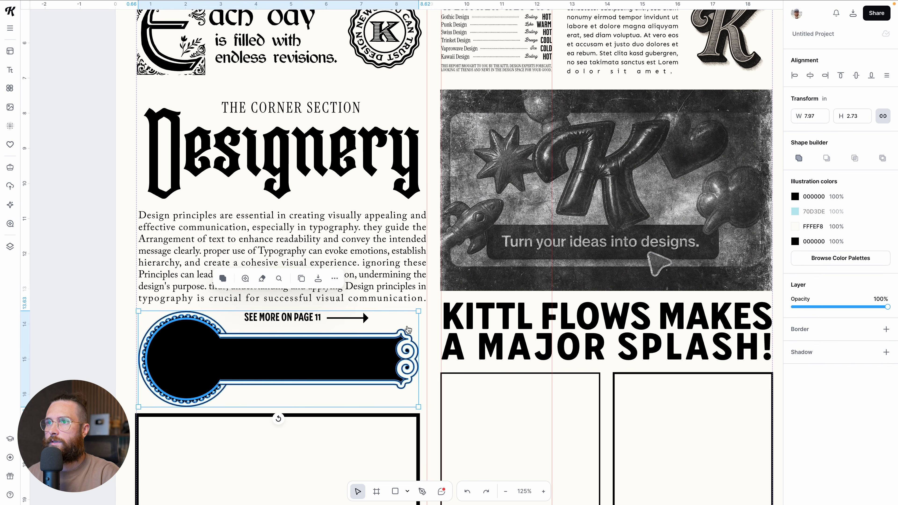
{"action": "left_click_drag", "start_coordinate": [427, 311], "coordinate": [427, 308]}
{"action": "left_click_drag", "start_coordinate": [231, 377], "coordinate": [231, 379]}
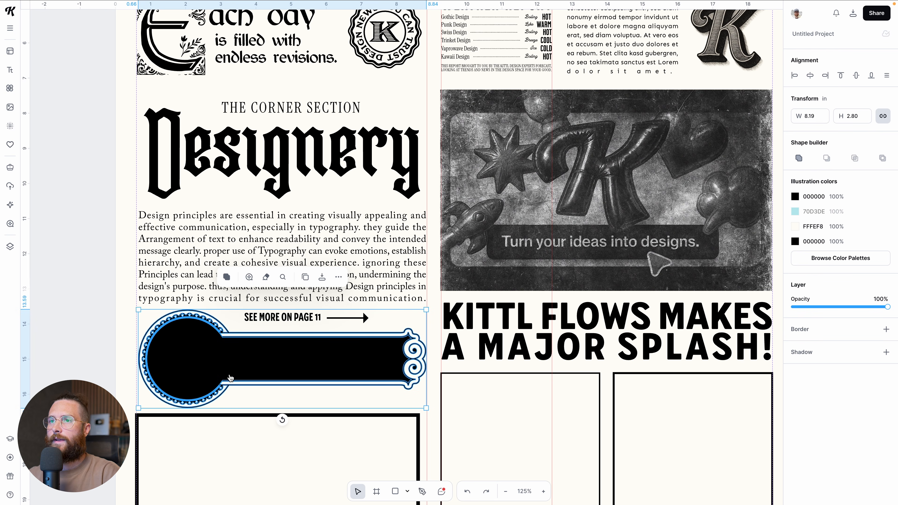
{"action": "left_click", "coordinate": [56, 341]}
Align the SEE MORE ON PAGE 11 text and its arrow on their vertical centers.
{"action": "scroll", "coordinate": [266, 335], "scroll_direction": "down", "scroll_amount": 3}
{"action": "scroll", "coordinate": [266, 336], "scroll_direction": "up", "scroll_amount": 1}
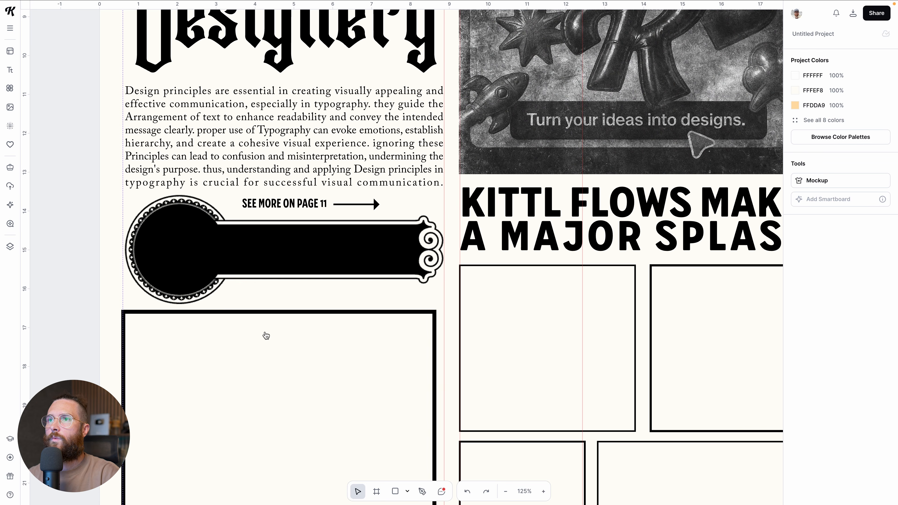
{"action": "left_click", "coordinate": [350, 205]}
{"action": "left_click", "coordinate": [318, 204], "text": "shift"}
{"action": "key", "text": "alt+v"}
{"action": "left_click", "coordinate": [373, 308]}
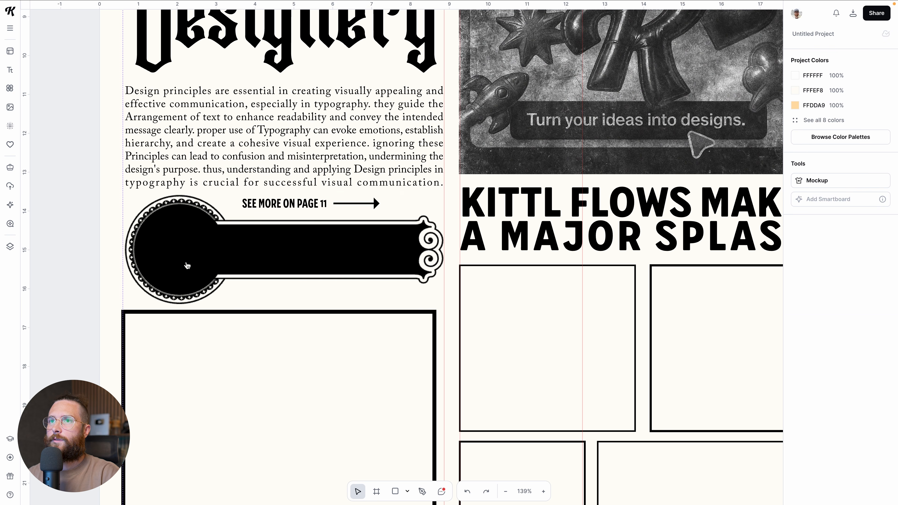
Add a headline text on the black panel and color it off-white FFFEF8 sampled from the page background.
{"action": "scroll", "coordinate": [288, 304], "scroll_direction": "down", "scroll_amount": 4}
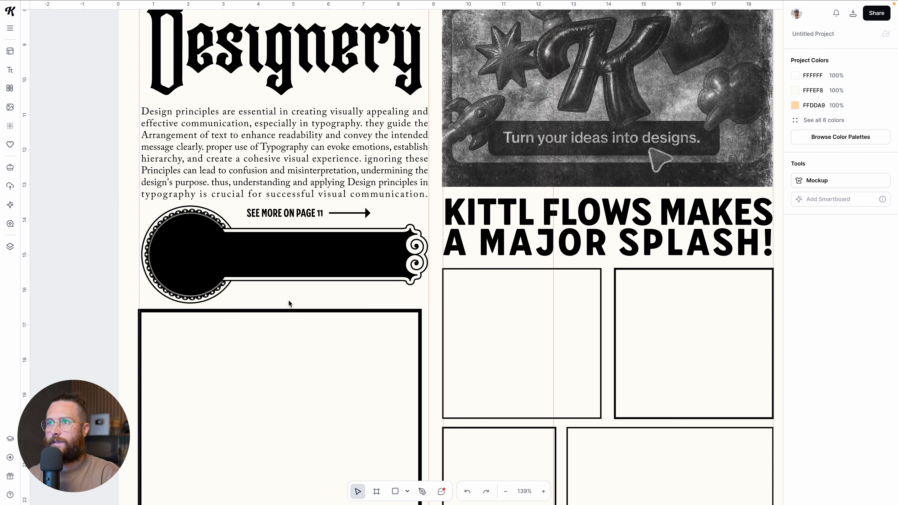
{"action": "key", "text": "t"}
{"action": "left_click", "coordinate": [303, 402]}
{"action": "left_click_drag", "start_coordinate": [344, 325], "coordinate": [280, 271]}
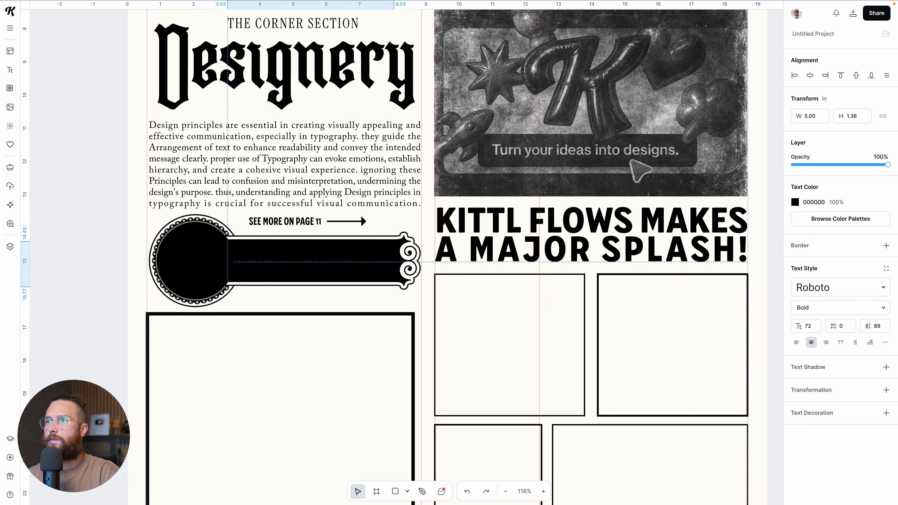
{"action": "left_click", "coordinate": [795, 202]}
{"action": "left_click", "coordinate": [663, 350]}
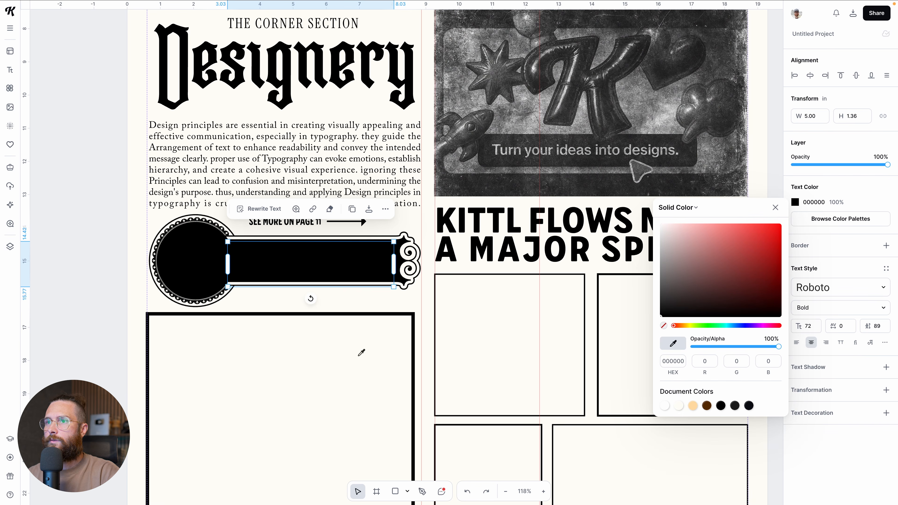
{"action": "left_click", "coordinate": [287, 337]}
{"action": "left_click", "coordinate": [329, 323]}
{"action": "left_click_drag", "start_coordinate": [324, 262], "coordinate": [282, 269]}
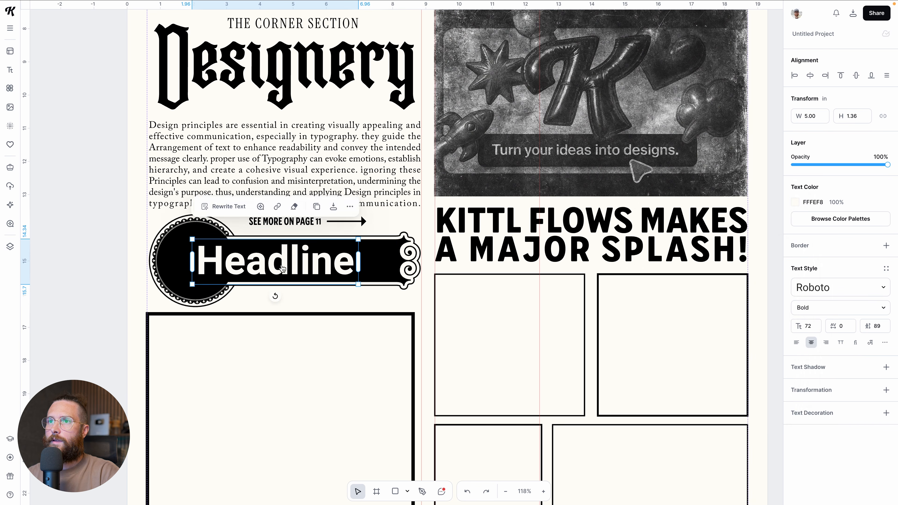
Replace the placeholder headline on the black panel with Smartboards.
{"action": "double_click", "coordinate": [258, 271]}
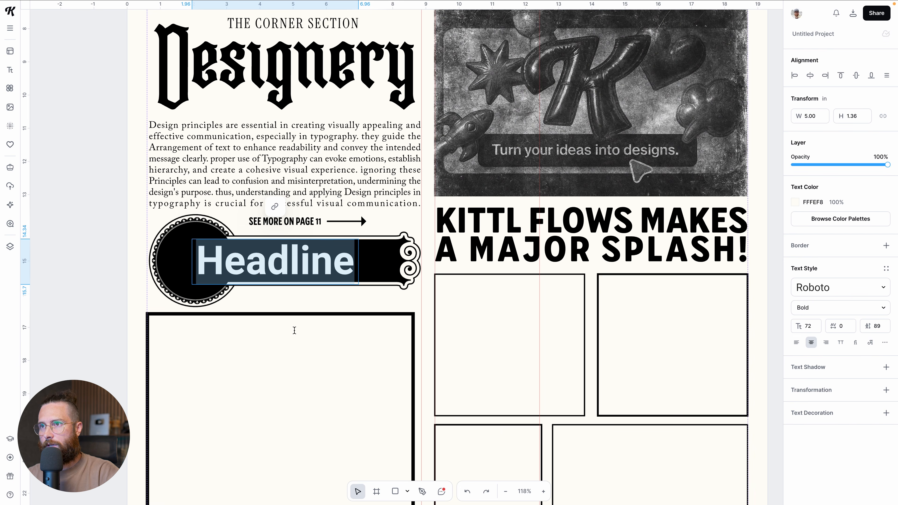
{"action": "type", "text": "Smartboard"}
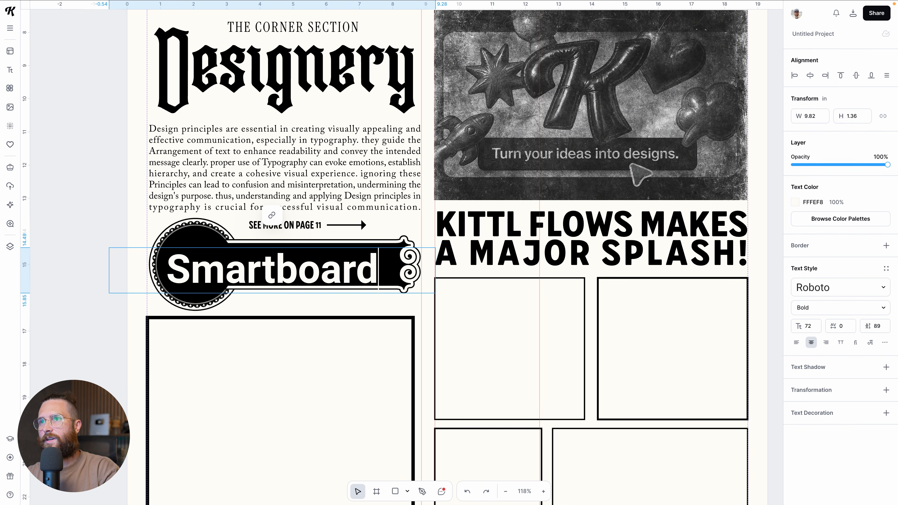
{"action": "type", "text": "s"}
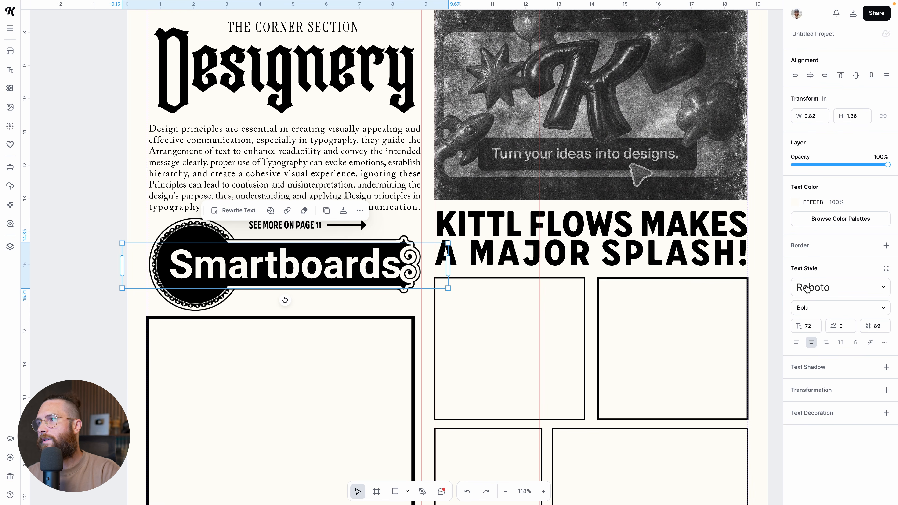
Search the typefaces for vintage and browse them for a font suited to the Smartboards headline.
{"action": "left_click", "coordinate": [816, 289]}
{"action": "left_click", "coordinate": [719, 45]}
{"action": "type", "text": "vintage"}
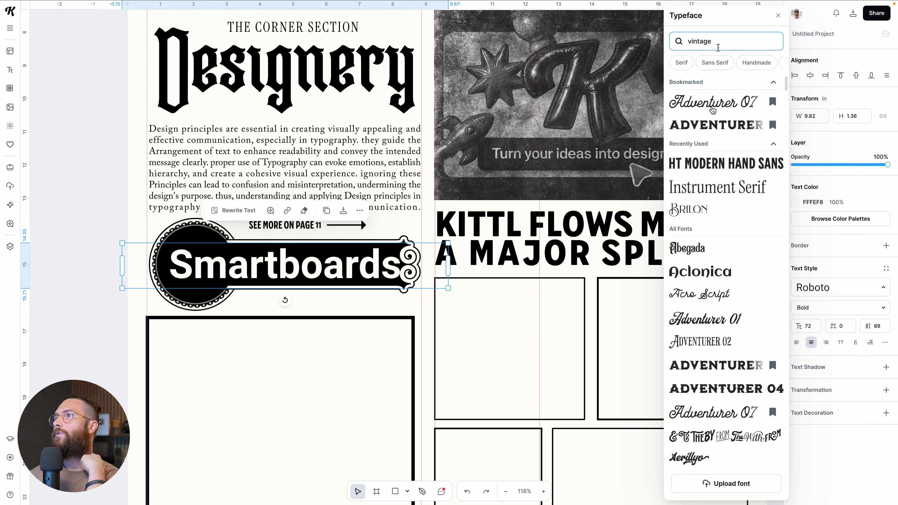
{"action": "scroll", "coordinate": [748, 264], "scroll_direction": "down", "scroll_amount": 6}
{"action": "scroll", "coordinate": [749, 263], "scroll_direction": "down", "scroll_amount": 10}
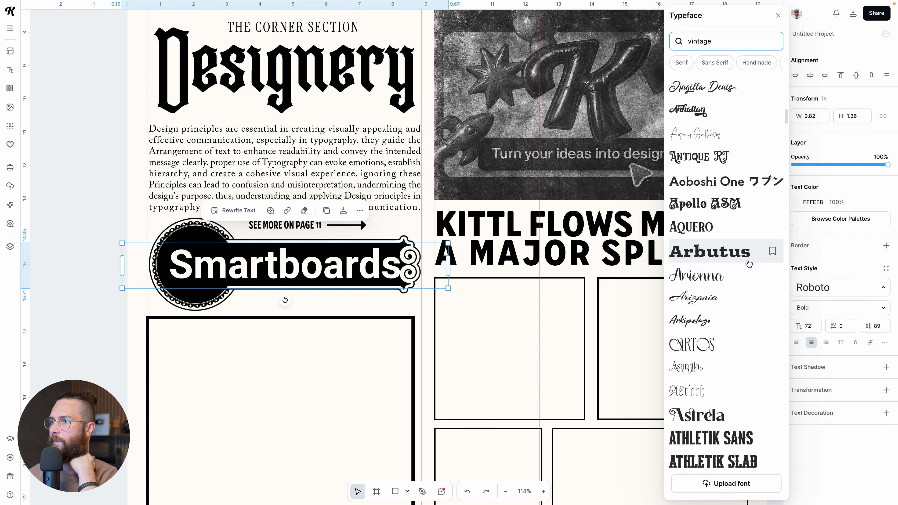
{"action": "scroll", "coordinate": [748, 263], "scroll_direction": "up", "scroll_amount": 15}
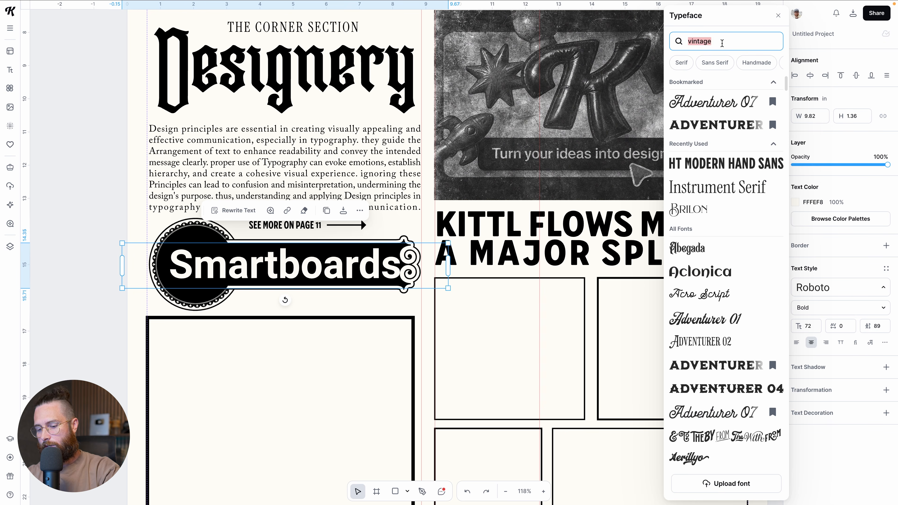
Search the typefaces for heritage and set the Smartboards headline in Blackriver after trying Headstock.
{"action": "type", "text": "heritage"}
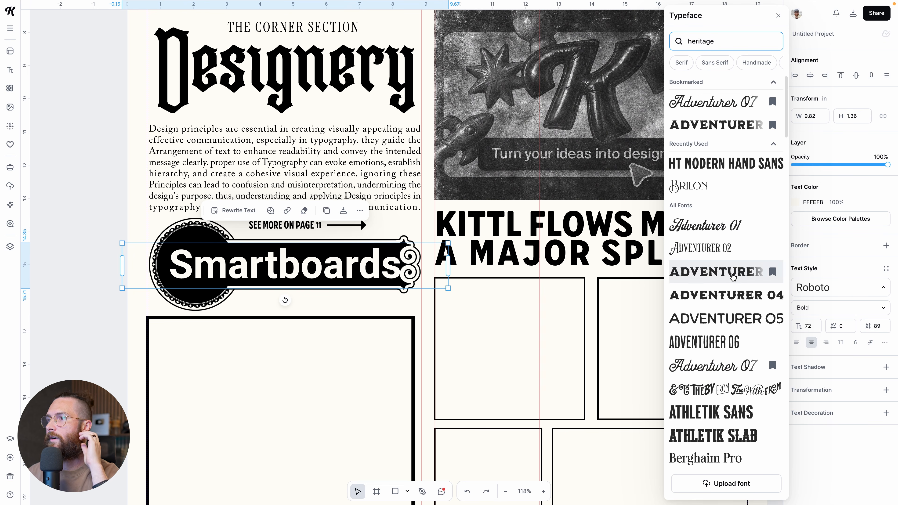
{"action": "scroll", "coordinate": [722, 296], "scroll_direction": "down", "scroll_amount": 8}
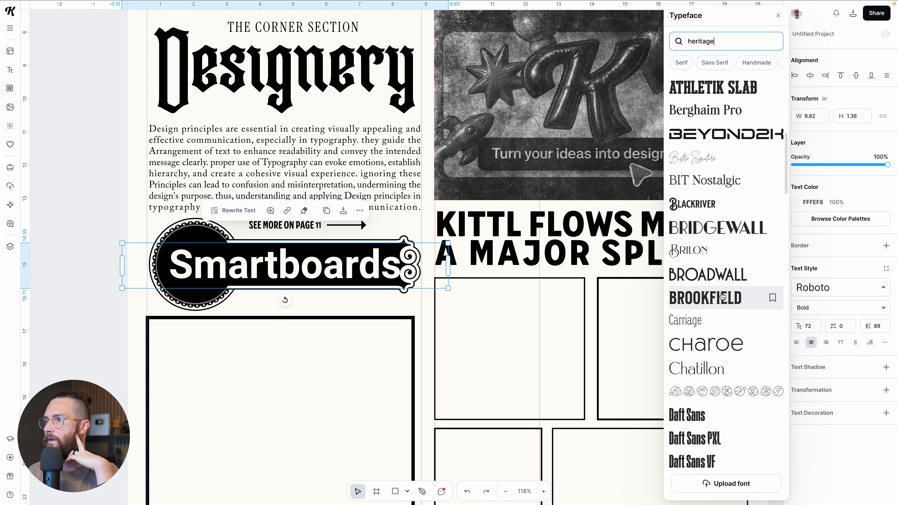
{"action": "scroll", "coordinate": [722, 296], "scroll_direction": "down", "scroll_amount": 5}
{"action": "scroll", "coordinate": [722, 297], "scroll_direction": "down", "scroll_amount": 5}
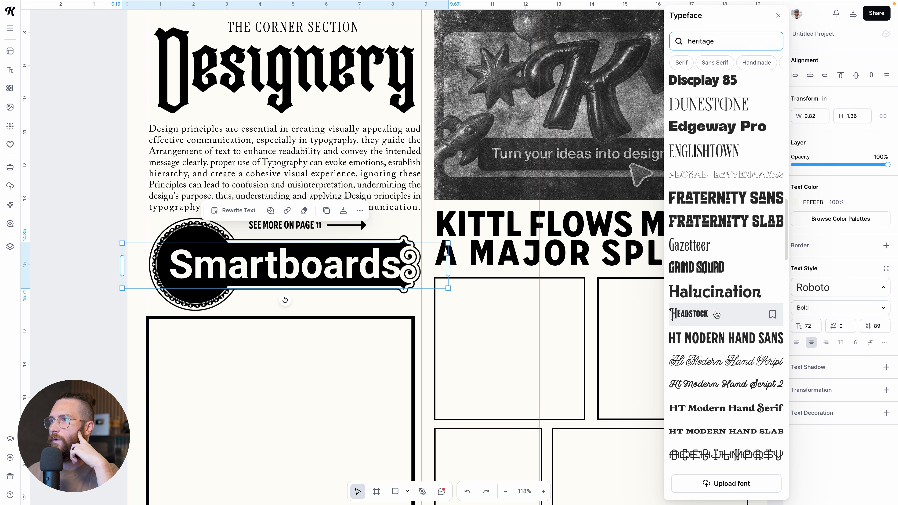
{"action": "left_click", "coordinate": [702, 315]}
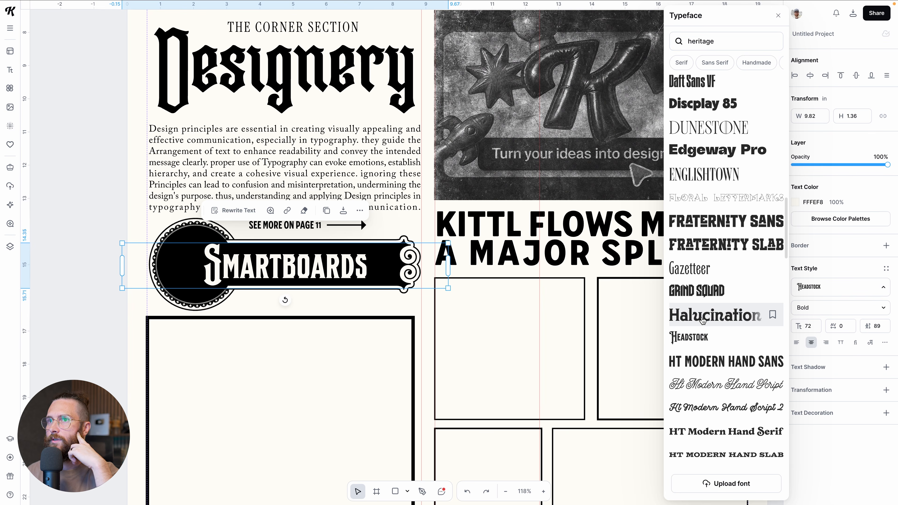
{"action": "scroll", "coordinate": [702, 321], "scroll_direction": "up", "scroll_amount": 5}
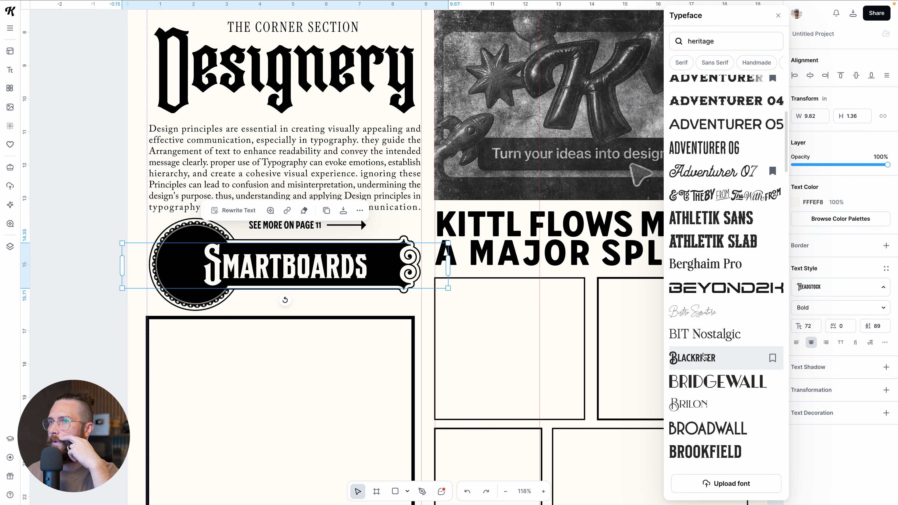
{"action": "left_click", "coordinate": [703, 357]}
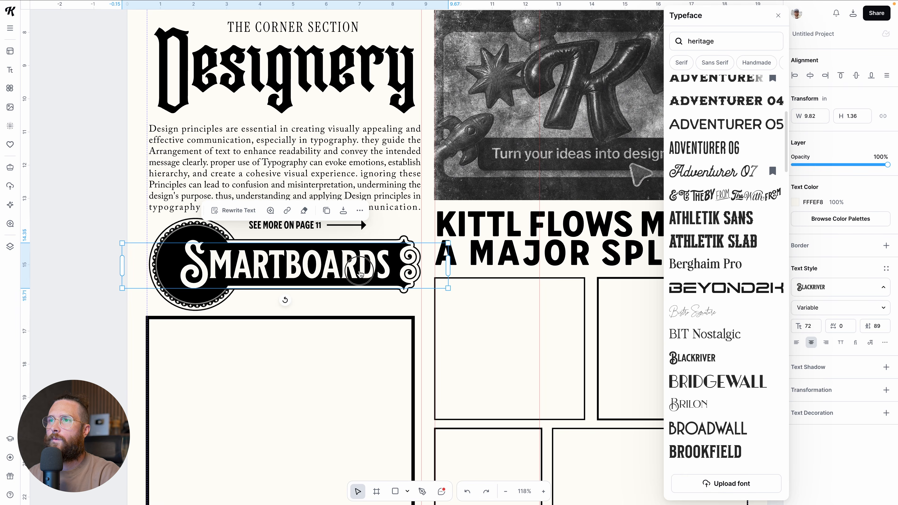
{"action": "double_click", "coordinate": [358, 273]}
{"action": "key", "text": "Escape"}
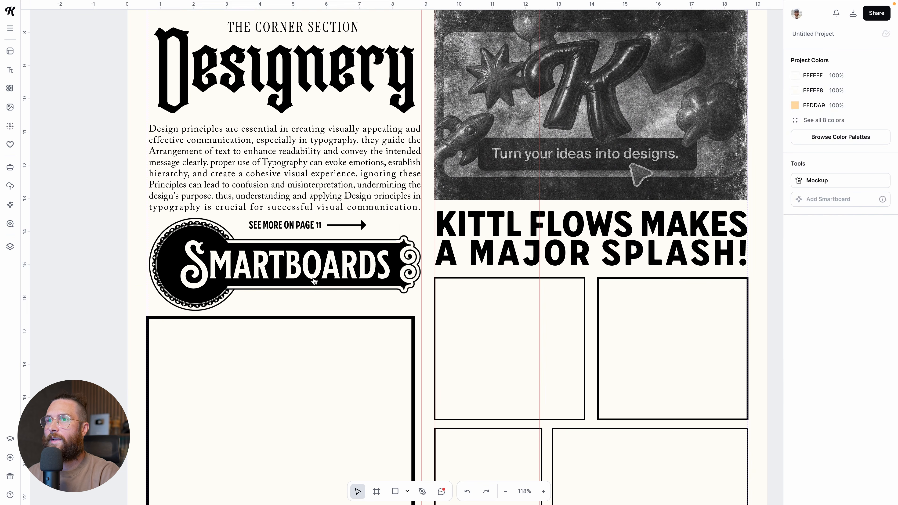
Try the variable font width setting on the Smartboards headline.
{"action": "left_click", "coordinate": [847, 311]}
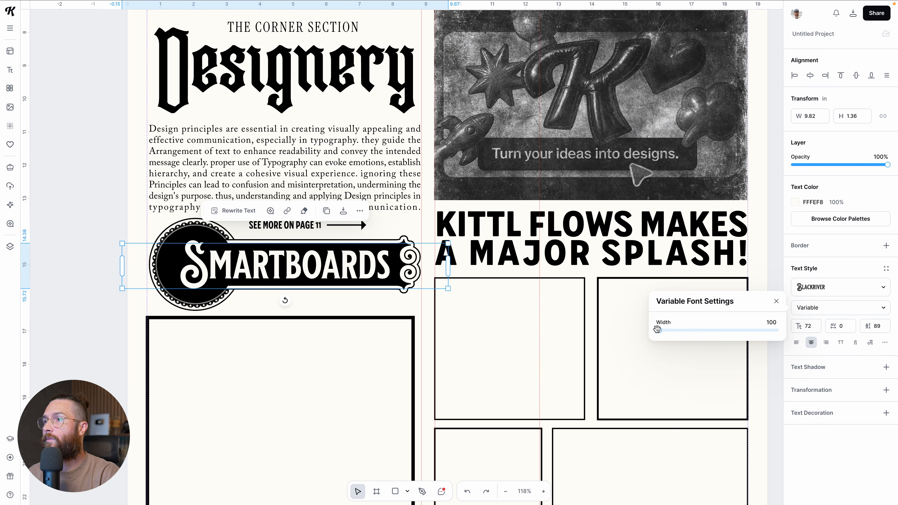
{"action": "mouse_move", "coordinate": [658, 330]}
{"action": "left_mouse_down"}
{"action": "mouse_move", "coordinate": [671, 330]}
{"action": "mouse_move", "coordinate": [656, 330]}
{"action": "left_mouse_up"}
{"action": "left_click", "coordinate": [311, 290]}
Delete the initial S from the Smartboards headline, leaving MARTBOARDS.
{"action": "left_click", "coordinate": [204, 263]}
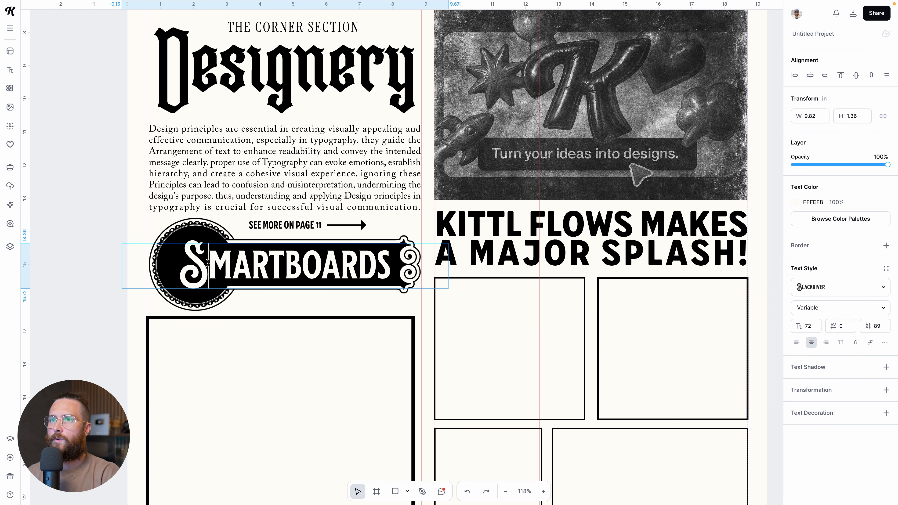
{"action": "key", "text": "BackSpace"}
{"action": "key", "text": "Escape"}
Right-align the MARTBOARDS text and resize it to font size 66, about 5.57 by 1.24 in, inside the panel's bar.
{"action": "left_click", "coordinate": [827, 343]}
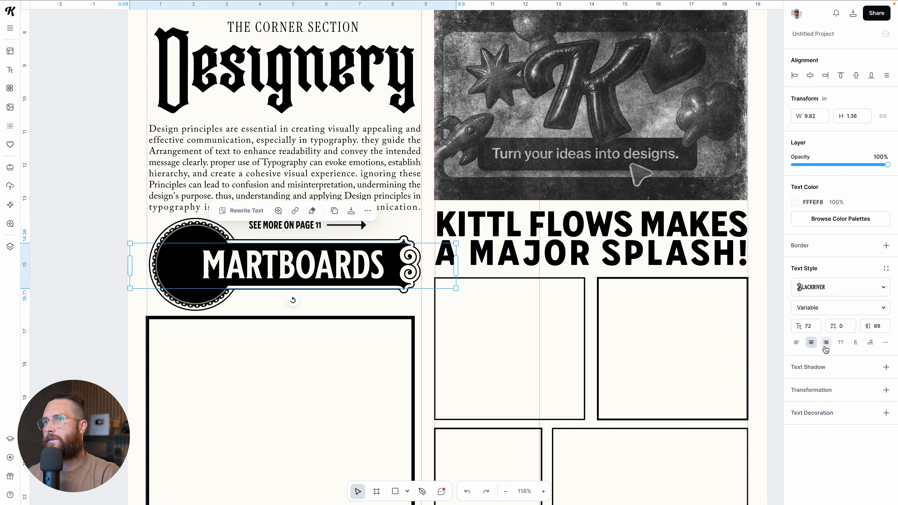
{"action": "left_click_drag", "start_coordinate": [351, 263], "coordinate": [288, 263]}
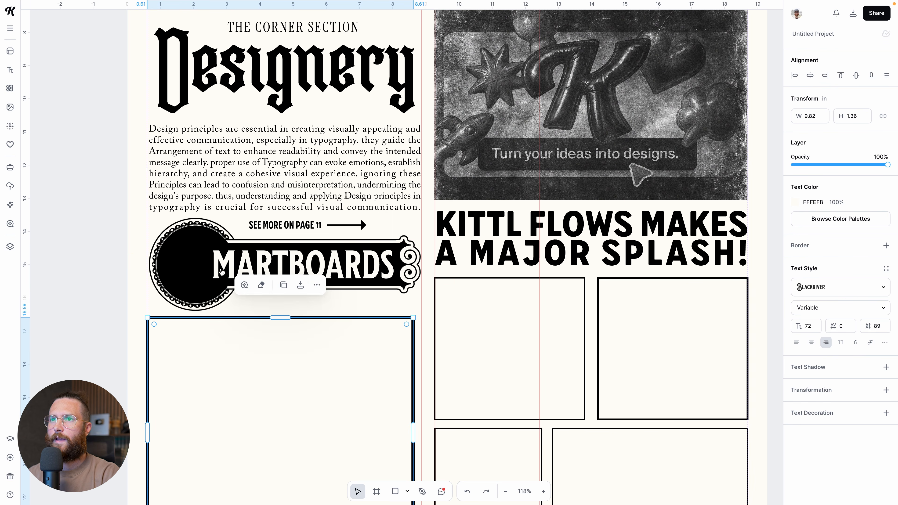
{"action": "left_click_drag", "start_coordinate": [77, 268], "coordinate": [210, 247]}
Duplicate the MARTBOARDS text up over the panel's round end and change the copy to a single S.
{"action": "left_click_drag", "start_coordinate": [313, 273], "coordinate": [214, 243]}
{"action": "double_click", "coordinate": [214, 242]}
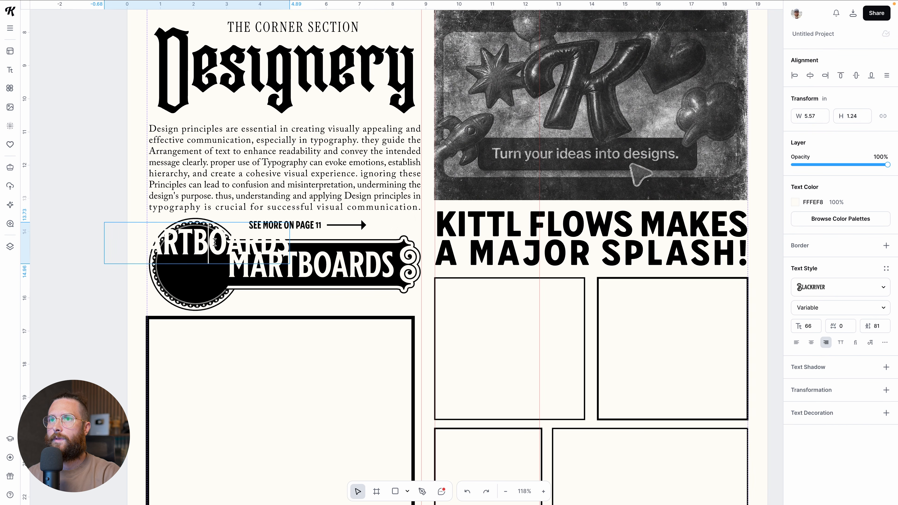
{"action": "key", "text": "ctrl+a"}
{"action": "type", "text": "S"}
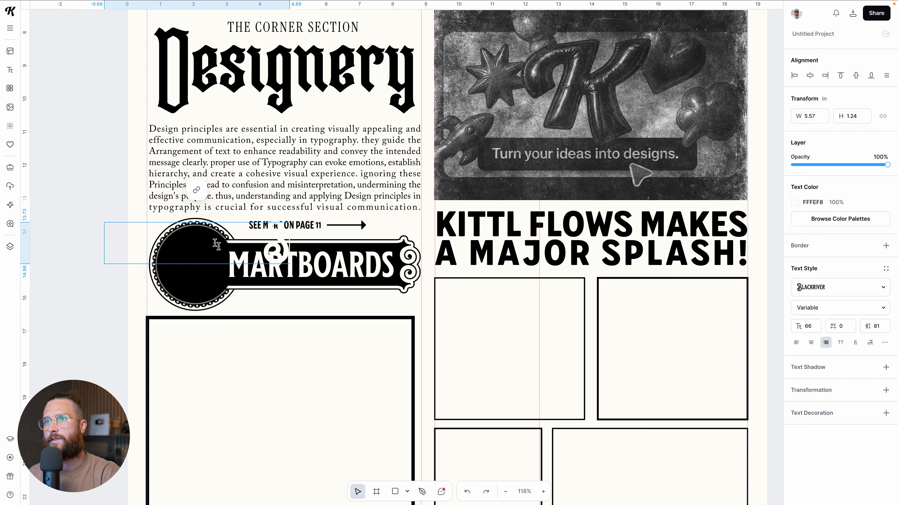
Center-align the S, narrow its text box and enlarge it to font size 99 inside the panel's circle.
{"action": "left_click", "coordinate": [295, 308]}
{"action": "left_click", "coordinate": [279, 258]}
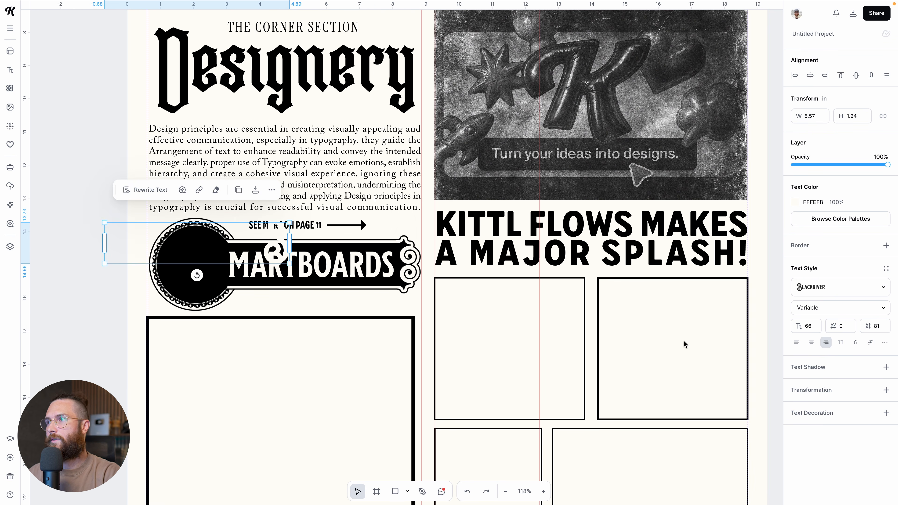
{"action": "left_click", "coordinate": [811, 342]}
{"action": "left_click_drag", "start_coordinate": [290, 243], "coordinate": [217, 242]}
{"action": "left_click_drag", "start_coordinate": [206, 243], "coordinate": [234, 239]}
{"action": "left_click", "coordinate": [222, 326]}
{"action": "left_click", "coordinate": [198, 267]}
{"action": "left_click_drag", "start_coordinate": [206, 270], "coordinate": [207, 269]}
{"action": "left_click", "coordinate": [244, 327]}
Widen the MARTBOARDS lettering with the variable font width so it reaches closer to the large S.
{"action": "left_click", "coordinate": [276, 269]}
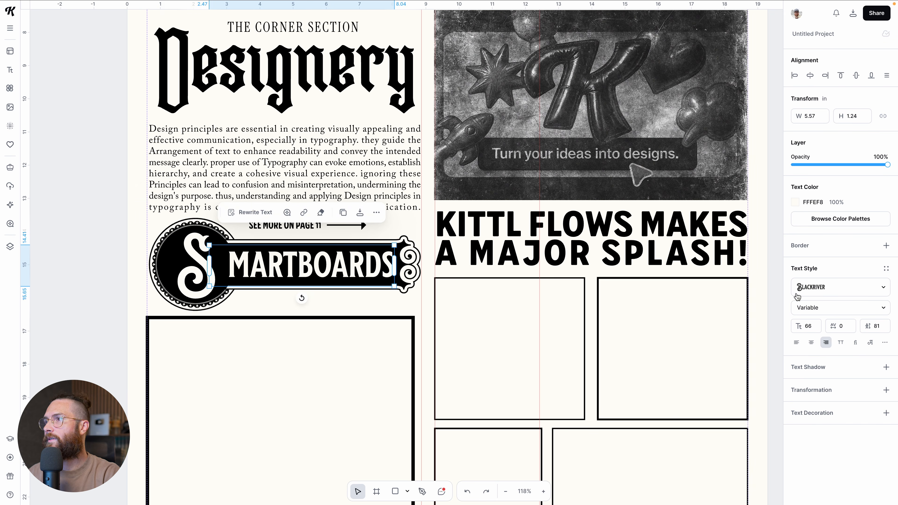
{"action": "left_click", "coordinate": [815, 308]}
{"action": "left_click_drag", "start_coordinate": [662, 331], "coordinate": [670, 330]}
{"action": "left_click", "coordinate": [285, 305]}
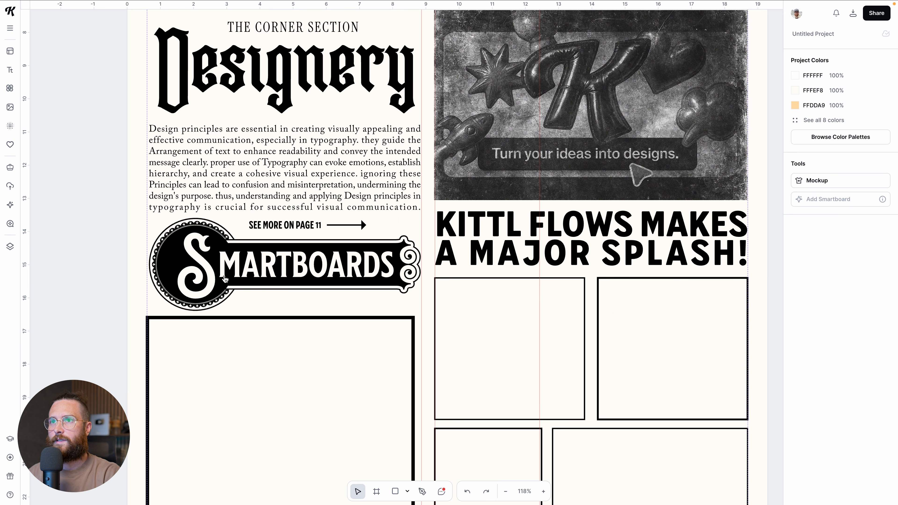
Nudge the large S slightly up and left to balance it within the panel's circle.
{"action": "left_click", "coordinate": [263, 269]}
{"action": "left_click", "coordinate": [298, 295]}
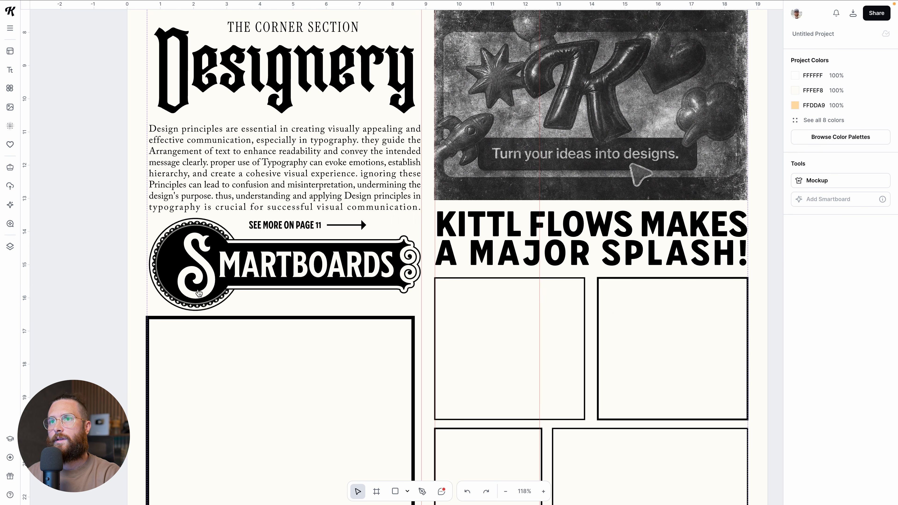
{"action": "left_click_drag", "start_coordinate": [210, 285], "coordinate": [208, 282]}
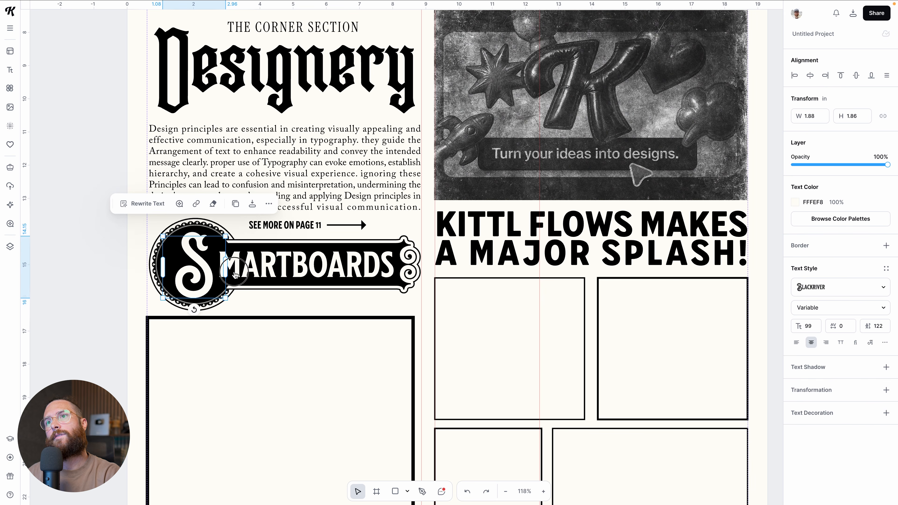
Apply the two-color shadow style to the large S in the panel's circle.
{"action": "left_click", "coordinate": [234, 272]}
{"action": "left_click", "coordinate": [839, 309]}
{"action": "left_click_drag", "start_coordinate": [672, 331], "coordinate": [673, 331]}
{"action": "left_click", "coordinate": [198, 276]}
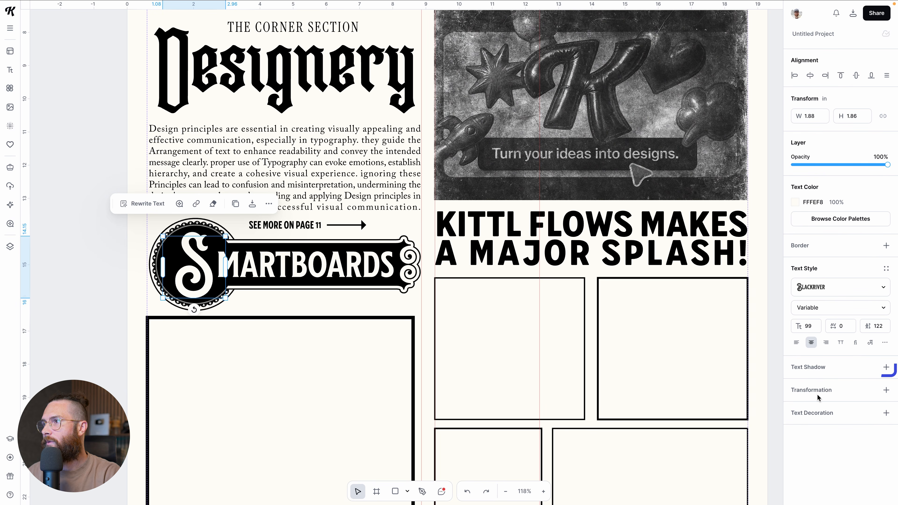
{"action": "left_click", "coordinate": [886, 367]}
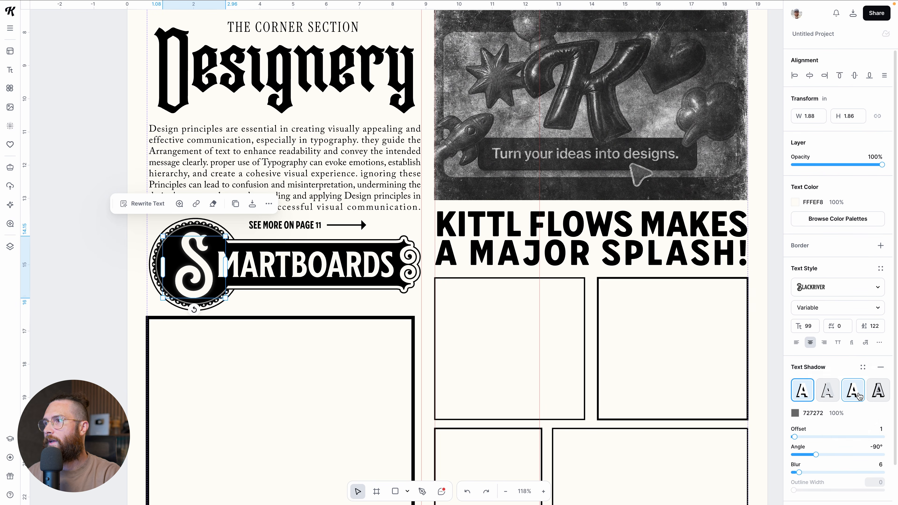
{"action": "left_click", "coordinate": [871, 394]}
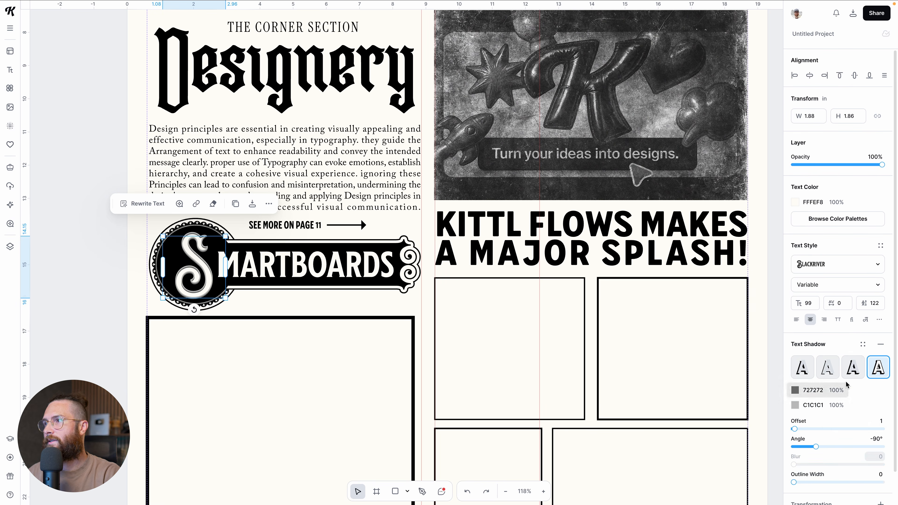
{"action": "scroll", "coordinate": [850, 374], "scroll_direction": "down", "scroll_amount": 2}
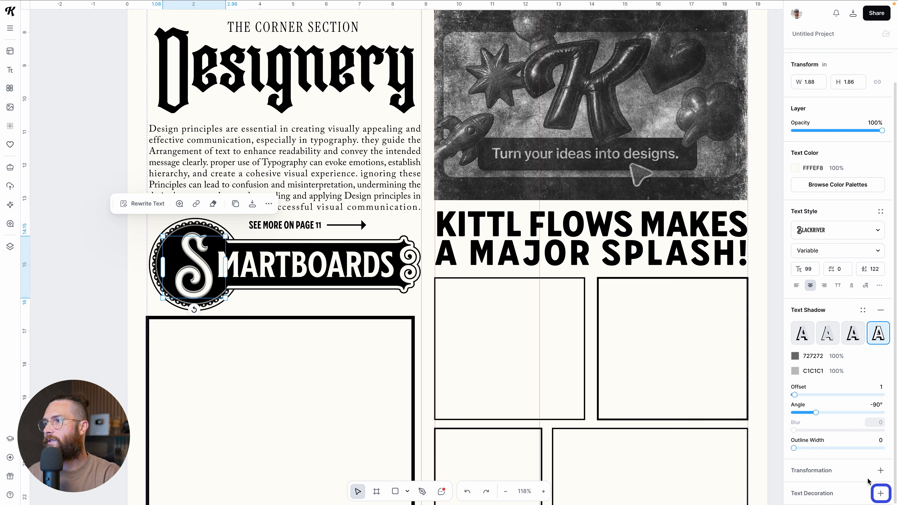
Add a text decoration to the large S, using the diagonal line pattern.
{"action": "left_click", "coordinate": [880, 493]}
{"action": "scroll", "coordinate": [842, 382], "scroll_direction": "down", "scroll_amount": 3}
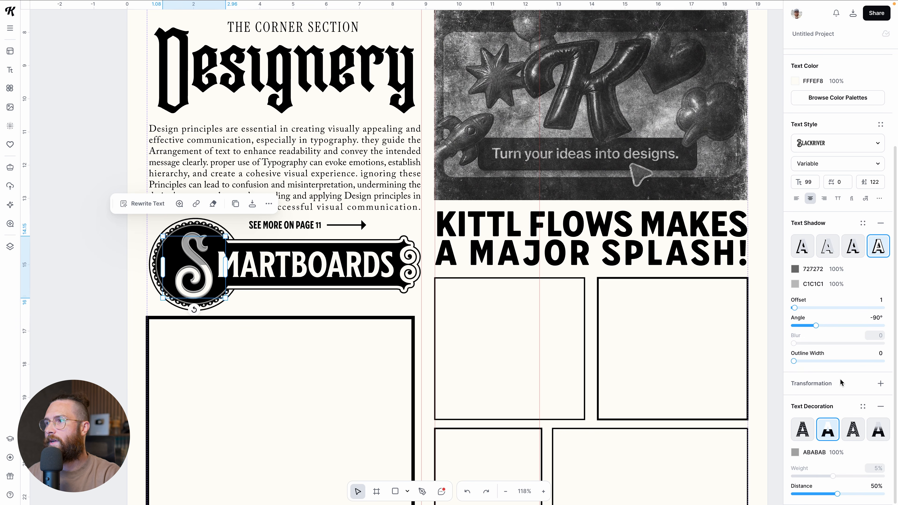
{"action": "left_click", "coordinate": [852, 434]}
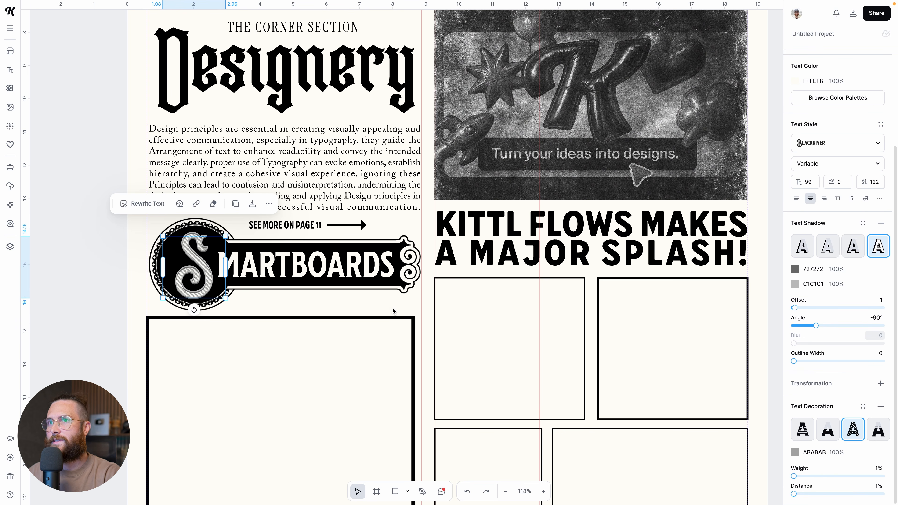
Give the MARTBOARDS lettering the same two-color shadow and diagonal line decoration as the large S.
{"action": "left_click", "coordinate": [307, 286]}
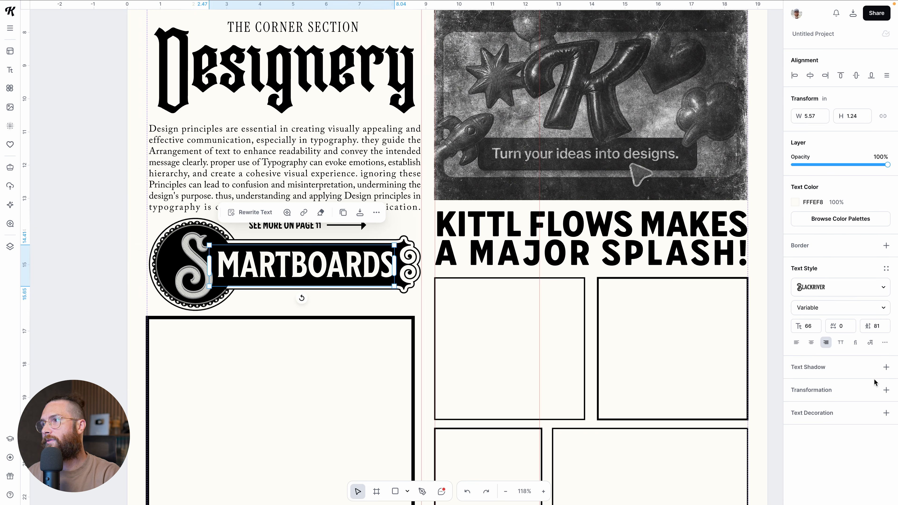
{"action": "left_click", "coordinate": [881, 367]}
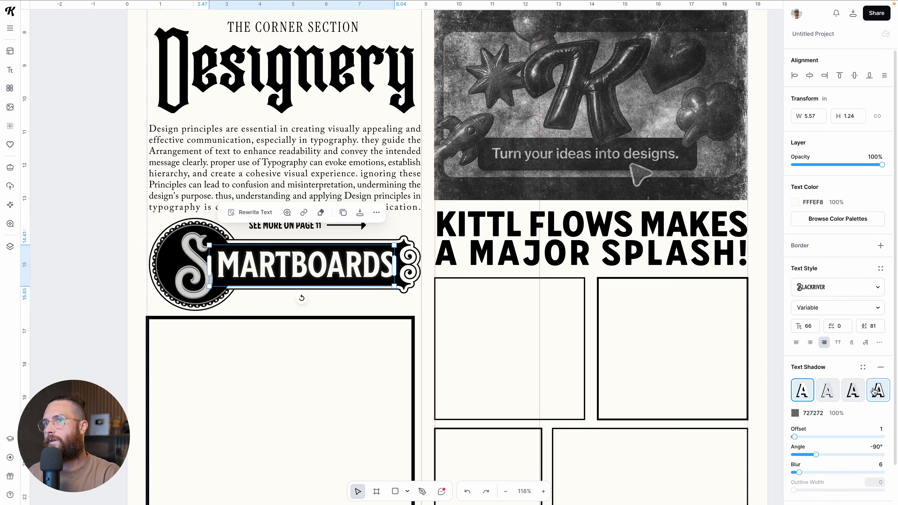
{"action": "left_click", "coordinate": [879, 390]}
{"action": "scroll", "coordinate": [871, 412], "scroll_direction": "down", "scroll_amount": 1}
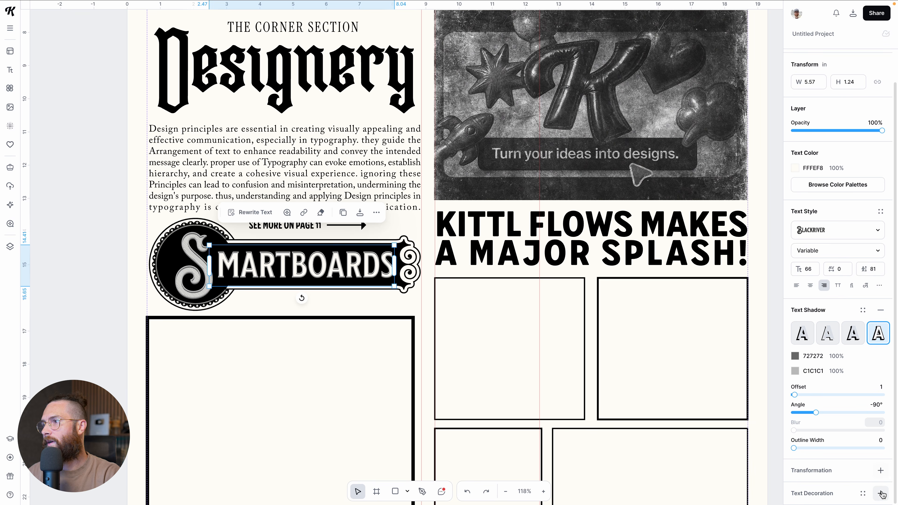
{"action": "left_click", "coordinate": [881, 491]}
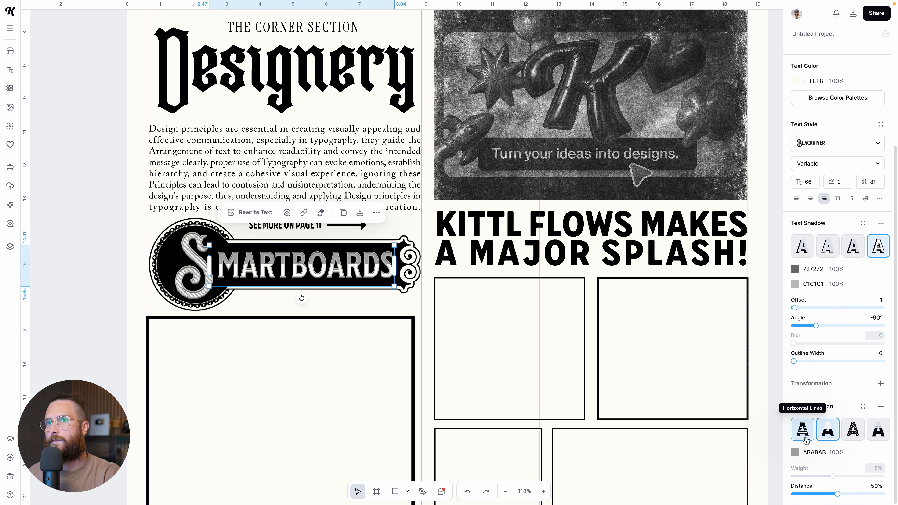
{"action": "left_click", "coordinate": [852, 432]}
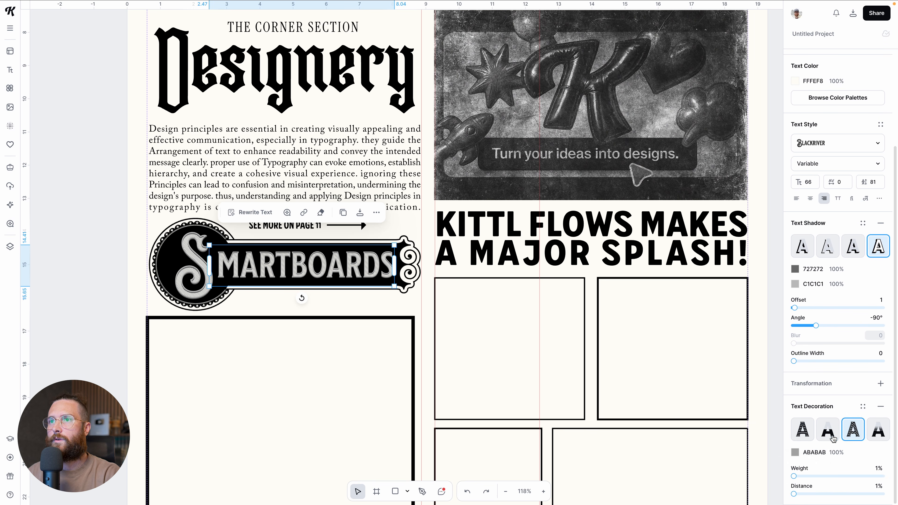
{"action": "left_click", "coordinate": [349, 307]}
Set the distance of the MARTBOARDS lettering's line decoration to 2%.
{"action": "scroll", "coordinate": [304, 274], "scroll_direction": "up", "scroll_amount": 5}
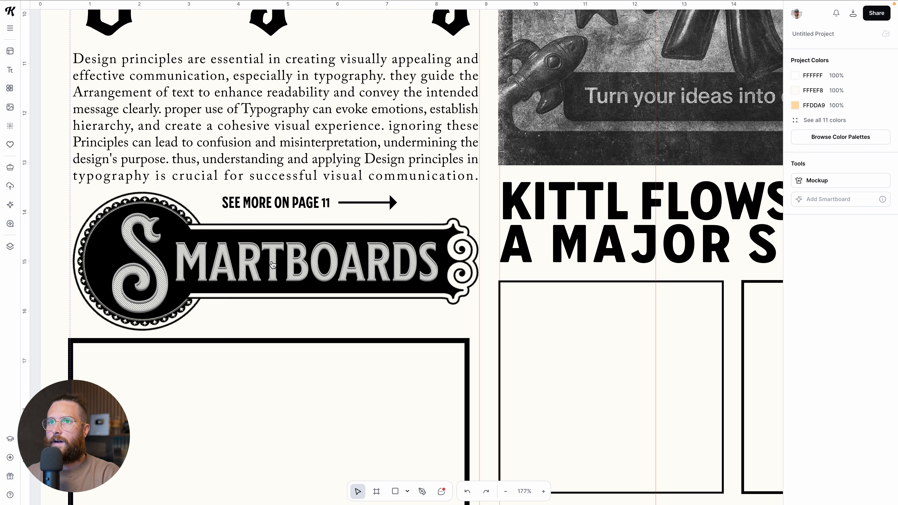
{"action": "scroll", "coordinate": [272, 265], "scroll_direction": "up", "scroll_amount": 2}
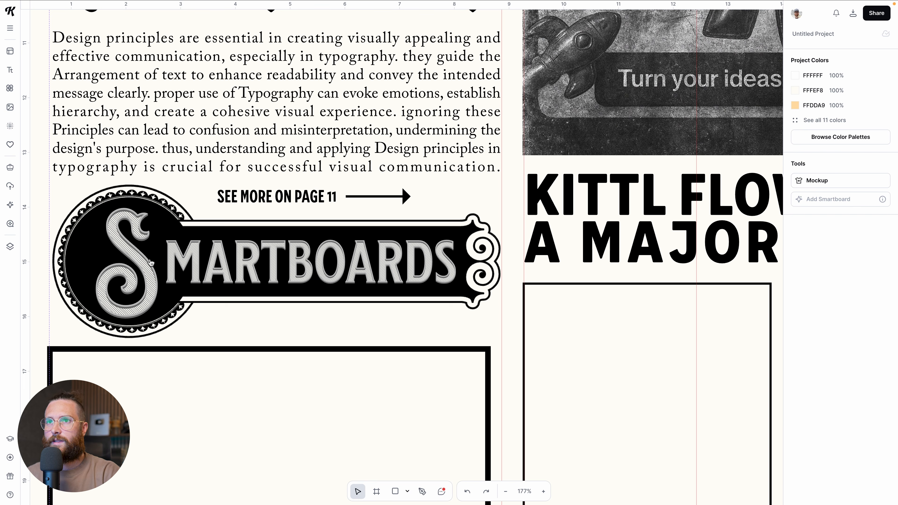
{"action": "left_click", "coordinate": [182, 264]}
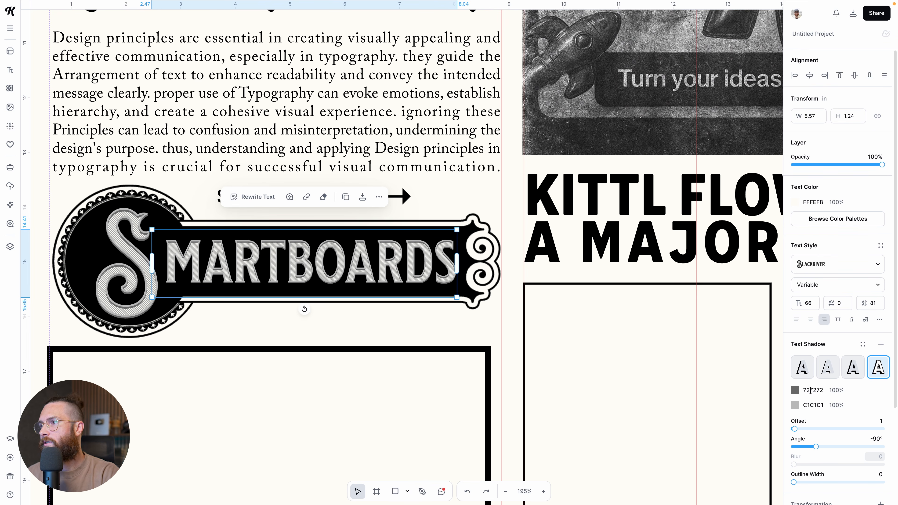
{"action": "scroll", "coordinate": [810, 390], "scroll_direction": "down", "scroll_amount": 5}
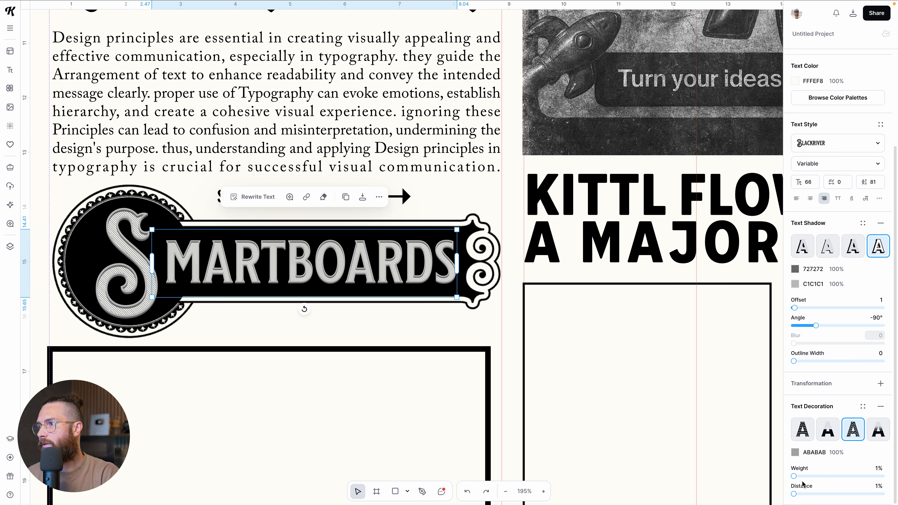
{"action": "left_click_drag", "start_coordinate": [795, 493], "coordinate": [797, 493]}
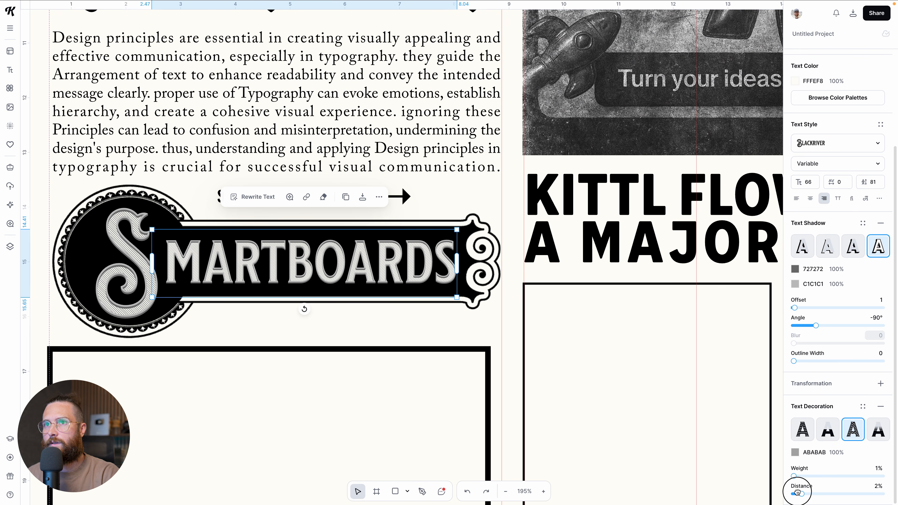
{"action": "left_click", "coordinate": [261, 315]}
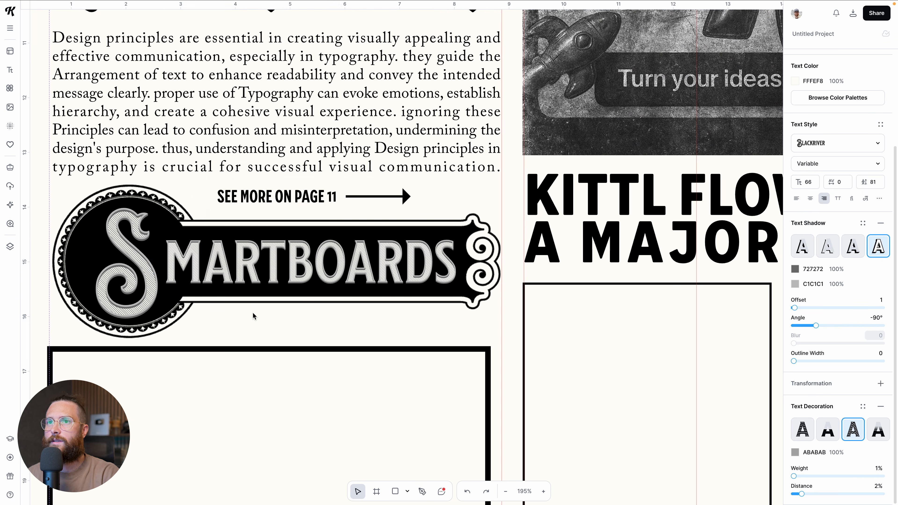
{"action": "left_click", "coordinate": [250, 274]}
{"action": "left_click", "coordinate": [250, 321]}
Add a text in the empty frame below the panel reading "Find out how you can work smarter".
{"action": "scroll", "coordinate": [279, 317], "scroll_direction": "down", "scroll_amount": 5}
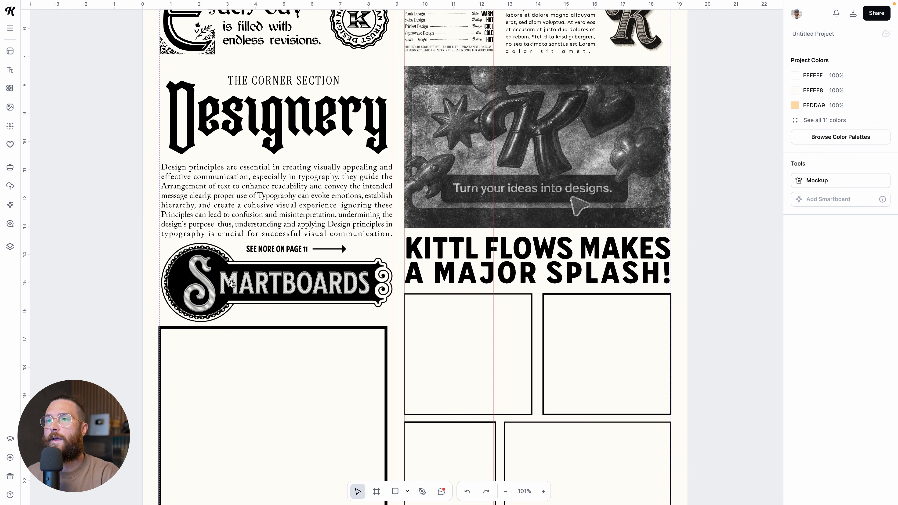
{"action": "scroll", "coordinate": [363, 324], "scroll_direction": "down", "scroll_amount": 4}
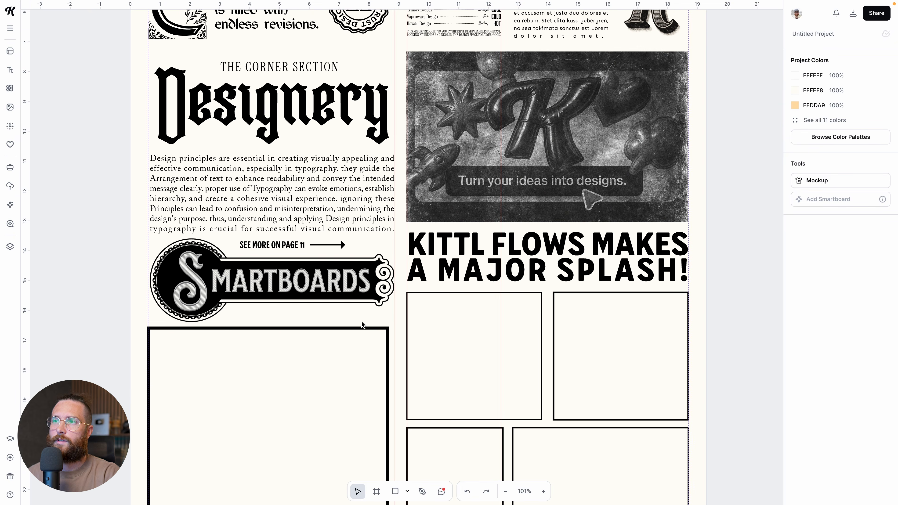
{"action": "scroll", "coordinate": [290, 317], "scroll_direction": "up", "scroll_amount": 4}
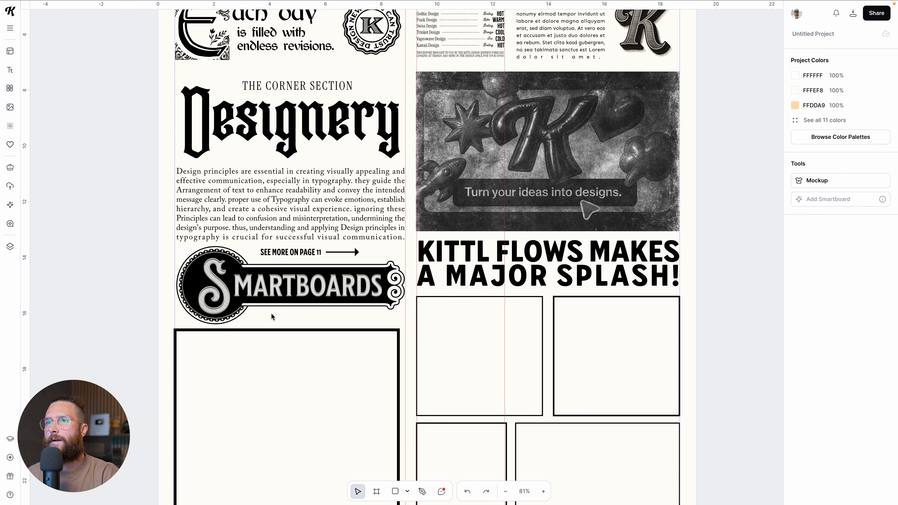
{"action": "left_click_drag", "start_coordinate": [265, 312], "coordinate": [377, 321]}
{"action": "left_click", "coordinate": [357, 320]}
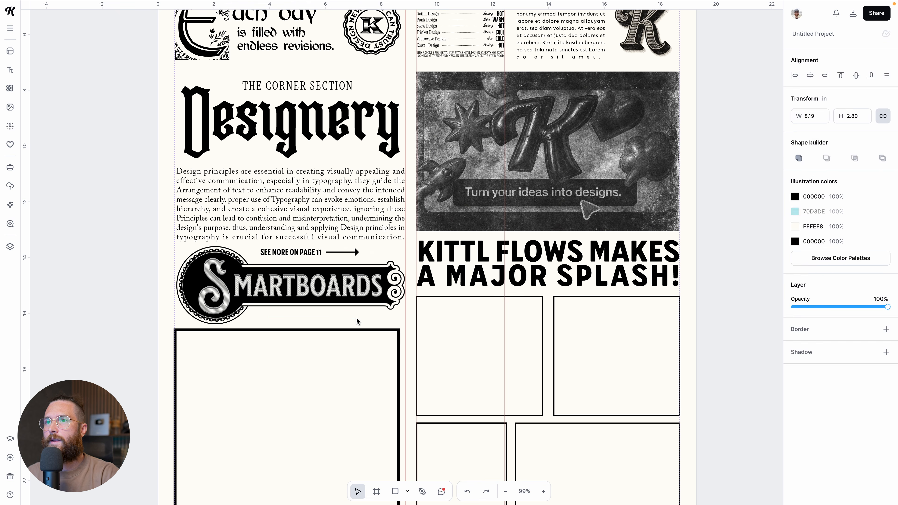
{"action": "key", "text": "t"}
{"action": "left_click", "coordinate": [335, 346]}
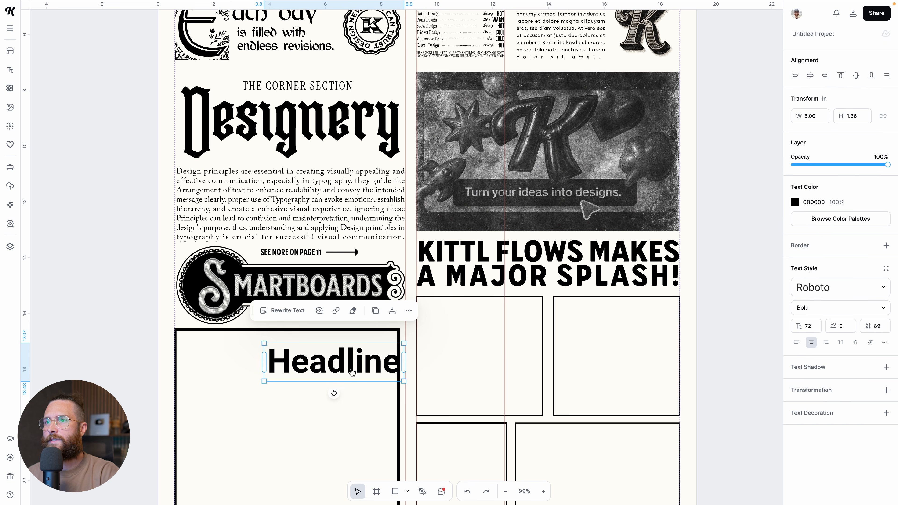
{"action": "left_click_drag", "start_coordinate": [352, 368], "coordinate": [321, 364]}
{"action": "double_click", "coordinate": [322, 362]}
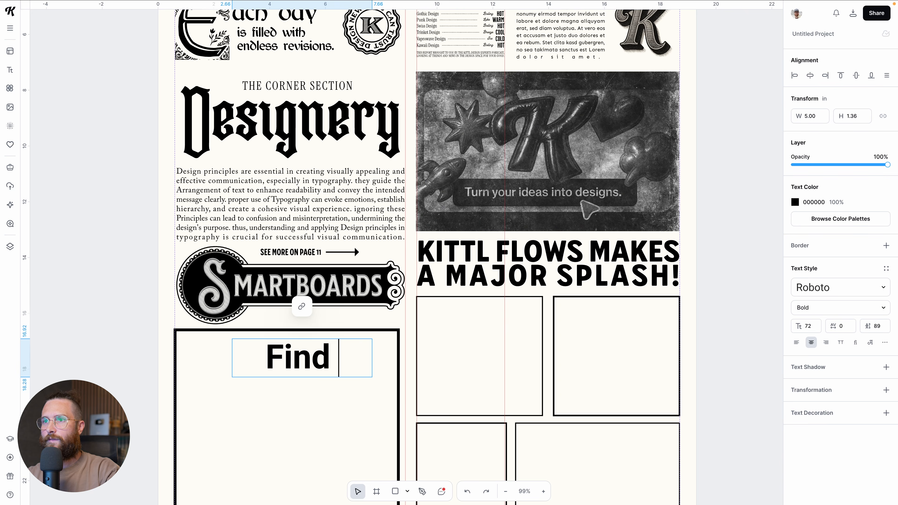
{"action": "type", "text": "out how you can work smarter"}
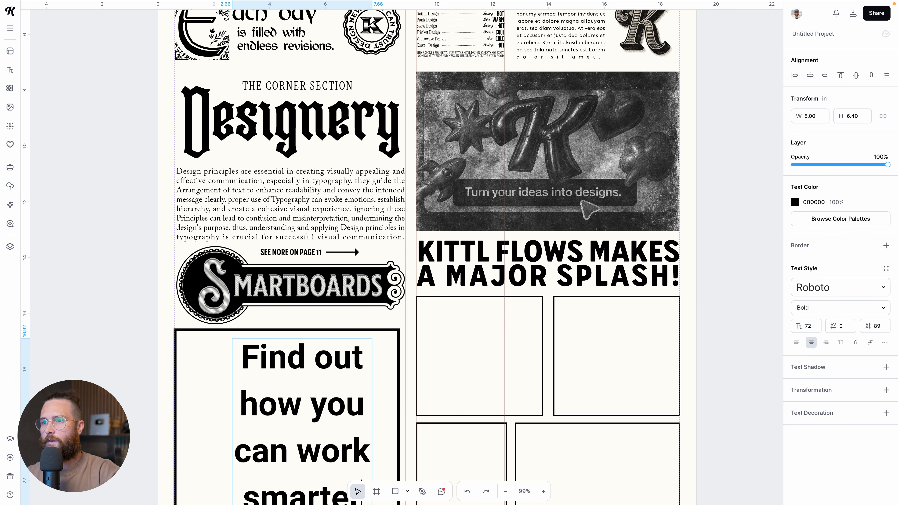
Shrink the new tagline to font size 25 and widen its box so it fits on one line.
{"action": "key", "text": "Escape"}
{"action": "left_click_drag", "start_coordinate": [362, 333], "coordinate": [346, 354]}
{"action": "left_click_drag", "start_coordinate": [355, 428], "coordinate": [407, 378]}
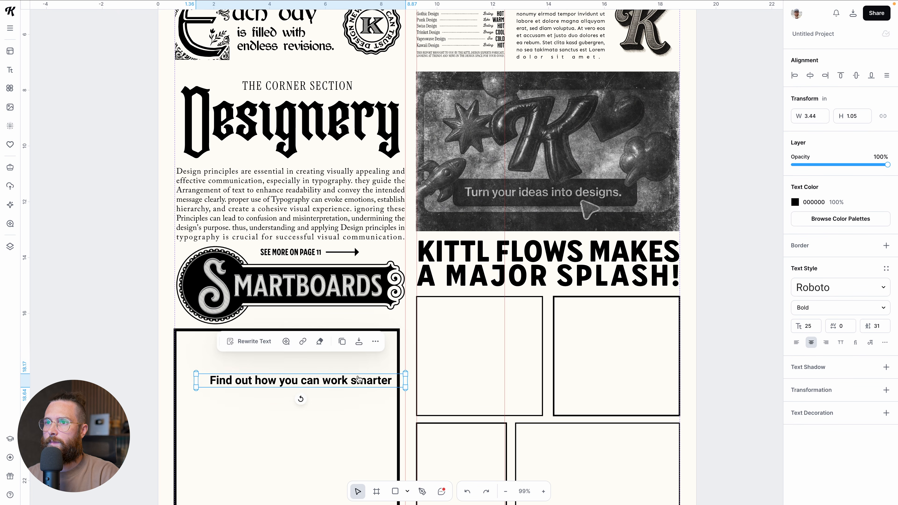
Reword the tagline as "Find out how to work smarter" and move it up under the SMARTBOARDS panel.
{"action": "double_click", "coordinate": [339, 380]}
{"action": "left_click", "coordinate": [282, 380]}
{"action": "left_click_drag", "start_coordinate": [283, 380], "coordinate": [349, 315]}
{"action": "type", "text": "to"}
{"action": "left_click", "coordinate": [333, 399]}
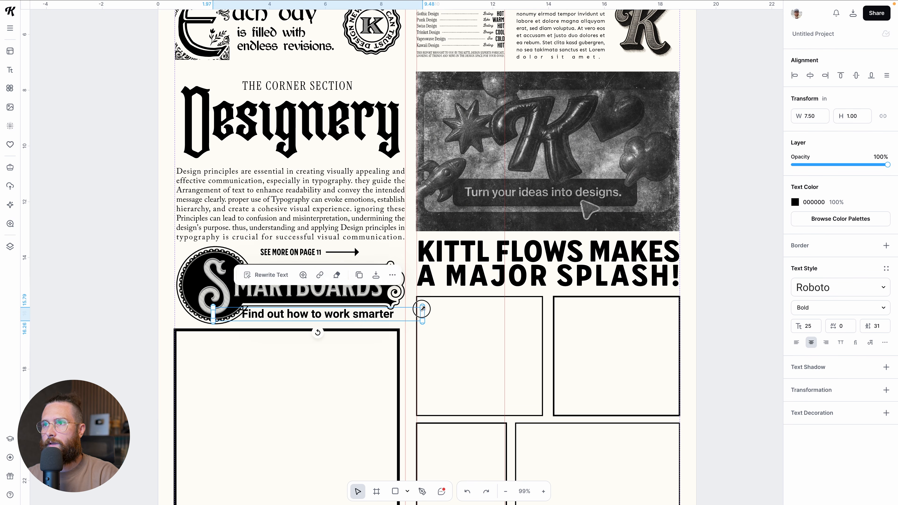
Scale the tagline down to font size 20 and set it in the Milkstore 01 typeface.
{"action": "left_click_drag", "start_coordinate": [423, 306], "coordinate": [403, 306]}
{"action": "left_click", "coordinate": [828, 287]}
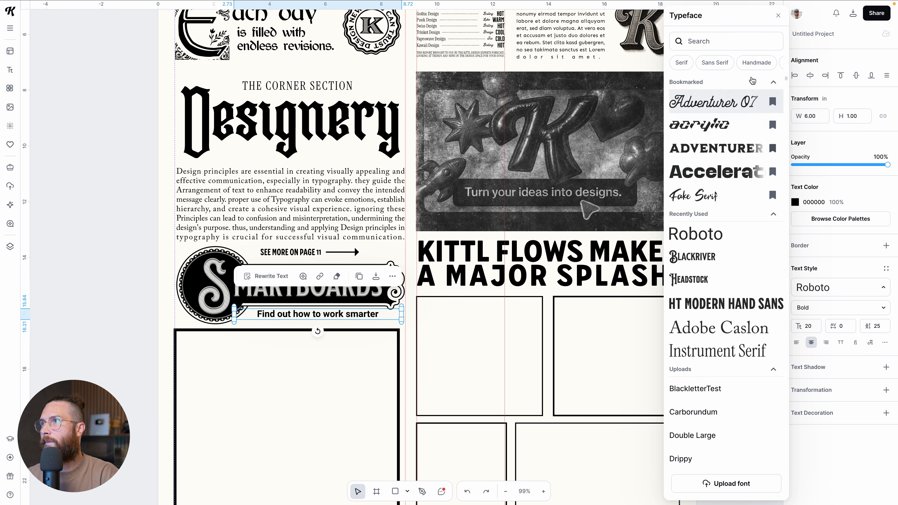
{"action": "type", "text": "milk"}
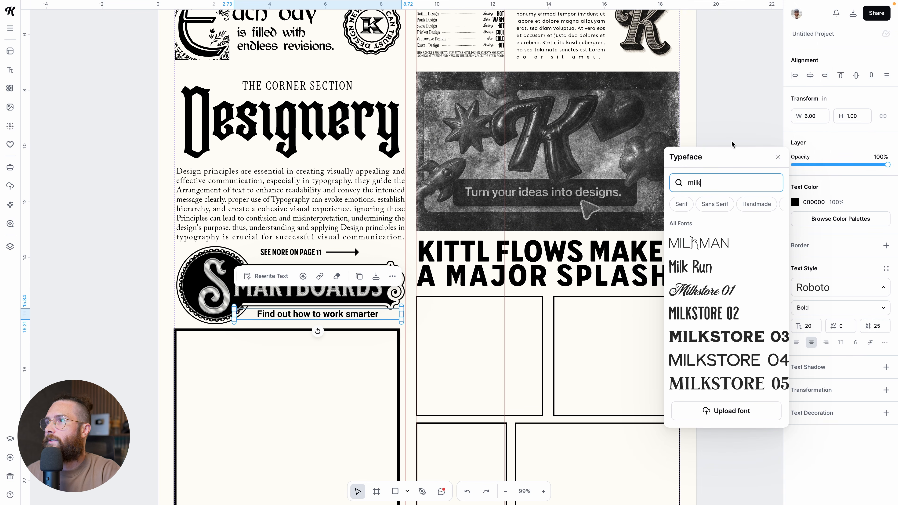
{"action": "left_click", "coordinate": [702, 288]}
{"action": "left_click", "coordinate": [323, 358]}
{"action": "left_click", "coordinate": [355, 246]}
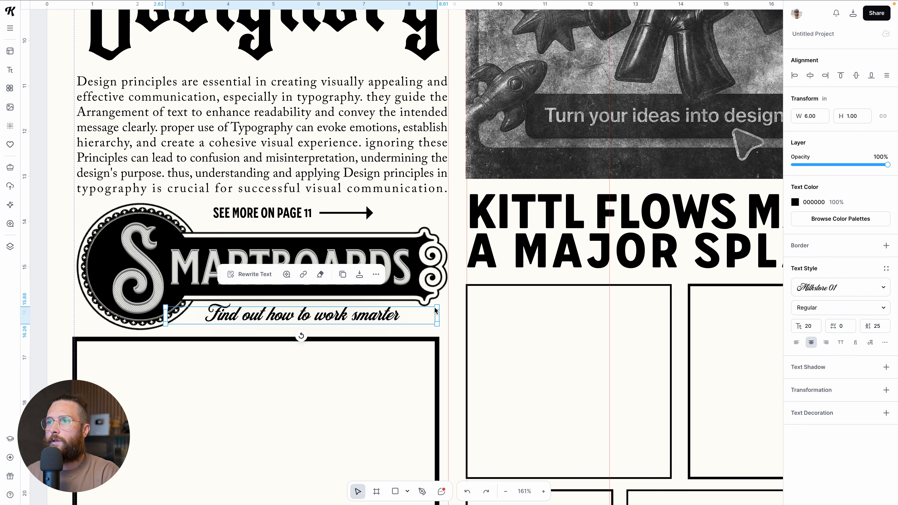
Narrow the text box of the "Find out how to work smarter" tagline slightly from its right edge.
{"action": "left_click_drag", "start_coordinate": [437, 307], "coordinate": [424, 309]}
{"action": "left_click", "coordinate": [339, 330]}
{"action": "scroll", "coordinate": [338, 318], "scroll_direction": "down", "scroll_amount": 2, "text": "ctrl"}
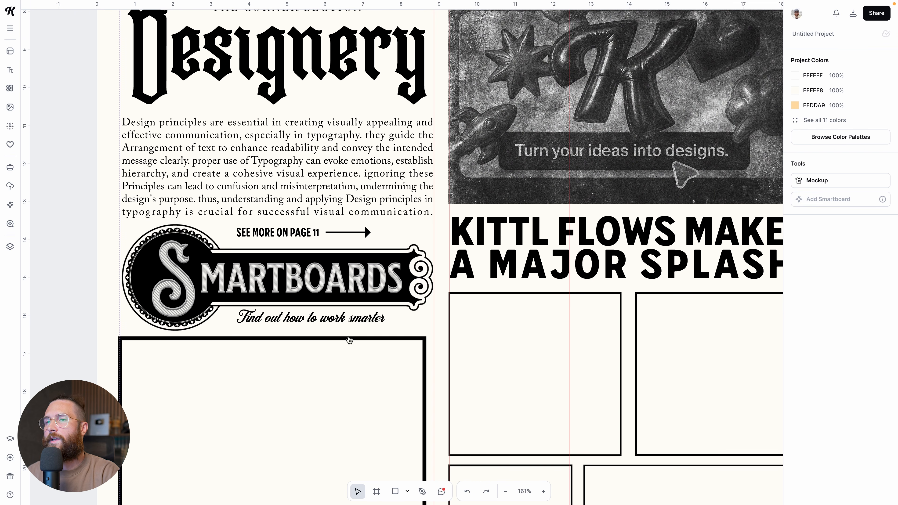
Move the "THE CORNER SECTION" line and the Designery heading together slightly up toward the row above.
{"action": "scroll", "coordinate": [375, 344], "scroll_direction": "down", "scroll_amount": 2, "text": "ctrl"}
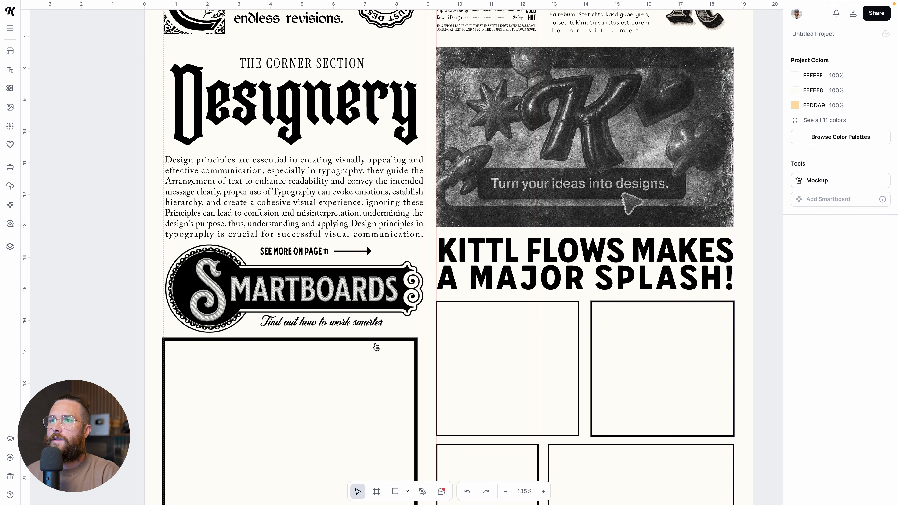
{"action": "scroll", "coordinate": [362, 347], "scroll_direction": "down", "scroll_amount": 5, "text": "ctrl"}
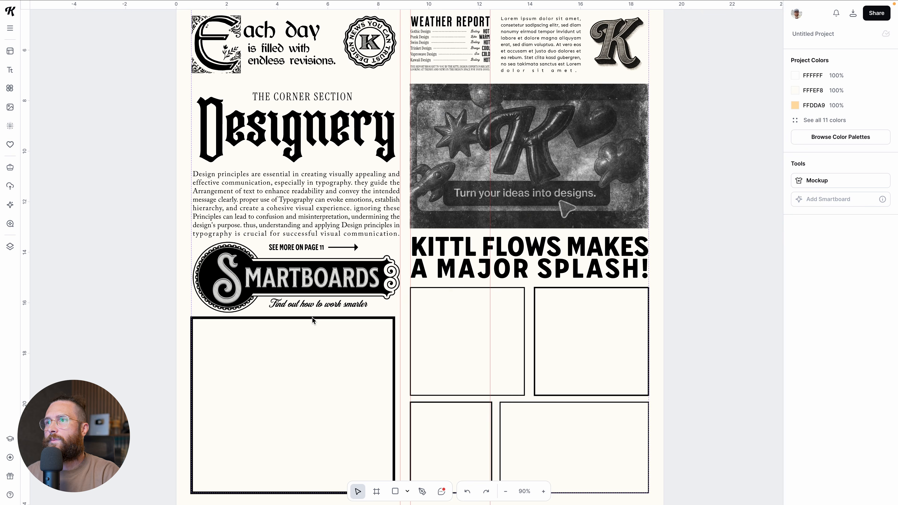
{"action": "scroll", "coordinate": [359, 317], "scroll_direction": "up", "scroll_amount": 1}
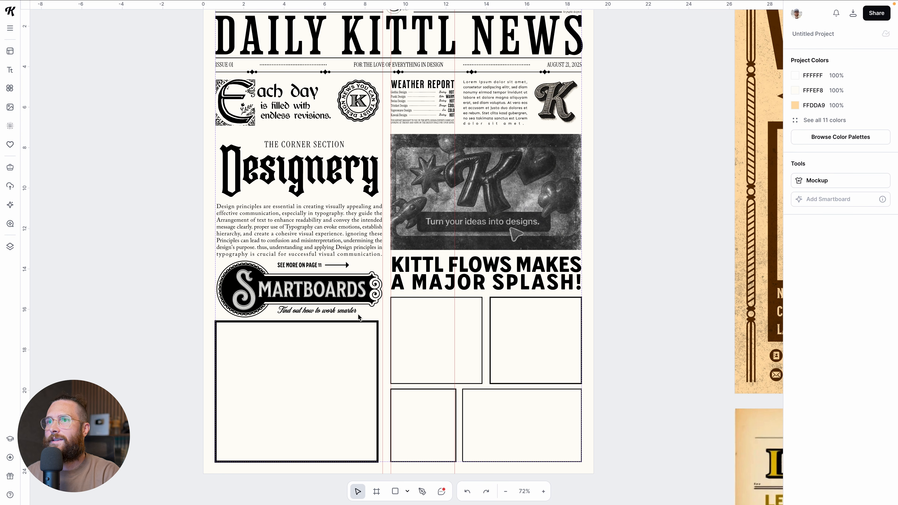
{"action": "scroll", "coordinate": [320, 230], "scroll_direction": "up", "scroll_amount": 1}
{"action": "left_click", "coordinate": [320, 231]}
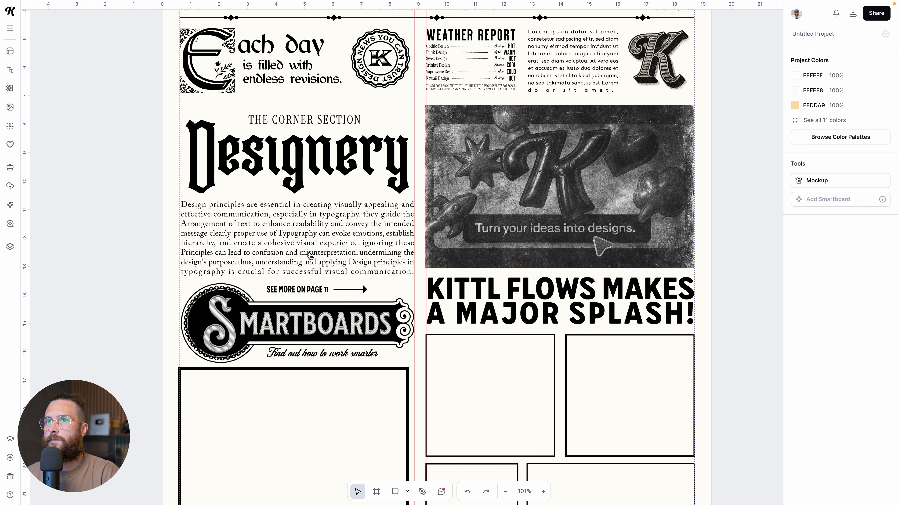
{"action": "left_click", "coordinate": [310, 123]}
{"action": "key", "text": "Up"}
{"action": "key", "text": "Up"}
{"action": "key", "text": "Up"}
{"action": "key", "text": "Up"}
{"action": "key", "text": "Up"}
{"action": "key", "text": "Up"}
{"action": "key", "text": "Up"}
{"action": "key", "text": "Up"}
{"action": "key", "text": "Up"}
{"action": "key", "text": "Up"}
{"action": "key", "text": "Up"}
{"action": "key", "text": "Up"}
{"action": "key", "text": "Up"}
{"action": "key", "text": "Up"}
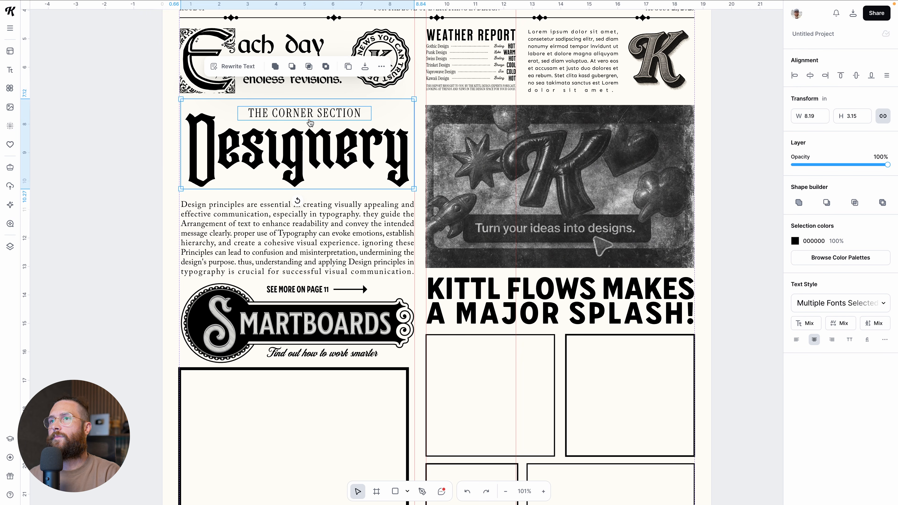
Move the design principles paragraph slightly up, closer to the Designery heading.
{"action": "left_click", "coordinate": [303, 232]}
{"action": "key", "text": "Up"}
{"action": "key", "text": "Up"}
{"action": "key", "text": "Up"}
{"action": "key", "text": "Up"}
{"action": "key", "text": "Up"}
{"action": "key", "text": "Up"}
{"action": "key", "text": "Up"}
{"action": "key", "text": "Up"}
{"action": "key", "text": "Up"}
{"action": "key", "text": "Up"}
{"action": "key", "text": "Up"}
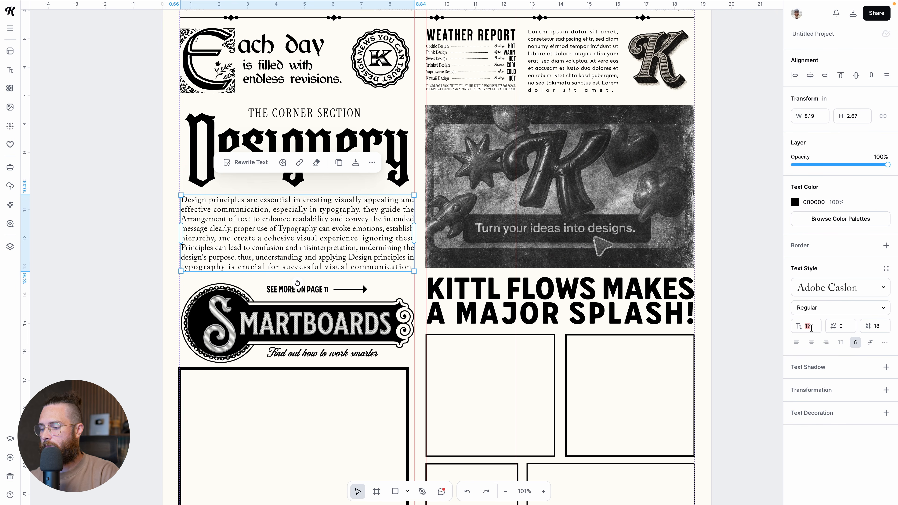
Set the design principles paragraph's font size to 15 and shift the paragraph slightly down.
{"action": "key", "text": "Down"}
{"action": "key", "text": "Down"}
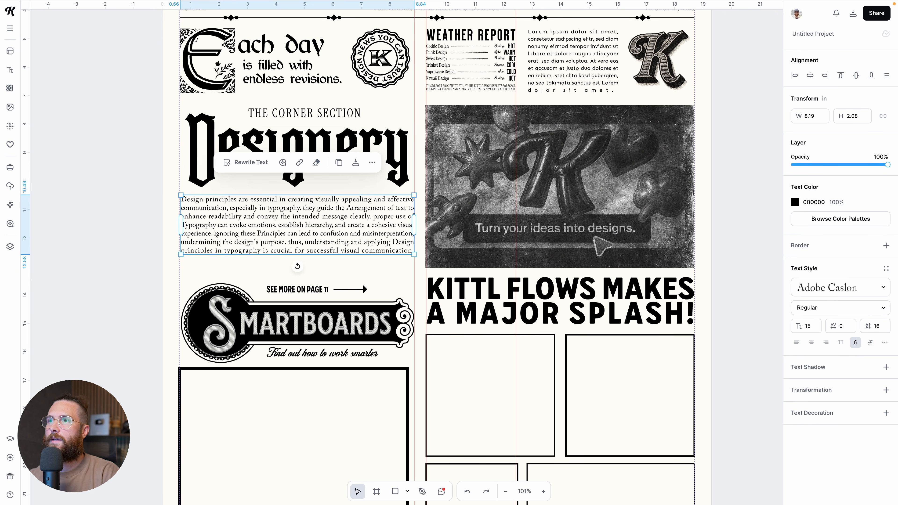
{"action": "left_click", "coordinate": [727, 312]}
{"action": "left_click_drag", "start_coordinate": [297, 242], "coordinate": [297, 246]}
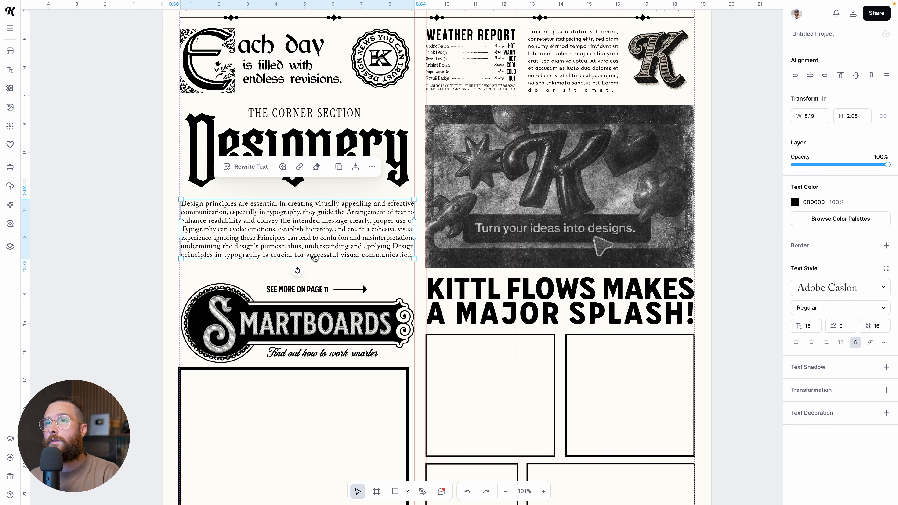
Shift the Designery heading, the "THE CORNER SECTION" line and the paragraph slightly down to even out their spacing.
{"action": "left_click", "coordinate": [301, 145]}
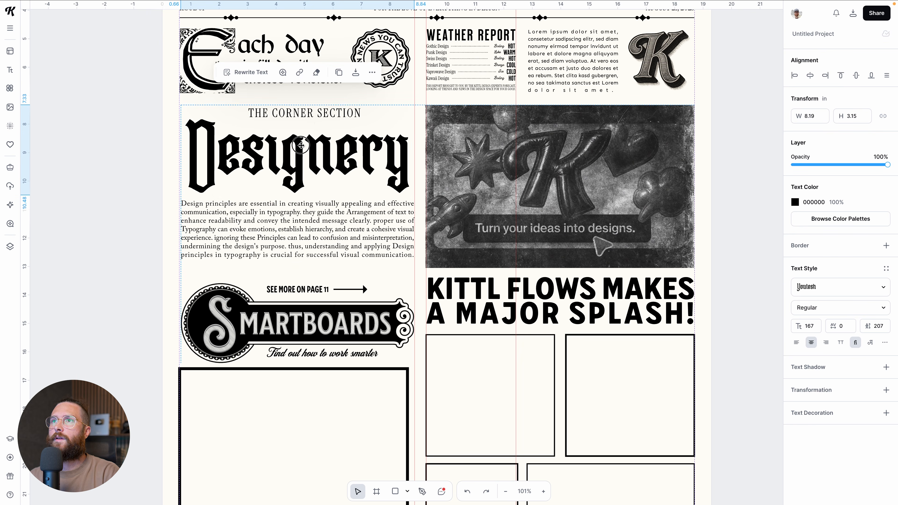
{"action": "left_click_drag", "start_coordinate": [308, 117], "coordinate": [308, 119]}
{"action": "left_click", "coordinate": [154, 236]}
{"action": "left_click_drag", "start_coordinate": [261, 242], "coordinate": [261, 245]}
Move the Smartboards banner together with its page reference and tagline slightly up toward the paragraph.
{"action": "left_click_drag", "start_coordinate": [192, 277], "coordinate": [392, 369]}
{"action": "left_click_drag", "start_coordinate": [371, 325], "coordinate": [371, 321]}
{"action": "left_click", "coordinate": [176, 328]}
Enlarge the empty bordered box under the Smartboards banner to about 8.23 × 7.13 in, reaching the column guide.
{"action": "scroll", "coordinate": [179, 331], "scroll_direction": "down", "scroll_amount": 5}
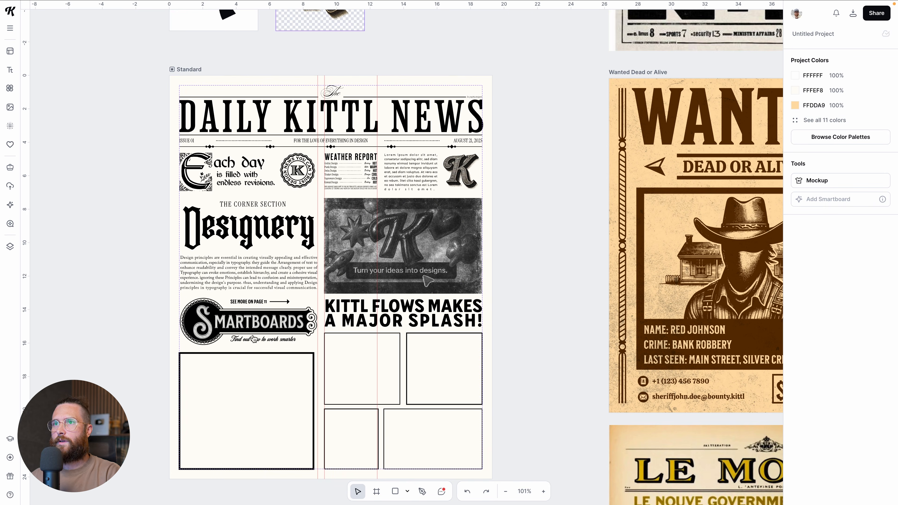
{"action": "scroll", "coordinate": [319, 265], "scroll_direction": "down", "scroll_amount": 2}
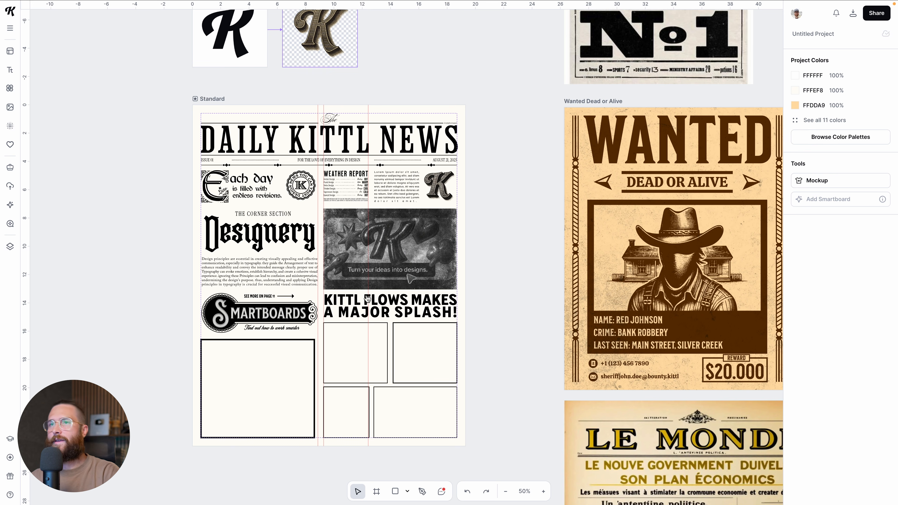
{"action": "scroll", "coordinate": [366, 297], "scroll_direction": "up", "scroll_amount": 1}
{"action": "scroll", "coordinate": [275, 333], "scroll_direction": "up", "scroll_amount": 2}
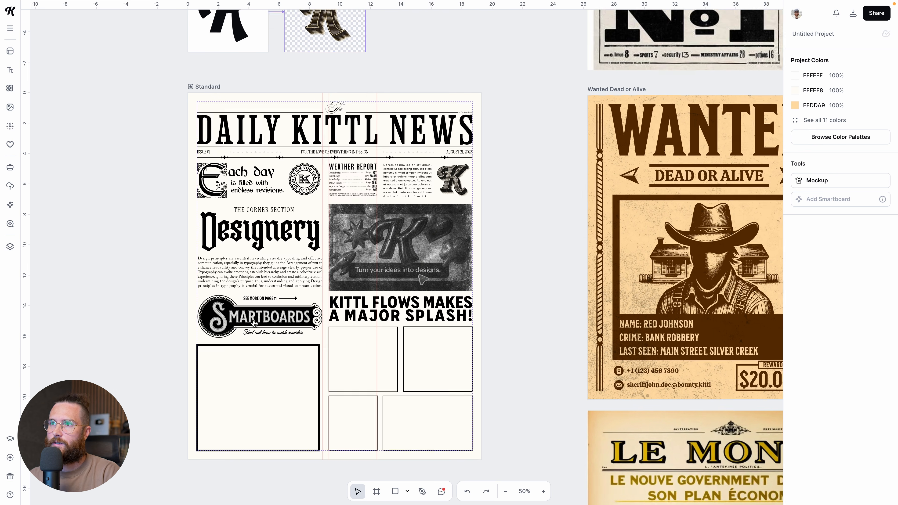
{"action": "scroll", "coordinate": [310, 332], "scroll_direction": "down", "scroll_amount": 2}
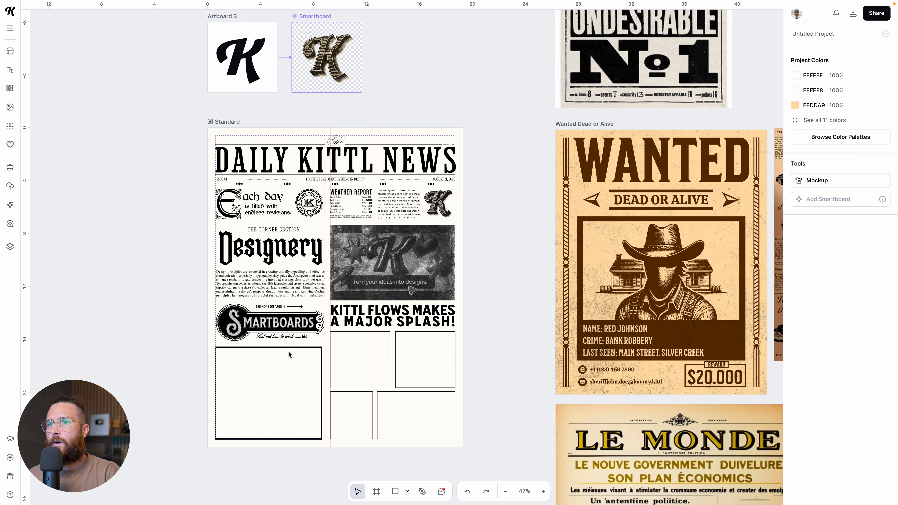
{"action": "left_click", "coordinate": [291, 353]}
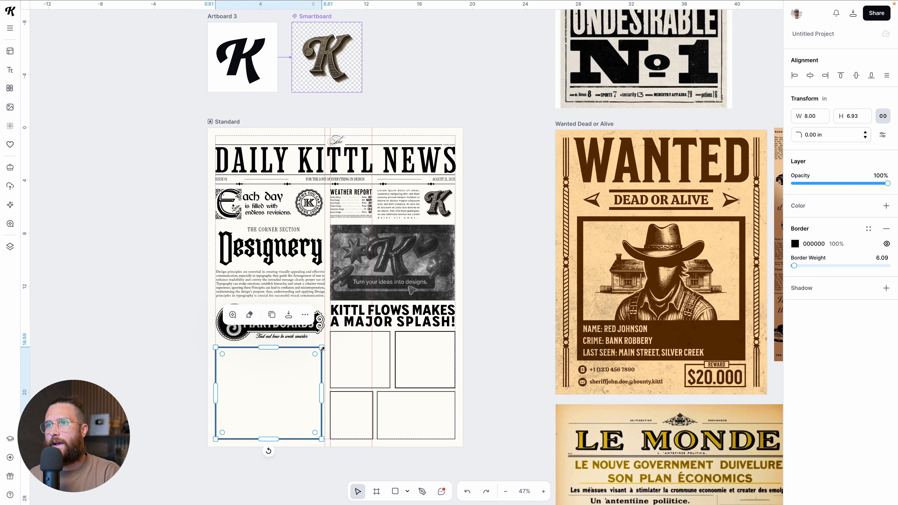
{"action": "scroll", "coordinate": [322, 349], "scroll_direction": "up", "scroll_amount": 5}
{"action": "left_click_drag", "start_coordinate": [323, 345], "coordinate": [328, 340]}
{"action": "scroll", "coordinate": [299, 360], "scroll_direction": "down", "scroll_amount": 1}
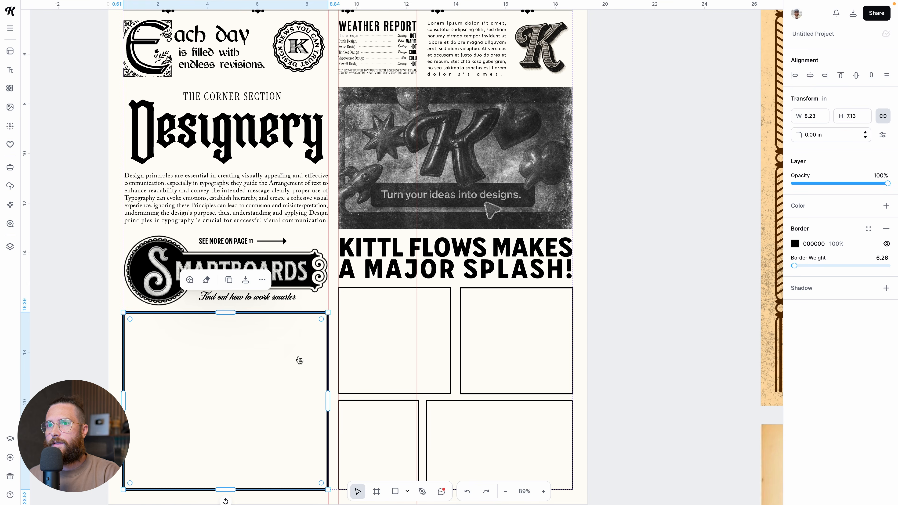
{"action": "scroll", "coordinate": [296, 332], "scroll_direction": "down", "scroll_amount": 4}
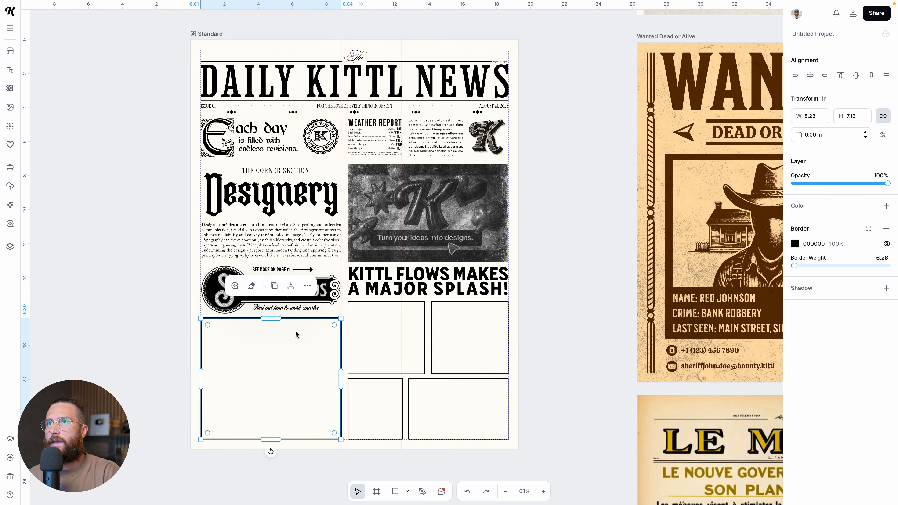
Search the templates for "garage" and add the Gearbox Garage vintage auto shop template to the project.
{"action": "scroll", "coordinate": [296, 335], "scroll_direction": "down", "scroll_amount": 2}
{"action": "scroll", "coordinate": [287, 327], "scroll_direction": "up", "scroll_amount": 2}
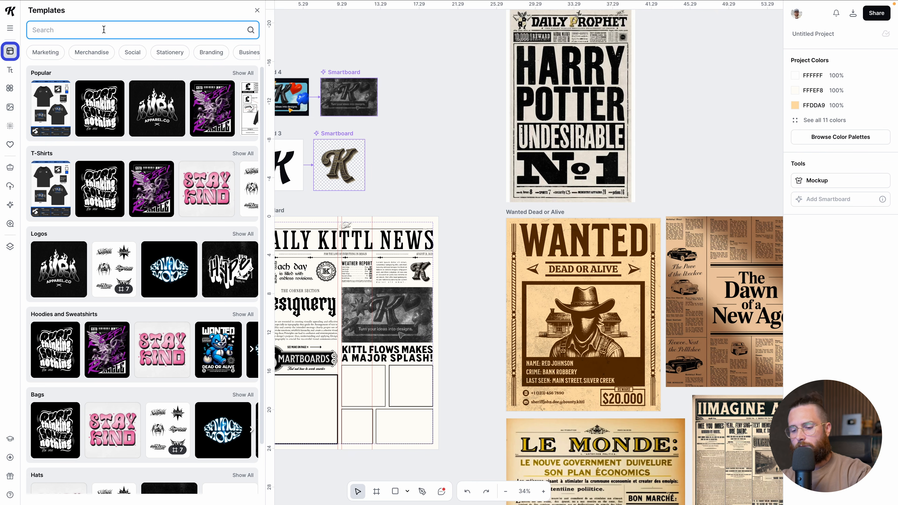
{"action": "type", "text": "garage"}
{"action": "key", "text": "Return"}
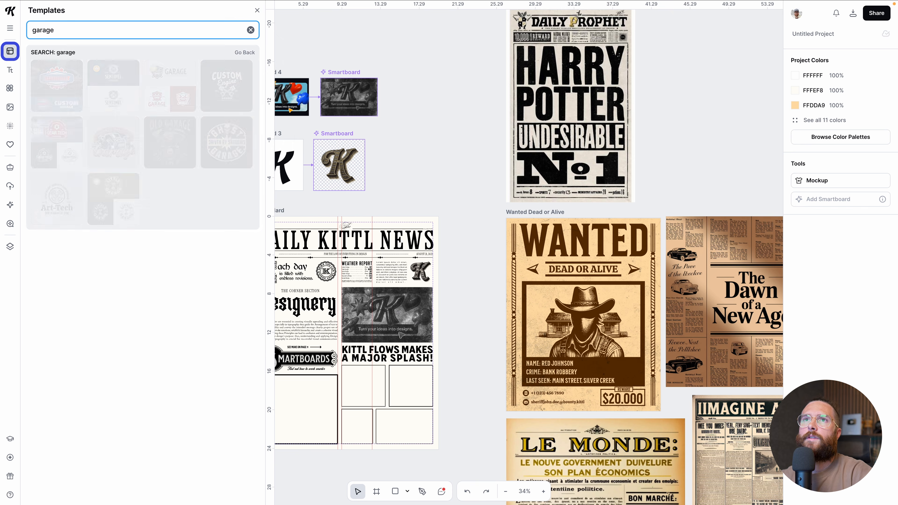
{"action": "scroll", "coordinate": [409, 210], "scroll_direction": "left", "scroll_amount": 1}
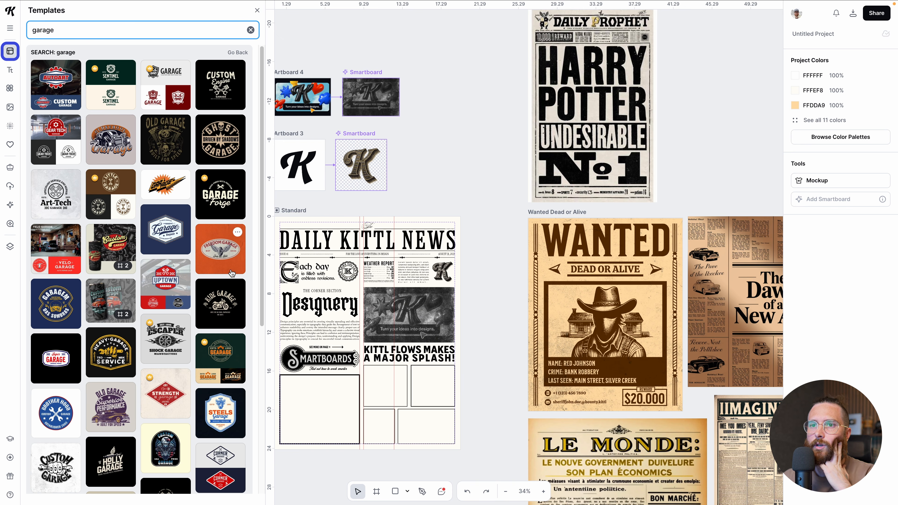
{"action": "scroll", "coordinate": [135, 312], "scroll_direction": "down", "scroll_amount": 8}
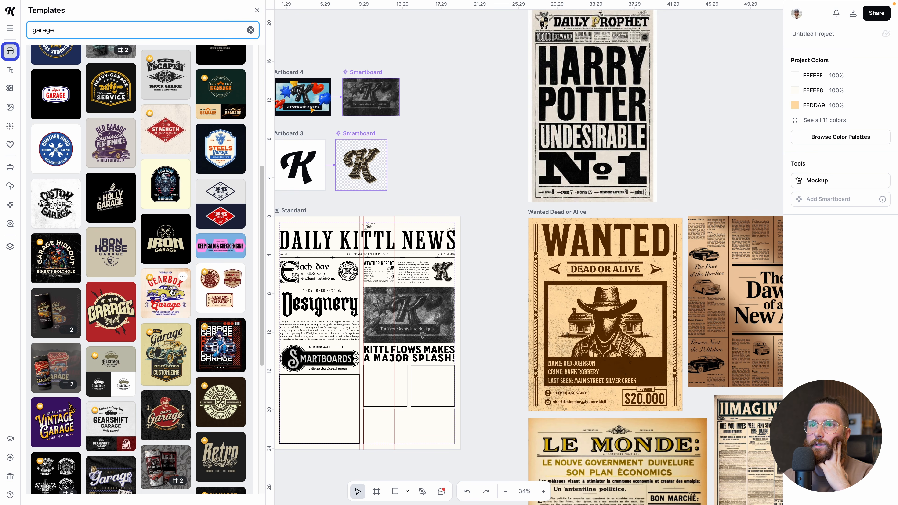
{"action": "left_click", "coordinate": [163, 304]}
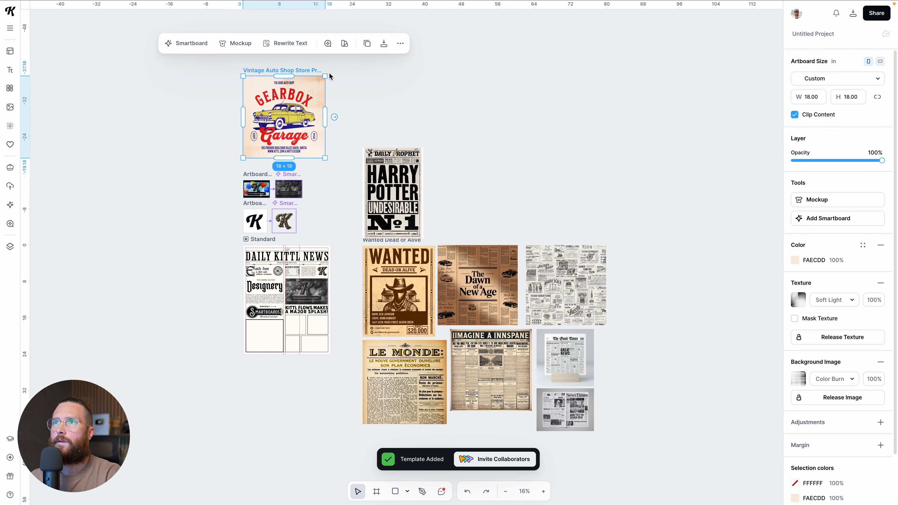
Scale the Gearbox Garage artboard down to about 5.9 × 5.9 in, matching Artboard 4's width, and place it above that artboard.
{"action": "left_click_drag", "start_coordinate": [325, 76], "coordinate": [275, 125]}
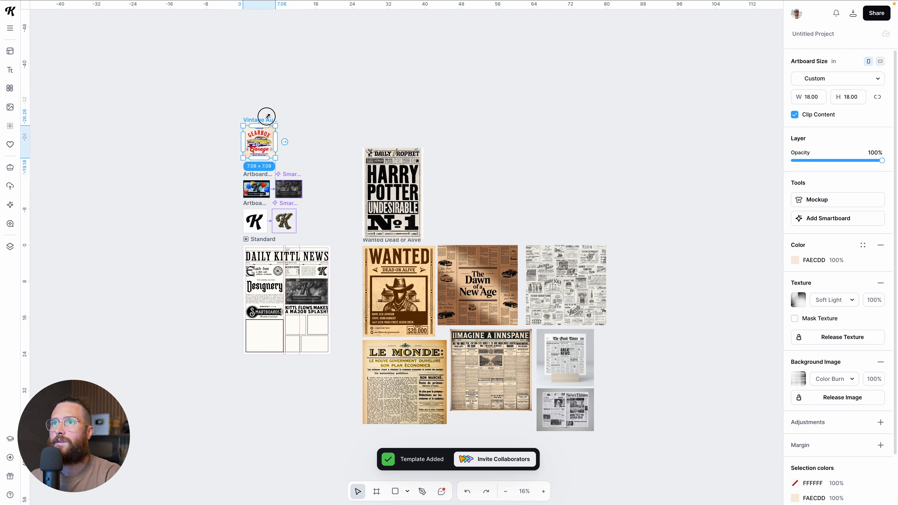
{"action": "scroll", "coordinate": [252, 122], "scroll_direction": "up", "scroll_amount": 5}
{"action": "left_click_drag", "start_coordinate": [239, 44], "coordinate": [239, 81]}
{"action": "left_click_drag", "start_coordinate": [297, 81], "coordinate": [279, 90]}
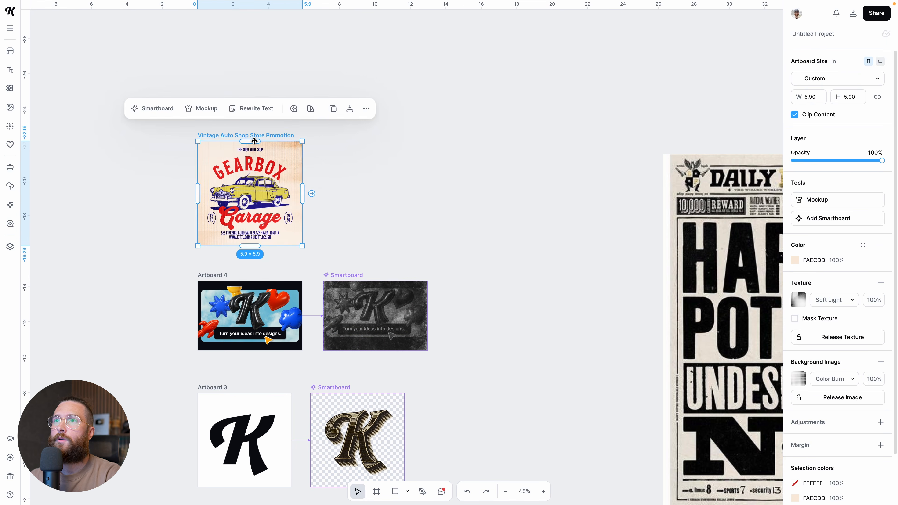
Move the Gearbox Garage artboard down, closer to Artboard 4.
{"action": "left_click", "coordinate": [254, 195]}
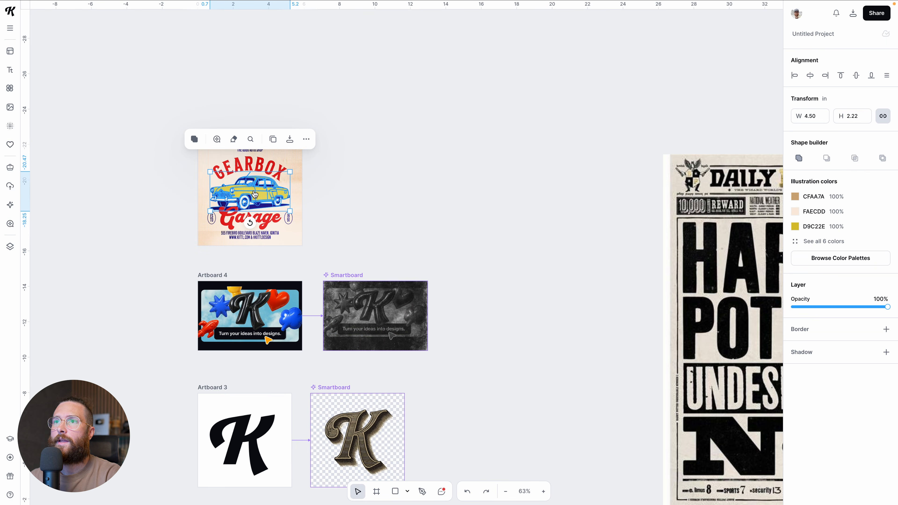
{"action": "left_click", "coordinate": [266, 226]}
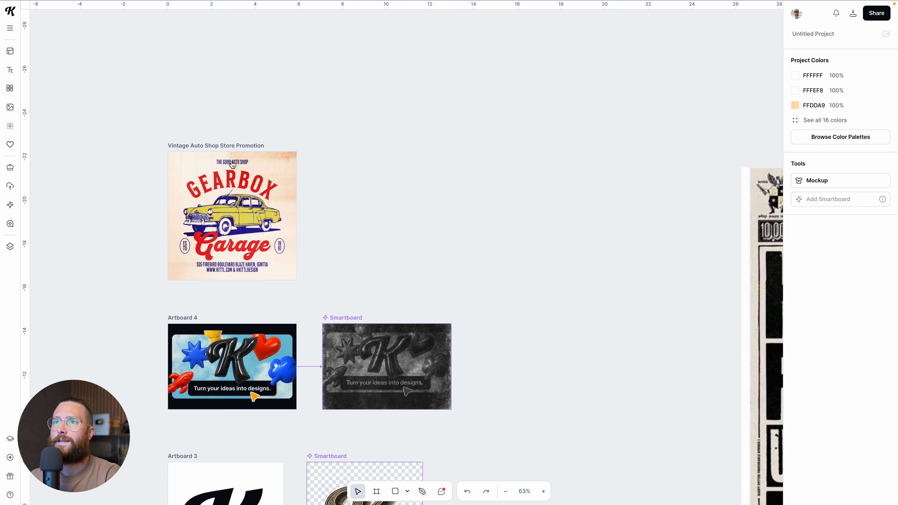
{"action": "left_click_drag", "start_coordinate": [221, 145], "coordinate": [221, 159]}
{"action": "scroll", "coordinate": [339, 234], "scroll_direction": "down", "scroll_amount": 1}
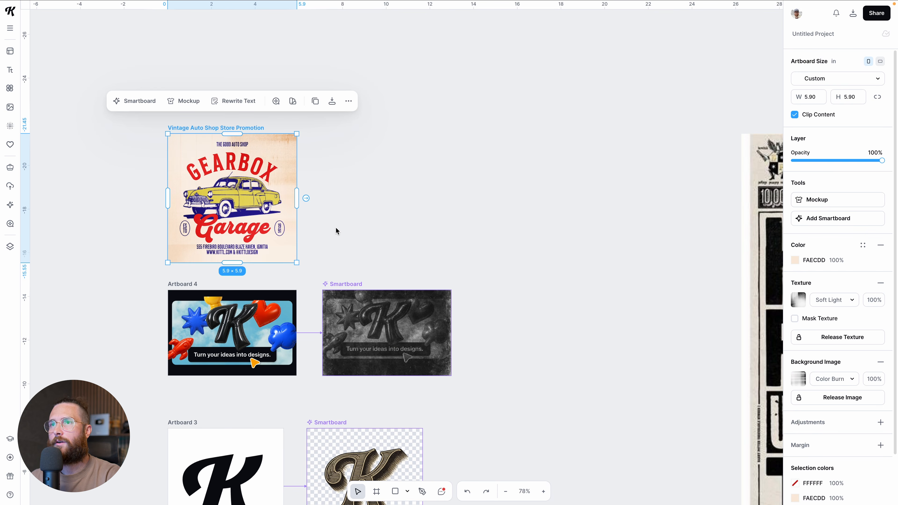
Add a Smartboard from the Gearbox Garage artboard and paste a prompt for a black-and-white early-1900s ad with a vintage tools box and "the good design shop".
{"action": "left_click", "coordinate": [306, 199]}
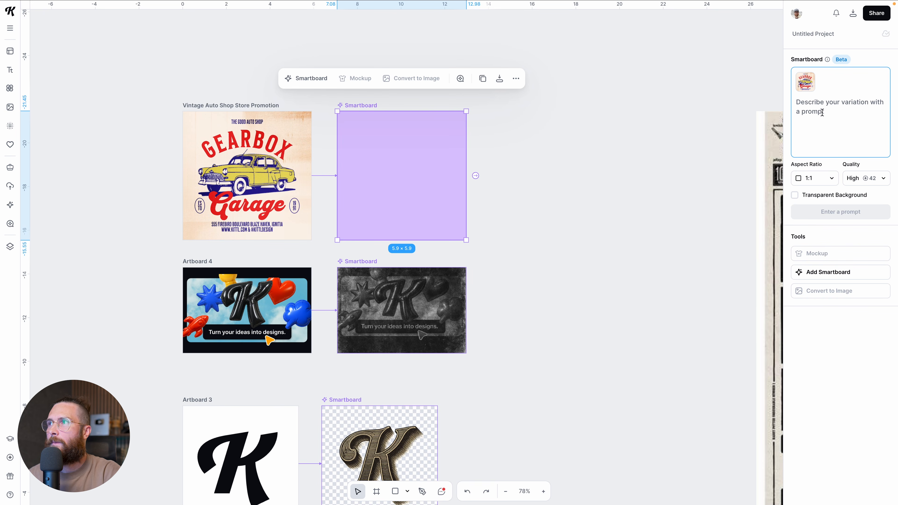
{"action": "key", "text": "ctrl+v"}
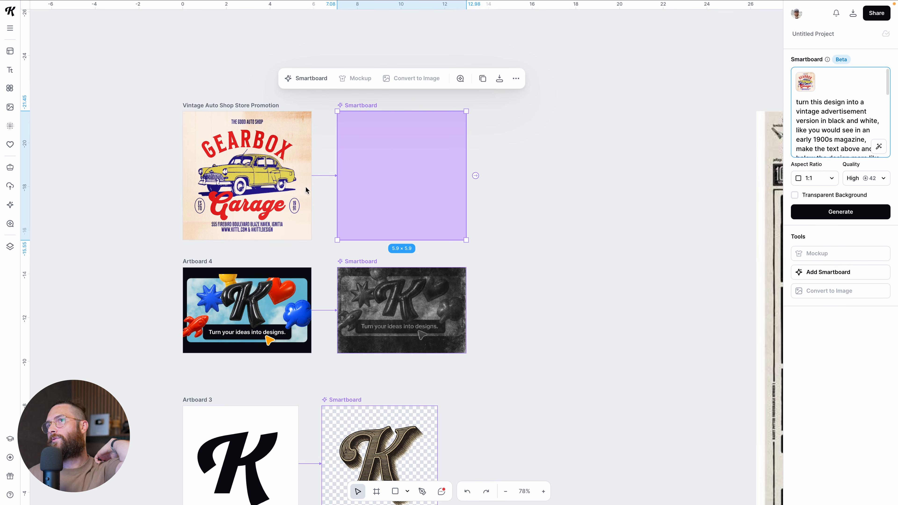
{"action": "scroll", "coordinate": [839, 126], "scroll_direction": "down", "scroll_amount": 5}
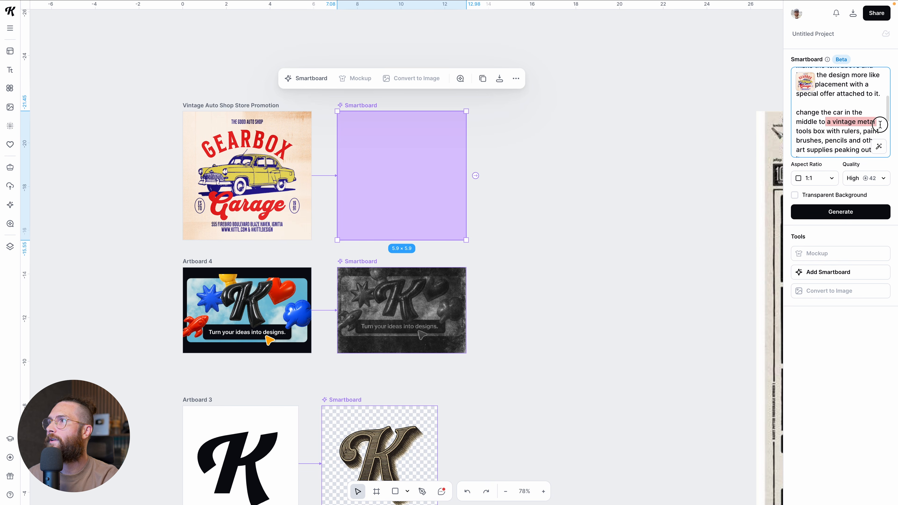
{"action": "scroll", "coordinate": [843, 133], "scroll_direction": "down", "scroll_amount": 3}
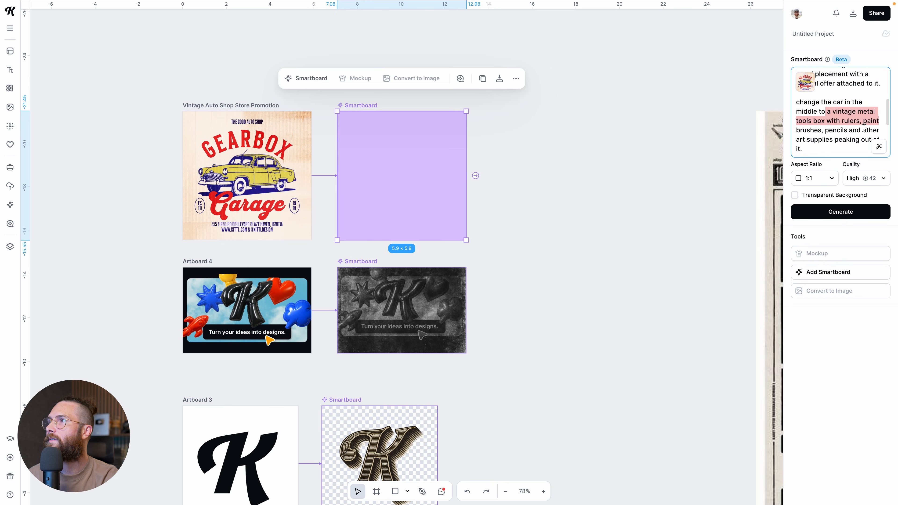
{"action": "scroll", "coordinate": [814, 121], "scroll_direction": "down", "scroll_amount": 2}
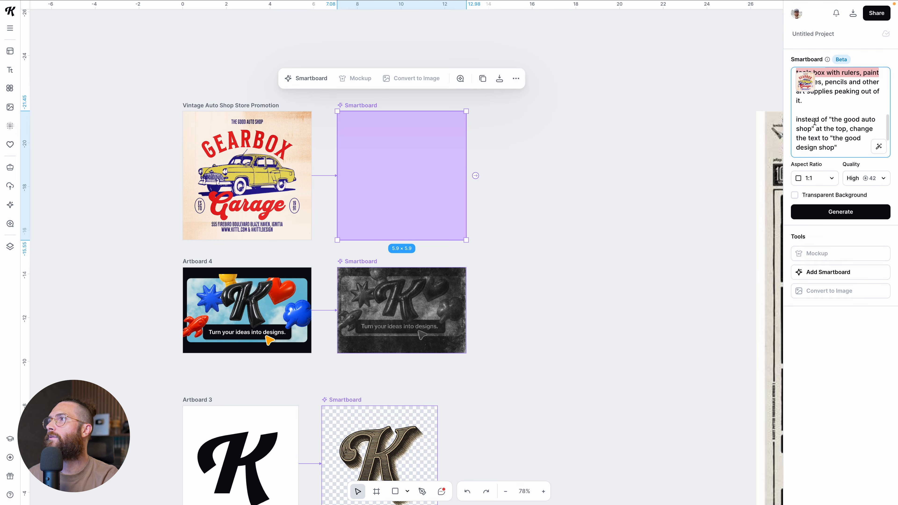
{"action": "left_click_drag", "start_coordinate": [830, 121], "coordinate": [843, 127]}
{"action": "scroll", "coordinate": [848, 142], "scroll_direction": "down", "scroll_amount": 2}
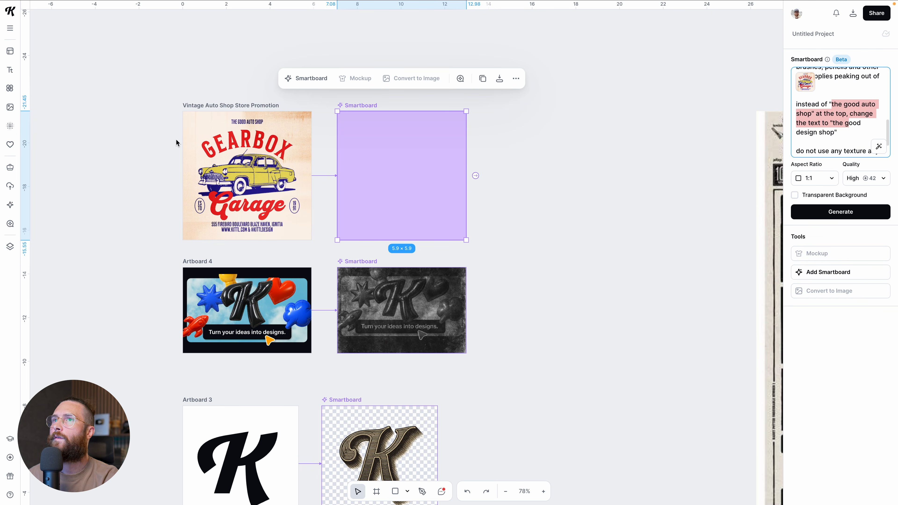
Enable a transparent background for the Smartboard and generate the vintage advertisement.
{"action": "scroll", "coordinate": [860, 123], "scroll_direction": "down", "scroll_amount": 2}
{"action": "left_click", "coordinate": [795, 195]}
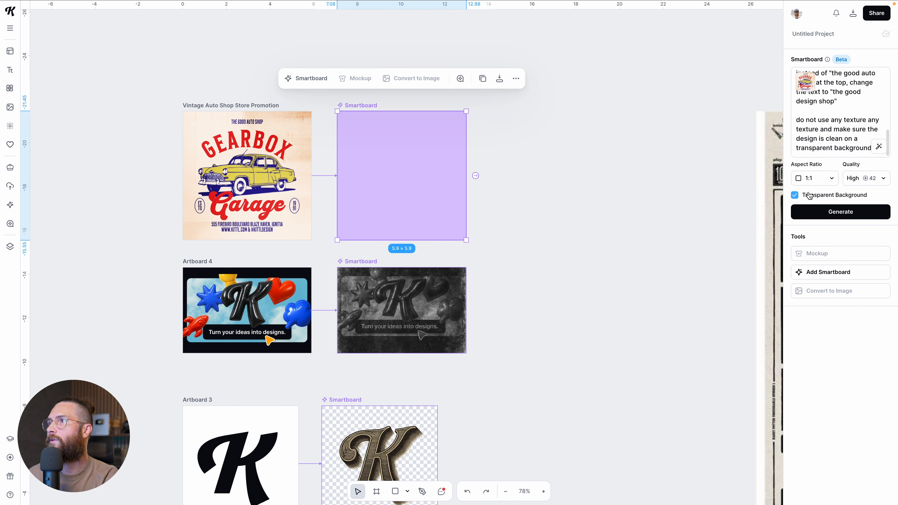
{"action": "left_click", "coordinate": [839, 214]}
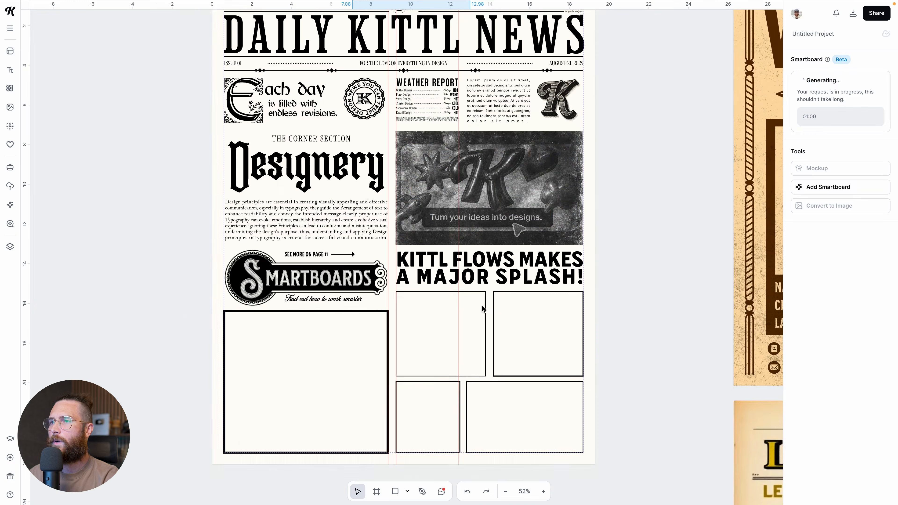
{"action": "scroll", "coordinate": [483, 309], "scroll_direction": "up", "scroll_amount": 5}
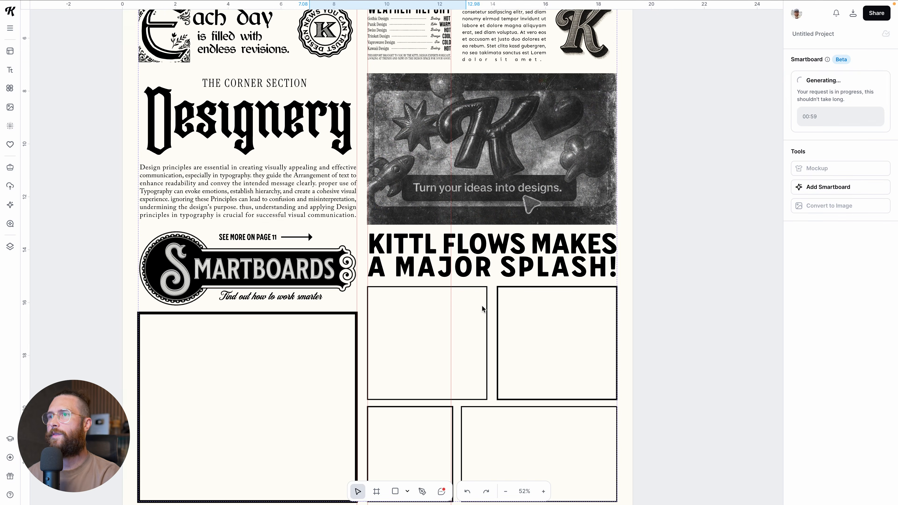
{"action": "scroll", "coordinate": [497, 314], "scroll_direction": "down", "scroll_amount": 2}
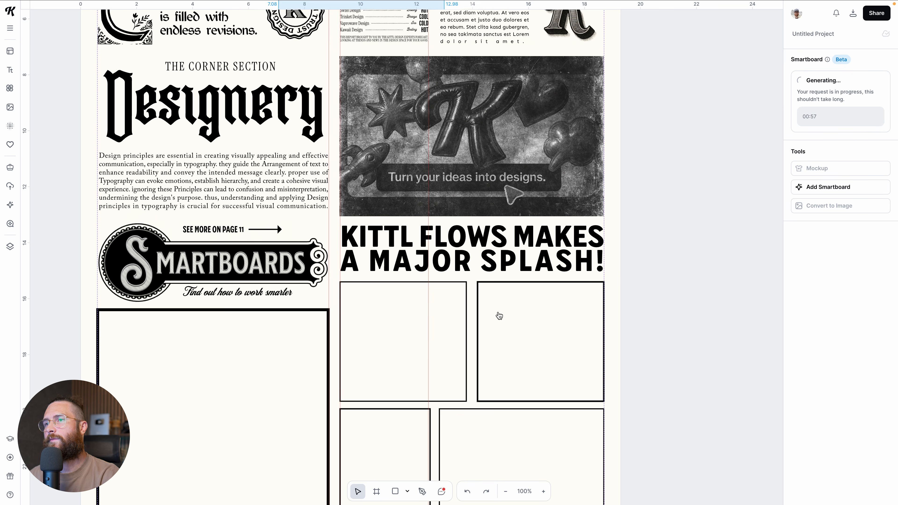
{"action": "left_click_drag", "start_coordinate": [415, 275], "coordinate": [494, 298]}
{"action": "scroll", "coordinate": [672, 341], "scroll_direction": "down", "scroll_amount": 1}
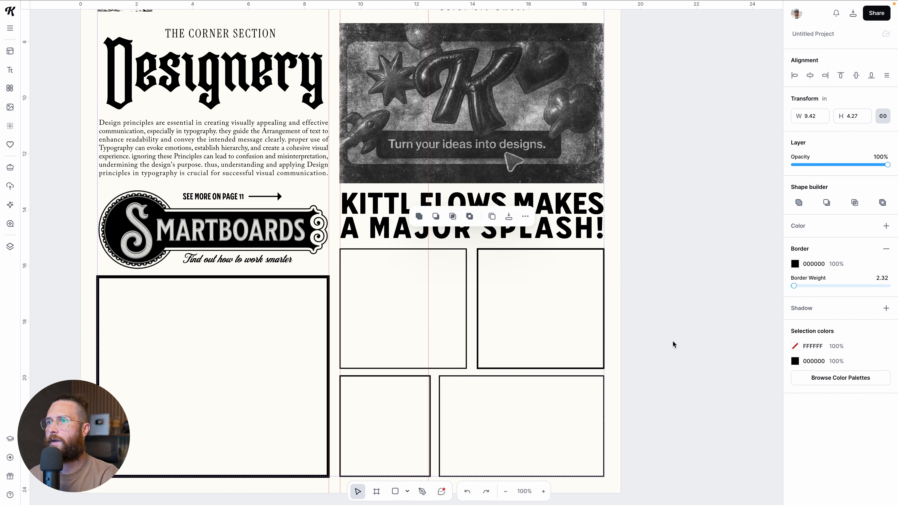
{"action": "left_click", "coordinate": [672, 341]}
{"action": "scroll", "coordinate": [451, 276], "scroll_direction": "up", "scroll_amount": 1}
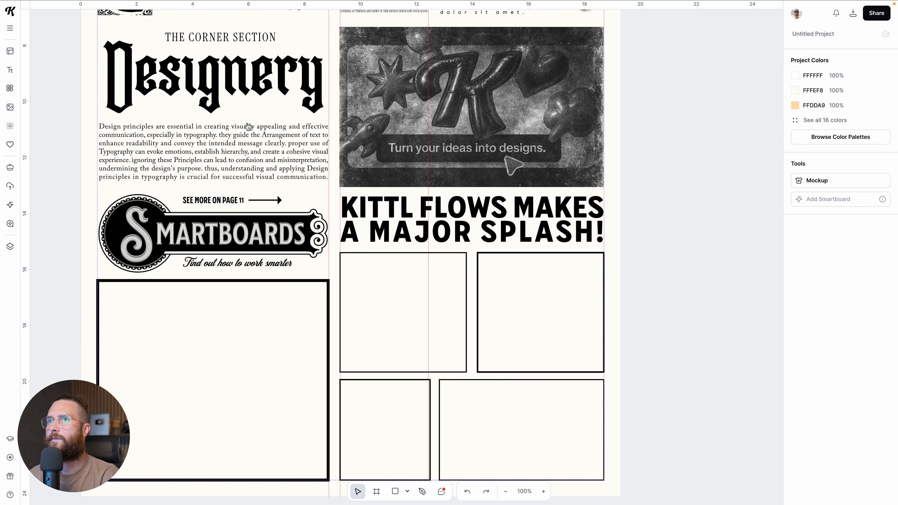
Duplicate the Designery paragraph under the Kittl Flows headline and narrow the copy to 4.5 in, the width of the first box.
{"action": "left_click", "coordinate": [247, 142]}
{"action": "left_click_drag", "start_coordinate": [234, 146], "coordinate": [475, 279]}
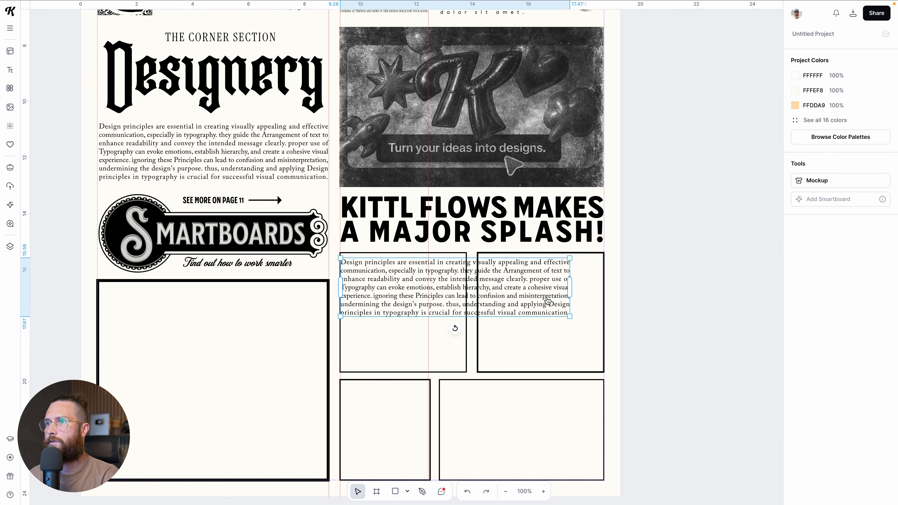
{"action": "left_click", "coordinate": [558, 315]}
{"action": "left_click_drag", "start_coordinate": [570, 283], "coordinate": [465, 282]}
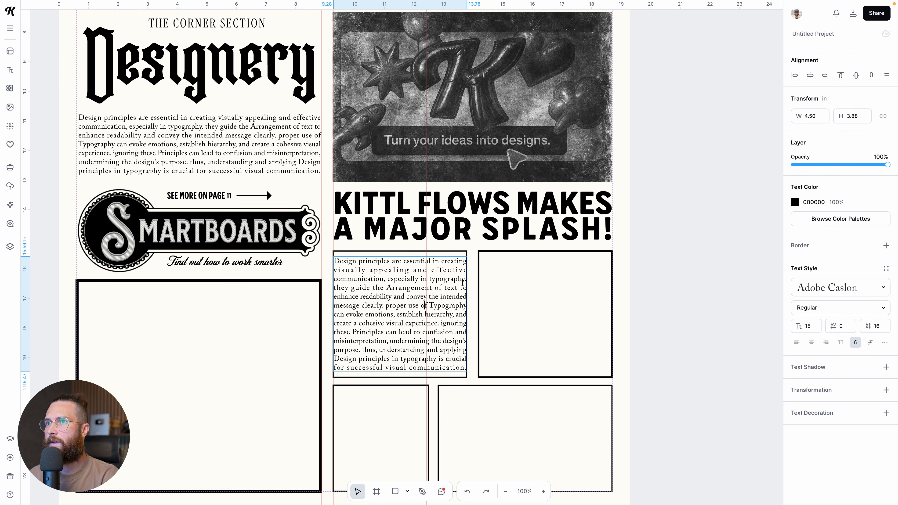
Draw a black spacer rectangle about 0.4 in wide matching the column gutter, and place it between the two upper empty boxes.
{"action": "scroll", "coordinate": [465, 283], "scroll_direction": "up", "scroll_amount": 2}
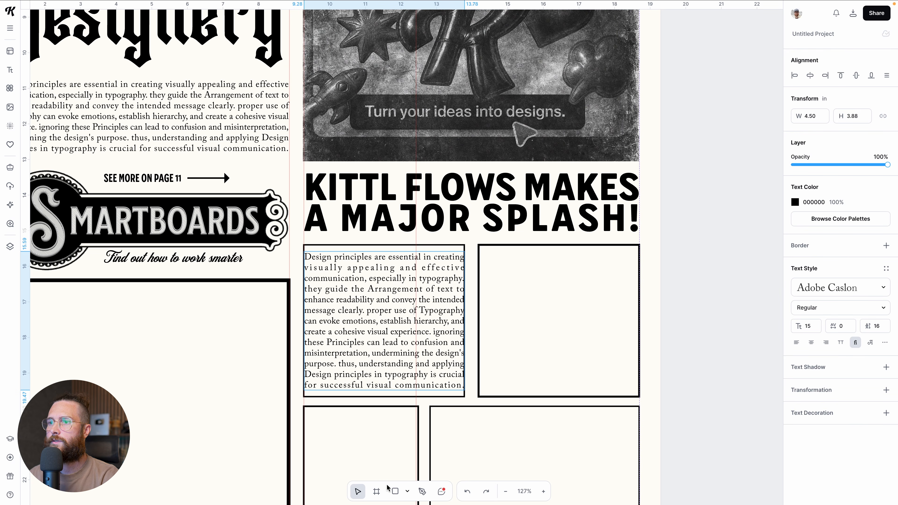
{"action": "left_click", "coordinate": [395, 491]}
{"action": "scroll", "coordinate": [287, 170], "scroll_direction": "up", "scroll_amount": 3}
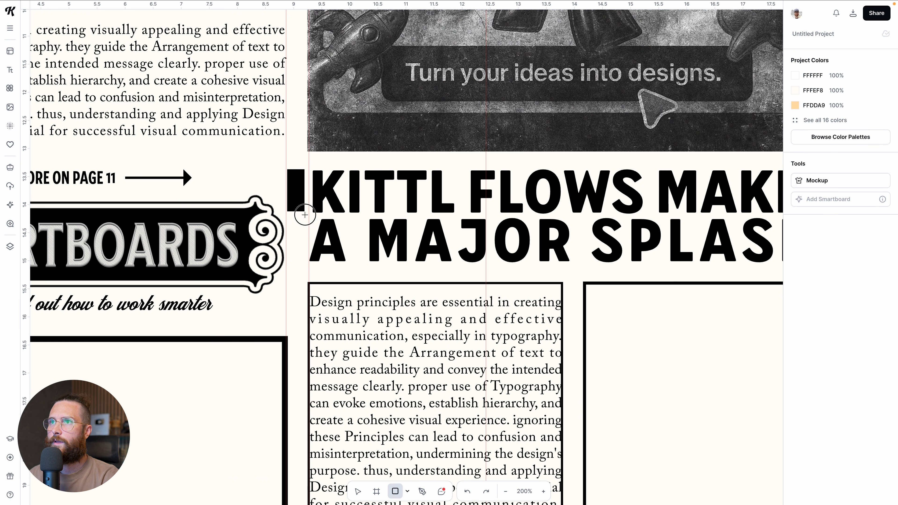
{"action": "left_click_drag", "start_coordinate": [308, 217], "coordinate": [309, 216]}
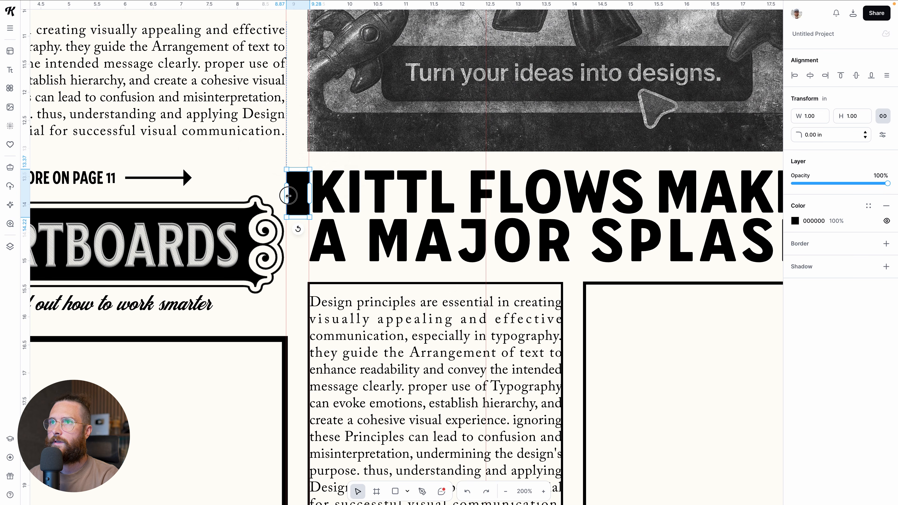
{"action": "key", "text": "Escape"}
{"action": "left_click_drag", "start_coordinate": [294, 202], "coordinate": [586, 326]}
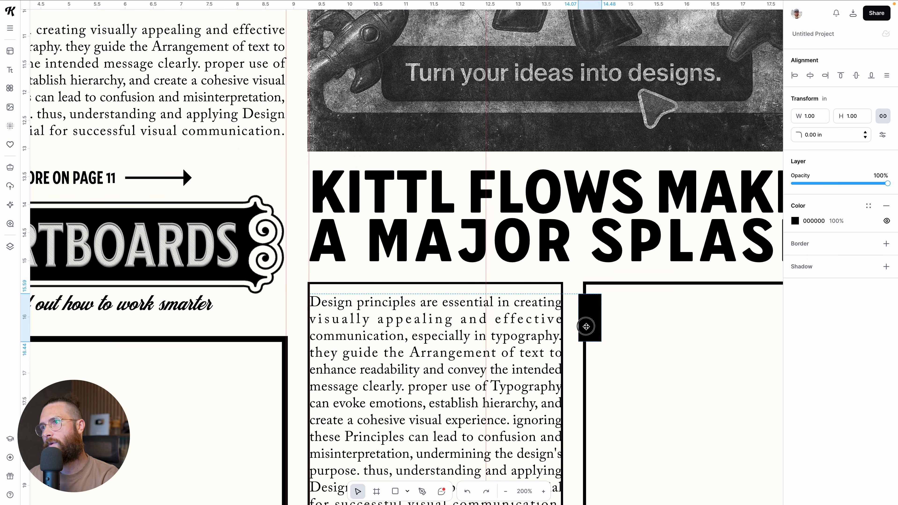
{"action": "scroll", "coordinate": [571, 320], "scroll_direction": "down", "scroll_amount": 2}
{"action": "scroll", "coordinate": [577, 297], "scroll_direction": "up", "scroll_amount": 2}
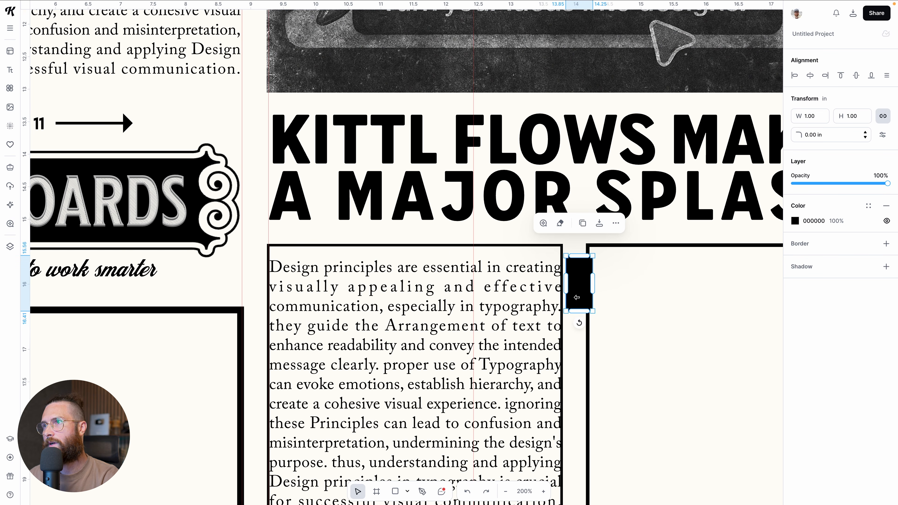
Delete the two empty boxes directly below the Kittl Flows headline.
{"action": "key", "text": "Escape"}
{"action": "left_click", "coordinate": [608, 244]}
{"action": "key", "text": "Delete"}
Place the spacer flush against the narrow paragraph's right edge and duplicate the paragraph on the spacer's other side as a second column.
{"action": "left_click_drag", "start_coordinate": [584, 296], "coordinate": [487, 216]}
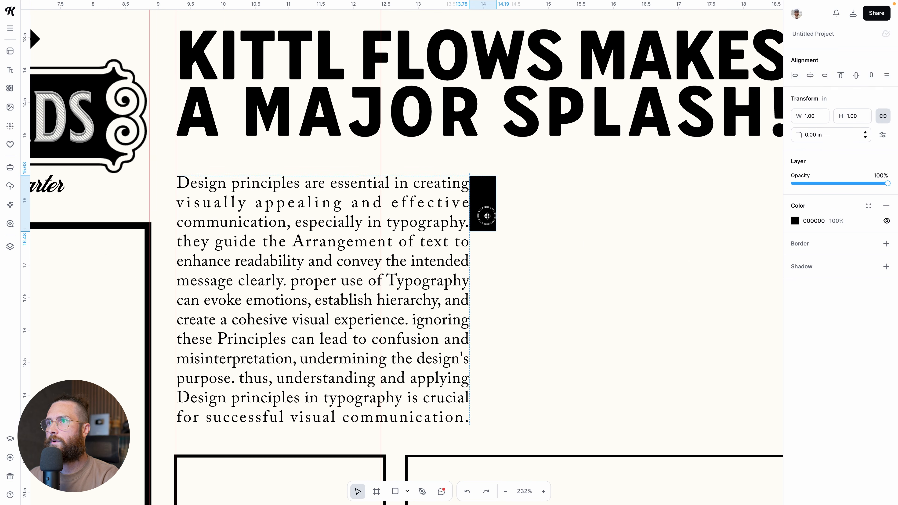
{"action": "scroll", "coordinate": [524, 247], "scroll_direction": "down", "scroll_amount": 2}
{"action": "left_click_drag", "start_coordinate": [592, 246], "coordinate": [500, 236]}
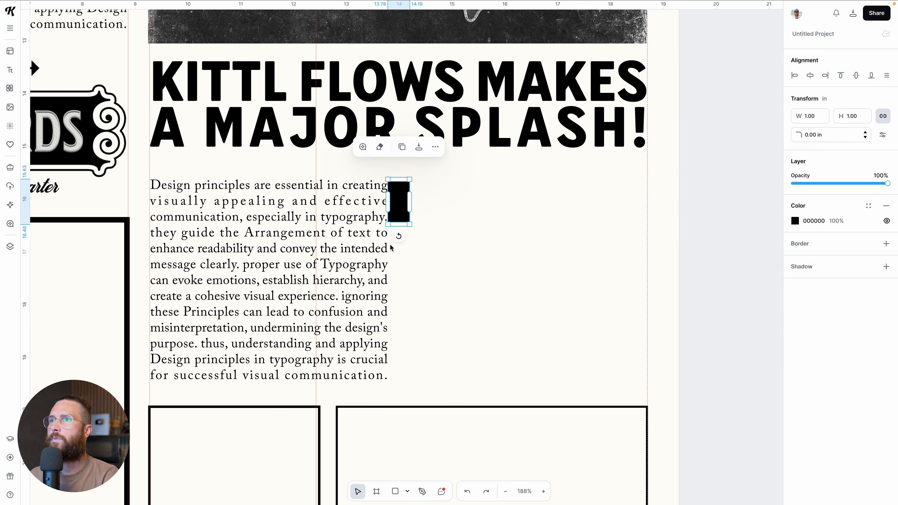
{"action": "left_click", "coordinate": [327, 243]}
{"action": "left_click_drag", "start_coordinate": [227, 218], "coordinate": [477, 238]}
{"action": "left_click", "coordinate": [673, 255]}
Delete the black spacer rectangle between the two text columns.
{"action": "scroll", "coordinate": [673, 254], "scroll_direction": "down", "scroll_amount": 2}
{"action": "left_click", "coordinate": [439, 205]}
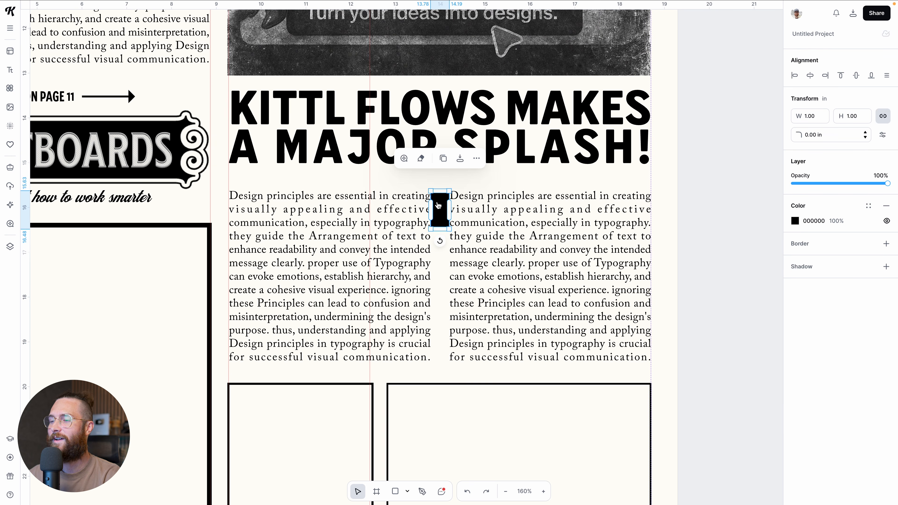
{"action": "key", "text": "Delete"}
Move both text columns together slightly up, closer to the Kittl Flows headline.
{"action": "scroll", "coordinate": [426, 202], "scroll_direction": "down", "scroll_amount": 3}
{"action": "left_click", "coordinate": [426, 201]}
{"action": "scroll", "coordinate": [426, 201], "scroll_direction": "up", "scroll_amount": 1}
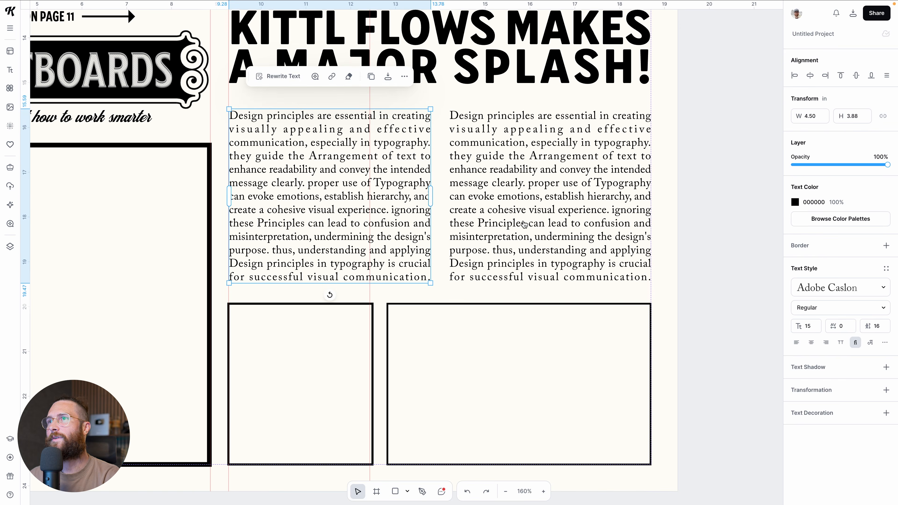
{"action": "left_click", "coordinate": [524, 225]}
{"action": "left_click", "coordinate": [404, 210], "text": "shift"}
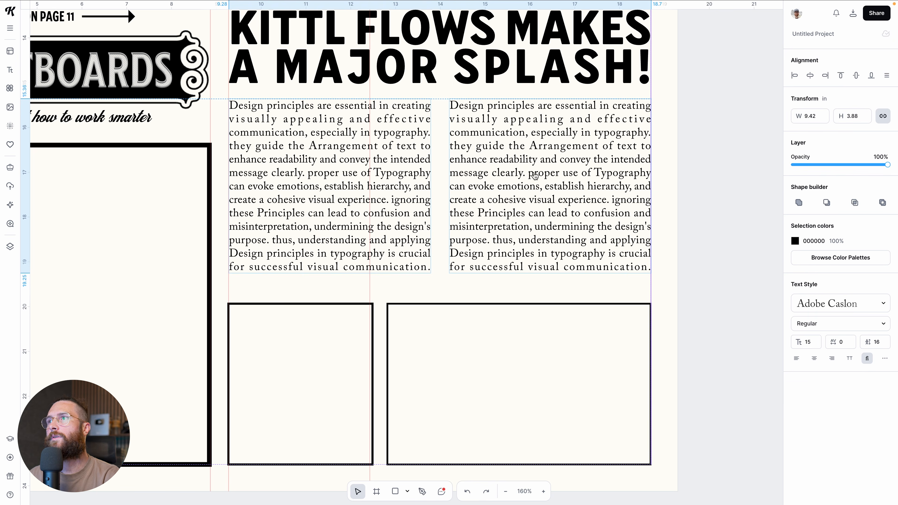
{"action": "scroll", "coordinate": [654, 200], "scroll_direction": "down", "scroll_amount": 1}
{"action": "scroll", "coordinate": [654, 200], "scroll_direction": "down", "scroll_amount": 3}
{"action": "left_click_drag", "start_coordinate": [689, 174], "coordinate": [651, 269]}
{"action": "scroll", "coordinate": [652, 270], "scroll_direction": "down", "scroll_amount": 2}
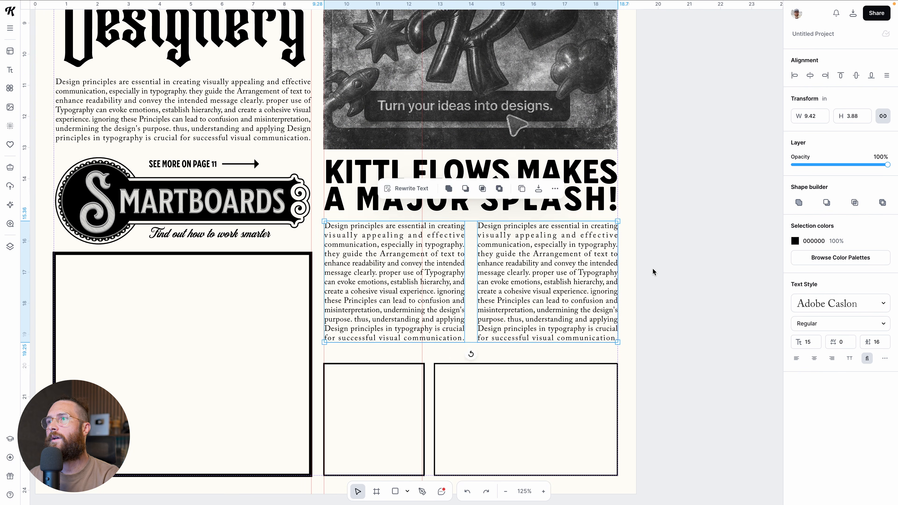
{"action": "left_click", "coordinate": [651, 271]}
Replace the left article column's text with the copy beginning "Kittl flows is a groundbreaking feature that enables the integration of a smartboard".
{"action": "scroll", "coordinate": [559, 289], "scroll_direction": "down", "scroll_amount": 2}
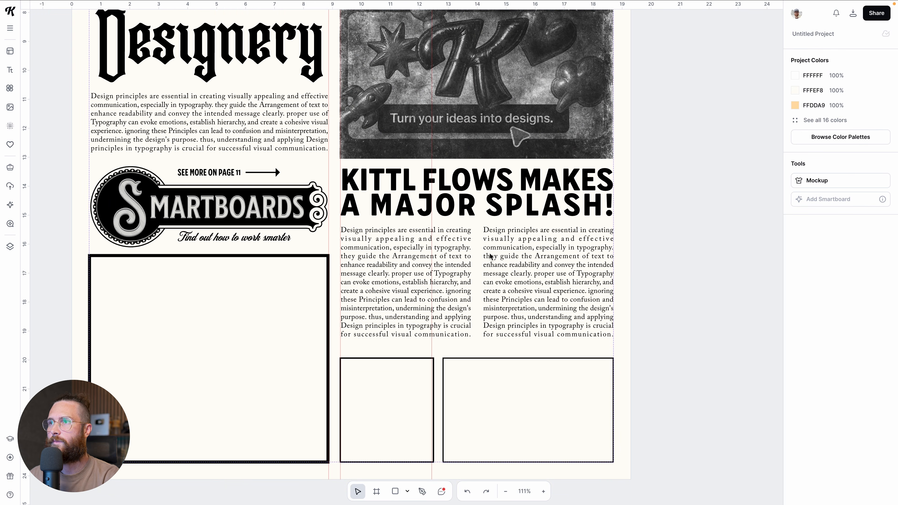
{"action": "scroll", "coordinate": [693, 286], "scroll_direction": "up", "scroll_amount": 1}
{"action": "scroll", "coordinate": [693, 287], "scroll_direction": "down", "scroll_amount": 2}
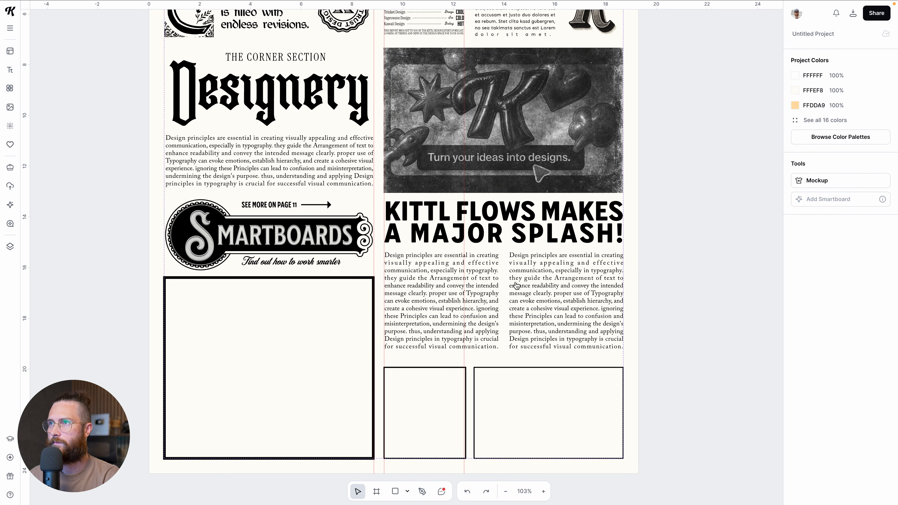
{"action": "scroll", "coordinate": [482, 256], "scroll_direction": "up", "scroll_amount": 1}
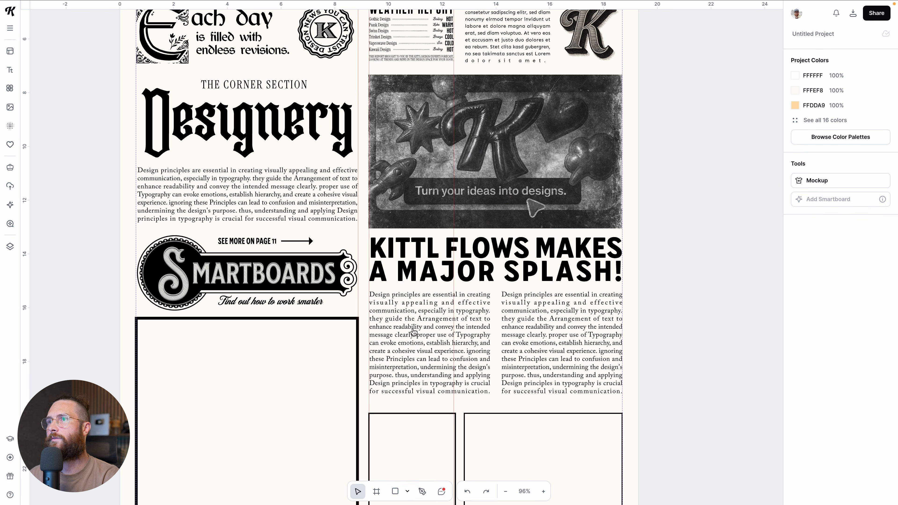
{"action": "left_click", "coordinate": [422, 321]}
{"action": "type", "text": "Kittl flows is a groundbreaking feature that enables the integration of a smartboard into your existing project, facilitating the creation of Innovative design variations through ai. this tool empowers designers to explore New creative avenues, enhancing productivity and design quality. By leveraging ai, kittl flows ensures that each design iteration is both unique and aligned with the project's objectives, offering a seamless blend of technology and creativity."}
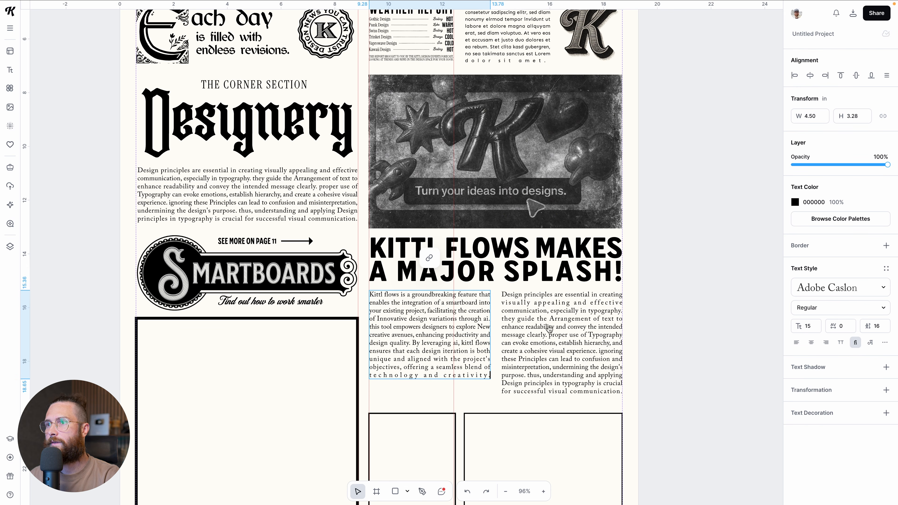
Try the left article column at font size 16 and return it to 15.
{"action": "scroll", "coordinate": [491, 342], "scroll_direction": "up", "scroll_amount": 3}
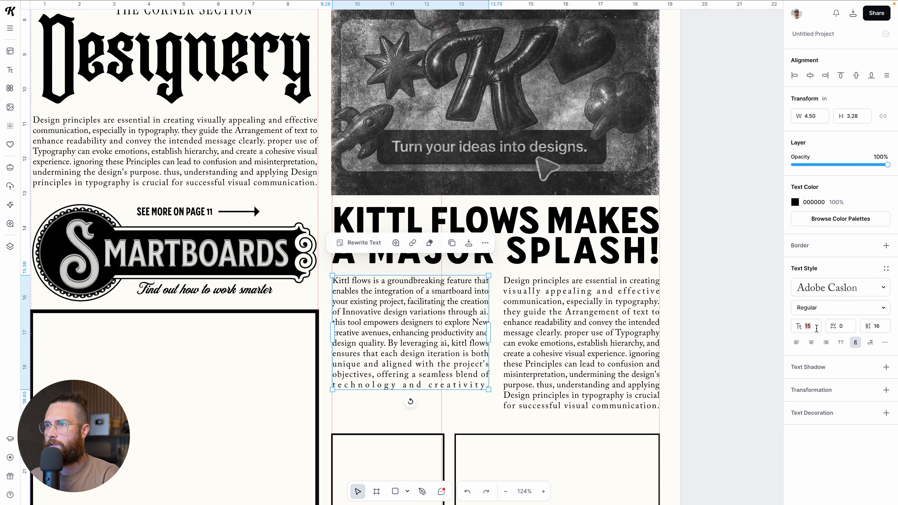
{"action": "type", "text": "16"}
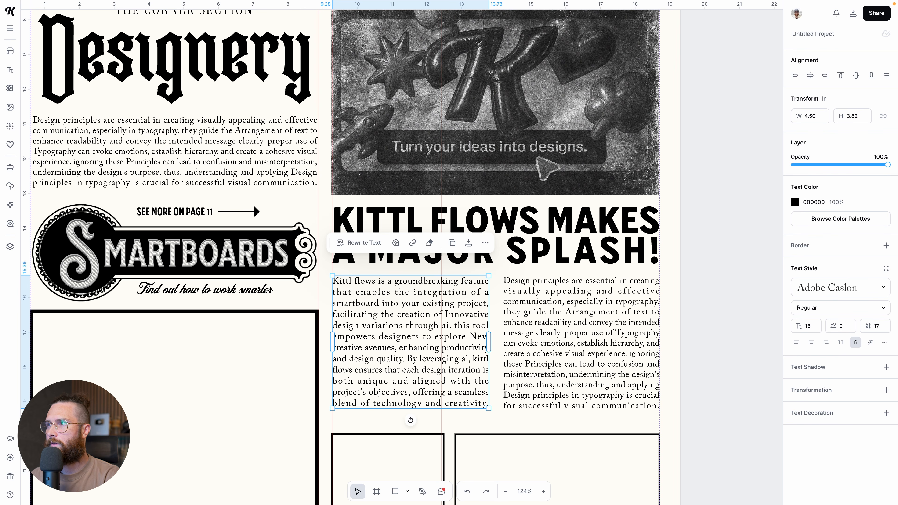
{"action": "key", "text": "BackSpace"}
{"action": "type", "text": "5"}
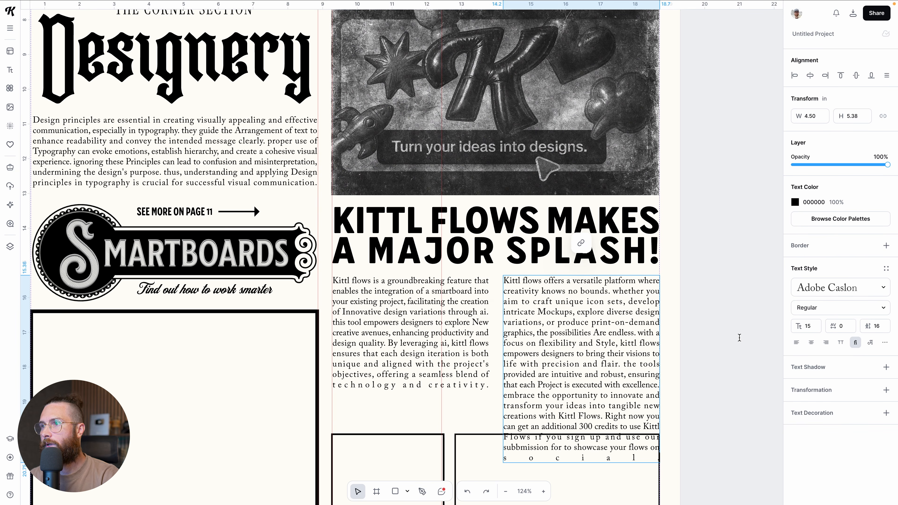
Fill the right article column with the copy beginning "Kittl flows offers a versatile platform" and set its font size to 12.
{"action": "key", "text": "Escape"}
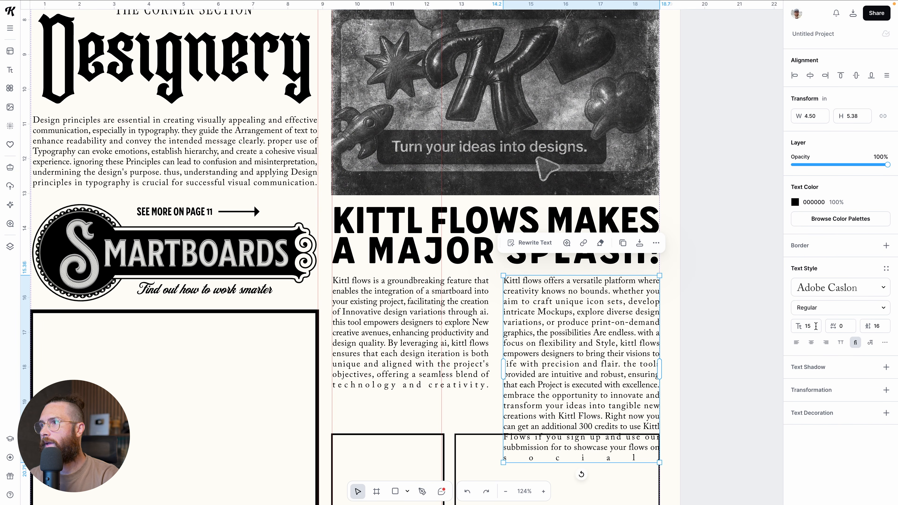
{"action": "type", "text": "12"}
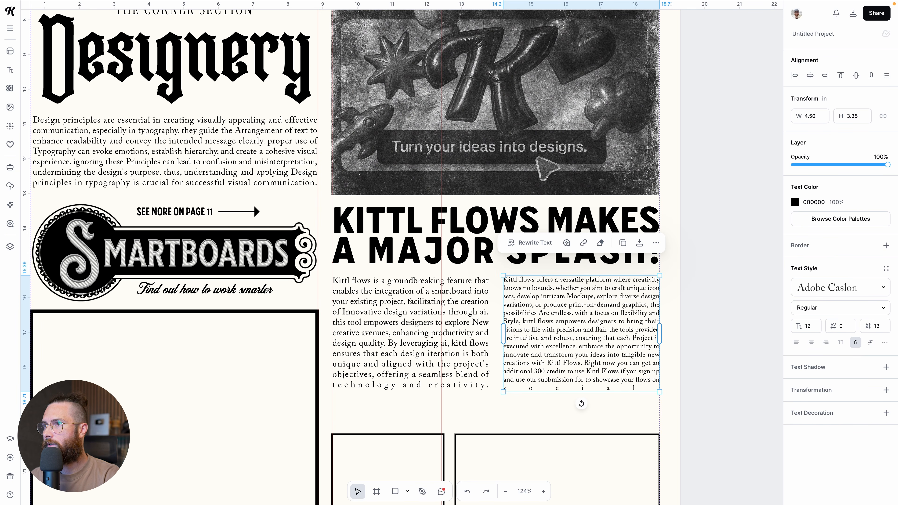
Set the left article column's font size to 12 to match the right column.
{"action": "left_click", "coordinate": [464, 316]}
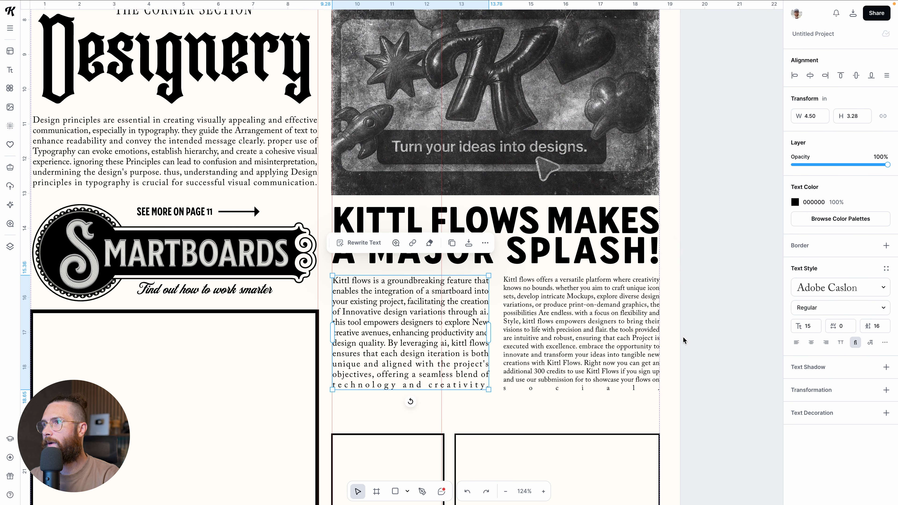
{"action": "left_click", "coordinate": [646, 336]}
{"action": "left_click", "coordinate": [456, 331]}
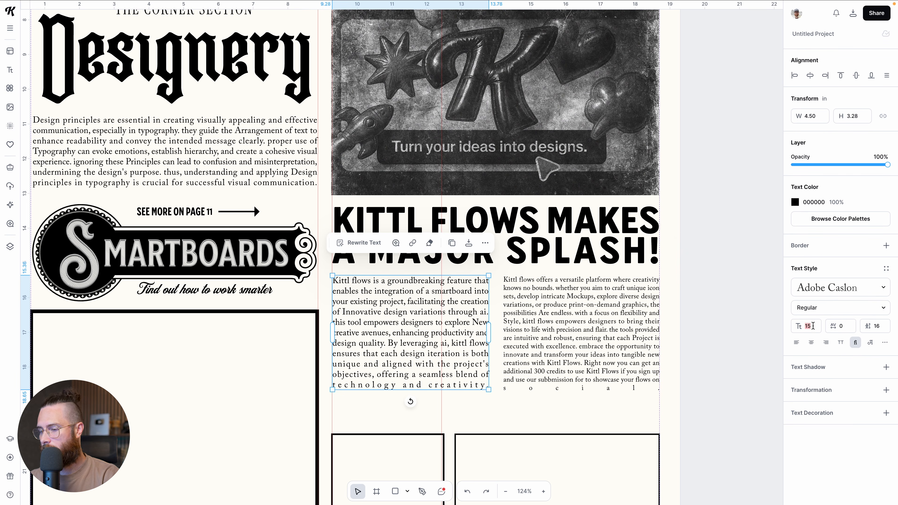
{"action": "type", "text": "12"}
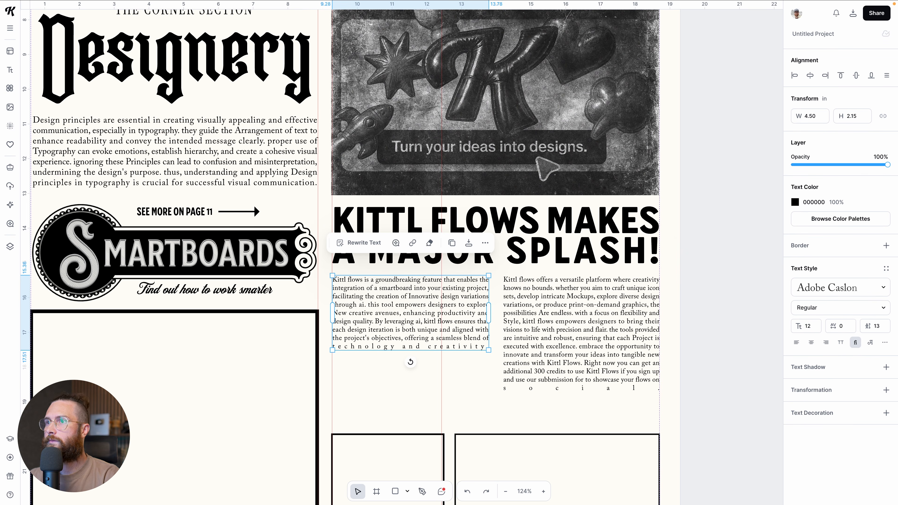
{"action": "scroll", "coordinate": [472, 336], "scroll_direction": "up", "scroll_amount": 1}
{"action": "left_click", "coordinate": [692, 321]}
Reword the columns' endings to "technology and cool design time creativity." and an August discount on monthly credits "for your best value.".
{"action": "scroll", "coordinate": [689, 322], "scroll_direction": "down", "scroll_amount": 1}
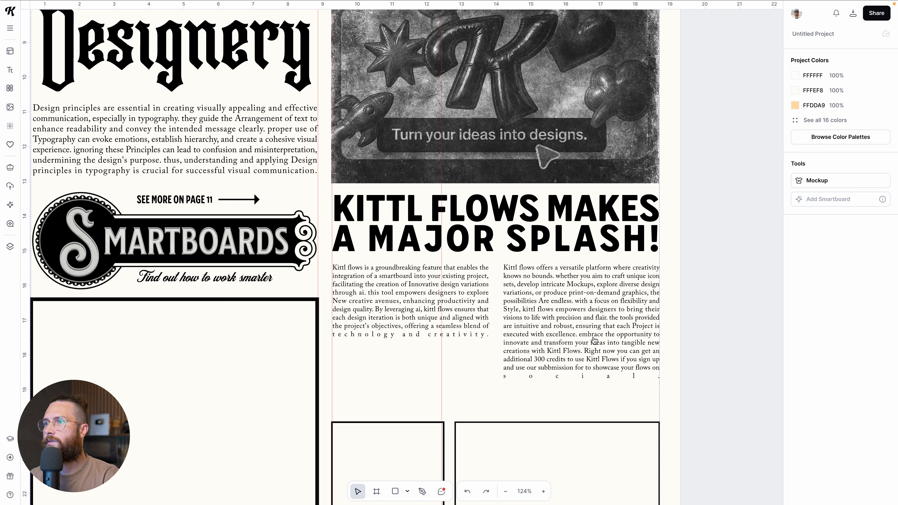
{"action": "scroll", "coordinate": [595, 341], "scroll_direction": "up", "scroll_amount": 3}
{"action": "left_click", "coordinate": [545, 369]}
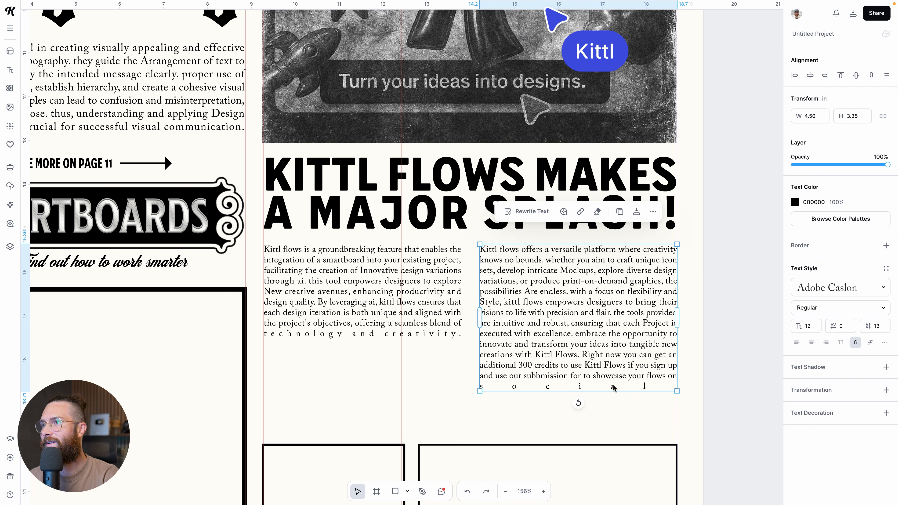
{"action": "left_click_drag", "start_coordinate": [568, 313], "coordinate": [628, 336]}
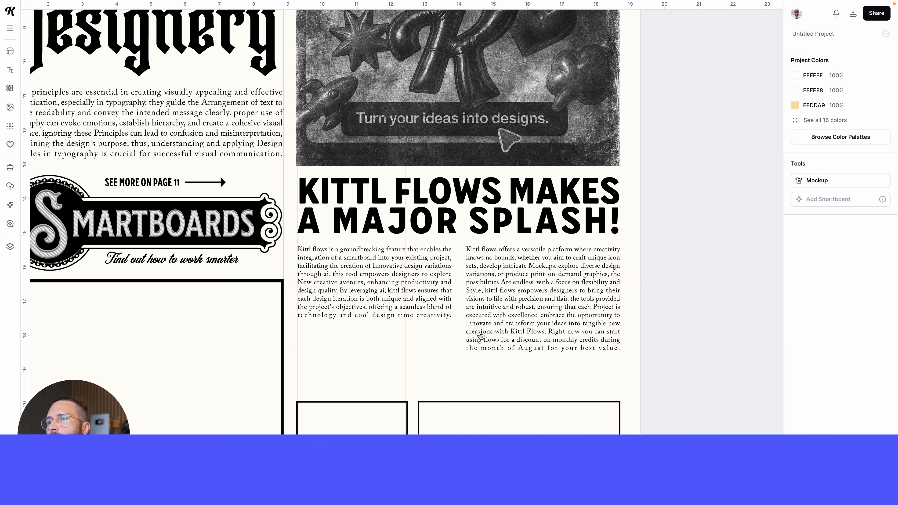
Examine the generated black-and-white Gearbox Garage advertisement on its Smartboard.
{"action": "scroll", "coordinate": [638, 320], "scroll_direction": "down", "scroll_amount": 3}
{"action": "scroll", "coordinate": [420, 249], "scroll_direction": "up", "scroll_amount": 15}
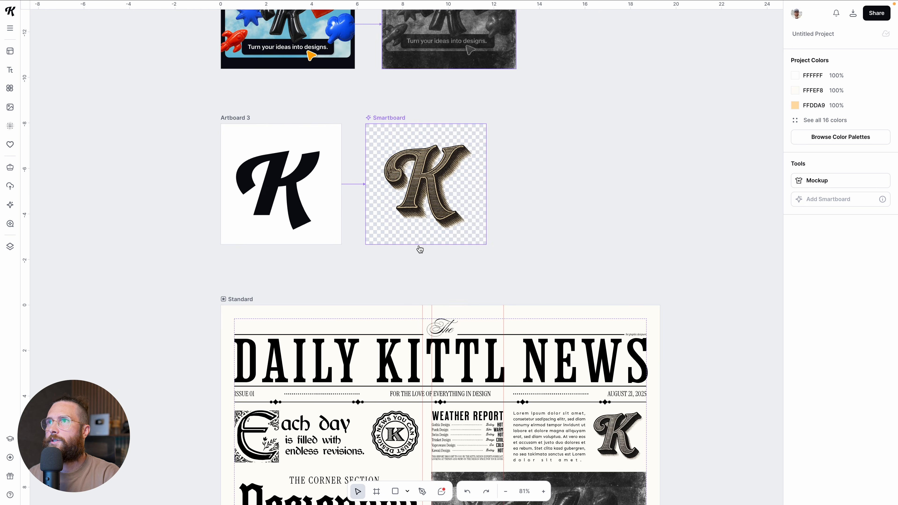
{"action": "scroll", "coordinate": [472, 225], "scroll_direction": "up", "scroll_amount": 5}
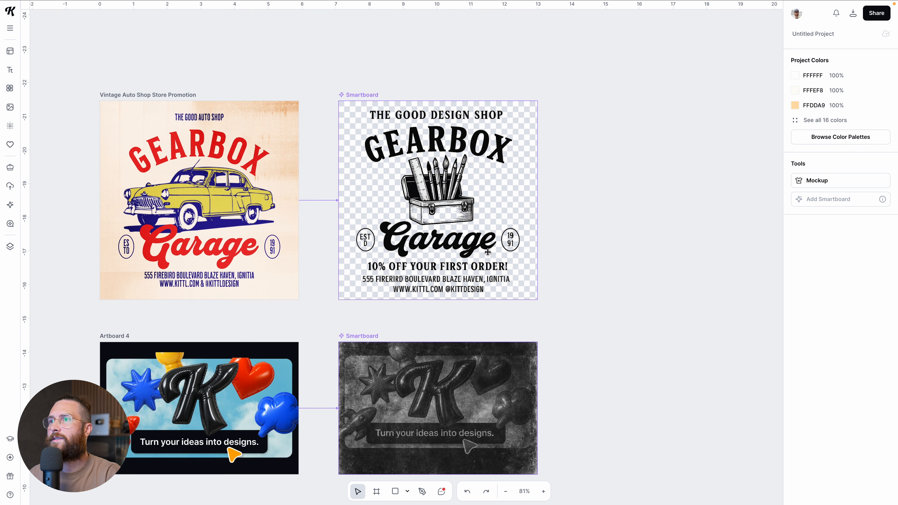
{"action": "scroll", "coordinate": [514, 294], "scroll_direction": "right", "scroll_amount": 2}
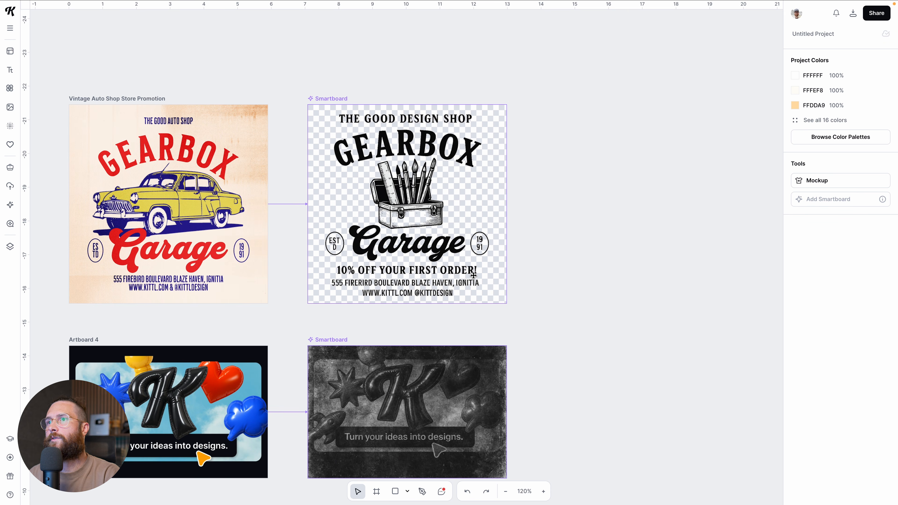
Place a standalone copy of the generated Gearbox Garage advertisement from its Smartboard into the large box below the newspaper's Smartboards banner.
{"action": "scroll", "coordinate": [473, 275], "scroll_direction": "down", "scroll_amount": 1}
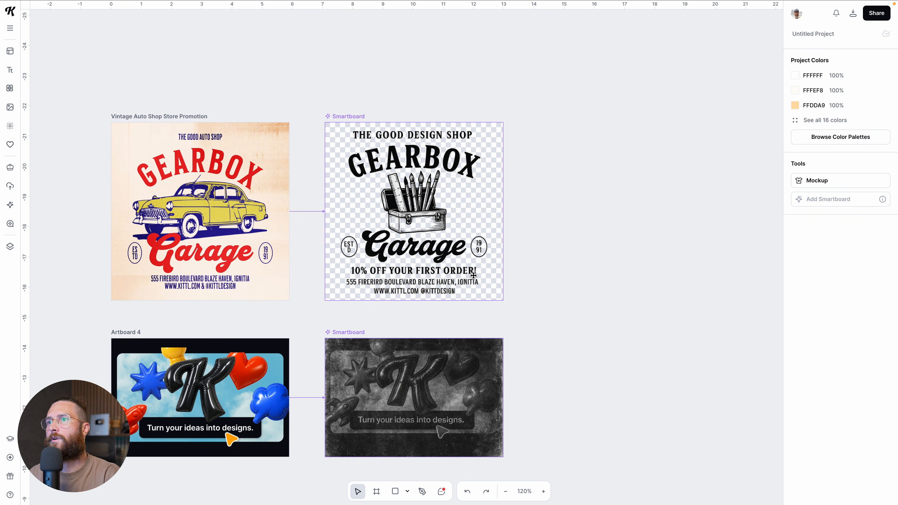
{"action": "left_click", "coordinate": [455, 243]}
{"action": "left_click", "coordinate": [834, 293]}
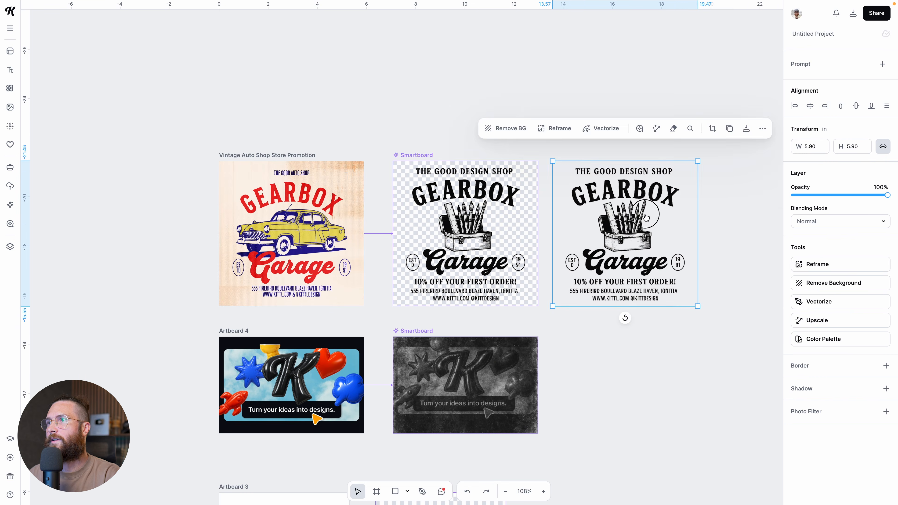
{"action": "left_click_drag", "start_coordinate": [646, 218], "coordinate": [679, 331]}
{"action": "scroll", "coordinate": [677, 329], "scroll_direction": "down", "scroll_amount": 4}
{"action": "left_click_drag", "start_coordinate": [698, 415], "coordinate": [541, 230]}
{"action": "left_click_drag", "start_coordinate": [495, 156], "coordinate": [267, 384]}
{"action": "scroll", "coordinate": [529, 250], "scroll_direction": "down", "scroll_amount": 3}
{"action": "scroll", "coordinate": [272, 371], "scroll_direction": "down", "scroll_amount": 9}
{"action": "scroll", "coordinate": [274, 270], "scroll_direction": "up", "scroll_amount": 1}
{"action": "left_click_drag", "start_coordinate": [264, 108], "coordinate": [351, 312]}
{"action": "scroll", "coordinate": [352, 312], "scroll_direction": "up", "scroll_amount": 5}
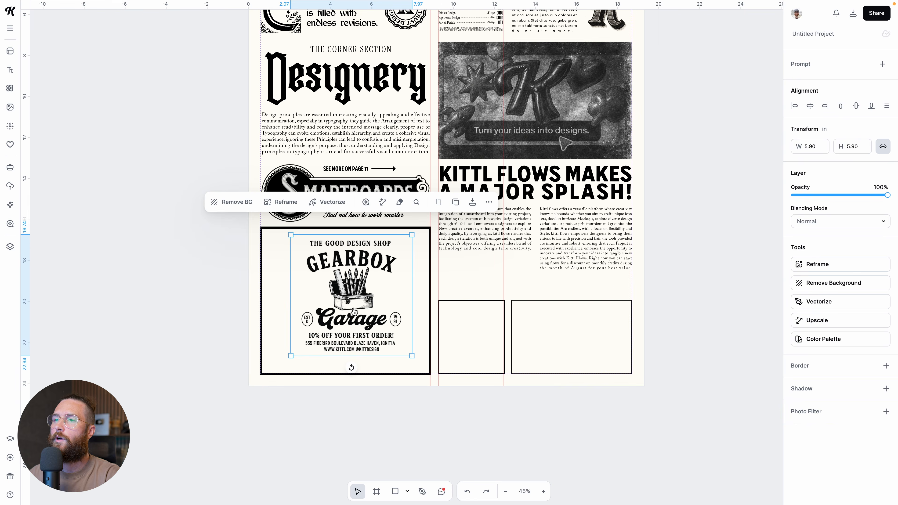
Enlarge the Gearbox Garage advertisement to about 6.92 in square and centre it inside its box.
{"action": "left_click_drag", "start_coordinate": [291, 356], "coordinate": [270, 376]}
{"action": "left_click_drag", "start_coordinate": [361, 270], "coordinate": [366, 265]}
{"action": "left_click", "coordinate": [240, 279]}
Delete the solid-bordered rectangle surrounding the Gearbox Garage advertisement.
{"action": "left_click", "coordinate": [271, 233]}
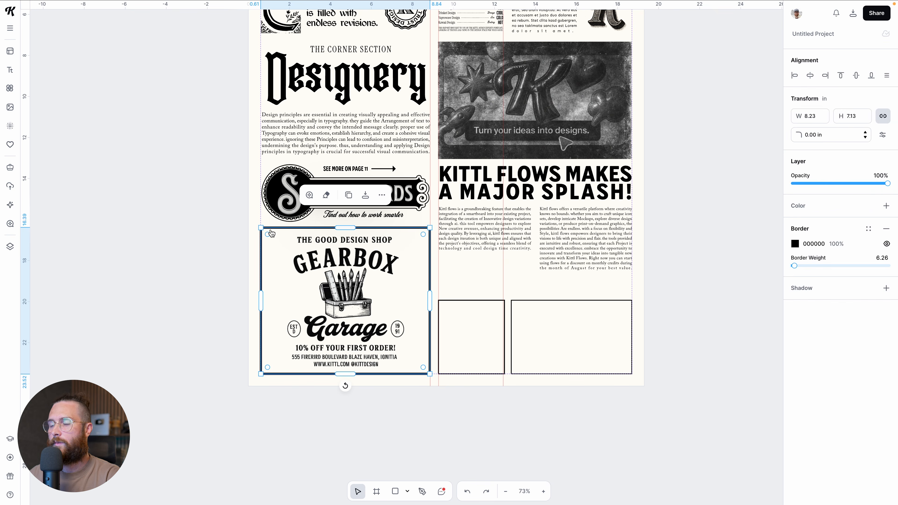
{"action": "key", "text": "Escape"}
{"action": "scroll", "coordinate": [353, 289], "scroll_direction": "up", "scroll_amount": 3}
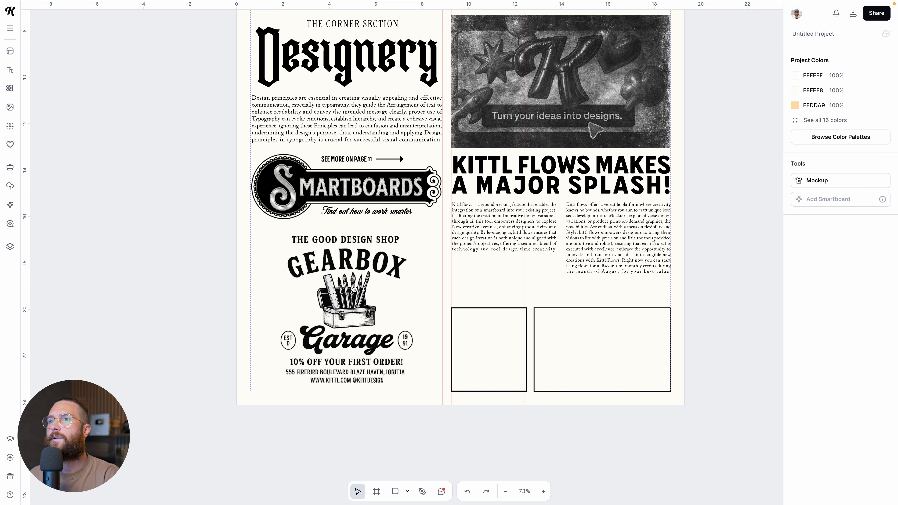
{"action": "left_click", "coordinate": [355, 286]}
{"action": "left_click", "coordinate": [214, 234]}
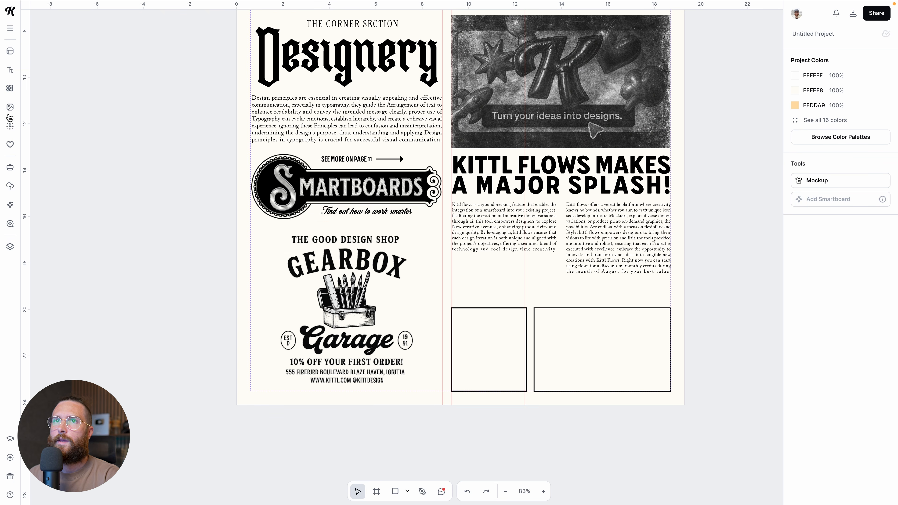
Insert the square dotted frame from the Large Frames ornaments and position it around the Gearbox Garage advertisement.
{"action": "left_click", "coordinate": [10, 88]}
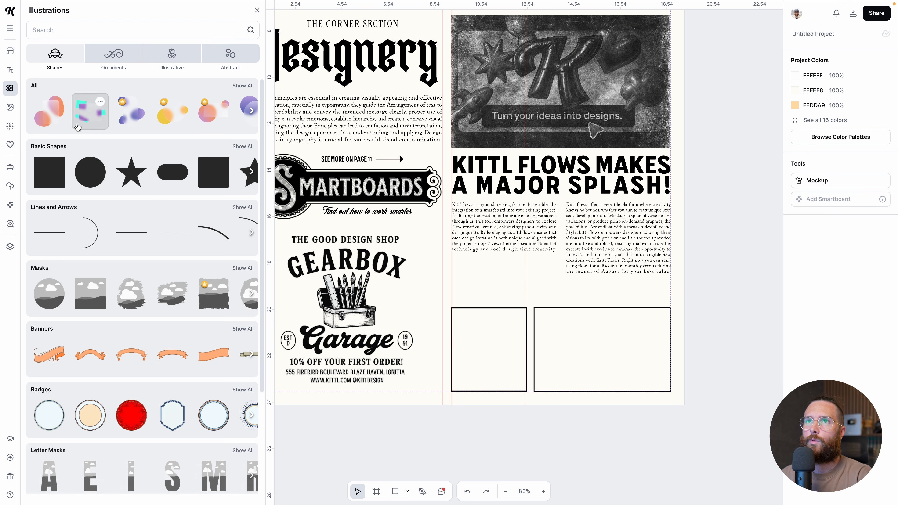
{"action": "left_click", "coordinate": [114, 56]}
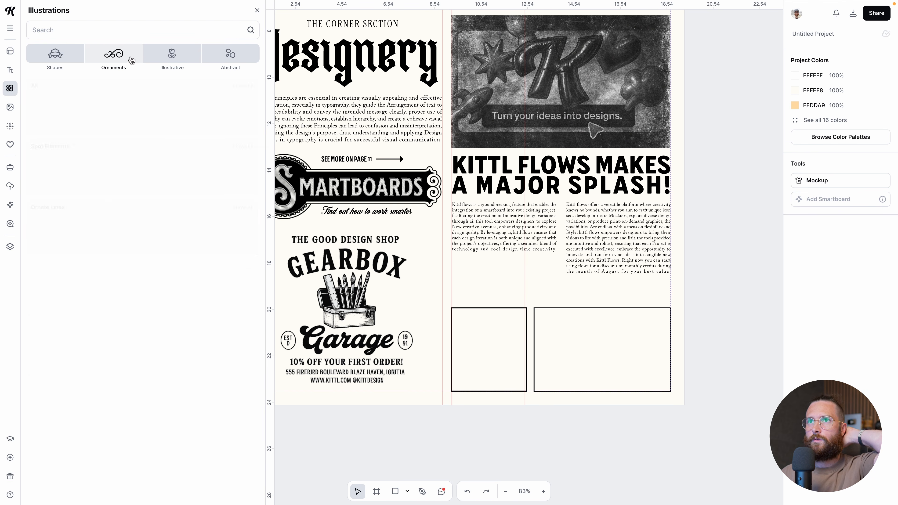
{"action": "scroll", "coordinate": [169, 235], "scroll_direction": "down", "scroll_amount": 4}
{"action": "scroll", "coordinate": [169, 238], "scroll_direction": "down", "scroll_amount": 2}
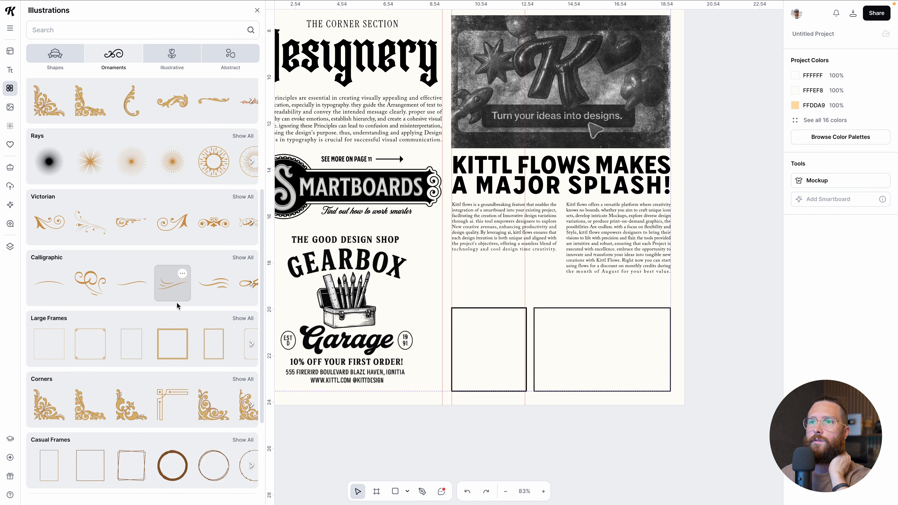
{"action": "left_click", "coordinate": [239, 318]}
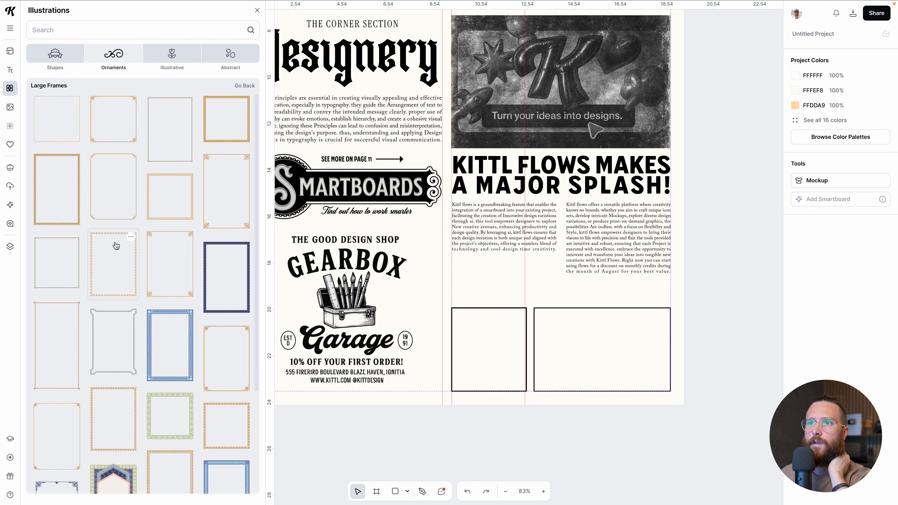
{"action": "left_click", "coordinate": [60, 142]}
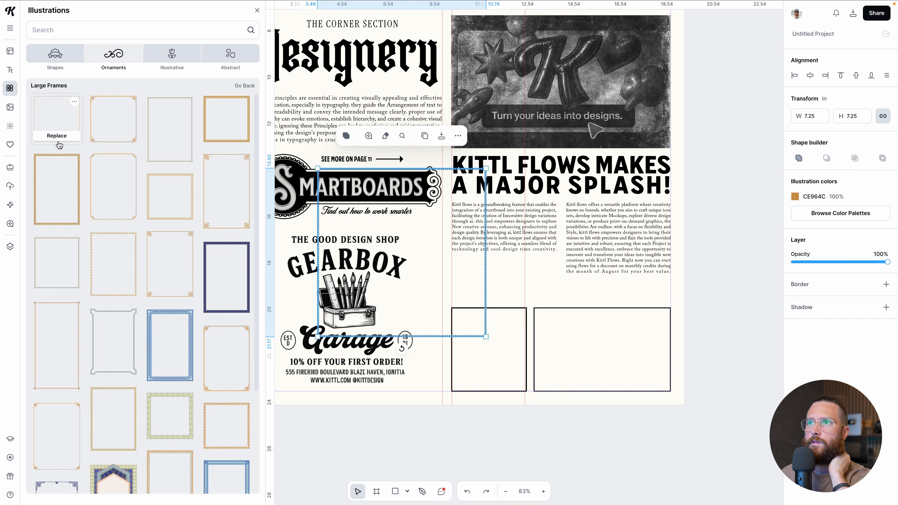
{"action": "left_click", "coordinate": [525, 253]}
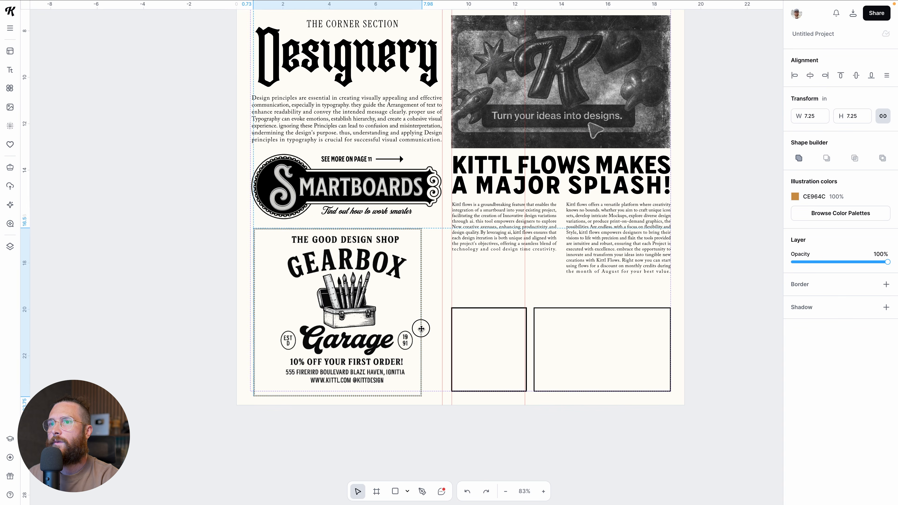
{"action": "left_click", "coordinate": [420, 325]}
Recolour the dotted frame black (000000).
{"action": "left_click", "coordinate": [795, 197]}
{"action": "left_click", "coordinate": [261, 188]}
{"action": "left_click", "coordinate": [173, 221]}
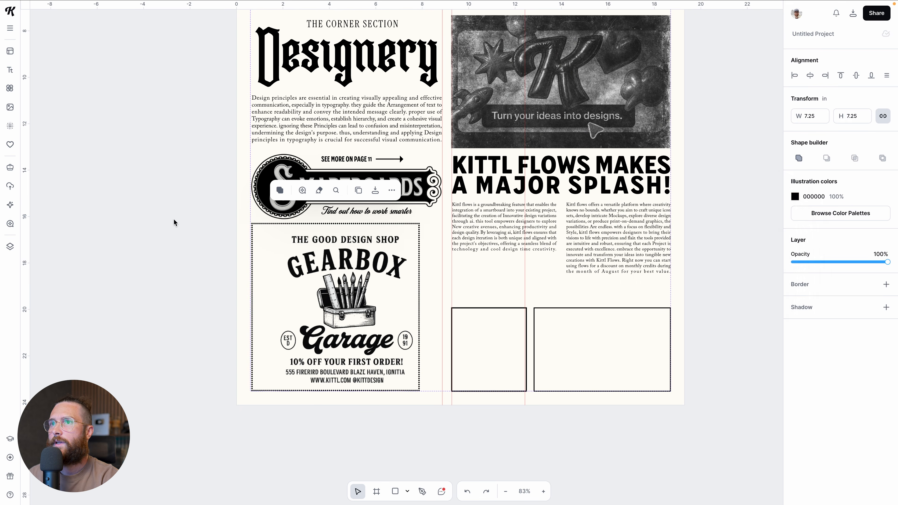
Stretch the dotted frame horizontally to fill the full width of the newspaper's left column.
{"action": "scroll", "coordinate": [345, 259], "scroll_direction": "up", "scroll_amount": 5}
{"action": "scroll", "coordinate": [455, 262], "scroll_direction": "down", "scroll_amount": 1}
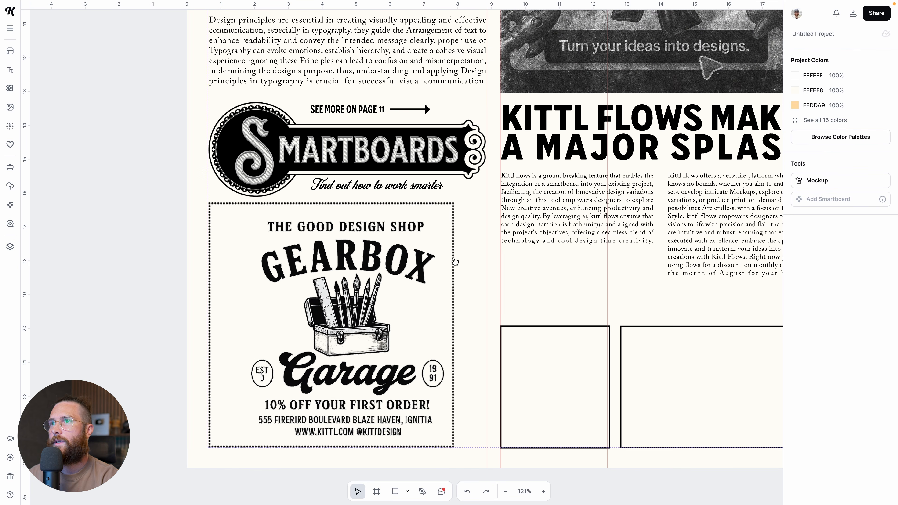
{"action": "scroll", "coordinate": [455, 262], "scroll_direction": "right", "scroll_amount": 1}
{"action": "left_click", "coordinate": [430, 245]}
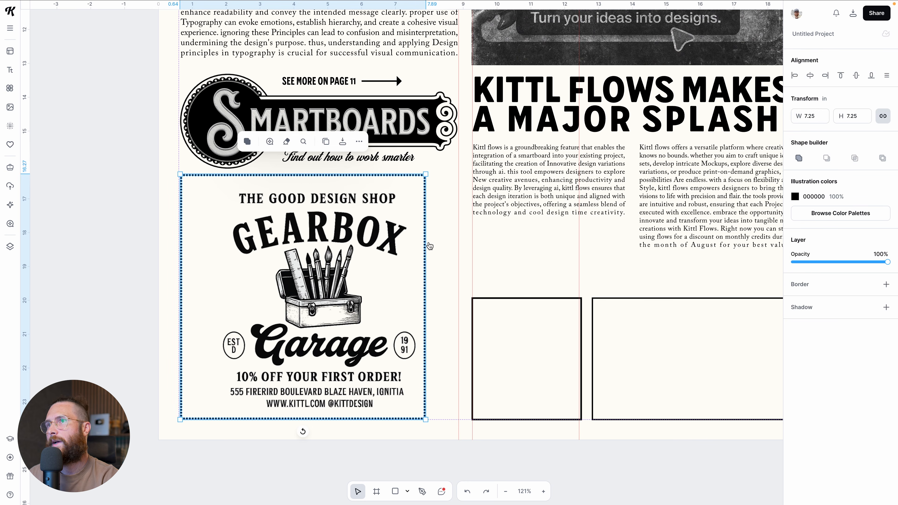
{"action": "left_click_drag", "start_coordinate": [426, 174], "coordinate": [458, 173]}
{"action": "left_click", "coordinate": [135, 301]}
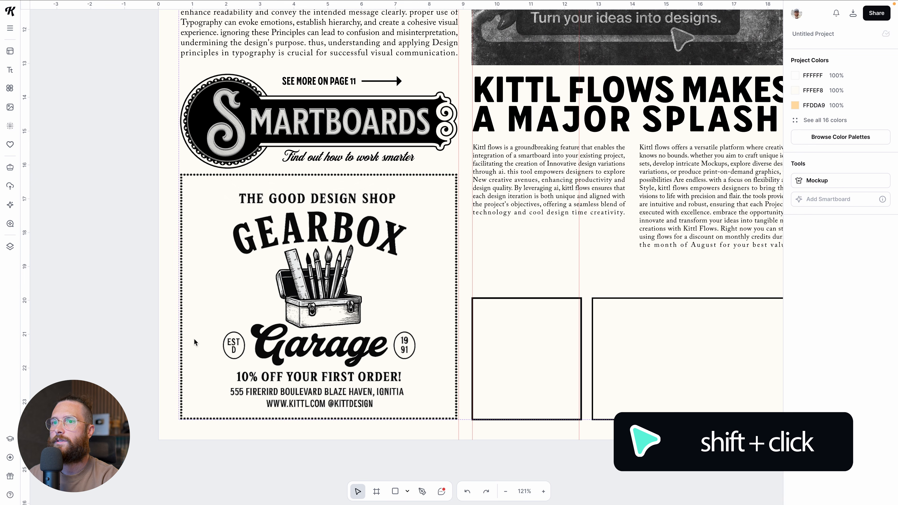
Enlarge the Gearbox Garage advertisement to about 7.40 in square and shift it slightly upward in the dotted frame.
{"action": "left_click", "coordinate": [364, 244]}
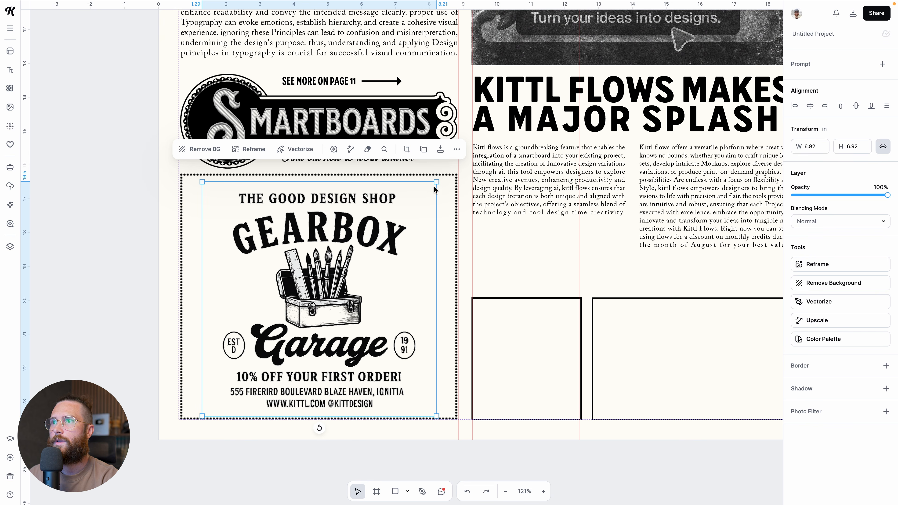
{"action": "left_click_drag", "start_coordinate": [437, 182], "coordinate": [444, 174]}
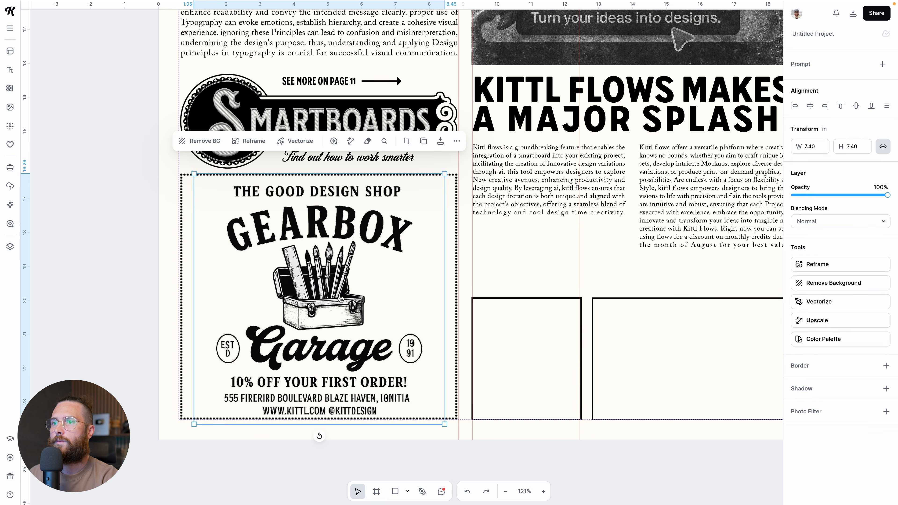
{"action": "left_click_drag", "start_coordinate": [338, 319], "coordinate": [337, 312]}
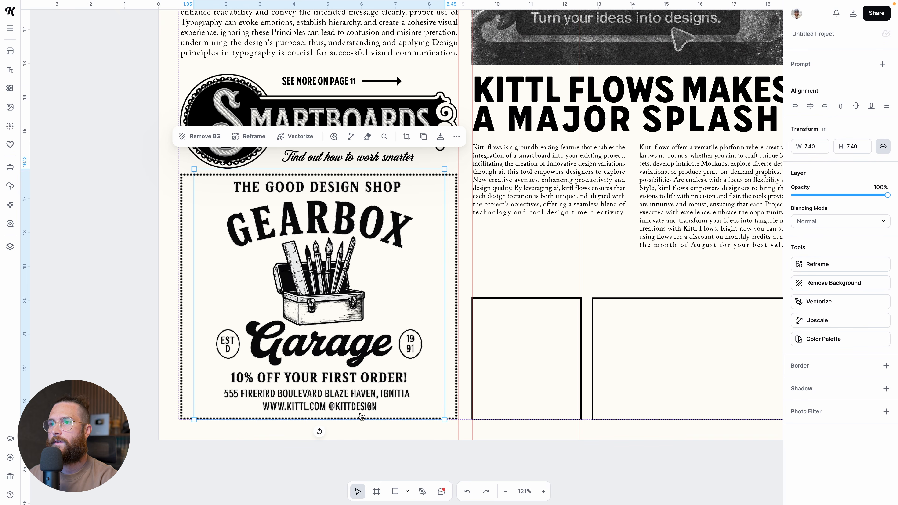
Crop the address and website lines off the advertisement and recentre it vertically in the dotted frame.
{"action": "double_click", "coordinate": [348, 406]}
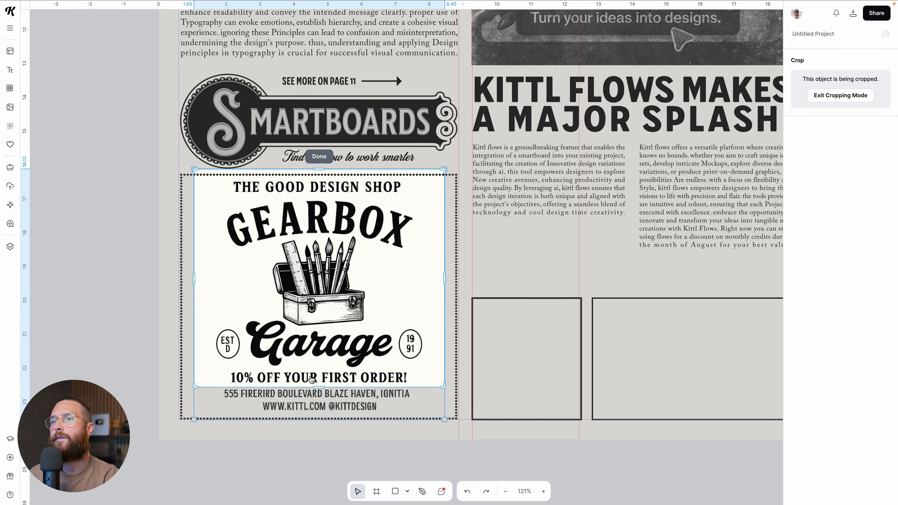
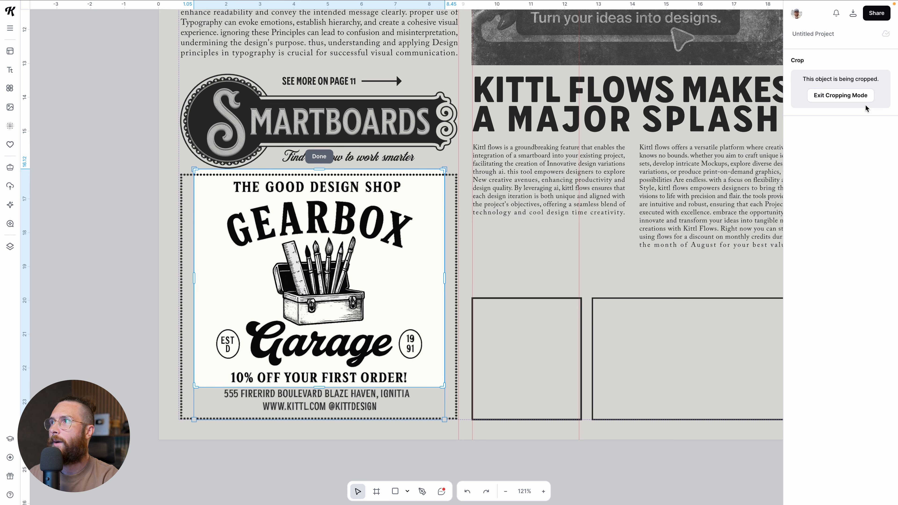
{"action": "left_click", "coordinate": [831, 100]}
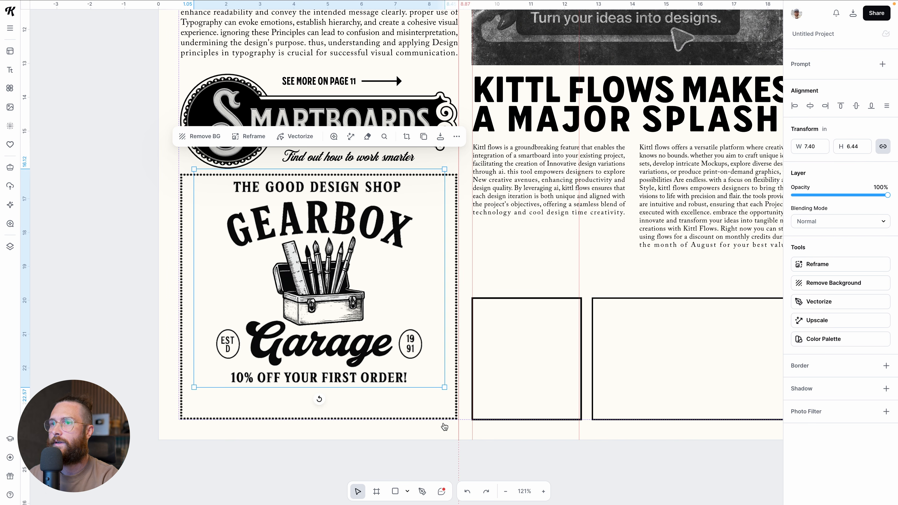
{"action": "left_click_drag", "start_coordinate": [337, 315], "coordinate": [340, 328]}
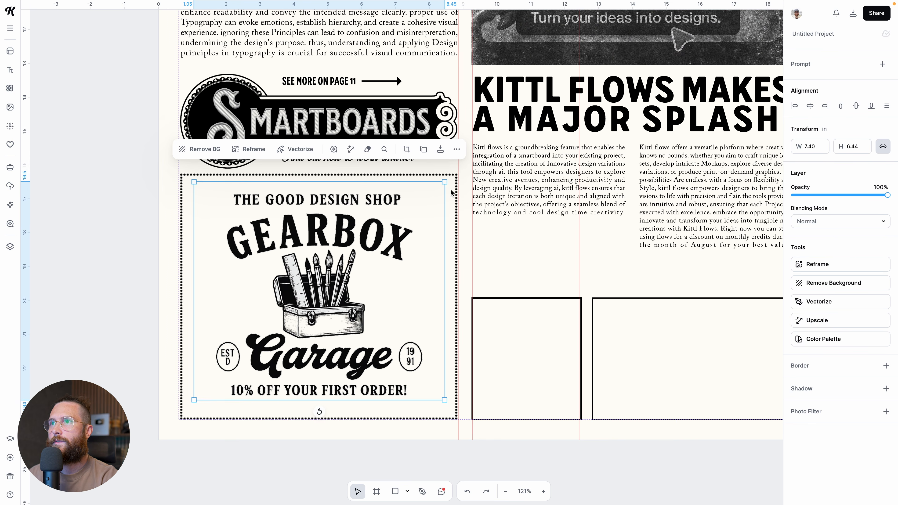
Enlarge the cropped advertisement to fill the dotted frame and centre it there.
{"action": "mouse_move", "coordinate": [445, 182]}
{"action": "left_mouse_down"}
{"action": "mouse_move", "coordinate": [457, 179]}
{"action": "mouse_move", "coordinate": [427, 188]}
{"action": "mouse_move", "coordinate": [457, 177]}
{"action": "left_mouse_up"}
{"action": "left_click_drag", "start_coordinate": [372, 237], "coordinate": [372, 232]}
{"action": "left_click", "coordinate": [162, 335]}
Hide the rulers and guide lines to show the newspaper page without them.
{"action": "scroll", "coordinate": [276, 351], "scroll_direction": "down", "scroll_amount": 5}
{"action": "scroll", "coordinate": [277, 353], "scroll_direction": "down", "scroll_amount": 5}
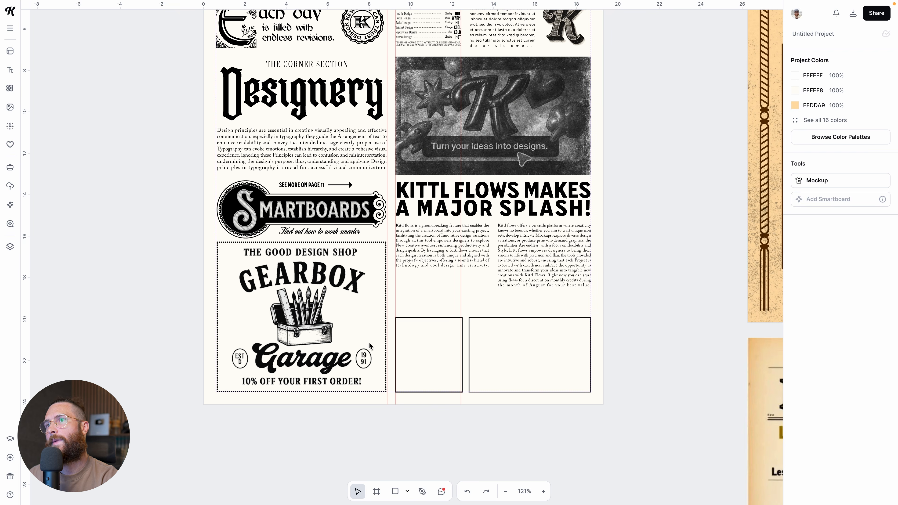
{"action": "scroll", "coordinate": [422, 364], "scroll_direction": "up", "scroll_amount": 2}
{"action": "scroll", "coordinate": [422, 364], "scroll_direction": "down", "scroll_amount": 3}
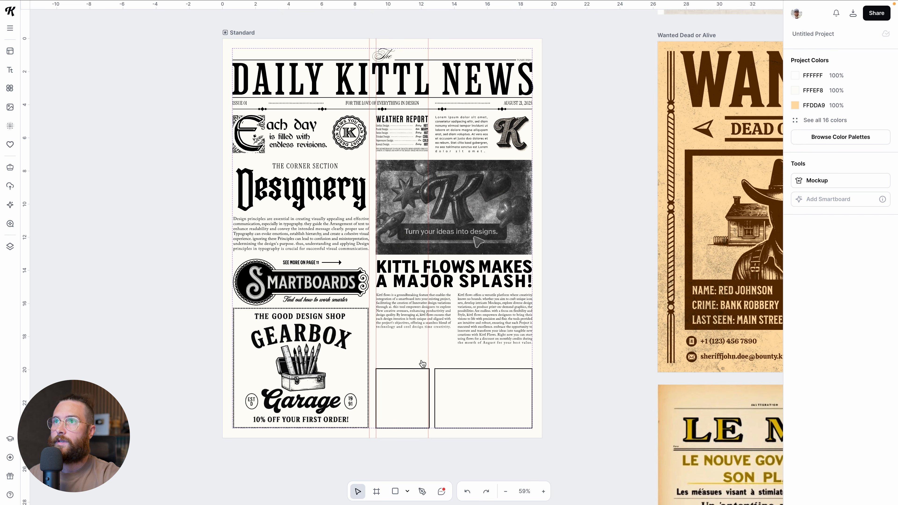
{"action": "key", "text": "shift+r"}
{"action": "scroll", "coordinate": [423, 364], "scroll_direction": "right", "scroll_amount": 3}
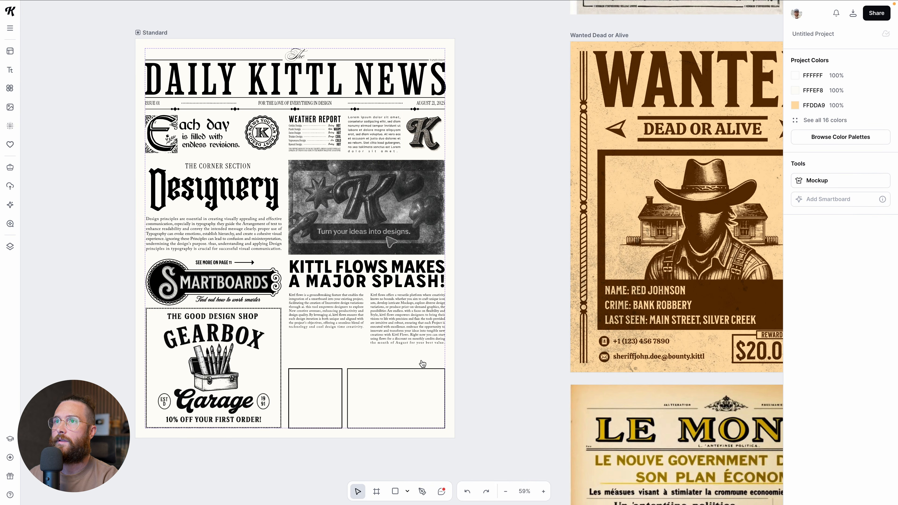
{"action": "scroll", "coordinate": [422, 364], "scroll_direction": "up", "scroll_amount": 1}
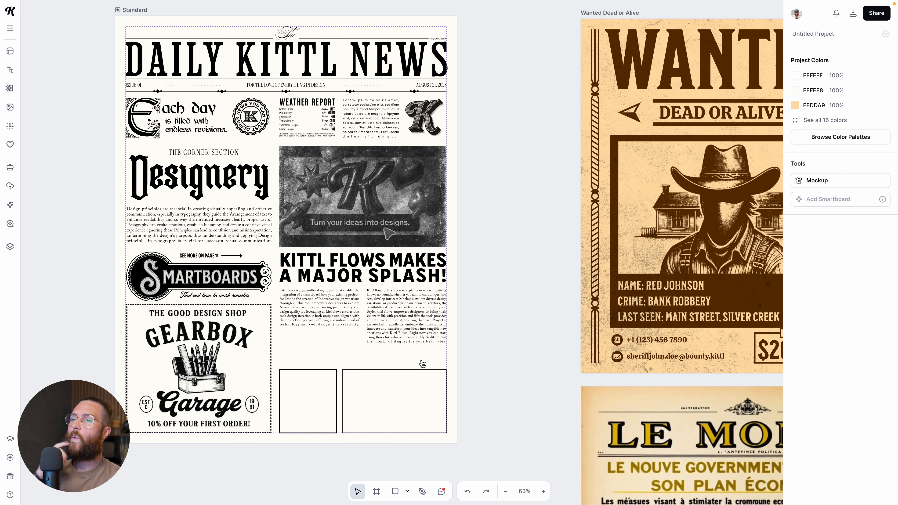
{"action": "scroll", "coordinate": [368, 258], "scroll_direction": "up", "scroll_amount": 1}
Compare the newspaper front page with the reference posters beside it, checking headings, columns and remaining empty space.
{"action": "left_click", "coordinate": [250, 199]}
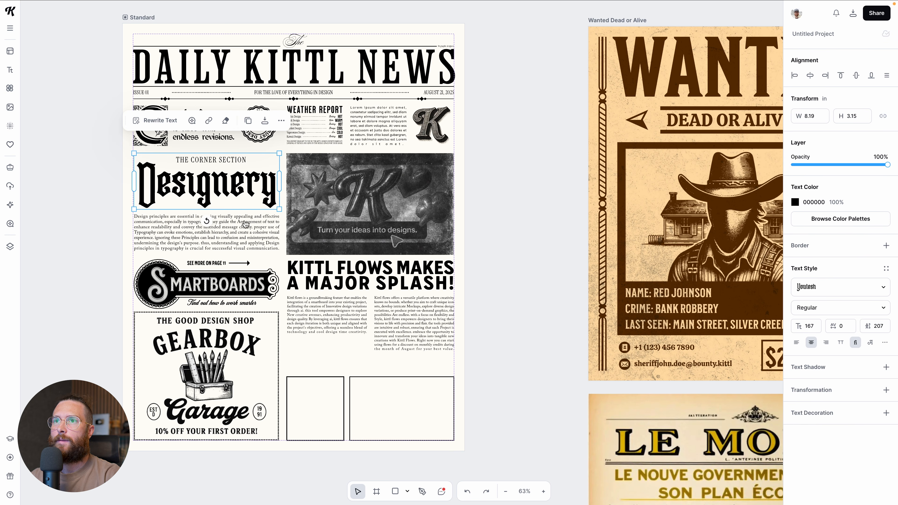
{"action": "scroll", "coordinate": [293, 260], "scroll_direction": "down", "scroll_amount": 3, "text": "ctrl"}
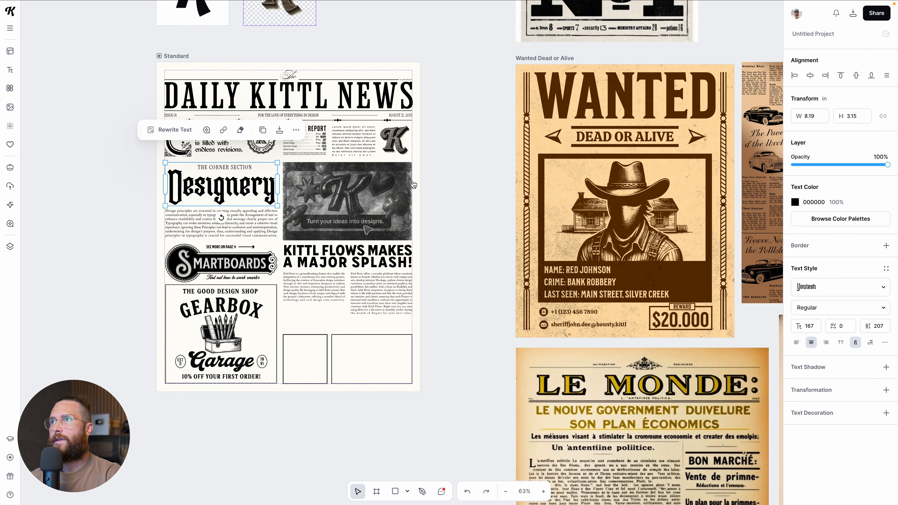
{"action": "scroll", "coordinate": [602, 186], "scroll_direction": "up", "scroll_amount": 3}
{"action": "scroll", "coordinate": [602, 186], "scroll_direction": "up", "scroll_amount": 4}
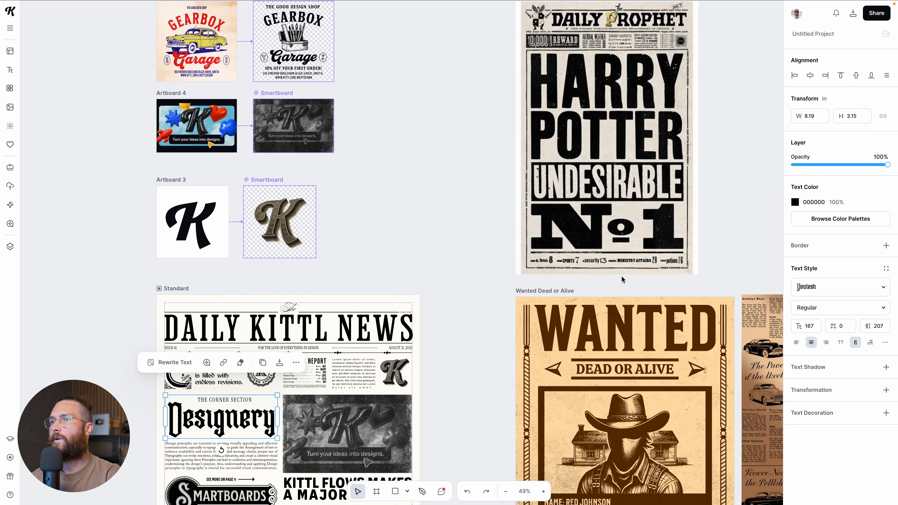
{"action": "scroll", "coordinate": [447, 263], "scroll_direction": "down", "scroll_amount": 8}
{"action": "left_click", "coordinate": [446, 262]}
{"action": "scroll", "coordinate": [333, 242], "scroll_direction": "up", "scroll_amount": 1}
{"action": "scroll", "coordinate": [254, 201], "scroll_direction": "up", "scroll_amount": 1}
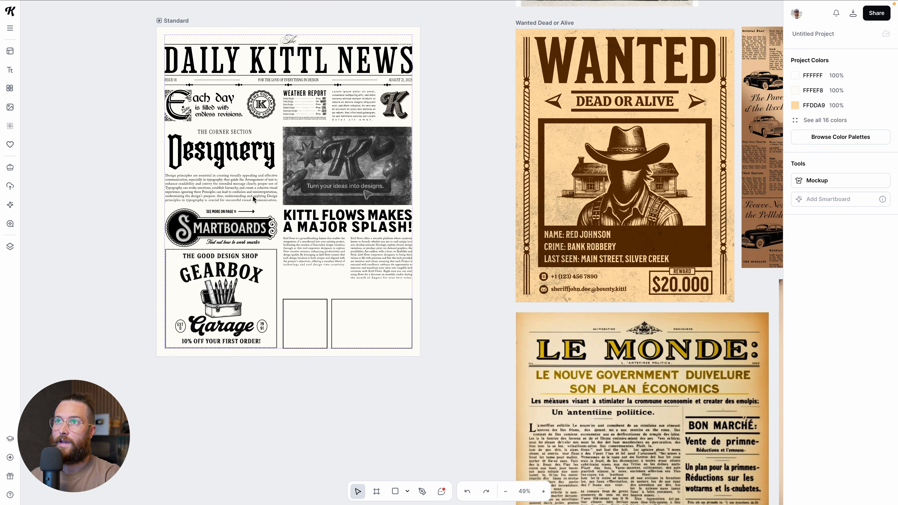
{"action": "scroll", "coordinate": [277, 167], "scroll_direction": "up", "scroll_amount": 2}
{"action": "scroll", "coordinate": [315, 172], "scroll_direction": "down", "scroll_amount": 2}
{"action": "scroll", "coordinate": [342, 272], "scroll_direction": "up", "scroll_amount": 3}
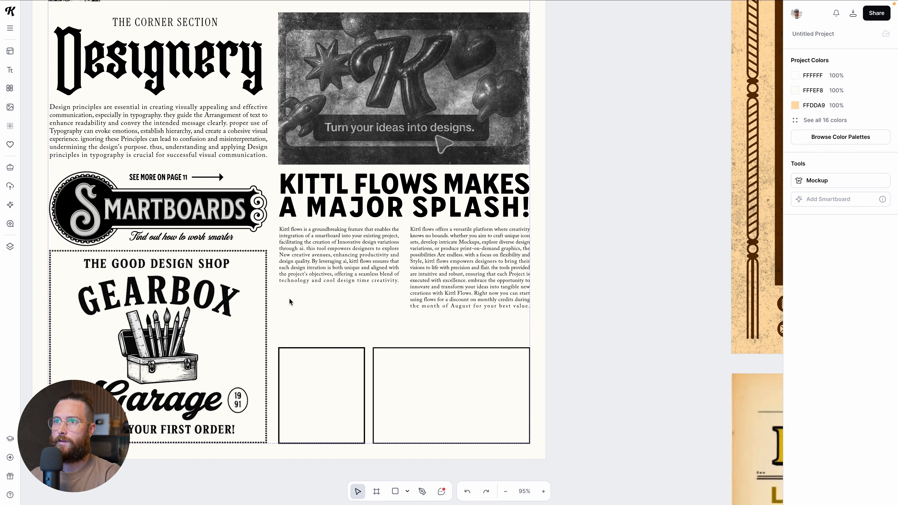
Add a framed ornamental panel with finial ends from the Panels ornaments to the newspaper page.
{"action": "left_click_drag", "start_coordinate": [280, 291], "coordinate": [401, 310]}
{"action": "left_click", "coordinate": [9, 88]}
{"action": "scroll", "coordinate": [190, 240], "scroll_direction": "down", "scroll_amount": 10}
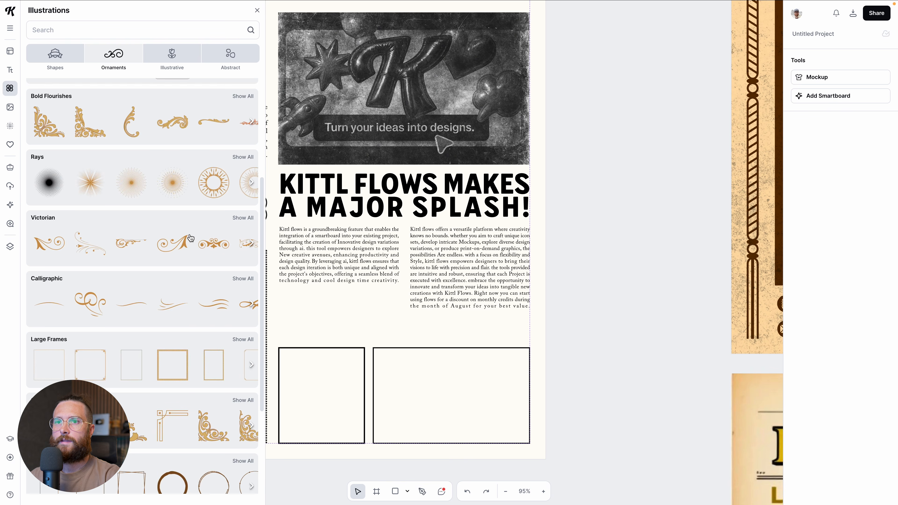
{"action": "scroll", "coordinate": [190, 239], "scroll_direction": "down", "scroll_amount": 2}
{"action": "left_click", "coordinate": [243, 367]}
{"action": "scroll", "coordinate": [391, 356], "scroll_direction": "left", "scroll_amount": 3}
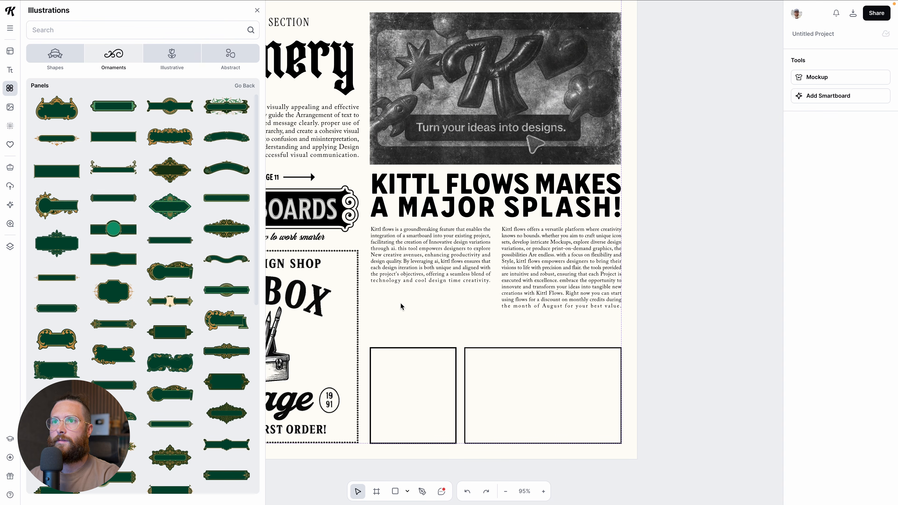
{"action": "scroll", "coordinate": [171, 283], "scroll_direction": "down", "scroll_amount": 3}
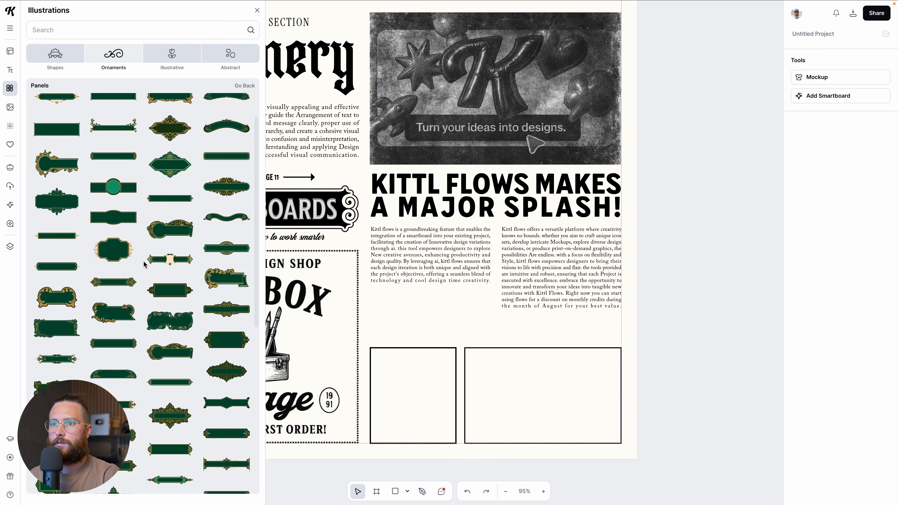
{"action": "scroll", "coordinate": [145, 265], "scroll_direction": "down", "scroll_amount": 4}
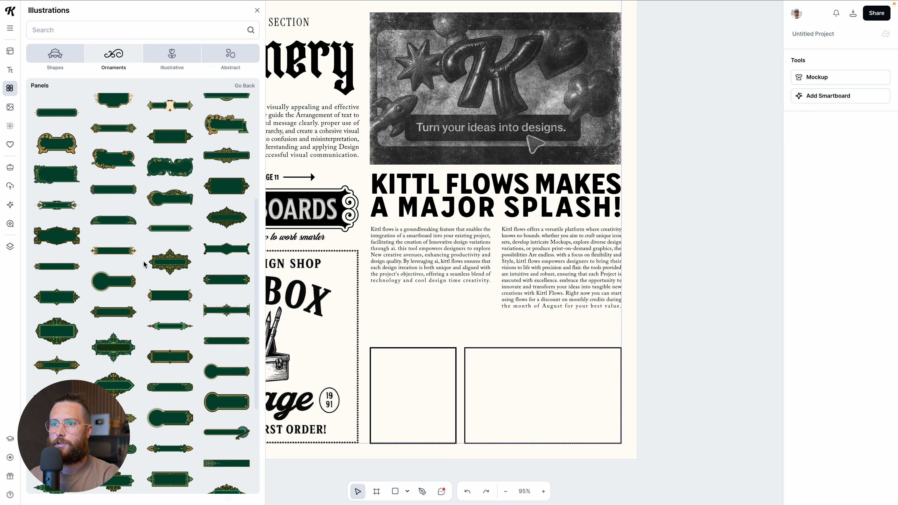
{"action": "scroll", "coordinate": [145, 264], "scroll_direction": "down", "scroll_amount": 2}
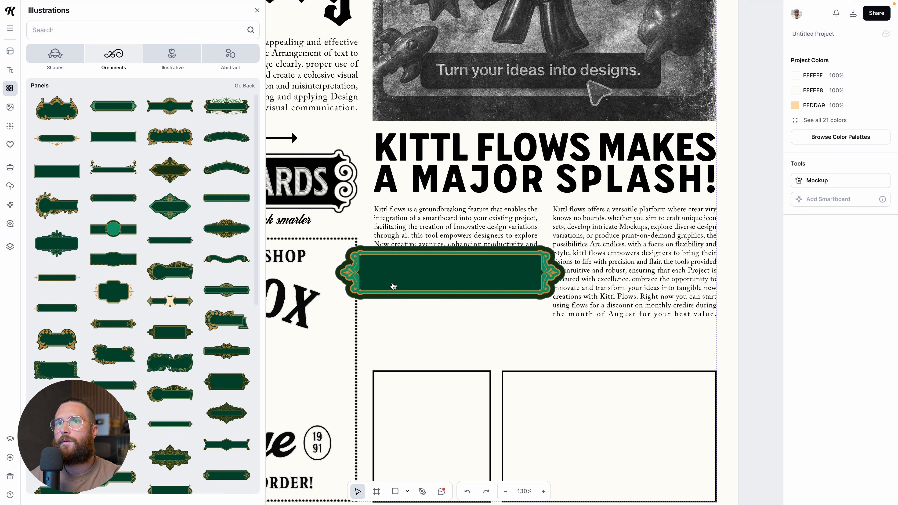
{"action": "left_click", "coordinate": [393, 286]}
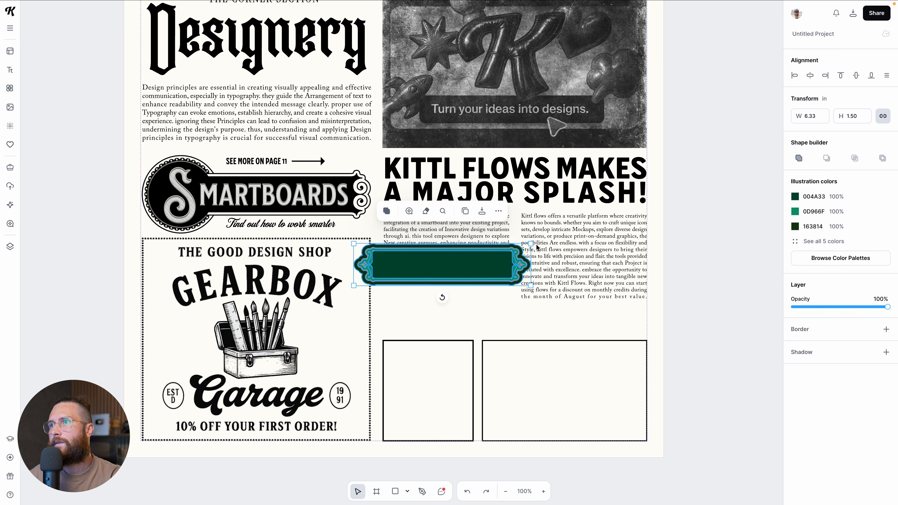
Scale the ornamental panel to about 4.49 × 1.06 in and fit it beneath the left Kittl Flows text column.
{"action": "left_click_drag", "start_coordinate": [531, 244], "coordinate": [464, 298]}
{"action": "scroll", "coordinate": [464, 298], "scroll_direction": "down", "scroll_amount": 2}
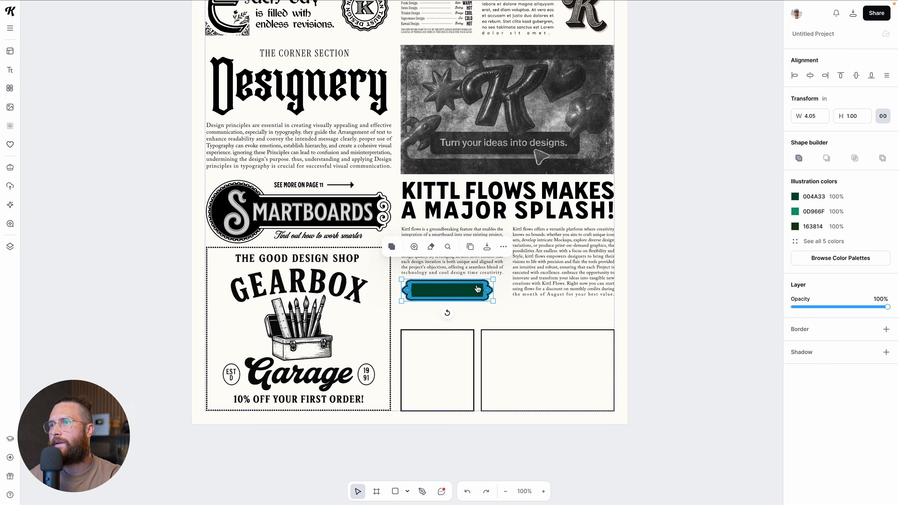
{"action": "scroll", "coordinate": [464, 299], "scroll_direction": "up", "scroll_amount": 5}
{"action": "left_click_drag", "start_coordinate": [508, 316], "coordinate": [525, 319]}
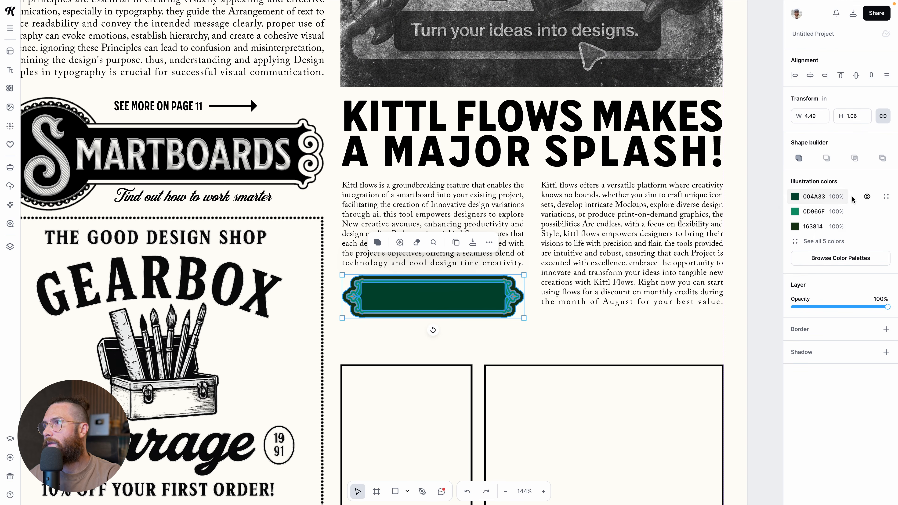
Recolour the panel's dark green 004A33 to black and hide its 0D966F and 163814 colours.
{"action": "left_click", "coordinate": [866, 197]}
{"action": "left_click", "coordinate": [866, 197]}
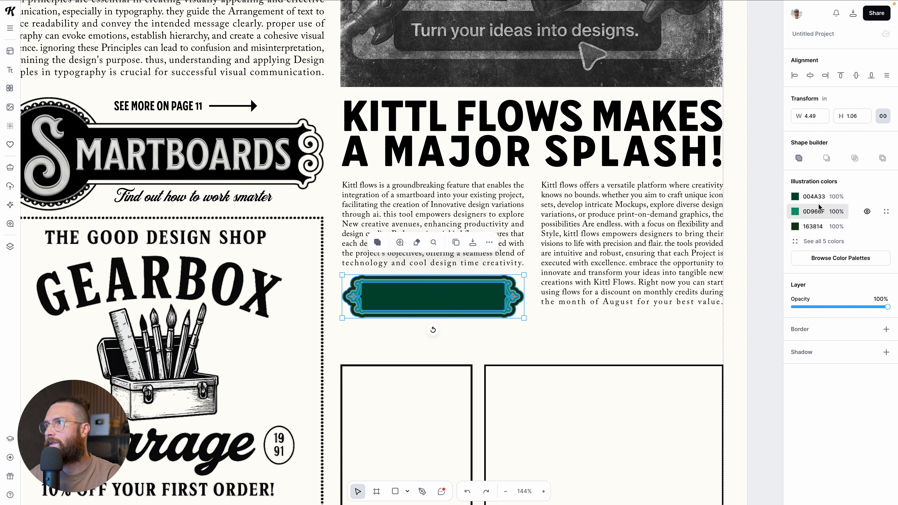
{"action": "left_click", "coordinate": [795, 196]}
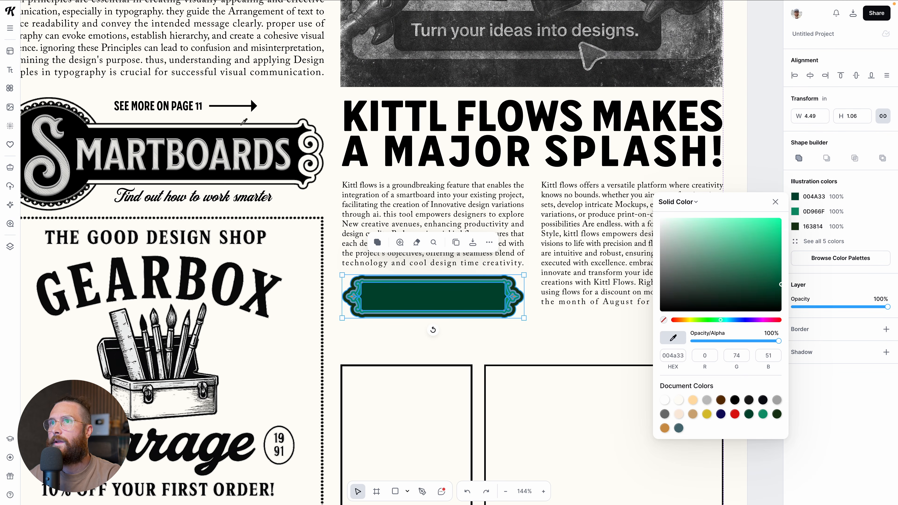
{"action": "left_click", "coordinate": [262, 134]}
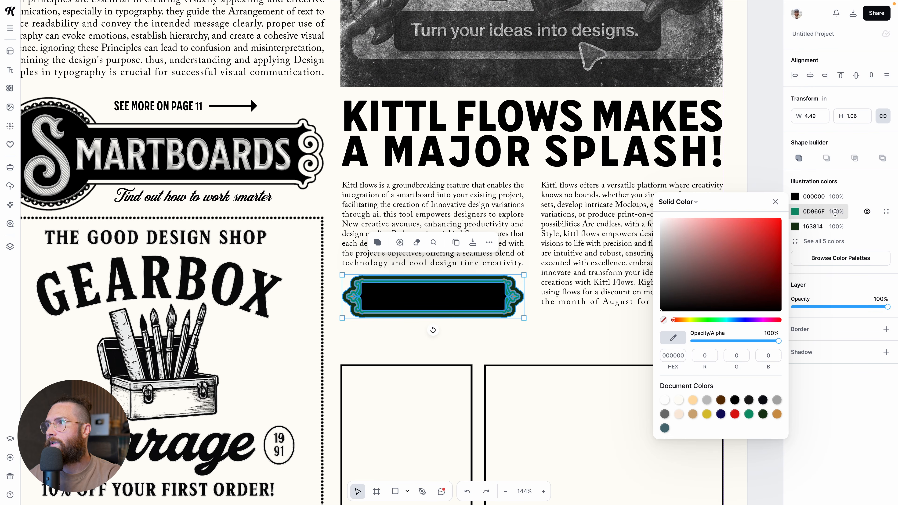
{"action": "left_click", "coordinate": [866, 212]}
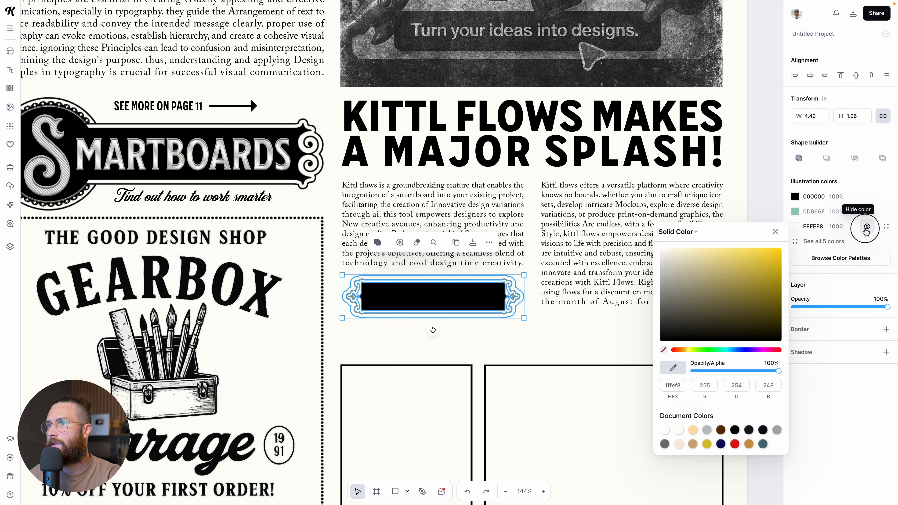
{"action": "left_click", "coordinate": [865, 227]}
{"action": "left_click", "coordinate": [631, 354]}
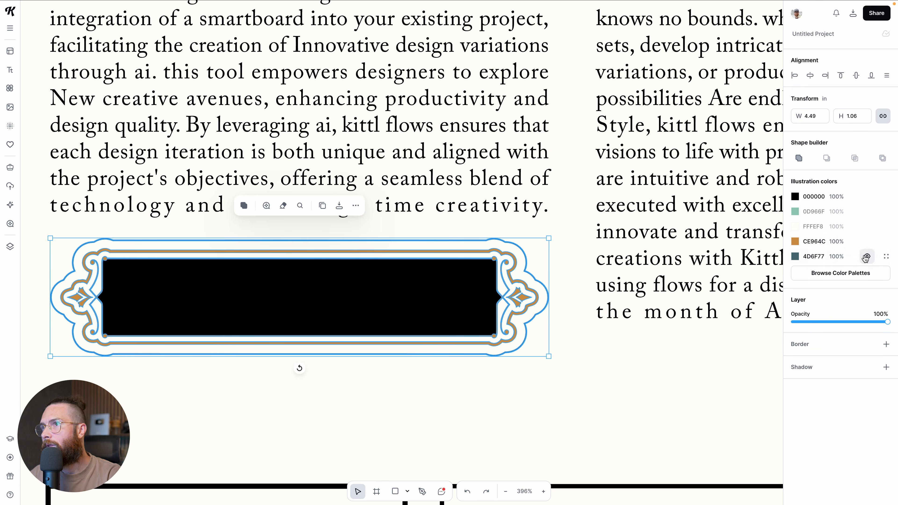
Hide the panel's 4D6F77 colour and recolour its gold CE964C linework to black.
{"action": "left_click", "coordinate": [866, 257]}
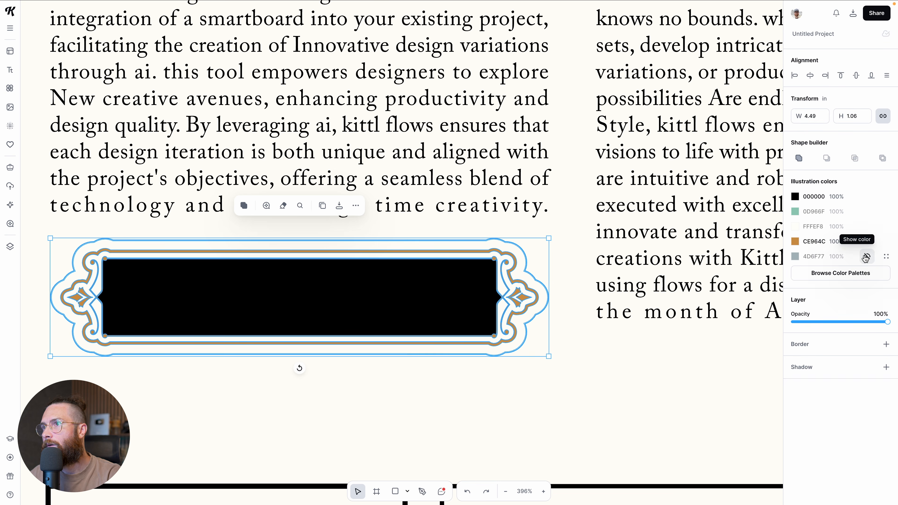
{"action": "left_click", "coordinate": [714, 367]}
{"action": "left_click", "coordinate": [514, 315]}
{"action": "left_click", "coordinate": [819, 248]}
{"action": "left_click", "coordinate": [799, 243]}
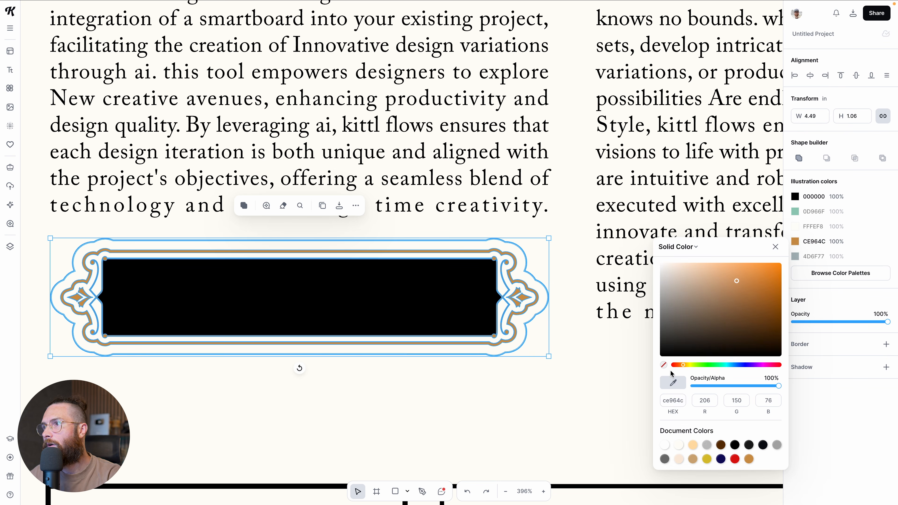
{"action": "left_click", "coordinate": [430, 321]}
{"action": "left_click", "coordinate": [496, 372]}
Enlarge the black panel slightly to match the column width and position it just below the article text.
{"action": "scroll", "coordinate": [497, 372], "scroll_direction": "down", "scroll_amount": 5}
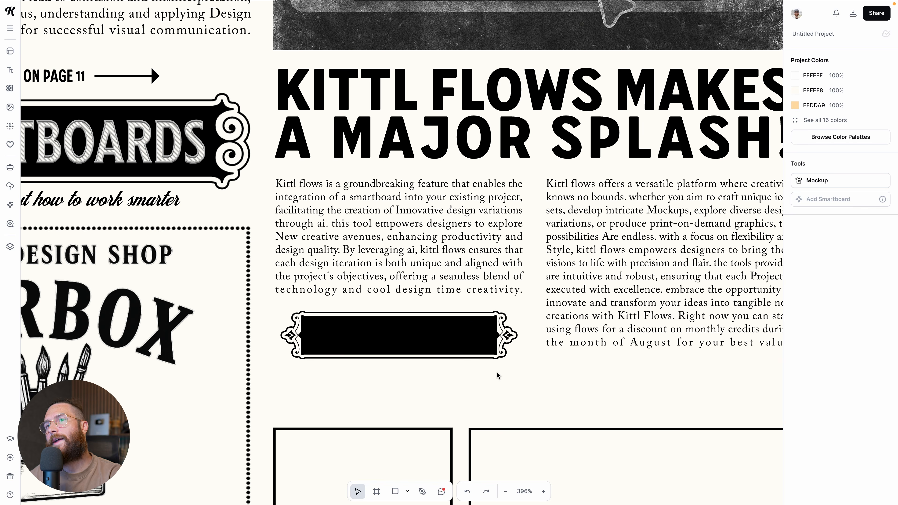
{"action": "scroll", "coordinate": [427, 343], "scroll_direction": "down", "scroll_amount": 5}
{"action": "left_click", "coordinate": [423, 331]}
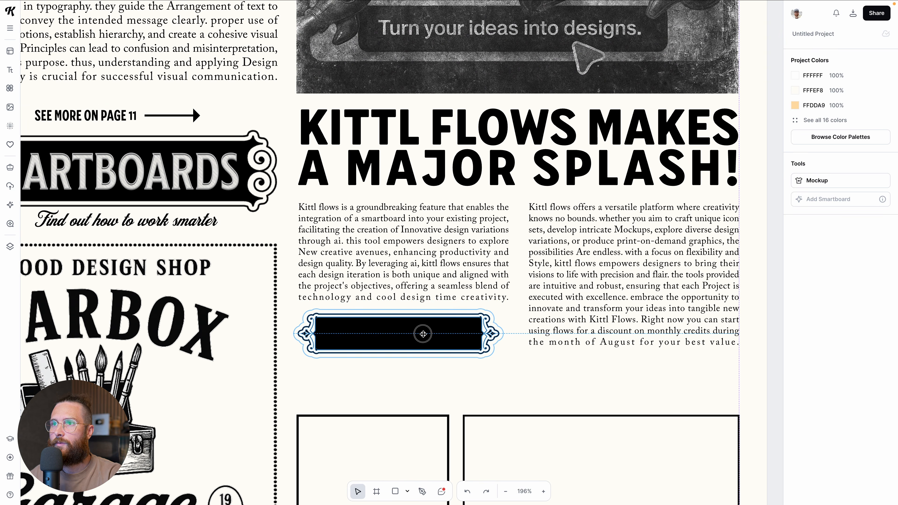
{"action": "left_click_drag", "start_coordinate": [507, 353], "coordinate": [519, 357]}
{"action": "left_click", "coordinate": [523, 366]}
{"action": "scroll", "coordinate": [522, 363], "scroll_direction": "up", "scroll_amount": 2}
{"action": "left_click_drag", "start_coordinate": [463, 331], "coordinate": [463, 335]}
{"action": "left_click", "coordinate": [512, 372]}
Duplicate the "MARTBOARDS" lettering, bring the copy to the front and place it over the black panel.
{"action": "scroll", "coordinate": [512, 373], "scroll_direction": "down", "scroll_amount": 2}
{"action": "scroll", "coordinate": [529, 365], "scroll_direction": "down", "scroll_amount": 2}
{"action": "left_click_drag", "start_coordinate": [193, 176], "coordinate": [432, 351]}
{"action": "right_click", "coordinate": [438, 352]}
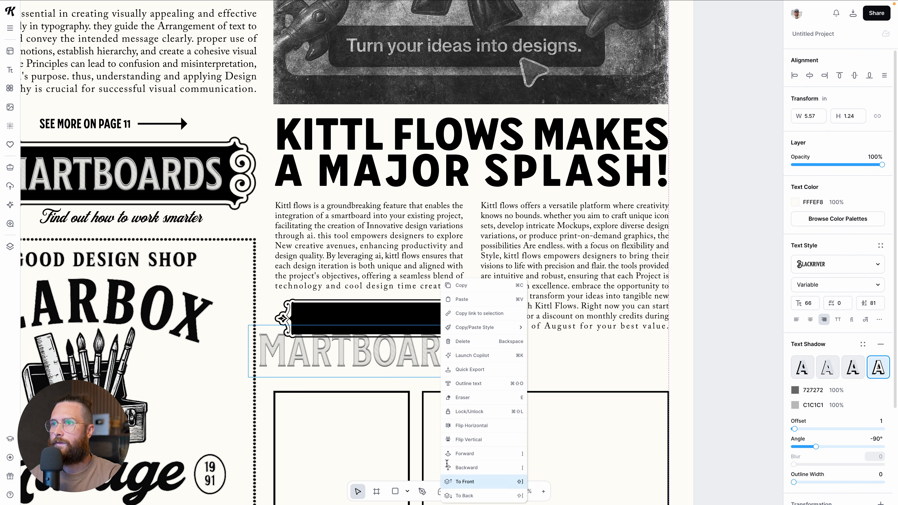
{"action": "left_click", "coordinate": [465, 482]}
{"action": "left_click_drag", "start_coordinate": [486, 335], "coordinate": [443, 309]}
Change the copied lettering to read "TRY FLOWS TODAY!".
{"action": "double_click", "coordinate": [421, 321]}
{"action": "type", "text": "TRY FLOWS"}
{"action": "key", "text": "Return"}
{"action": "type", "text": "TODAY"}
{"action": "left_click", "coordinate": [495, 359]}
Narrow the lettering's variable font width, scale it to about 4.21 in wide and centre it inside the panel.
{"action": "left_click_drag", "start_coordinate": [428, 356], "coordinate": [462, 305]}
{"action": "left_click", "coordinate": [828, 285]}
{"action": "left_click_drag", "start_coordinate": [678, 309], "coordinate": [664, 307]}
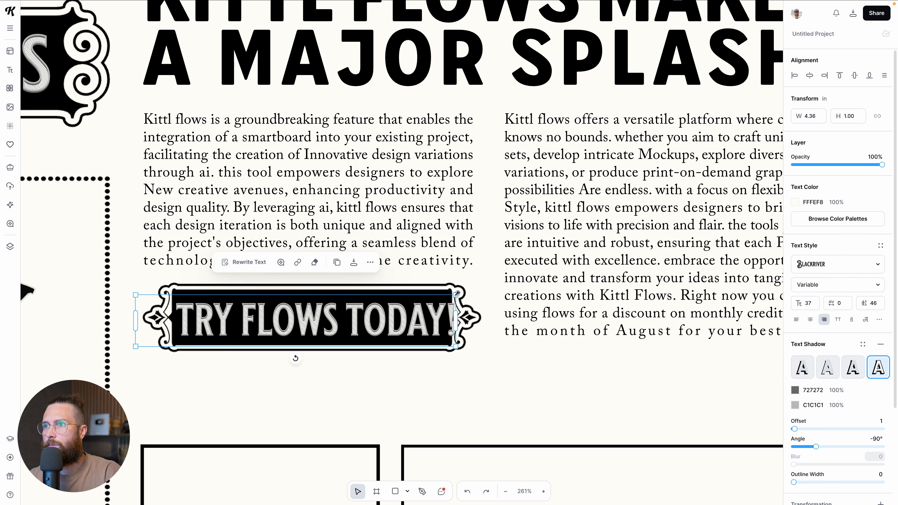
{"action": "left_click_drag", "start_coordinate": [457, 294], "coordinate": [446, 295]}
{"action": "left_click_drag", "start_coordinate": [415, 320], "coordinate": [418, 318]}
{"action": "key", "text": "Escape"}
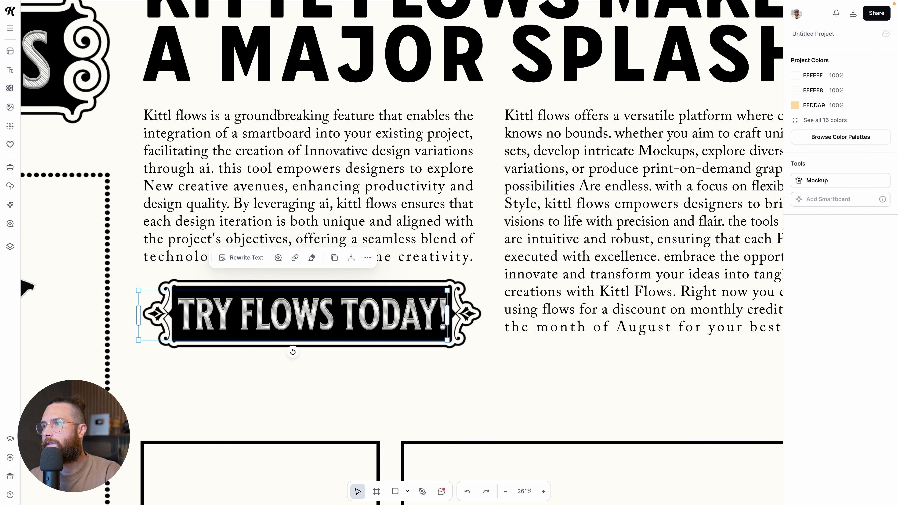
Remove the text shadow from the "TRY FLOWS TODAY!" lettering.
{"action": "left_click", "coordinate": [882, 344]}
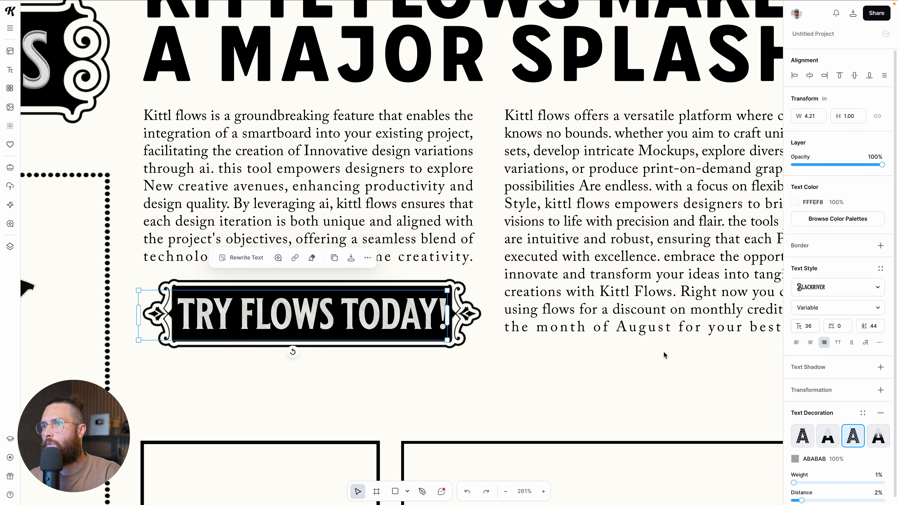
{"action": "left_click", "coordinate": [403, 322]}
{"action": "left_click", "coordinate": [408, 379]}
{"action": "left_click", "coordinate": [416, 321]}
{"action": "left_click", "coordinate": [596, 366]}
{"action": "scroll", "coordinate": [596, 366], "scroll_direction": "down", "scroll_amount": 3}
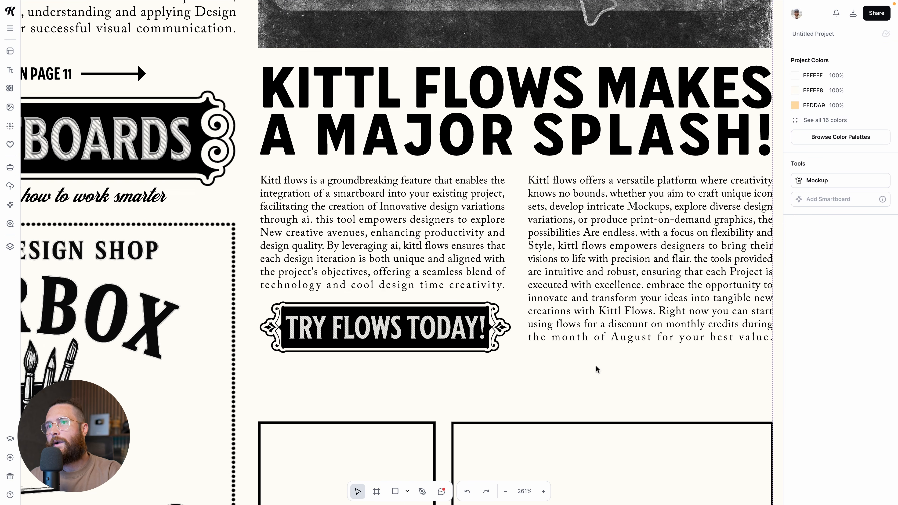
{"action": "scroll", "coordinate": [474, 355], "scroll_direction": "up", "scroll_amount": 5}
Shrink the "TRY FLOWS TODAY!" lettering to about 4.08 in wide so it has more margin inside the panel.
{"action": "left_click", "coordinate": [472, 329]}
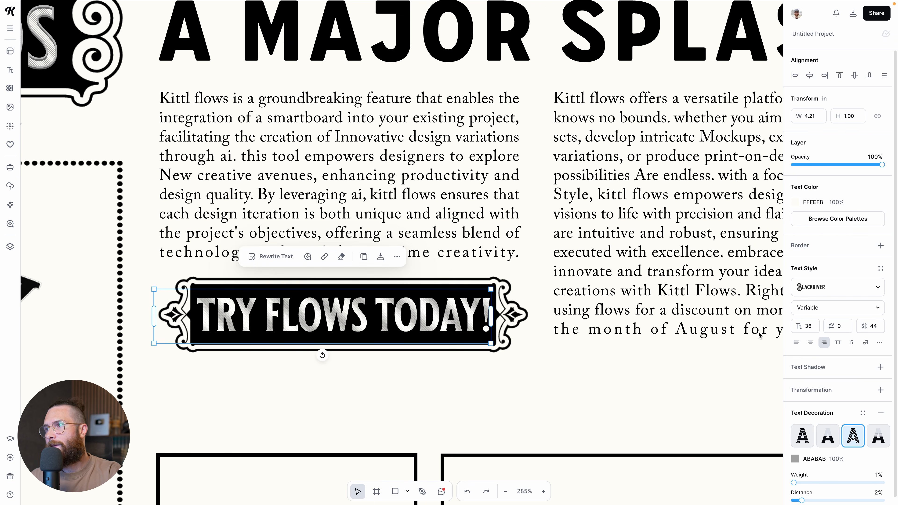
{"action": "left_click", "coordinate": [800, 308]}
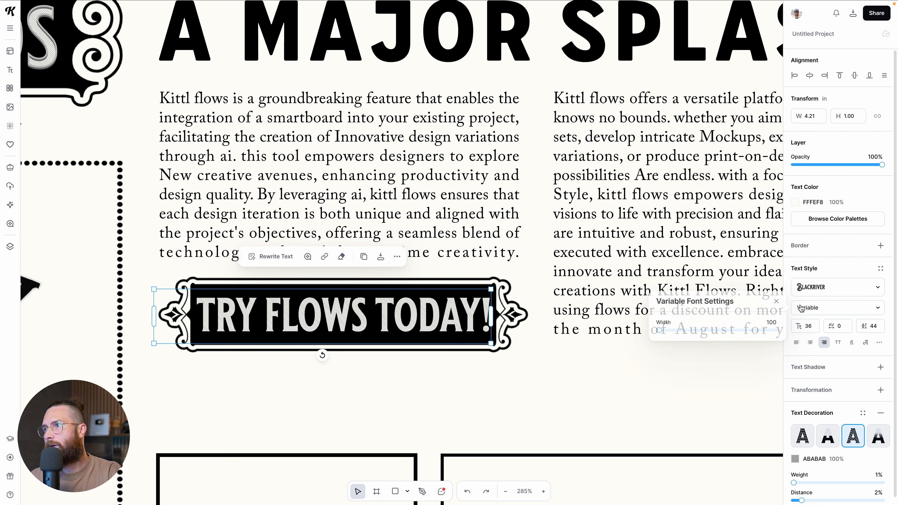
{"action": "left_click", "coordinate": [843, 312]}
{"action": "left_click", "coordinate": [475, 316]}
{"action": "left_click", "coordinate": [512, 370]}
{"action": "left_click", "coordinate": [481, 317]}
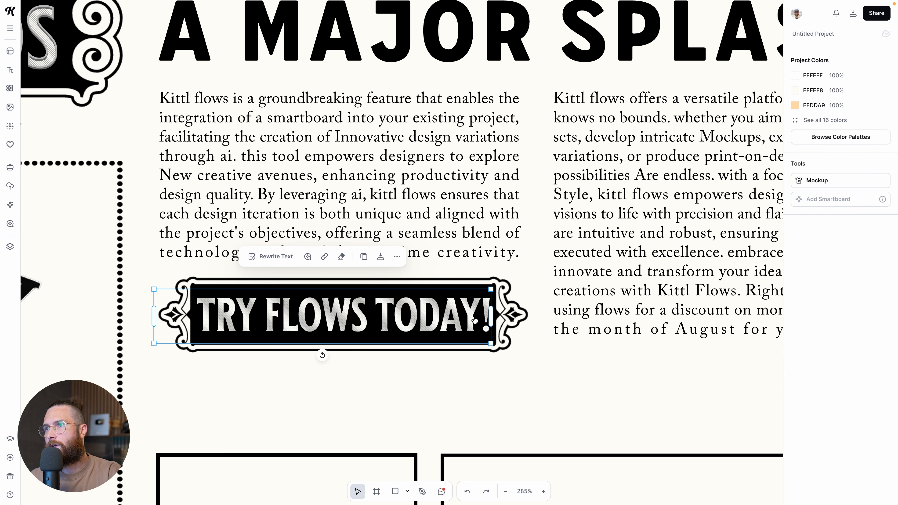
{"action": "left_click_drag", "start_coordinate": [491, 289], "coordinate": [488, 290]}
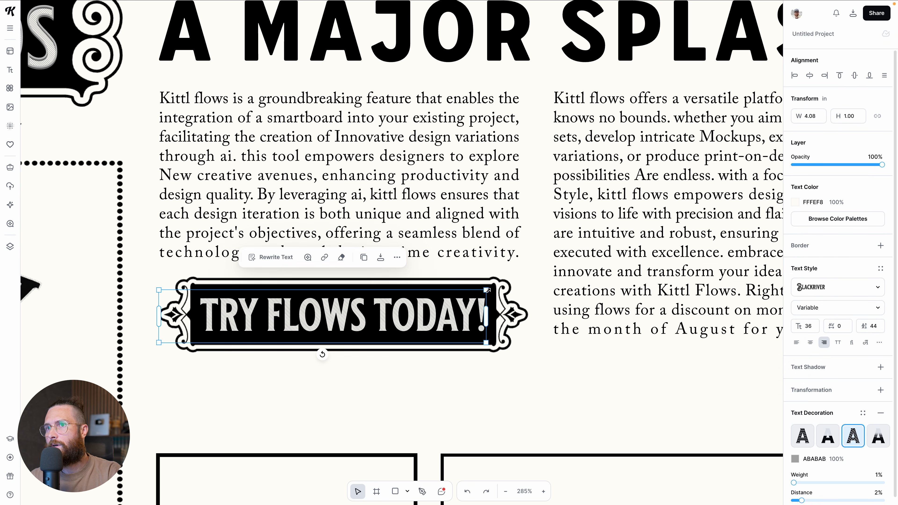
{"action": "left_click", "coordinate": [508, 375]}
{"action": "scroll", "coordinate": [508, 375], "scroll_direction": "down", "scroll_amount": 5}
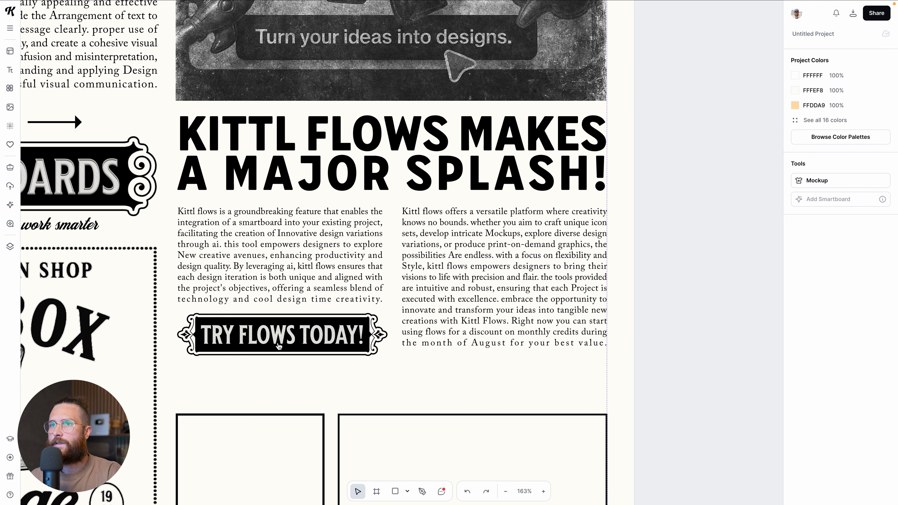
Move the panel and its lettering together closer to the column text and centre them under the column.
{"action": "left_click", "coordinate": [227, 326]}
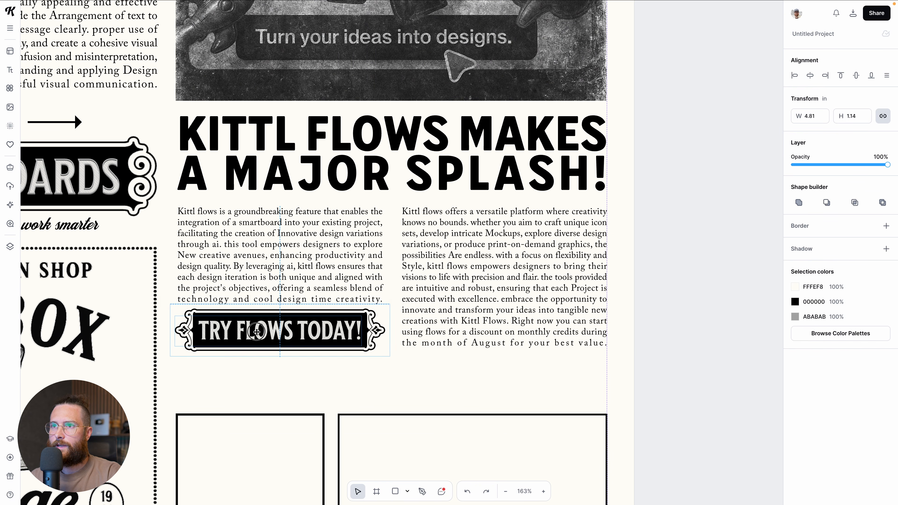
{"action": "left_click", "coordinate": [357, 362]}
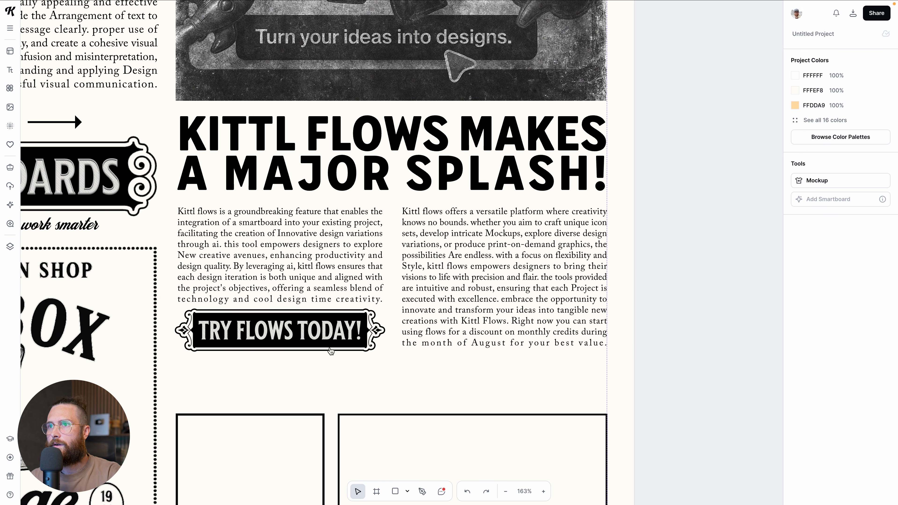
{"action": "scroll", "coordinate": [335, 350], "scroll_direction": "down", "scroll_amount": 2}
{"action": "left_click", "coordinate": [348, 349]}
{"action": "left_click", "coordinate": [389, 378]}
{"action": "scroll", "coordinate": [406, 384], "scroll_direction": "down", "scroll_amount": 5}
{"action": "scroll", "coordinate": [423, 388], "scroll_direction": "left", "scroll_amount": 2}
{"action": "left_click", "coordinate": [433, 331]}
{"action": "left_click_drag", "start_coordinate": [434, 331], "coordinate": [425, 306]}
Review the newspaper page, checking the filler text under the masthead and the empty boxes below the Kittl Flows article.
{"action": "left_click_drag", "start_coordinate": [614, 334], "coordinate": [565, 363]}
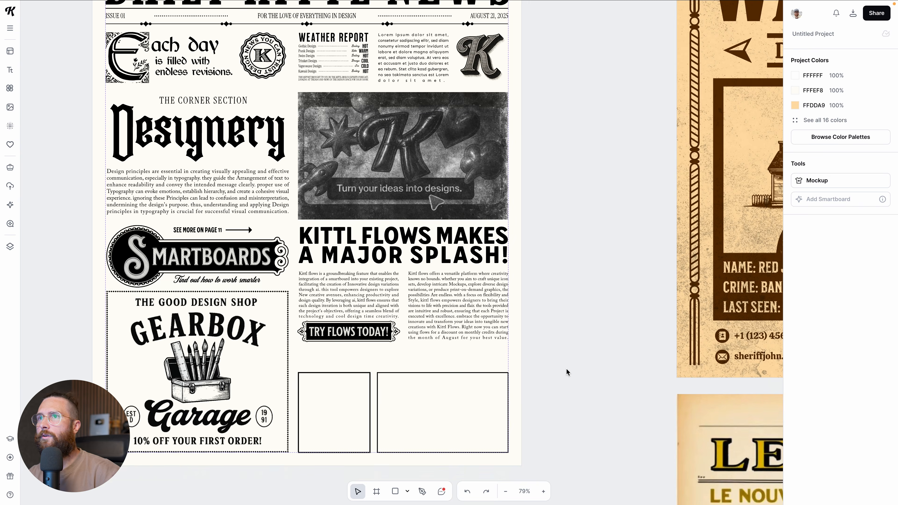
{"action": "scroll", "coordinate": [566, 369], "scroll_direction": "up", "scroll_amount": 3}
{"action": "scroll", "coordinate": [504, 357], "scroll_direction": "down", "scroll_amount": 5}
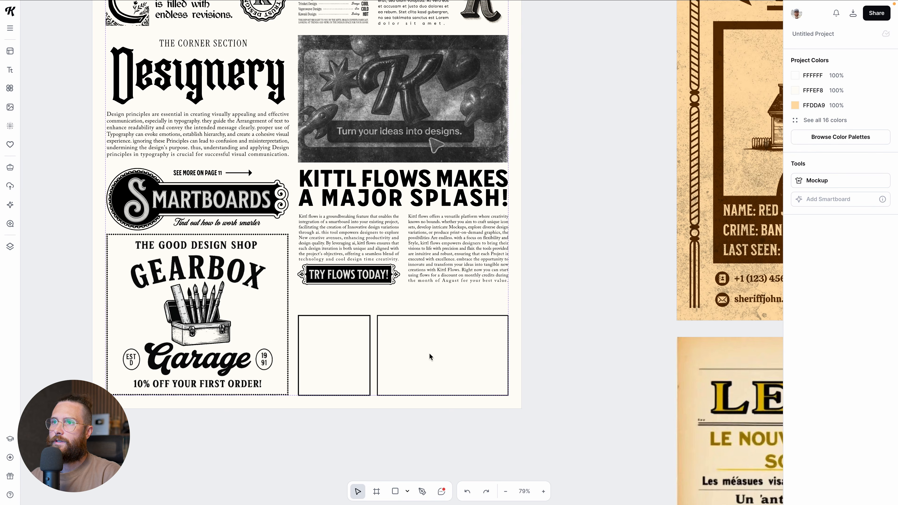
{"action": "left_click", "coordinate": [377, 322]}
{"action": "scroll", "coordinate": [572, 342], "scroll_direction": "up", "scroll_amount": 2}
{"action": "scroll", "coordinate": [416, 134], "scroll_direction": "up", "scroll_amount": 2}
{"action": "left_click", "coordinate": [437, 65]}
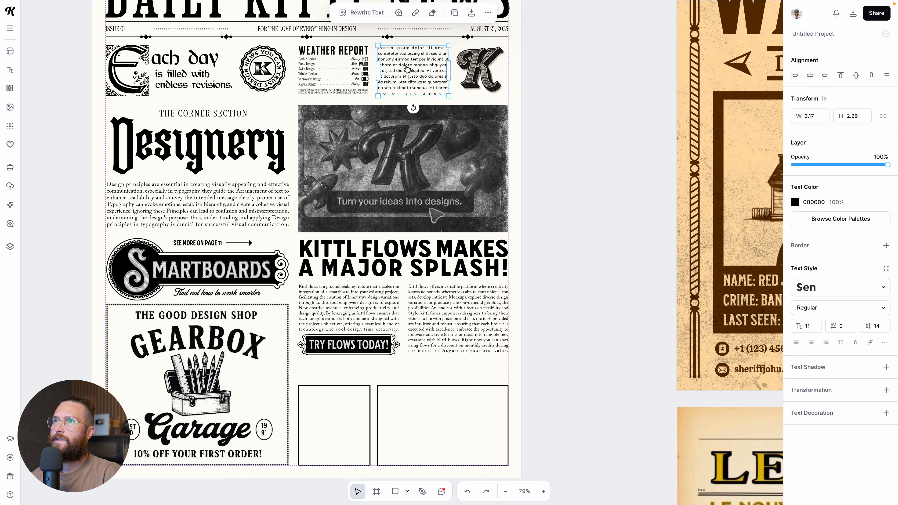
{"action": "scroll", "coordinate": [573, 275], "scroll_direction": "up", "scroll_amount": 1}
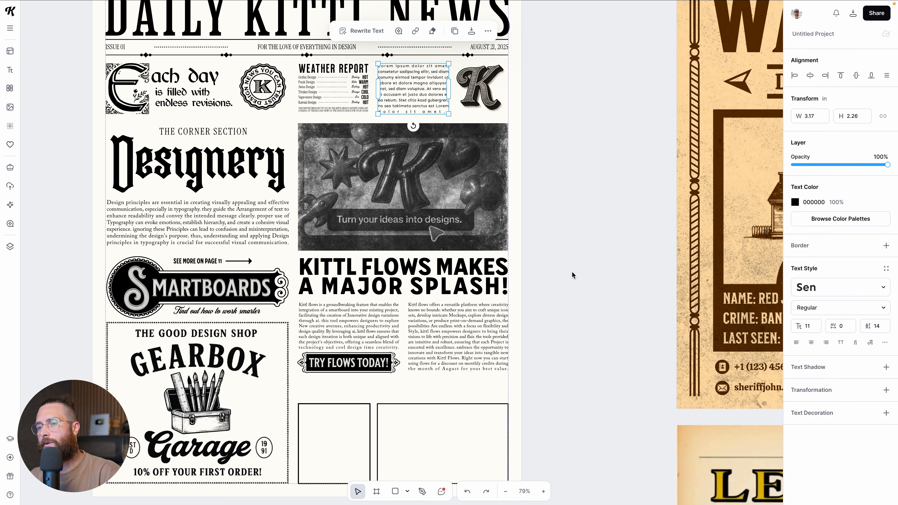
{"action": "scroll", "coordinate": [481, 337], "scroll_direction": "down", "scroll_amount": 8}
{"action": "scroll", "coordinate": [427, 357], "scroll_direction": "up", "scroll_amount": 5}
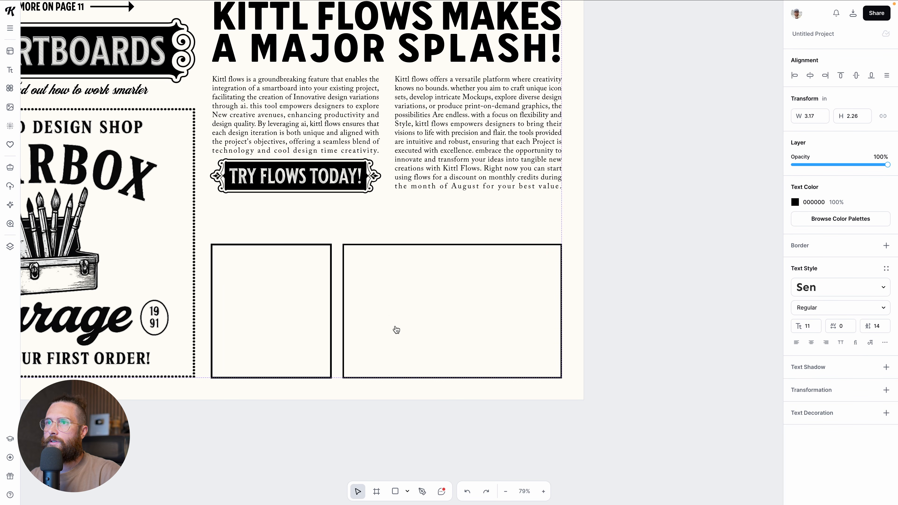
Move the two empty boxes up together so they sit closer beneath the Kittl Flows article text.
{"action": "left_click_drag", "start_coordinate": [288, 226], "coordinate": [345, 261]}
{"action": "left_click", "coordinate": [421, 385]}
Examine the reference posters, especially the ruled text strip along the bottom of the Harry Potter poster.
{"action": "scroll", "coordinate": [425, 385], "scroll_direction": "down", "scroll_amount": 3}
{"action": "scroll", "coordinate": [425, 384], "scroll_direction": "down", "scroll_amount": 10}
{"action": "left_click_drag", "start_coordinate": [565, 65], "coordinate": [72, 191]}
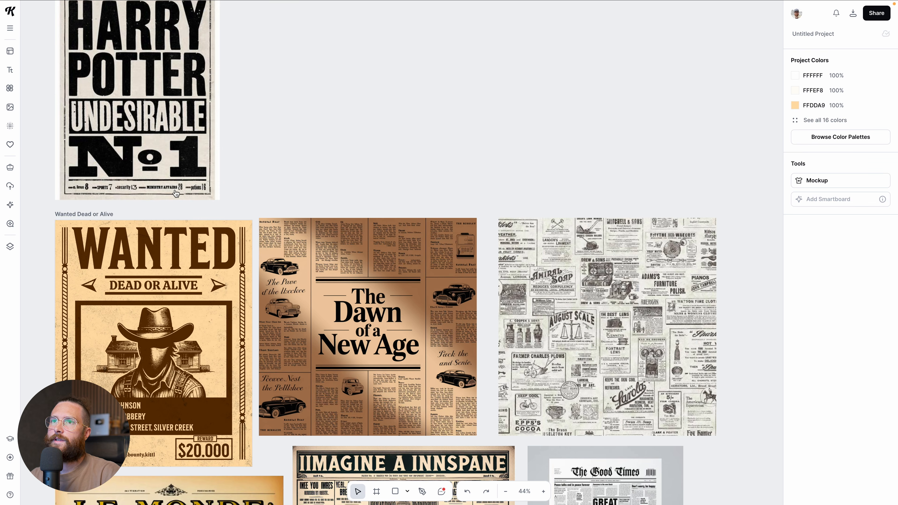
{"action": "scroll", "coordinate": [176, 193], "scroll_direction": "up", "scroll_amount": 2}
{"action": "scroll", "coordinate": [193, 192], "scroll_direction": "up", "scroll_amount": 1}
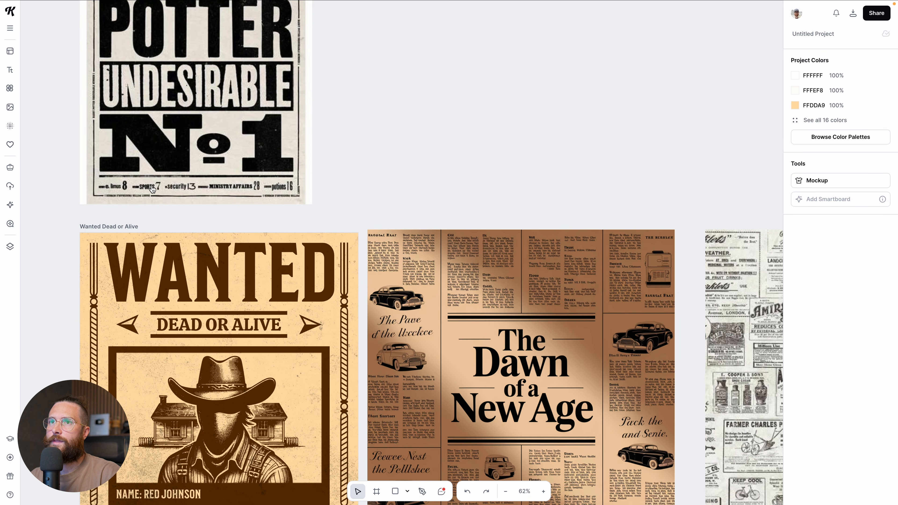
{"action": "scroll", "coordinate": [367, 216], "scroll_direction": "left", "scroll_amount": 3}
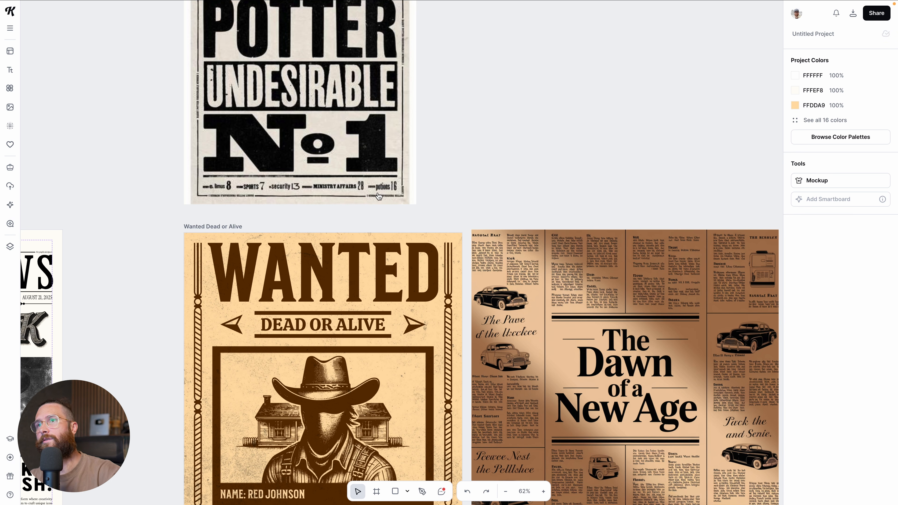
{"action": "scroll", "coordinate": [390, 228], "scroll_direction": "down", "scroll_amount": 2}
{"action": "scroll", "coordinate": [385, 229], "scroll_direction": "down", "scroll_amount": 3}
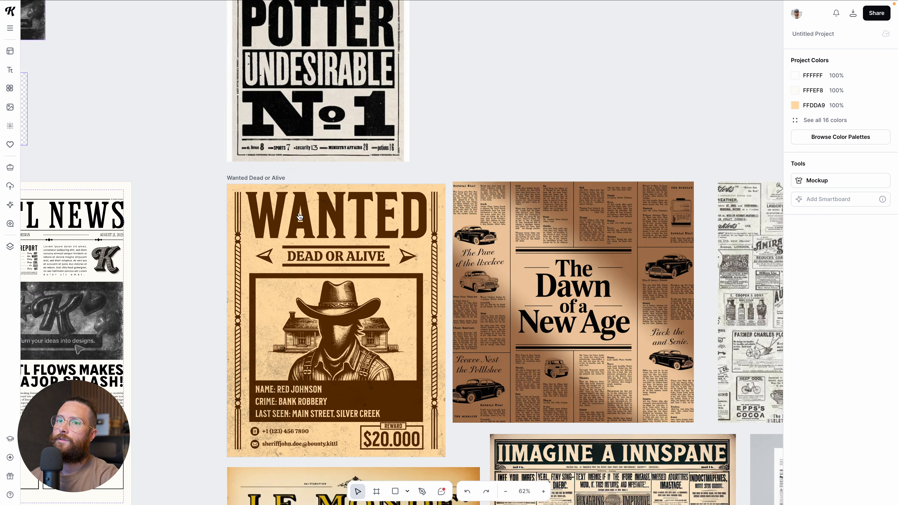
Copy the masthead rule to just beneath the two empty boxes and place a second copy on the page's bottom margin.
{"action": "scroll", "coordinate": [297, 214], "scroll_direction": "down", "scroll_amount": 3}
{"action": "scroll", "coordinate": [225, 280], "scroll_direction": "left", "scroll_amount": 3}
{"action": "scroll", "coordinate": [226, 280], "scroll_direction": "up", "scroll_amount": 1}
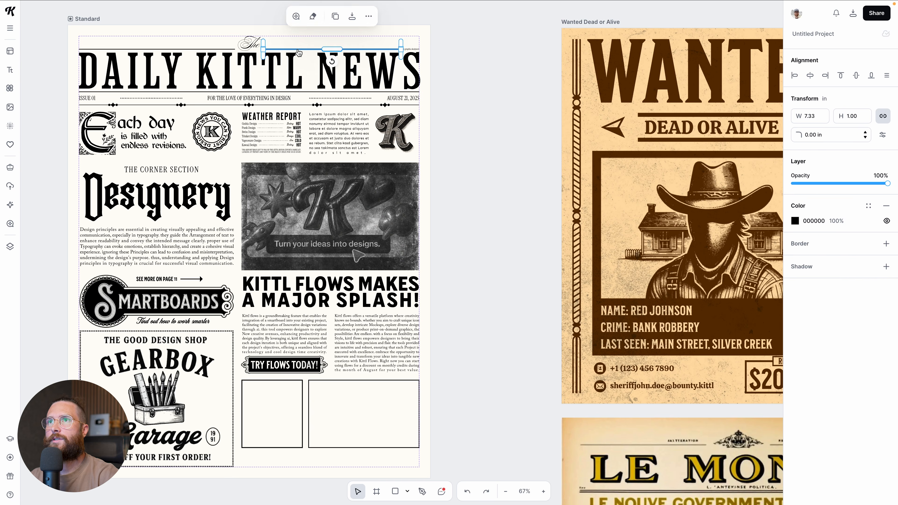
{"action": "left_click_drag", "start_coordinate": [297, 53], "coordinate": [279, 455]}
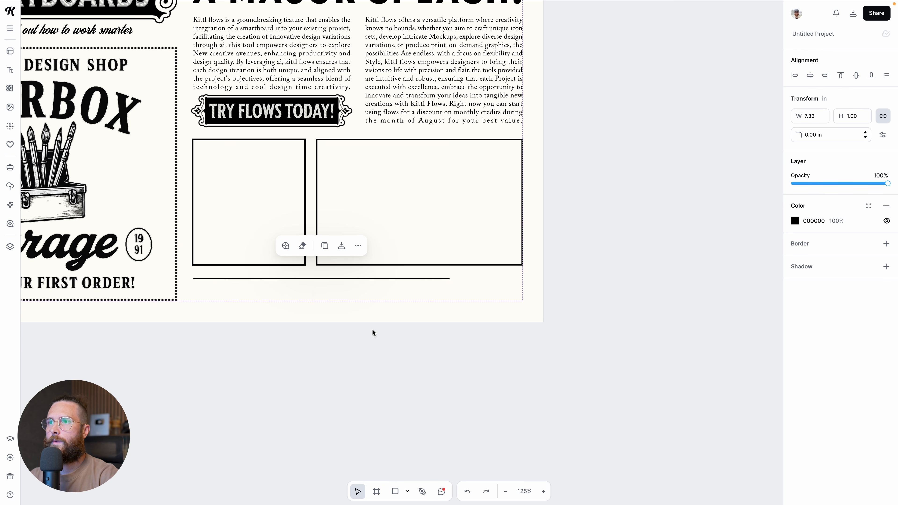
{"action": "left_click", "coordinate": [364, 280]}
{"action": "left_click_drag", "start_coordinate": [365, 280], "coordinate": [399, 301]}
{"action": "left_click", "coordinate": [451, 314]}
Extend the upper footer rule to the right page margin, making it about 9.40 in wide.
{"action": "scroll", "coordinate": [454, 312], "scroll_direction": "up", "scroll_amount": 3}
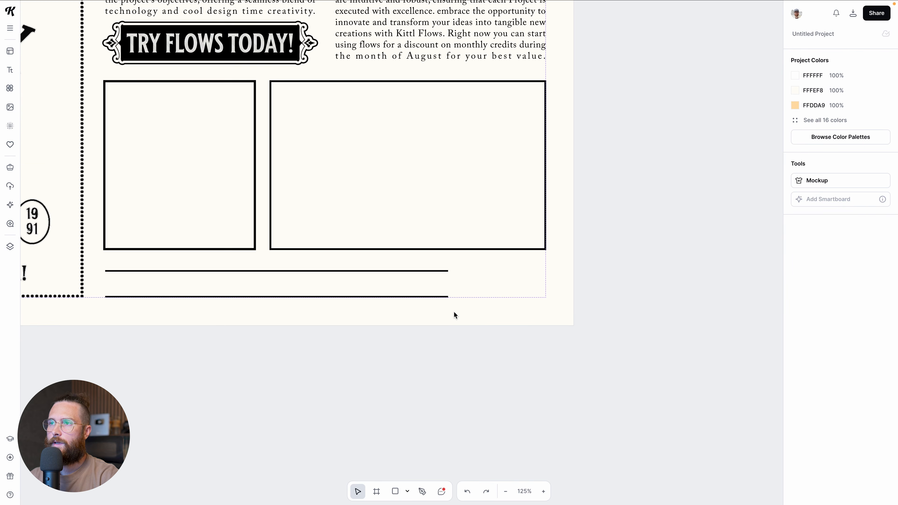
{"action": "scroll", "coordinate": [449, 310], "scroll_direction": "up", "scroll_amount": 10}
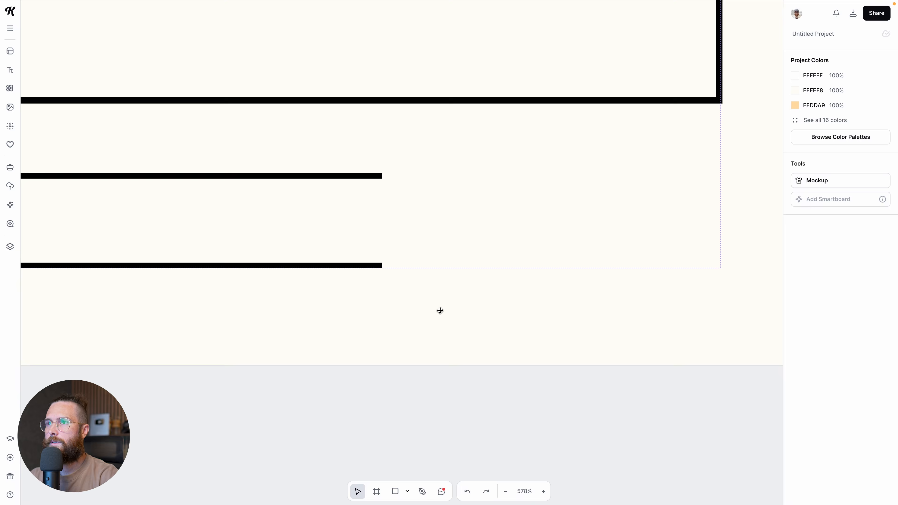
{"action": "scroll", "coordinate": [440, 310], "scroll_direction": "up", "scroll_amount": 2}
{"action": "left_click_drag", "start_coordinate": [388, 158], "coordinate": [697, 159]}
{"action": "scroll", "coordinate": [684, 162], "scroll_direction": "right", "scroll_amount": 2}
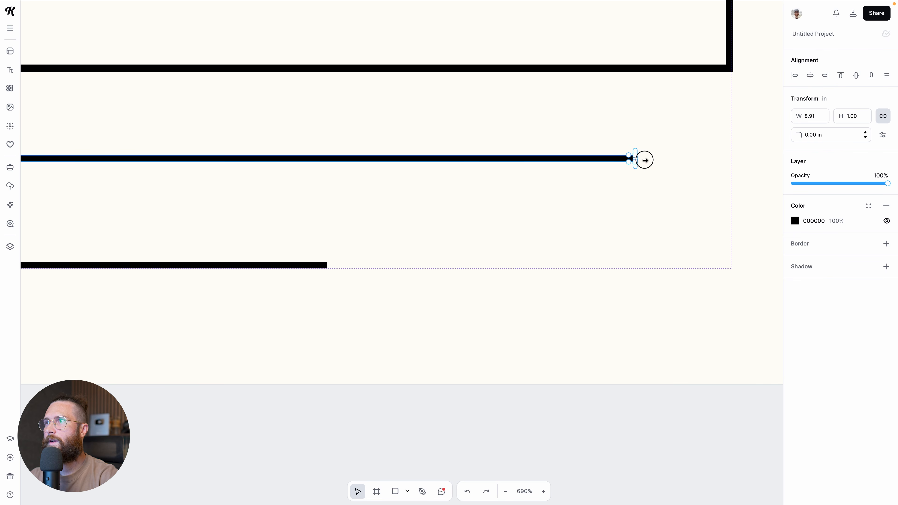
{"action": "left_click", "coordinate": [674, 203]}
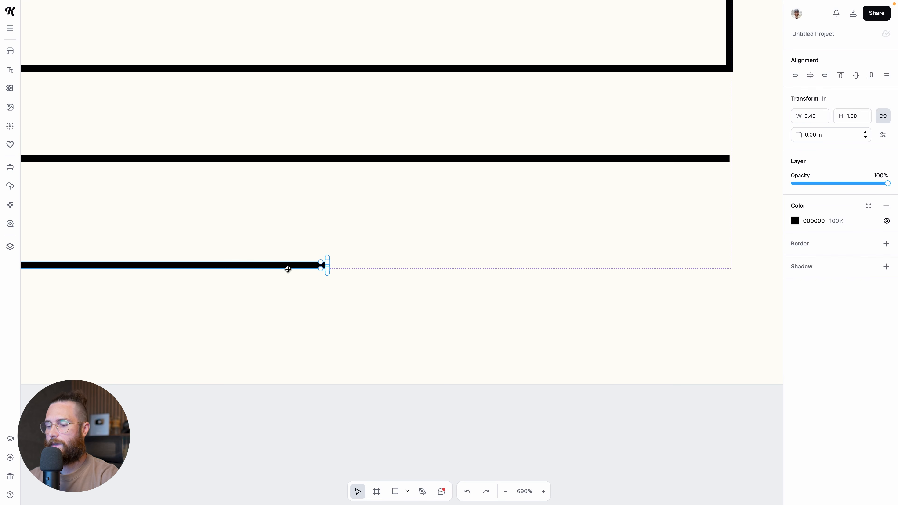
Delete the shorter rule on the bottom margin and put a copy of the extended rule in its place.
{"action": "left_click", "coordinate": [288, 269]}
{"action": "key", "text": "Delete"}
{"action": "left_click_drag", "start_coordinate": [356, 161], "coordinate": [353, 265]}
Widen both footer rules together very slightly so their right ends meet the page margin.
{"action": "left_click_drag", "start_coordinate": [622, 137], "coordinate": [694, 277]}
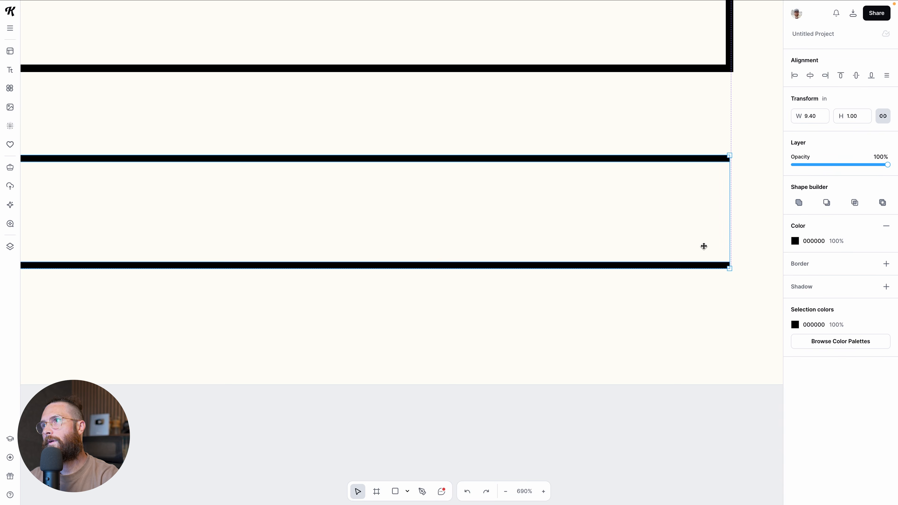
{"action": "left_click_drag", "start_coordinate": [731, 155], "coordinate": [732, 155]}
{"action": "left_click", "coordinate": [733, 265]}
{"action": "scroll", "coordinate": [733, 266], "scroll_direction": "down", "scroll_amount": 5}
{"action": "scroll", "coordinate": [684, 282], "scroll_direction": "down", "scroll_amount": 3}
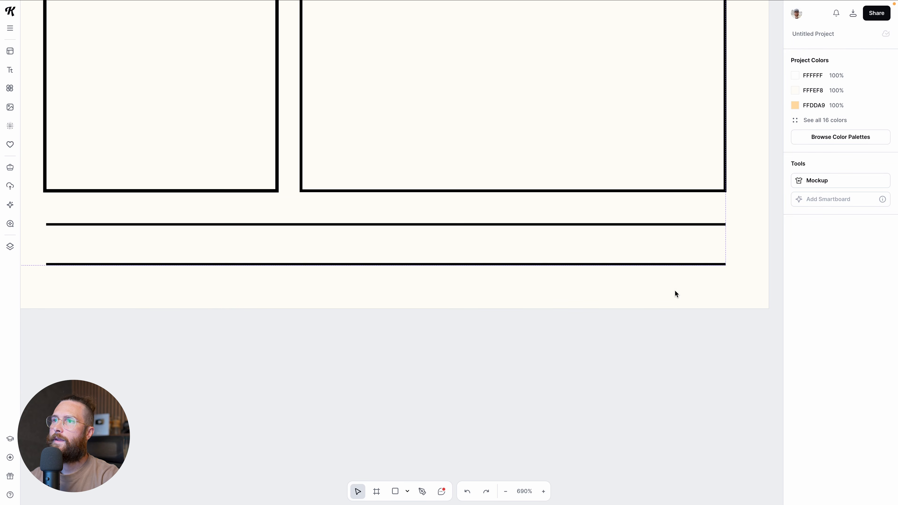
{"action": "scroll", "coordinate": [215, 287], "scroll_direction": "down", "scroll_amount": 3}
{"action": "scroll", "coordinate": [286, 256], "scroll_direction": "up", "scroll_amount": 5}
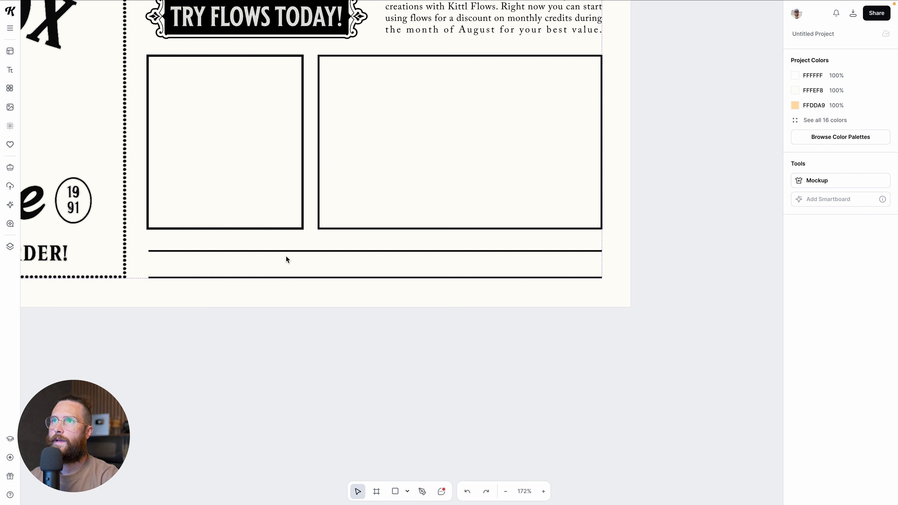
Review how the two empty boxes and the footer rules fit with the rest of the newspaper page.
{"action": "scroll", "coordinate": [286, 261], "scroll_direction": "down", "scroll_amount": 5}
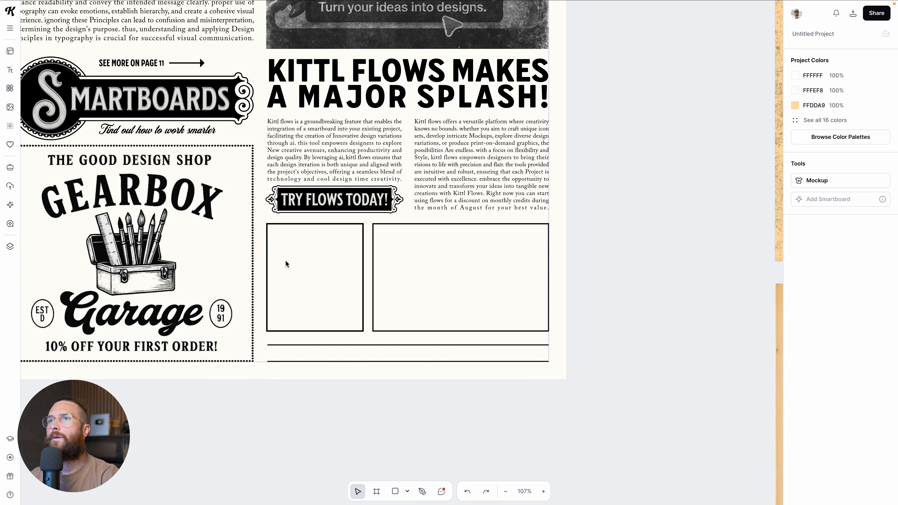
{"action": "scroll", "coordinate": [337, 261], "scroll_direction": "down", "scroll_amount": 2}
{"action": "left_click", "coordinate": [414, 275]}
{"action": "scroll", "coordinate": [414, 275], "scroll_direction": "left", "scroll_amount": 9}
{"action": "scroll", "coordinate": [428, 274], "scroll_direction": "right", "scroll_amount": 7}
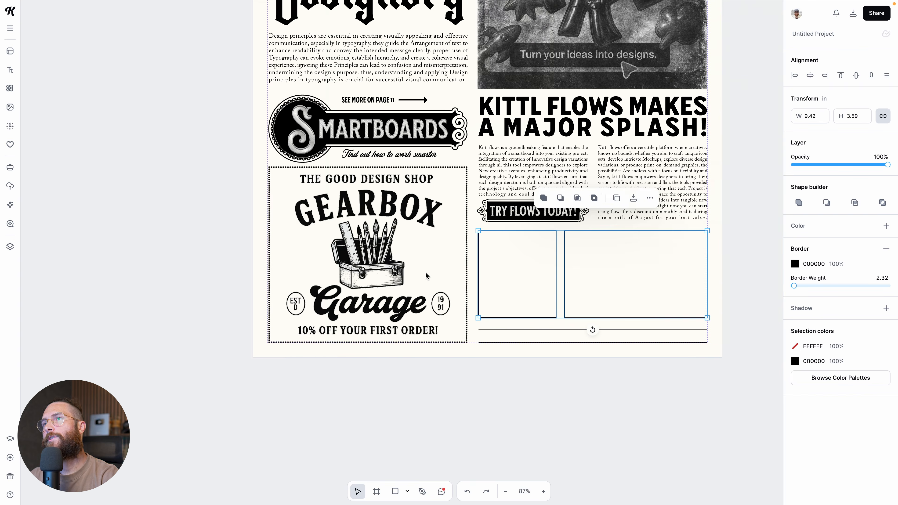
{"action": "scroll", "coordinate": [425, 275], "scroll_direction": "up", "scroll_amount": 4}
{"action": "scroll", "coordinate": [425, 275], "scroll_direction": "down", "scroll_amount": 1}
{"action": "scroll", "coordinate": [425, 357], "scroll_direction": "down", "scroll_amount": 1}
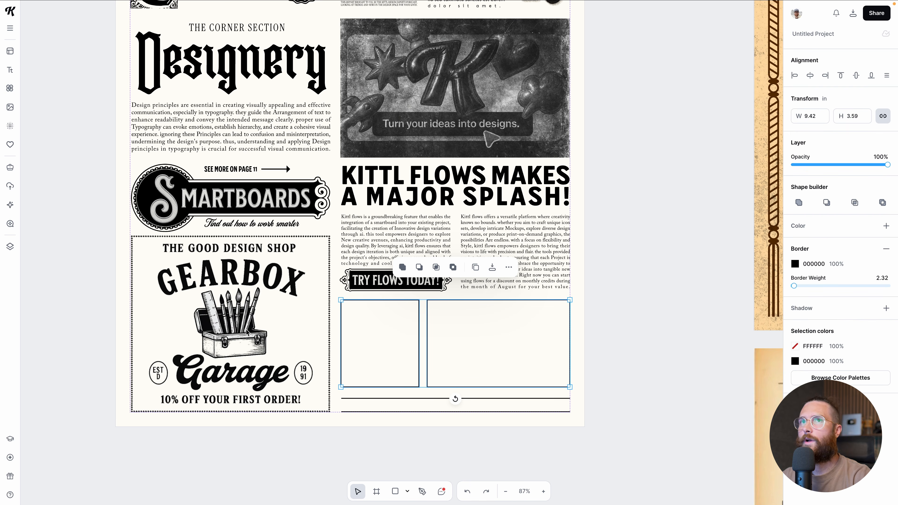
Search the stock photos for "portrait" and add the photo of the woman in a red beret to the page.
{"action": "left_click", "coordinate": [10, 107]}
{"action": "left_click", "coordinate": [111, 65]}
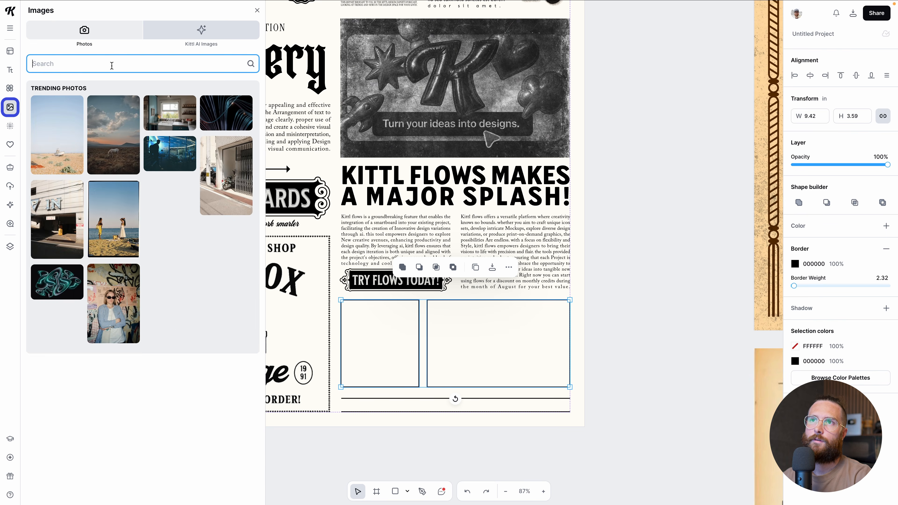
{"action": "type", "text": "portrait"}
{"action": "key", "text": "Return"}
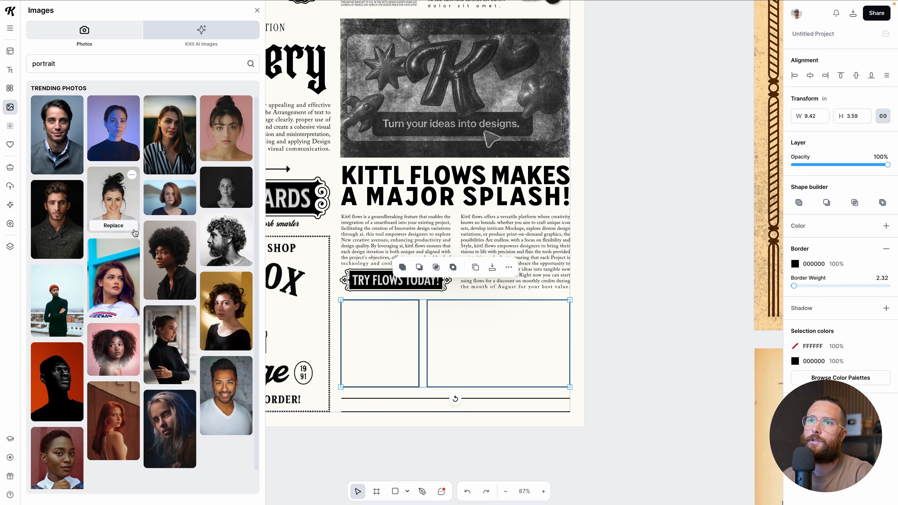
{"action": "scroll", "coordinate": [133, 311], "scroll_direction": "down", "scroll_amount": 9}
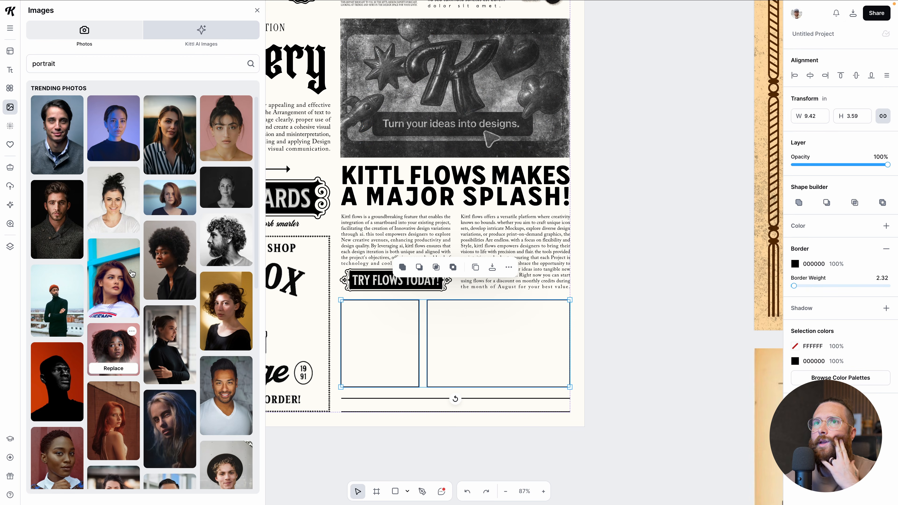
{"action": "scroll", "coordinate": [133, 276], "scroll_direction": "down", "scroll_amount": 6}
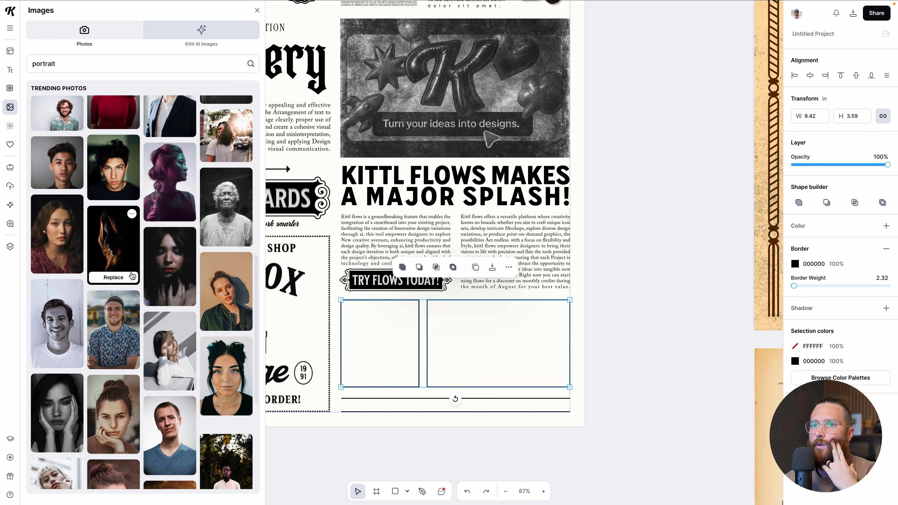
{"action": "scroll", "coordinate": [132, 275], "scroll_direction": "down", "scroll_amount": 10}
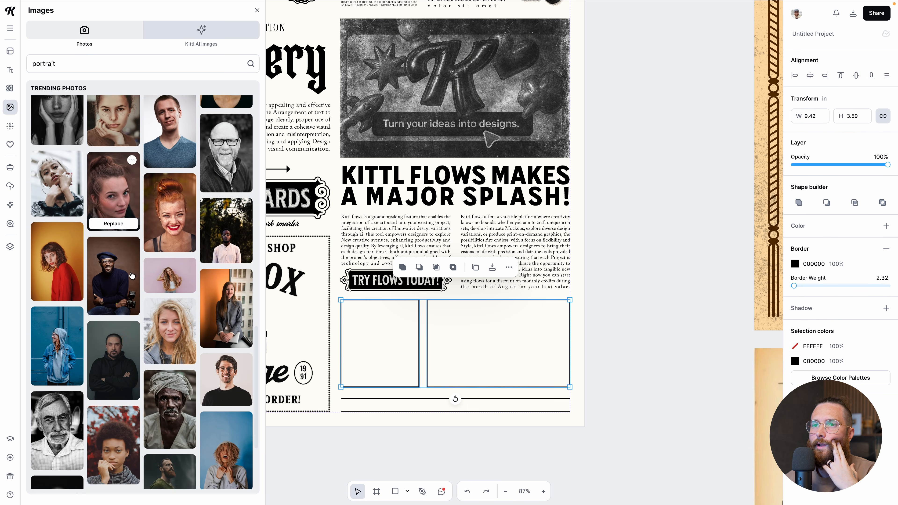
{"action": "scroll", "coordinate": [131, 275], "scroll_direction": "down", "scroll_amount": 8}
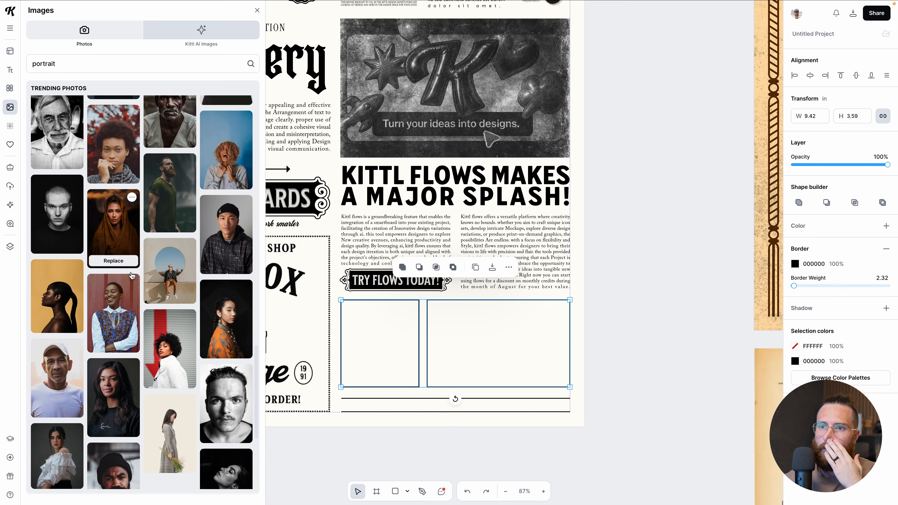
{"action": "scroll", "coordinate": [132, 276], "scroll_direction": "down", "scroll_amount": 6}
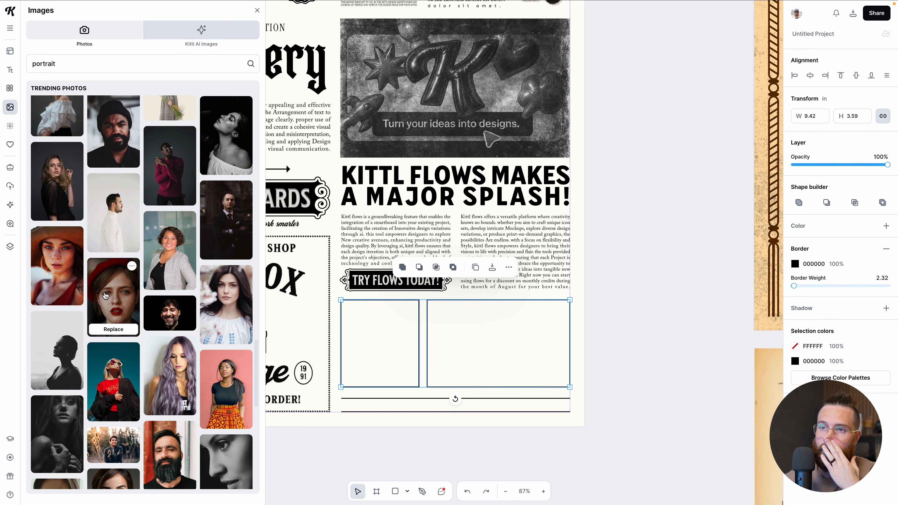
{"action": "left_click_drag", "start_coordinate": [105, 295], "coordinate": [382, 265]}
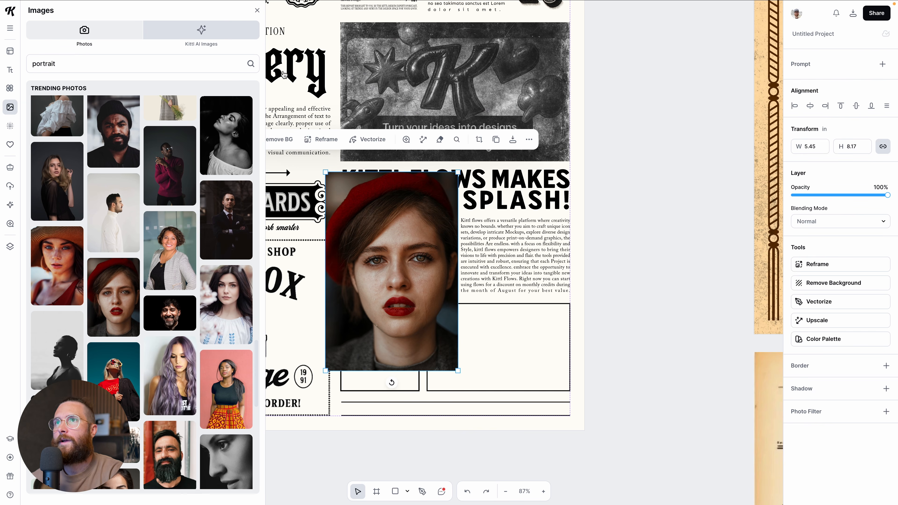
{"action": "left_click", "coordinate": [257, 11]}
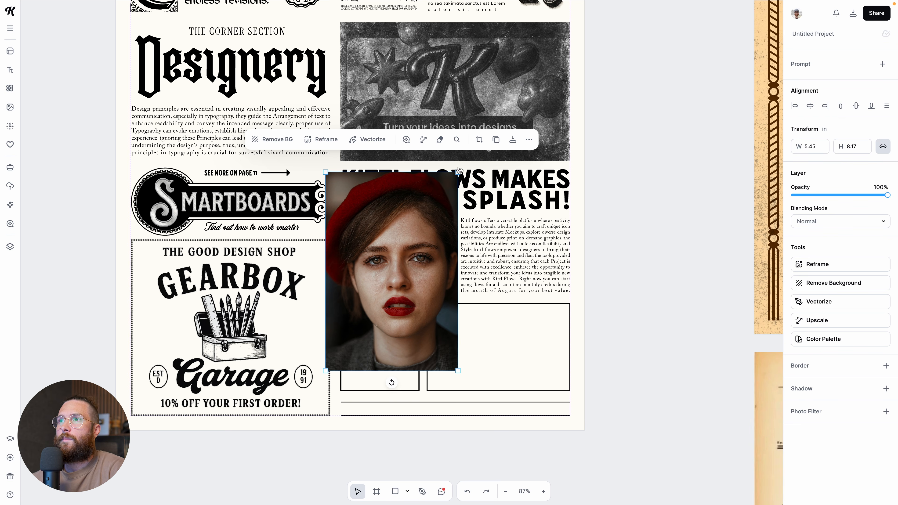
Shrink the portrait photo to about 4.58 in wide and move it off the newspaper onto the empty canvas.
{"action": "left_click_drag", "start_coordinate": [459, 172], "coordinate": [437, 204]}
{"action": "scroll", "coordinate": [446, 278], "scroll_direction": "down", "scroll_amount": 3}
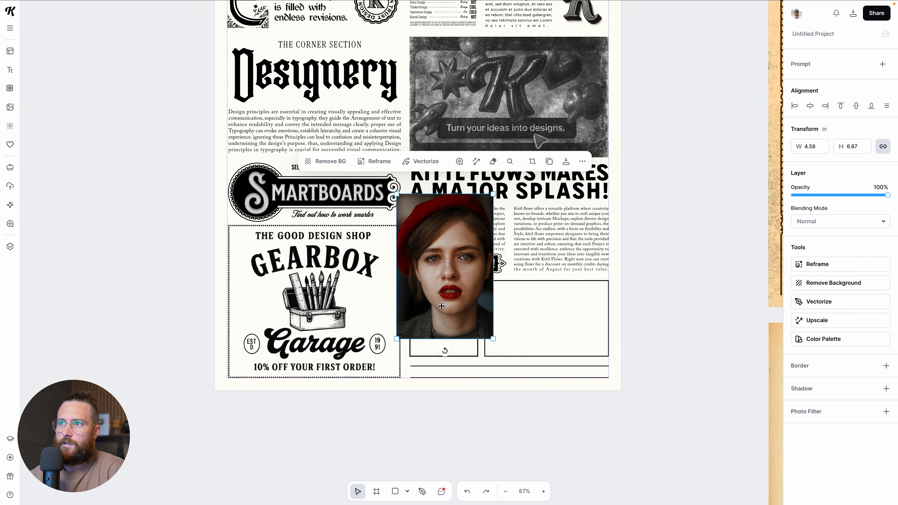
{"action": "scroll", "coordinate": [445, 278], "scroll_direction": "down", "scroll_amount": 3}
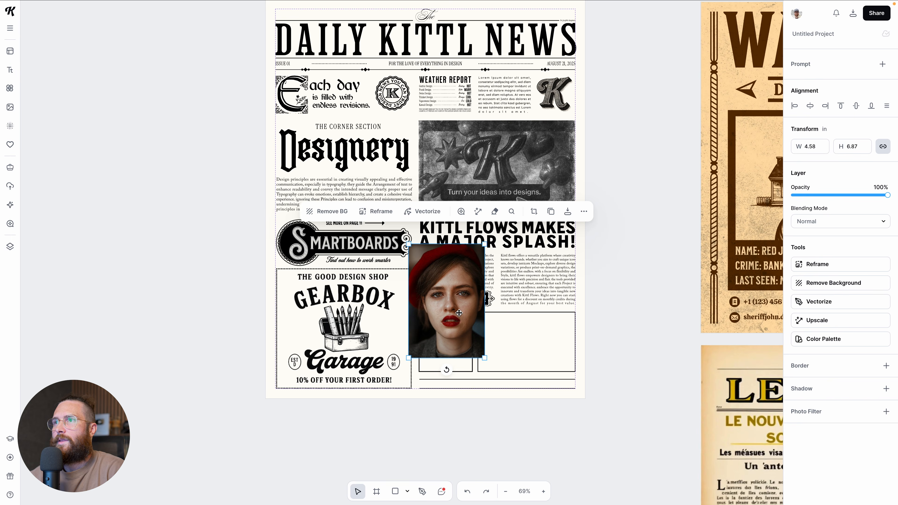
{"action": "scroll", "coordinate": [459, 313], "scroll_direction": "down", "scroll_amount": 3}
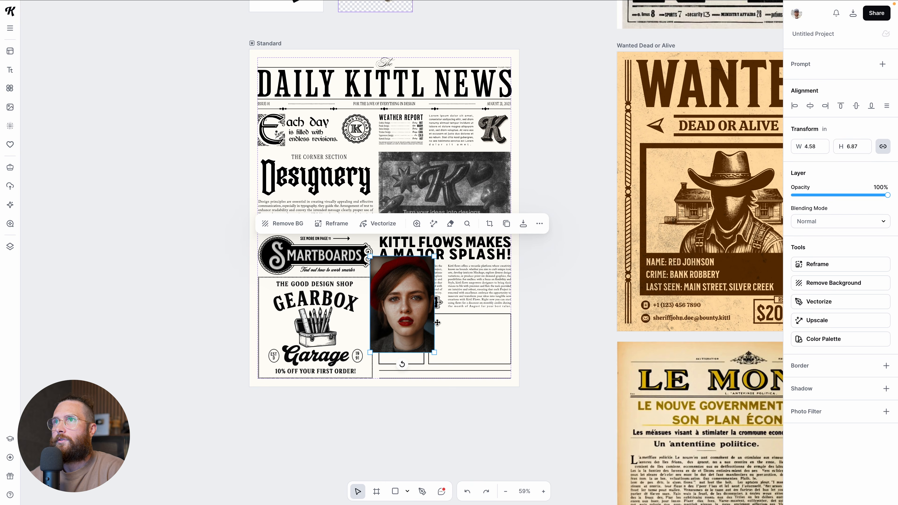
{"action": "scroll", "coordinate": [431, 329], "scroll_direction": "up", "scroll_amount": 2}
{"action": "left_click_drag", "start_coordinate": [427, 345], "coordinate": [157, 90]}
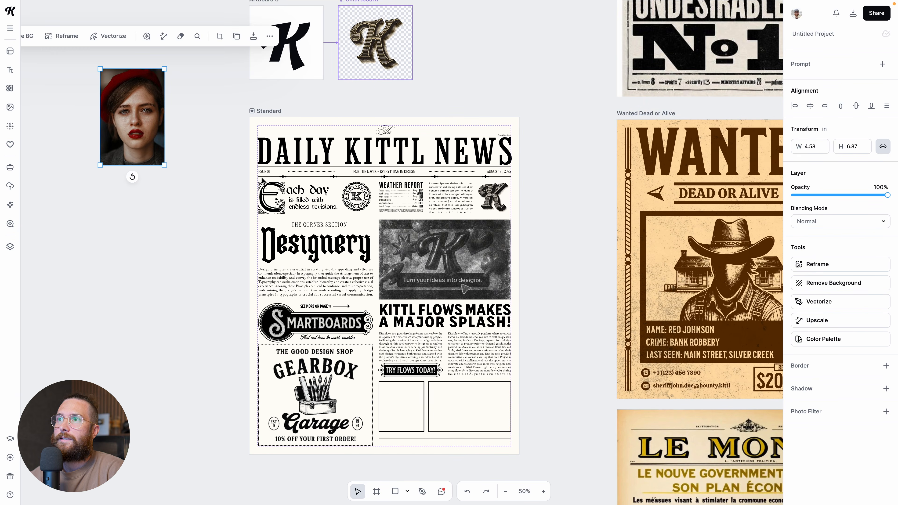
Duplicate the black K logo artboard onto the empty canvas and delete the K from the copy.
{"action": "scroll", "coordinate": [327, 194], "scroll_direction": "up", "scroll_amount": 10}
{"action": "scroll", "coordinate": [300, 246], "scroll_direction": "down", "scroll_amount": 3}
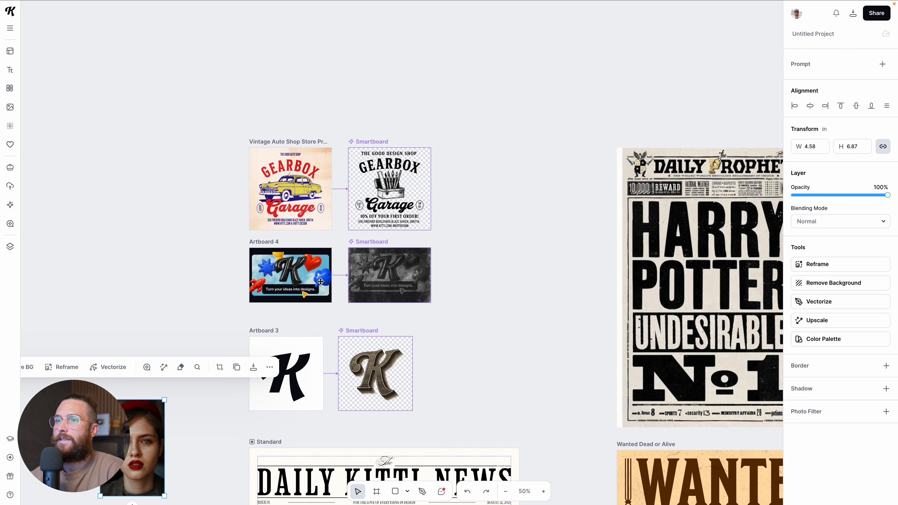
{"action": "scroll", "coordinate": [314, 315], "scroll_direction": "left", "scroll_amount": 2}
{"action": "left_click_drag", "start_coordinate": [280, 333], "coordinate": [70, 299], "text": "alt"}
{"action": "key", "text": "Delete"}
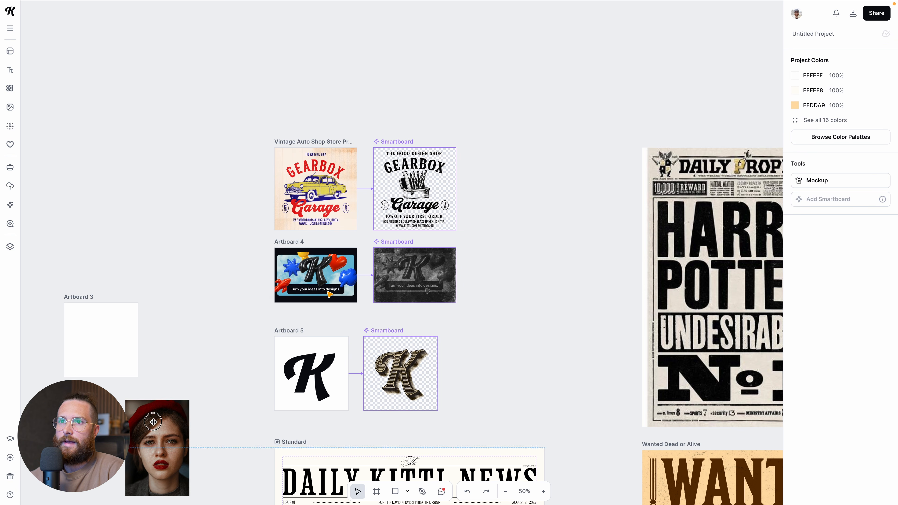
Place the portrait photo on the blank artboard, aligned with the artboard's left edge.
{"action": "left_click_drag", "start_coordinate": [153, 422], "coordinate": [98, 306]}
{"action": "scroll", "coordinate": [169, 325], "scroll_direction": "up", "scroll_amount": 2}
{"action": "scroll", "coordinate": [175, 313], "scroll_direction": "left", "scroll_amount": 5}
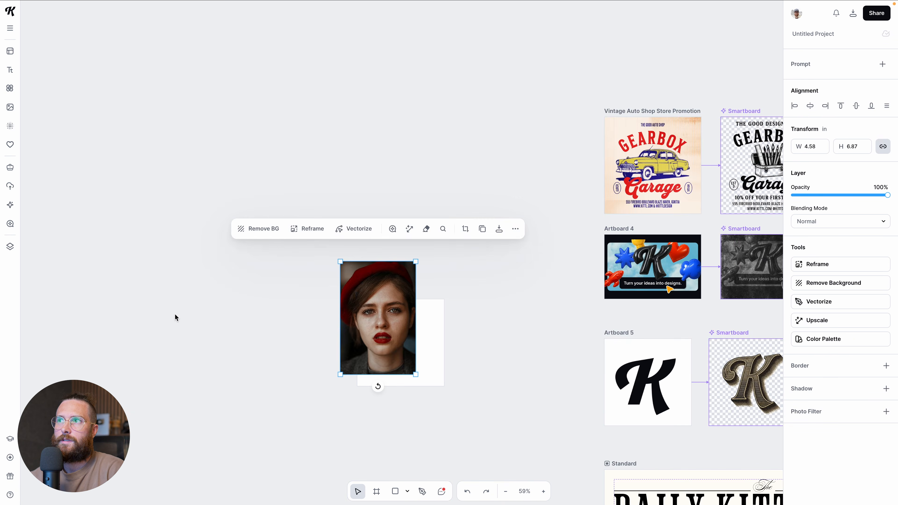
{"action": "scroll", "coordinate": [293, 301], "scroll_direction": "right", "scroll_amount": 5}
{"action": "scroll", "coordinate": [260, 313], "scroll_direction": "down", "scroll_amount": 5}
{"action": "left_click_drag", "start_coordinate": [232, 221], "coordinate": [255, 242]}
Enlarge the portrait photo to about 5.30 in wide to fill the artboard and shift it down to frame the face.
{"action": "scroll", "coordinate": [255, 242], "scroll_direction": "up", "scroll_amount": 1}
{"action": "scroll", "coordinate": [255, 242], "scroll_direction": "up", "scroll_amount": 5}
{"action": "left_click_drag", "start_coordinate": [273, 113], "coordinate": [310, 99]}
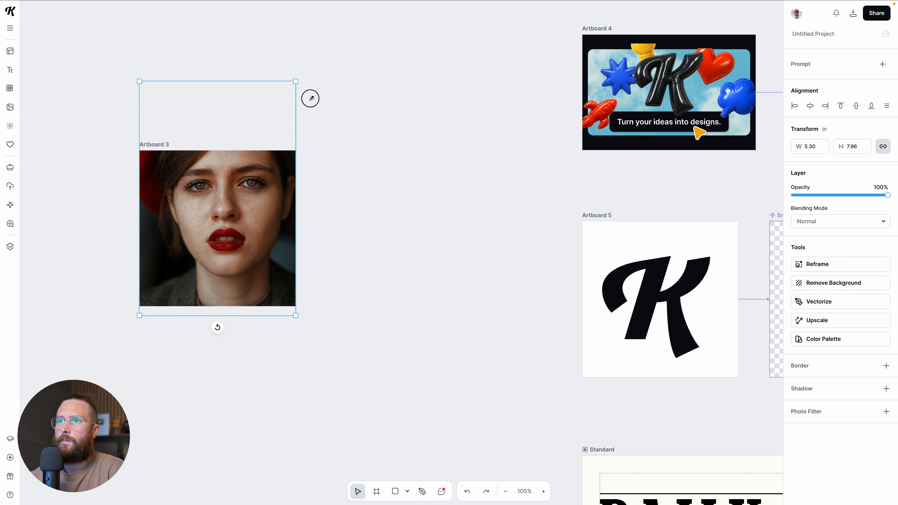
{"action": "left_click_drag", "start_coordinate": [234, 201], "coordinate": [229, 221]}
{"action": "left_click", "coordinate": [192, 319]}
Add a smartboard linked to the portrait artboard.
{"action": "left_click", "coordinate": [156, 144]}
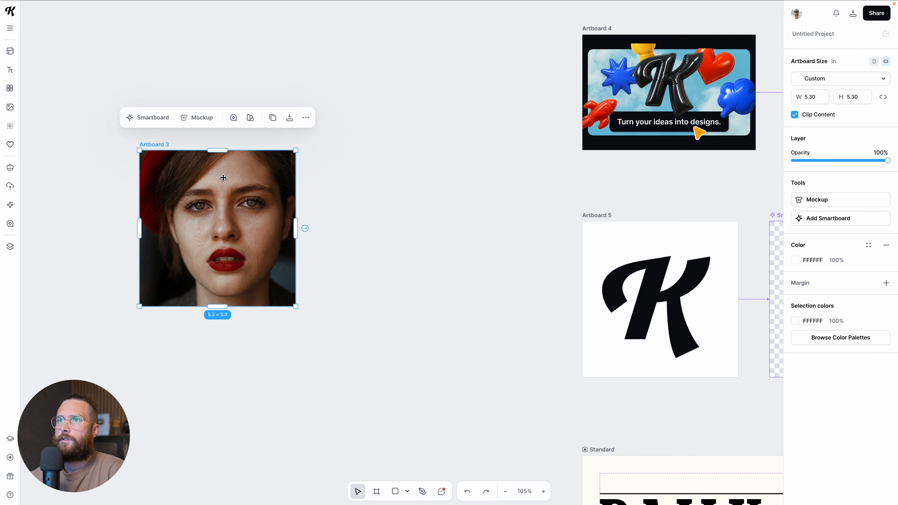
{"action": "left_click", "coordinate": [306, 231]}
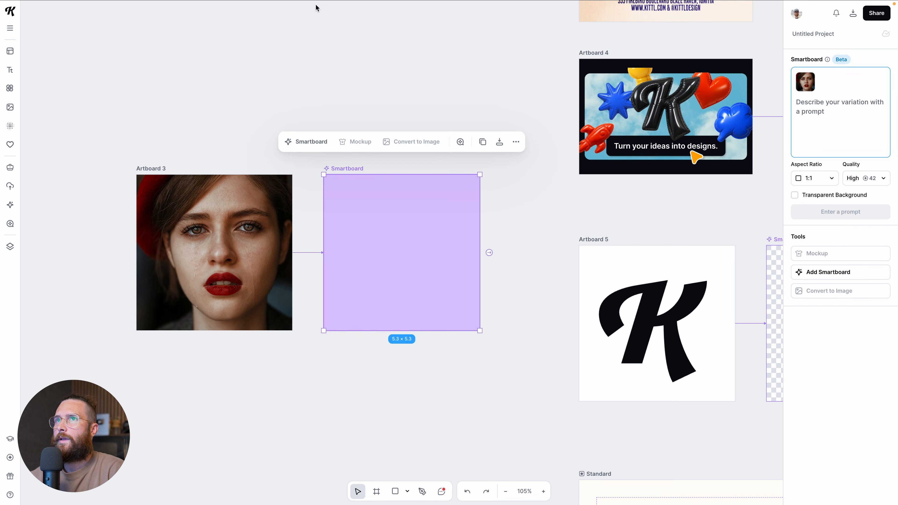
Generate the smartboard from a prompt for a grainy, worn-out black-and-white vintage photograph with noise, light leaks and film damage, as shot in the 1800s.
{"action": "left_click", "coordinate": [820, 115]}
{"action": "key", "text": "ctrl+v"}
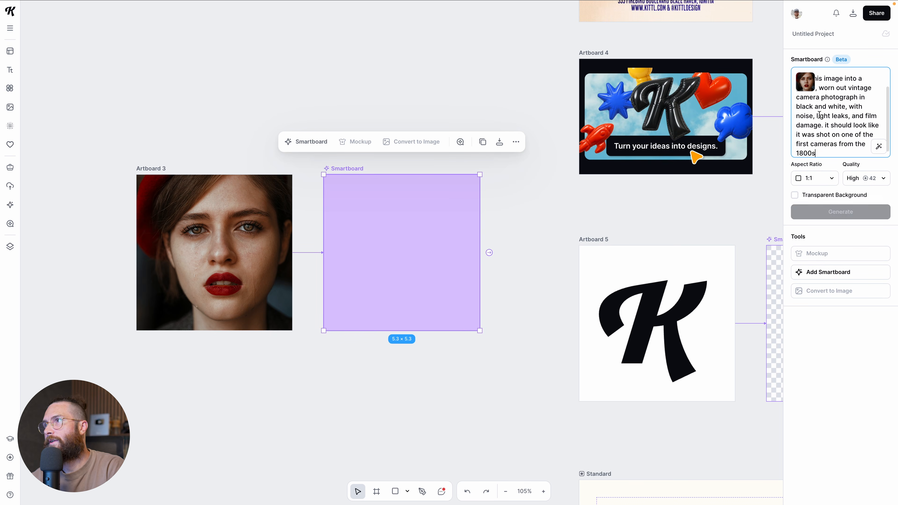
{"action": "scroll", "coordinate": [843, 119], "scroll_direction": "down", "scroll_amount": 3}
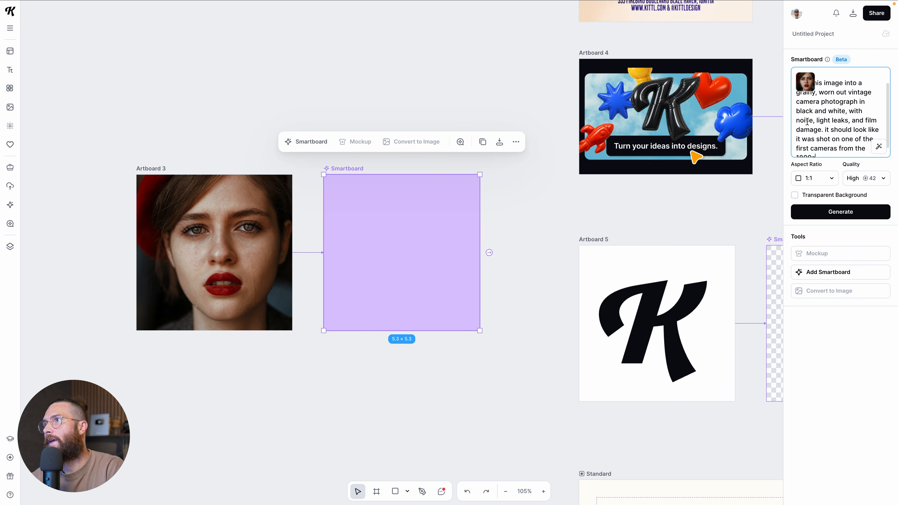
{"action": "left_click", "coordinate": [813, 212]}
Copy the second Kittl Flows text column into the wide empty box and widen it to the full width of the box.
{"action": "scroll", "coordinate": [536, 283], "scroll_direction": "down", "scroll_amount": 5}
{"action": "scroll", "coordinate": [536, 283], "scroll_direction": "down", "scroll_amount": 8}
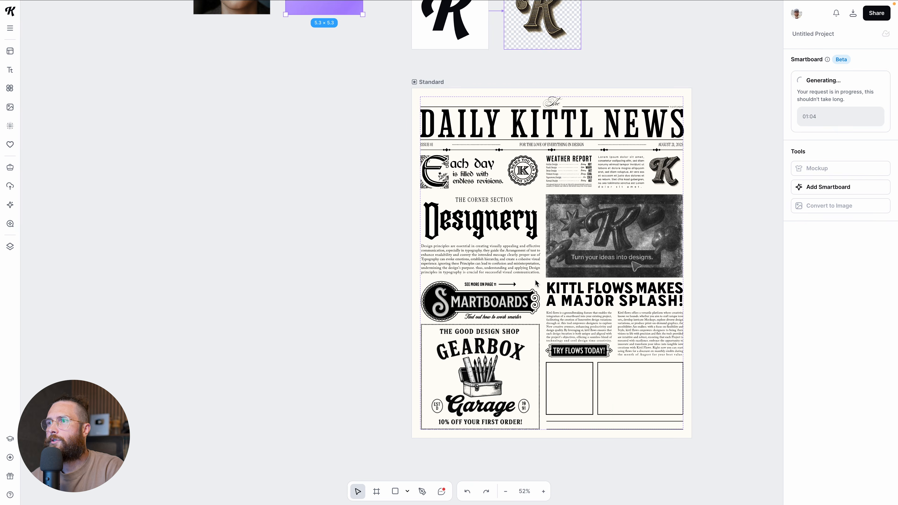
{"action": "scroll", "coordinate": [534, 280], "scroll_direction": "down", "scroll_amount": 5}
{"action": "scroll", "coordinate": [534, 279], "scroll_direction": "right", "scroll_amount": 4}
{"action": "scroll", "coordinate": [535, 280], "scroll_direction": "up", "scroll_amount": 6}
{"action": "left_click_drag", "start_coordinate": [449, 187], "coordinate": [396, 323]}
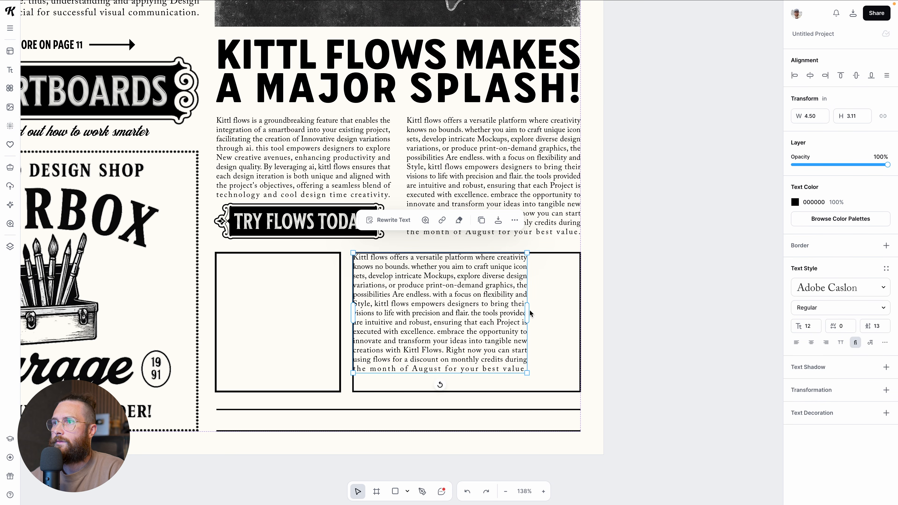
{"action": "left_click_drag", "start_coordinate": [554, 310], "coordinate": [580, 301]}
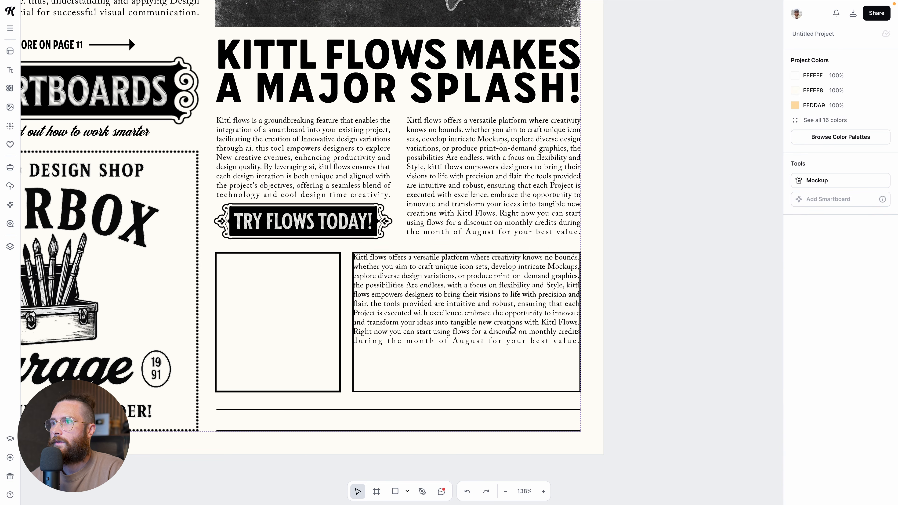
Replace the copied text with the second rewrite suggestion about a local designer and align the paragraph with the box's upper edge.
{"action": "left_click", "coordinate": [429, 221]}
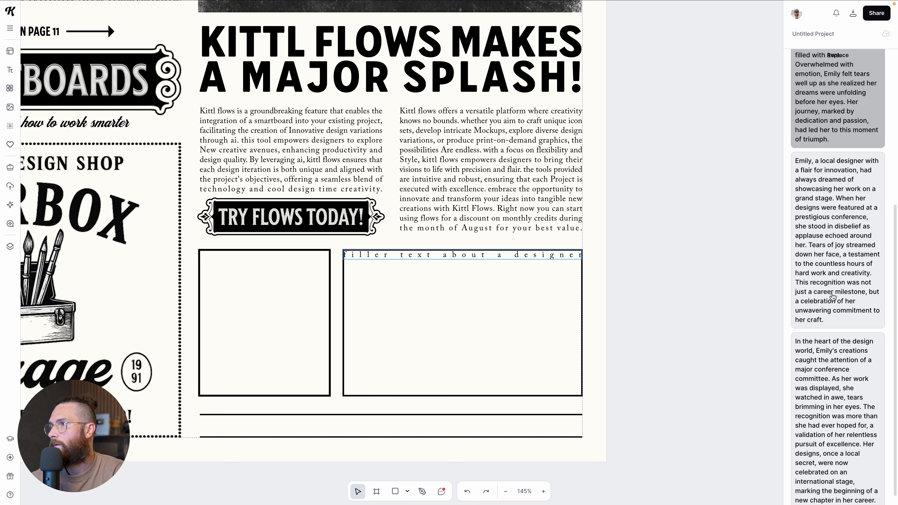
{"action": "scroll", "coordinate": [832, 297], "scroll_direction": "down", "scroll_amount": 5}
{"action": "mouse_move", "coordinate": [832, 297]}
{"action": "scroll", "coordinate": [841, 240], "scroll_direction": "down", "scroll_amount": 2}
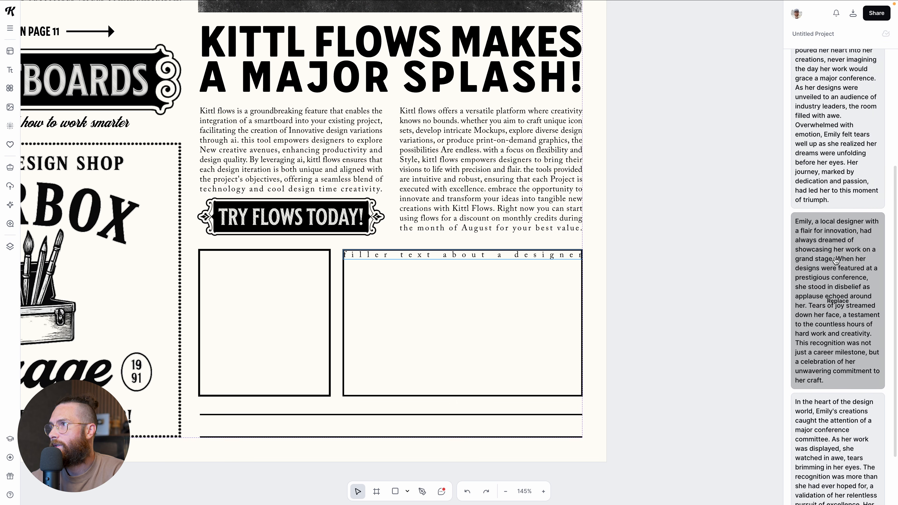
{"action": "left_click", "coordinate": [841, 241]}
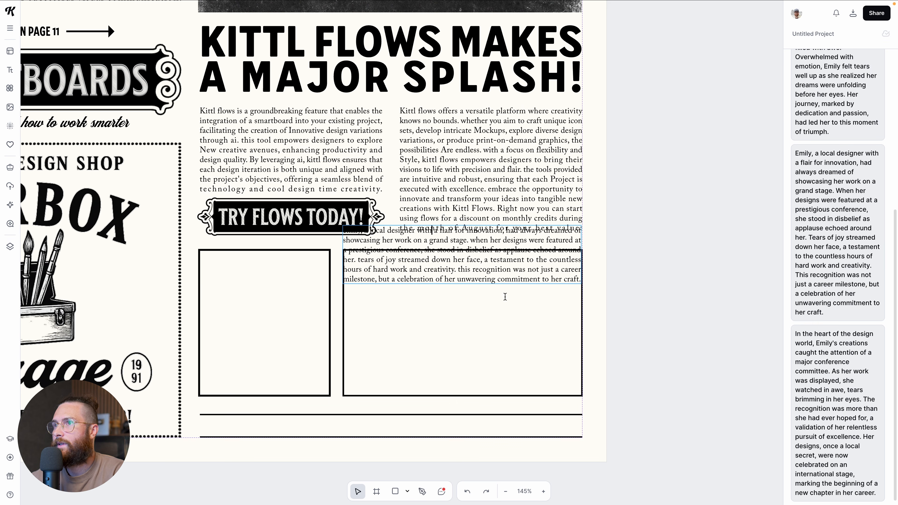
{"action": "left_click", "coordinate": [487, 275]}
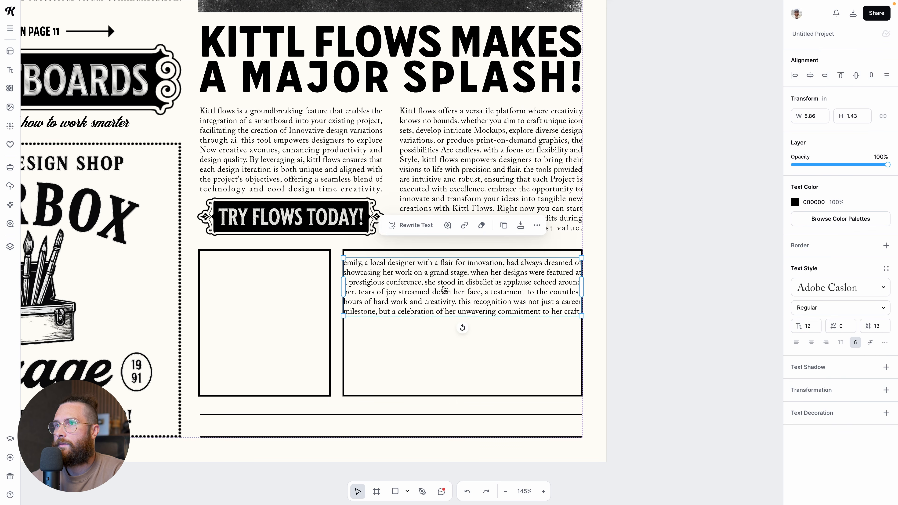
{"action": "scroll", "coordinate": [408, 280], "scroll_direction": "up", "scroll_amount": 2}
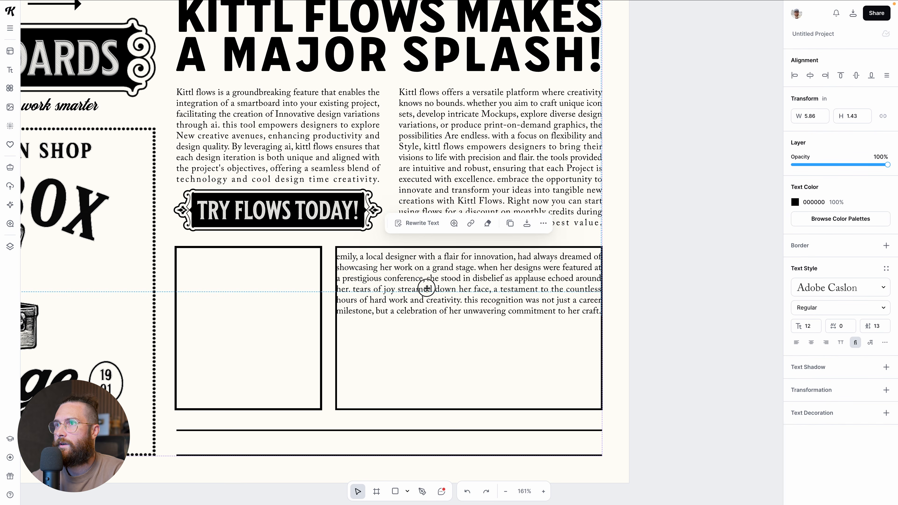
{"action": "left_click", "coordinate": [534, 346]}
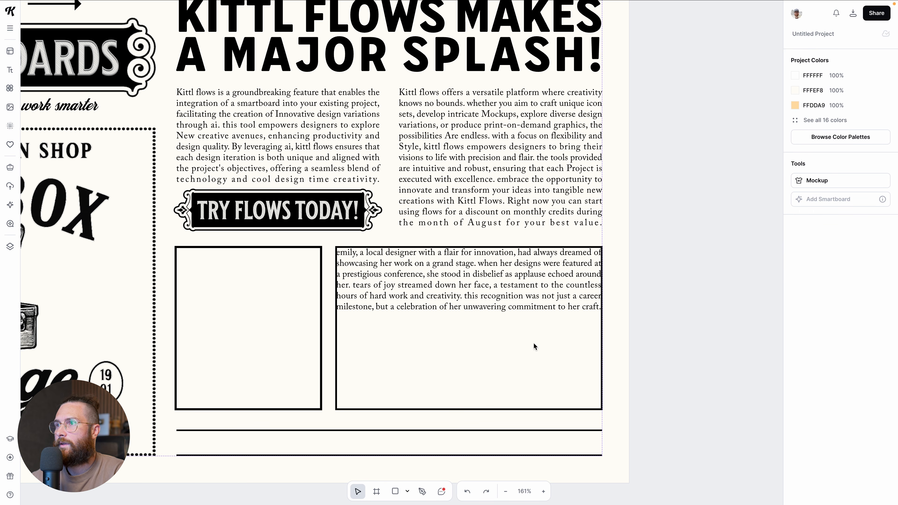
Delete the box outline around the designer paragraph and capitalize the paragraph's first letter.
{"action": "left_click", "coordinate": [589, 336]}
{"action": "left_click", "coordinate": [616, 338]}
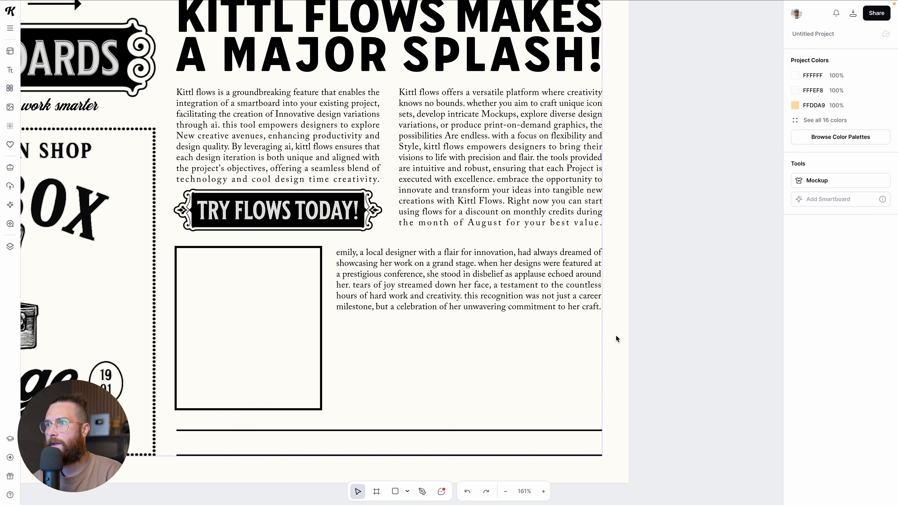
{"action": "left_click", "coordinate": [563, 305]}
{"action": "double_click", "coordinate": [392, 290]}
{"action": "double_click", "coordinate": [344, 256]}
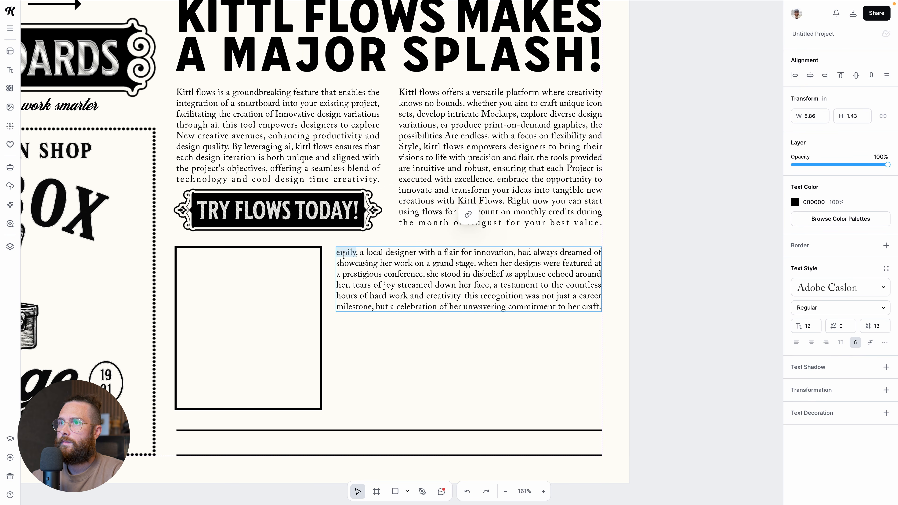
{"action": "key", "text": "BackSpace"}
{"action": "type", "text": "E"}
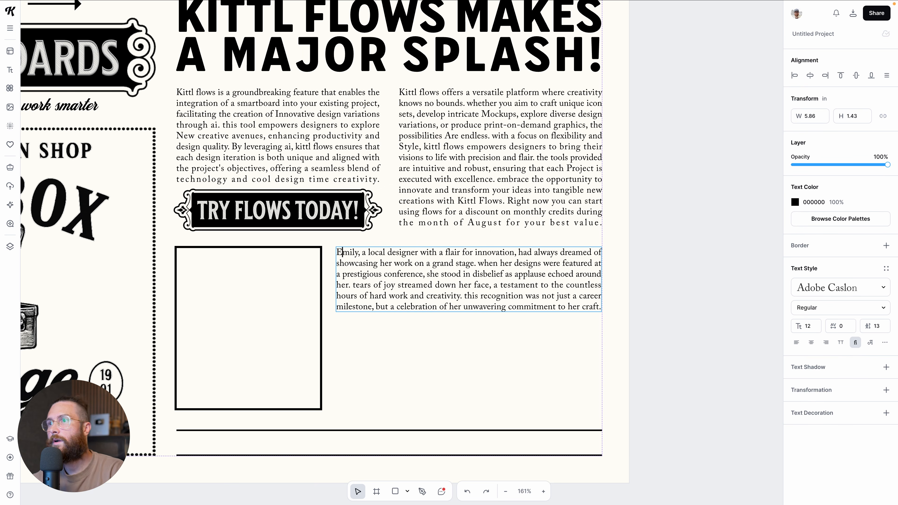
{"action": "left_click", "coordinate": [460, 339]}
Convert the generated black-and-white portrait smartboard to an image.
{"action": "scroll", "coordinate": [460, 339], "scroll_direction": "down", "scroll_amount": 5}
{"action": "scroll", "coordinate": [460, 339], "scroll_direction": "up", "scroll_amount": 2}
{"action": "scroll", "coordinate": [460, 339], "scroll_direction": "down", "scroll_amount": 3}
{"action": "scroll", "coordinate": [460, 339], "scroll_direction": "left", "scroll_amount": 4}
{"action": "scroll", "coordinate": [460, 339], "scroll_direction": "up", "scroll_amount": 10}
{"action": "left_click", "coordinate": [298, 350]}
{"action": "scroll", "coordinate": [299, 347], "scroll_direction": "down", "scroll_amount": 1}
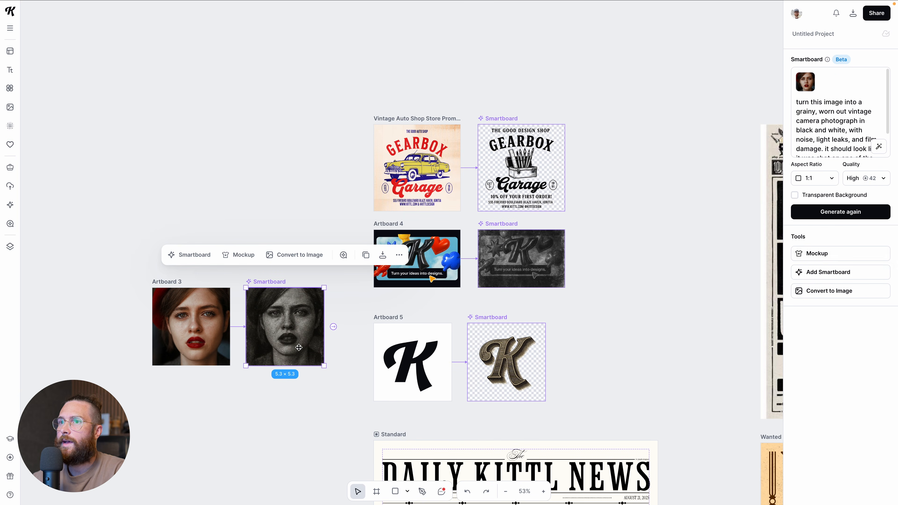
{"action": "left_click", "coordinate": [822, 290]}
Move the converted portrait image onto the newspaper page, over the empty box beside the designer paragraph.
{"action": "scroll", "coordinate": [480, 280], "scroll_direction": "down", "scroll_amount": 4}
{"action": "left_click_drag", "start_coordinate": [381, 191], "coordinate": [358, 392]}
{"action": "scroll", "coordinate": [340, 352], "scroll_direction": "down", "scroll_amount": 10}
{"action": "scroll", "coordinate": [340, 351], "scroll_direction": "up", "scroll_amount": 10}
{"action": "scroll", "coordinate": [282, 248], "scroll_direction": "right", "scroll_amount": 3}
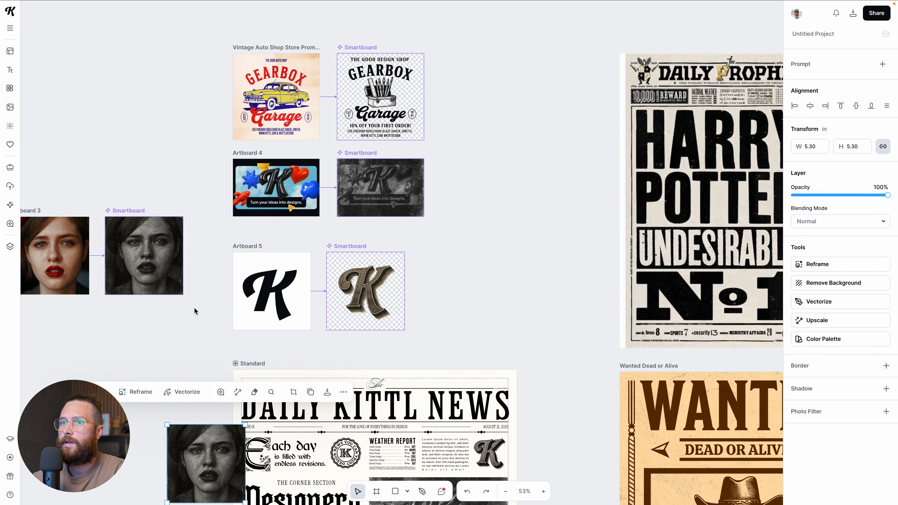
{"action": "scroll", "coordinate": [194, 307], "scroll_direction": "down", "scroll_amount": 1}
{"action": "scroll", "coordinate": [260, 269], "scroll_direction": "down", "scroll_amount": 8}
{"action": "left_click_drag", "start_coordinate": [215, 401], "coordinate": [366, 349]}
{"action": "scroll", "coordinate": [366, 348], "scroll_direction": "up", "scroll_amount": 5}
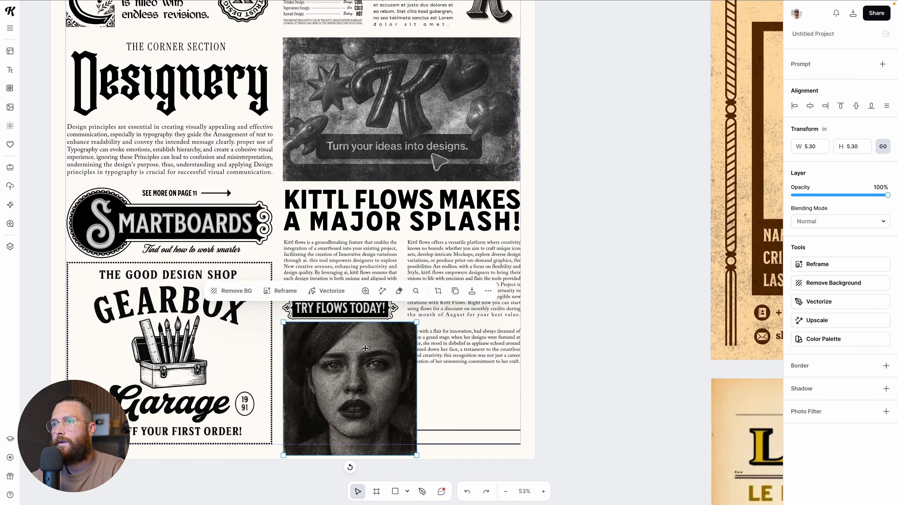
Add a photo filter to the portrait with brightness 19%, contrast -4% and saturation -9%.
{"action": "scroll", "coordinate": [366, 348], "scroll_direction": "up", "scroll_amount": 5}
{"action": "left_click", "coordinate": [887, 411]}
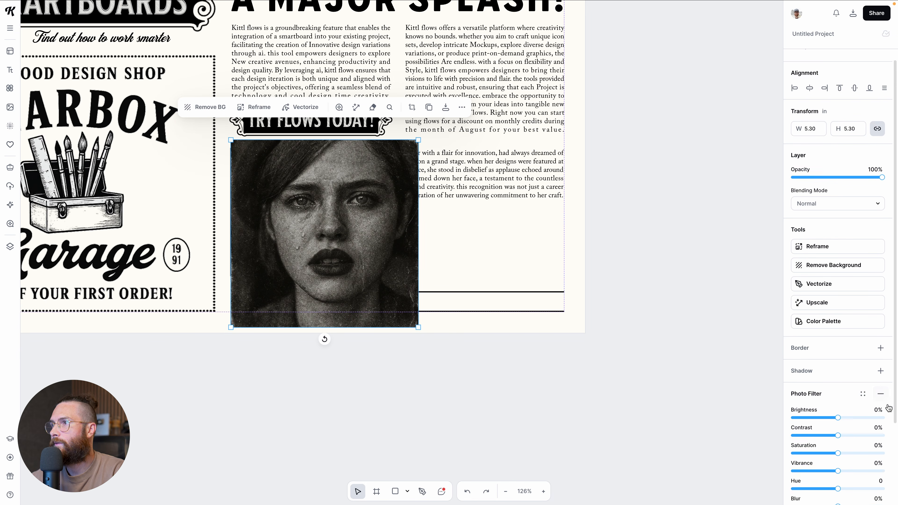
{"action": "scroll", "coordinate": [856, 342], "scroll_direction": "down", "scroll_amount": 3}
{"action": "left_click_drag", "start_coordinate": [840, 322], "coordinate": [844, 322]}
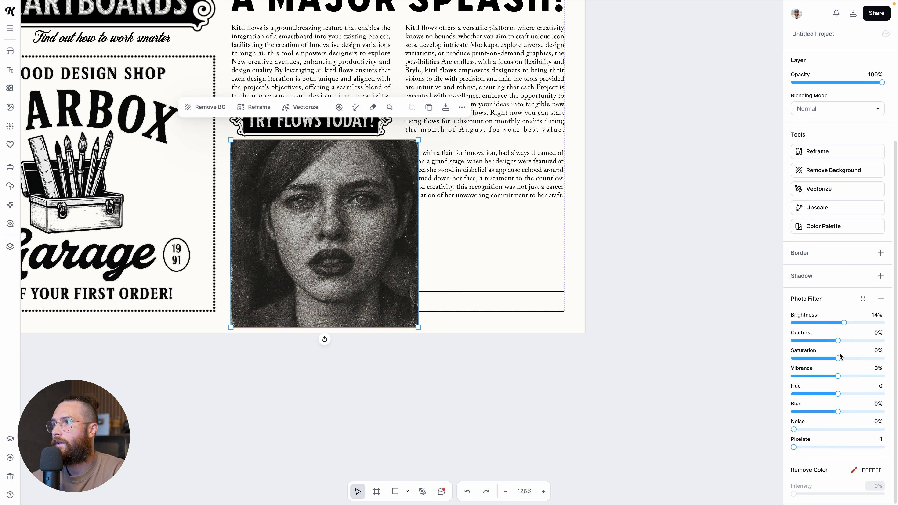
{"action": "left_click_drag", "start_coordinate": [835, 340], "coordinate": [836, 341]}
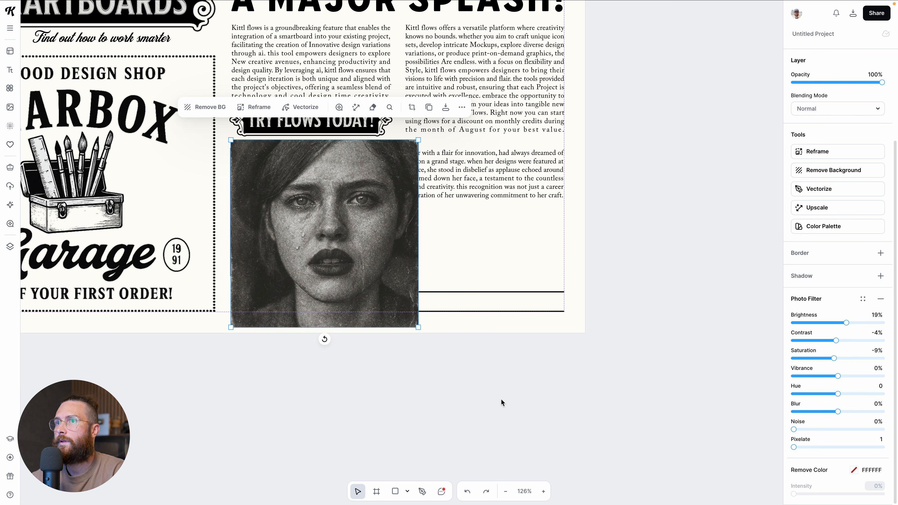
{"action": "left_click", "coordinate": [501, 400]}
Align the portrait with the column's left edge, shrink it to about 3.27 in square, and delete the box outline behind it.
{"action": "scroll", "coordinate": [501, 400], "scroll_direction": "up", "scroll_amount": 1}
{"action": "mouse_move", "coordinate": [317, 272]}
{"action": "left_mouse_down"}
{"action": "mouse_move", "coordinate": [355, 322]}
{"action": "mouse_move", "coordinate": [317, 283]}
{"action": "left_mouse_up"}
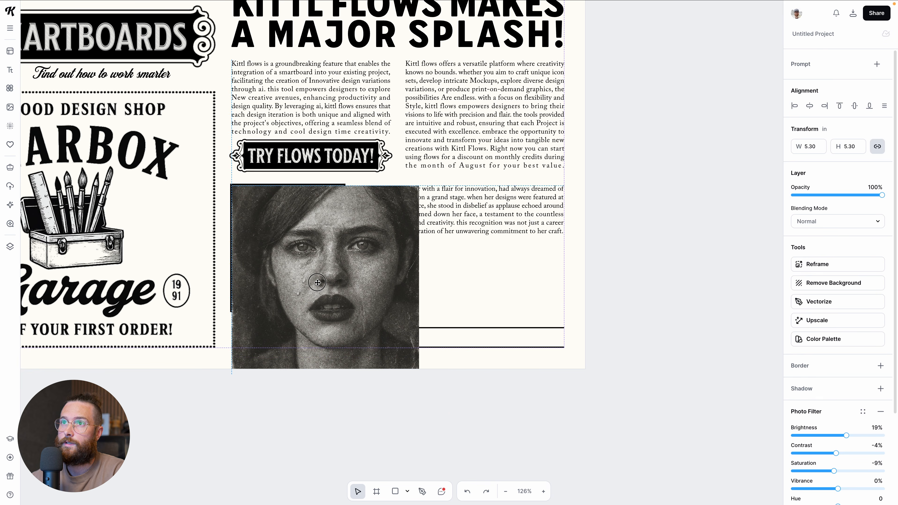
{"action": "left_click_drag", "start_coordinate": [419, 368], "coordinate": [349, 303]}
{"action": "left_click", "coordinate": [339, 311]}
{"action": "key", "text": "Delete"}
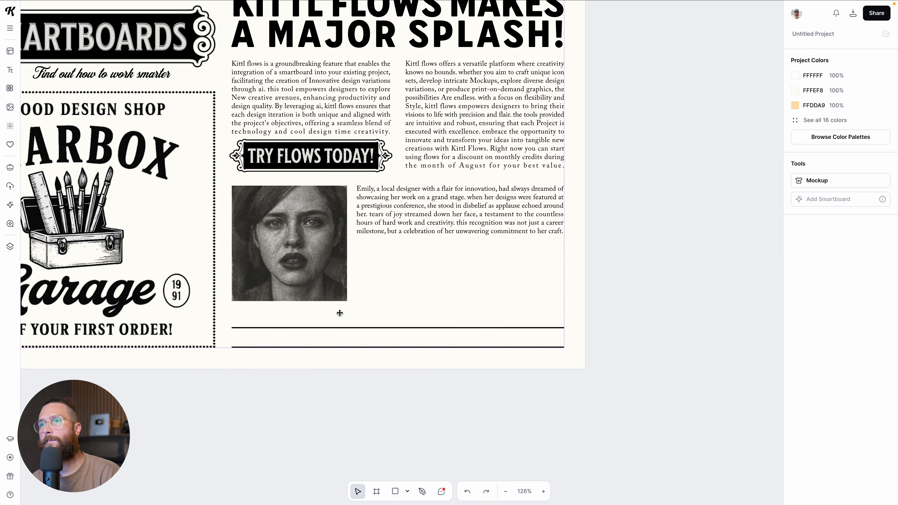
{"action": "scroll", "coordinate": [381, 302], "scroll_direction": "up", "scroll_amount": 1}
{"action": "left_click", "coordinate": [298, 258]}
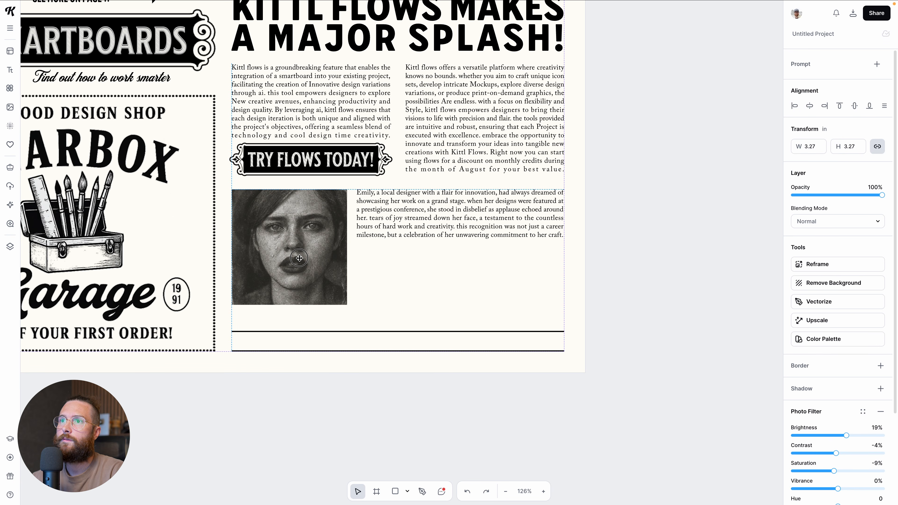
{"action": "left_click", "coordinate": [376, 269]}
Narrow the designer paragraph from its left side to about 5.73 in and move it down to leave headline space above.
{"action": "scroll", "coordinate": [376, 268], "scroll_direction": "up", "scroll_amount": 3}
{"action": "left_click", "coordinate": [366, 253]}
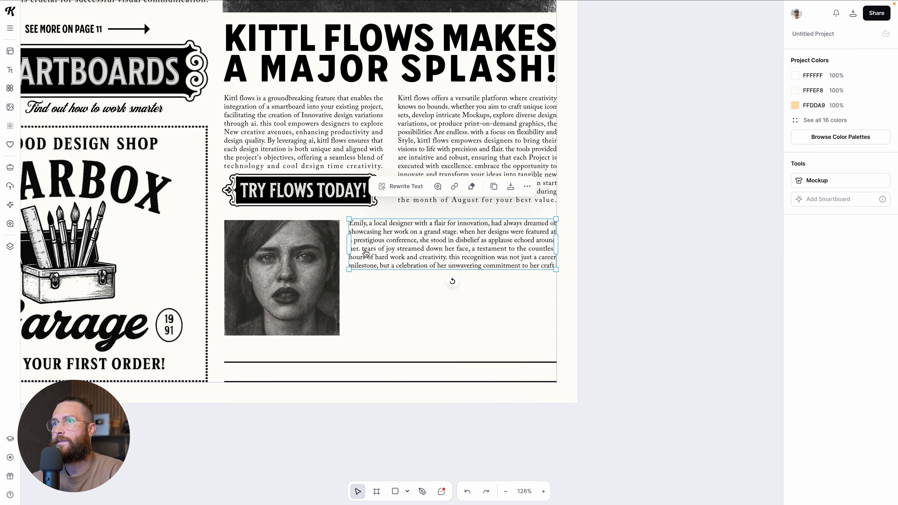
{"action": "left_click_drag", "start_coordinate": [349, 244], "coordinate": [354, 245]}
{"action": "left_click", "coordinate": [405, 320]}
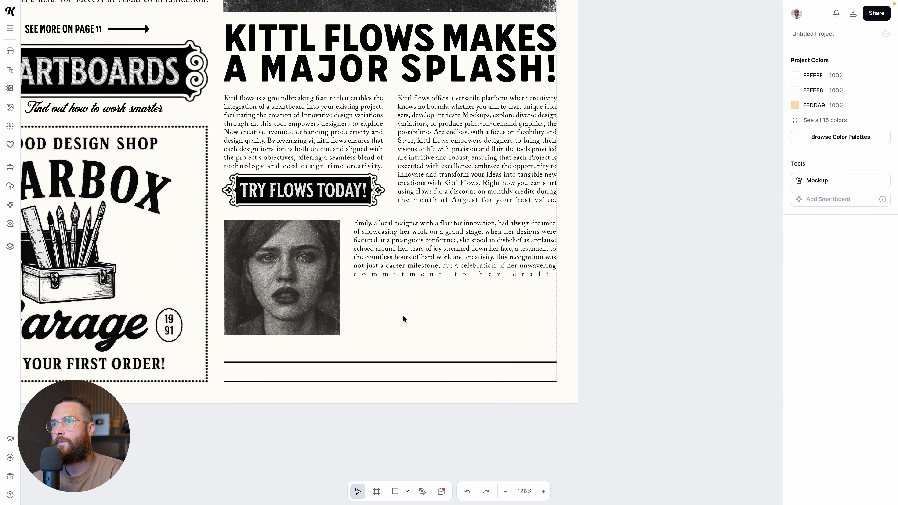
{"action": "scroll", "coordinate": [405, 320], "scroll_direction": "up", "scroll_amount": 3}
{"action": "scroll", "coordinate": [402, 317], "scroll_direction": "right", "scroll_amount": 3}
{"action": "left_click", "coordinate": [431, 279]}
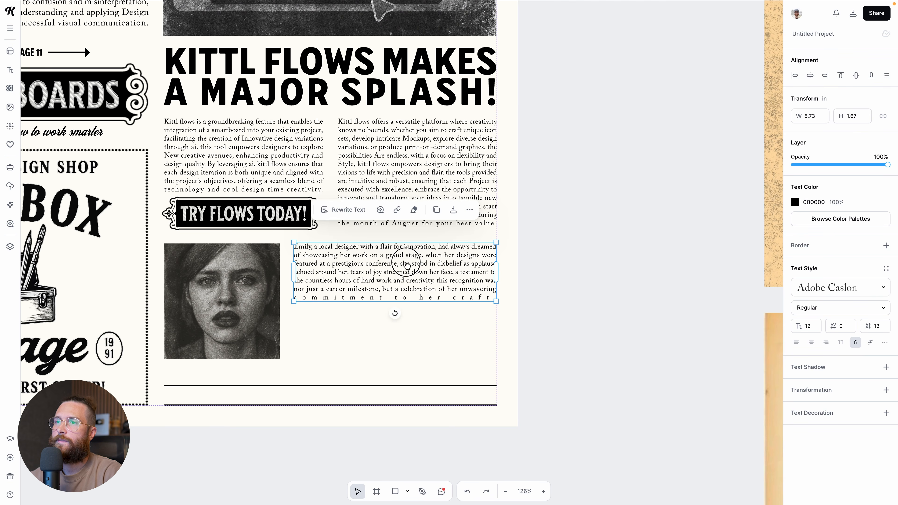
{"action": "left_click_drag", "start_coordinate": [407, 265], "coordinate": [405, 312]}
{"action": "left_click", "coordinate": [537, 323]}
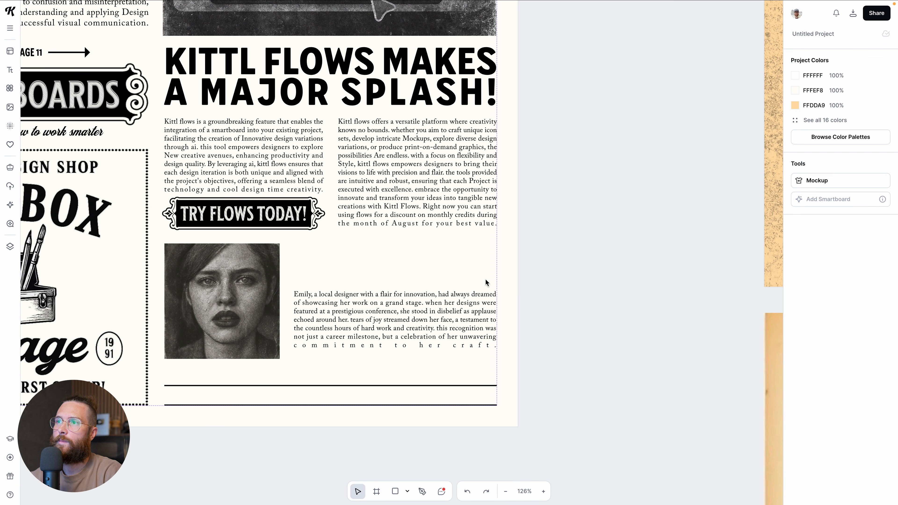
{"action": "scroll", "coordinate": [509, 283], "scroll_direction": "down", "scroll_amount": 1}
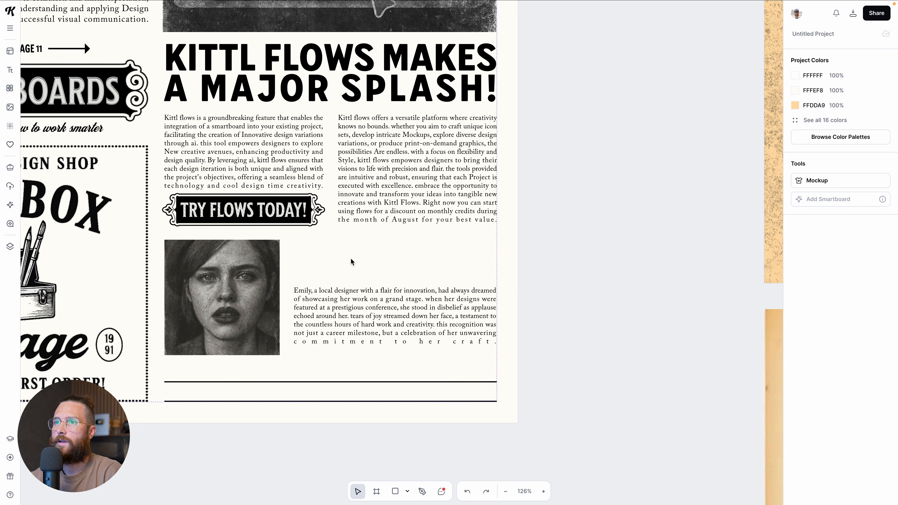
Add the headline text "Talk of the Town" above the designer paragraph.
{"action": "scroll", "coordinate": [333, 263], "scroll_direction": "up", "scroll_amount": 1}
{"action": "scroll", "coordinate": [311, 288], "scroll_direction": "up", "scroll_amount": 3}
{"action": "key", "text": "t"}
{"action": "left_click", "coordinate": [320, 285]}
{"action": "double_click", "coordinate": [349, 303]}
{"action": "type", "text": "Talk of the Town"}
{"action": "key", "text": "Escape"}
Scale the "Talk of the Town" headline to about 6.41 in wide and position it above the paragraph, beside the portrait.
{"action": "left_click", "coordinate": [348, 343]}
{"action": "left_click_drag", "start_coordinate": [328, 348], "coordinate": [224, 347]}
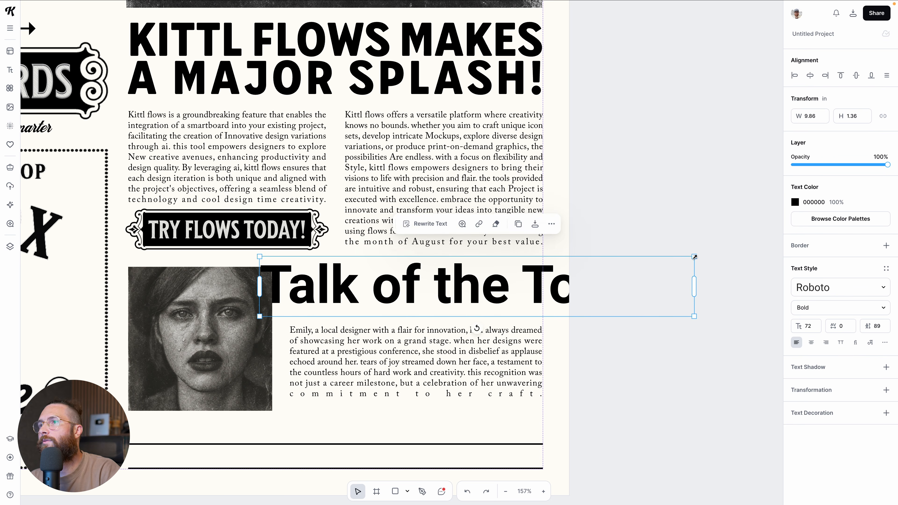
{"action": "left_click_drag", "start_coordinate": [694, 257], "coordinate": [543, 276]}
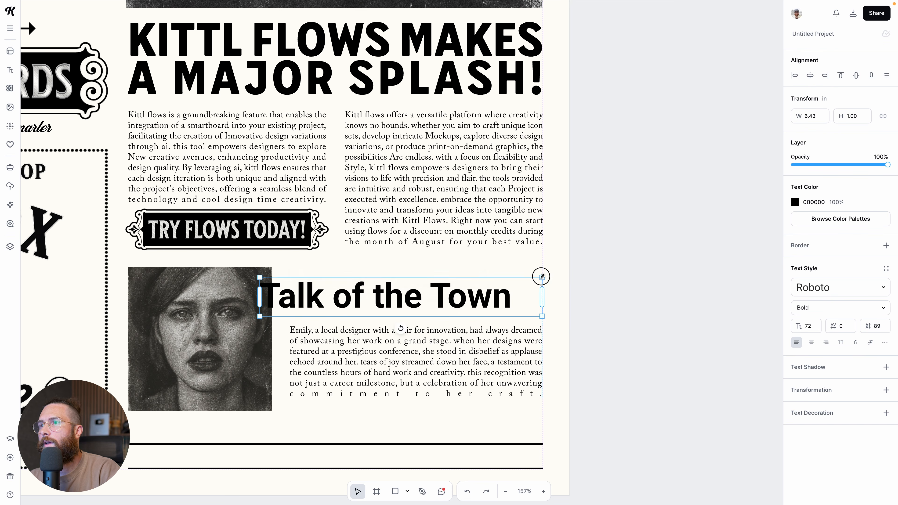
{"action": "left_click_drag", "start_coordinate": [492, 301], "coordinate": [517, 299]}
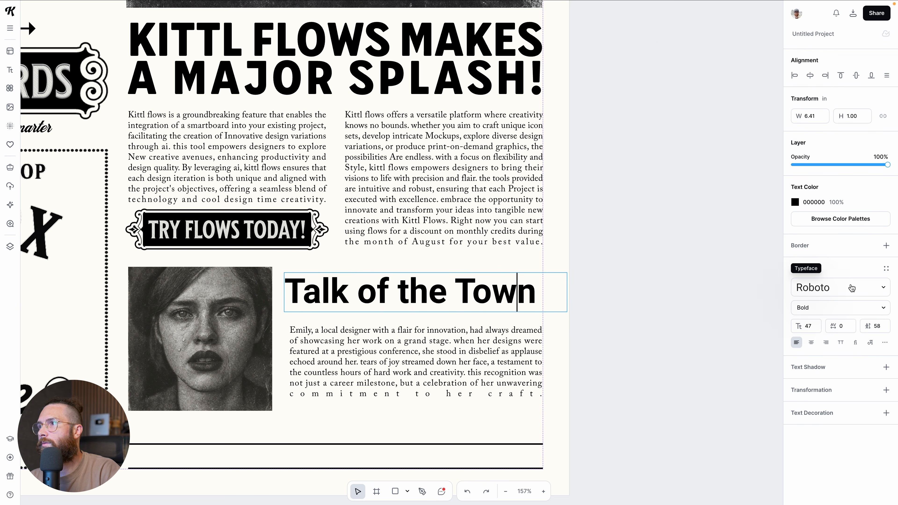
Change the "Talk of the Town" headline to a gothic blackletter typeface, Hansa Gotisch.
{"action": "left_click", "coordinate": [840, 287]}
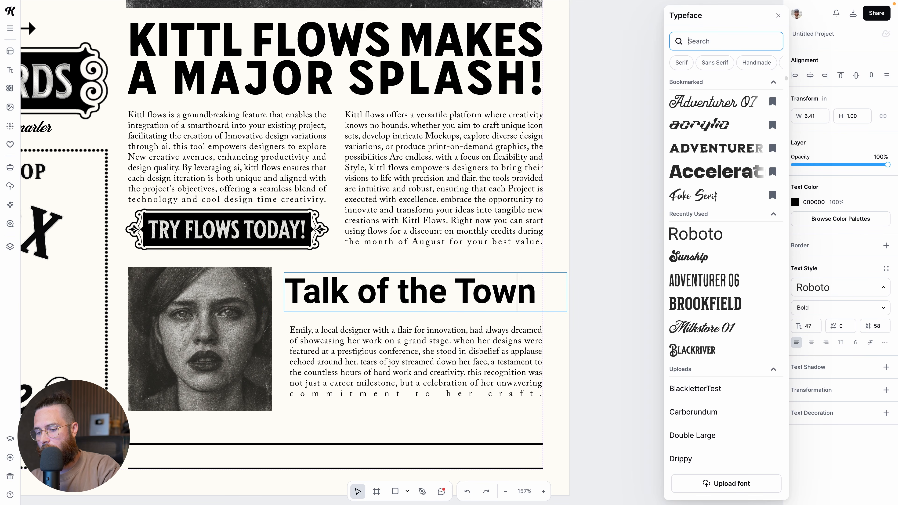
{"action": "type", "text": "gothic"}
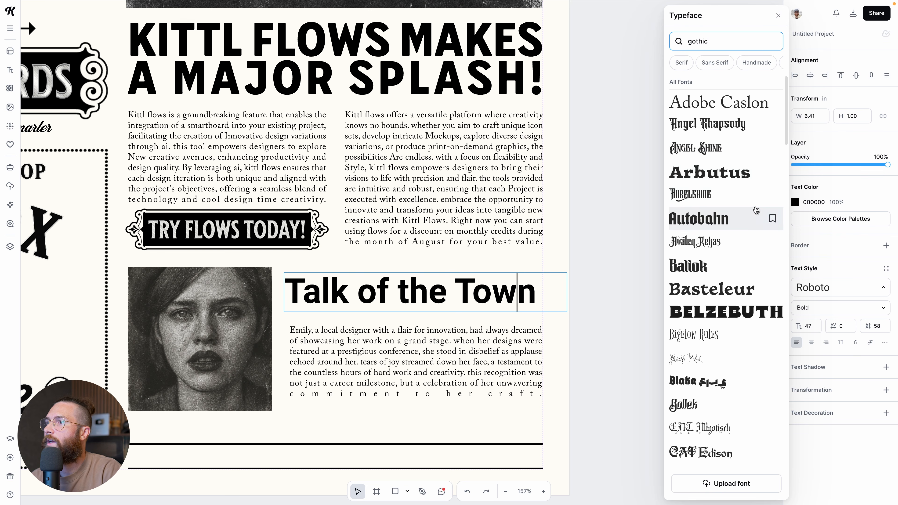
{"action": "scroll", "coordinate": [755, 213], "scroll_direction": "down", "scroll_amount": 4}
{"action": "scroll", "coordinate": [755, 213], "scroll_direction": "down", "scroll_amount": 10}
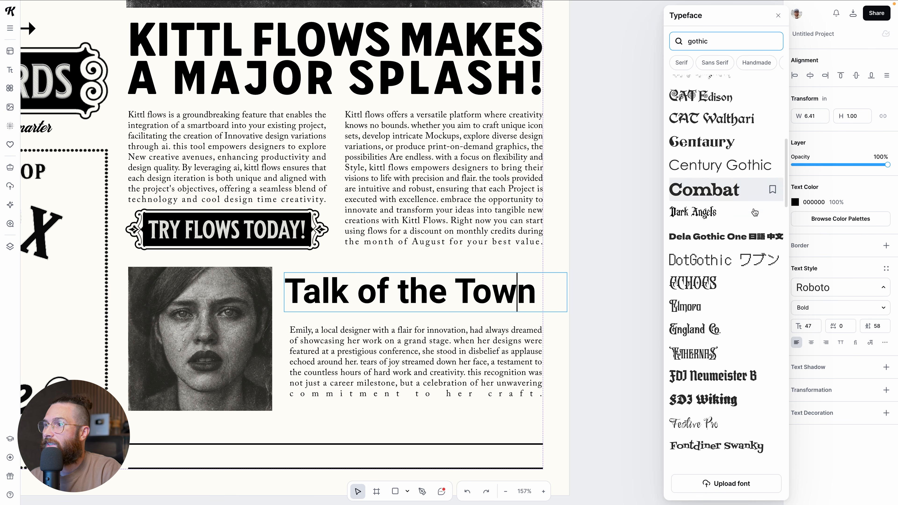
{"action": "scroll", "coordinate": [755, 212], "scroll_direction": "down", "scroll_amount": 4}
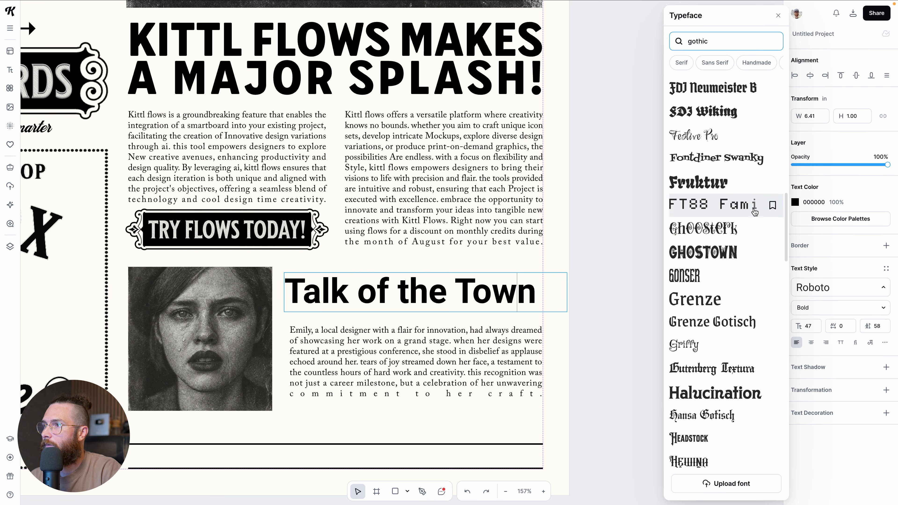
{"action": "left_click", "coordinate": [728, 387]}
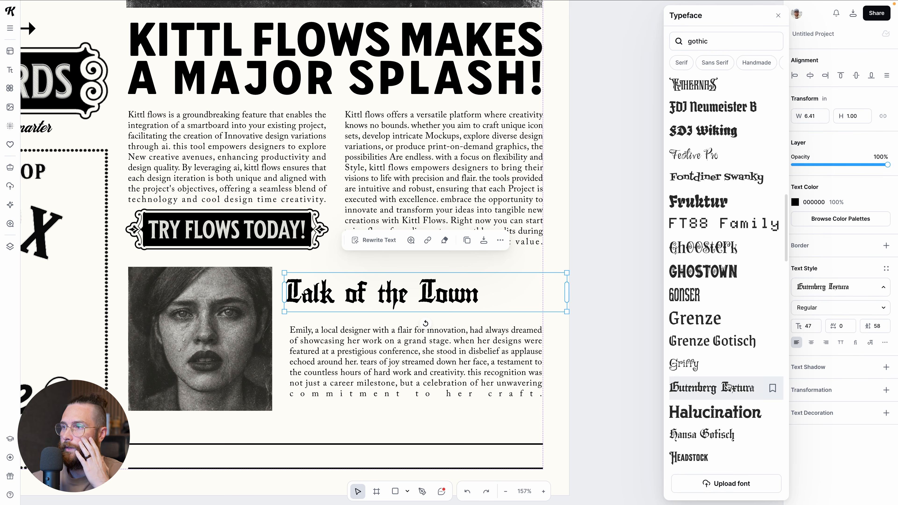
{"action": "left_click", "coordinate": [707, 434]}
{"action": "scroll", "coordinate": [718, 435], "scroll_direction": "up", "scroll_amount": 1}
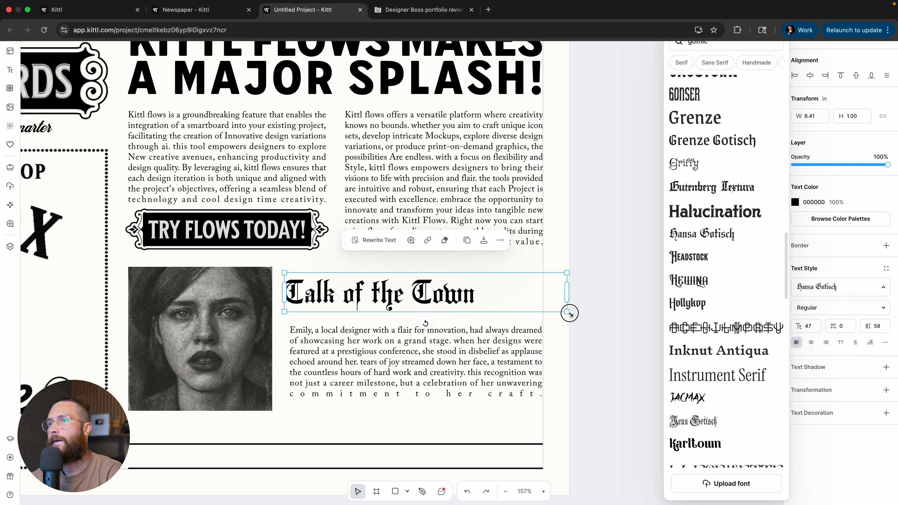
Fit the headline's text box to its words, scale it to about 5.78 in wide, and place it beside the top of the portrait.
{"action": "double_click", "coordinate": [446, 298]}
{"action": "left_click", "coordinate": [532, 245]}
{"action": "left_click", "coordinate": [538, 298]}
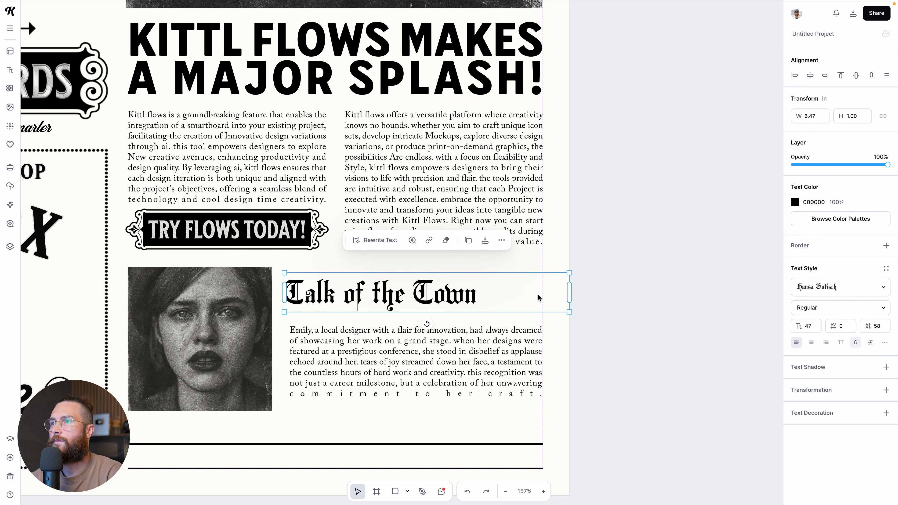
{"action": "left_click_drag", "start_coordinate": [570, 294], "coordinate": [539, 261]}
{"action": "double_click", "coordinate": [409, 300]}
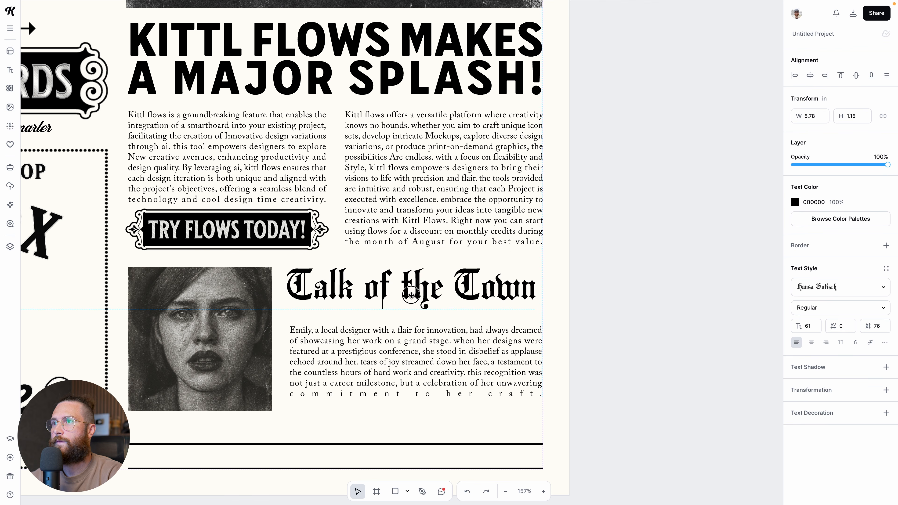
{"action": "left_click", "coordinate": [539, 328]}
{"action": "left_click", "coordinate": [438, 301]}
{"action": "left_click", "coordinate": [576, 340]}
{"action": "scroll", "coordinate": [576, 342], "scroll_direction": "down", "scroll_amount": 1}
{"action": "scroll", "coordinate": [524, 346], "scroll_direction": "up", "scroll_amount": 1}
{"action": "scroll", "coordinate": [525, 345], "scroll_direction": "up", "scroll_amount": 1}
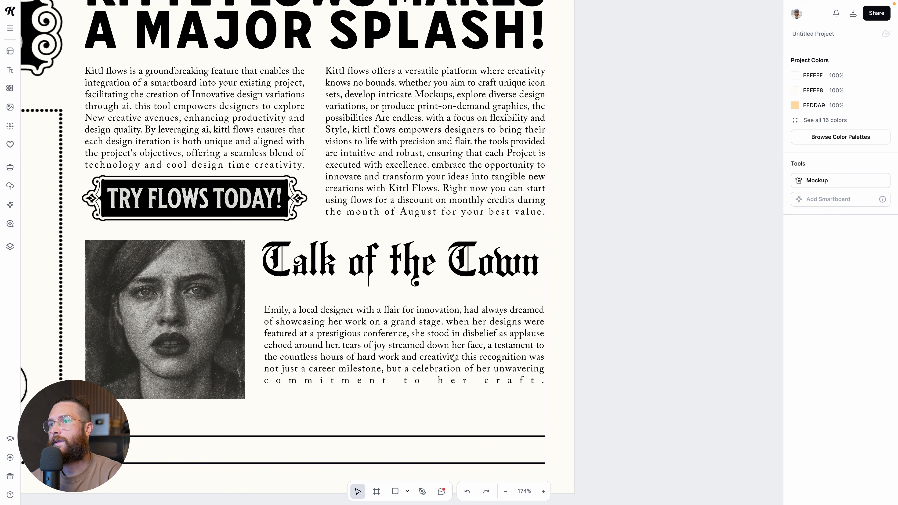
Move the designer paragraph up close beneath the headline and add the designer's surname after her first name.
{"action": "left_click", "coordinate": [452, 354]}
{"action": "double_click", "coordinate": [289, 300]}
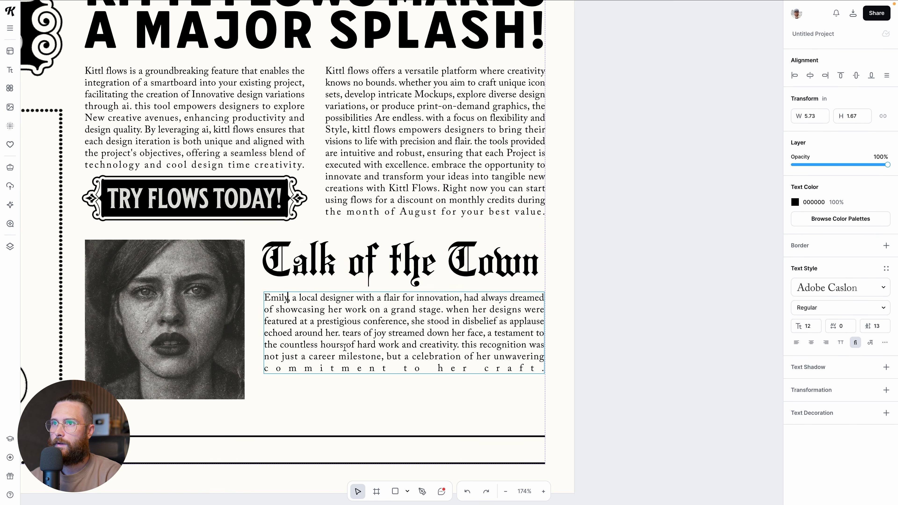
{"action": "type", "text": "pen"}
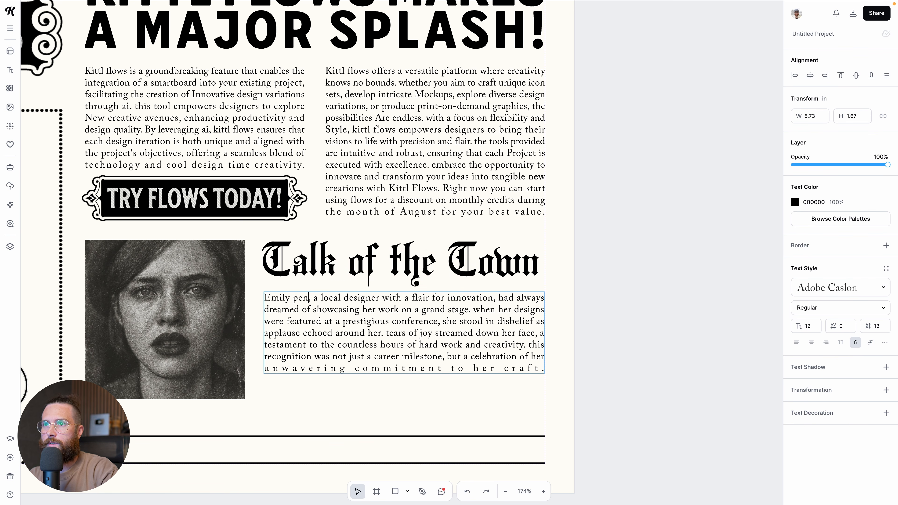
{"action": "type", "text": "nytool"}
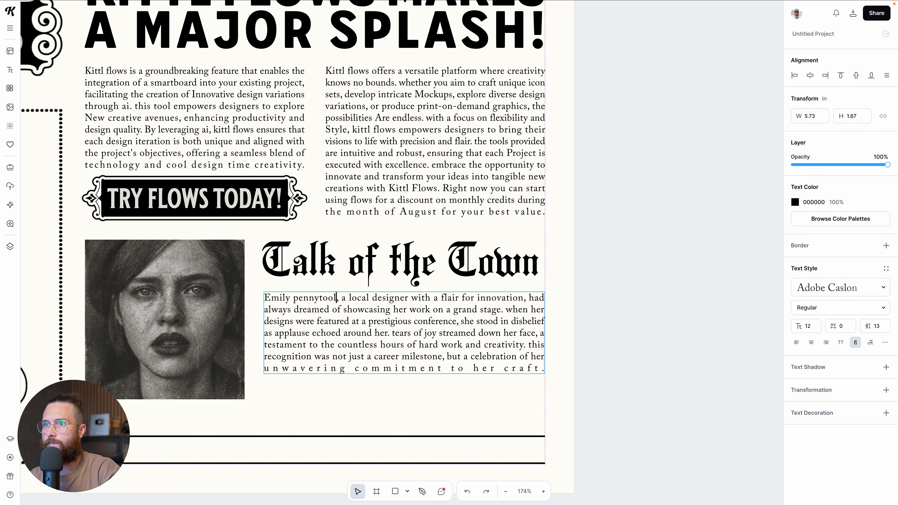
Append "We truly hope that her work is continued to elevate status while not being copied." to the designer paragraph.
{"action": "type", "text": " We"}
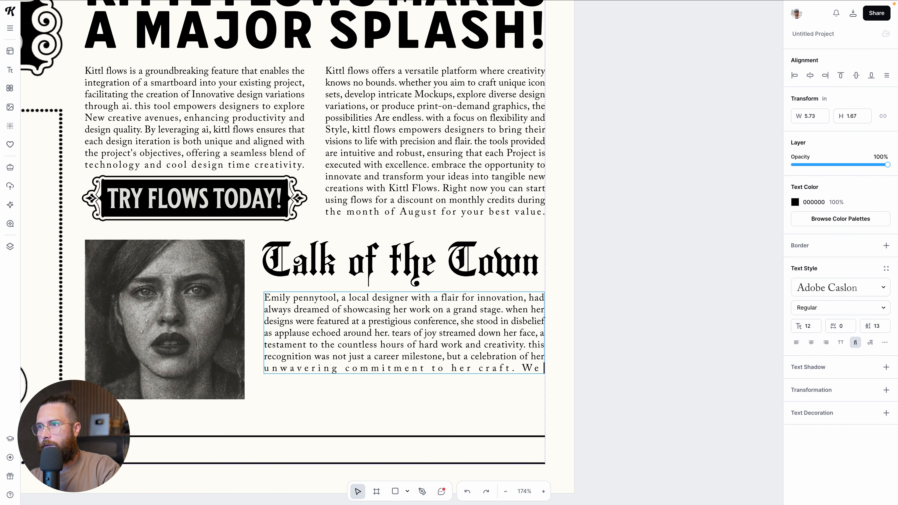
{"action": "type", "text": " truly hope that her work is "}
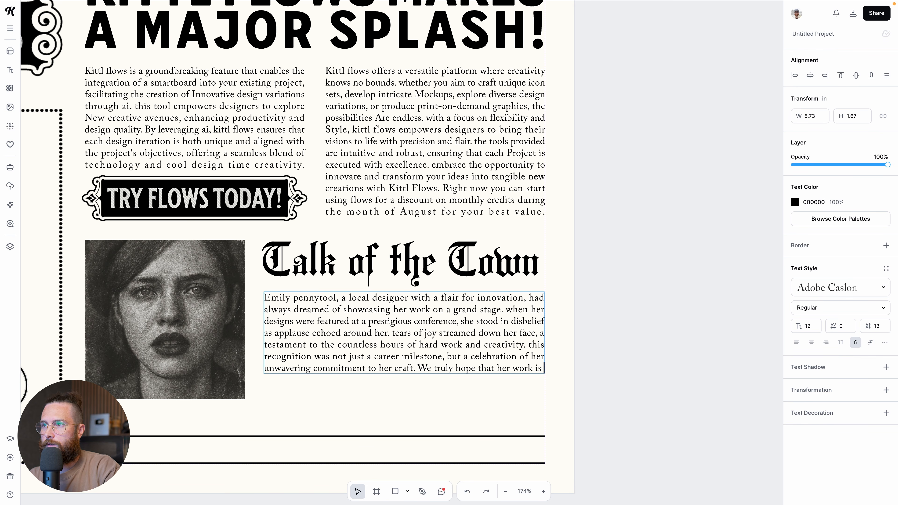
{"action": "type", "text": "continued to"}
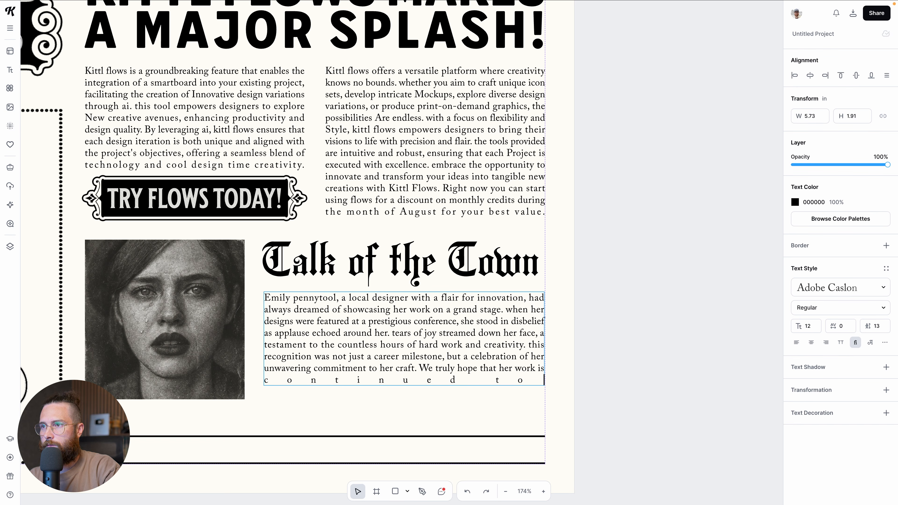
{"action": "type", "text": " elevate status while not being copied."}
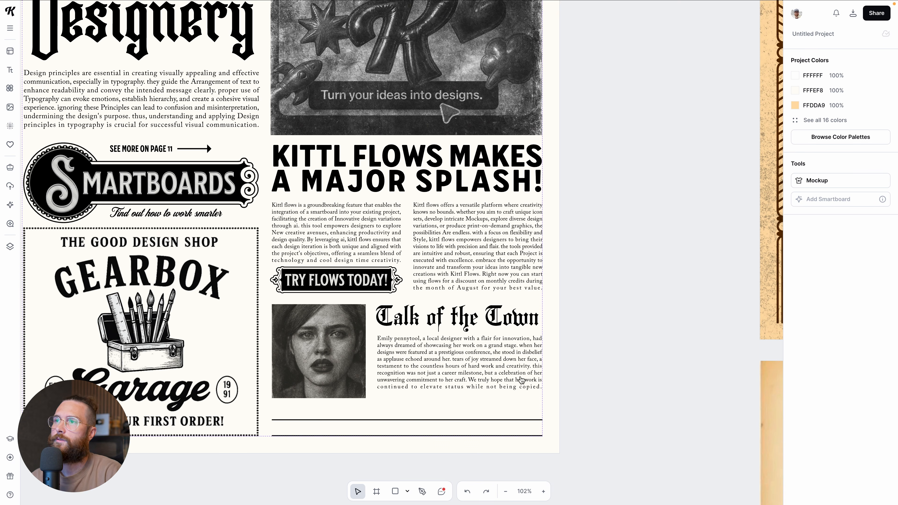
Replace the lorem ipsum paragraph beside the K emblem with a summary beginning "this months issue covers hot topics like kittl's brand new FLOWS feature".
{"action": "scroll", "coordinate": [521, 375], "scroll_direction": "down", "scroll_amount": 2}
{"action": "scroll", "coordinate": [570, 364], "scroll_direction": "down", "scroll_amount": 1}
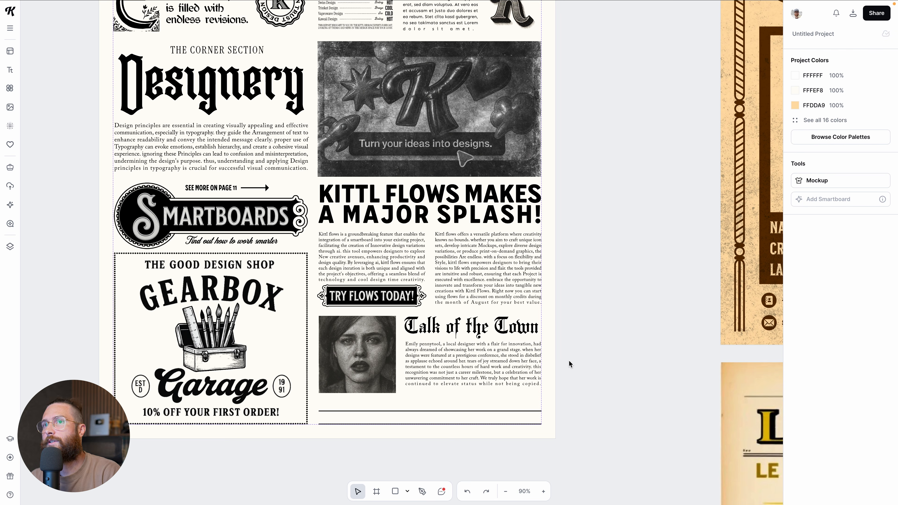
{"action": "scroll", "coordinate": [576, 393], "scroll_direction": "up", "scroll_amount": 1}
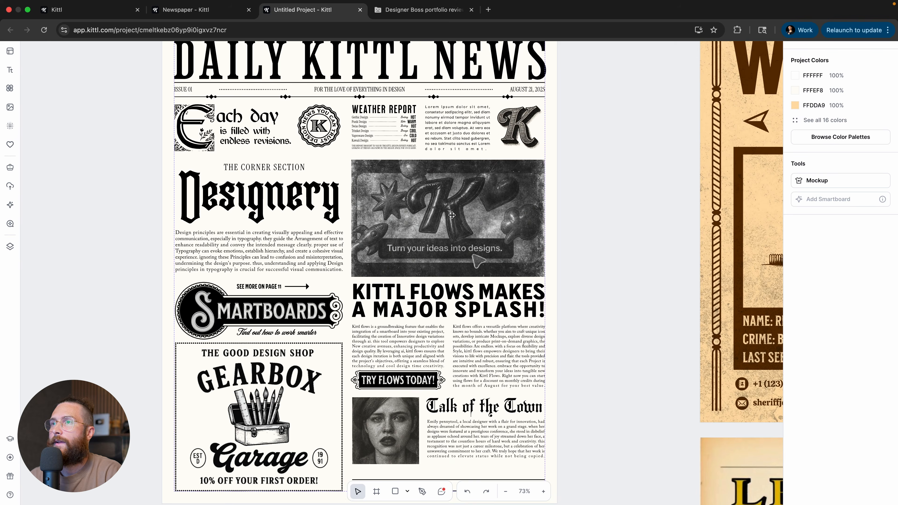
{"action": "scroll", "coordinate": [467, 122], "scroll_direction": "up", "scroll_amount": 3}
{"action": "scroll", "coordinate": [468, 122], "scroll_direction": "up", "scroll_amount": 2}
{"action": "scroll", "coordinate": [461, 210], "scroll_direction": "down", "scroll_amount": 2}
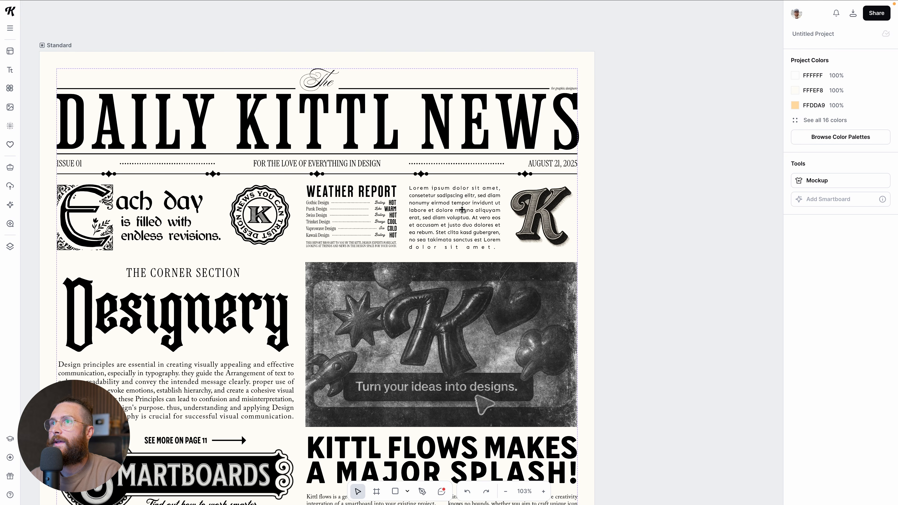
{"action": "scroll", "coordinate": [461, 215], "scroll_direction": "up", "scroll_amount": 3}
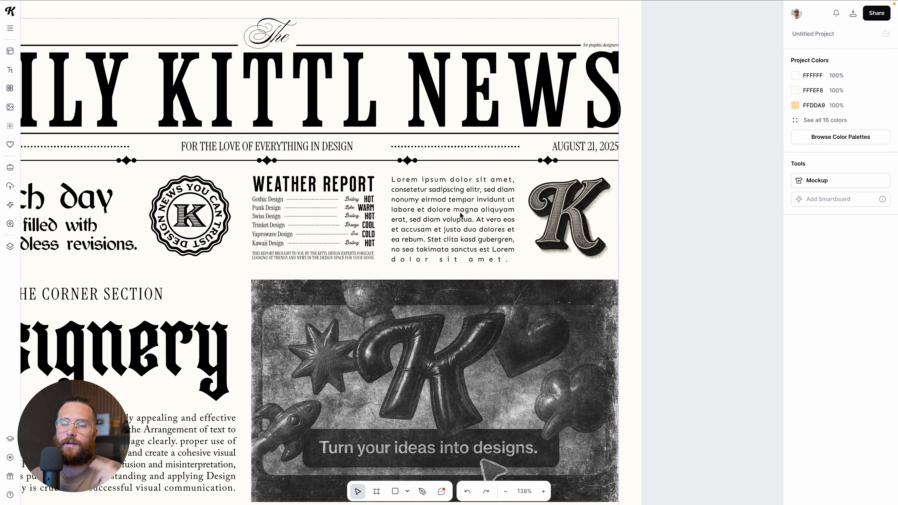
{"action": "scroll", "coordinate": [485, 232], "scroll_direction": "up", "scroll_amount": 1}
{"action": "double_click", "coordinate": [458, 220]}
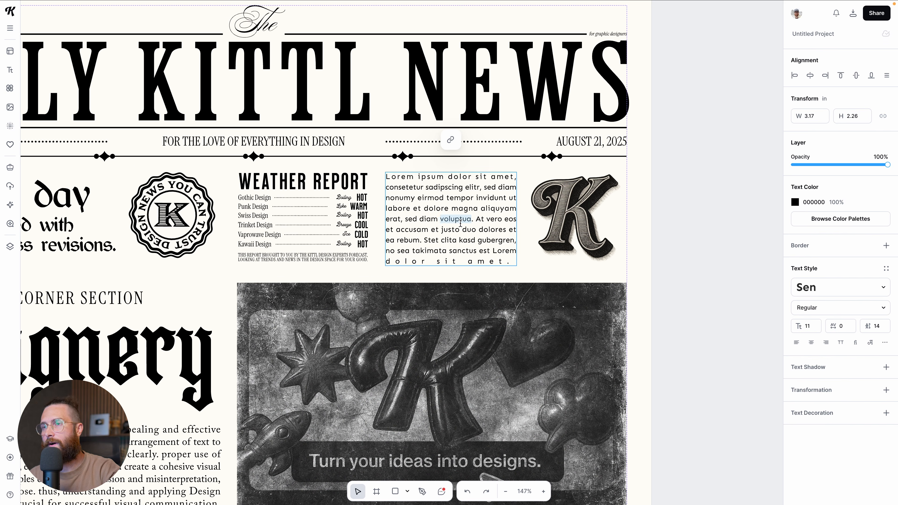
{"action": "key", "text": "ctrl+a"}
{"action": "type", "text": "this months issue covers hot topics like kittl's brand new FLOWS feature, a featured article about a designer and their work, trending styles on the rise and decline, and other help sources to build your graphic layout skills."}
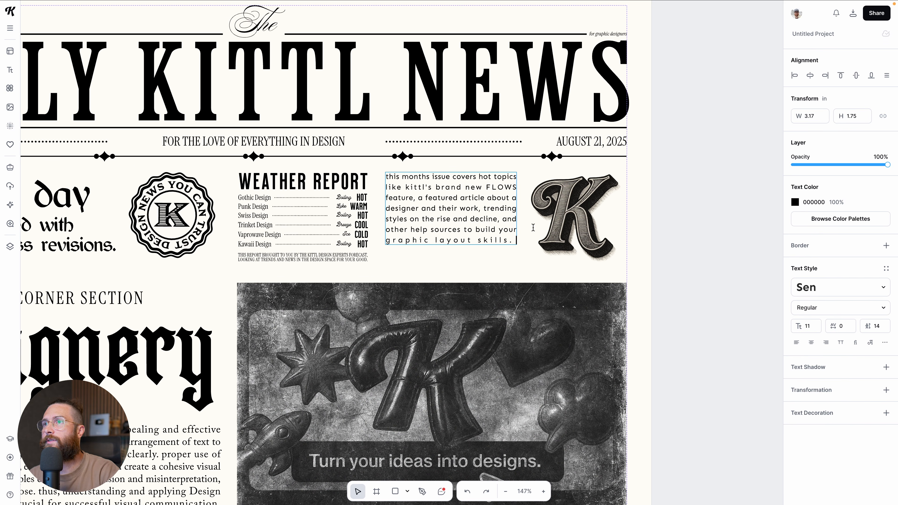
{"action": "left_click", "coordinate": [650, 231]}
Set the issue summary paragraph's typeface to Adobe Caslon.
{"action": "left_click", "coordinate": [493, 232]}
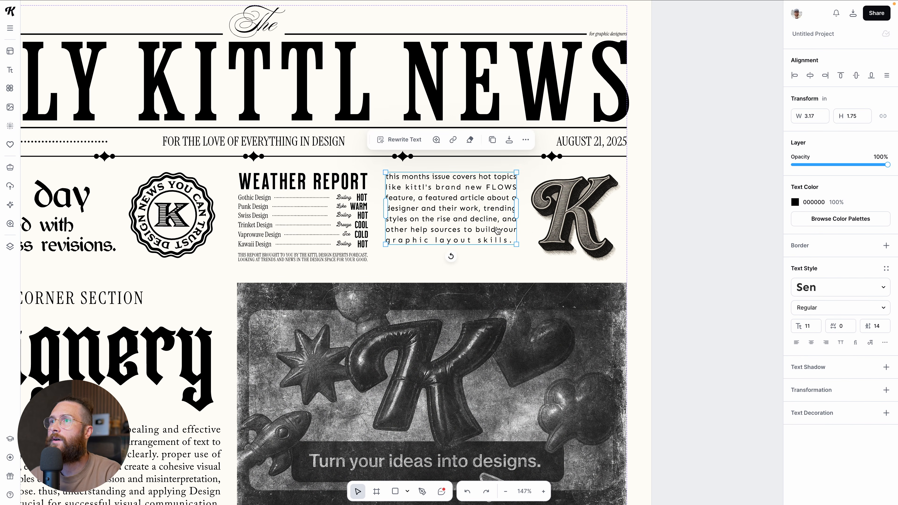
{"action": "scroll", "coordinate": [442, 231], "scroll_direction": "up", "scroll_amount": 1}
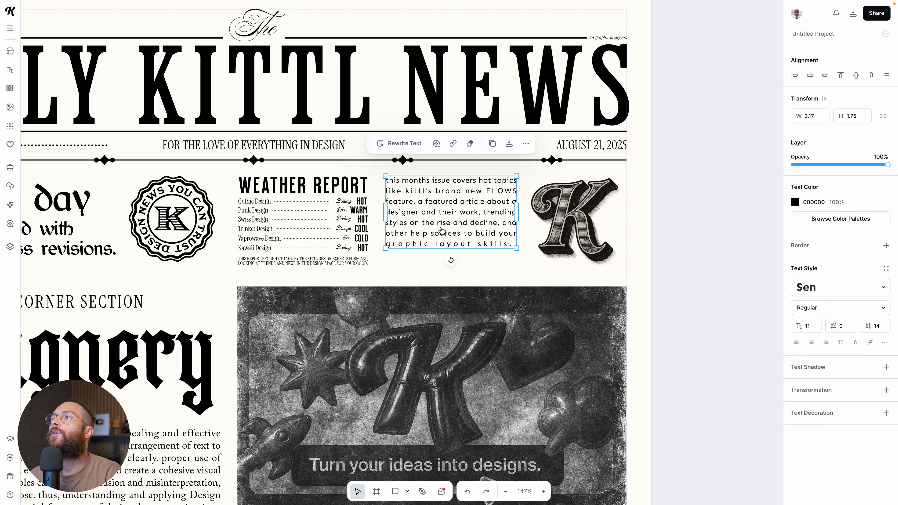
{"action": "left_click", "coordinate": [828, 289]}
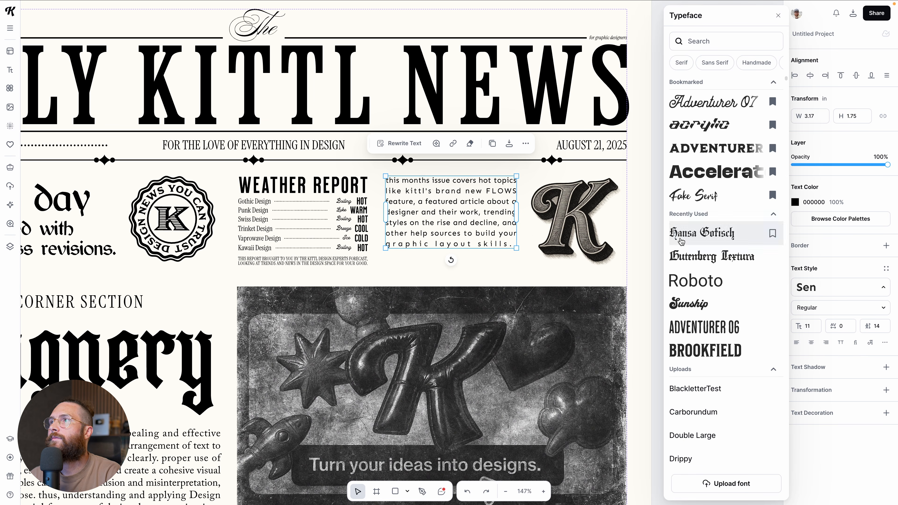
{"action": "scroll", "coordinate": [737, 247], "scroll_direction": "down", "scroll_amount": 4}
{"action": "scroll", "coordinate": [737, 247], "scroll_direction": "up", "scroll_amount": 4}
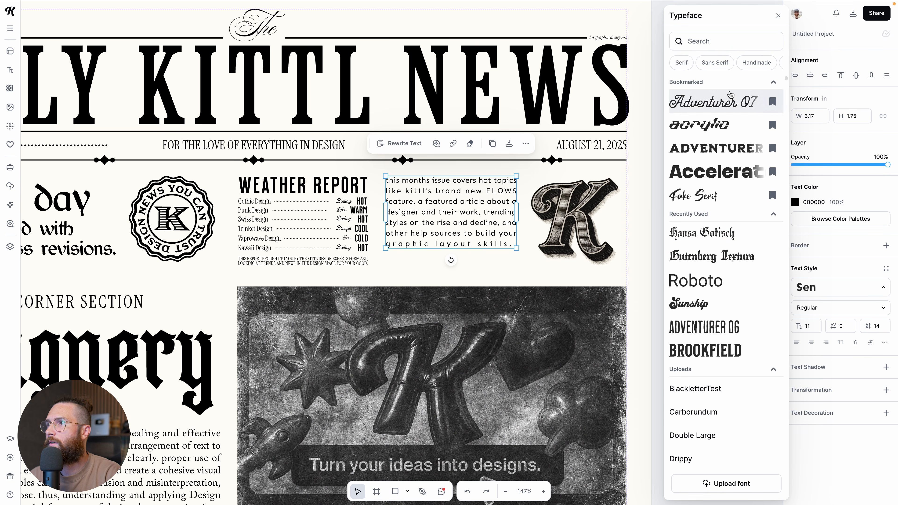
{"action": "type", "text": "caslo"}
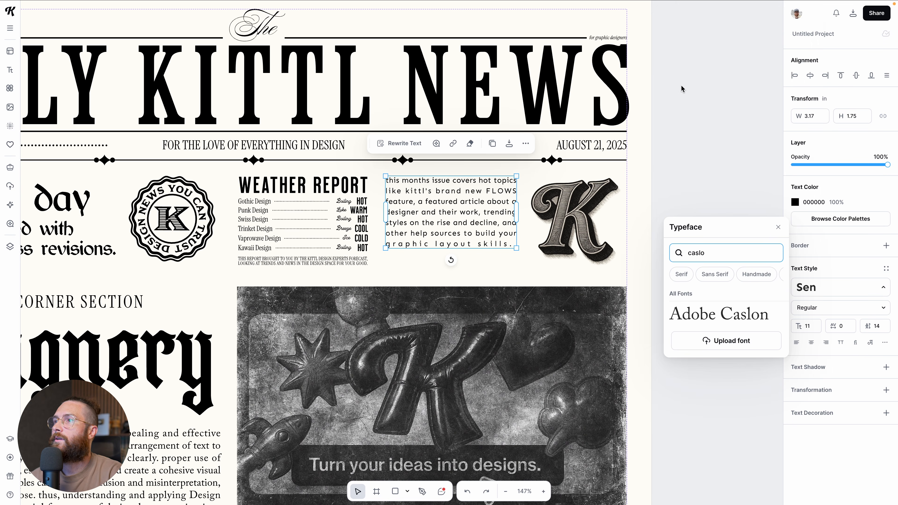
{"action": "left_click", "coordinate": [719, 314]}
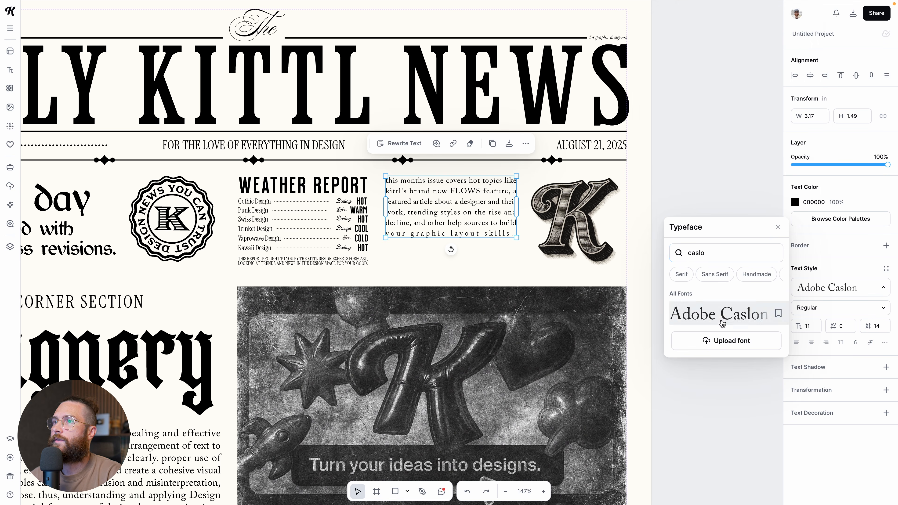
{"action": "left_click", "coordinate": [658, 169]}
Capitalize the first word of the issue summary paragraph so it reads "This".
{"action": "left_click", "coordinate": [483, 208]}
{"action": "double_click", "coordinate": [416, 191]}
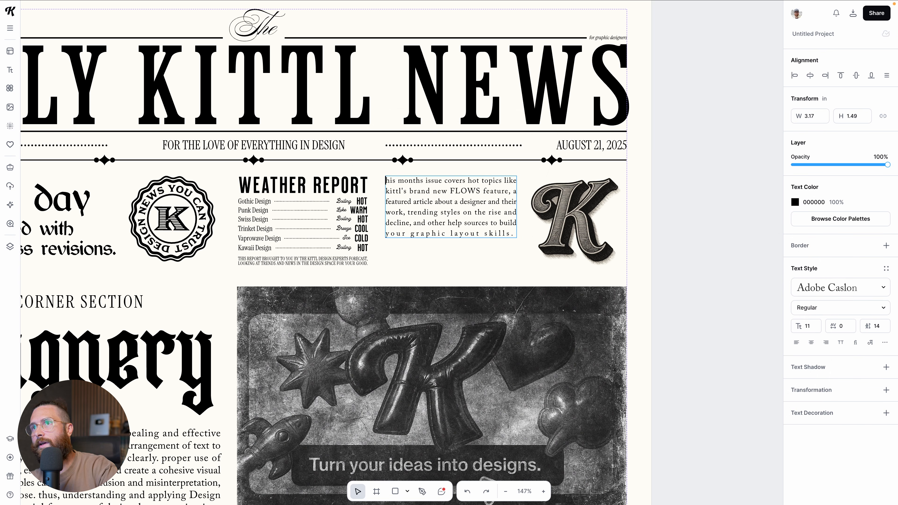
{"action": "scroll", "coordinate": [668, 253], "scroll_direction": "up", "scroll_amount": 4}
{"action": "left_click", "coordinate": [667, 252]}
{"action": "scroll", "coordinate": [451, 252], "scroll_direction": "down", "scroll_amount": 1}
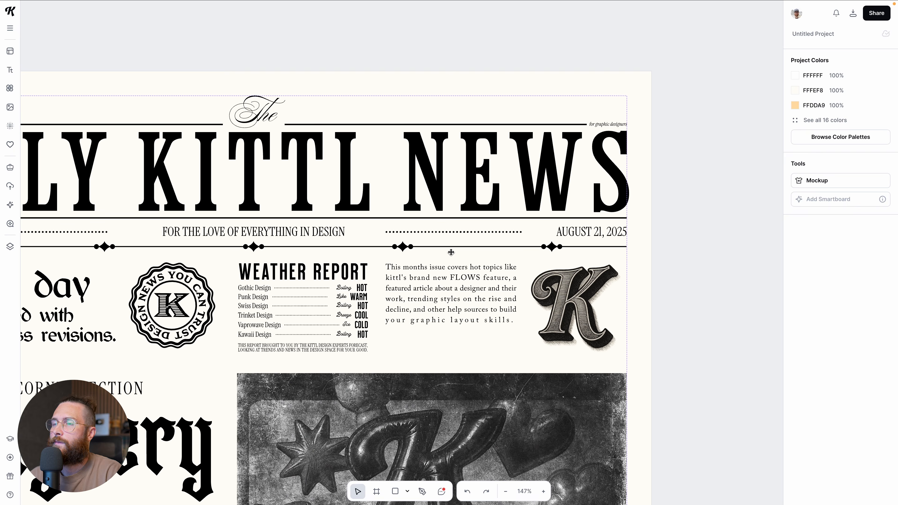
Set only the opening word "This" of the issue summary in the bold all-caps Adventurer typeface.
{"action": "scroll", "coordinate": [451, 252], "scroll_direction": "up", "scroll_amount": 2}
{"action": "scroll", "coordinate": [435, 258], "scroll_direction": "down", "scroll_amount": 1}
{"action": "left_click", "coordinate": [398, 258]}
{"action": "double_click", "coordinate": [393, 247]}
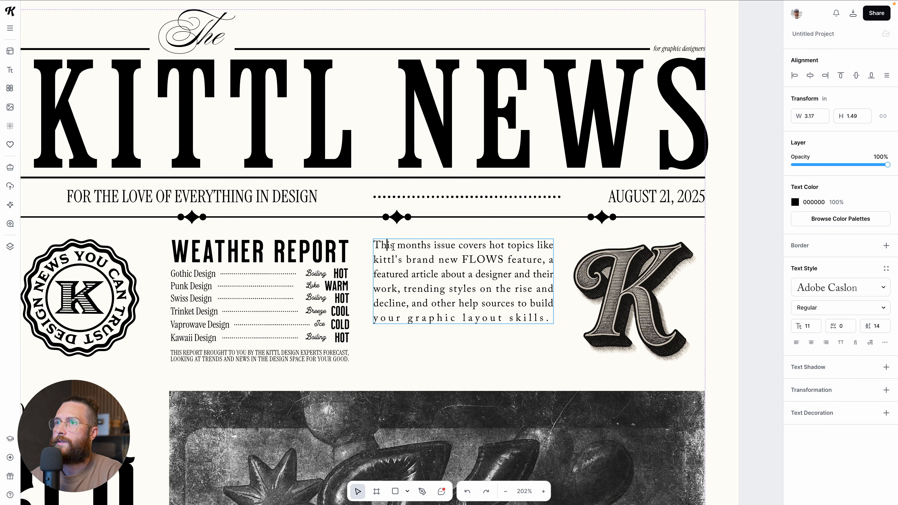
{"action": "left_click", "coordinate": [821, 295]}
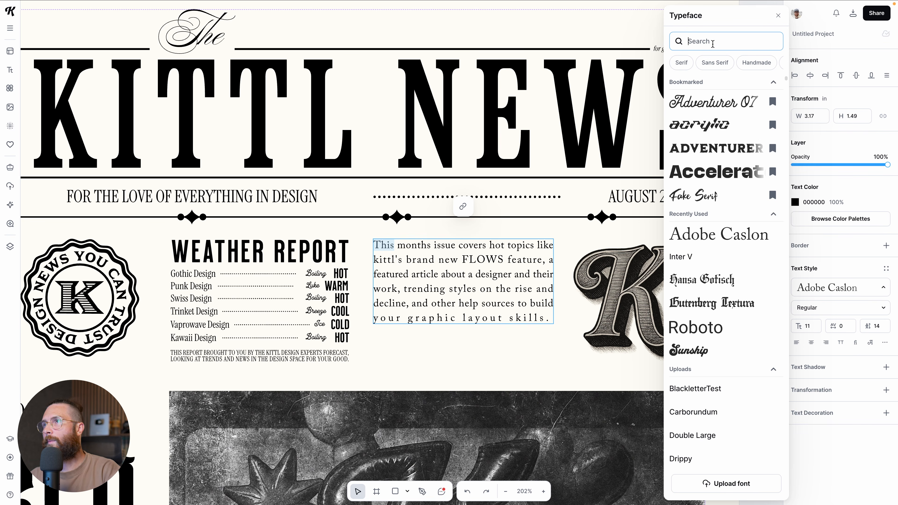
{"action": "type", "text": "vin"}
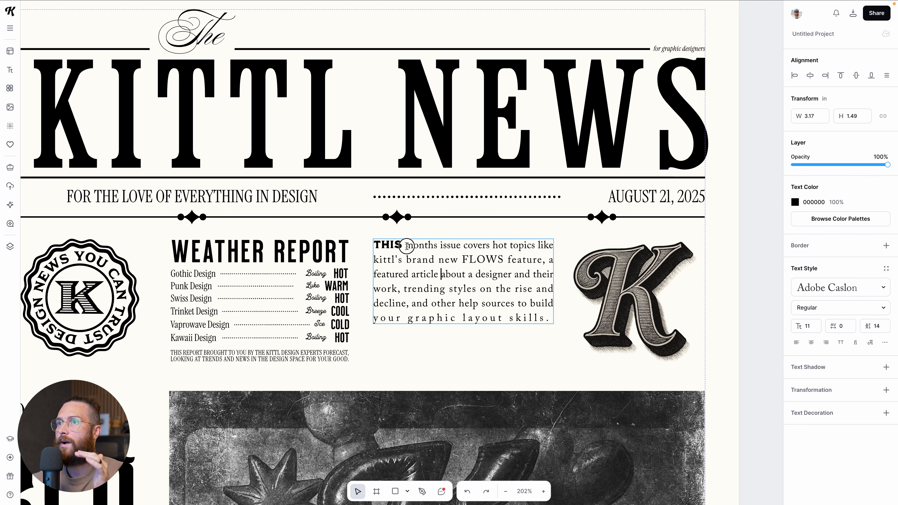
Set the word "FLOWS" in the issue summary paragraph in the heavy bookmarked "Accelerat…" display typeface.
{"action": "left_click_drag", "start_coordinate": [405, 246], "coordinate": [442, 248]}
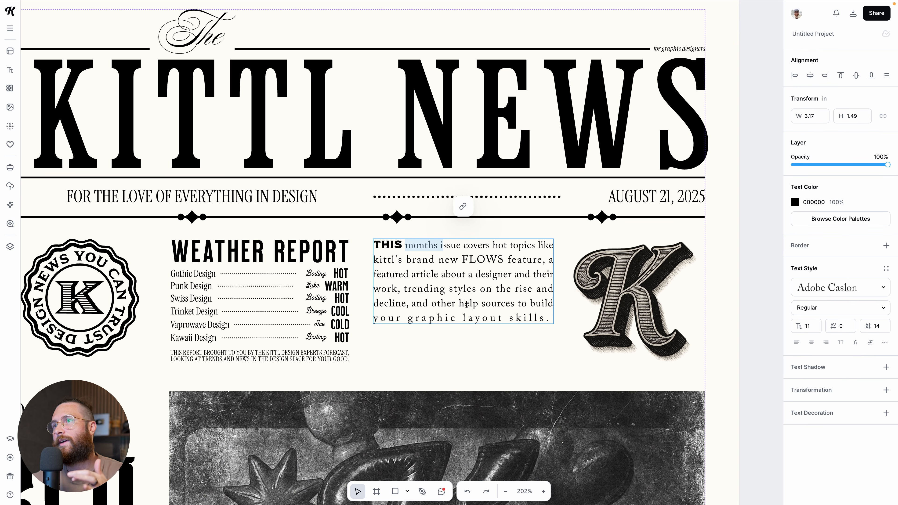
{"action": "left_click_drag", "start_coordinate": [464, 260], "coordinate": [502, 260]}
{"action": "left_click", "coordinate": [824, 287]}
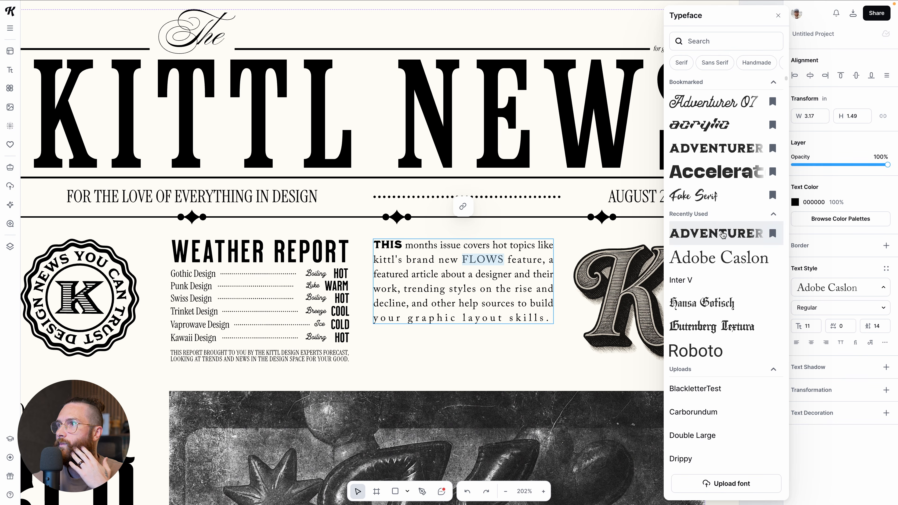
{"action": "left_click", "coordinate": [696, 172]}
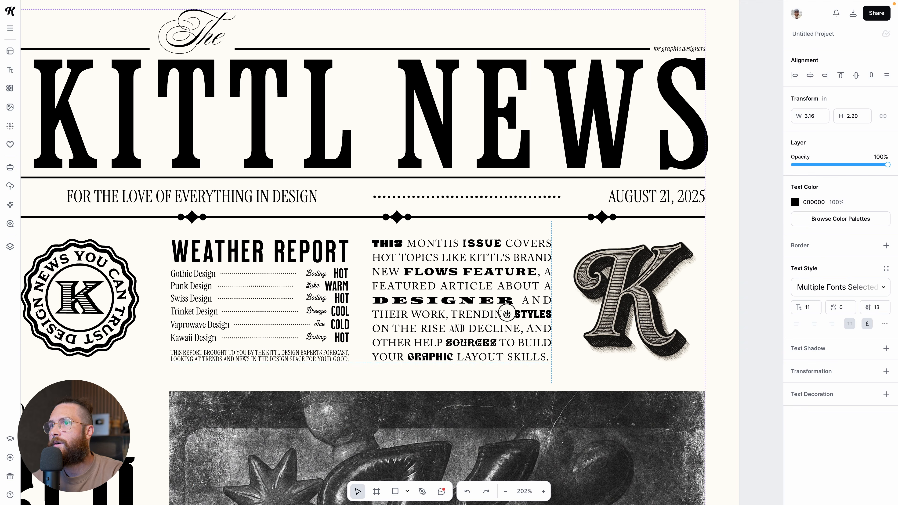
Check which typefaces the emphasized words in the issue summary use, including "FLOWS", "DESIGNER", "SOURCES" and "ISSUE".
{"action": "scroll", "coordinate": [574, 327], "scroll_direction": "down", "scroll_amount": 1}
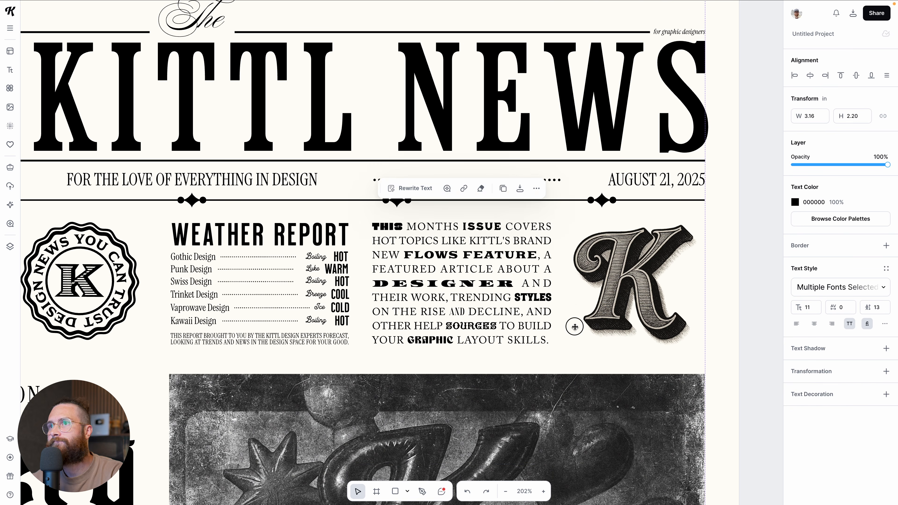
{"action": "left_click", "coordinate": [575, 327]}
{"action": "scroll", "coordinate": [470, 300], "scroll_direction": "down", "scroll_amount": 1}
{"action": "left_click", "coordinate": [466, 265]}
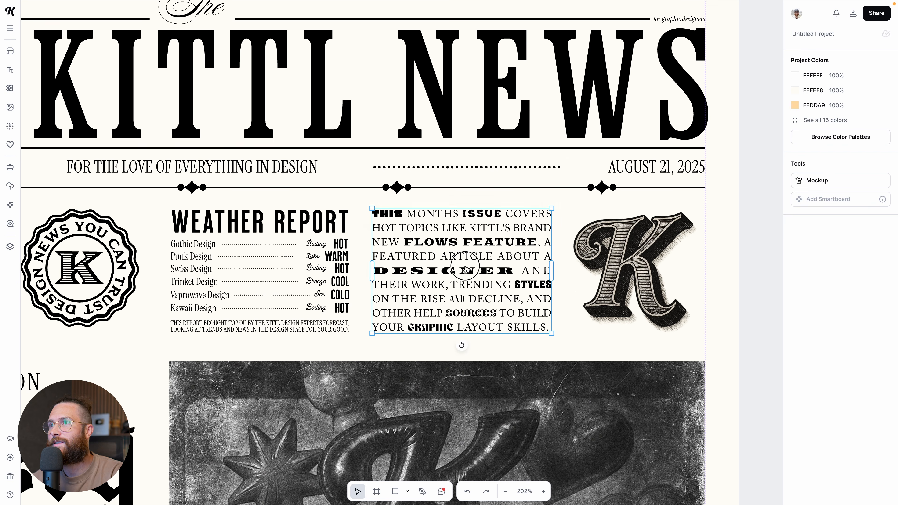
{"action": "scroll", "coordinate": [494, 274], "scroll_direction": "up", "scroll_amount": 1}
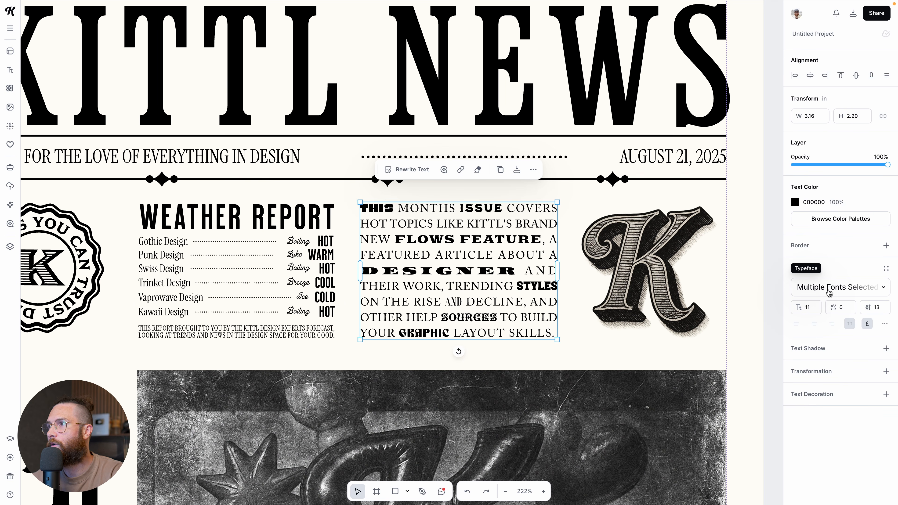
{"action": "left_click", "coordinate": [496, 278]}
{"action": "left_click", "coordinate": [456, 234]}
{"action": "double_click", "coordinate": [447, 239]}
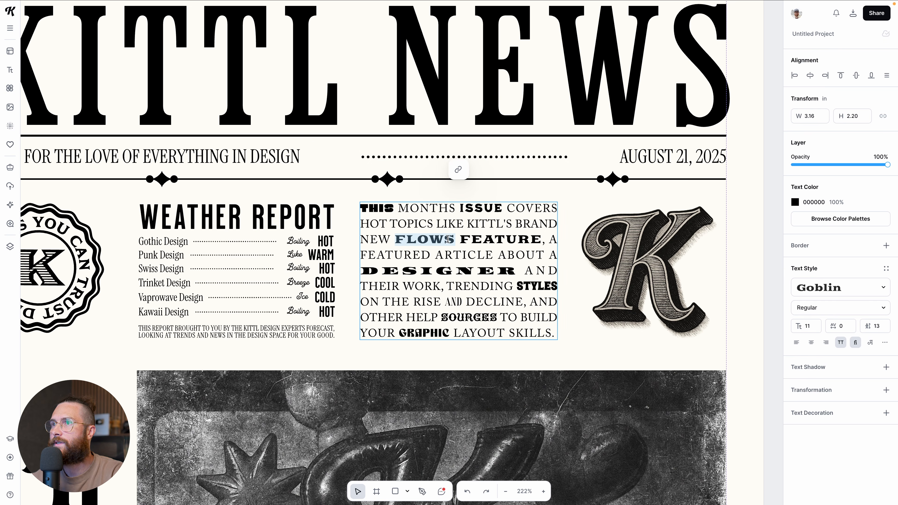
{"action": "left_click", "coordinate": [438, 272]}
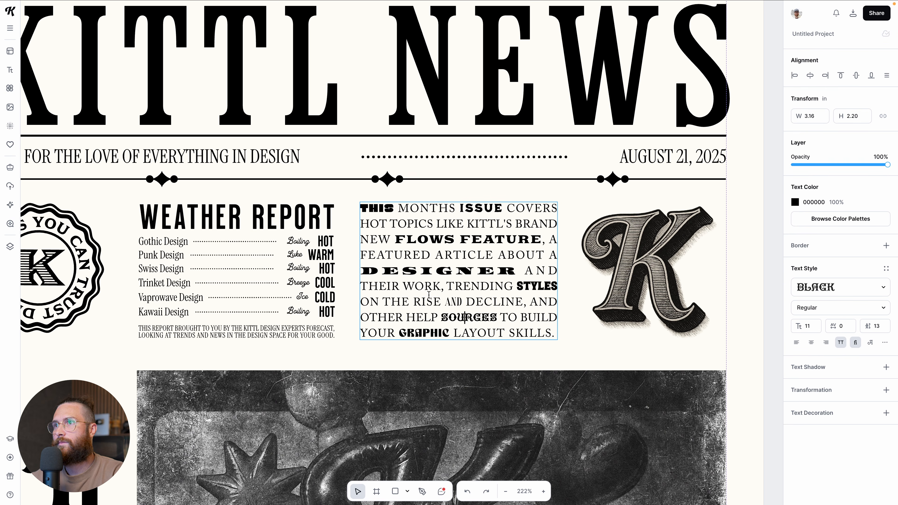
{"action": "left_click", "coordinate": [478, 208]}
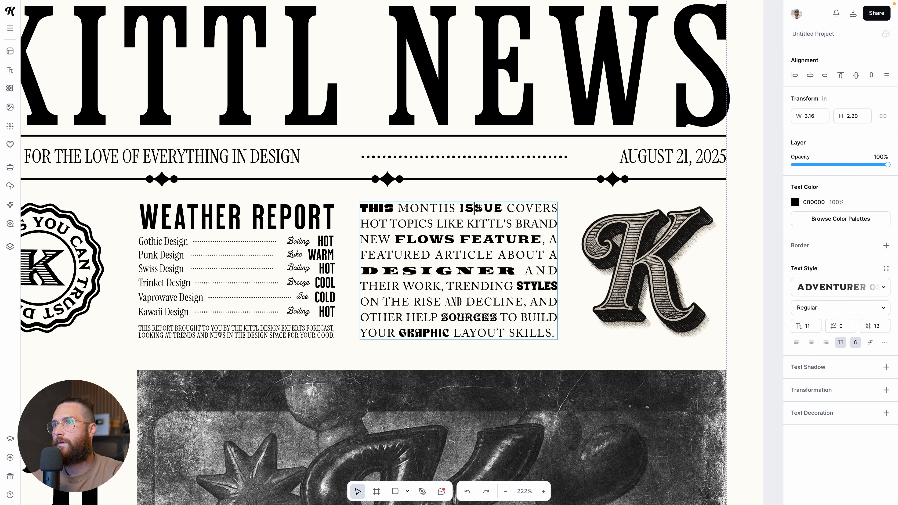
{"action": "left_click", "coordinate": [735, 313]}
Compare the header and overall layout of the Daily Kittl News page with the Daily Prophet reference poster.
{"action": "scroll", "coordinate": [472, 250], "scroll_direction": "down", "scroll_amount": 5}
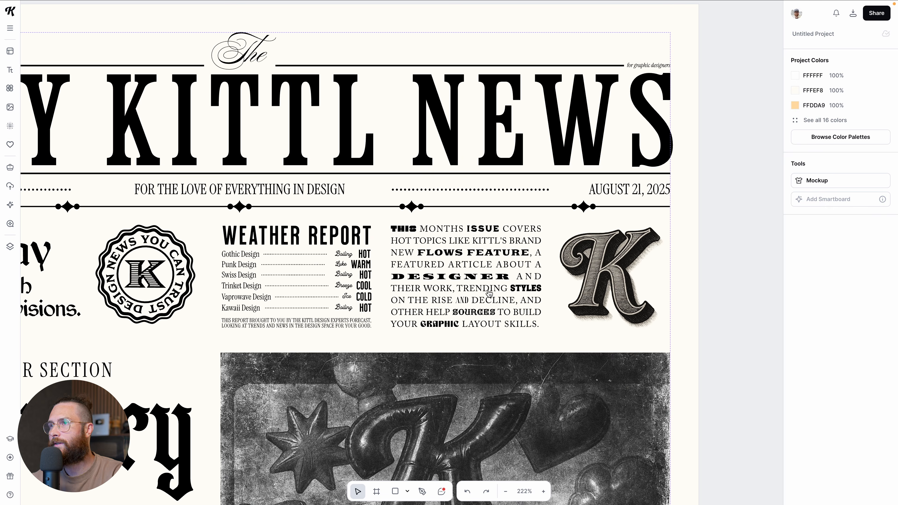
{"action": "scroll", "coordinate": [525, 292], "scroll_direction": "down", "scroll_amount": 1}
{"action": "scroll", "coordinate": [524, 291], "scroll_direction": "down", "scroll_amount": 3}
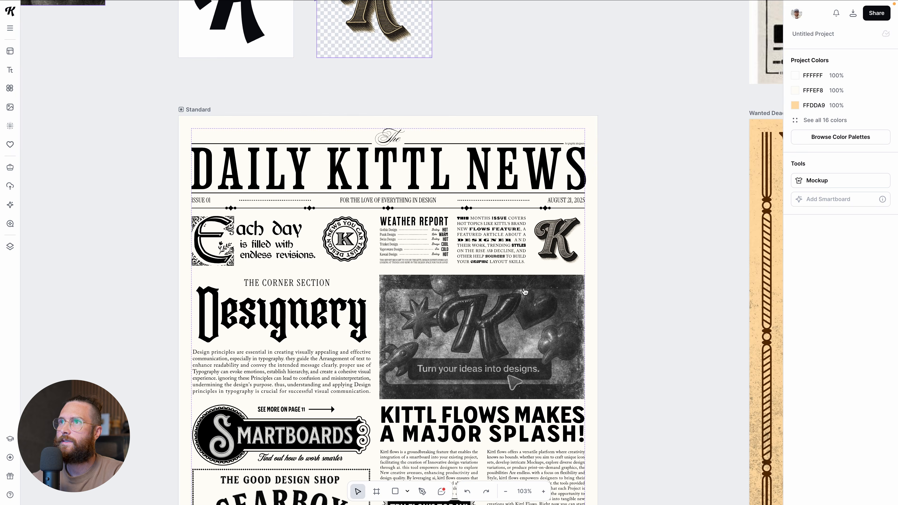
{"action": "scroll", "coordinate": [525, 292], "scroll_direction": "up", "scroll_amount": 10}
{"action": "scroll", "coordinate": [525, 291], "scroll_direction": "right", "scroll_amount": 8}
{"action": "scroll", "coordinate": [525, 291], "scroll_direction": "up", "scroll_amount": 1}
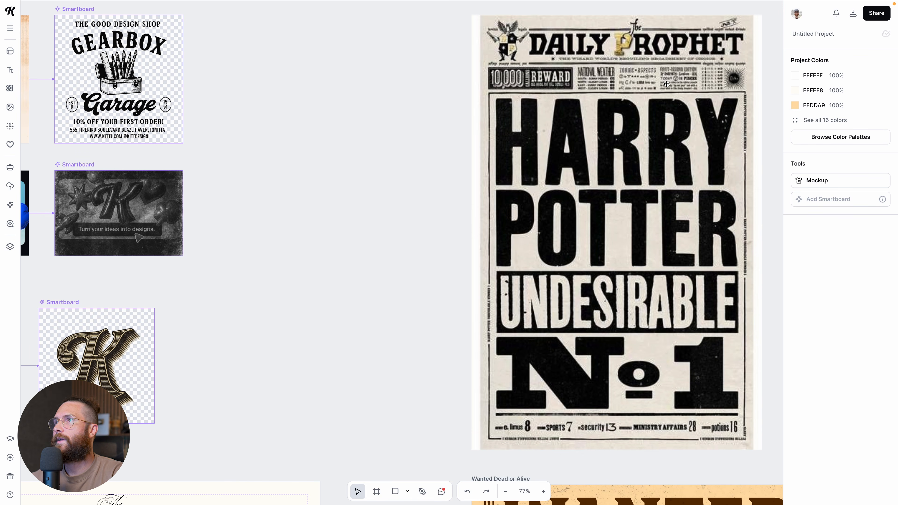
{"action": "scroll", "coordinate": [489, 270], "scroll_direction": "down", "scroll_amount": 4}
{"action": "scroll", "coordinate": [383, 355], "scroll_direction": "down", "scroll_amount": 2}
{"action": "scroll", "coordinate": [383, 355], "scroll_direction": "left", "scroll_amount": 3}
{"action": "scroll", "coordinate": [377, 360], "scroll_direction": "down", "scroll_amount": 1}
{"action": "scroll", "coordinate": [376, 357], "scroll_direction": "down", "scroll_amount": 4}
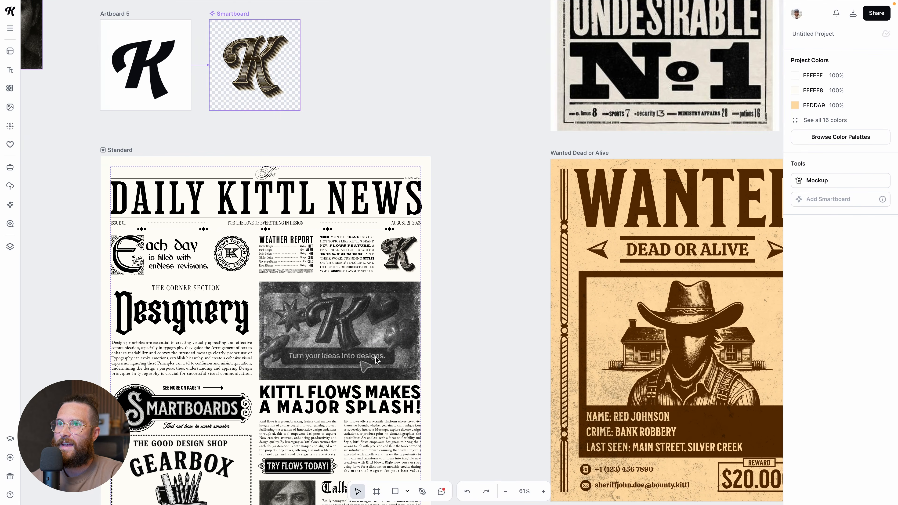
{"action": "scroll", "coordinate": [376, 357], "scroll_direction": "left", "scroll_amount": 1}
{"action": "scroll", "coordinate": [275, 312], "scroll_direction": "up", "scroll_amount": 1}
{"action": "scroll", "coordinate": [455, 336], "scroll_direction": "down", "scroll_amount": 2}
{"action": "scroll", "coordinate": [454, 336], "scroll_direction": "down", "scroll_amount": 5}
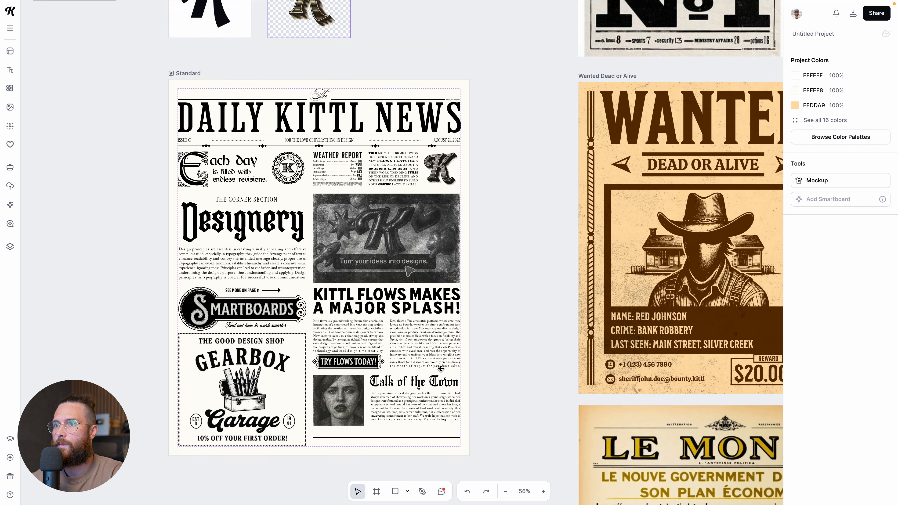
Examine the "Talk of the Town" article's body text and the empty strip between the two footer lines.
{"action": "scroll", "coordinate": [381, 361], "scroll_direction": "up", "scroll_amount": 5}
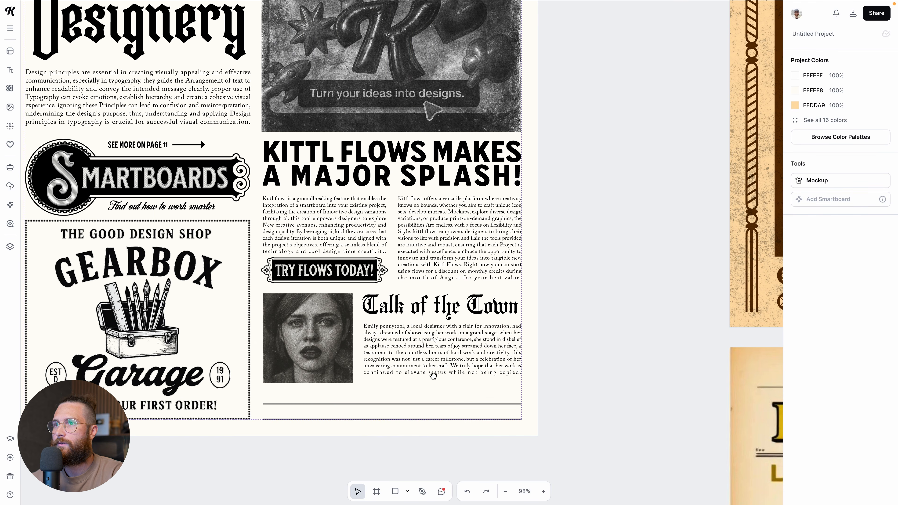
{"action": "left_click", "coordinate": [475, 374]}
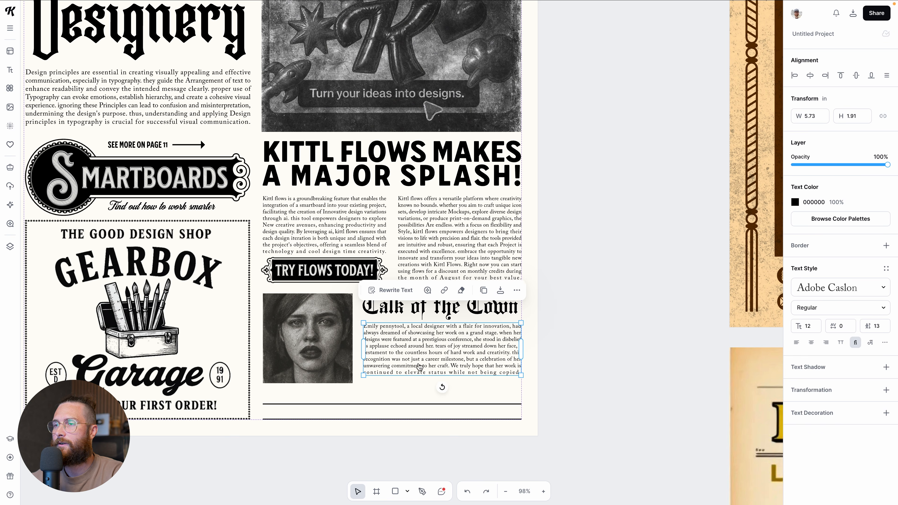
{"action": "left_click", "coordinate": [446, 245]}
{"action": "left_click", "coordinate": [444, 336]}
{"action": "left_click", "coordinate": [574, 293]}
{"action": "scroll", "coordinate": [561, 360], "scroll_direction": "down", "scroll_amount": 1}
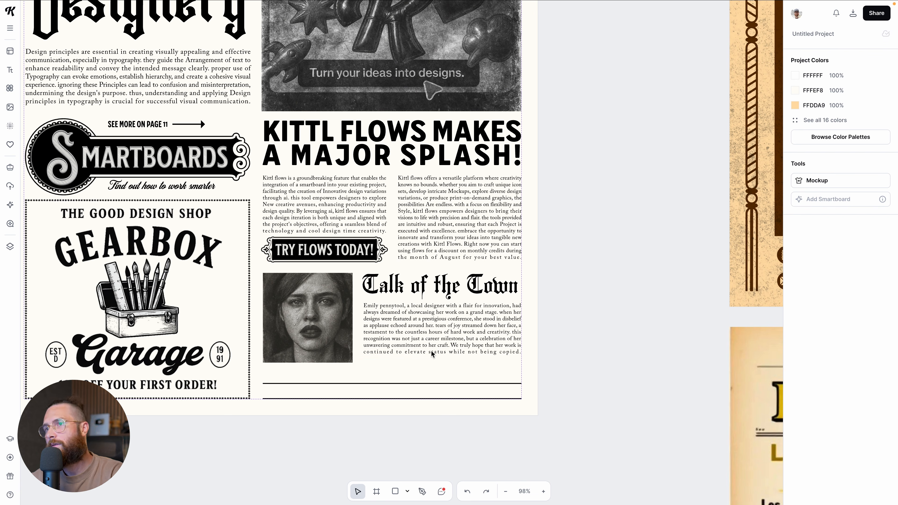
{"action": "scroll", "coordinate": [432, 354], "scroll_direction": "up", "scroll_amount": 2}
{"action": "scroll", "coordinate": [417, 354], "scroll_direction": "up", "scroll_amount": 4}
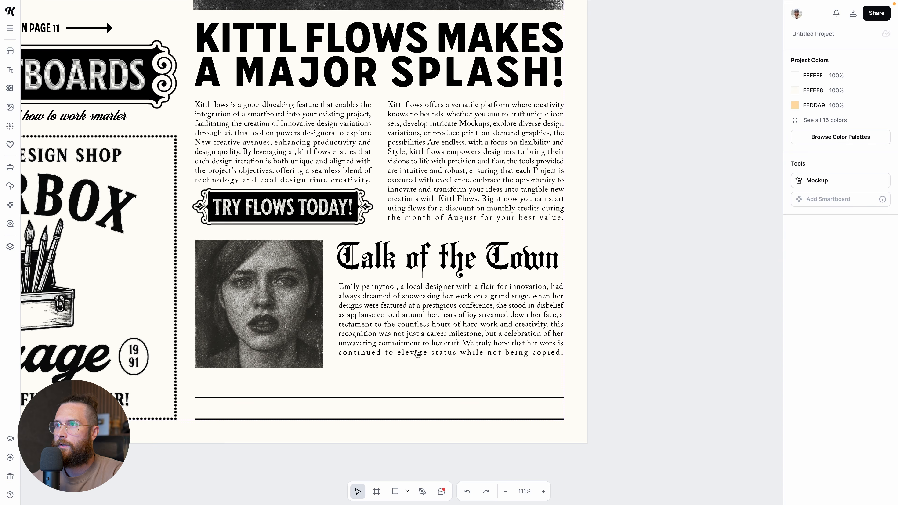
{"action": "left_click_drag", "start_coordinate": [199, 409], "coordinate": [550, 411]}
Place a copy of the masthead date at the start of the strip between the two footer lines.
{"action": "scroll", "coordinate": [385, 363], "scroll_direction": "down", "scroll_amount": 10}
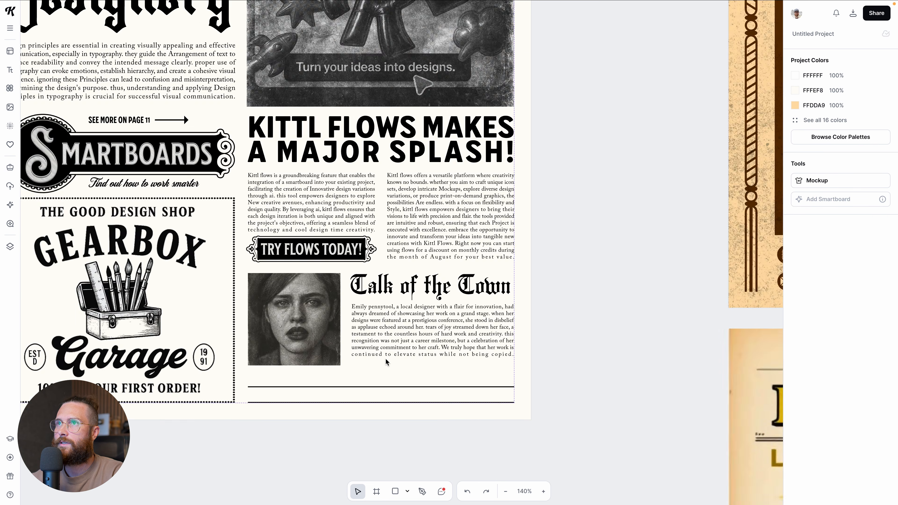
{"action": "left_click", "coordinate": [454, 14]}
{"action": "left_click_drag", "start_coordinate": [454, 14], "coordinate": [306, 387], "text": "alt"}
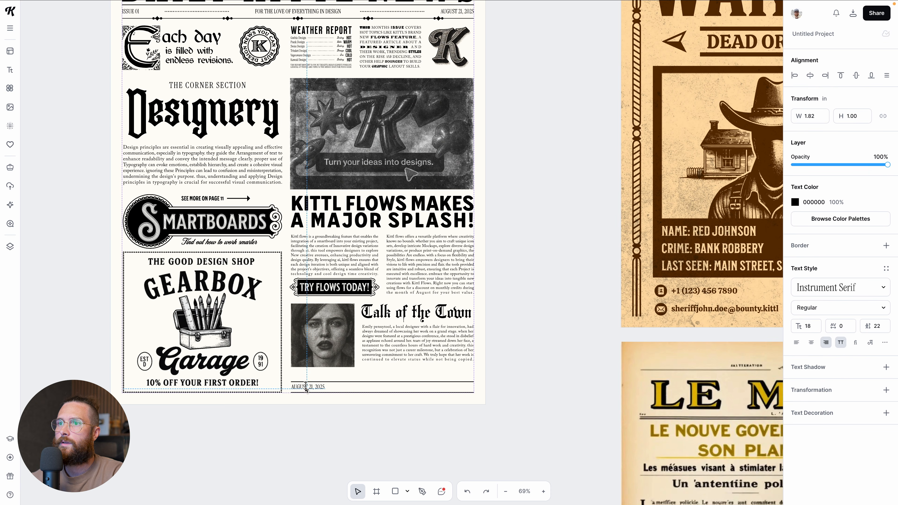
Replace the copied date's text with "sports" and turn off its all-caps formatting.
{"action": "scroll", "coordinate": [306, 387], "scroll_direction": "up", "scroll_amount": 5}
{"action": "scroll", "coordinate": [307, 382], "scroll_direction": "up", "scroll_amount": 2}
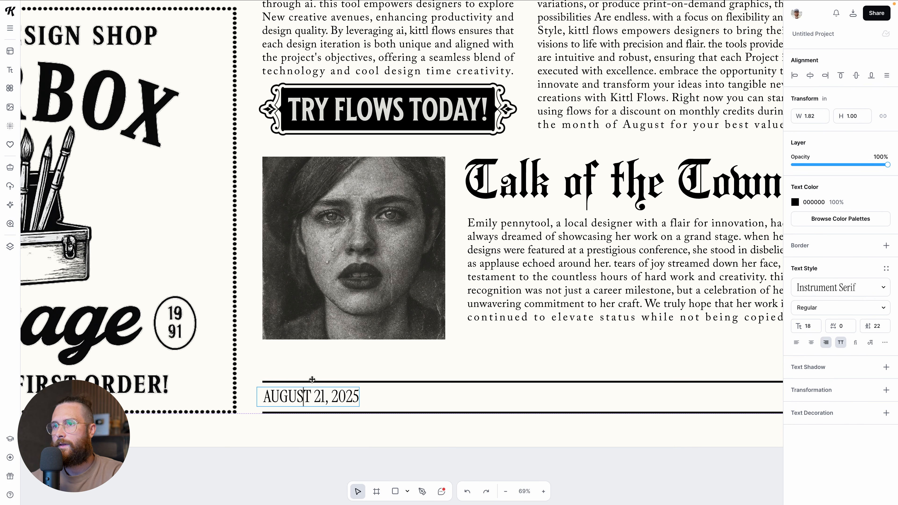
{"action": "triple_click", "coordinate": [314, 399]}
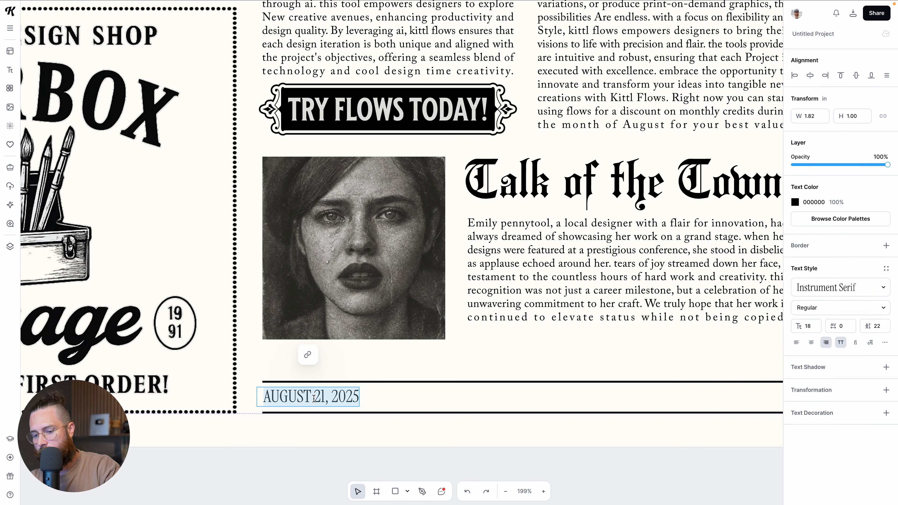
{"action": "type", "text": "SPORTS"}
{"action": "key", "text": "Escape"}
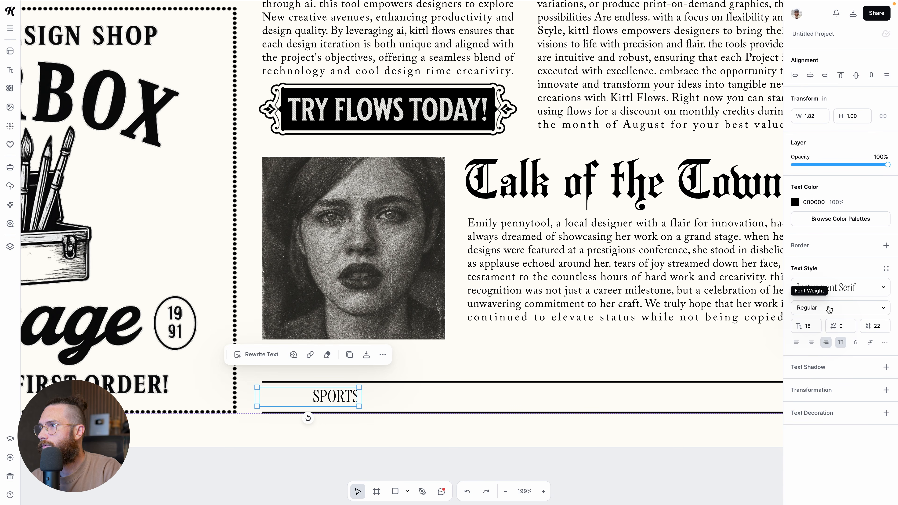
{"action": "left_click", "coordinate": [841, 343]}
{"action": "left_click", "coordinate": [366, 408]}
{"action": "left_click", "coordinate": [337, 403]}
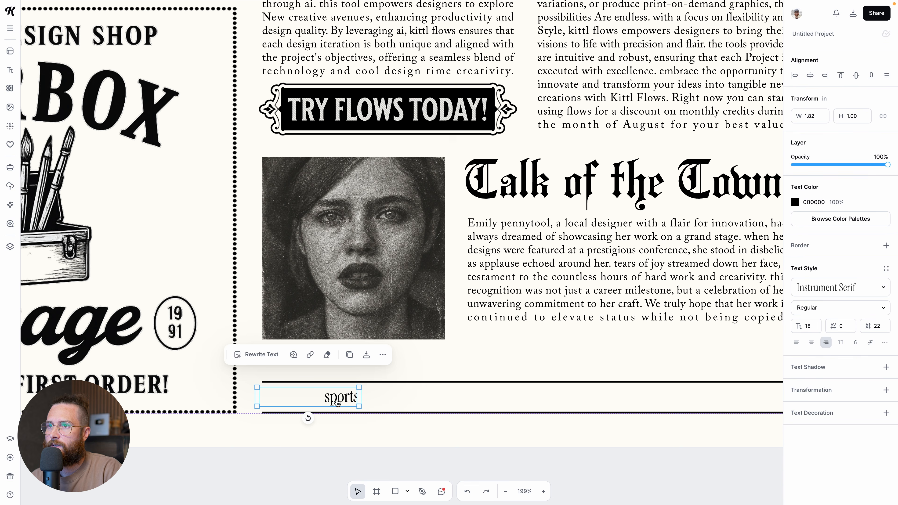
Narrow the "sports" text box to about 1.00 in wide and add the page number 03 after the word.
{"action": "left_click_drag", "start_coordinate": [257, 397], "coordinate": [282, 399]}
{"action": "double_click", "coordinate": [282, 398]}
{"action": "left_click", "coordinate": [301, 402]}
{"action": "left_click", "coordinate": [299, 402]}
{"action": "double_click", "coordinate": [299, 400]}
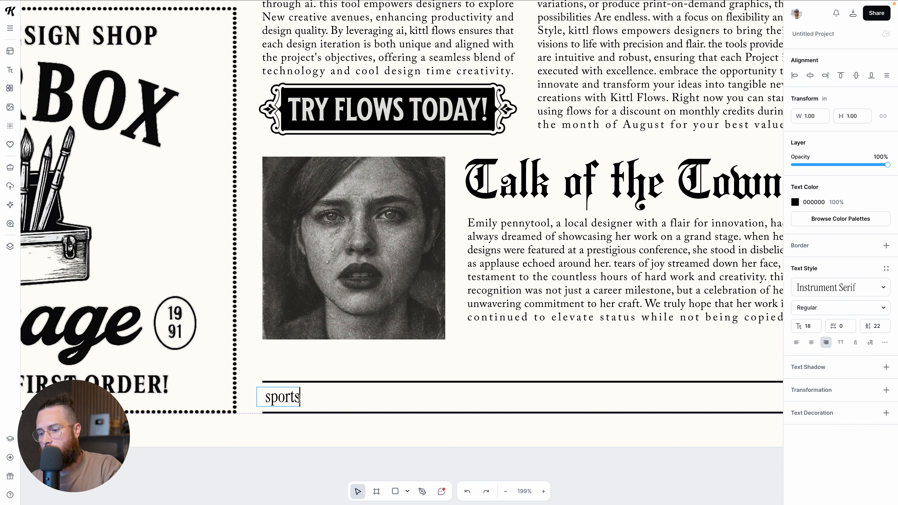
{"action": "key", "text": "Return"}
{"action": "type", "text": "01"}
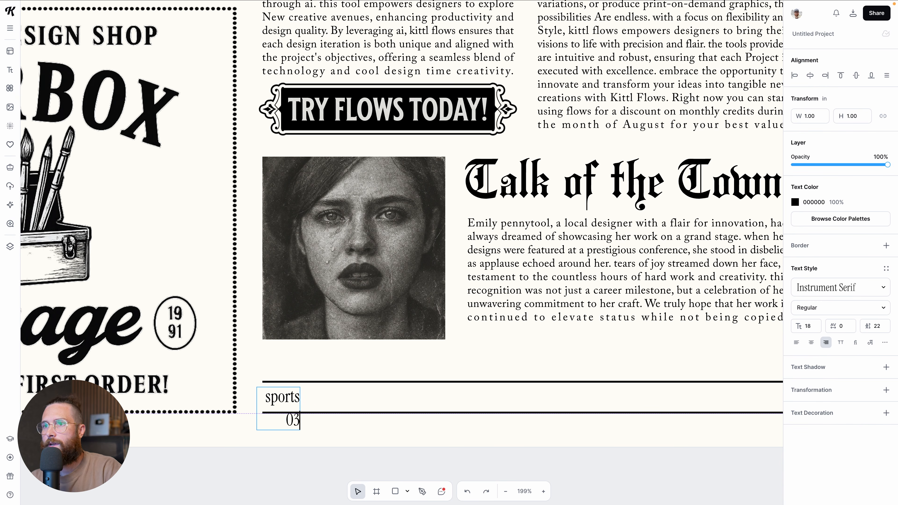
{"action": "key", "text": "Escape"}
Fit "sports 03" on one line, duplicate it further along the footer strip, and rename the copy's section "kittl ai".
{"action": "left_click_drag", "start_coordinate": [302, 407], "coordinate": [384, 404]}
{"action": "double_click", "coordinate": [307, 403]}
{"action": "key", "text": "Escape"}
{"action": "double_click", "coordinate": [384, 403]}
{"action": "double_click", "coordinate": [384, 403]}
{"action": "type", "text": "kittl ai 03"}
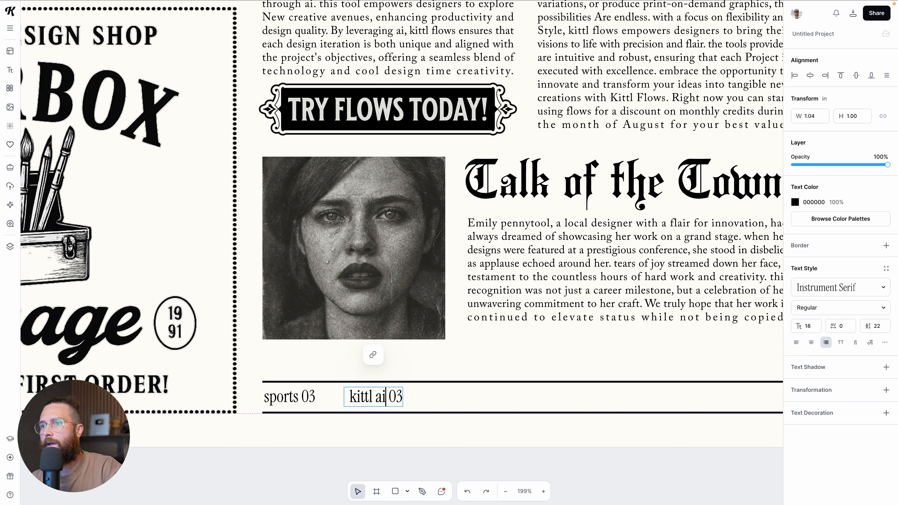
Change the "kittl ai" label's page number to 05 and move the label slightly farther from "sports 03".
{"action": "left_click", "coordinate": [406, 401]}
{"action": "left_click", "coordinate": [401, 401]}
{"action": "left_click", "coordinate": [401, 399]}
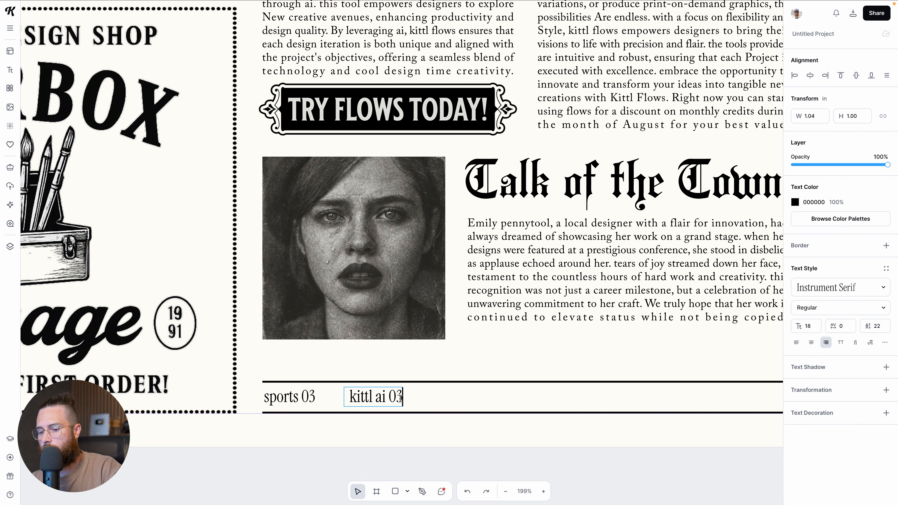
{"action": "key", "text": "BackSpace"}
{"action": "type", "text": "5"}
{"action": "left_click", "coordinate": [380, 428]}
{"action": "left_click_drag", "start_coordinate": [381, 403], "coordinate": [395, 403]}
{"action": "left_click", "coordinate": [371, 419]}
{"action": "scroll", "coordinate": [387, 427], "scroll_direction": "down", "scroll_amount": 1}
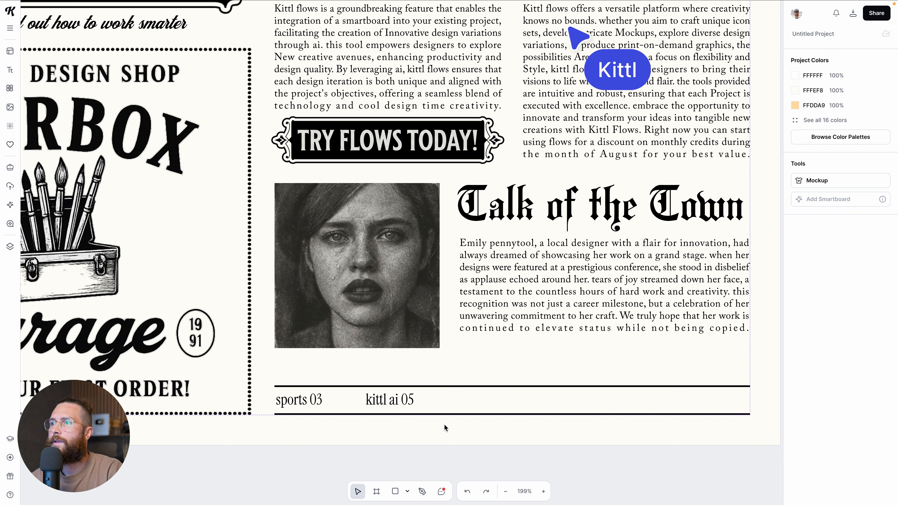
Review the row of section labels in the footer strip and inspect the text style of "MAJOR DESIGN NEWS".
{"action": "scroll", "coordinate": [442, 422], "scroll_direction": "down", "scroll_amount": 1}
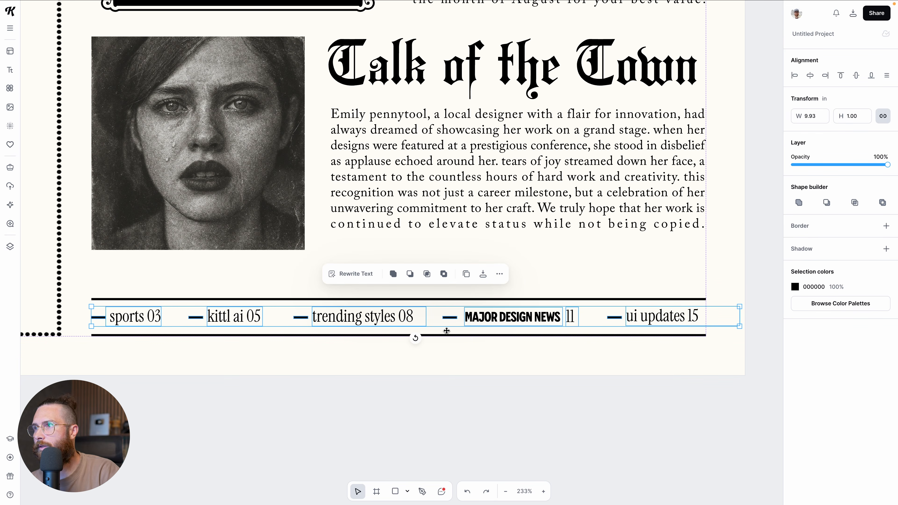
{"action": "left_click", "coordinate": [176, 327]}
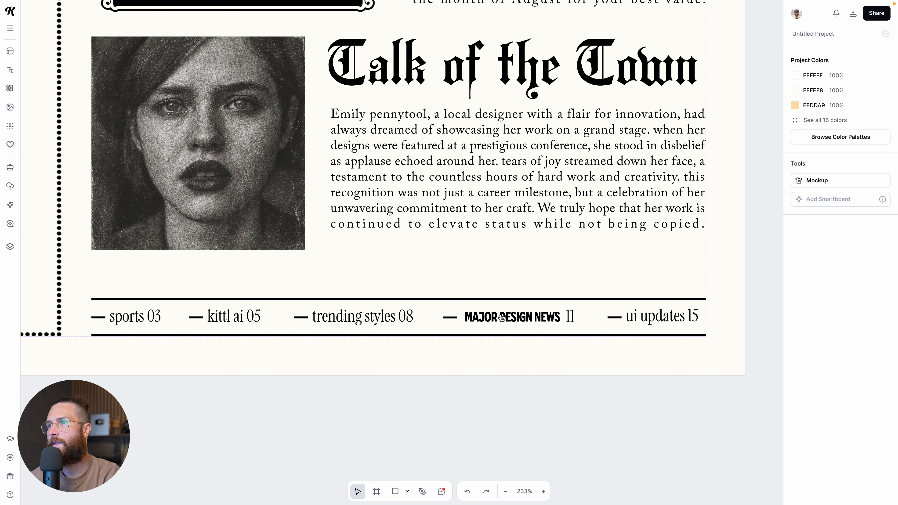
{"action": "left_click", "coordinate": [540, 321]}
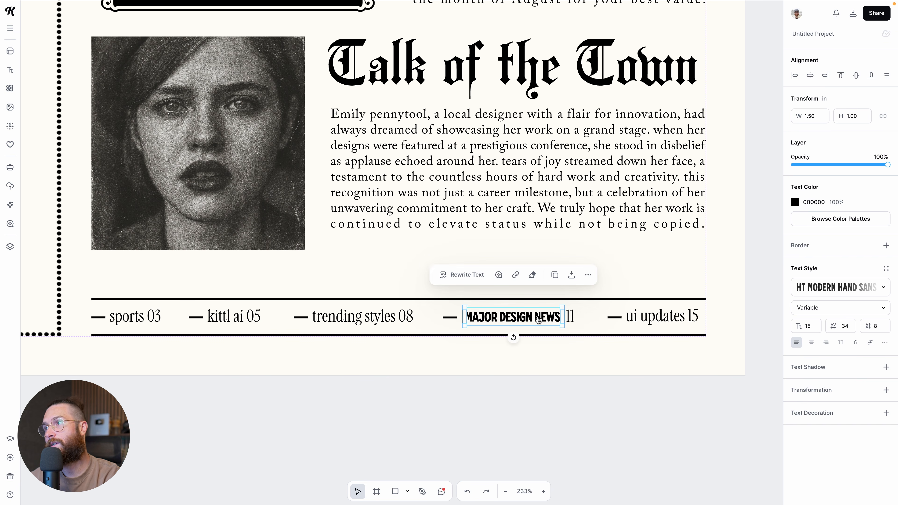
{"action": "scroll", "coordinate": [538, 320], "scroll_direction": "down", "scroll_amount": 3}
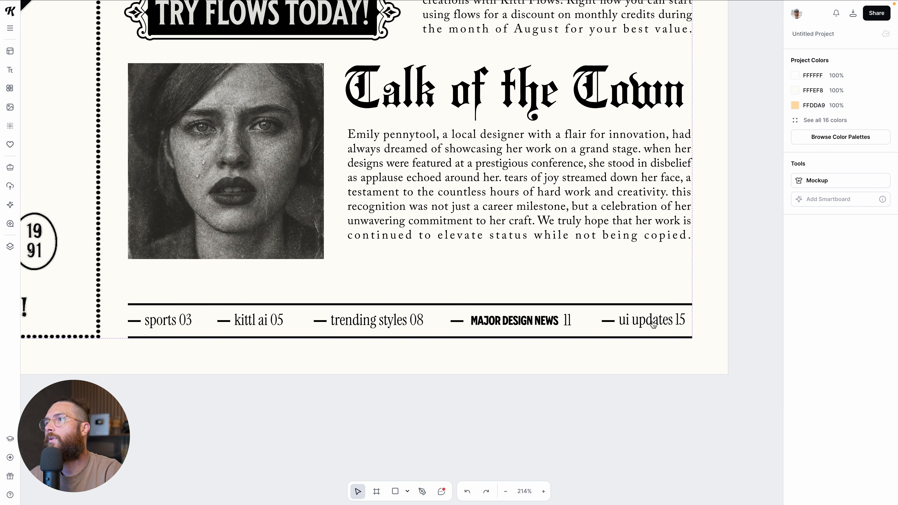
{"action": "scroll", "coordinate": [630, 357], "scroll_direction": "down", "scroll_amount": 1}
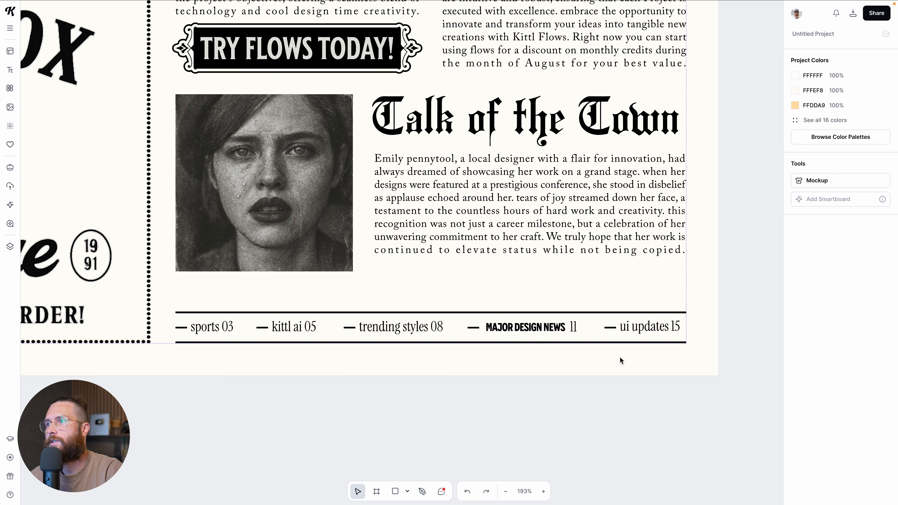
{"action": "scroll", "coordinate": [659, 348], "scroll_direction": "down", "scroll_amount": 1}
{"action": "scroll", "coordinate": [660, 349], "scroll_direction": "down", "scroll_amount": 2}
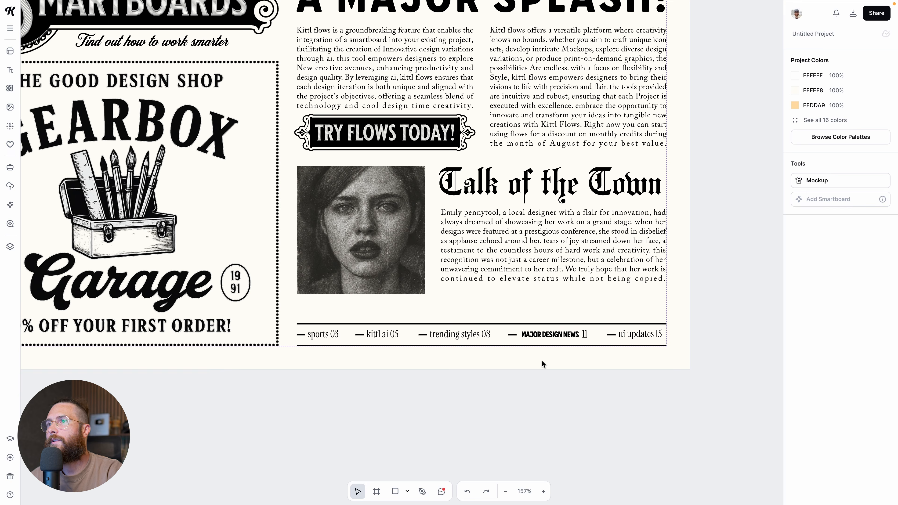
{"action": "left_click_drag", "start_coordinate": [354, 304], "coordinate": [428, 308]}
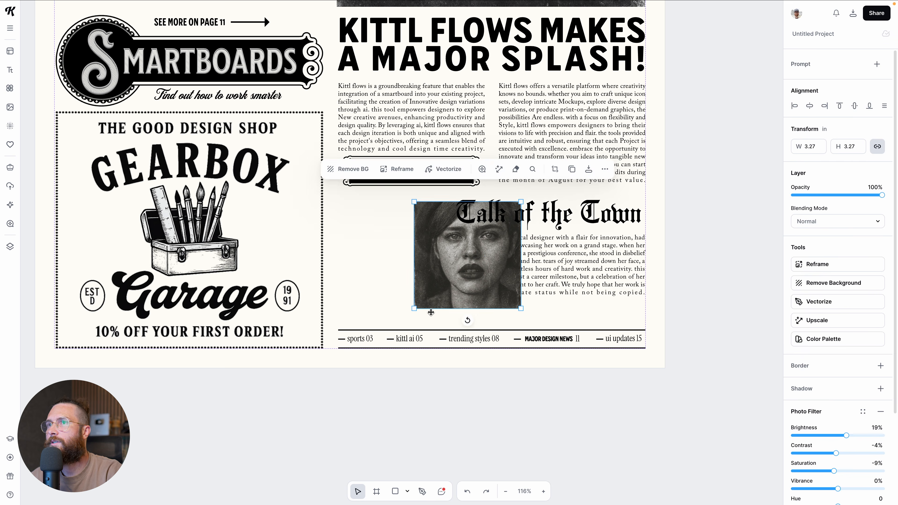
{"action": "key", "text": "super+z"}
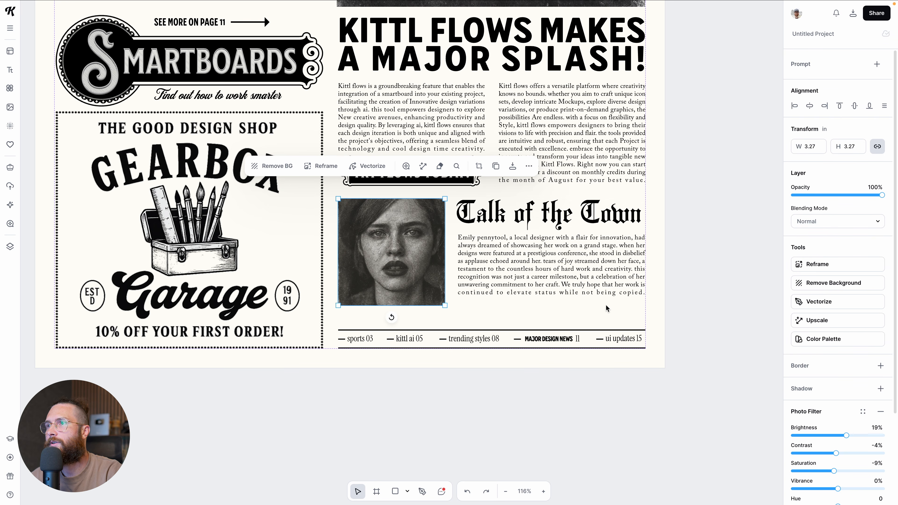
{"action": "scroll", "coordinate": [605, 305], "scroll_direction": "up", "scroll_amount": 1}
{"action": "left_click", "coordinate": [665, 314]}
{"action": "scroll", "coordinate": [665, 314], "scroll_direction": "right", "scroll_amount": 3}
{"action": "scroll", "coordinate": [607, 306], "scroll_direction": "up", "scroll_amount": 3}
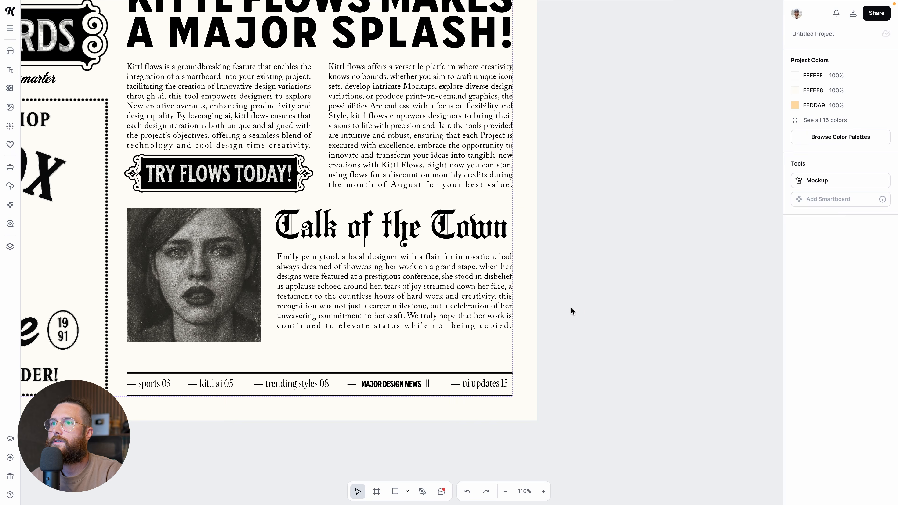
Lower the woman's portrait to just above the footer strip and Reframe it upward to a height of about 3.82 in.
{"action": "scroll", "coordinate": [589, 309], "scroll_direction": "left", "scroll_amount": 2}
{"action": "left_click_drag", "start_coordinate": [291, 293], "coordinate": [291, 316]}
{"action": "left_click", "coordinate": [820, 268]}
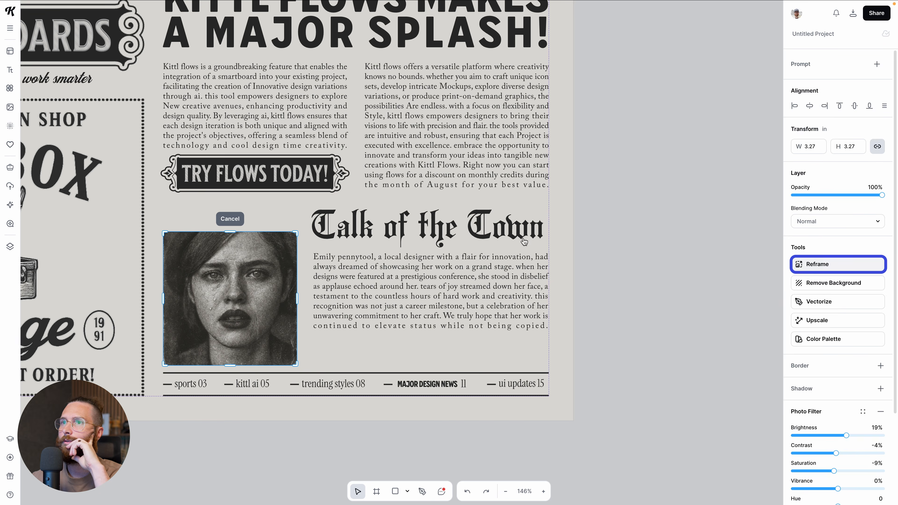
{"action": "left_click_drag", "start_coordinate": [230, 232], "coordinate": [231, 209]}
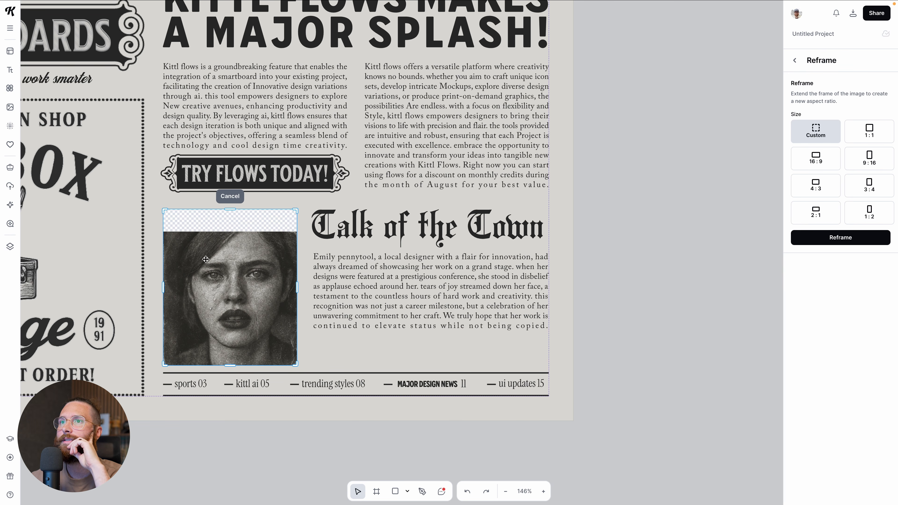
{"action": "left_click", "coordinate": [813, 237]}
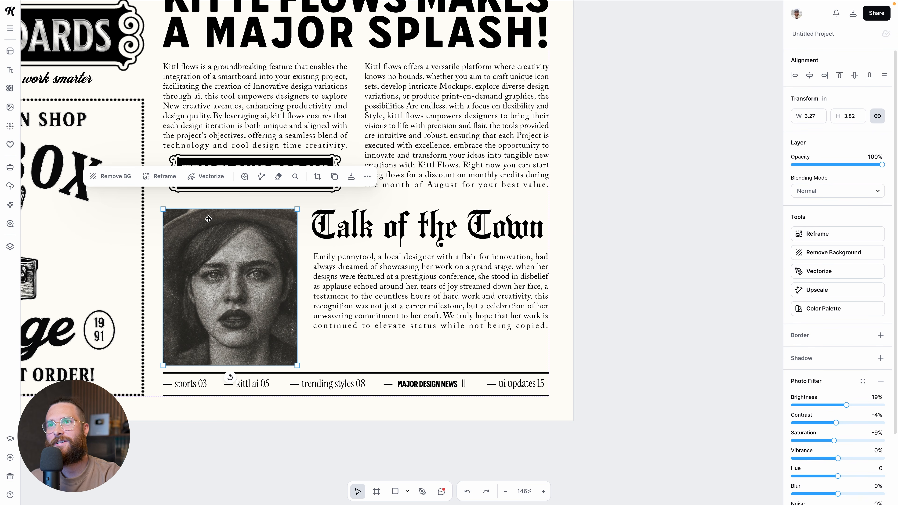
Nudge the portrait and the "Talk of the Town" headline with its article text slightly upward, away from the footer strip.
{"action": "left_click", "coordinate": [325, 283]}
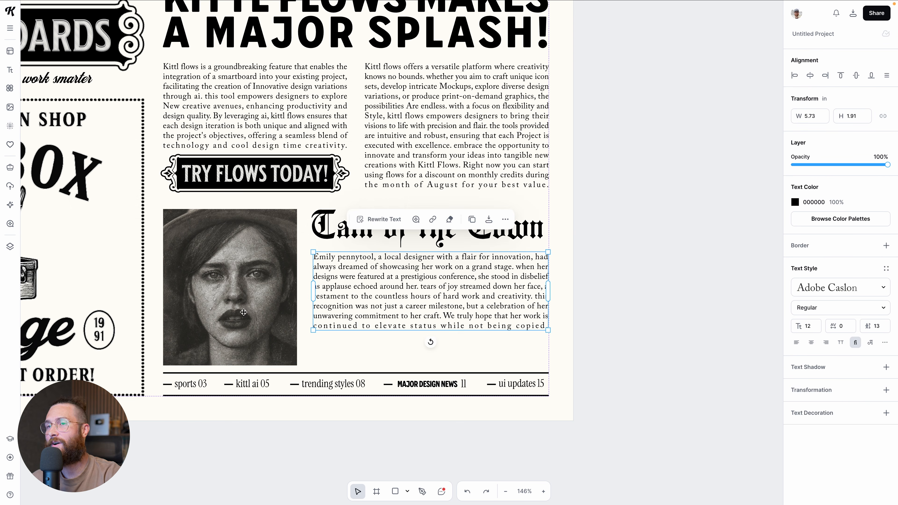
{"action": "key", "text": "Escape"}
{"action": "scroll", "coordinate": [244, 312], "scroll_direction": "right", "scroll_amount": 2}
{"action": "left_click_drag", "start_coordinate": [219, 270], "coordinate": [221, 265]}
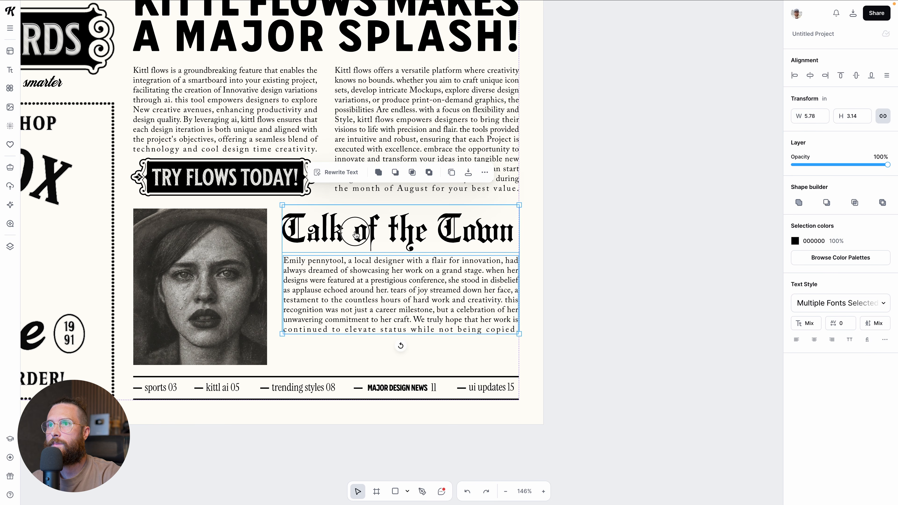
{"action": "left_click_drag", "start_coordinate": [355, 232], "coordinate": [355, 229]}
{"action": "left_click", "coordinate": [348, 342]}
{"action": "scroll", "coordinate": [479, 347], "scroll_direction": "up", "scroll_amount": 2}
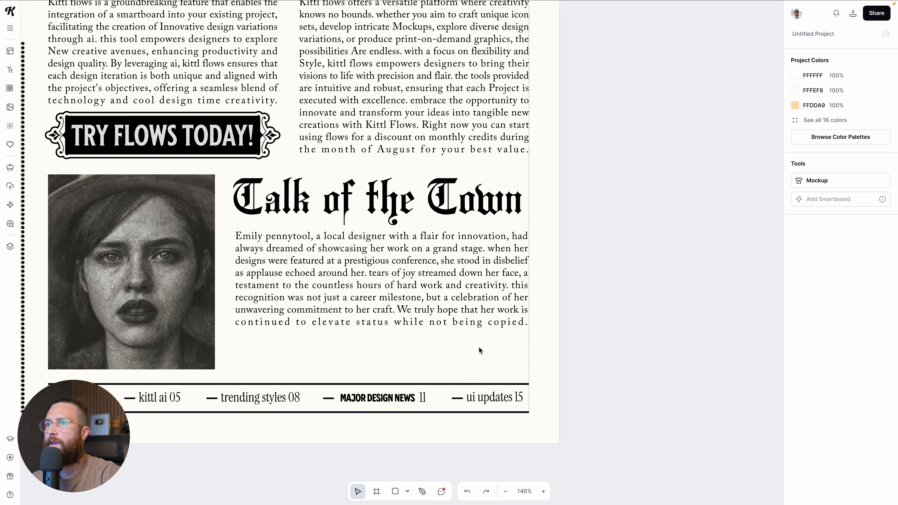
Add "or stolen" after "copied" in the last sentence of the "Talk of the Town" article.
{"action": "scroll", "coordinate": [480, 350], "scroll_direction": "up", "scroll_amount": 3}
{"action": "double_click", "coordinate": [476, 318]}
{"action": "left_click", "coordinate": [534, 317]}
{"action": "type", "text": "or stolen"}
{"action": "left_click", "coordinate": [629, 334]}
Duplicate the "Talk of the Town" article text and replace the copy's wording with a closing note beginning "we wish you the best".
{"action": "left_click", "coordinate": [398, 264]}
{"action": "left_click_drag", "start_coordinate": [376, 257], "coordinate": [371, 321], "text": "alt"}
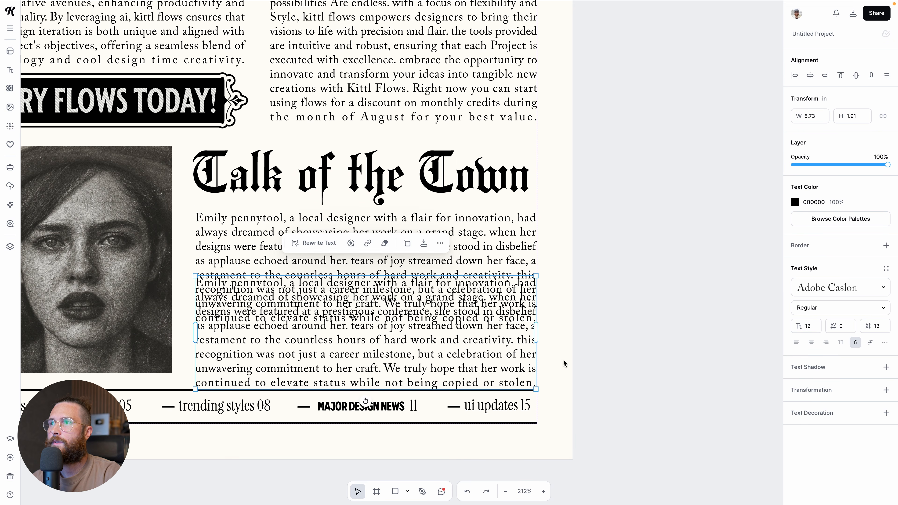
{"action": "double_click", "coordinate": [458, 346]}
{"action": "type", "text": "we wish you the best"}
{"action": "key", "text": "Escape"}
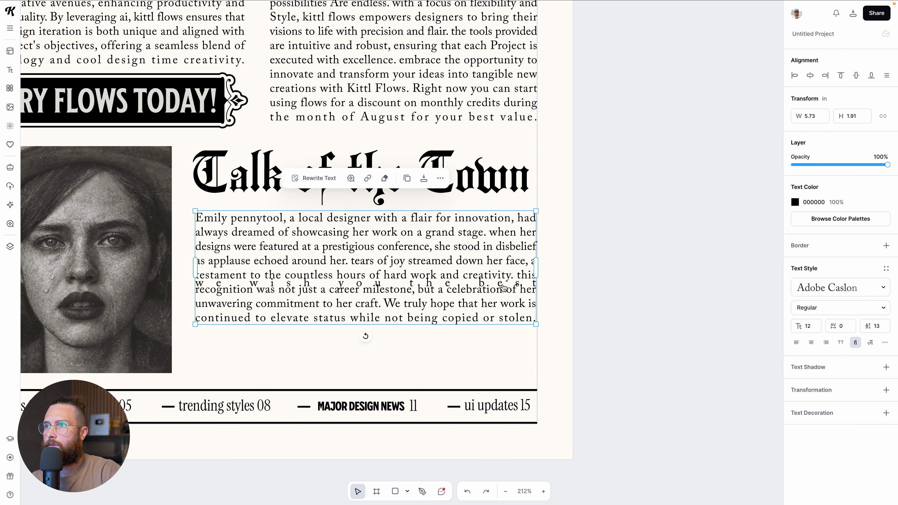
Lower the note, capitalize "We", and append "on your future graphic design journey and hope to see a lot more Kittl templates in the library coming soon!".
{"action": "left_click_drag", "start_coordinate": [504, 289], "coordinate": [501, 347]}
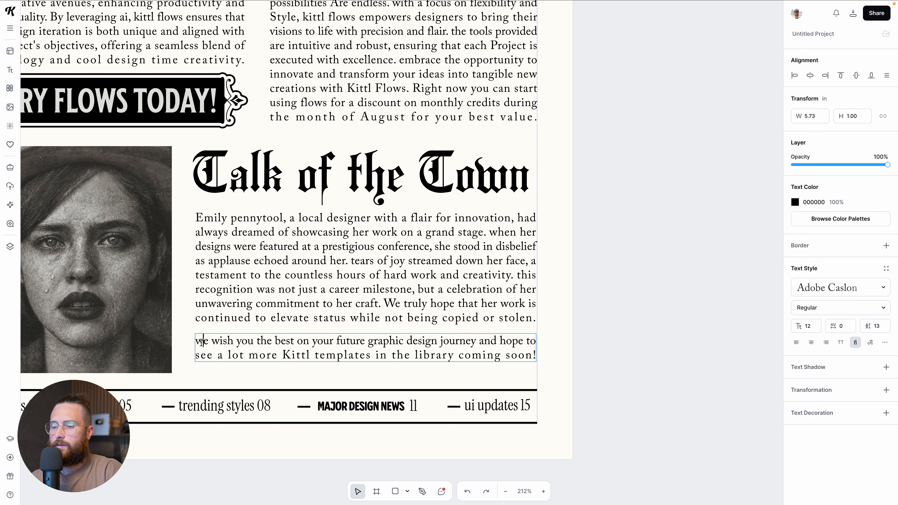
{"action": "key", "text": "BackSpace"}
{"action": "type", "text": "W"}
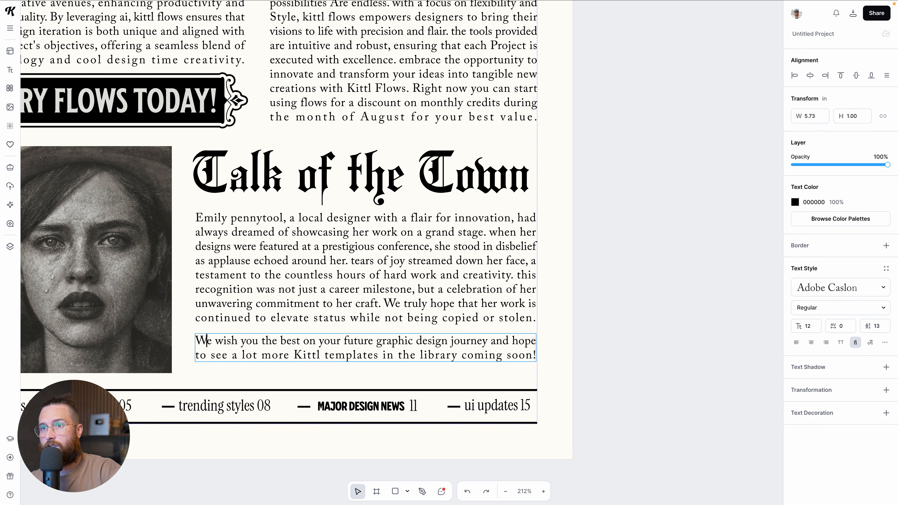
{"action": "left_click", "coordinate": [569, 350]}
{"action": "scroll", "coordinate": [569, 349], "scroll_direction": "up", "scroll_amount": 1}
{"action": "scroll", "coordinate": [569, 349], "scroll_direction": "down", "scroll_amount": 1}
{"action": "left_click_drag", "start_coordinate": [447, 353], "coordinate": [449, 355]}
{"action": "left_click", "coordinate": [595, 370]}
Copy the plain divider line from under the masthead and place it between the weather report row and the "Designery" section.
{"action": "scroll", "coordinate": [596, 369], "scroll_direction": "down", "scroll_amount": 5}
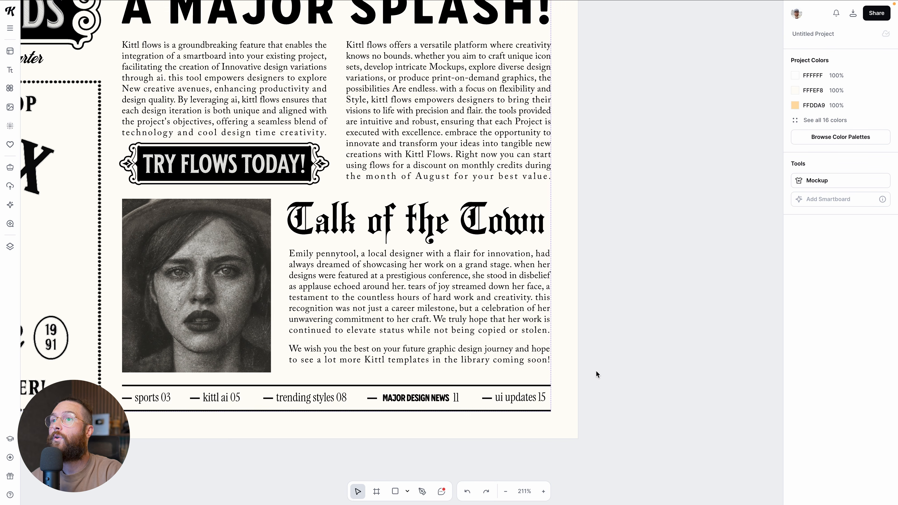
{"action": "scroll", "coordinate": [635, 356], "scroll_direction": "down", "scroll_amount": 5}
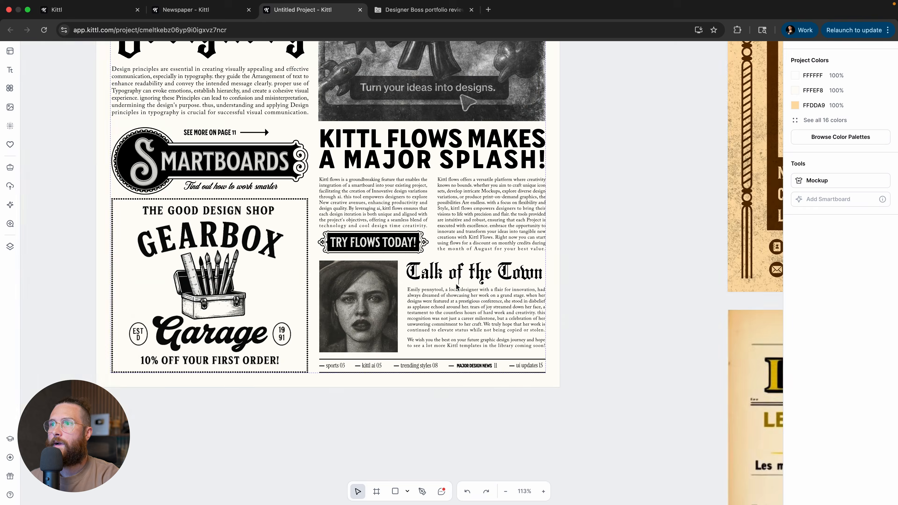
{"action": "scroll", "coordinate": [458, 285], "scroll_direction": "down", "scroll_amount": 2}
{"action": "scroll", "coordinate": [410, 286], "scroll_direction": "down", "scroll_amount": 2}
{"action": "scroll", "coordinate": [300, 258], "scroll_direction": "up", "scroll_amount": 5}
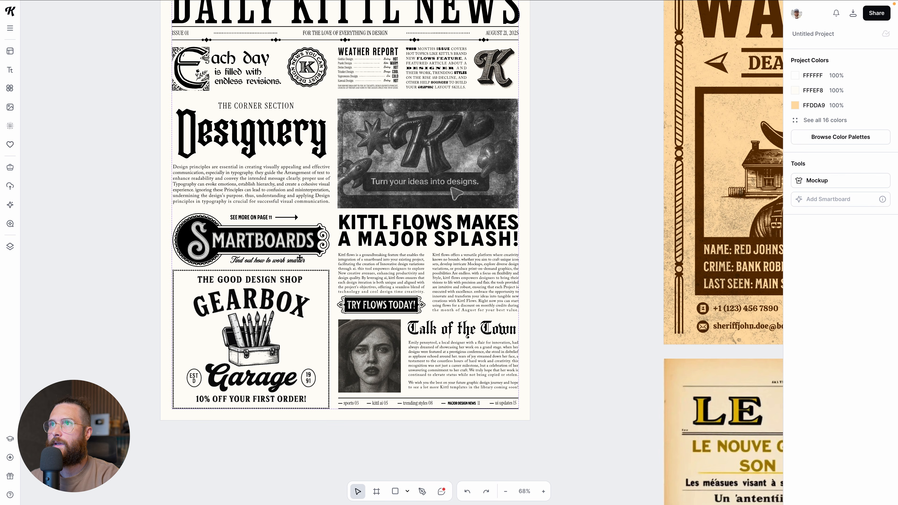
{"action": "scroll", "coordinate": [300, 258], "scroll_direction": "up", "scroll_amount": 2}
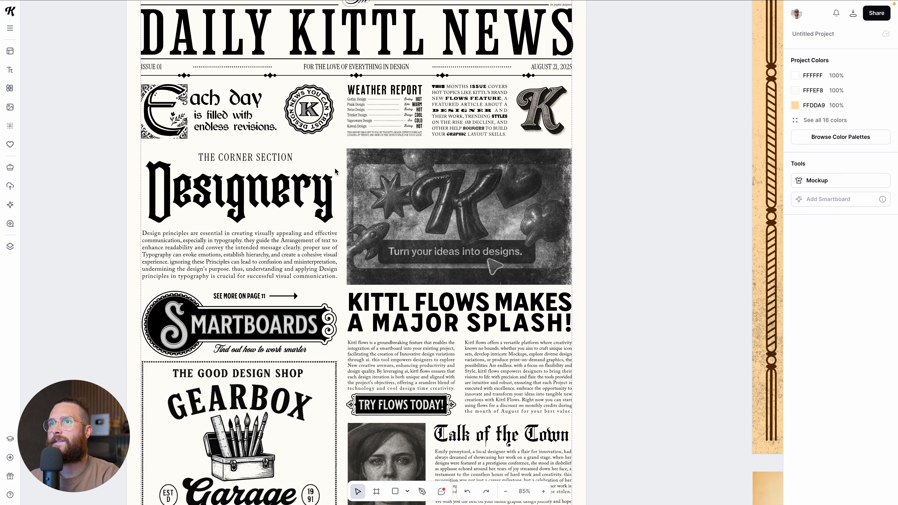
{"action": "scroll", "coordinate": [411, 173], "scroll_direction": "up", "scroll_amount": 3}
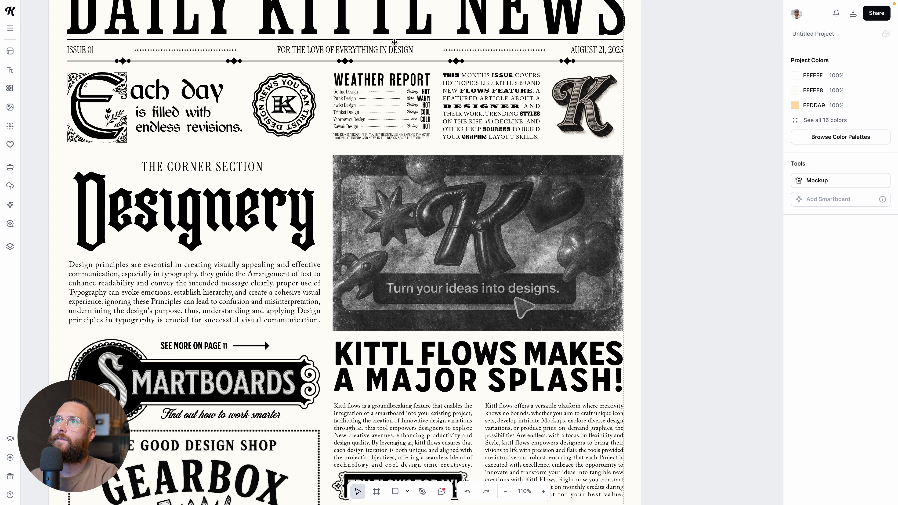
{"action": "left_click", "coordinate": [394, 38]}
{"action": "left_click_drag", "start_coordinate": [395, 38], "coordinate": [385, 147]}
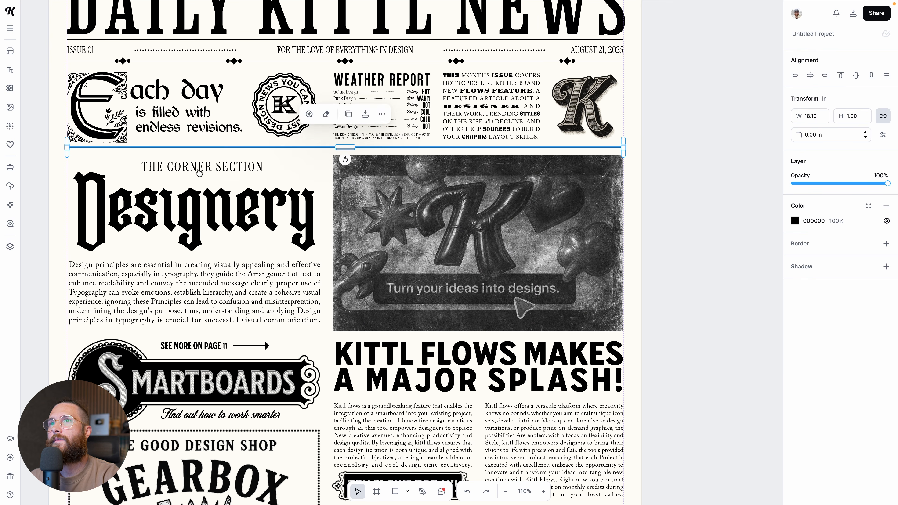
{"action": "left_click", "coordinate": [122, 181]}
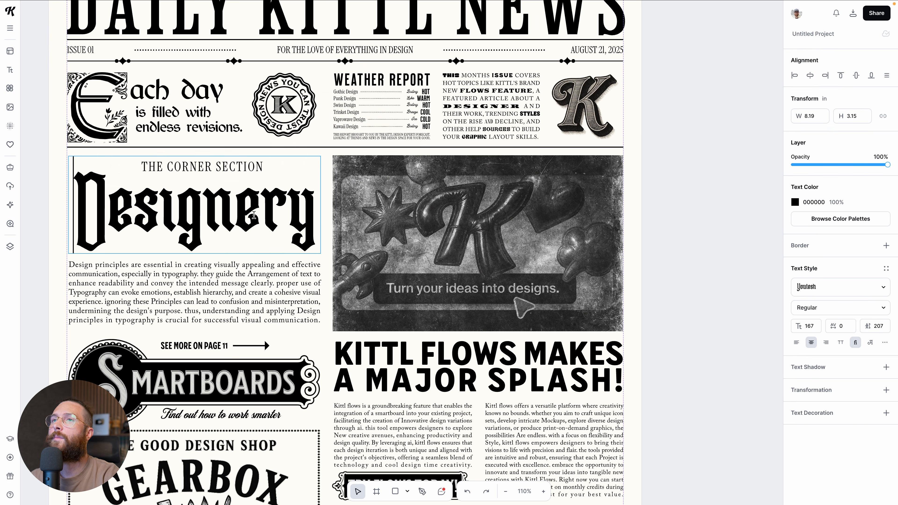
{"action": "scroll", "coordinate": [636, 242], "scroll_direction": "down", "scroll_amount": 3}
{"action": "left_click", "coordinate": [636, 242]}
Draw a small black rectangle as a spacer filling the gap between the new divider line and the balloon "K" photo.
{"action": "scroll", "coordinate": [687, 243], "scroll_direction": "down", "scroll_amount": 3}
{"action": "scroll", "coordinate": [688, 175], "scroll_direction": "up", "scroll_amount": 2}
{"action": "scroll", "coordinate": [688, 175], "scroll_direction": "right", "scroll_amount": 2}
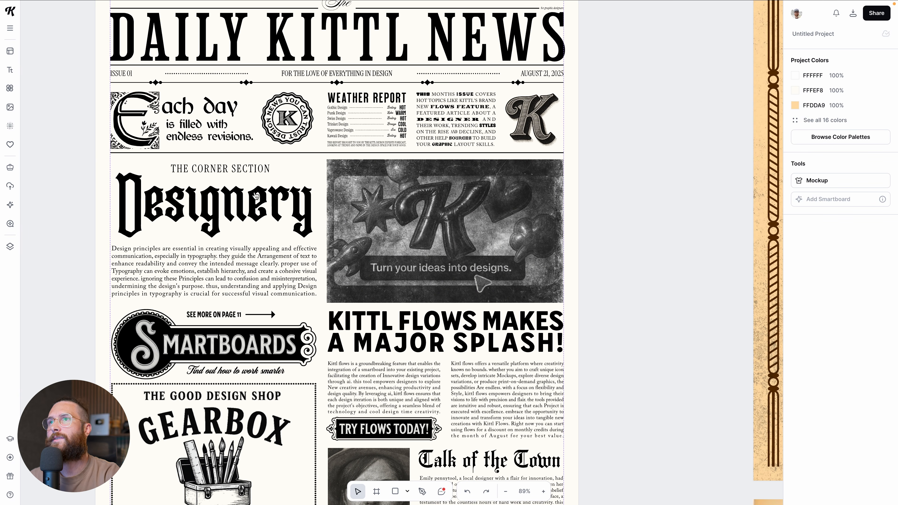
{"action": "scroll", "coordinate": [613, 207], "scroll_direction": "down", "scroll_amount": 2}
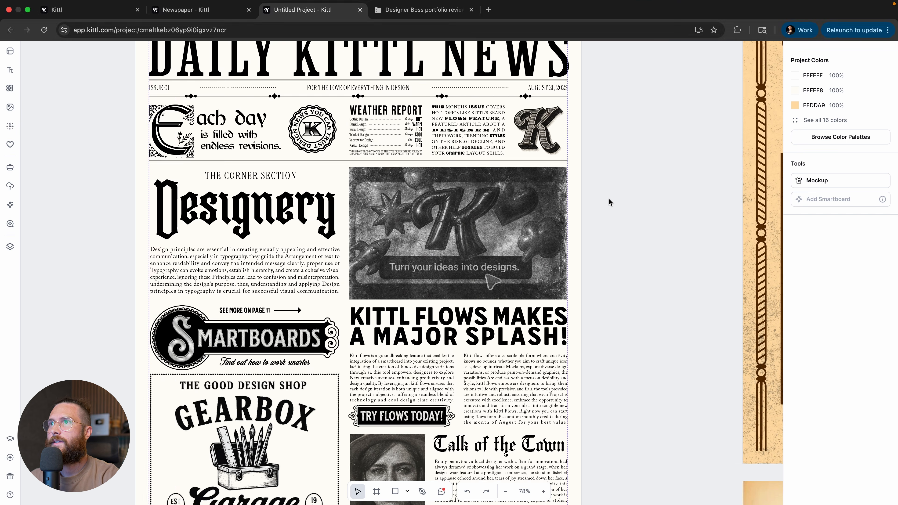
{"action": "scroll", "coordinate": [609, 200], "scroll_direction": "up", "scroll_amount": 3}
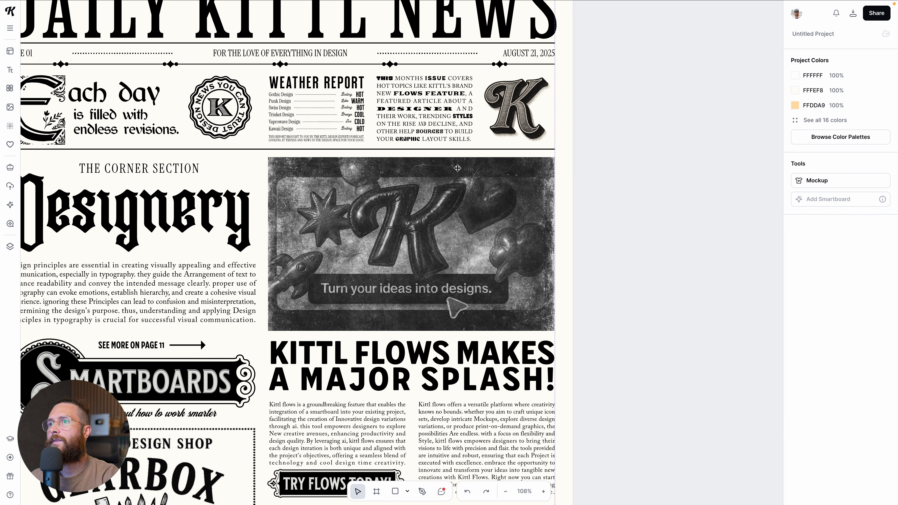
{"action": "scroll", "coordinate": [398, 302], "scroll_direction": "up", "scroll_amount": 2}
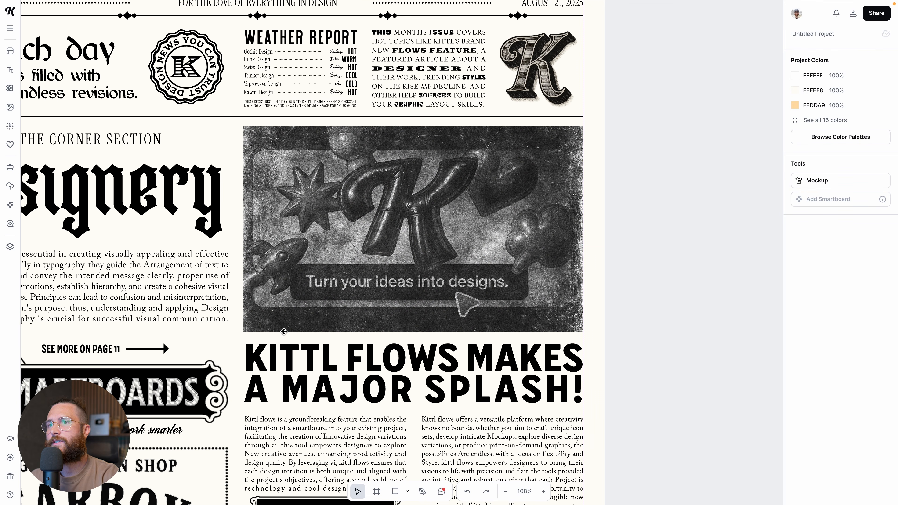
{"action": "left_click", "coordinate": [395, 491]}
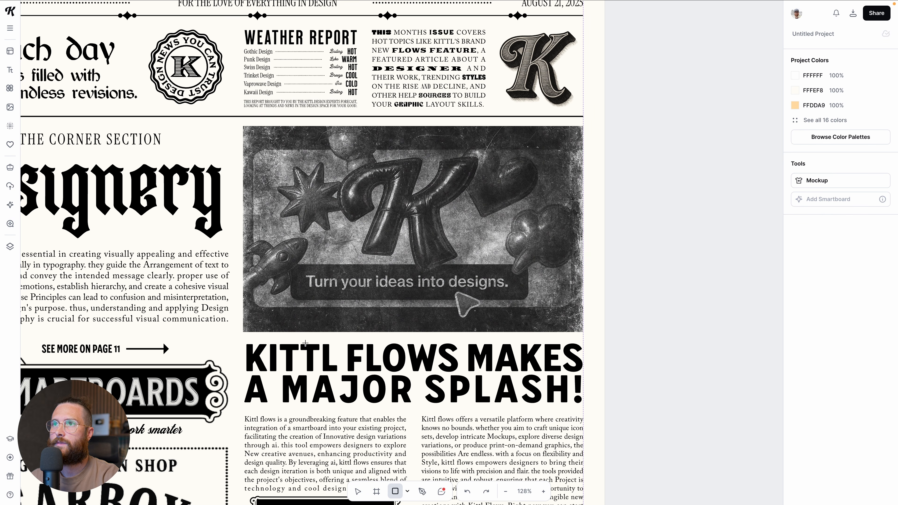
{"action": "left_click_drag", "start_coordinate": [232, 130], "coordinate": [249, 120]}
{"action": "left_click", "coordinate": [230, 135]}
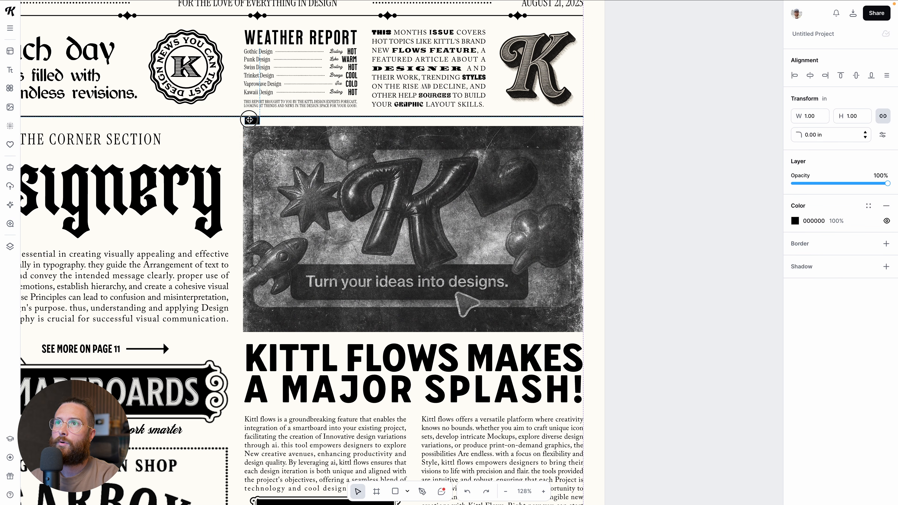
{"action": "scroll", "coordinate": [250, 120], "scroll_direction": "up", "scroll_amount": 5}
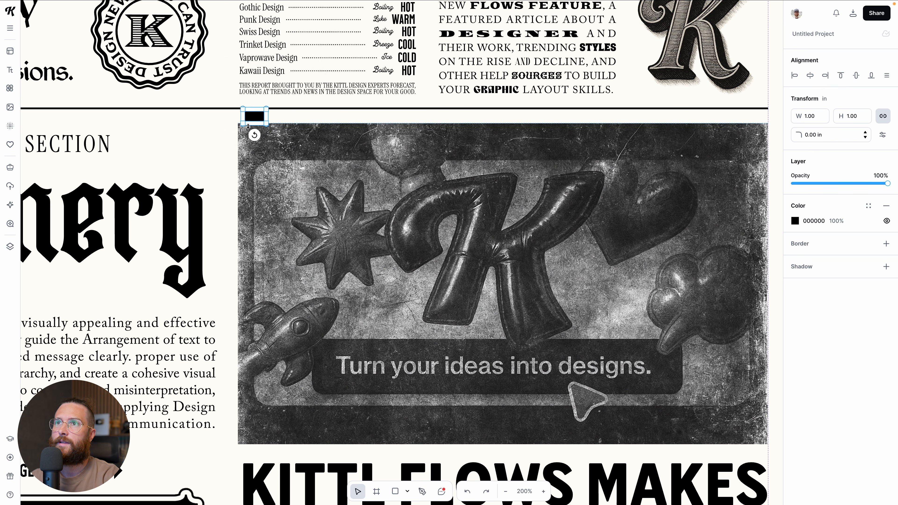
Copy the spacer to directly below the balloon photo and move the "KITTL FLOWS MAKES A MAJOR SPLASH!" headline up against it.
{"action": "key", "text": "Escape"}
{"action": "scroll", "coordinate": [293, 138], "scroll_direction": "down", "scroll_amount": 2}
{"action": "left_click_drag", "start_coordinate": [268, 121], "coordinate": [275, 388]}
{"action": "scroll", "coordinate": [288, 389], "scroll_direction": "down", "scroll_amount": 1}
{"action": "left_click", "coordinate": [287, 387]}
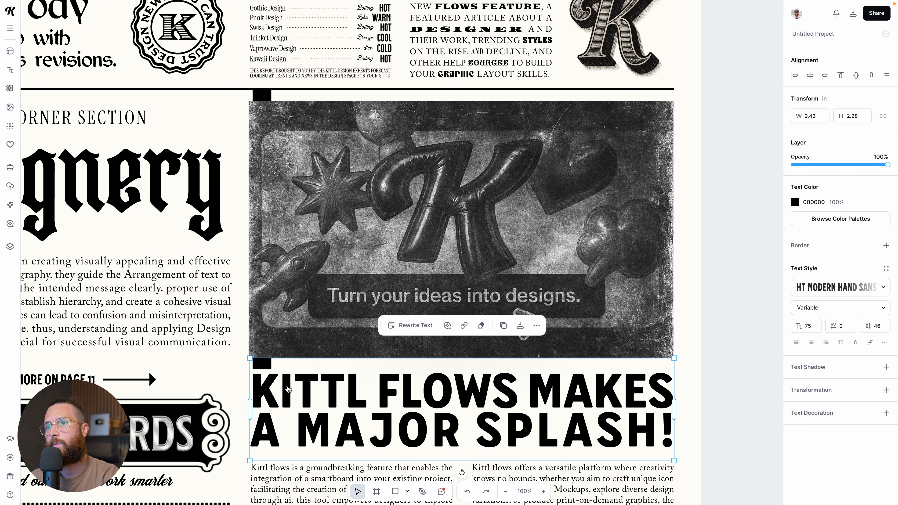
{"action": "scroll", "coordinate": [287, 383], "scroll_direction": "down", "scroll_amount": 3}
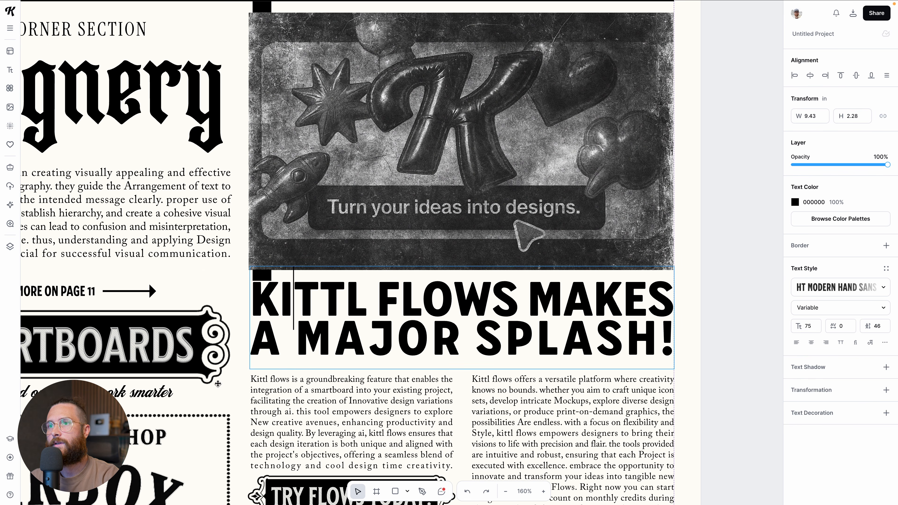
Copy the spacer to directly below the headline and move both Kittl Flows article columns up to meet it.
{"action": "left_click", "coordinate": [262, 277]}
{"action": "left_click_drag", "start_coordinate": [262, 280], "coordinate": [262, 364]}
{"action": "left_click", "coordinate": [300, 395]}
{"action": "left_click", "coordinate": [497, 397], "text": "shift"}
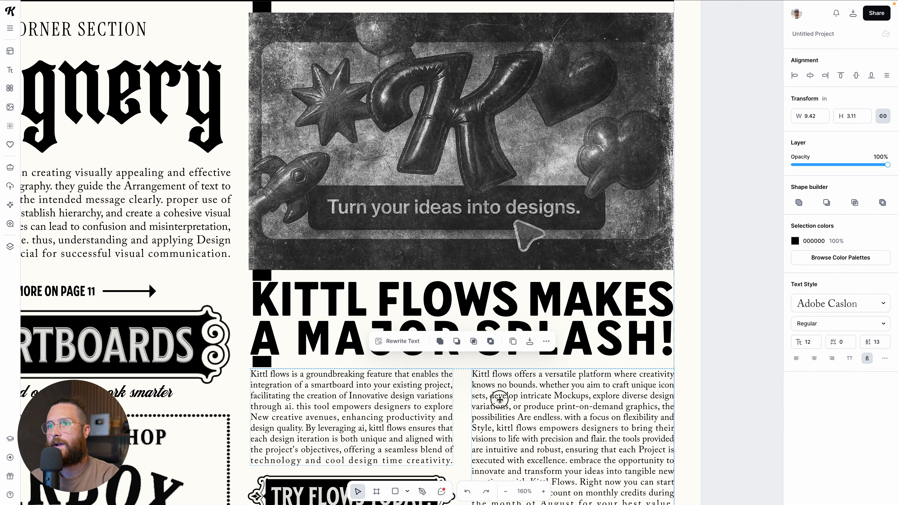
{"action": "scroll", "coordinate": [498, 400], "scroll_direction": "down", "scroll_amount": 2}
{"action": "scroll", "coordinate": [500, 403], "scroll_direction": "down", "scroll_amount": 1}
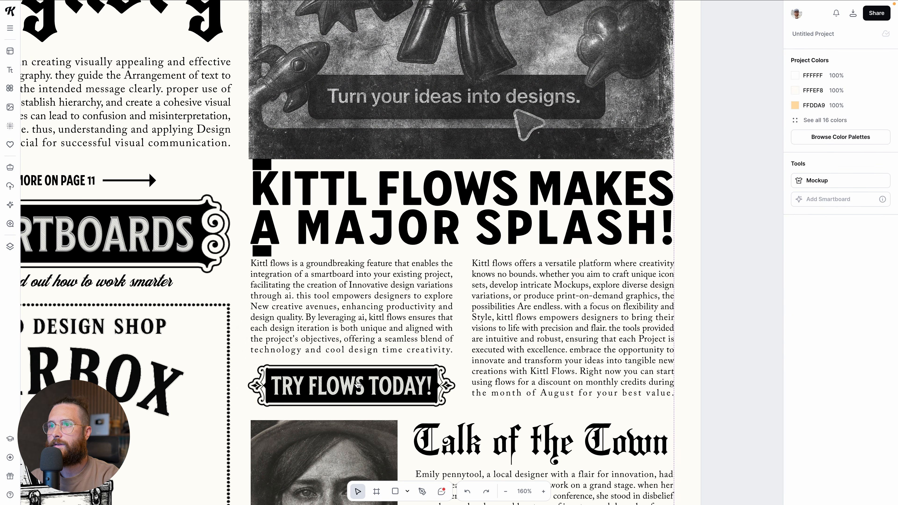
Nudge the "TRY FLOWS TODAY!" badge and its lettering slightly up toward the article column above it.
{"action": "left_click", "coordinate": [405, 373]}
{"action": "left_click", "coordinate": [390, 369], "text": "shift"}
{"action": "left_click_drag", "start_coordinate": [389, 380], "coordinate": [389, 374]}
{"action": "left_click", "coordinate": [505, 407]}
{"action": "scroll", "coordinate": [502, 406], "scroll_direction": "down", "scroll_amount": 1}
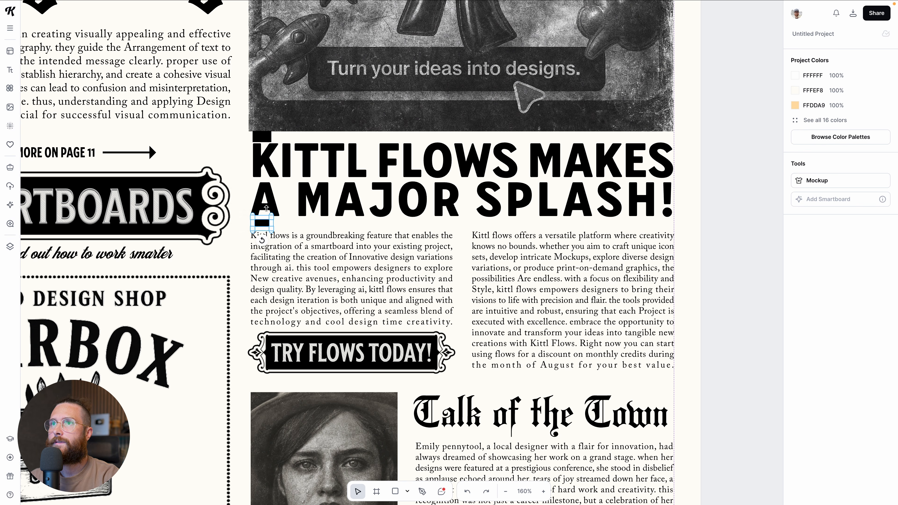
Delete the black spacer rectangles above and below the headline and the one above the balloon photo.
{"action": "left_click", "coordinate": [261, 223]}
{"action": "key", "text": "Delete"}
{"action": "scroll", "coordinate": [251, 122], "scroll_direction": "down", "scroll_amount": 4}
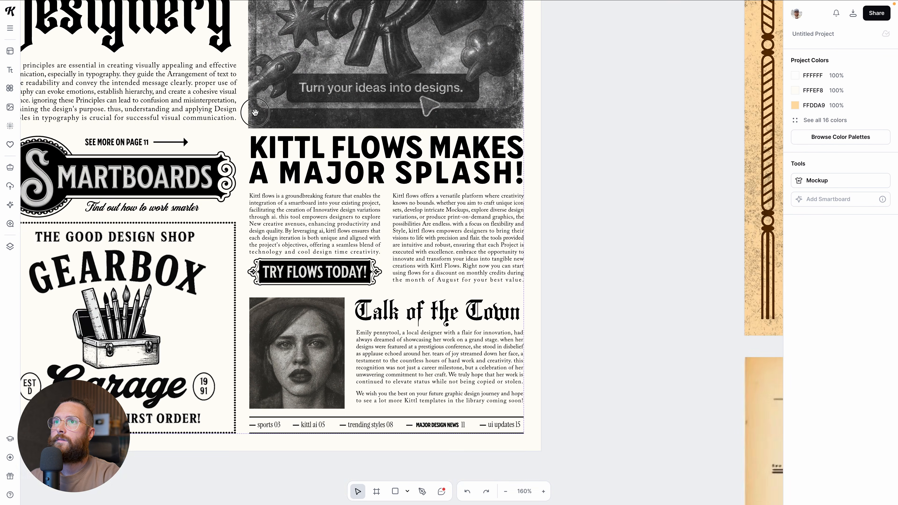
{"action": "scroll", "coordinate": [247, 126], "scroll_direction": "up", "scroll_amount": 4}
{"action": "left_click", "coordinate": [267, 124]}
{"action": "key", "text": "Delete"}
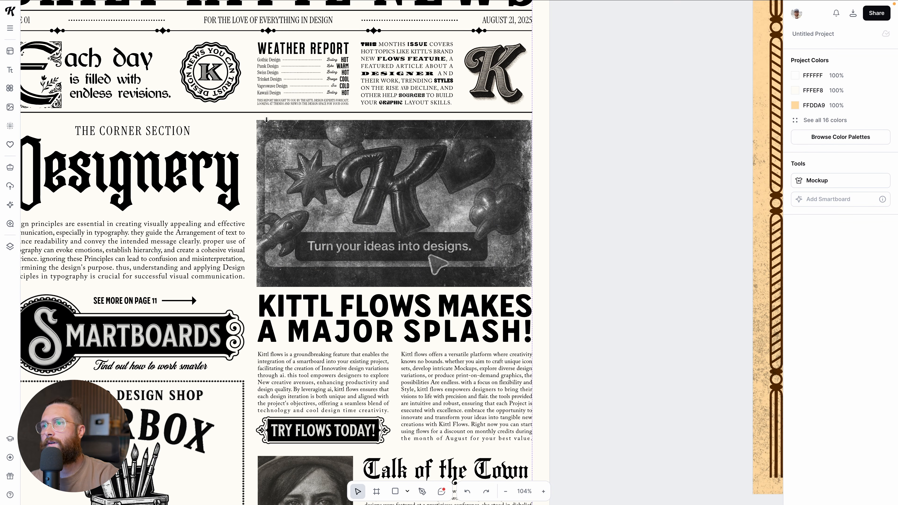
{"action": "scroll", "coordinate": [408, 250], "scroll_direction": "down", "scroll_amount": 5}
{"action": "scroll", "coordinate": [409, 253], "scroll_direction": "up", "scroll_amount": 1, "text": "ctrl"}
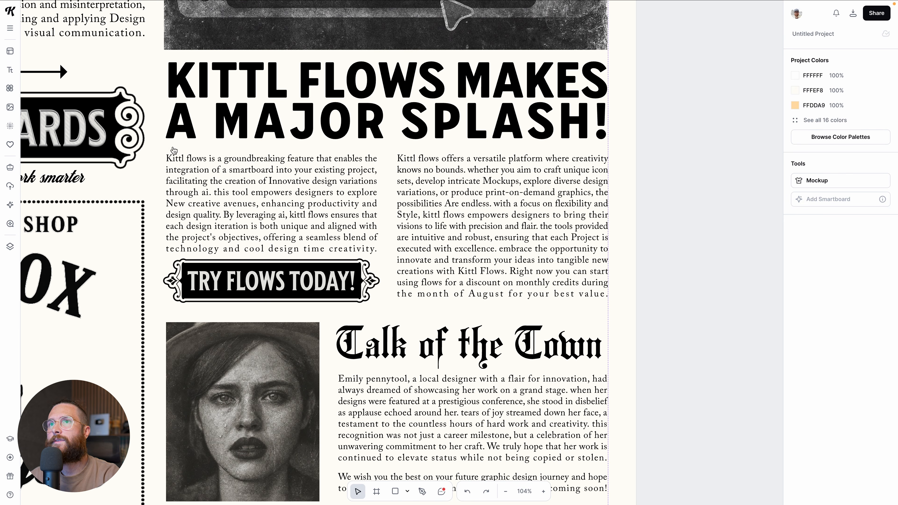
{"action": "left_click", "coordinate": [294, 191]}
{"action": "left_click", "coordinate": [450, 205]}
{"action": "left_click", "coordinate": [343, 191], "text": "shift"}
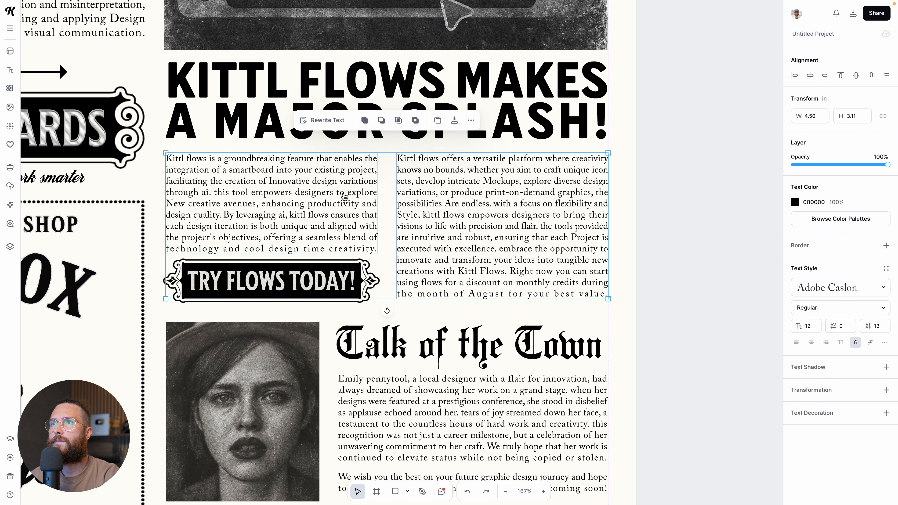
{"action": "key", "text": "Escape"}
{"action": "scroll", "coordinate": [400, 299], "scroll_direction": "down", "scroll_amount": 1}
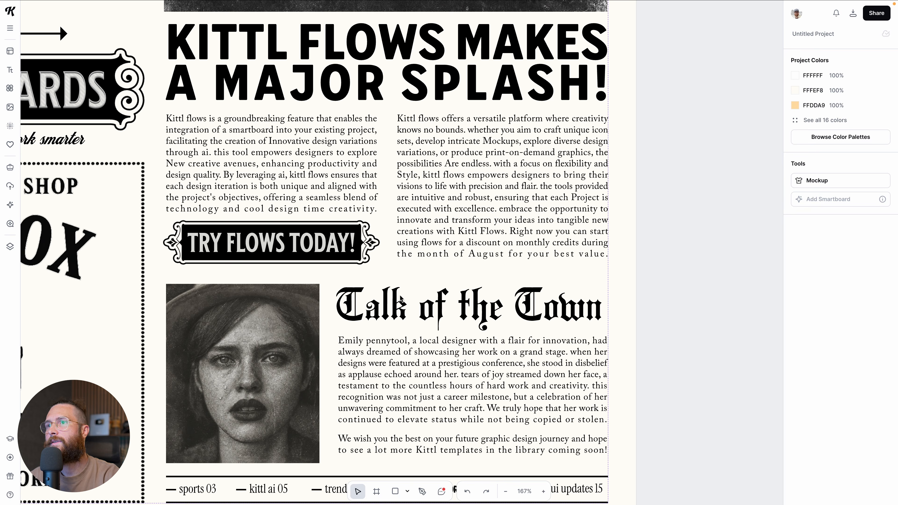
Copy the black rule above the footer index up to just below the "Talk of the Town" headline and set its width to 4 in.
{"action": "scroll", "coordinate": [418, 305], "scroll_direction": "down", "scroll_amount": 1, "text": "ctrl"}
{"action": "scroll", "coordinate": [418, 305], "scroll_direction": "down", "scroll_amount": 1, "text": "ctrl"}
{"action": "scroll", "coordinate": [432, 407], "scroll_direction": "down", "scroll_amount": 1, "text": "ctrl"}
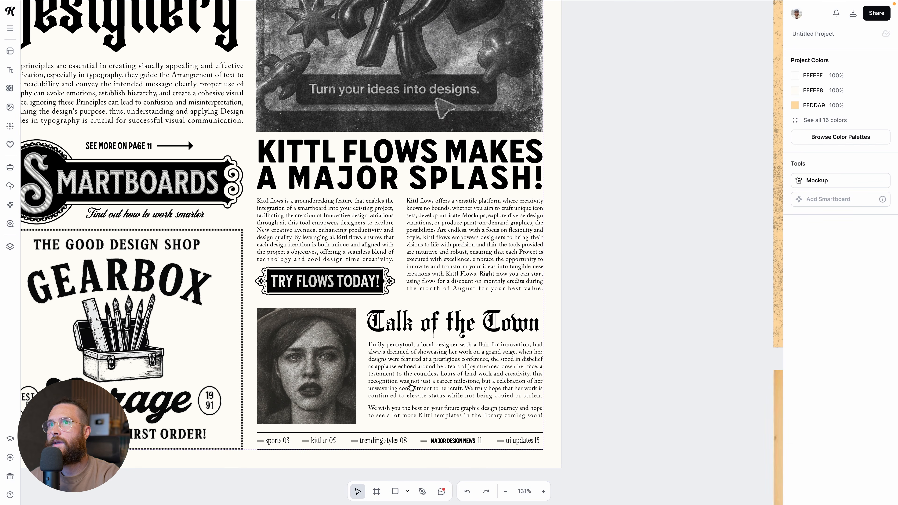
{"action": "scroll", "coordinate": [351, 360], "scroll_direction": "down", "scroll_amount": 1, "text": "ctrl"}
{"action": "left_click", "coordinate": [397, 423]}
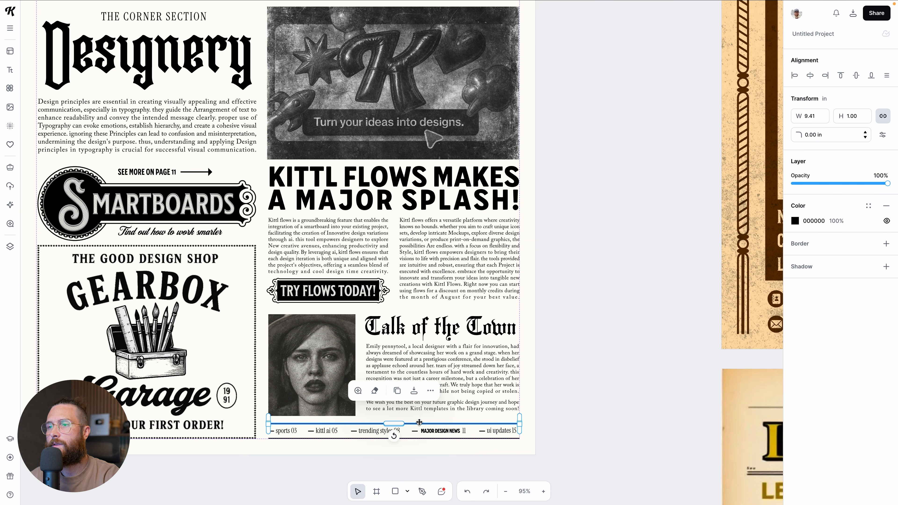
{"action": "scroll", "coordinate": [446, 418], "scroll_direction": "up", "scroll_amount": 3, "text": "ctrl"}
{"action": "left_click_drag", "start_coordinate": [437, 447], "coordinate": [425, 289]}
{"action": "scroll", "coordinate": [424, 289], "scroll_direction": "up", "scroll_amount": 5, "text": "ctrl"}
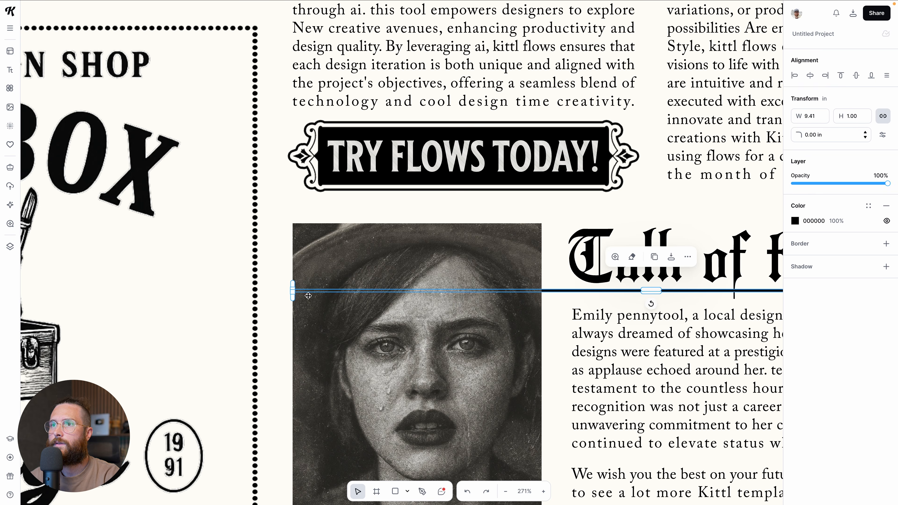
{"action": "scroll", "coordinate": [320, 307], "scroll_direction": "up", "scroll_amount": 4, "text": "ctrl"}
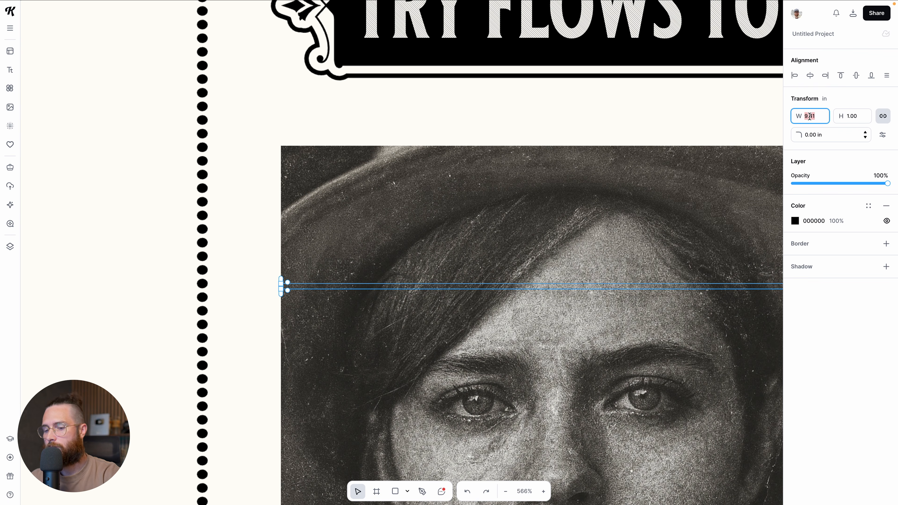
{"action": "type", "text": "4"}
{"action": "key", "text": "Return"}
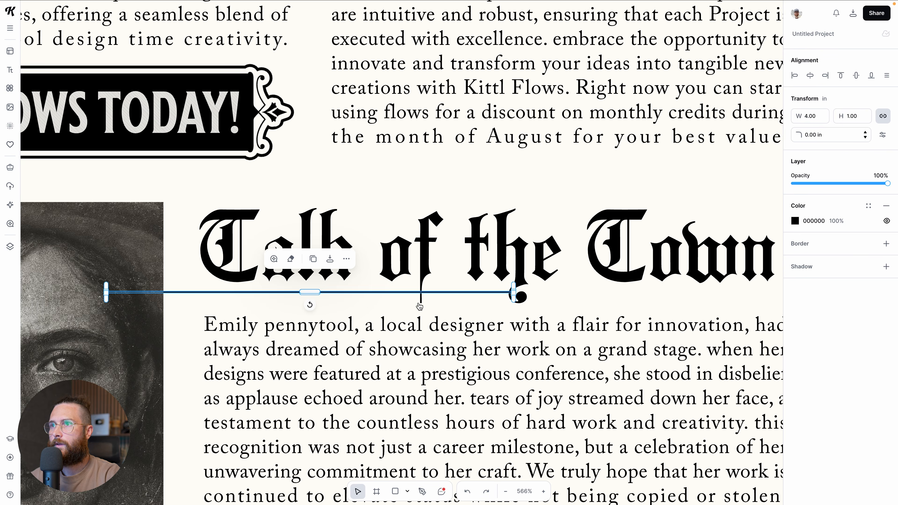
Align the copied rule with the right edge of the "Talk of the Town" article and set its width to 2 in.
{"action": "scroll", "coordinate": [416, 301], "scroll_direction": "down", "scroll_amount": 3, "text": "ctrl"}
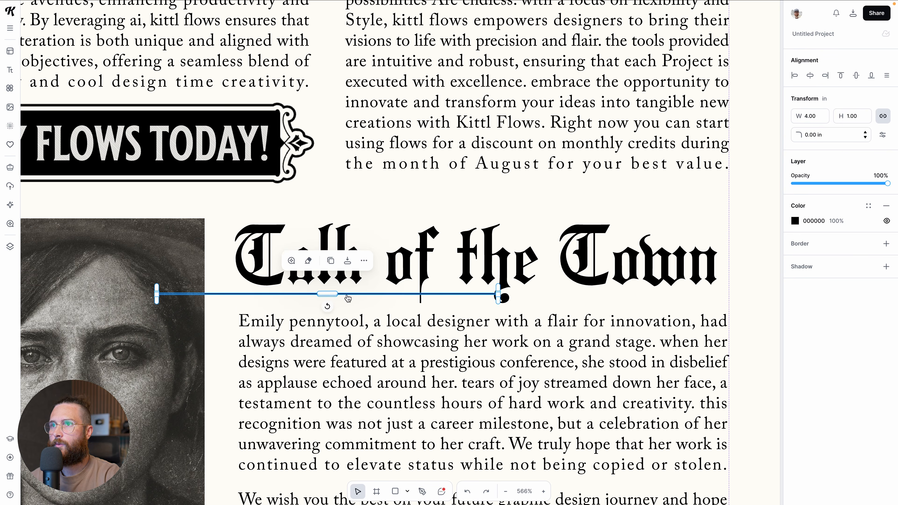
{"action": "left_click_drag", "start_coordinate": [349, 299], "coordinate": [549, 301]}
{"action": "key", "text": "super+z"}
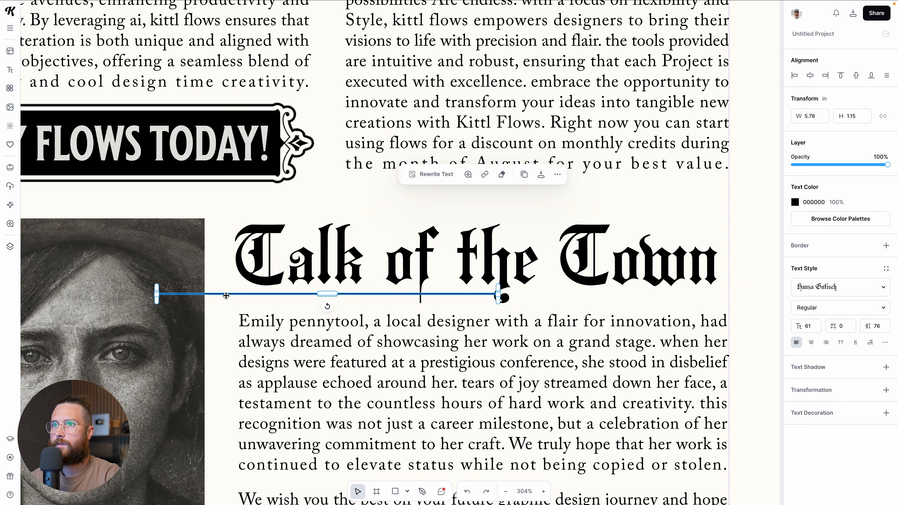
{"action": "left_click_drag", "start_coordinate": [226, 295], "coordinate": [346, 297]}
{"action": "left_click_drag", "start_coordinate": [593, 296], "coordinate": [454, 298]}
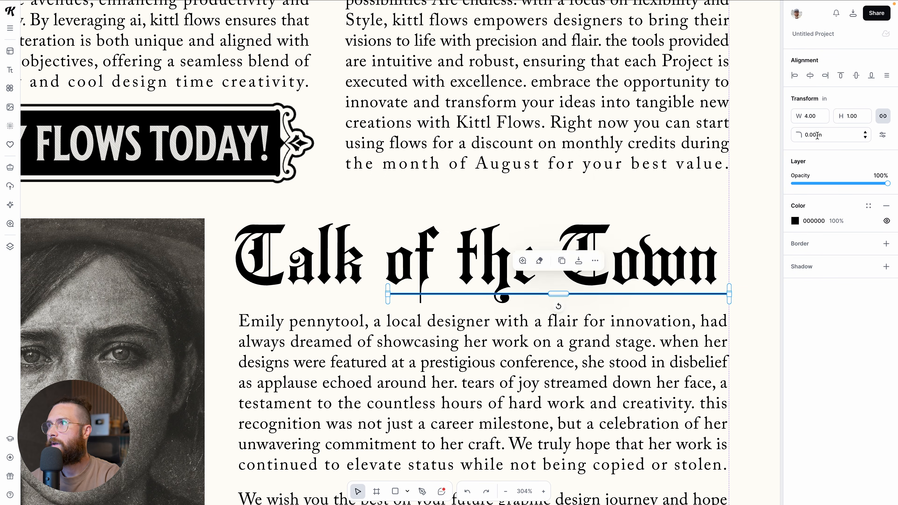
{"action": "type", "text": "2"}
{"action": "key", "text": "Return"}
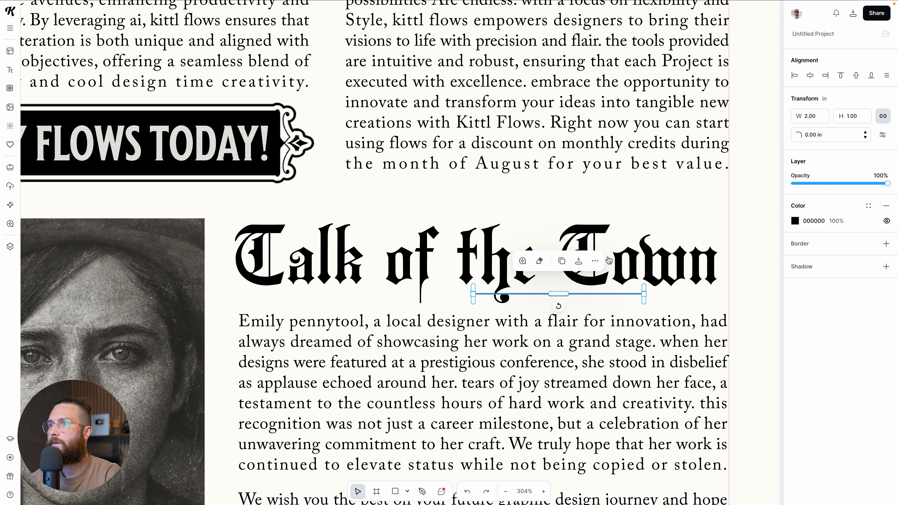
Underline the "Talk of the Town" headline with three thin rule segments, leaving gaps around the descenders of the "f" and "h".
{"action": "scroll", "coordinate": [609, 261], "scroll_direction": "right", "scroll_amount": 7}
{"action": "left_click_drag", "start_coordinate": [361, 295], "coordinate": [397, 303]}
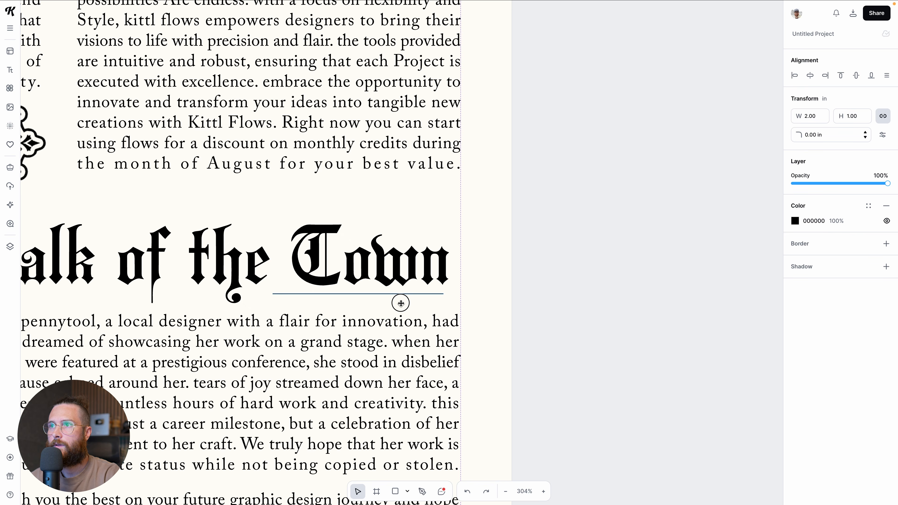
{"action": "left_click", "coordinate": [560, 321]}
{"action": "scroll", "coordinate": [560, 320], "scroll_direction": "left", "scroll_amount": 3}
{"action": "left_click_drag", "start_coordinate": [496, 294], "coordinate": [428, 293]}
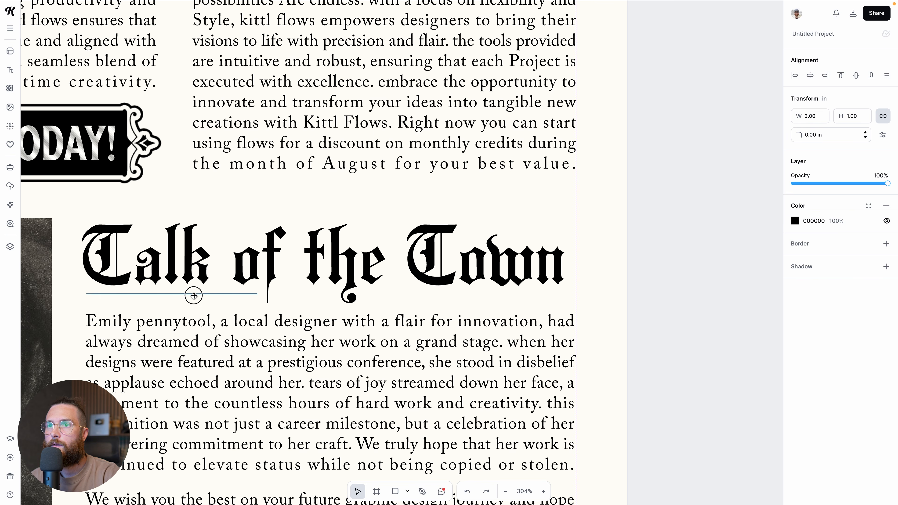
{"action": "left_click_drag", "start_coordinate": [194, 295], "coordinate": [193, 295]}
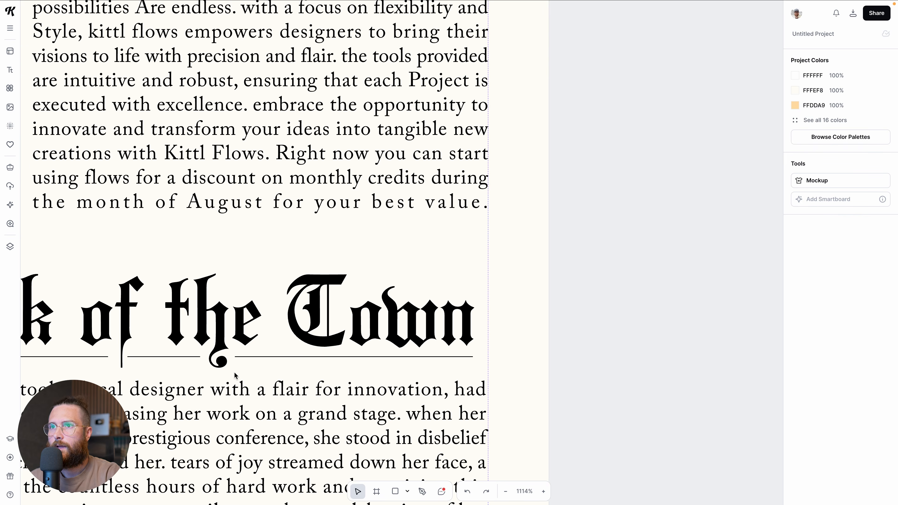
{"action": "scroll", "coordinate": [236, 376], "scroll_direction": "left", "scroll_amount": 6}
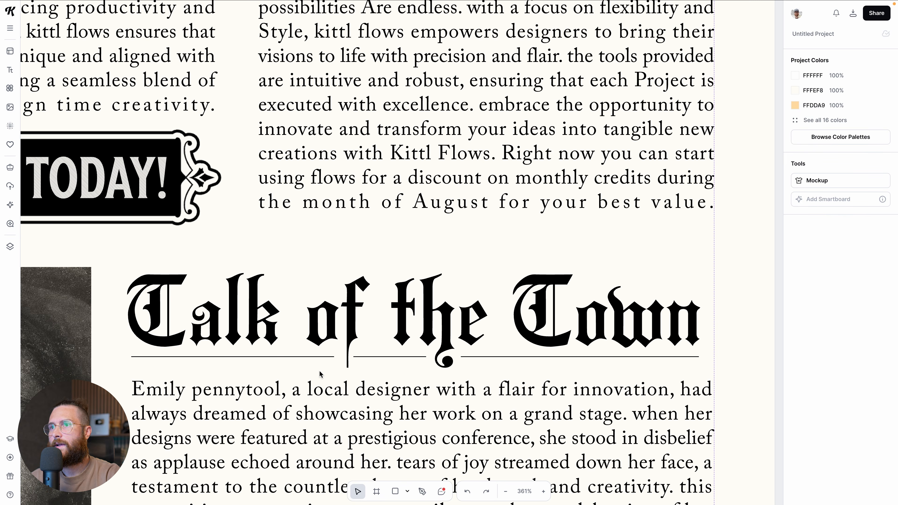
Examine the underlined headline, the "Talk of the Town" article and its spacing to the footer and neighbouring sections.
{"action": "scroll", "coordinate": [320, 374], "scroll_direction": "down", "scroll_amount": 6, "text": "ctrl"}
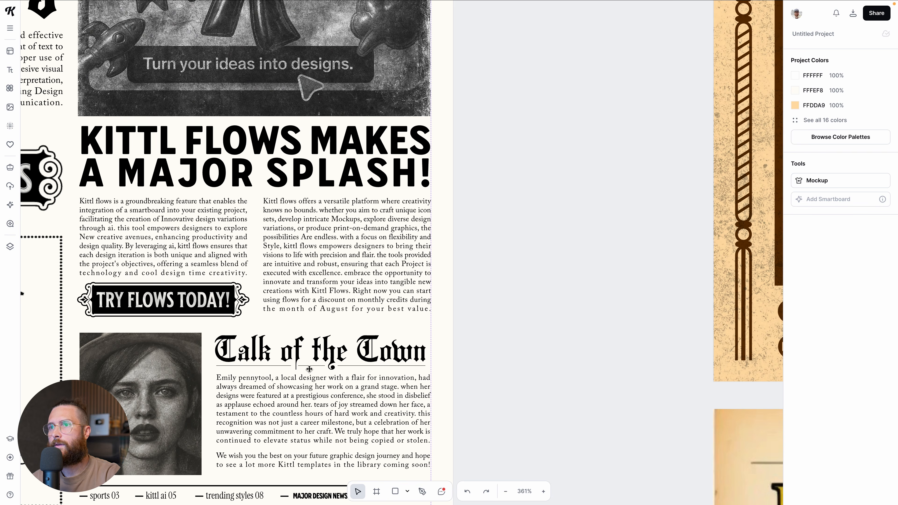
{"action": "scroll", "coordinate": [305, 371], "scroll_direction": "down", "scroll_amount": 5}
{"action": "scroll", "coordinate": [459, 375], "scroll_direction": "up", "scroll_amount": 10}
{"action": "scroll", "coordinate": [405, 341], "scroll_direction": "down", "scroll_amount": 10}
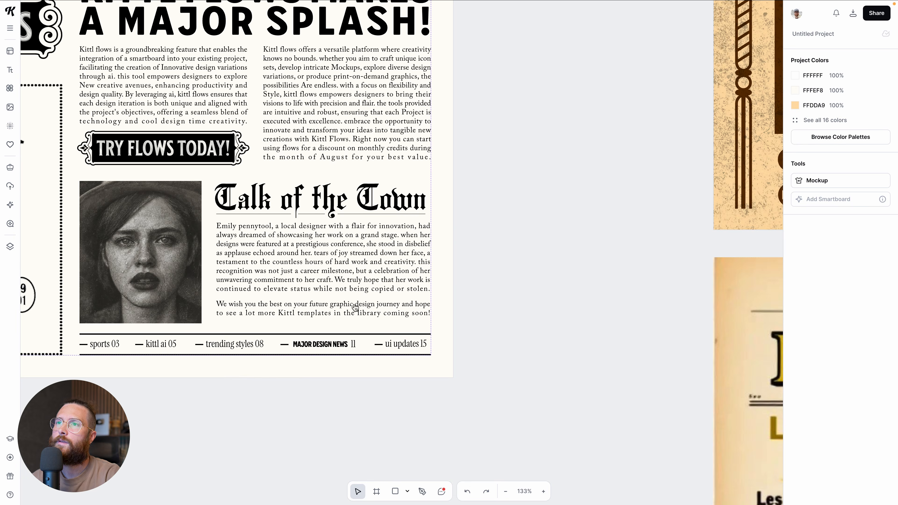
{"action": "scroll", "coordinate": [428, 284], "scroll_direction": "down", "scroll_amount": 2, "text": "ctrl"}
{"action": "scroll", "coordinate": [427, 286], "scroll_direction": "left", "scroll_amount": 7}
{"action": "scroll", "coordinate": [429, 286], "scroll_direction": "right", "scroll_amount": 1}
{"action": "scroll", "coordinate": [497, 317], "scroll_direction": "right", "scroll_amount": 4}
{"action": "left_click", "coordinate": [442, 307]}
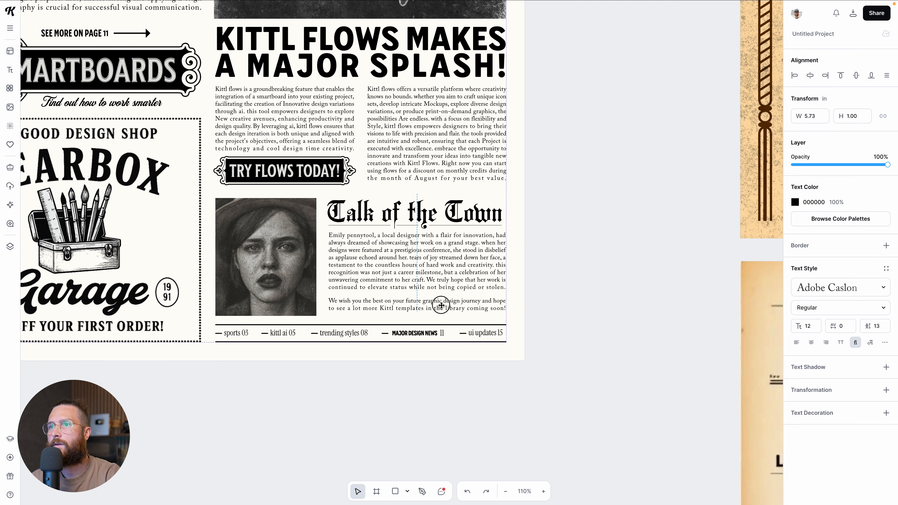
{"action": "left_click", "coordinate": [552, 311]}
{"action": "scroll", "coordinate": [573, 309], "scroll_direction": "down", "scroll_amount": 5, "text": "ctrl"}
{"action": "scroll", "coordinate": [573, 309], "scroll_direction": "up", "scroll_amount": 5}
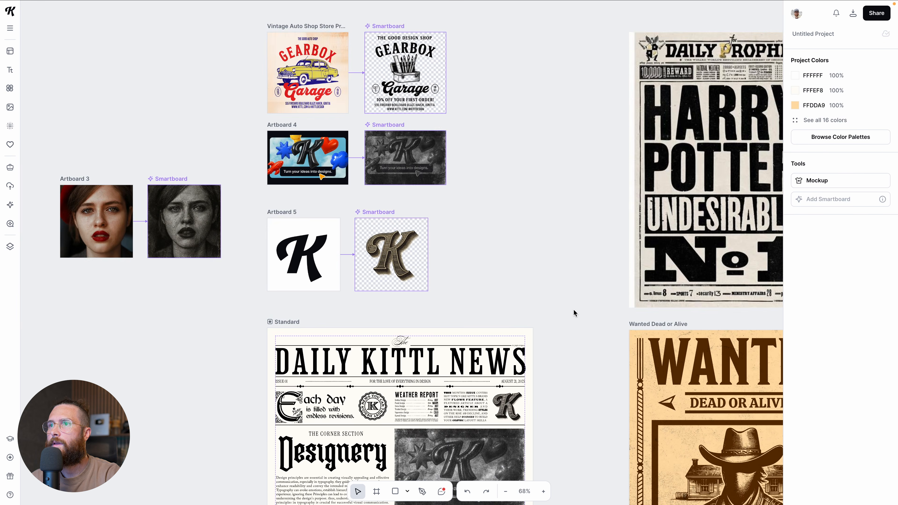
Remove the margin guides from the newspaper artboard.
{"action": "scroll", "coordinate": [559, 311], "scroll_direction": "down", "scroll_amount": 8}
{"action": "scroll", "coordinate": [541, 314], "scroll_direction": "up", "scroll_amount": 1, "text": "ctrl"}
{"action": "left_click_drag", "start_coordinate": [540, 259], "coordinate": [476, 346]}
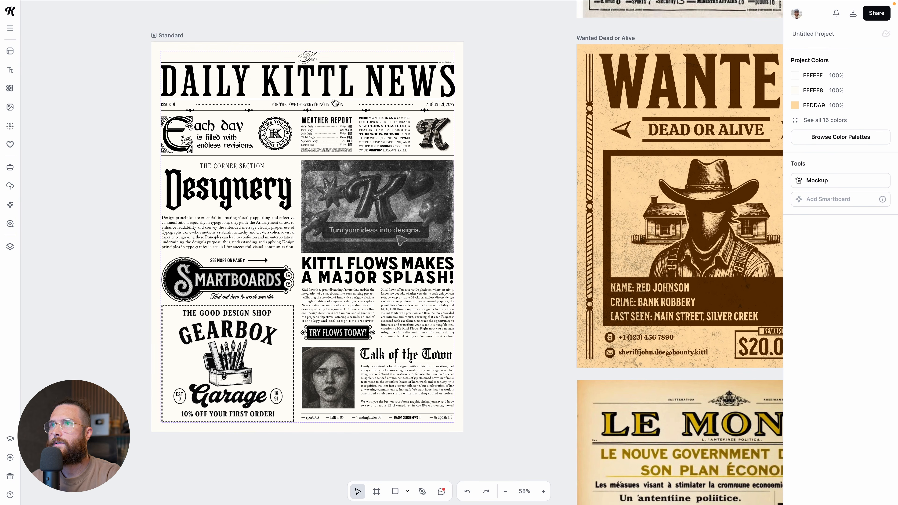
{"action": "left_click", "coordinate": [333, 99]}
{"action": "left_click", "coordinate": [886, 285]}
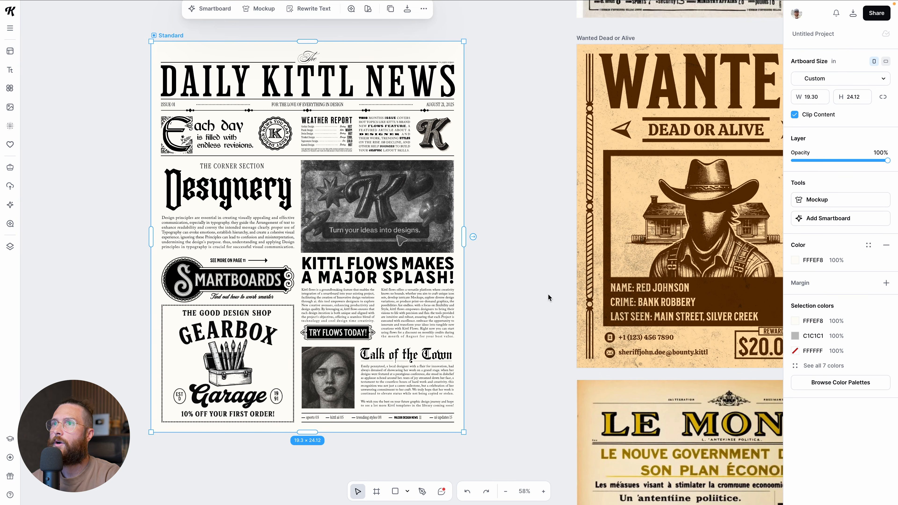
{"action": "scroll", "coordinate": [476, 275], "scroll_direction": "up", "scroll_amount": 1}
{"action": "left_click", "coordinate": [493, 271]}
{"action": "left_click", "coordinate": [387, 249]}
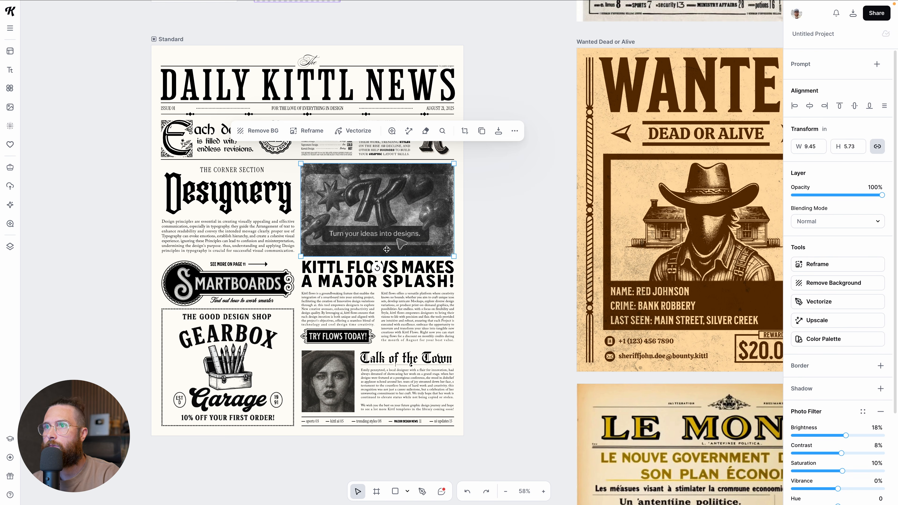
{"action": "left_click", "coordinate": [382, 282]}
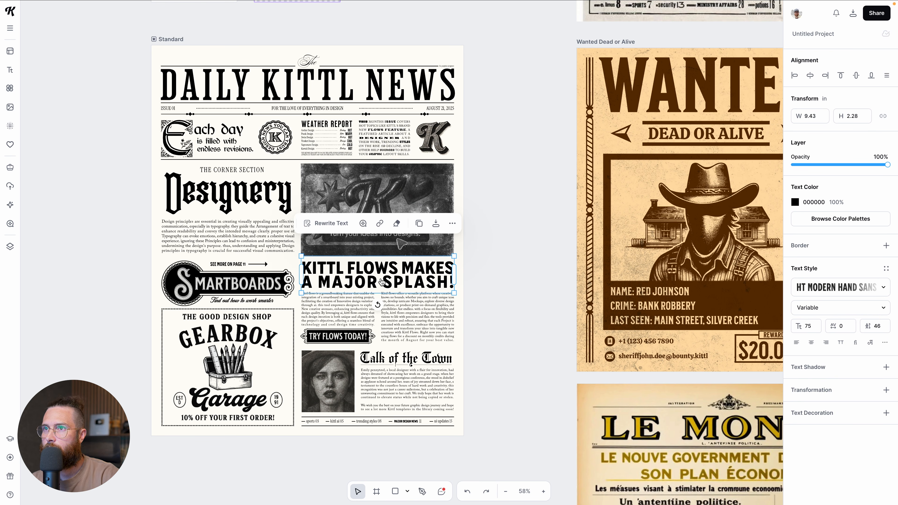
{"action": "left_click", "coordinate": [468, 272]}
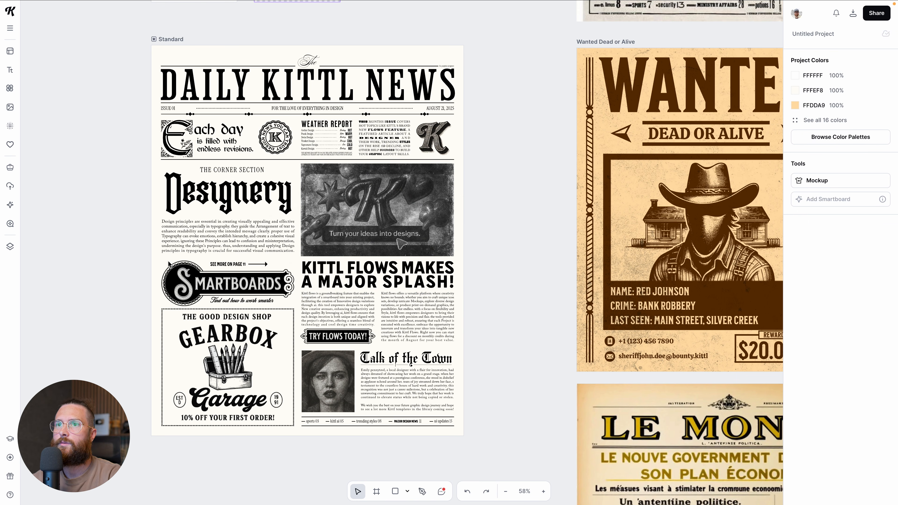
{"action": "scroll", "coordinate": [341, 273], "scroll_direction": "up", "scroll_amount": 1}
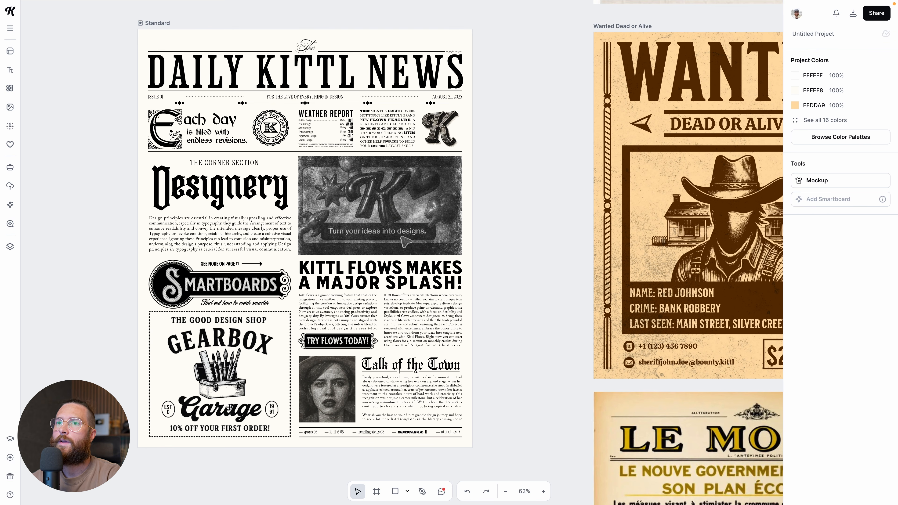
{"action": "scroll", "coordinate": [228, 354], "scroll_direction": "up", "scroll_amount": 1}
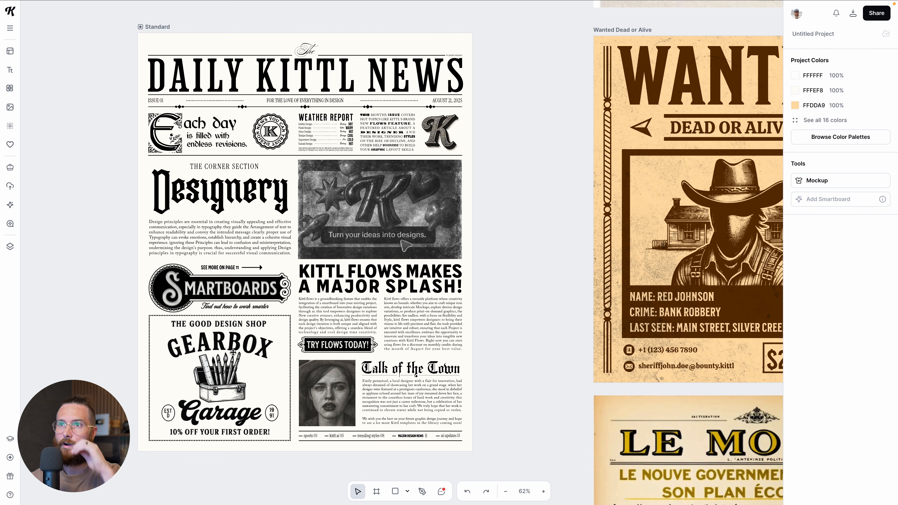
Nudge the Smartboards badge with its arrow line and tagline slightly up between the Designery text and the Gearbox ad.
{"action": "left_click_drag", "start_coordinate": [186, 283], "coordinate": [273, 308]}
{"action": "key", "text": "Up"}
{"action": "key", "text": "Left"}
{"action": "key", "text": "Right"}
{"action": "key", "text": "Left"}
{"action": "key", "text": "Down"}
{"action": "key", "text": "Up"}
{"action": "key", "text": "Right"}
{"action": "key", "text": "Left"}
{"action": "key", "text": "Down"}
{"action": "key", "text": "Right"}
{"action": "key", "text": "Left"}
{"action": "key", "text": "Right"}
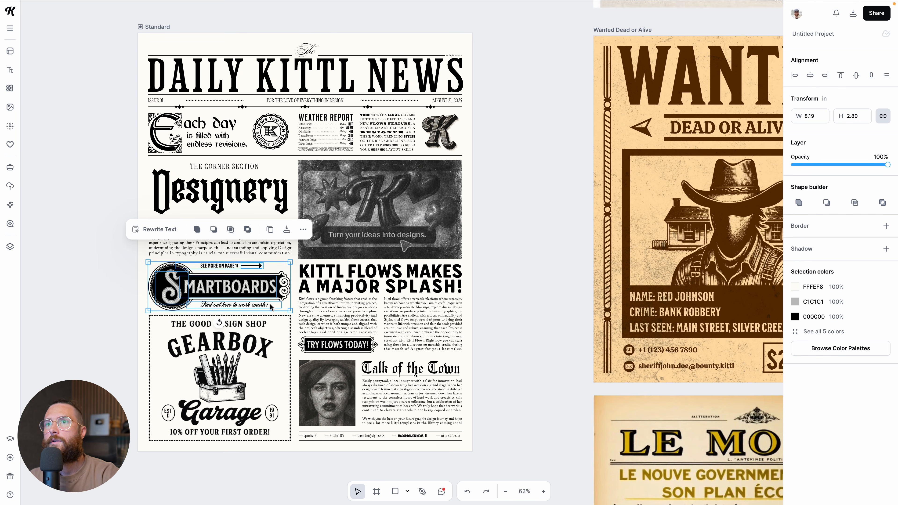
{"action": "left_click", "coordinate": [106, 292]}
Examine the finished front page from the masthead through the Designery, Kittl Flows, Gearbox and "Talk of the Town" sections.
{"action": "left_click", "coordinate": [208, 201]}
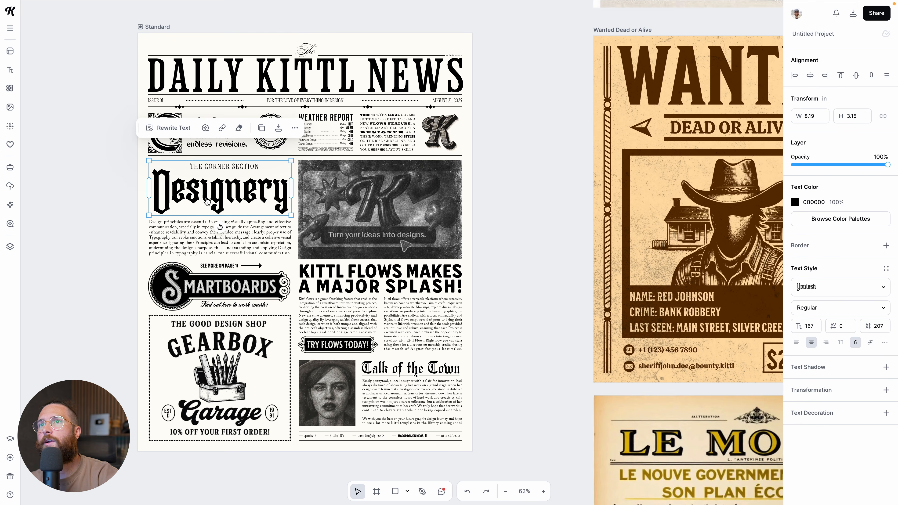
{"action": "left_click", "coordinate": [488, 213]}
{"action": "scroll", "coordinate": [396, 155], "scroll_direction": "up", "scroll_amount": 5}
{"action": "scroll", "coordinate": [392, 156], "scroll_direction": "down", "scroll_amount": 3}
{"action": "scroll", "coordinate": [304, 169], "scroll_direction": "up", "scroll_amount": 1}
{"action": "left_click_drag", "start_coordinate": [103, 64], "coordinate": [475, 209]}
{"action": "scroll", "coordinate": [526, 235], "scroll_direction": "down", "scroll_amount": 1}
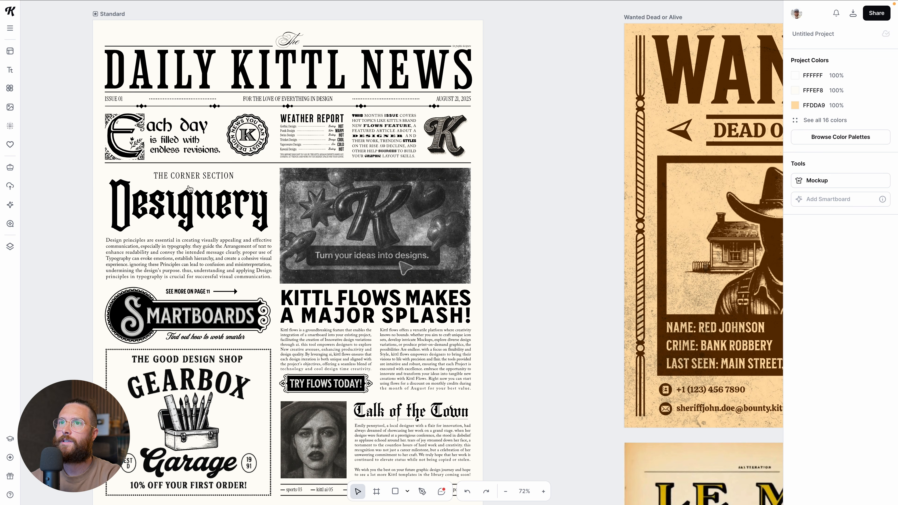
{"action": "left_click_drag", "start_coordinate": [100, 186], "coordinate": [487, 465]}
{"action": "left_click", "coordinate": [517, 395]}
{"action": "scroll", "coordinate": [500, 366], "scroll_direction": "down", "scroll_amount": 3}
{"action": "scroll", "coordinate": [500, 366], "scroll_direction": "up", "scroll_amount": 2}
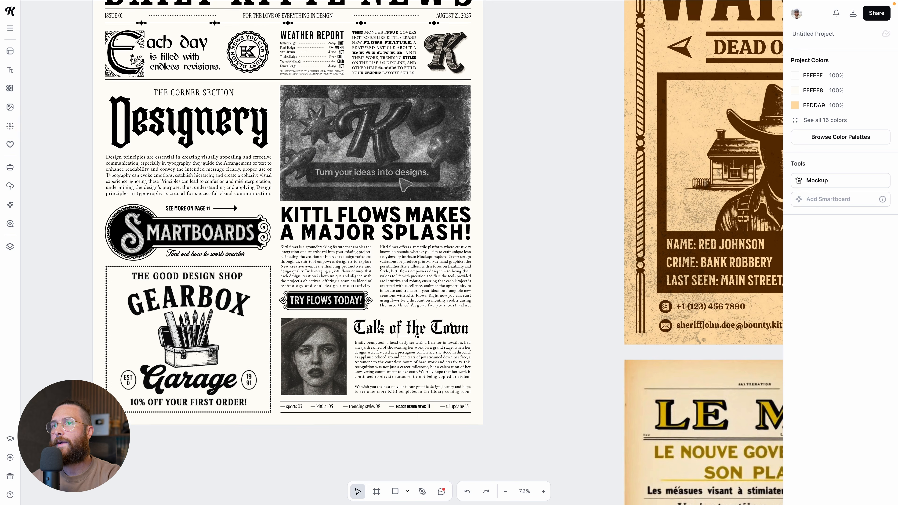
{"action": "scroll", "coordinate": [389, 304], "scroll_direction": "down", "scroll_amount": 1}
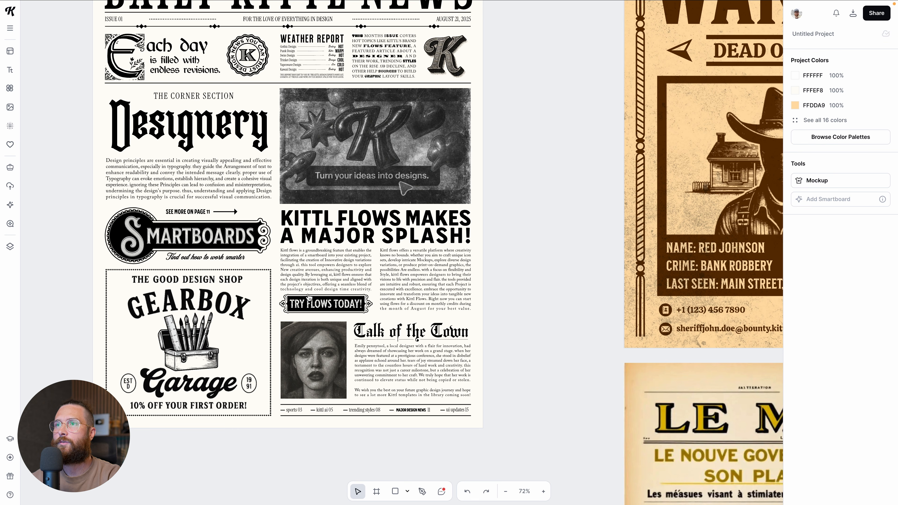
{"action": "scroll", "coordinate": [403, 338], "scroll_direction": "down", "scroll_amount": 3}
{"action": "scroll", "coordinate": [494, 331], "scroll_direction": "right", "scroll_amount": 3}
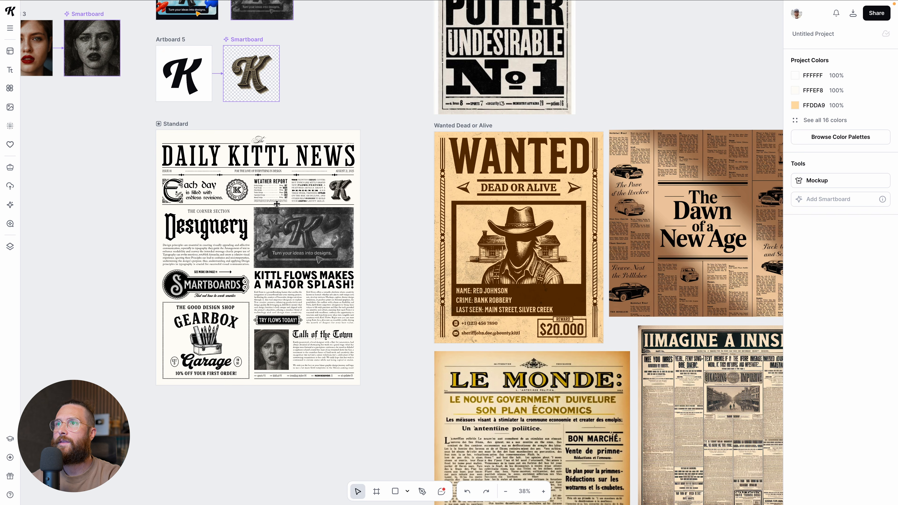
Move the newspaper artboard down and across to sit beside the "Le Monde" reference page for comparison with the references.
{"action": "left_click_drag", "start_coordinate": [178, 123], "coordinate": [247, 328]}
{"action": "scroll", "coordinate": [246, 328], "scroll_direction": "down", "scroll_amount": 3}
{"action": "scroll", "coordinate": [242, 326], "scroll_direction": "right", "scroll_amount": 3}
{"action": "scroll", "coordinate": [241, 327], "scroll_direction": "down", "scroll_amount": 5}
{"action": "left_click", "coordinate": [287, 310]}
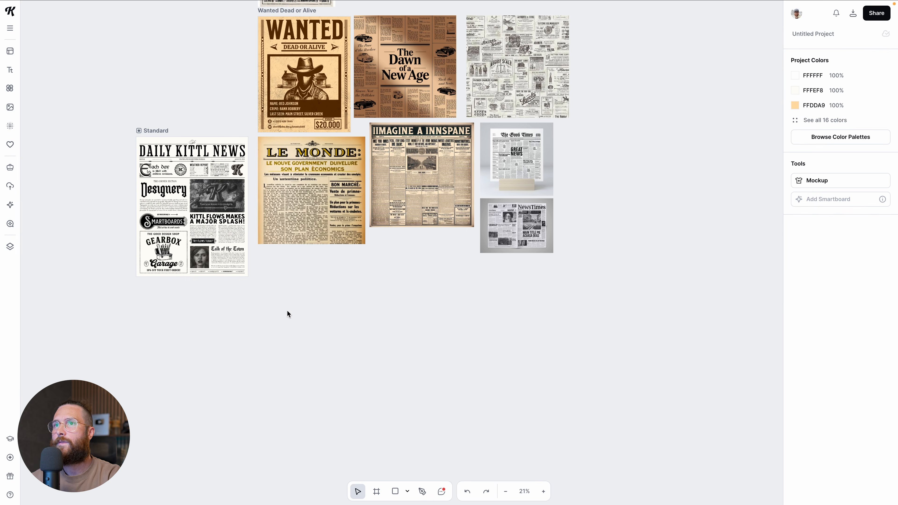
{"action": "scroll", "coordinate": [228, 198], "scroll_direction": "up", "scroll_amount": 1}
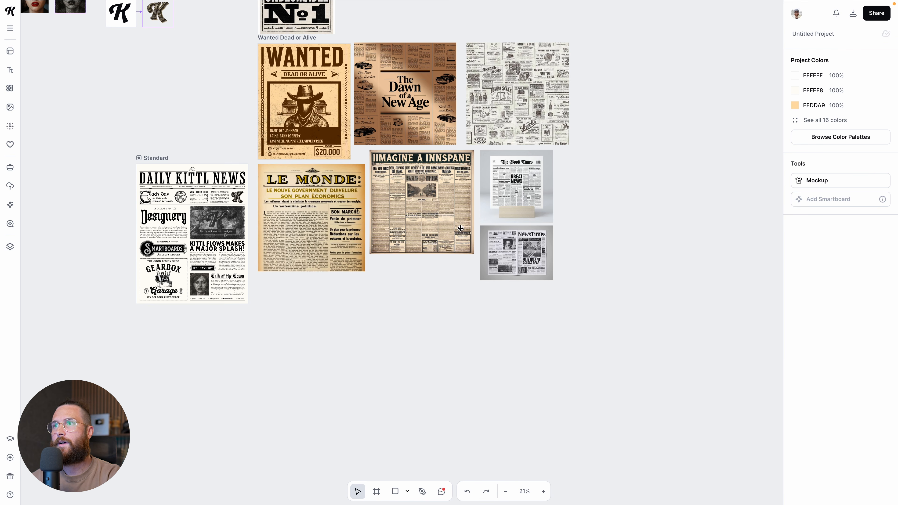
{"action": "left_click", "coordinate": [521, 251]}
{"action": "left_click", "coordinate": [290, 310]}
{"action": "scroll", "coordinate": [283, 290], "scroll_direction": "up", "scroll_amount": 1}
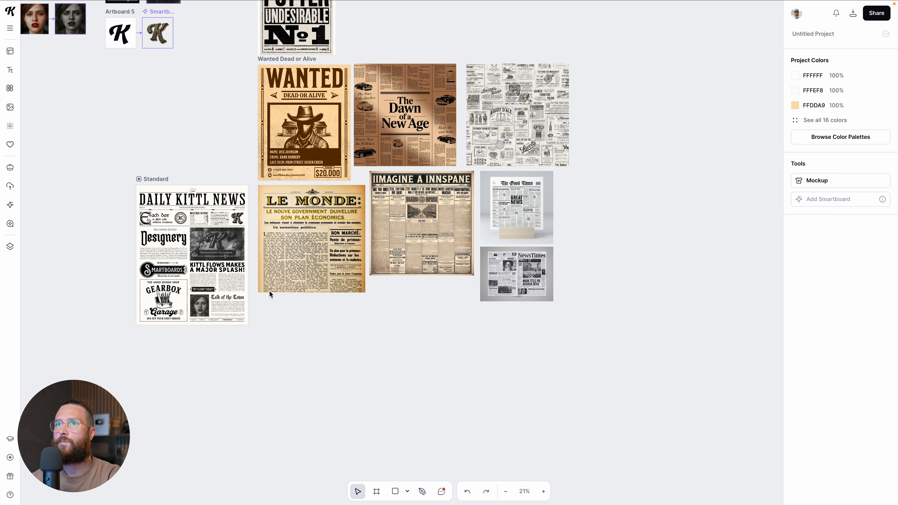
{"action": "scroll", "coordinate": [266, 227], "scroll_direction": "left", "scroll_amount": 3}
{"action": "left_click_drag", "start_coordinate": [232, 180], "coordinate": [191, 154]}
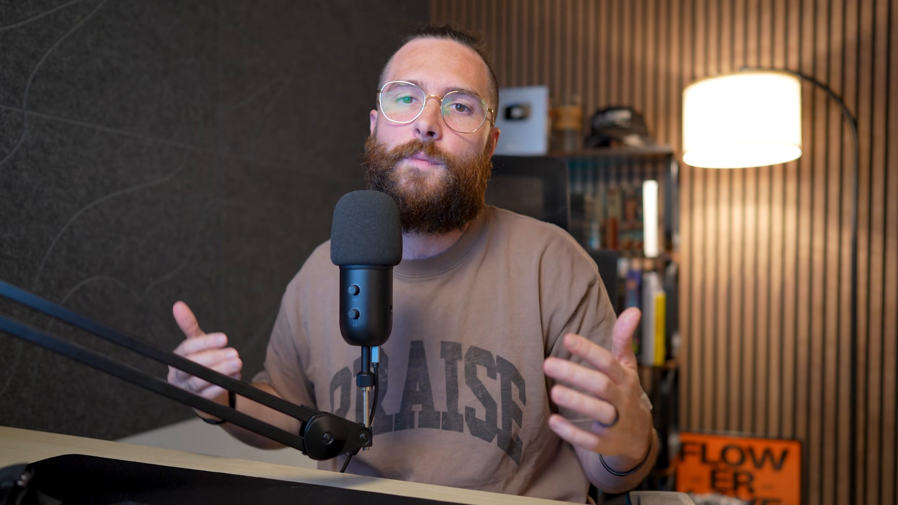